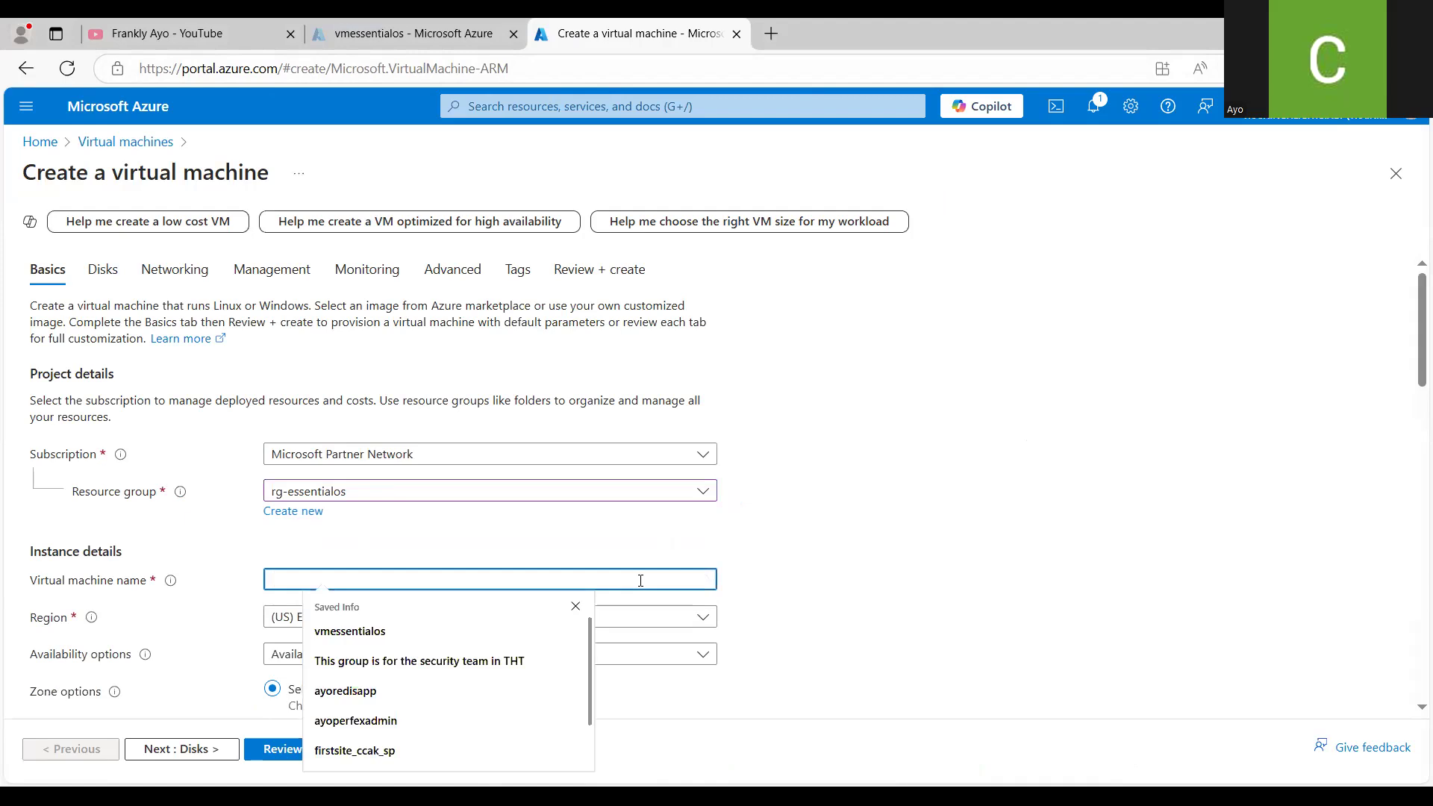
- Name the new virtual machine enterprisearchitectureos
{"action": "type", "text": "ent"}
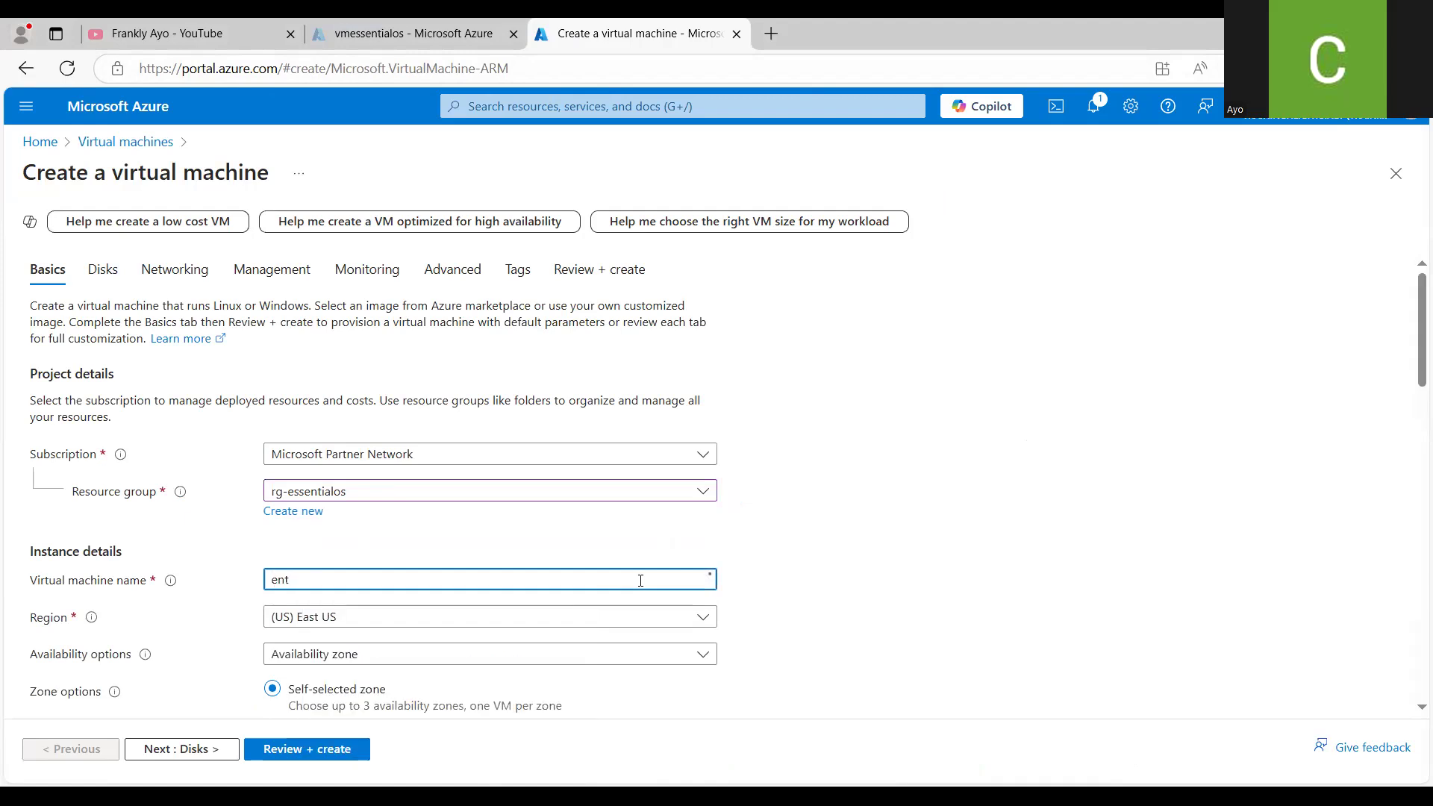
{"action": "type", "text": "erprisearchitectureos"}
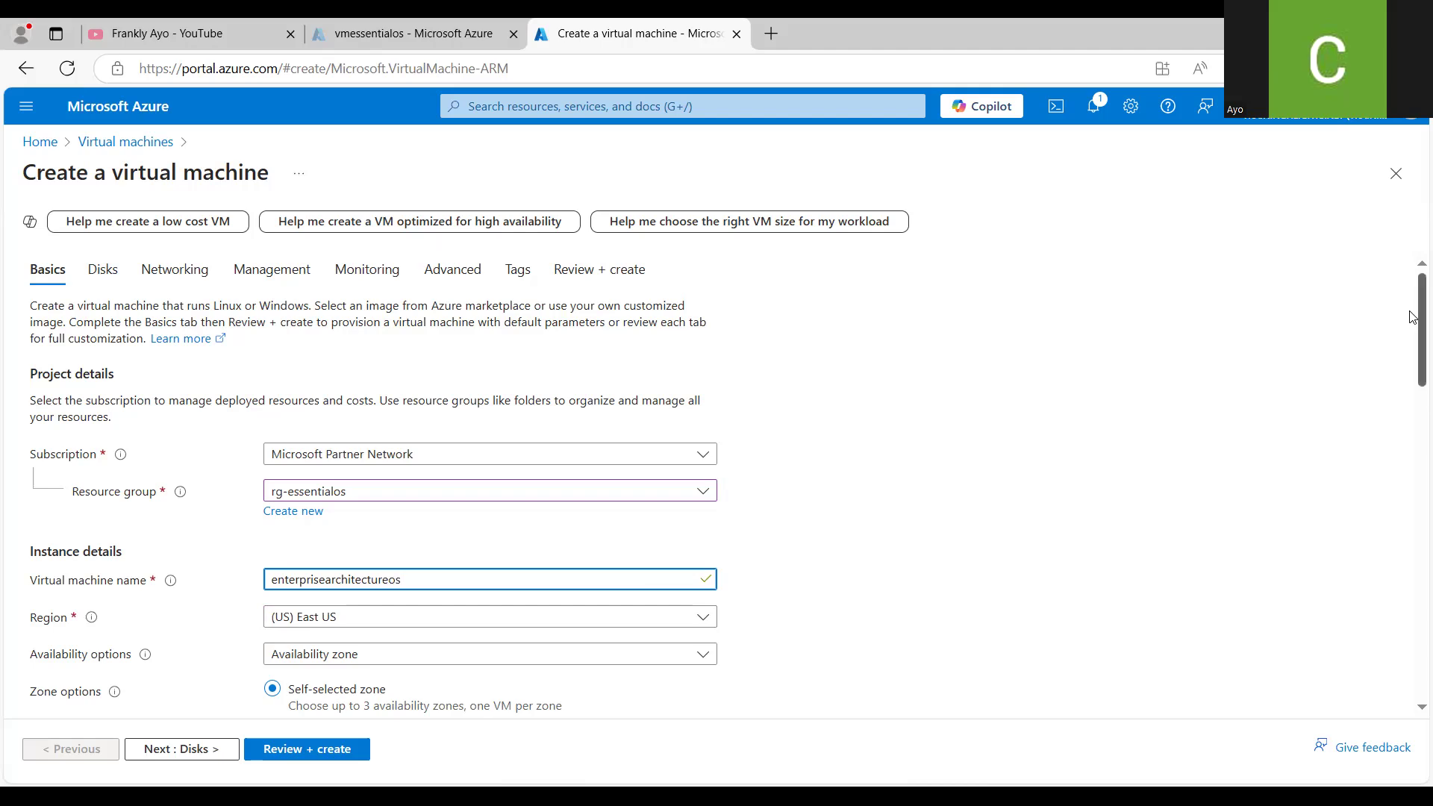
- Set the virtual machine's availability options to No infrastructure redundancy required
{"action": "left_click_drag", "start_coordinate": [1412, 317], "coordinate": [1412, 388]}
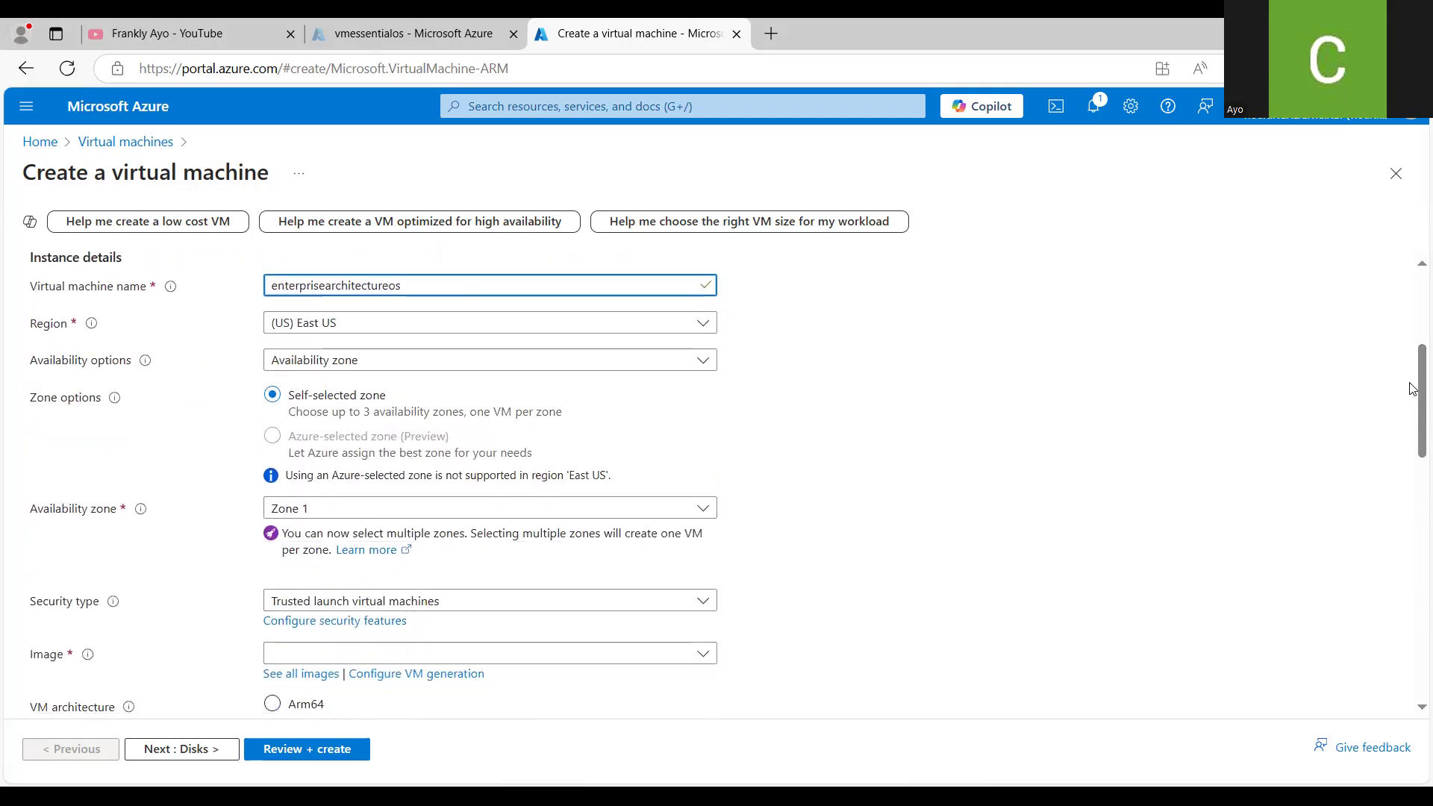
{"action": "left_click", "coordinate": [711, 364]}
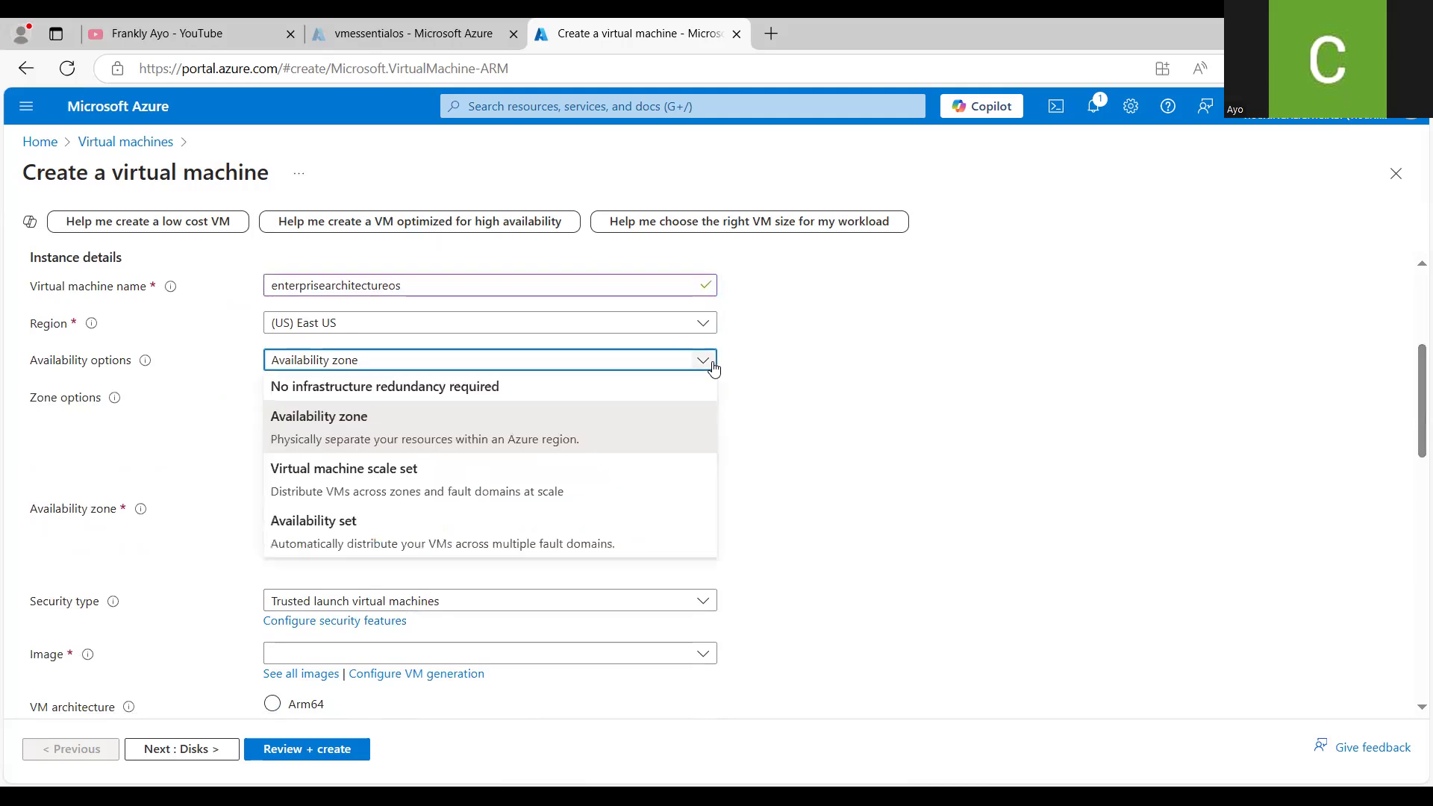
{"action": "left_click", "coordinate": [679, 386]}
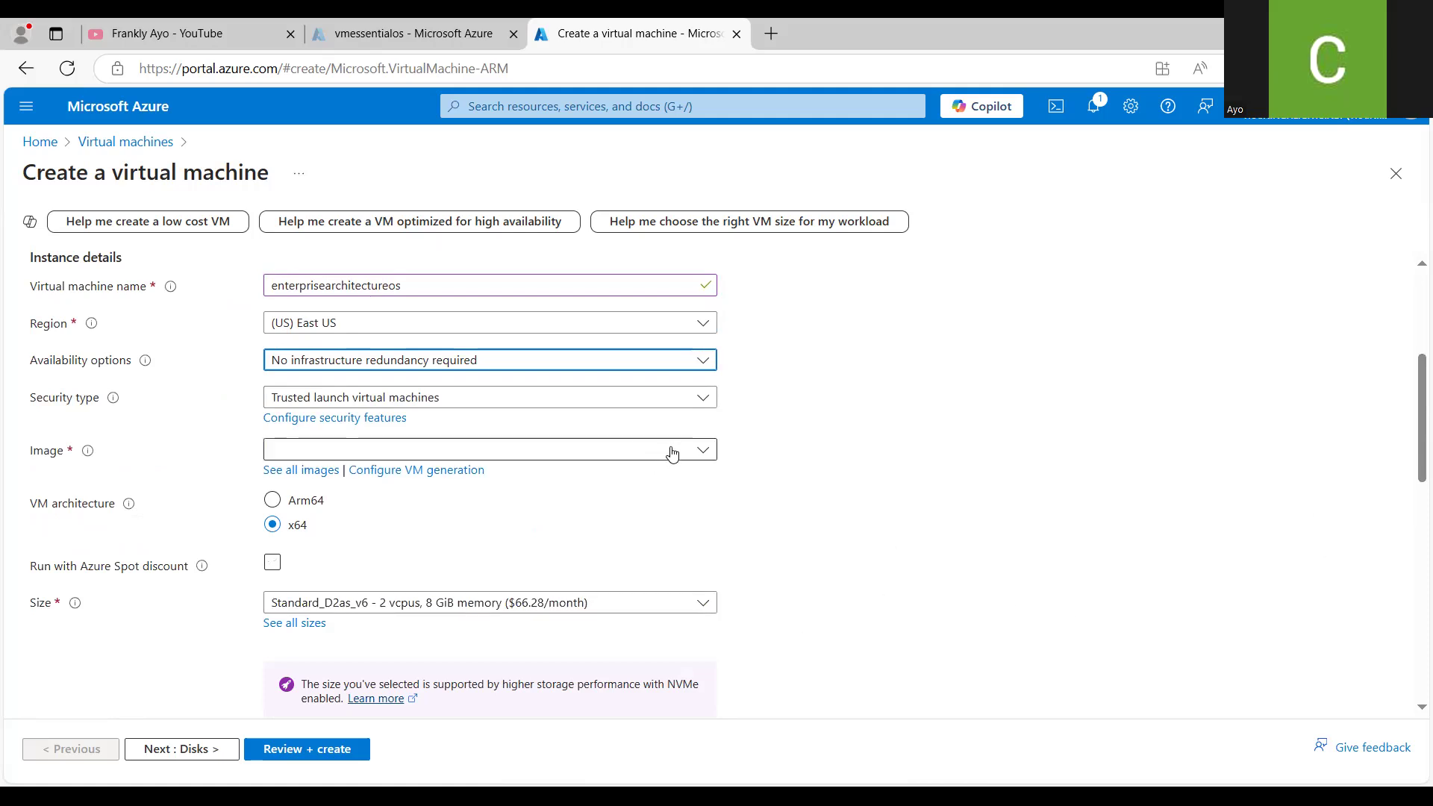
- Find windows 10 among the images and select Windows 10 Pro, version 22H2 - x64 Gen2
{"action": "left_click", "coordinate": [703, 452]}
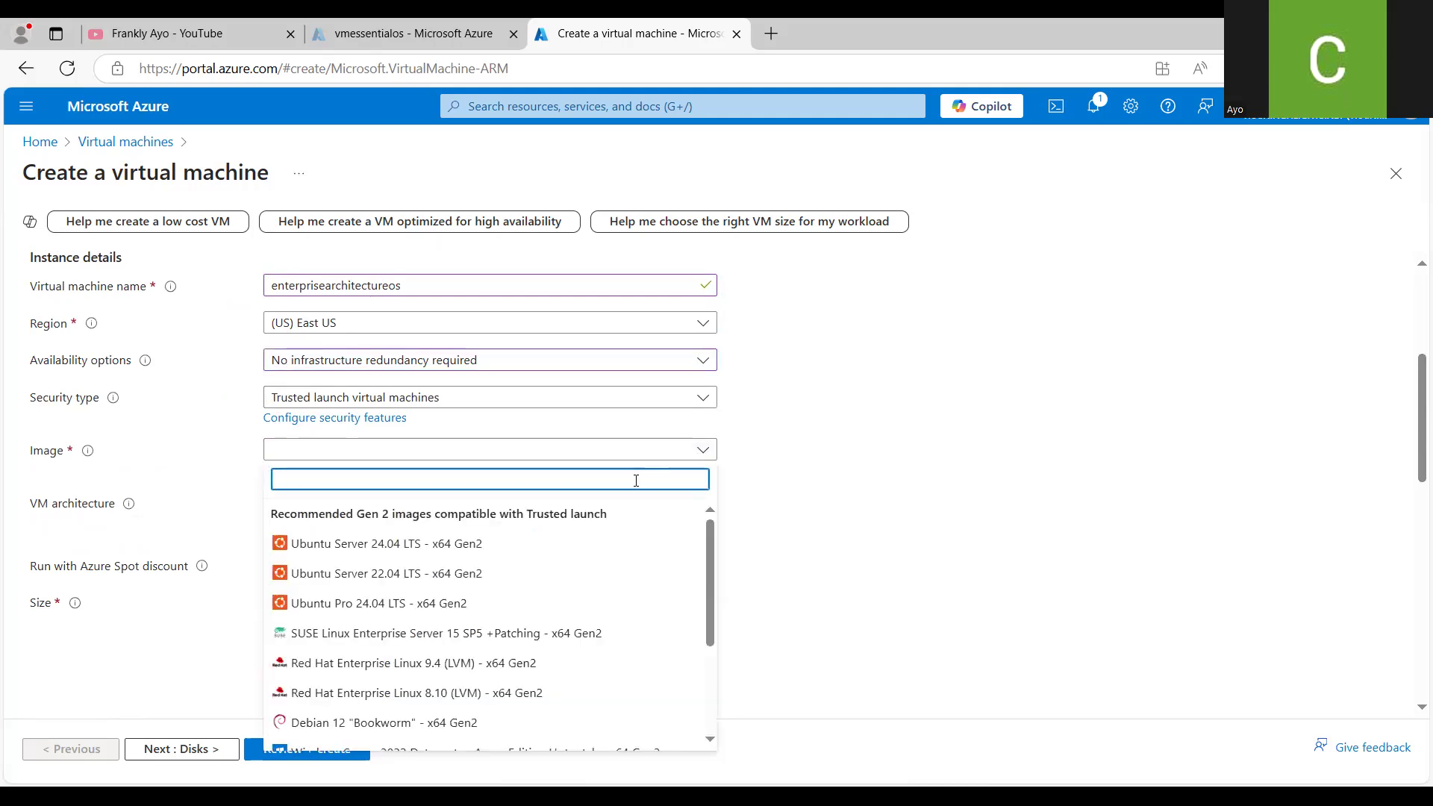
{"action": "type", "text": "windows "}
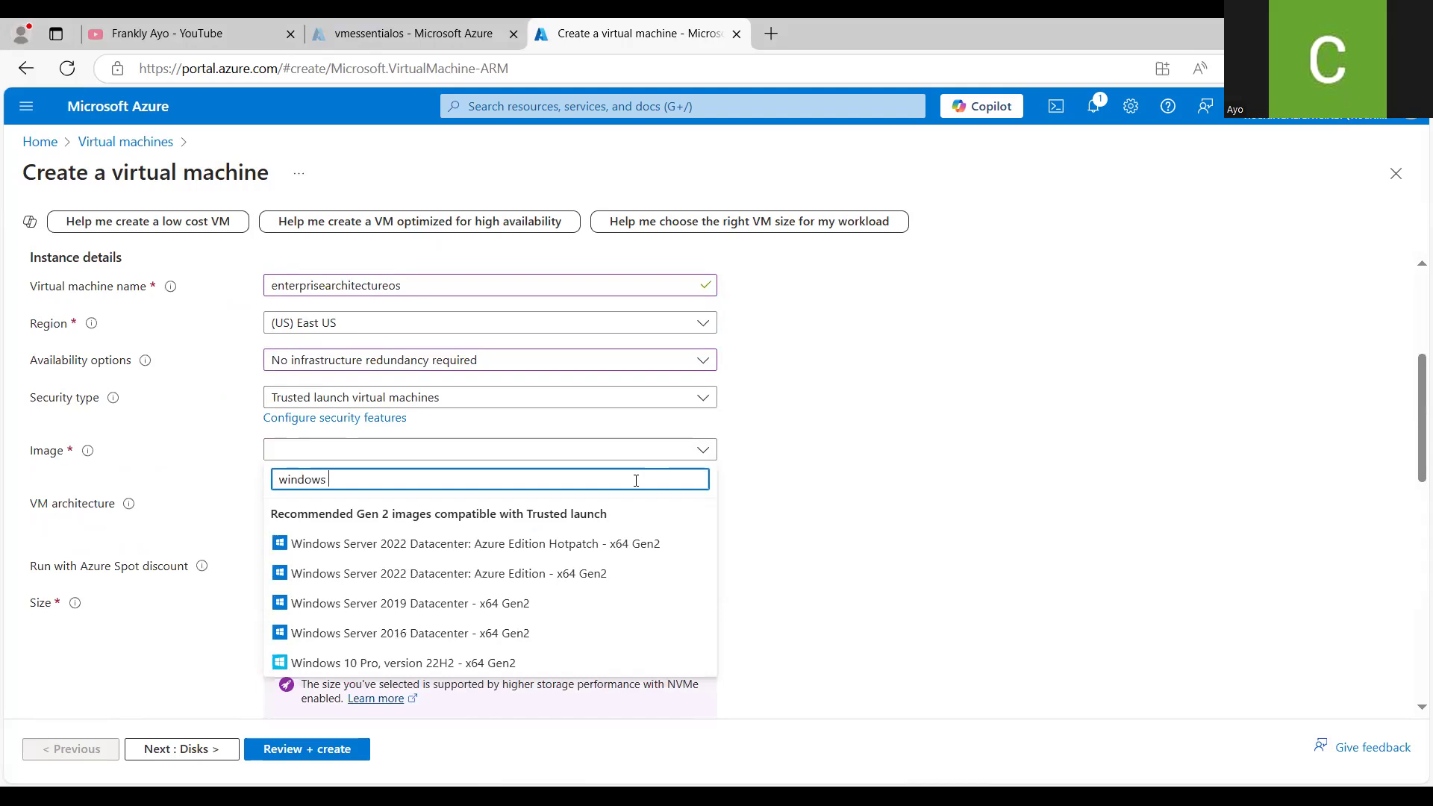
{"action": "type", "text": "10"}
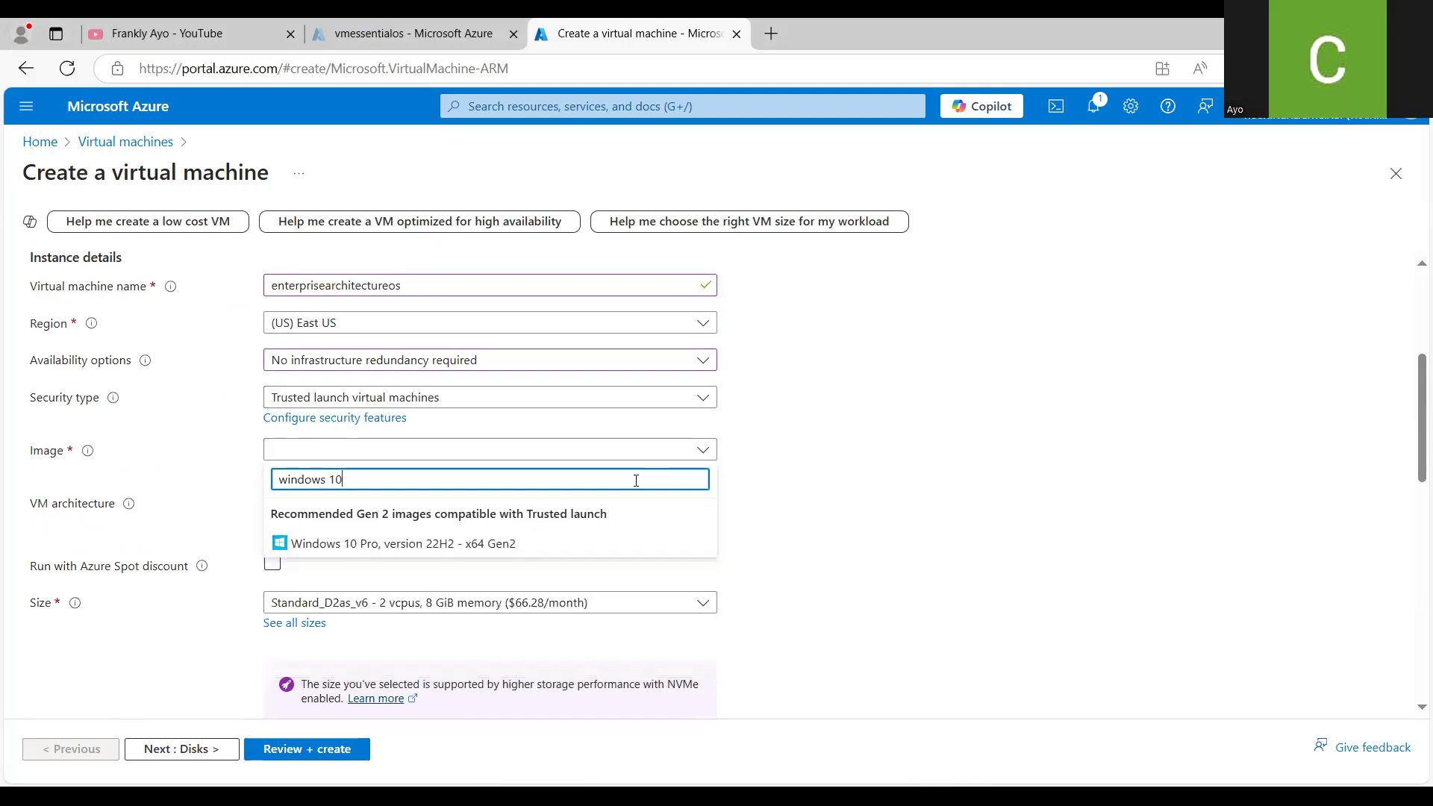
{"action": "left_click", "coordinate": [500, 544]}
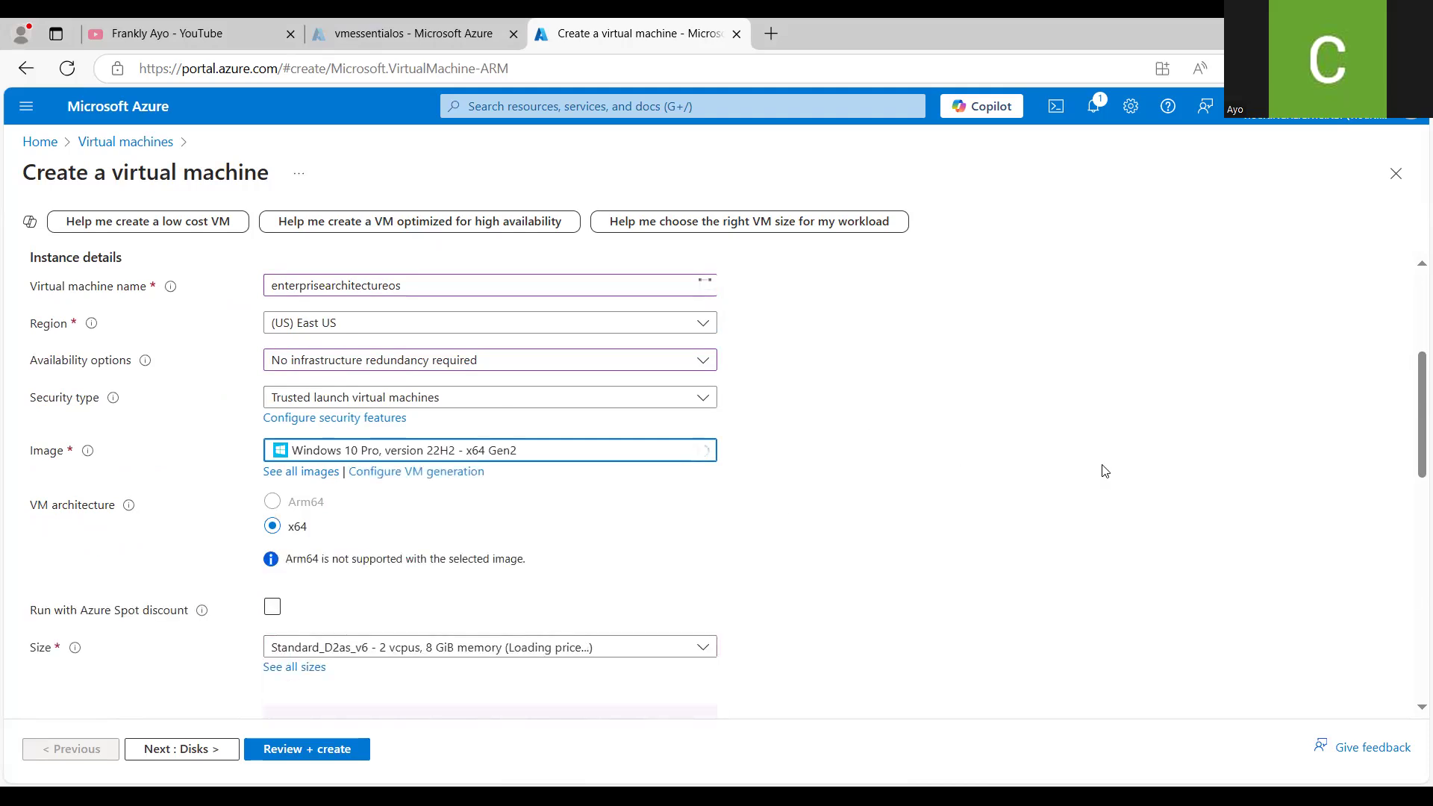
- Copy the virtual machine name into the administrator username and change its ending so it reads enterprisearchitectureuser
{"action": "left_click_drag", "start_coordinate": [1410, 415], "coordinate": [1413, 570]}
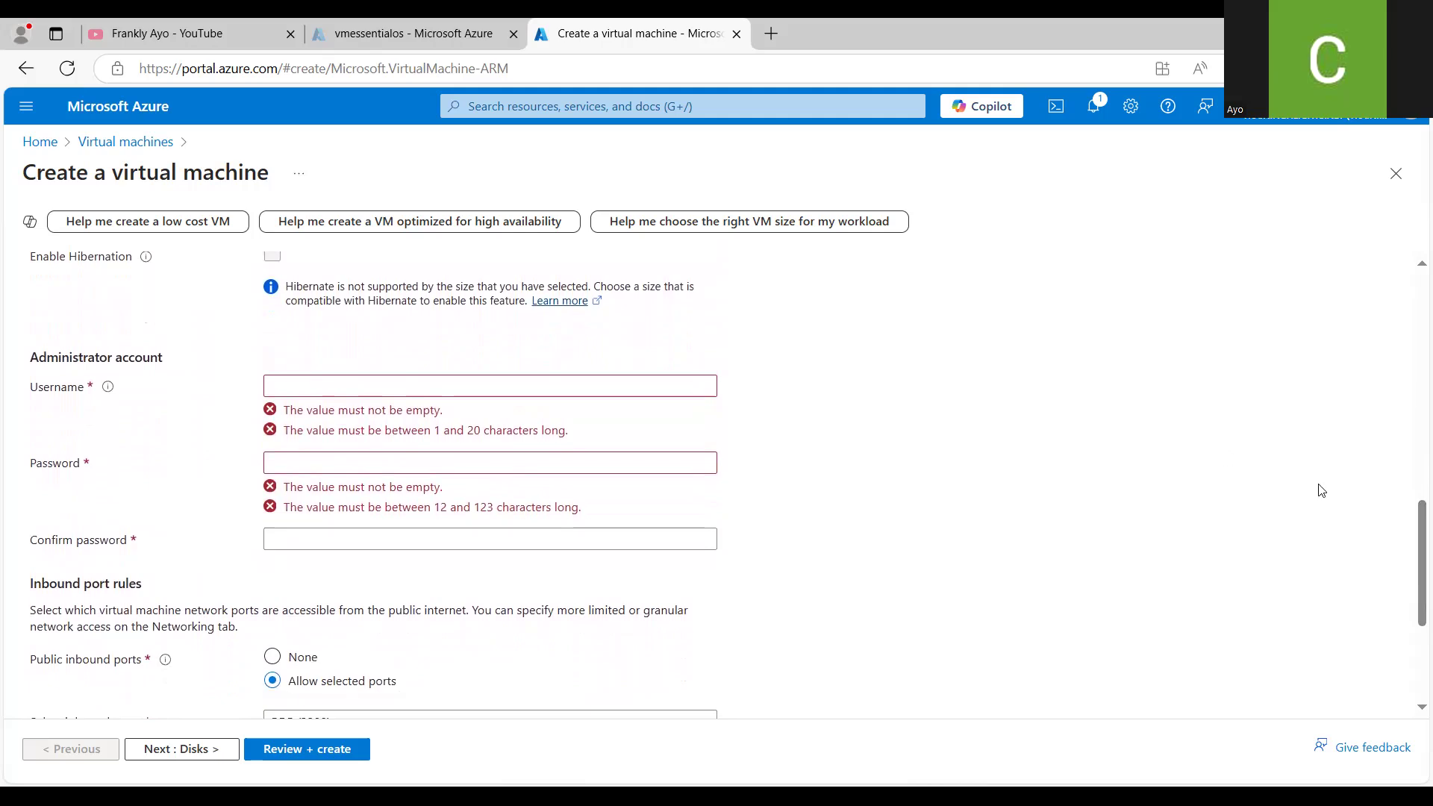
{"action": "left_click_drag", "start_coordinate": [1413, 523], "coordinate": [1413, 343]}
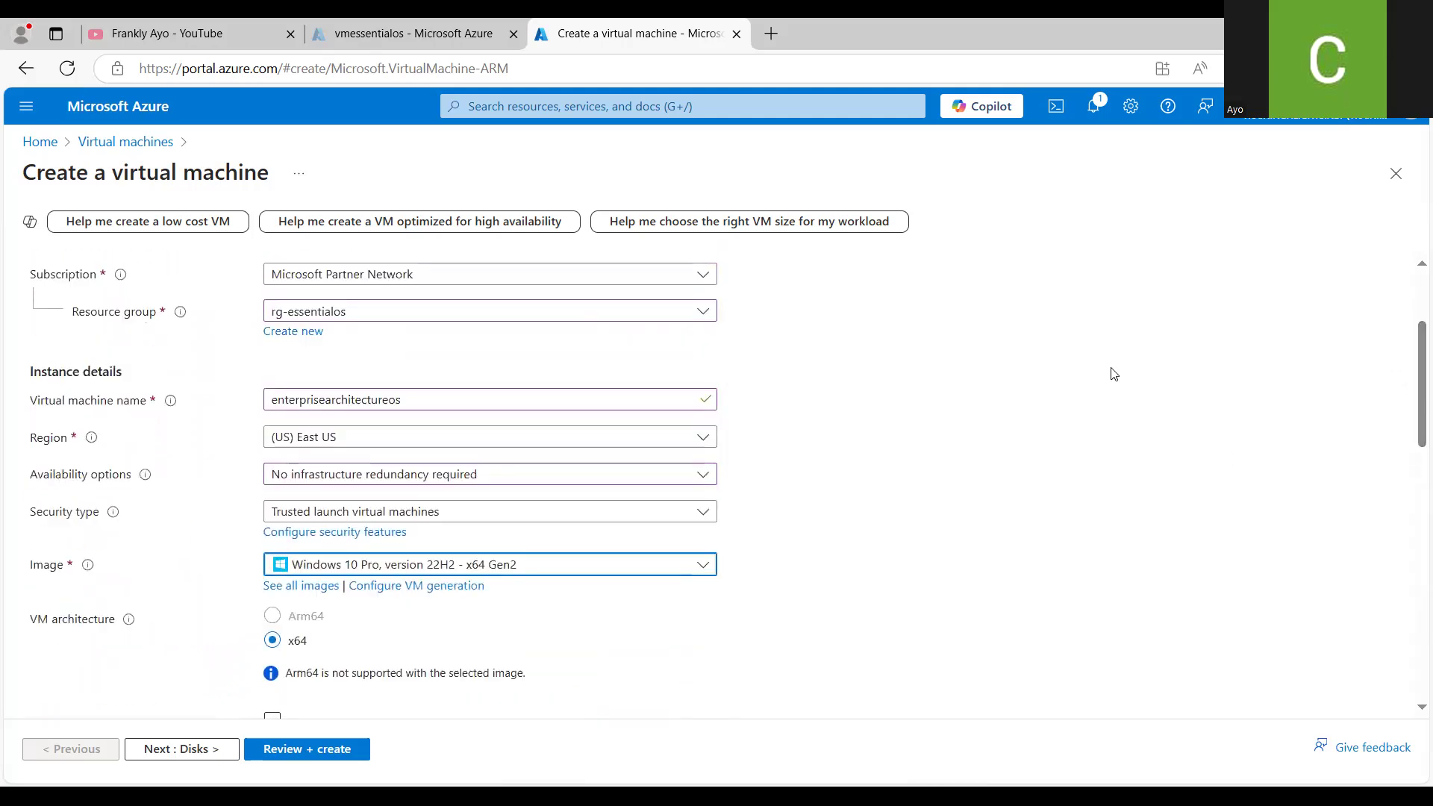
{"action": "left_click_drag", "start_coordinate": [407, 399], "coordinate": [252, 410]}
{"action": "key", "text": "ctrl+c"}
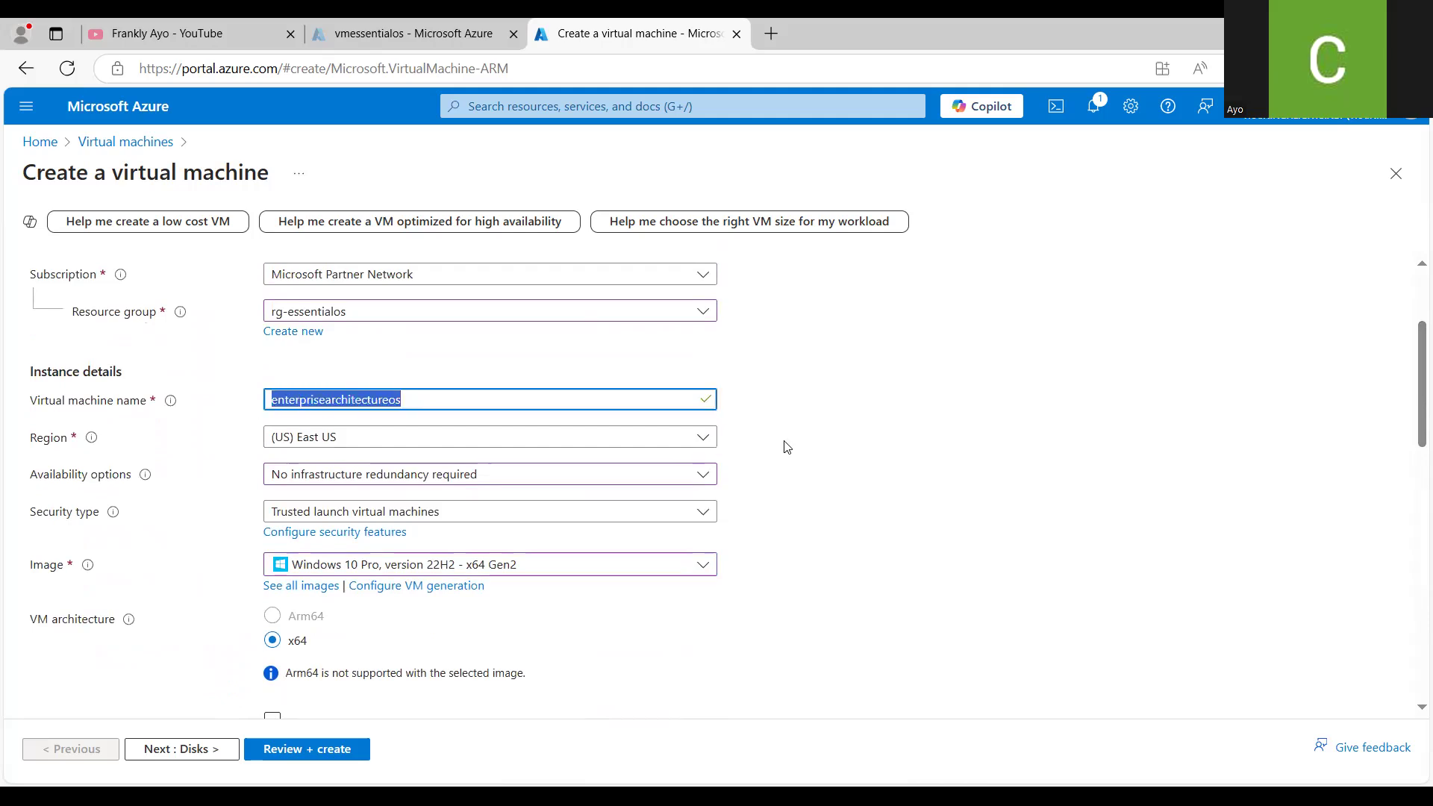
{"action": "left_click_drag", "start_coordinate": [1413, 367], "coordinate": [1413, 533]}
{"action": "left_click", "coordinate": [530, 450]}
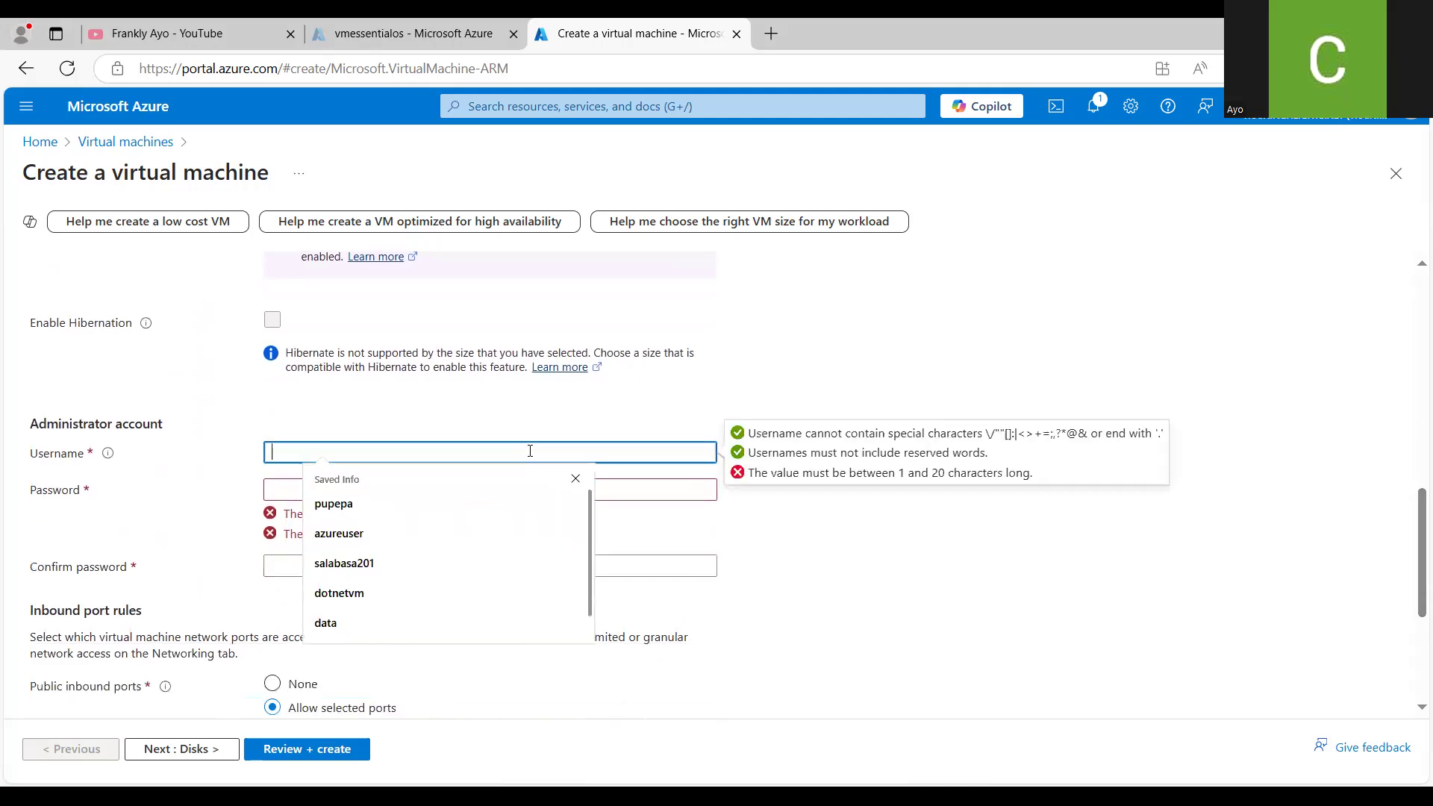
{"action": "key", "text": "ctrl+v"}
{"action": "type", "text": "u"}
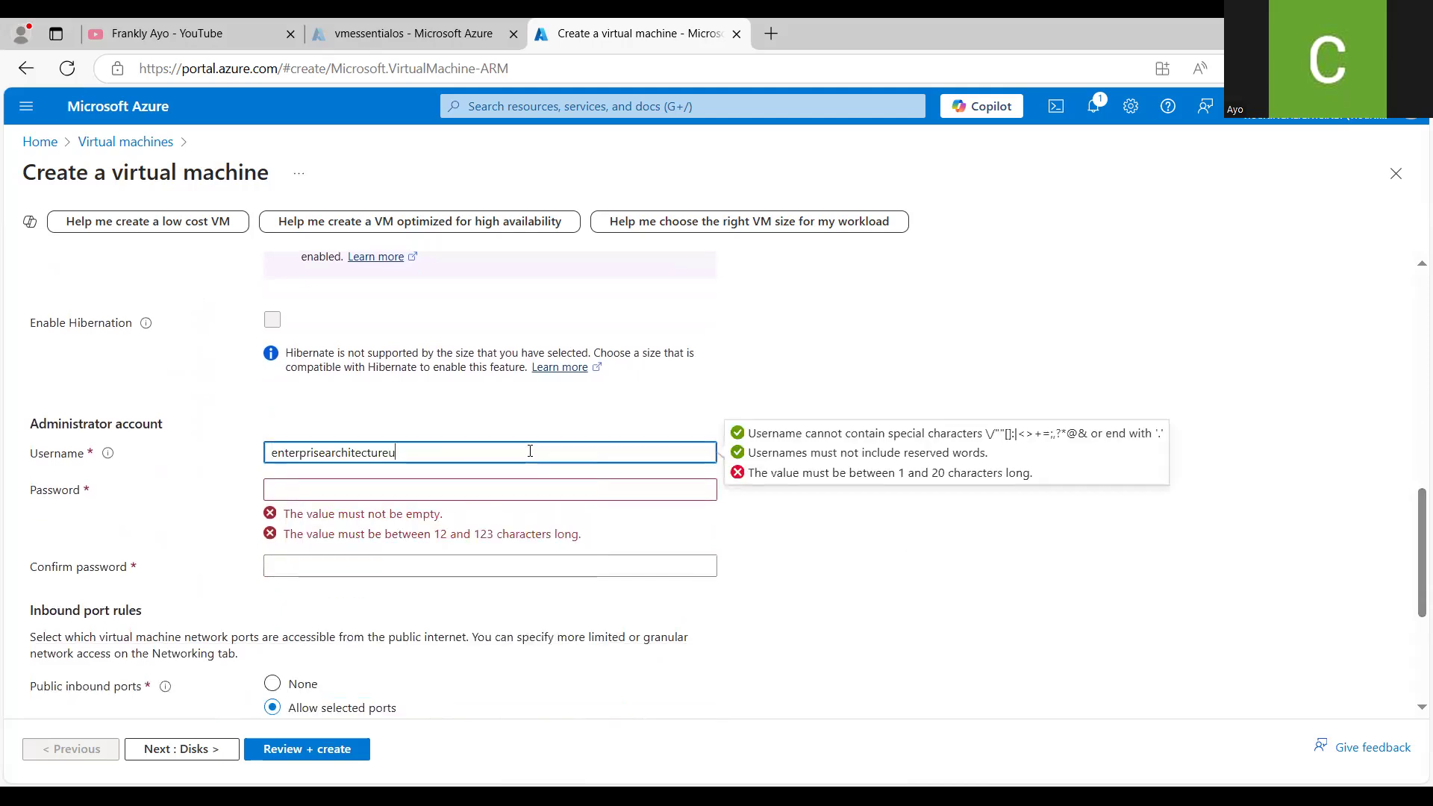
{"action": "type", "text": "ser"}
{"action": "left_click", "coordinate": [503, 494]}
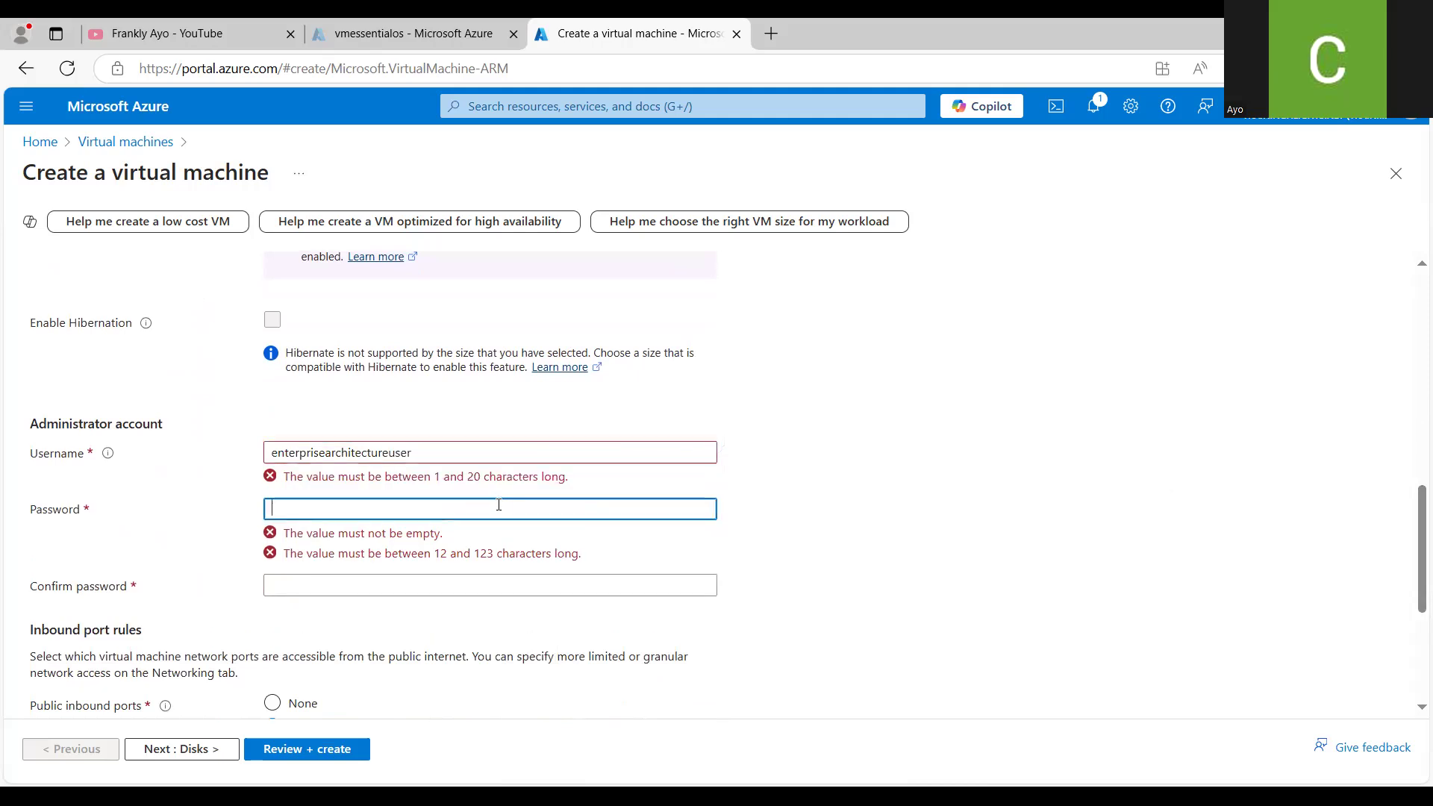
- Shorten the administrator username to eauser by replacing the part before user with ea
{"action": "left_click", "coordinate": [461, 460]}
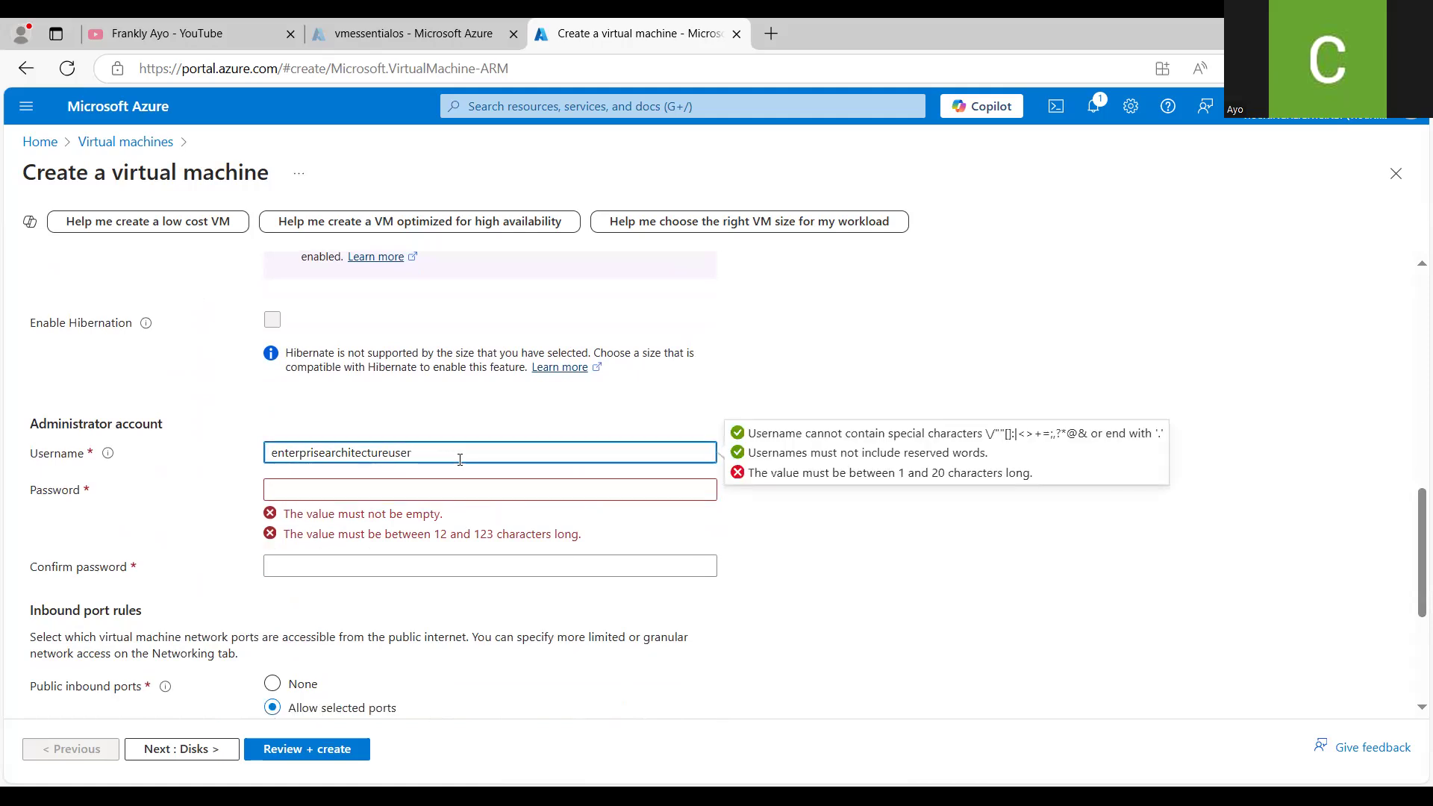
{"action": "key", "text": "Left"}
{"action": "key", "text": "Left"}
{"action": "key", "text": "Left"}
{"action": "key", "text": "Left"}
{"action": "key", "text": "Left"}
{"action": "key", "text": "shift+Left"}
{"action": "key", "text": "shift+Left"}
{"action": "key", "text": "shift+Left"}
{"action": "key", "text": "shift+Left"}
{"action": "key", "text": "shift+Left"}
{"action": "key", "text": "shift+Left"}
{"action": "key", "text": "shift+Left"}
{"action": "key", "text": "shift+Left"}
{"action": "key", "text": "shift+Left"}
{"action": "key", "text": "shift+Left"}
{"action": "key", "text": "shift+Left"}
{"action": "key", "text": "shift+Left"}
{"action": "key", "text": "shift+Left"}
{"action": "key", "text": "shift+Left"}
{"action": "key", "text": "shift+Left"}
{"action": "key", "text": "shift+Left"}
{"action": "key", "text": "shift+Left"}
{"action": "key", "text": "shift+Left"}
{"action": "key", "text": "shift+Left"}
{"action": "key", "text": "shift+Left"}
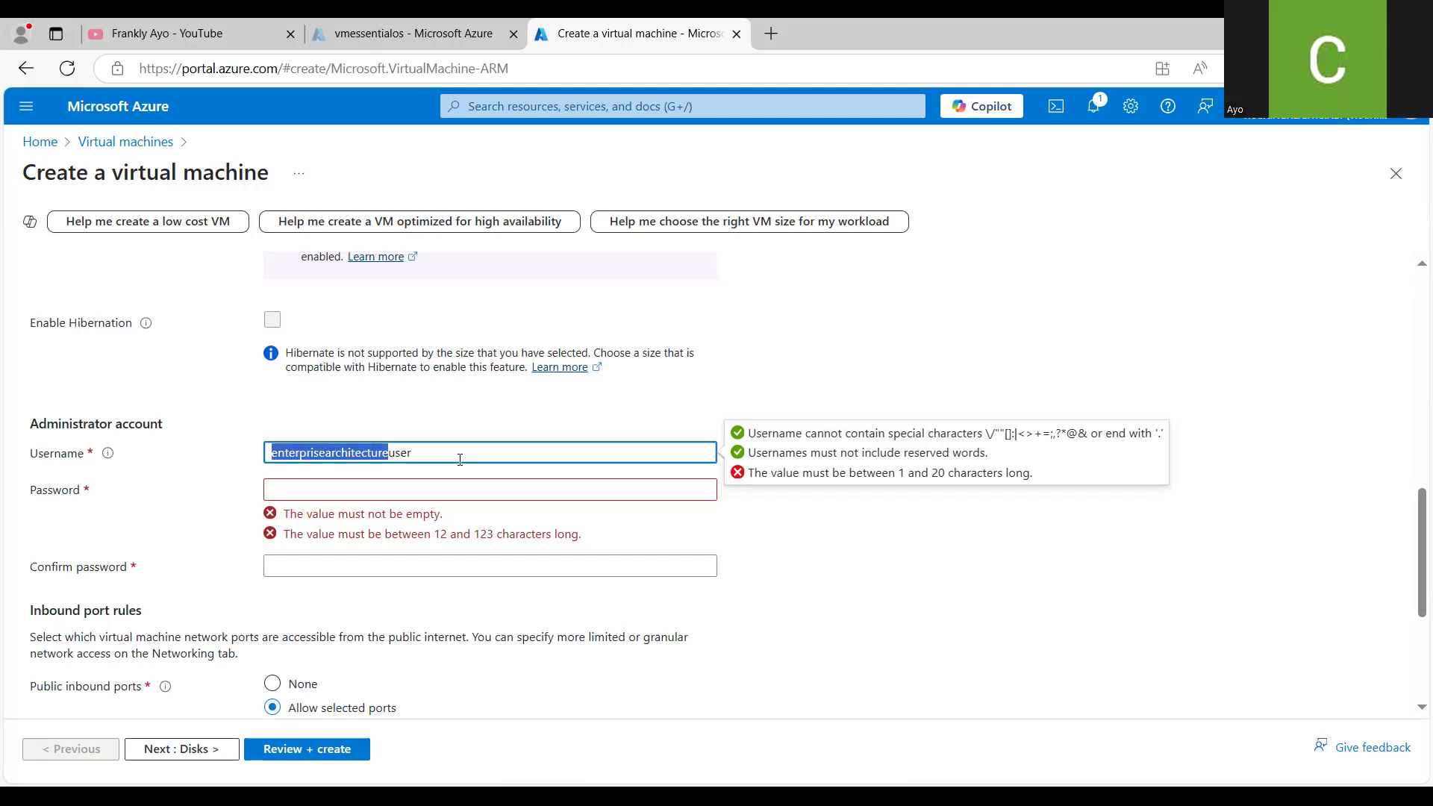
{"action": "type", "text": "ea"}
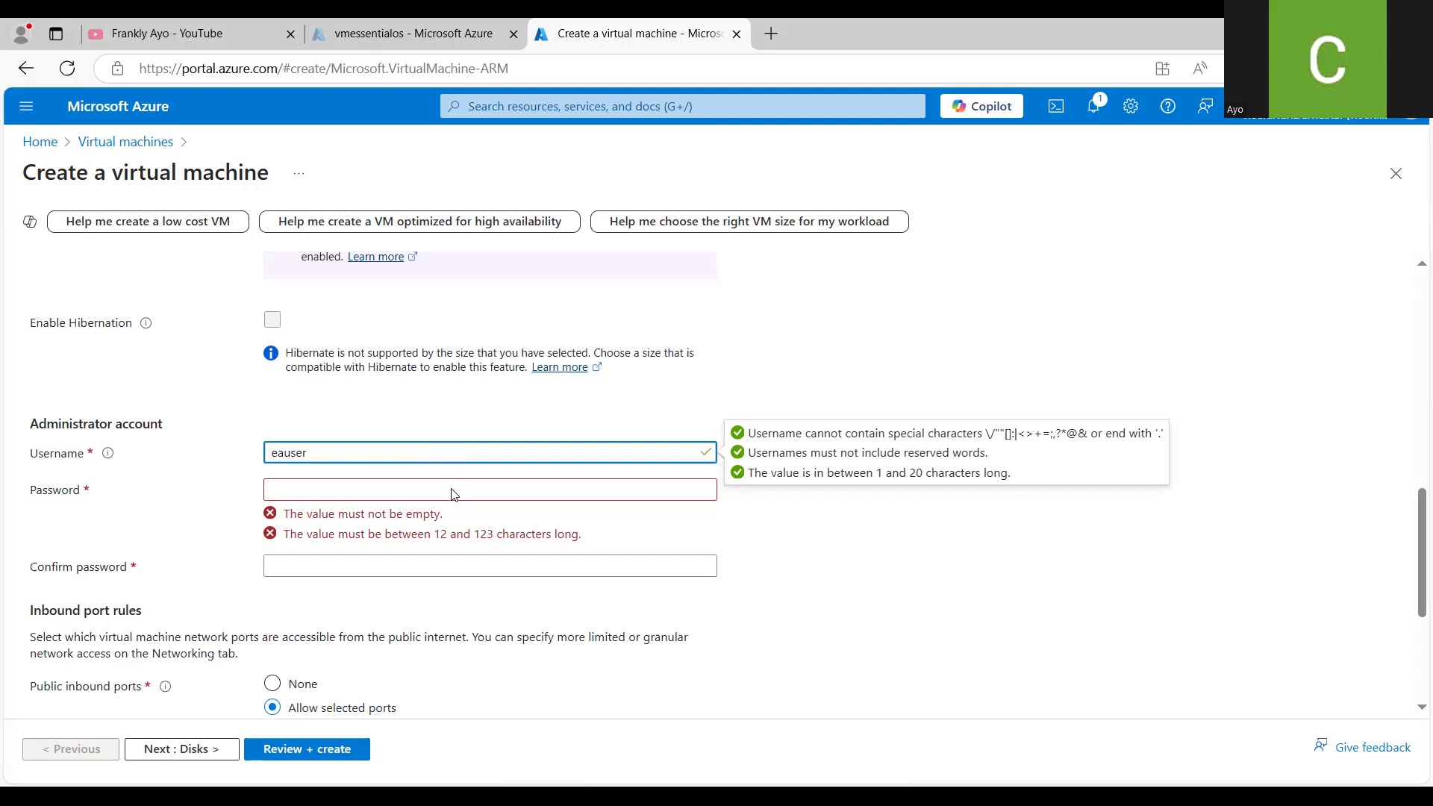
- Paste the administrator account password into both the password and the confirm password fields
{"action": "left_click", "coordinate": [454, 495]}
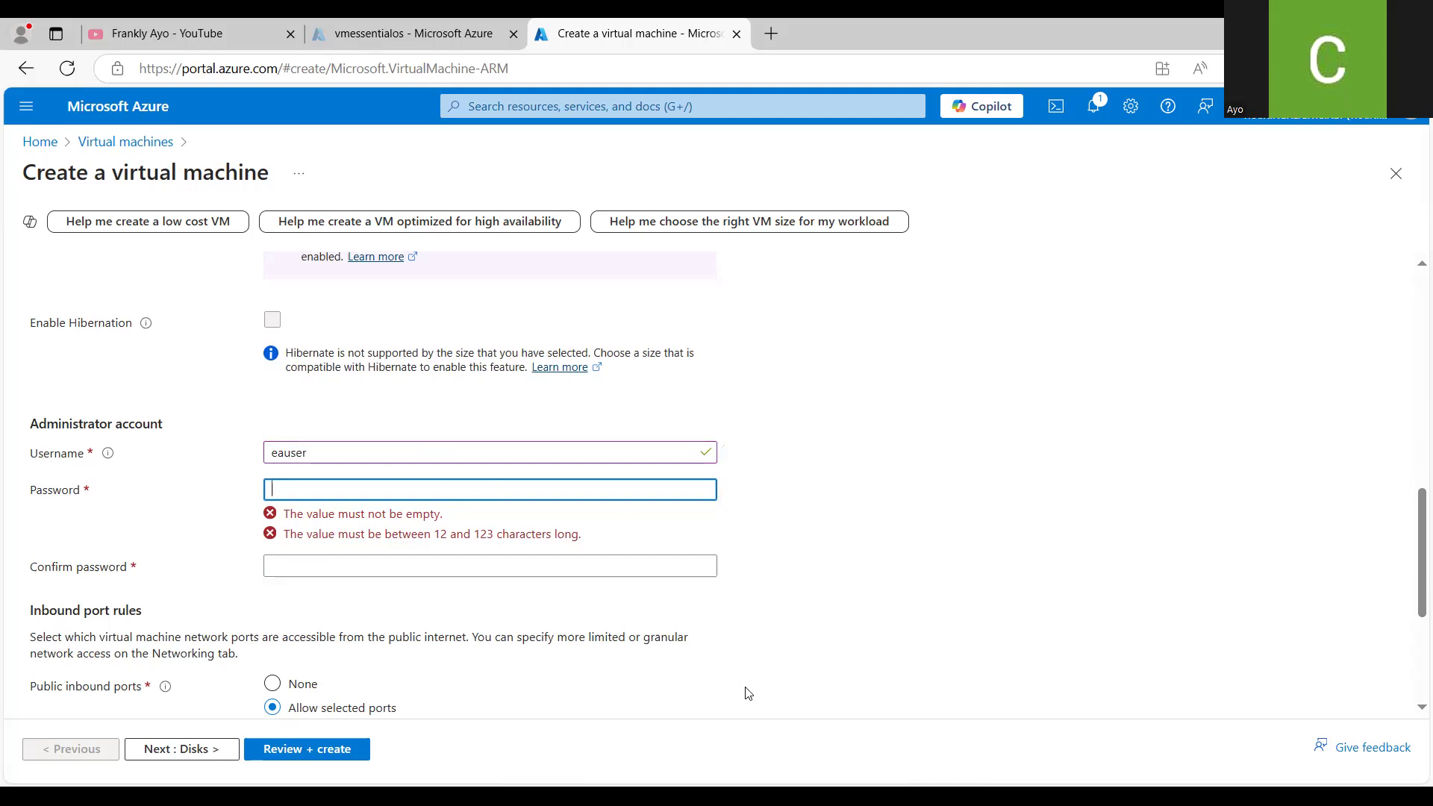
{"action": "left_click", "coordinate": [797, 582]}
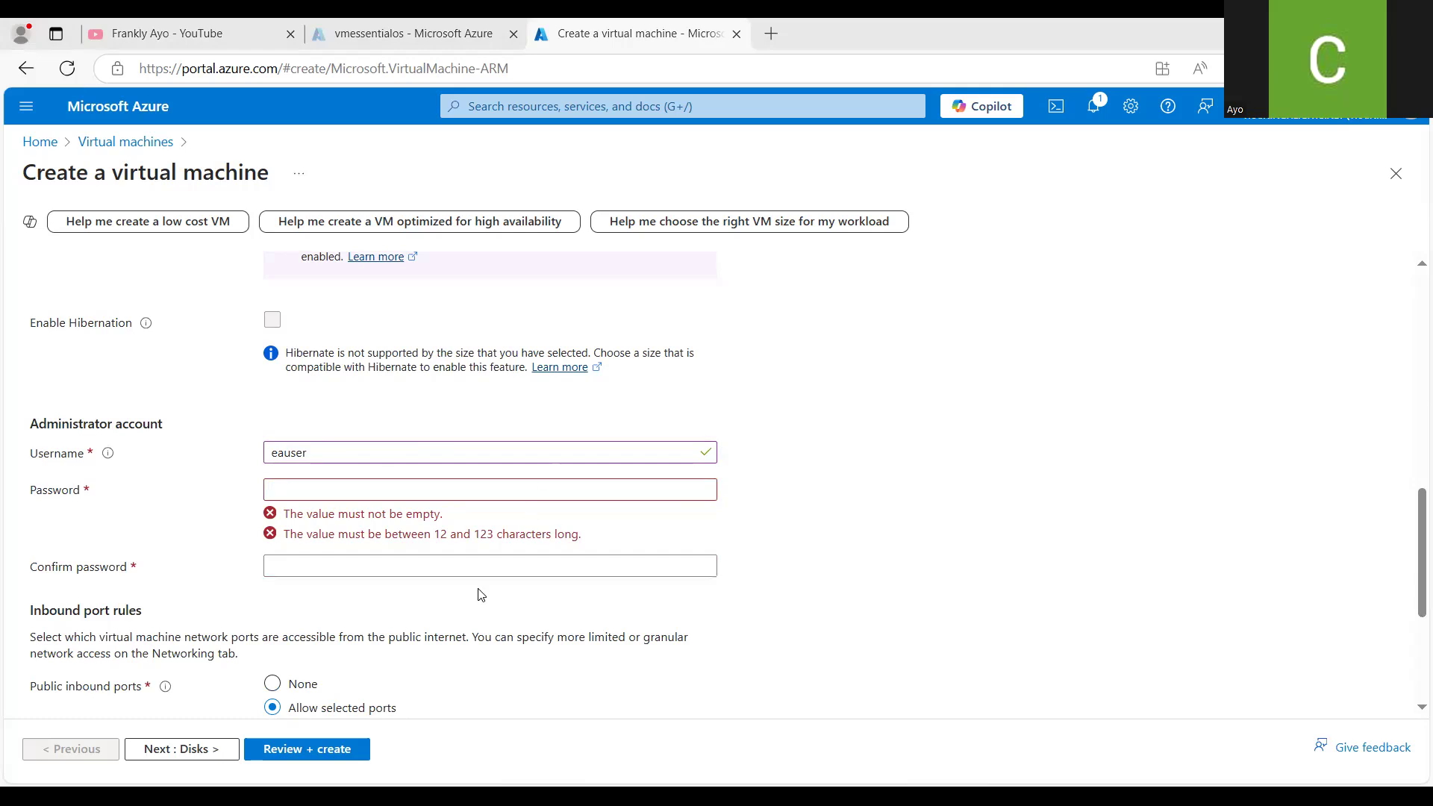
{"action": "left_click", "coordinate": [472, 491]}
{"action": "key", "text": "ctrl+v"}
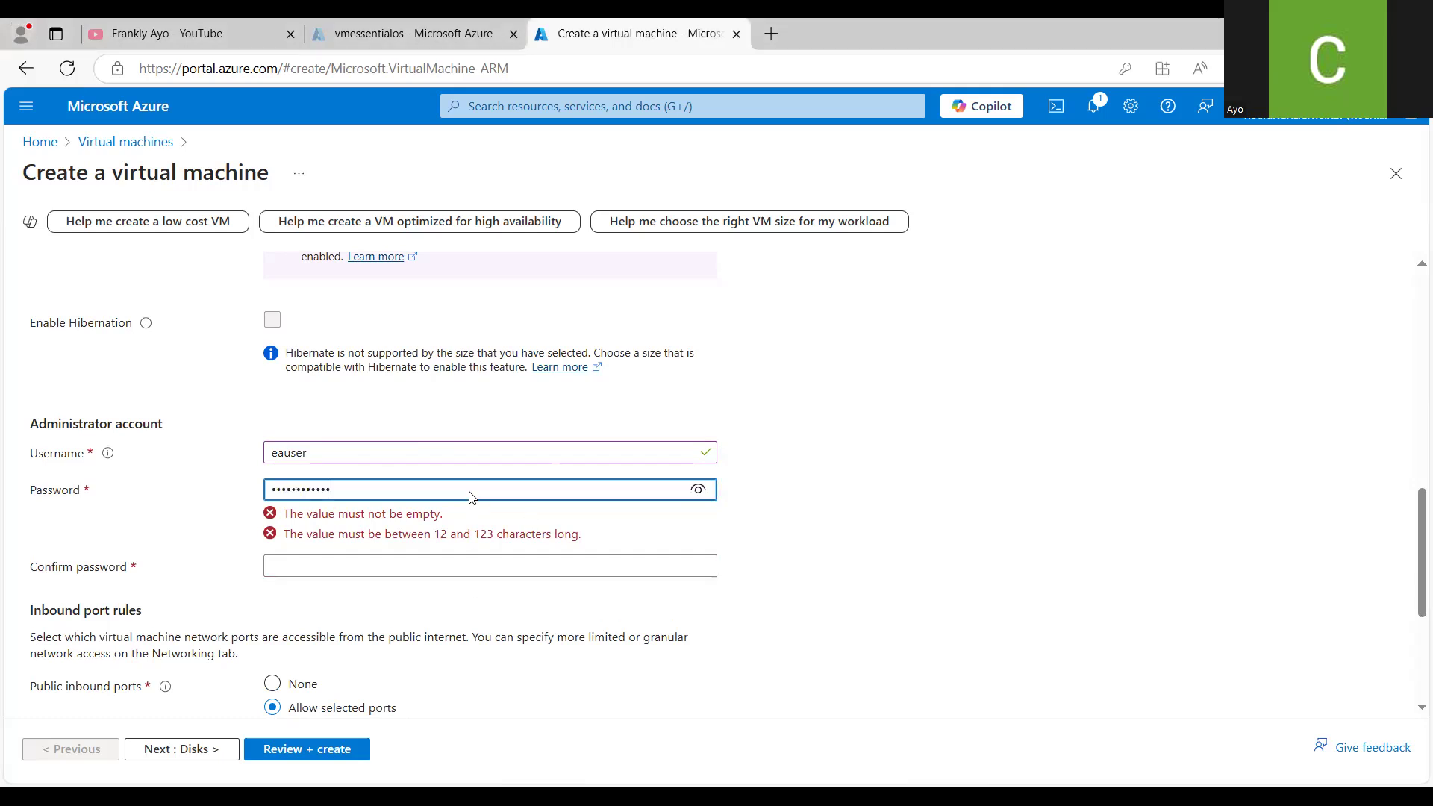
{"action": "left_click", "coordinate": [609, 527]}
{"action": "key", "text": "ctrl+v"}
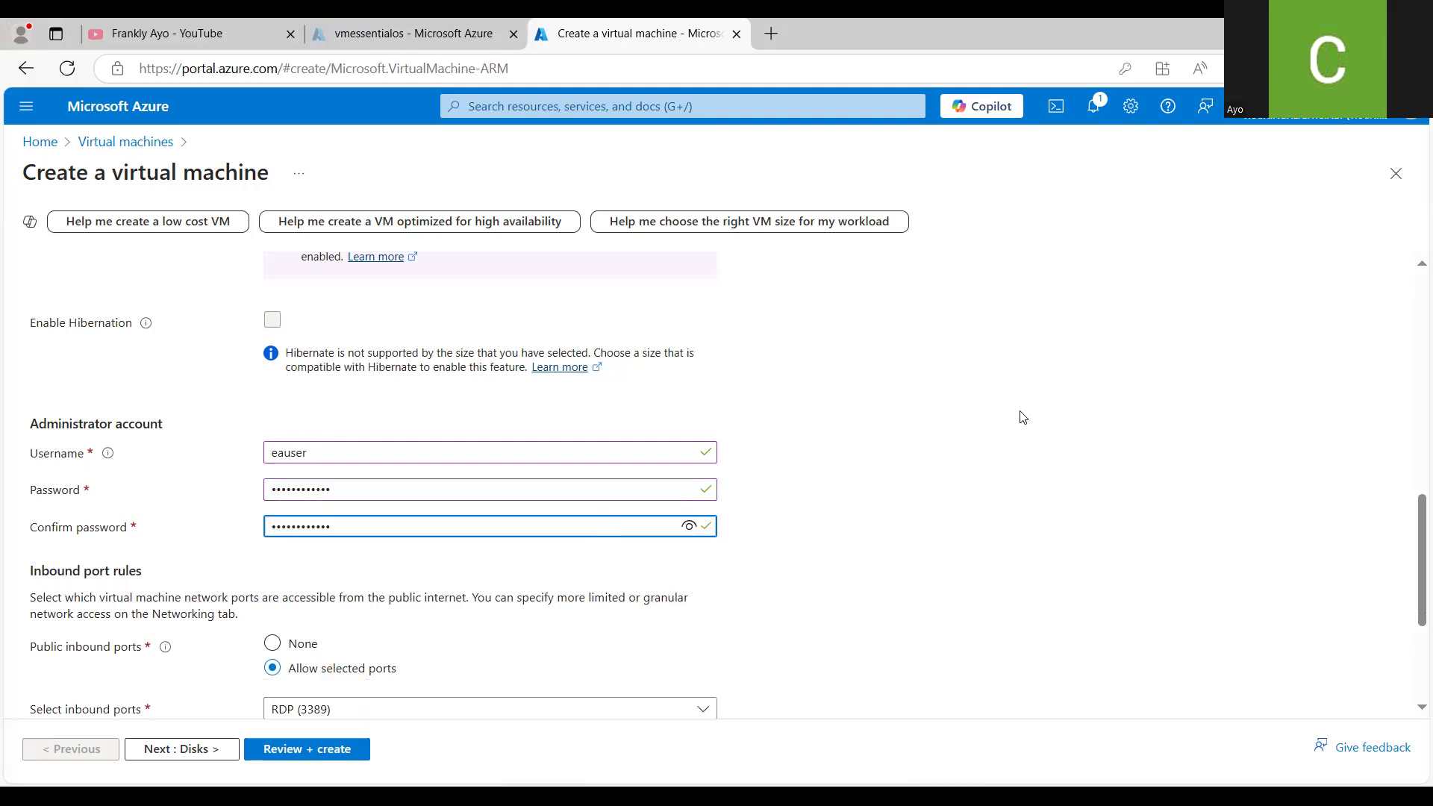
- Confirm having an eligible Windows 10/11 license with multi-tenant hosting rights in the Licensing section
{"action": "left_click_drag", "start_coordinate": [1412, 522], "coordinate": [1413, 586]}
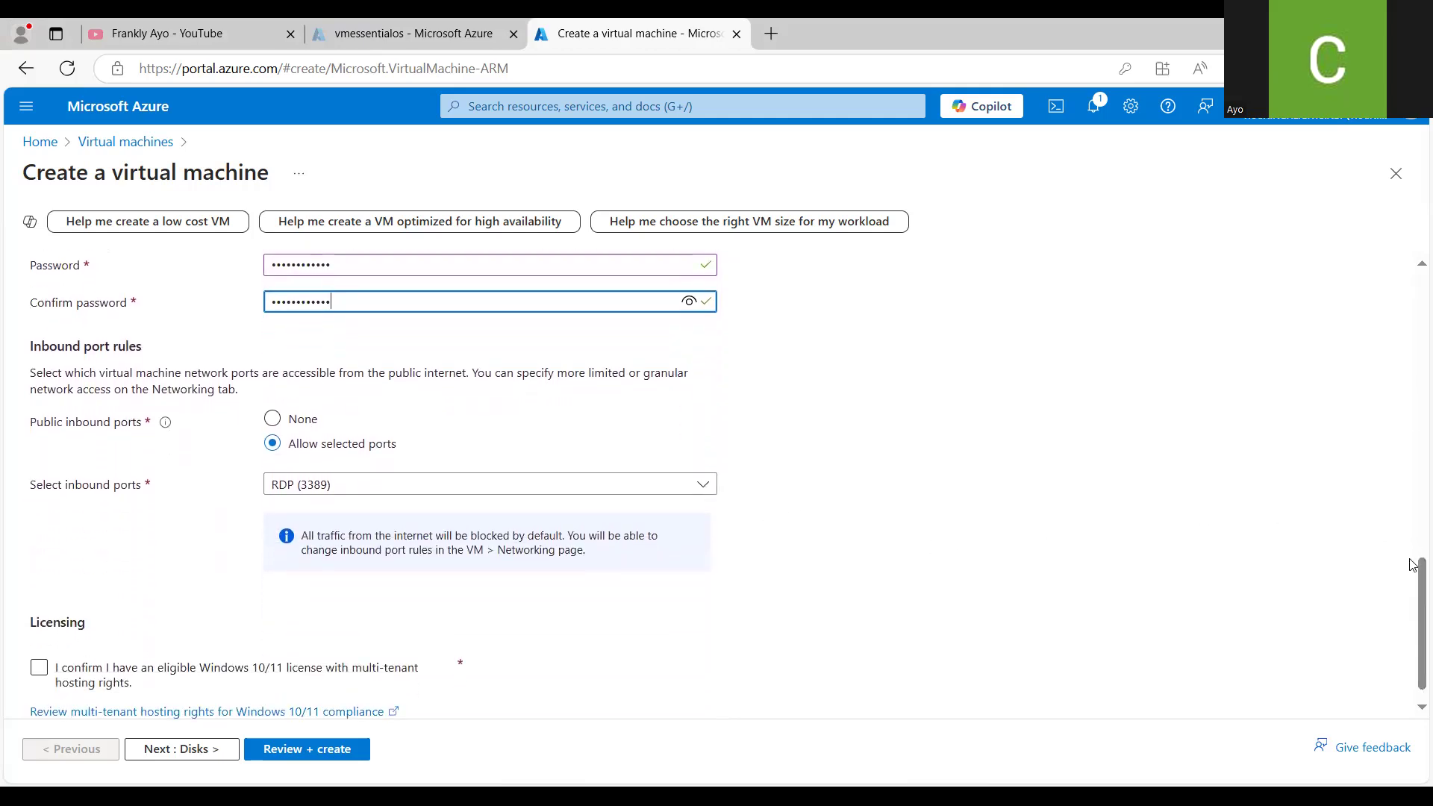
{"action": "scroll", "coordinate": [1413, 559], "scroll_direction": "down", "scroll_amount": 1}
{"action": "scroll", "coordinate": [1412, 558], "scroll_direction": "up", "scroll_amount": 4}
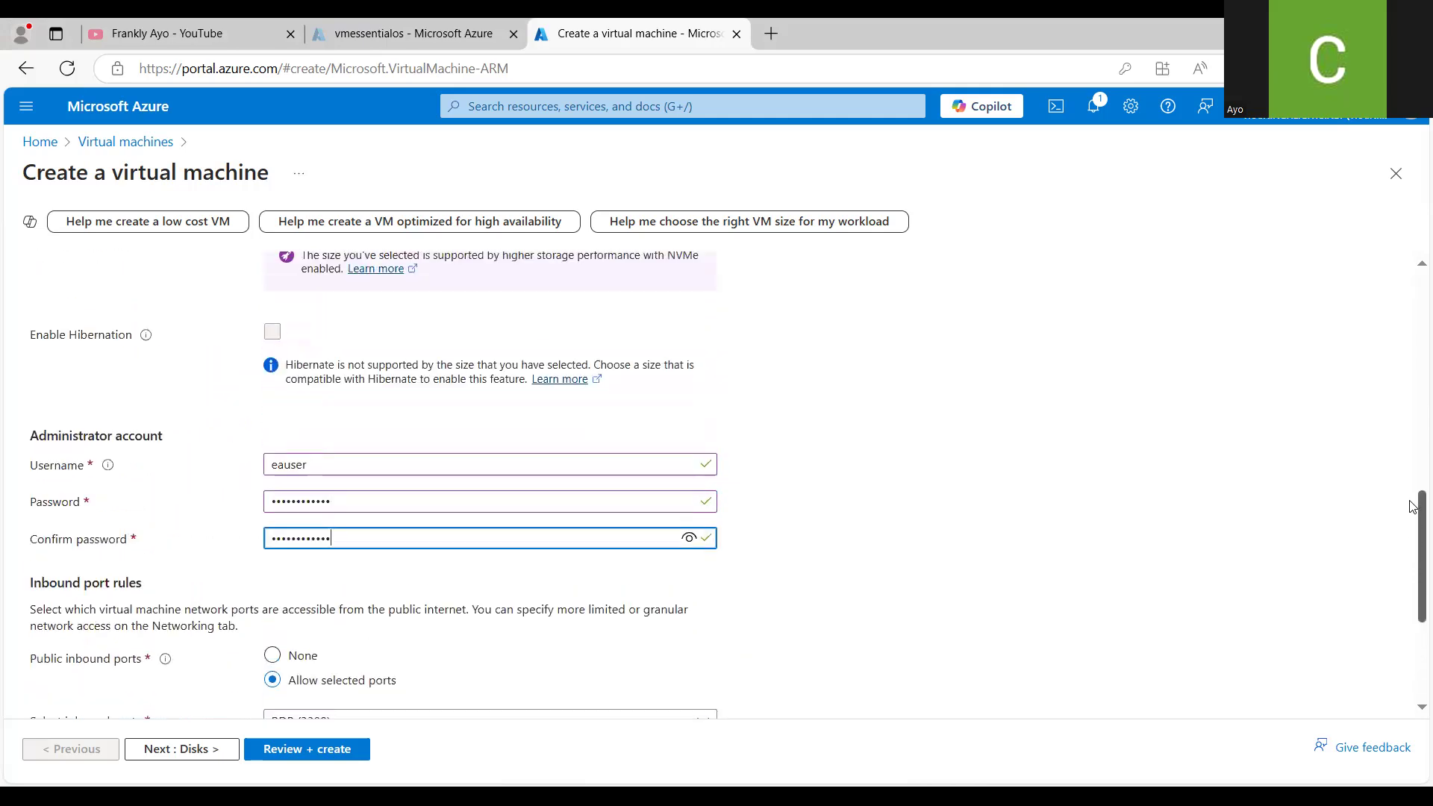
{"action": "scroll", "coordinate": [1413, 584], "scroll_direction": "down", "scroll_amount": 4}
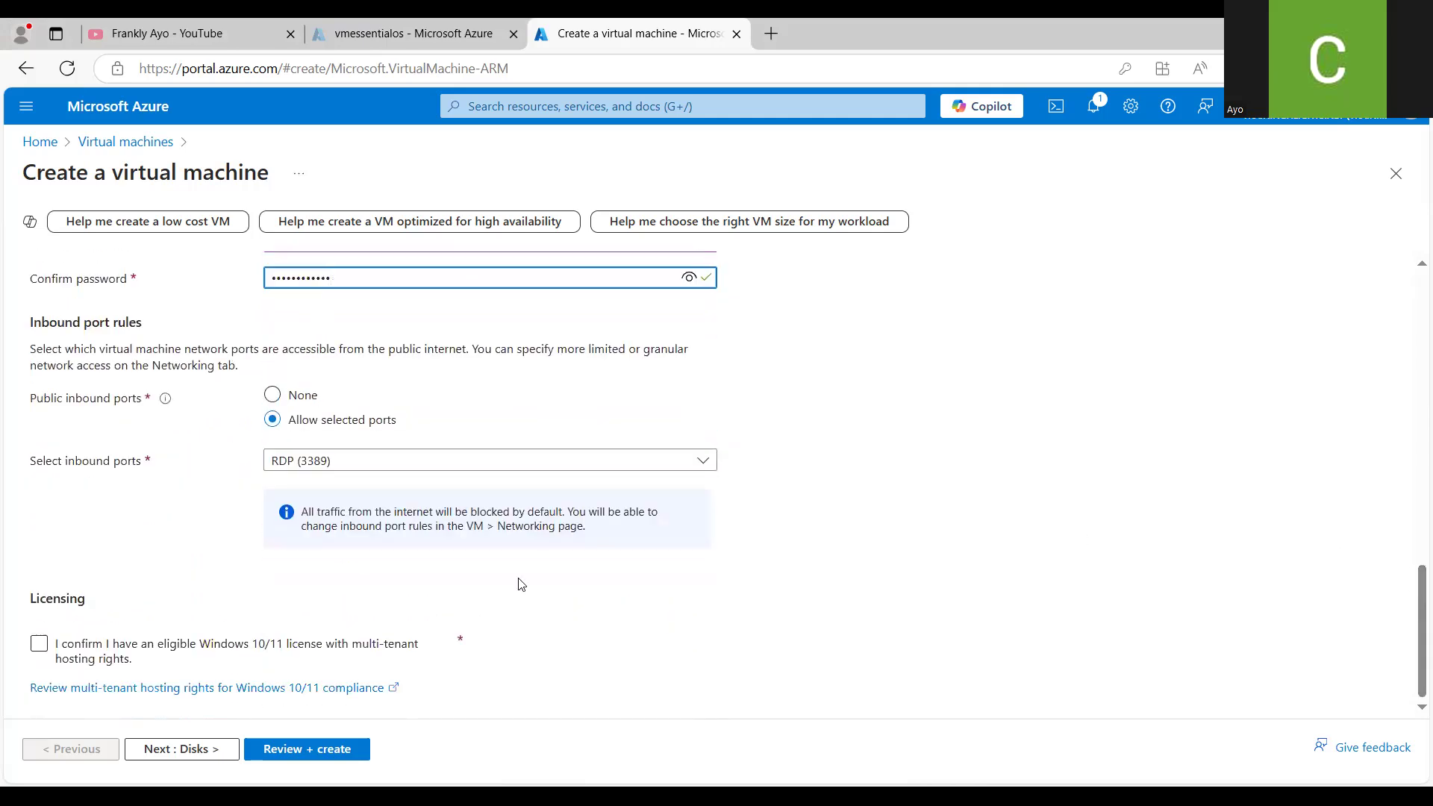
{"action": "left_click", "coordinate": [39, 645]}
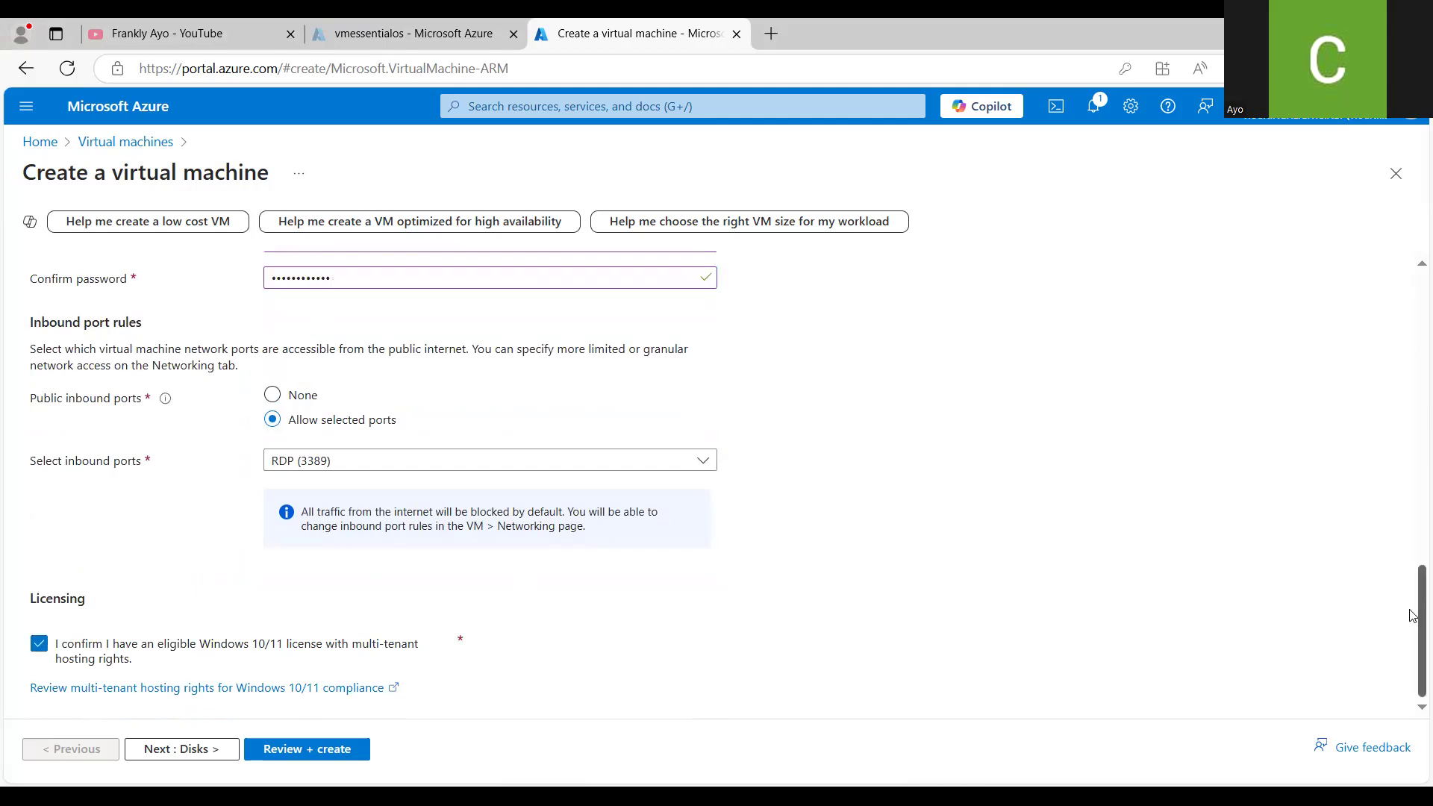
{"action": "mouse_move", "coordinate": [1412, 618]}
{"action": "left_mouse_down"}
{"action": "mouse_move", "coordinate": [1412, 316]}
{"action": "mouse_move", "coordinate": [1390, 628]}
{"action": "left_mouse_up"}
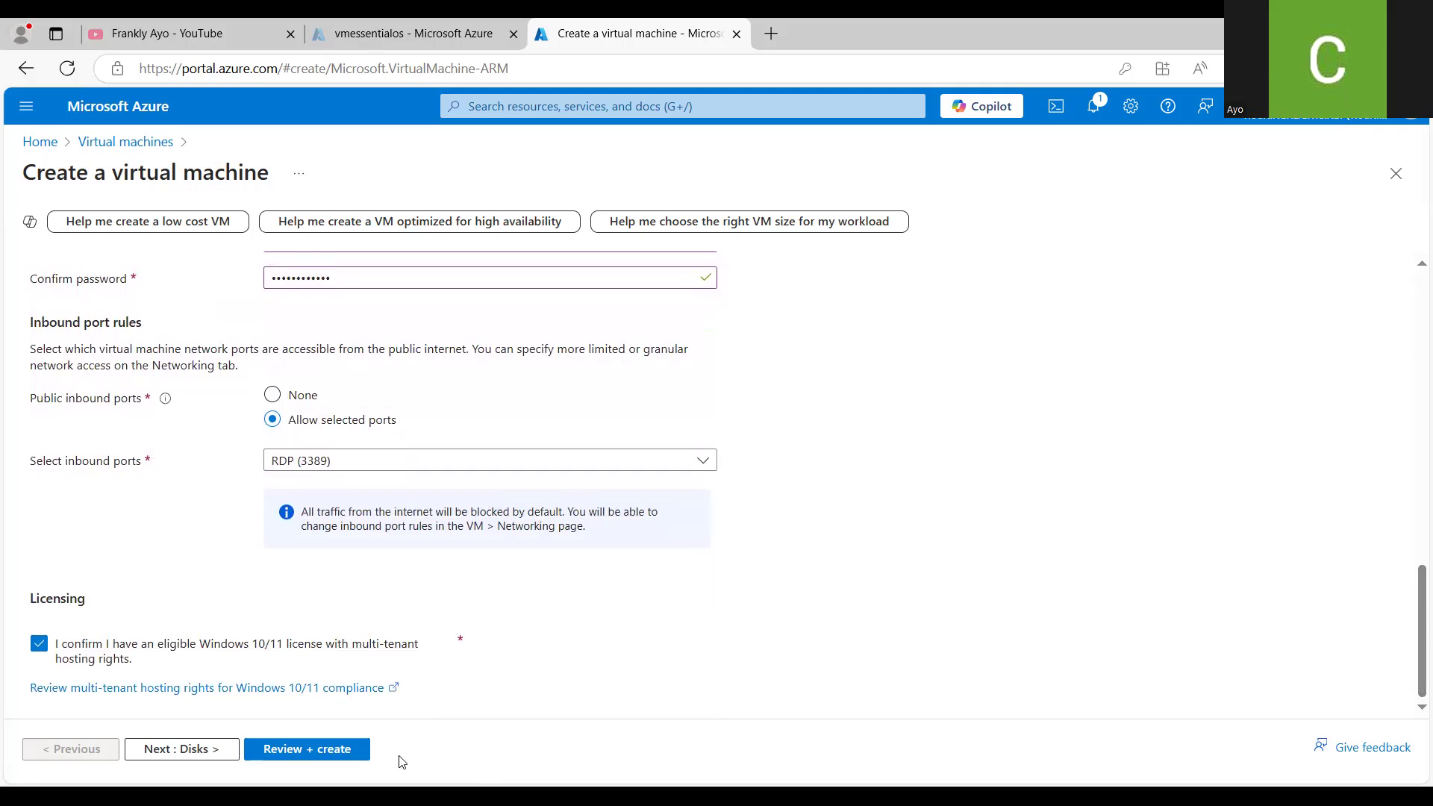
- Validate the configuration and create the virtual machine, and close the vmessentialos browser tab
{"action": "left_click", "coordinate": [358, 758]}
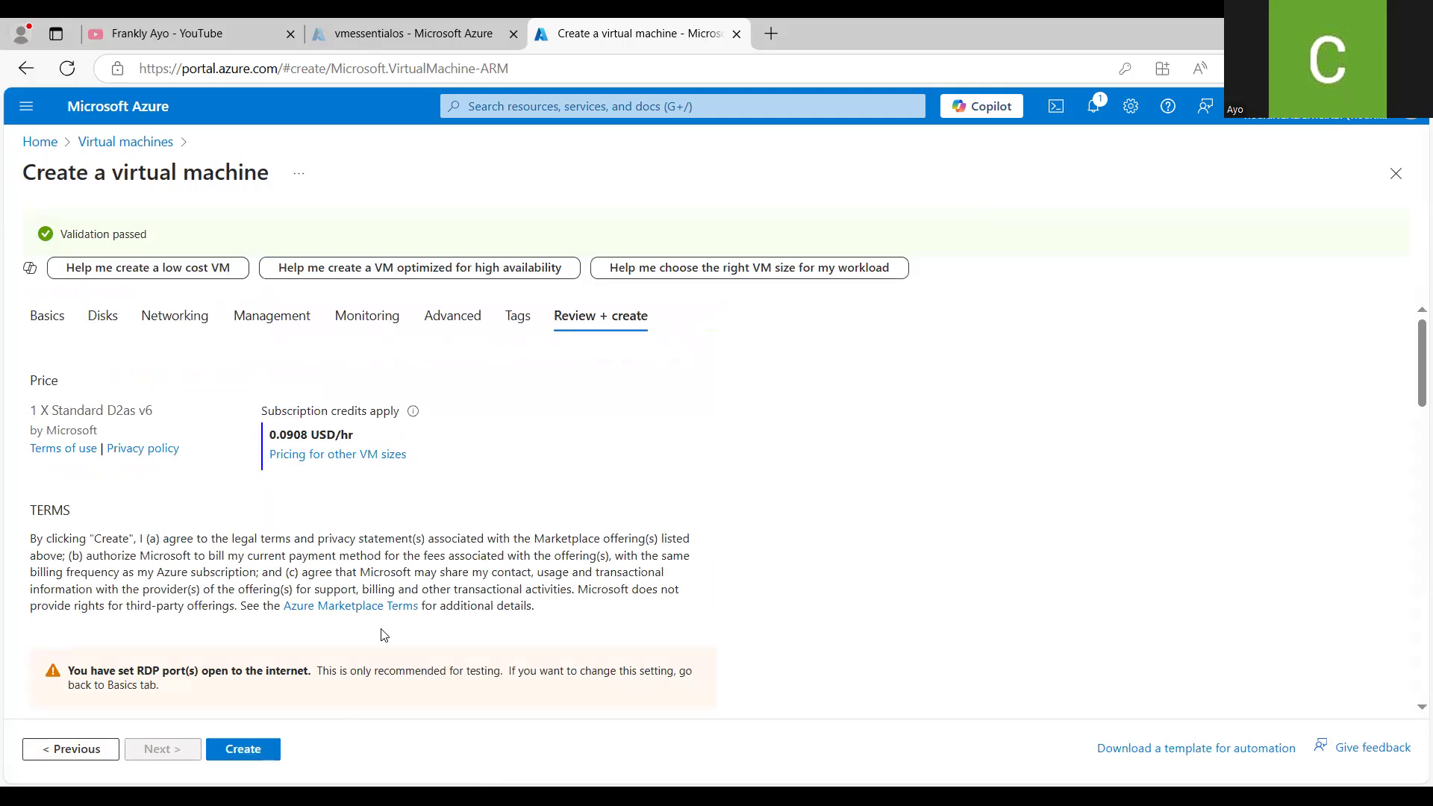
{"action": "left_click", "coordinate": [260, 751]}
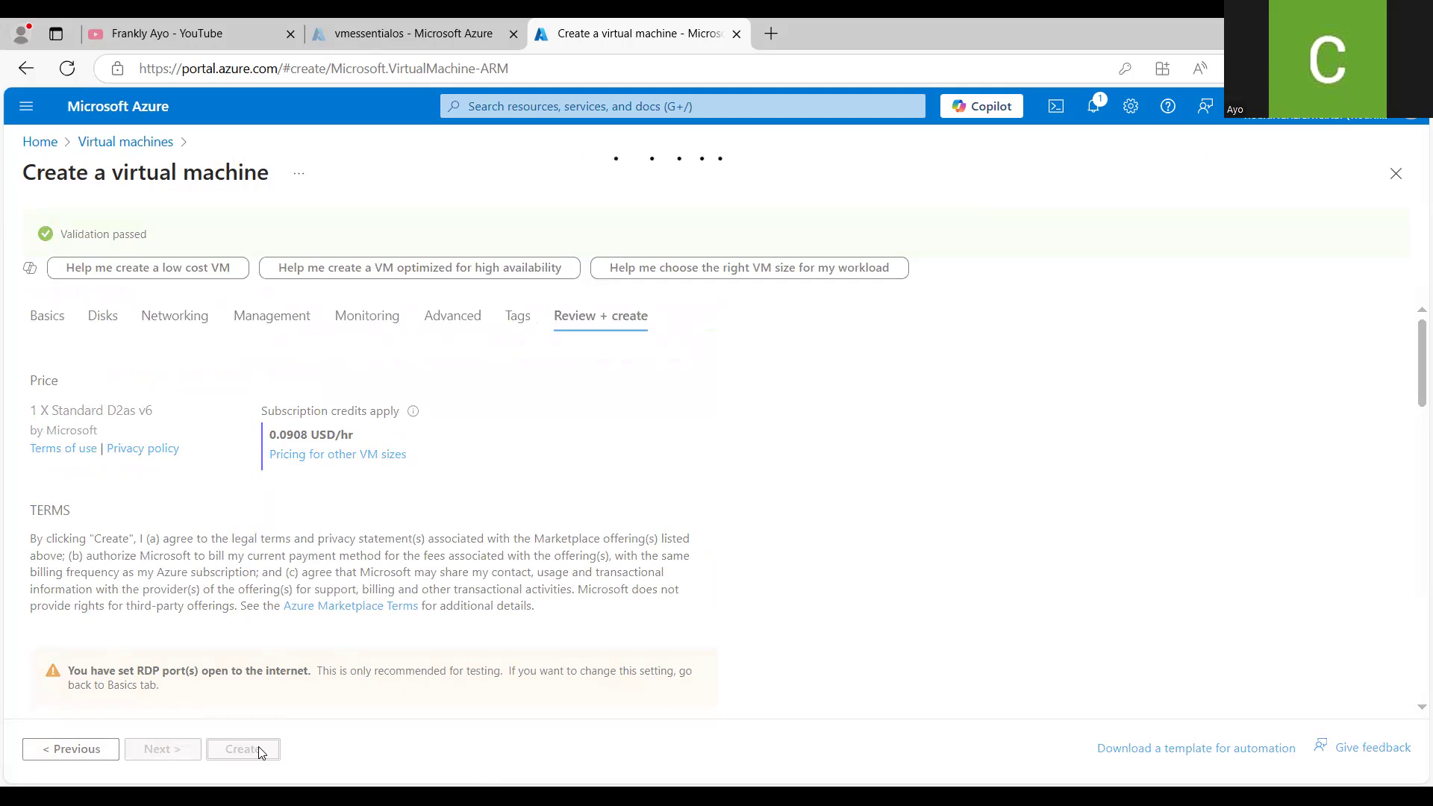
{"action": "middle_click", "coordinate": [460, 33]}
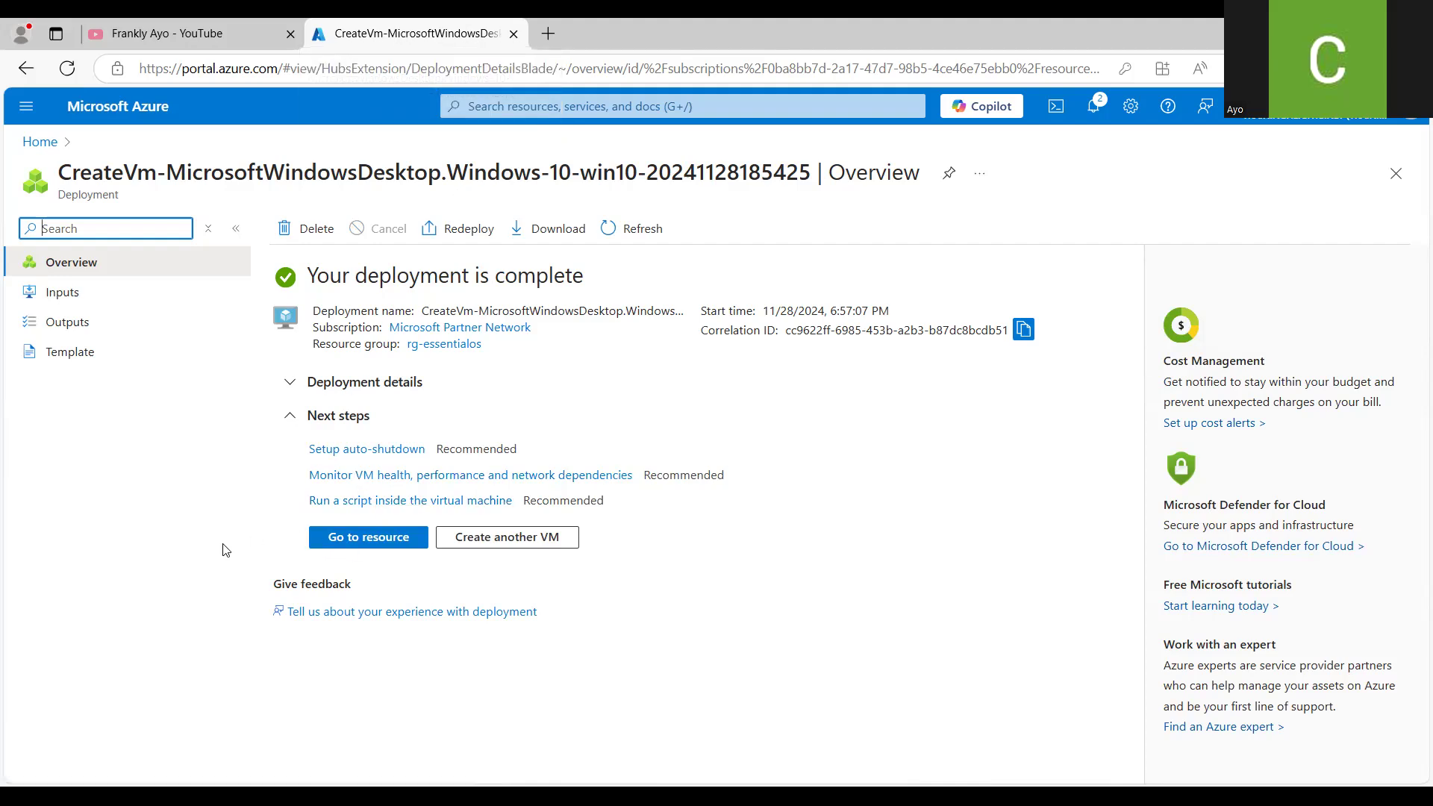
- Go to the deployed enterprisearchitectureos resource and reload its overview page
{"action": "left_click", "coordinate": [174, 565]}
{"action": "left_click", "coordinate": [370, 541]}
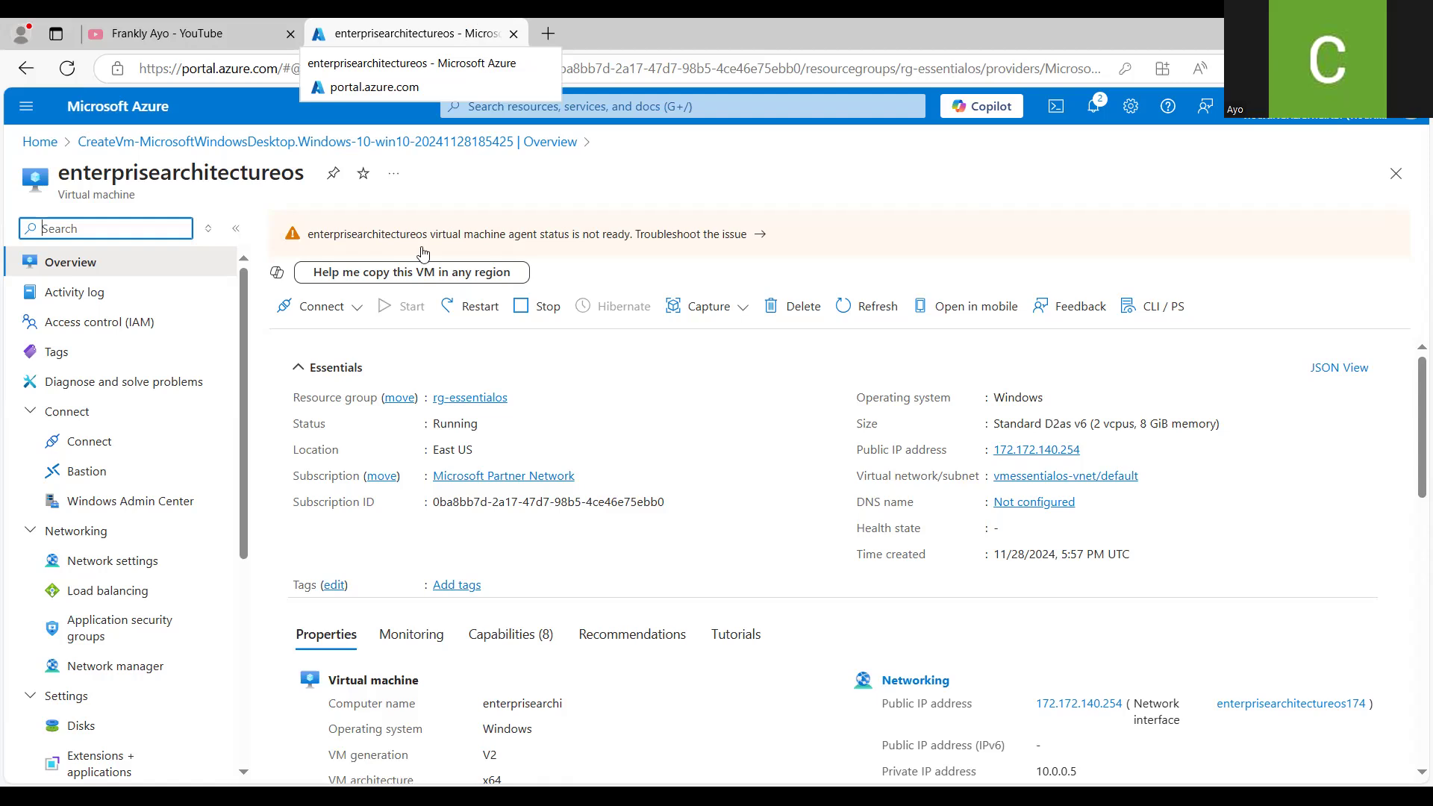
{"action": "left_click", "coordinate": [67, 75]}
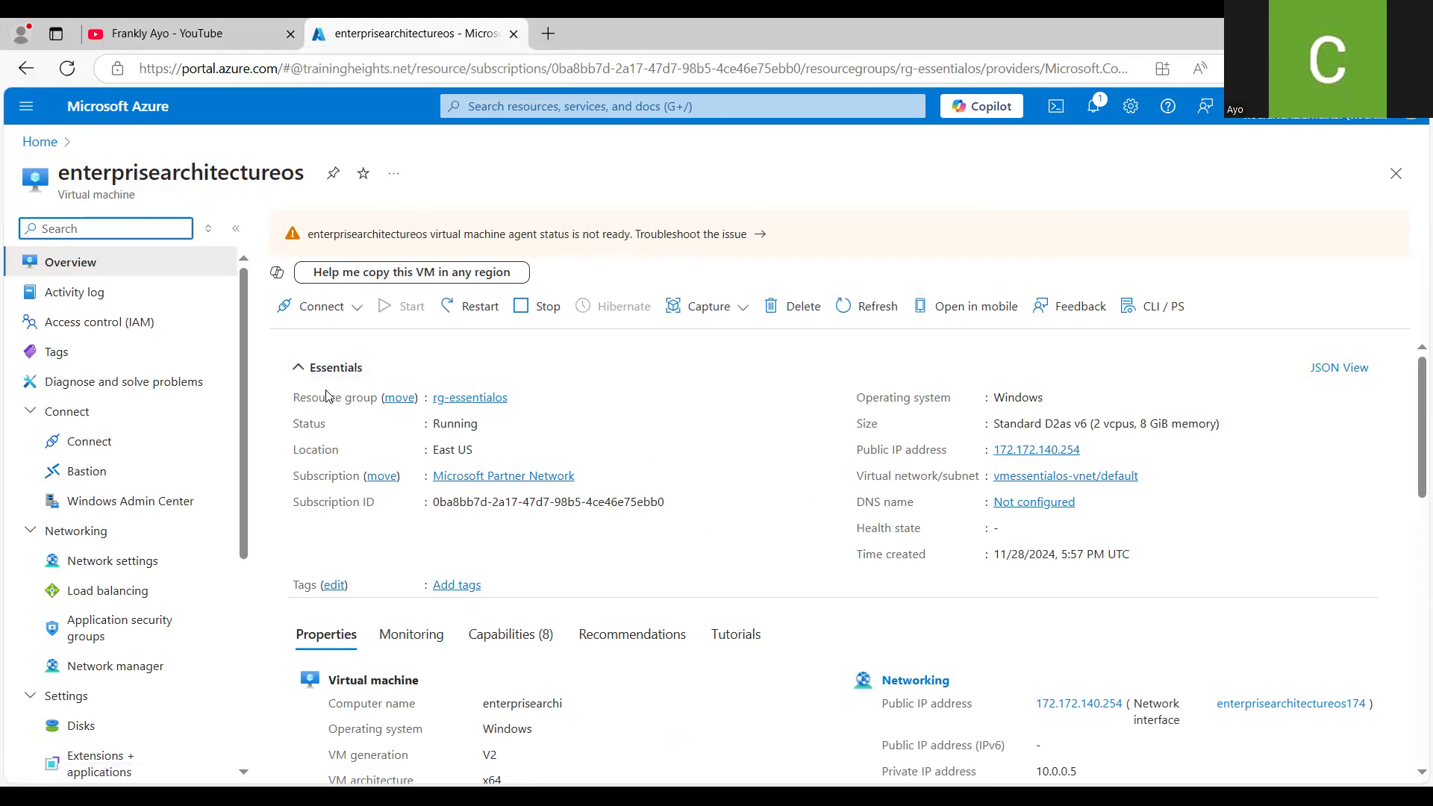
- Download the native RDP file for connecting to enterprisearchitectureos and keep it despite the browser's safety warning
{"action": "left_click", "coordinate": [138, 450]}
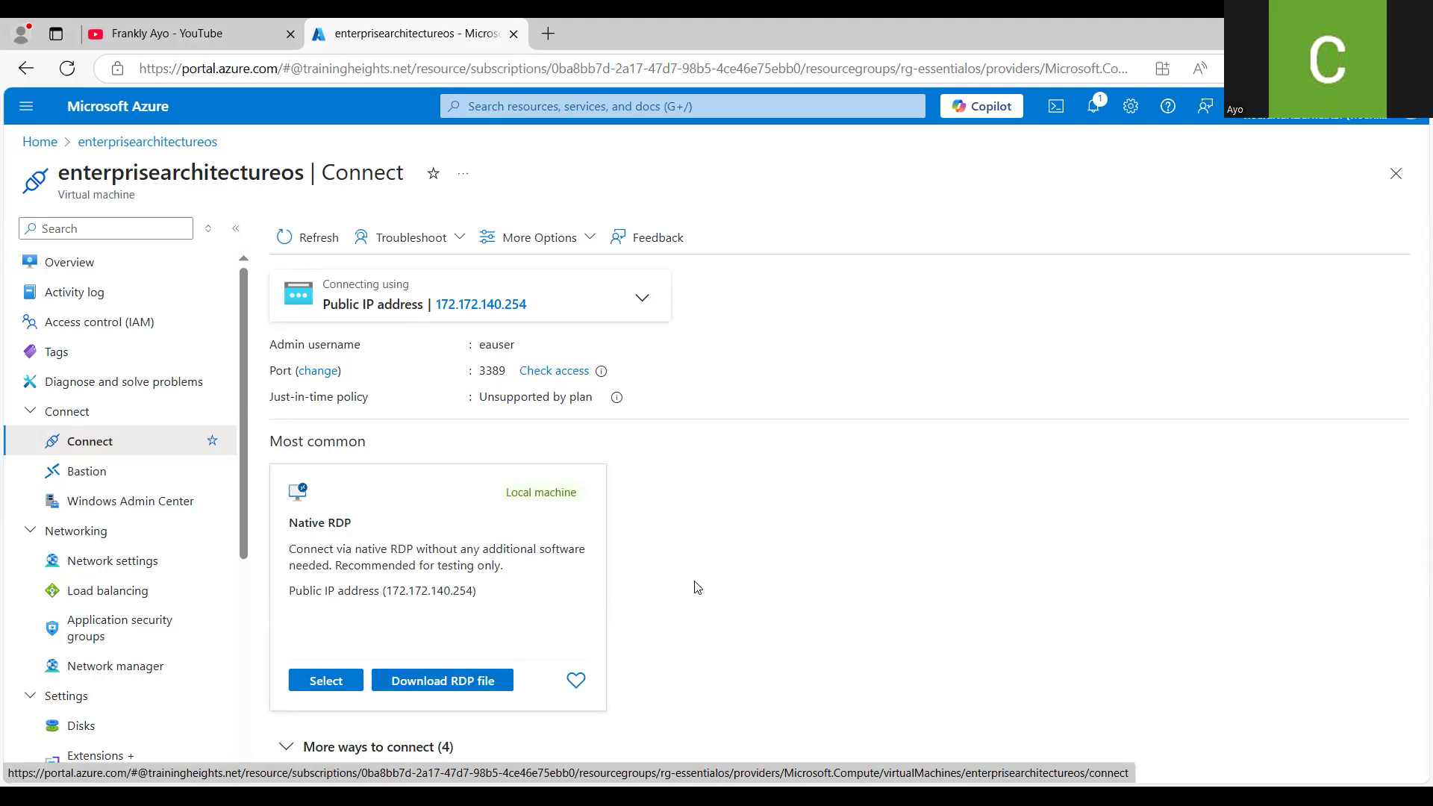
{"action": "left_click", "coordinate": [462, 682]}
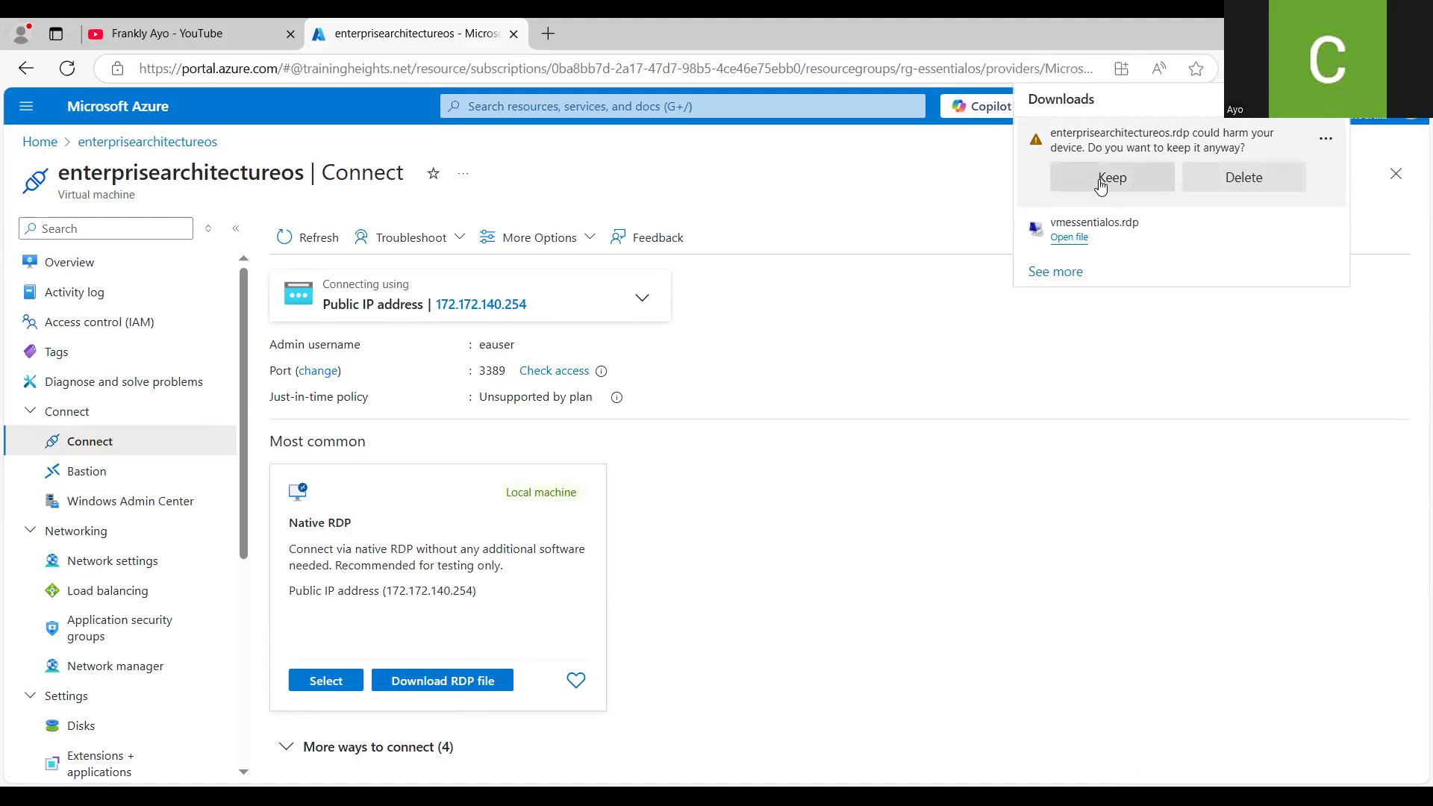
{"action": "left_click", "coordinate": [1100, 186]}
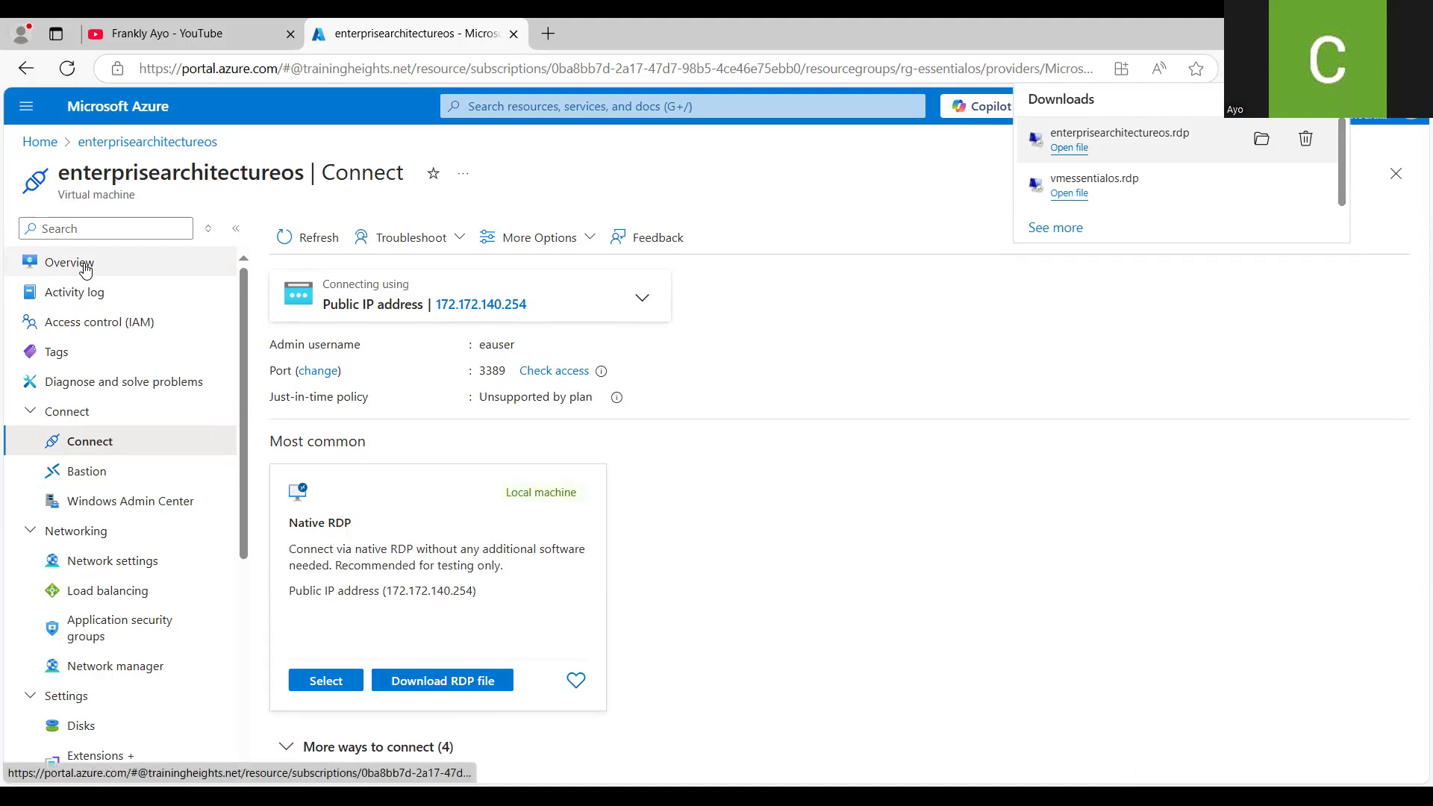
- Return to the overview page of the enterprisearchitectureos virtual machine and reload it
{"action": "left_click", "coordinate": [85, 270]}
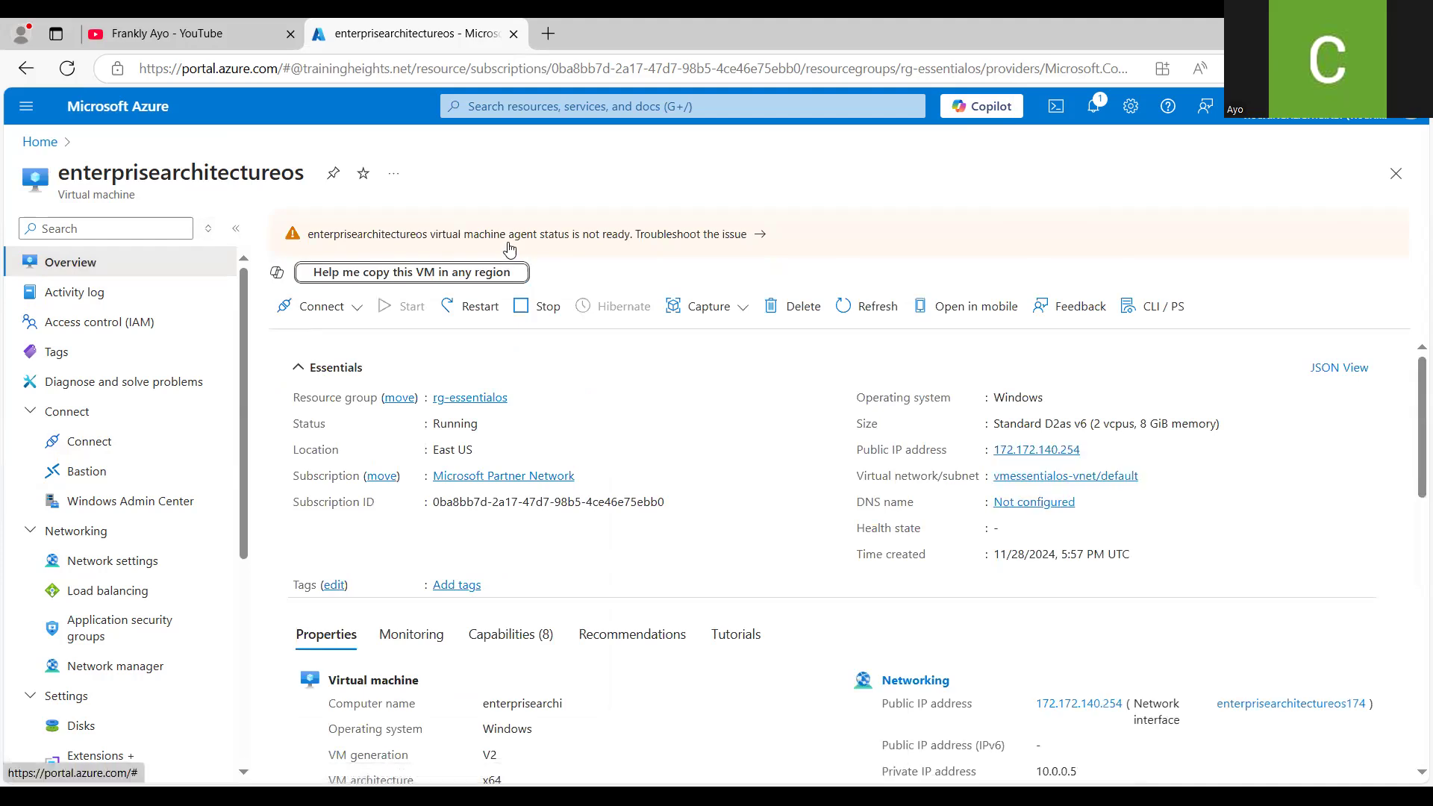
{"action": "left_click", "coordinate": [66, 70]}
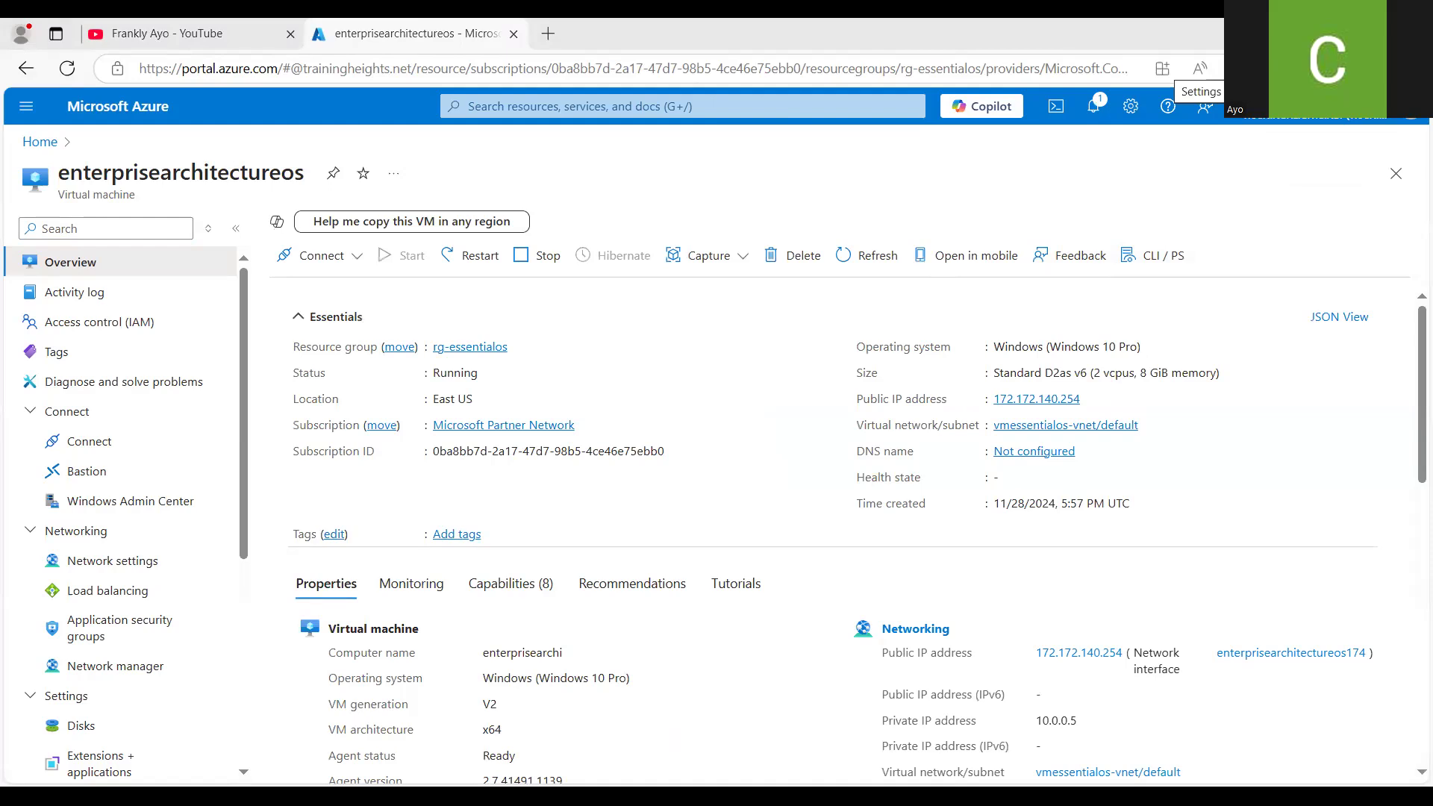
- Open enterprisearchitectureos.rdp from the browser downloads and connect as eauser with the account password, accepting the untrusted certificate
{"action": "left_click", "coordinate": [1375, 68]}
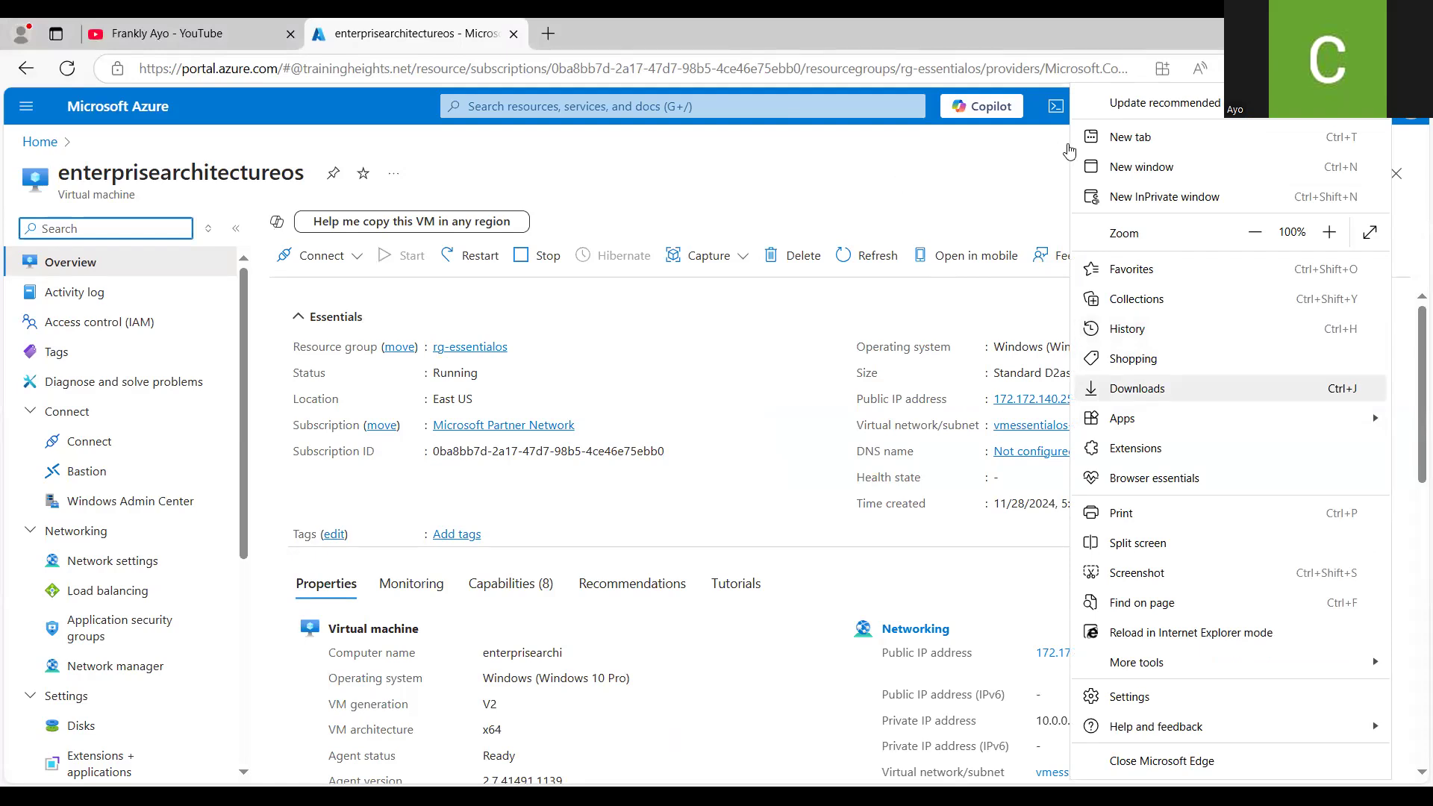
{"action": "key", "text": "ctrl+j"}
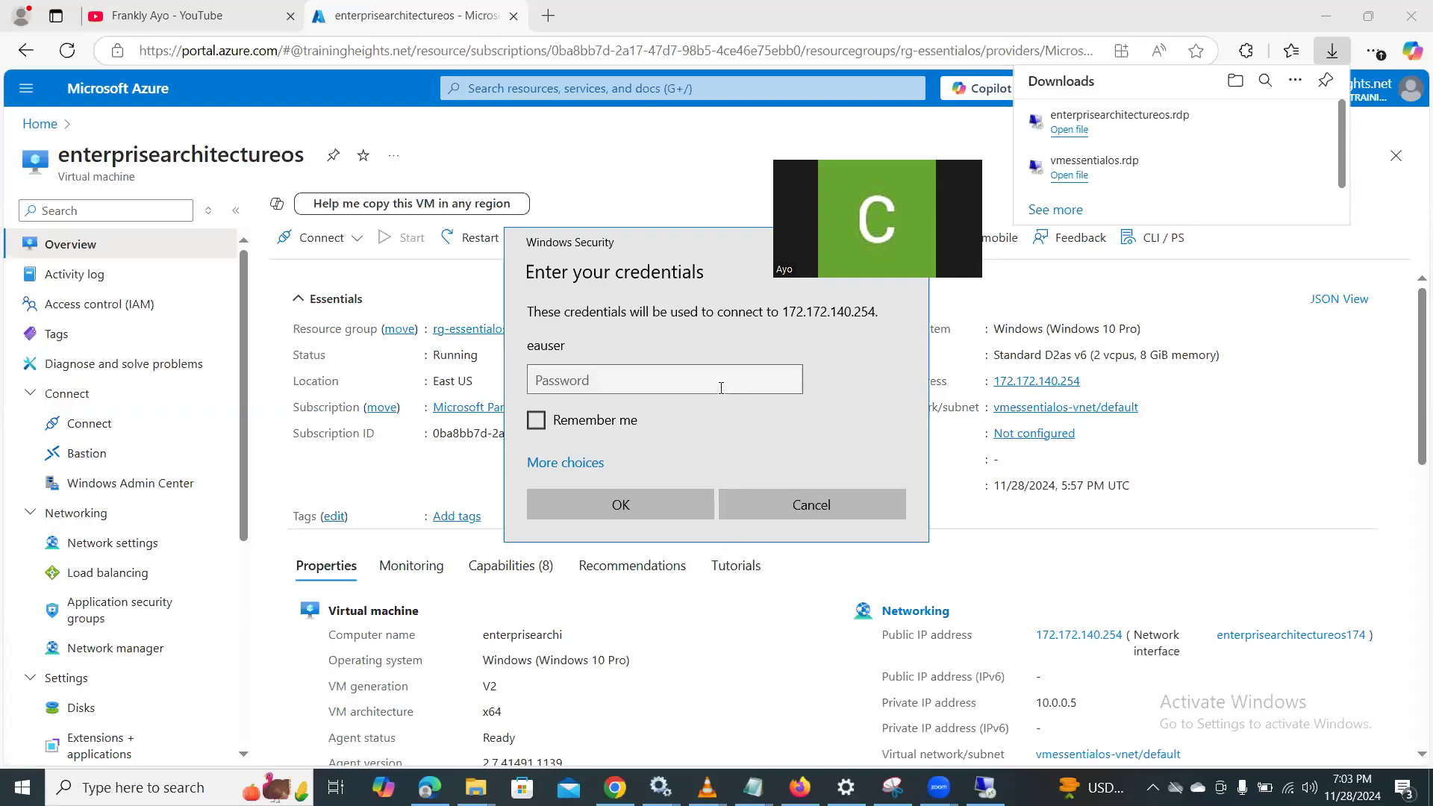
{"action": "left_click", "coordinate": [721, 388]}
{"action": "key", "text": "ctrl+v"}
{"action": "left_click", "coordinate": [672, 499]}
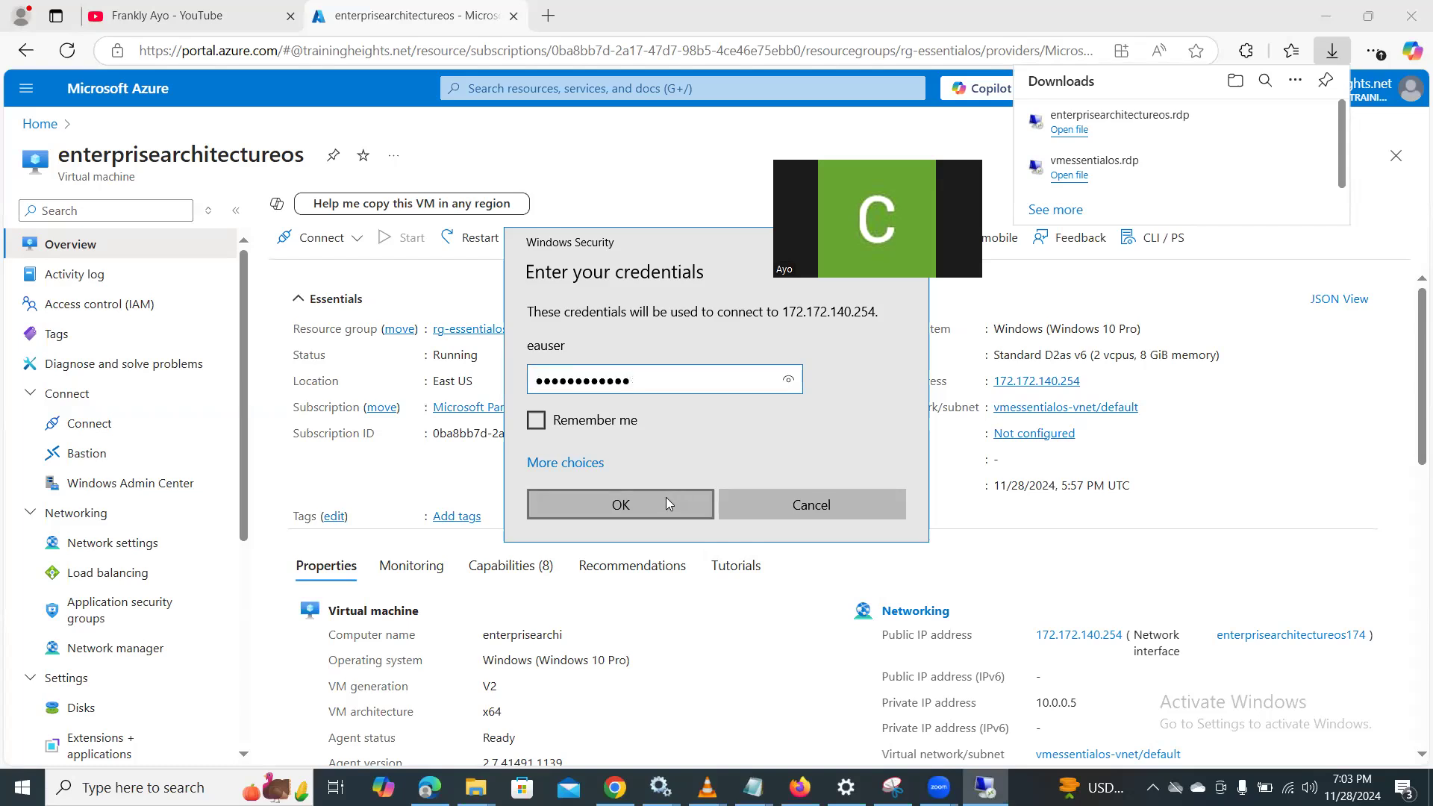
{"action": "left_click", "coordinate": [666, 497]}
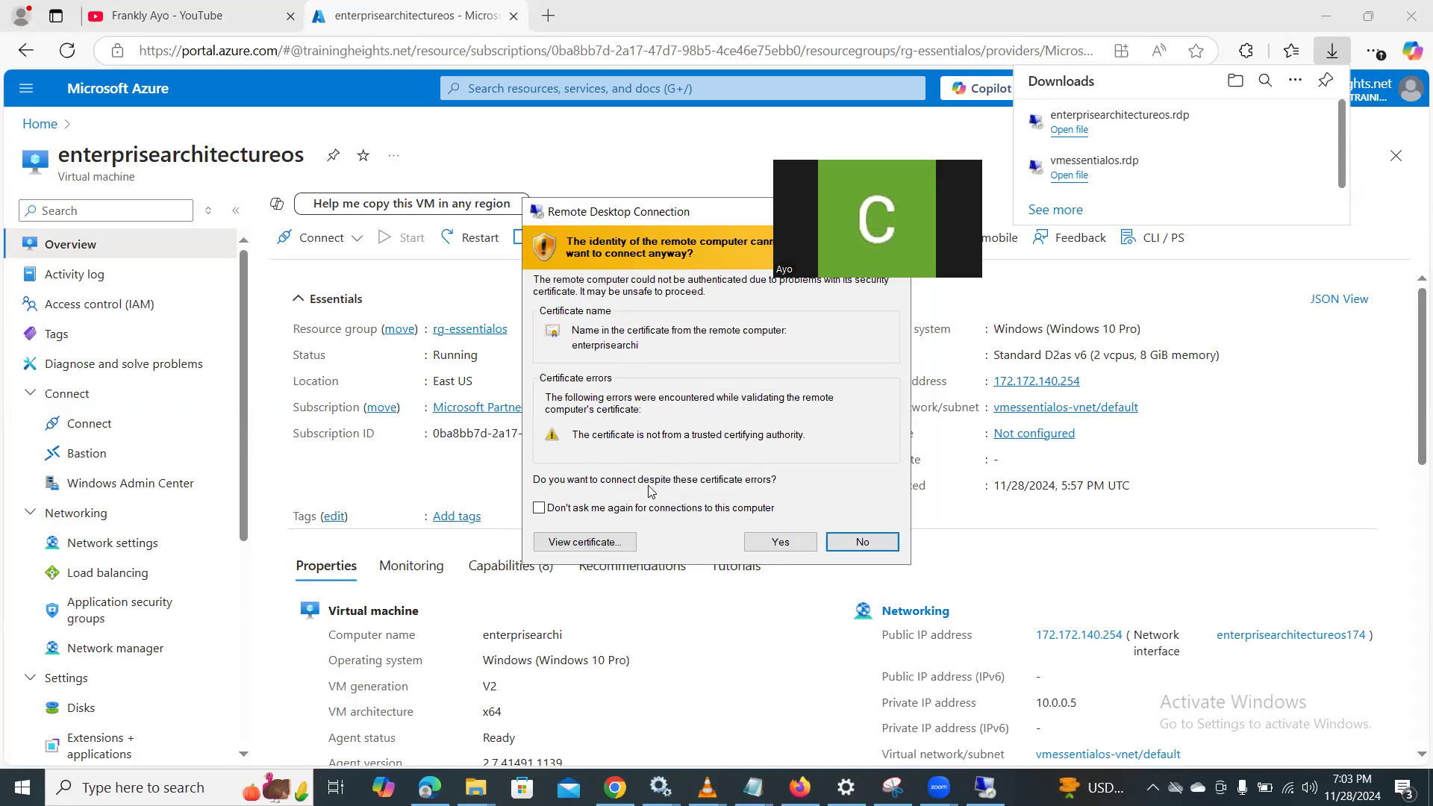
{"action": "left_click", "coordinate": [776, 541]}
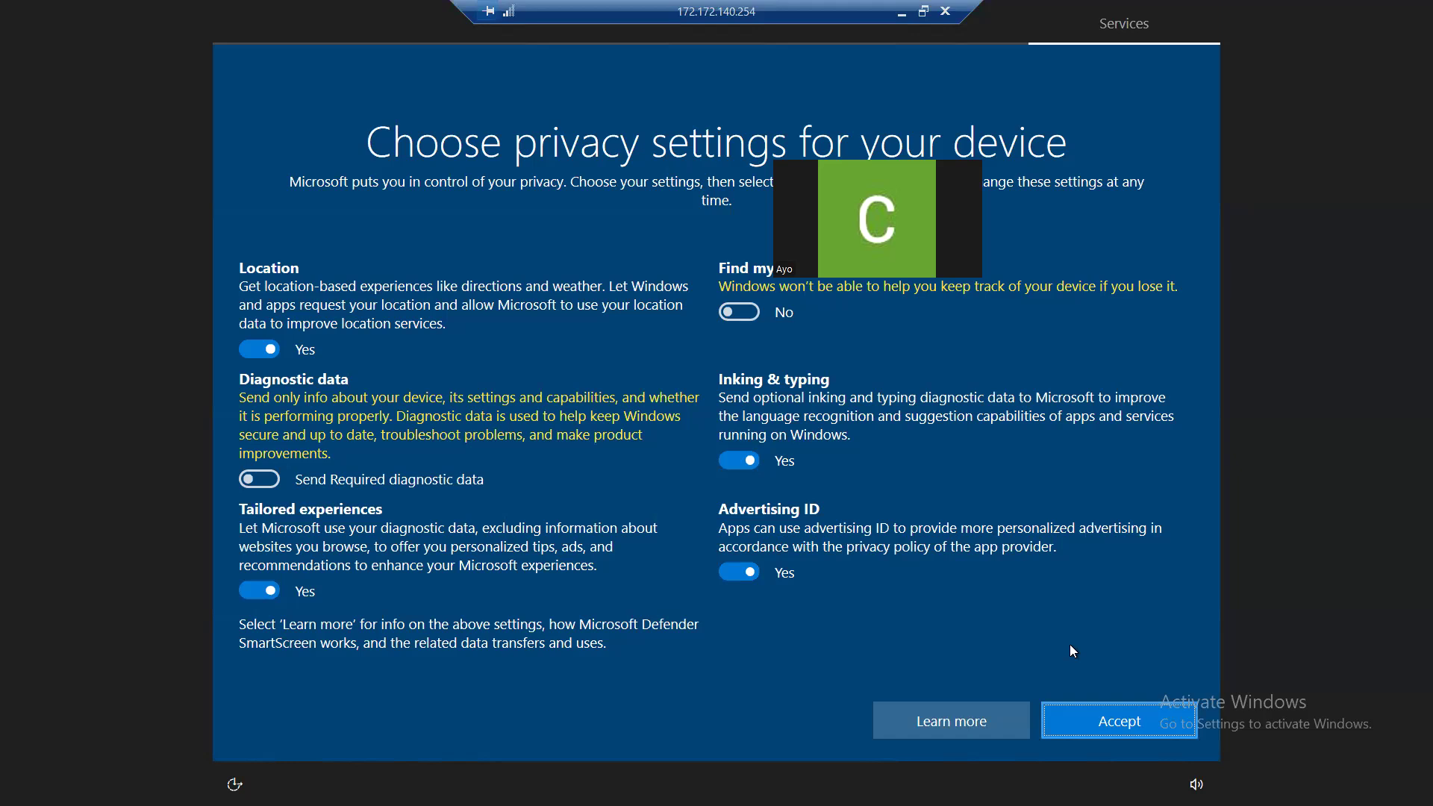
- Finish the first Windows sign-in by accepting the default privacy settings, allowing network discovery and dismissing the Edge promotion
{"action": "key", "text": "Return"}
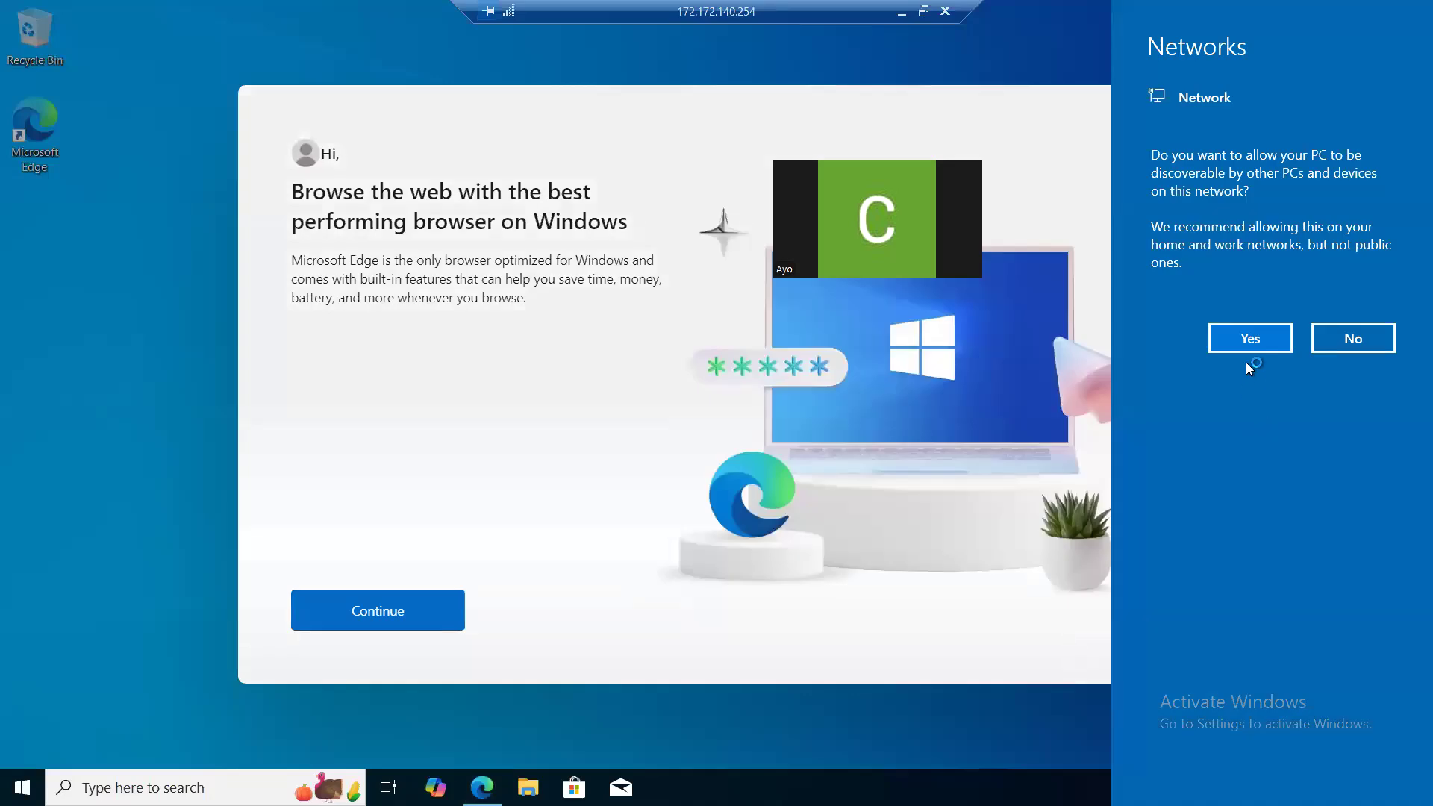
{"action": "left_click", "coordinate": [1246, 338]}
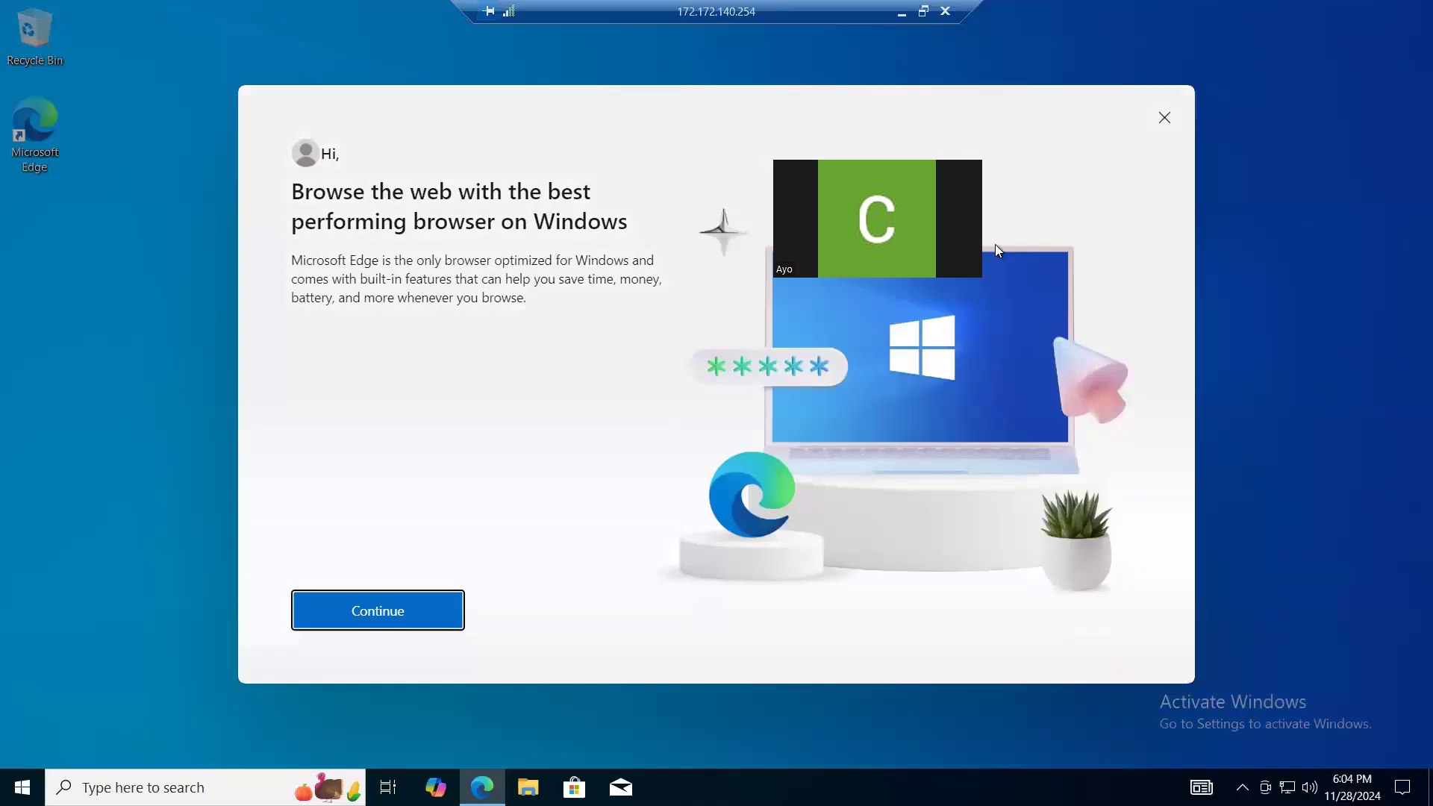
{"action": "left_click", "coordinate": [1163, 119]}
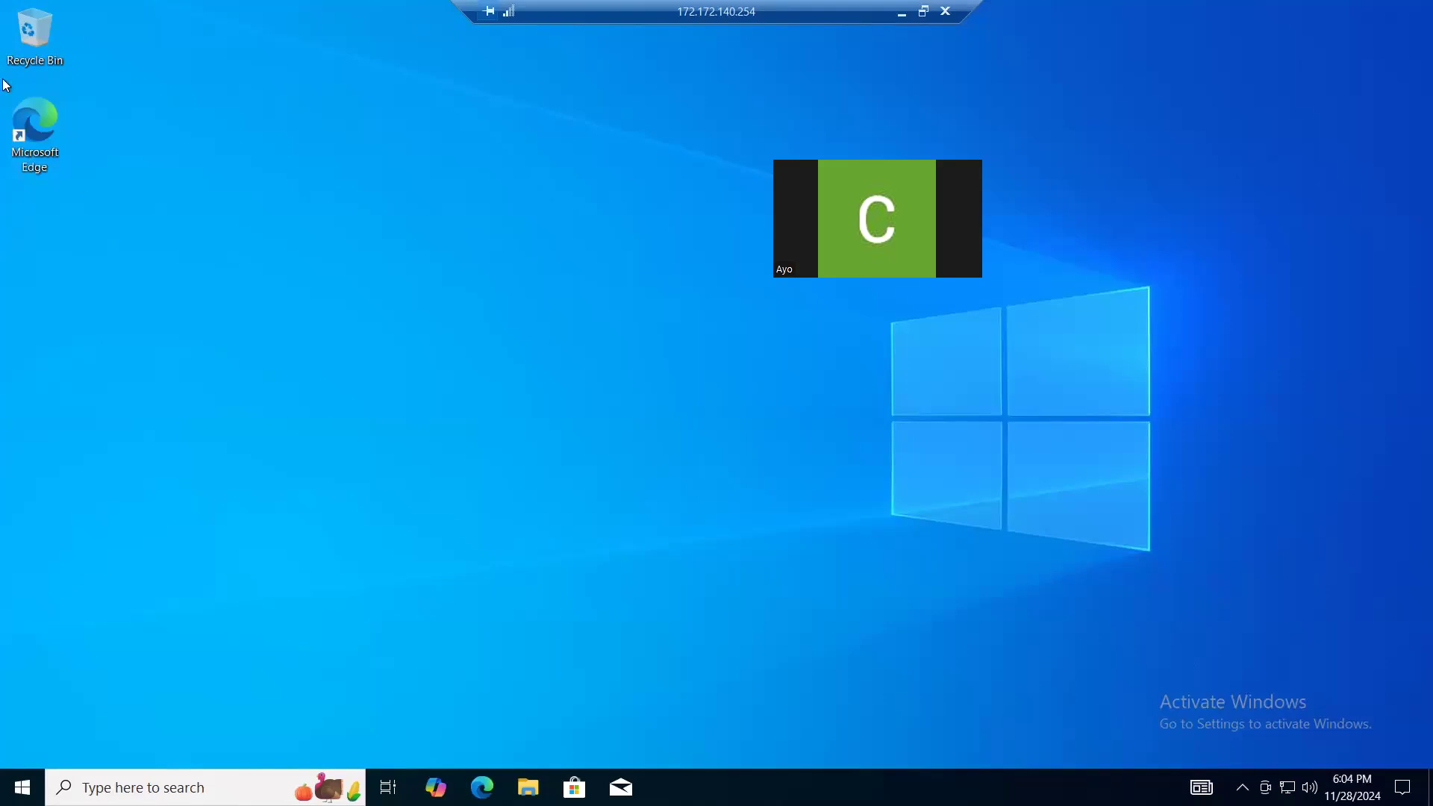
- Open Microsoft Edge on the remote desktop and complete its first-run setup without signing in, regular data transfer or Google import
{"action": "double_click", "coordinate": [37, 116]}
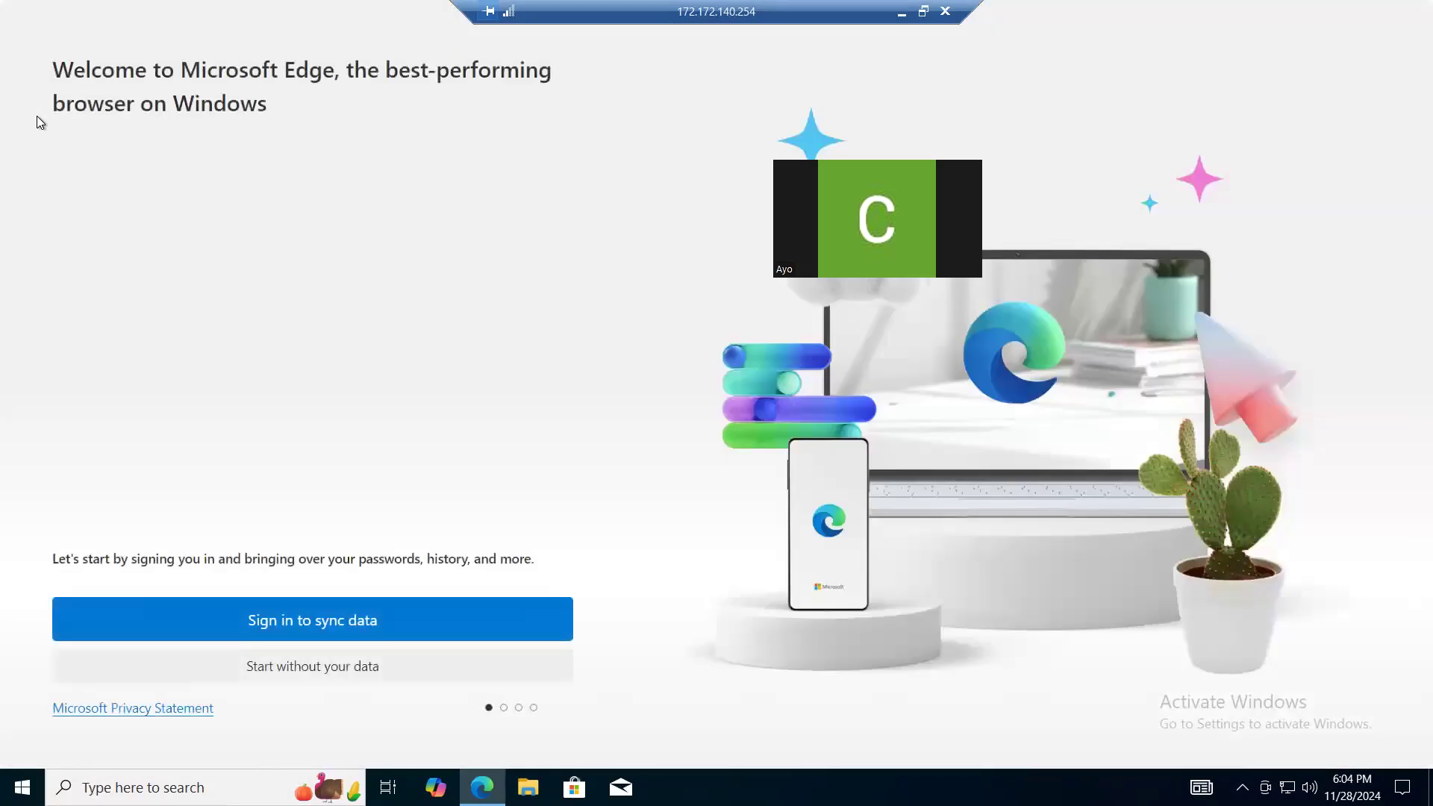
{"action": "left_click", "coordinate": [263, 669]}
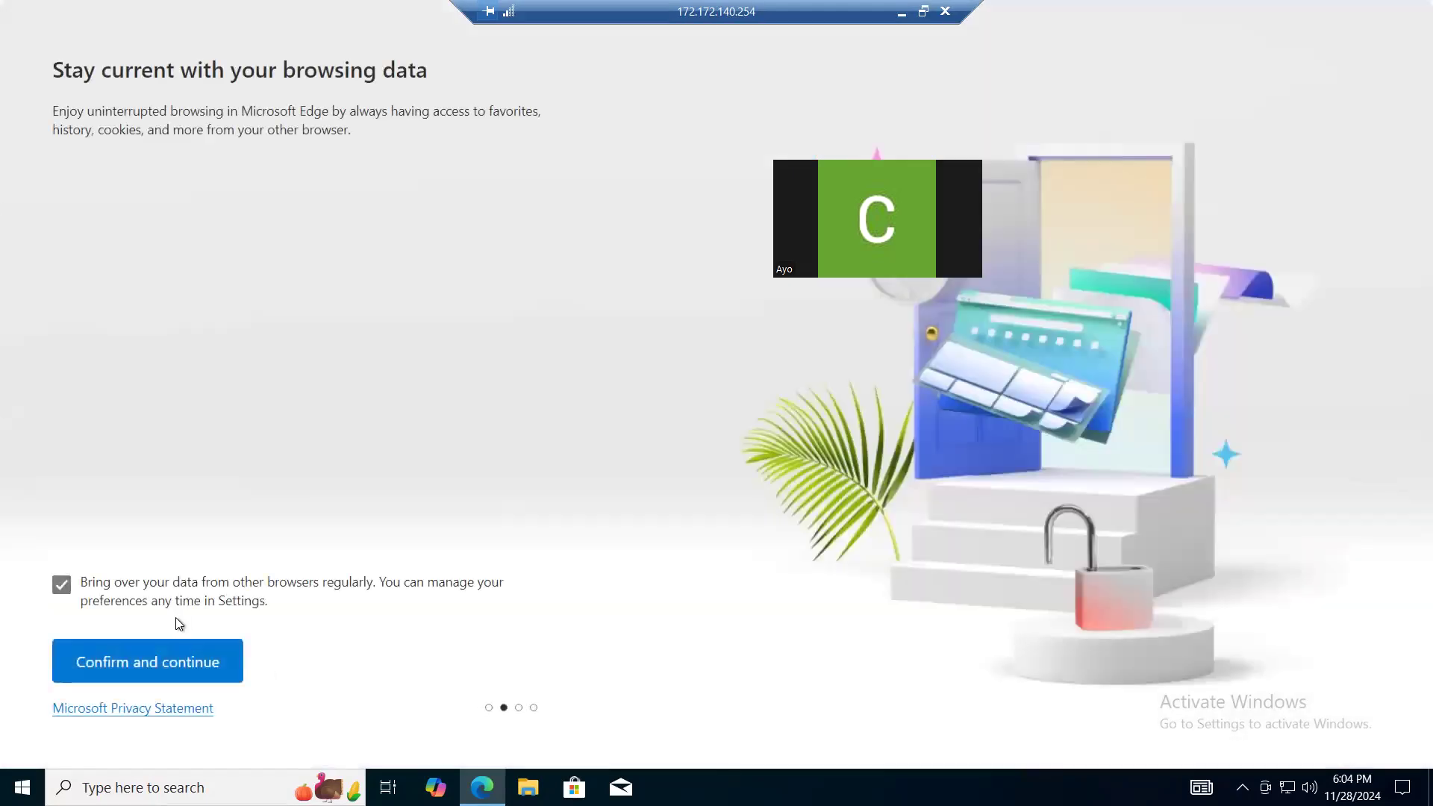
{"action": "left_click", "coordinate": [65, 584]}
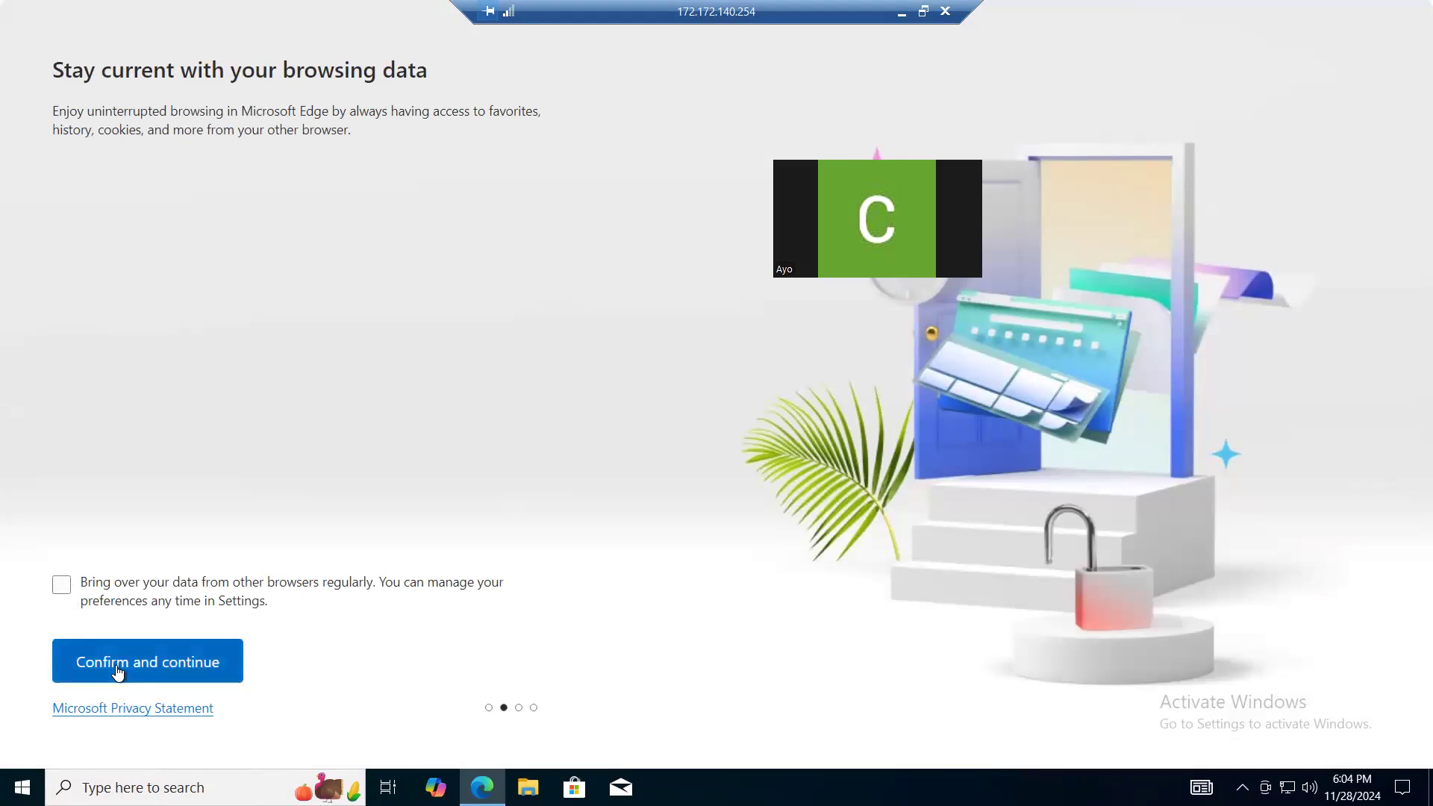
{"action": "left_click", "coordinate": [118, 671]}
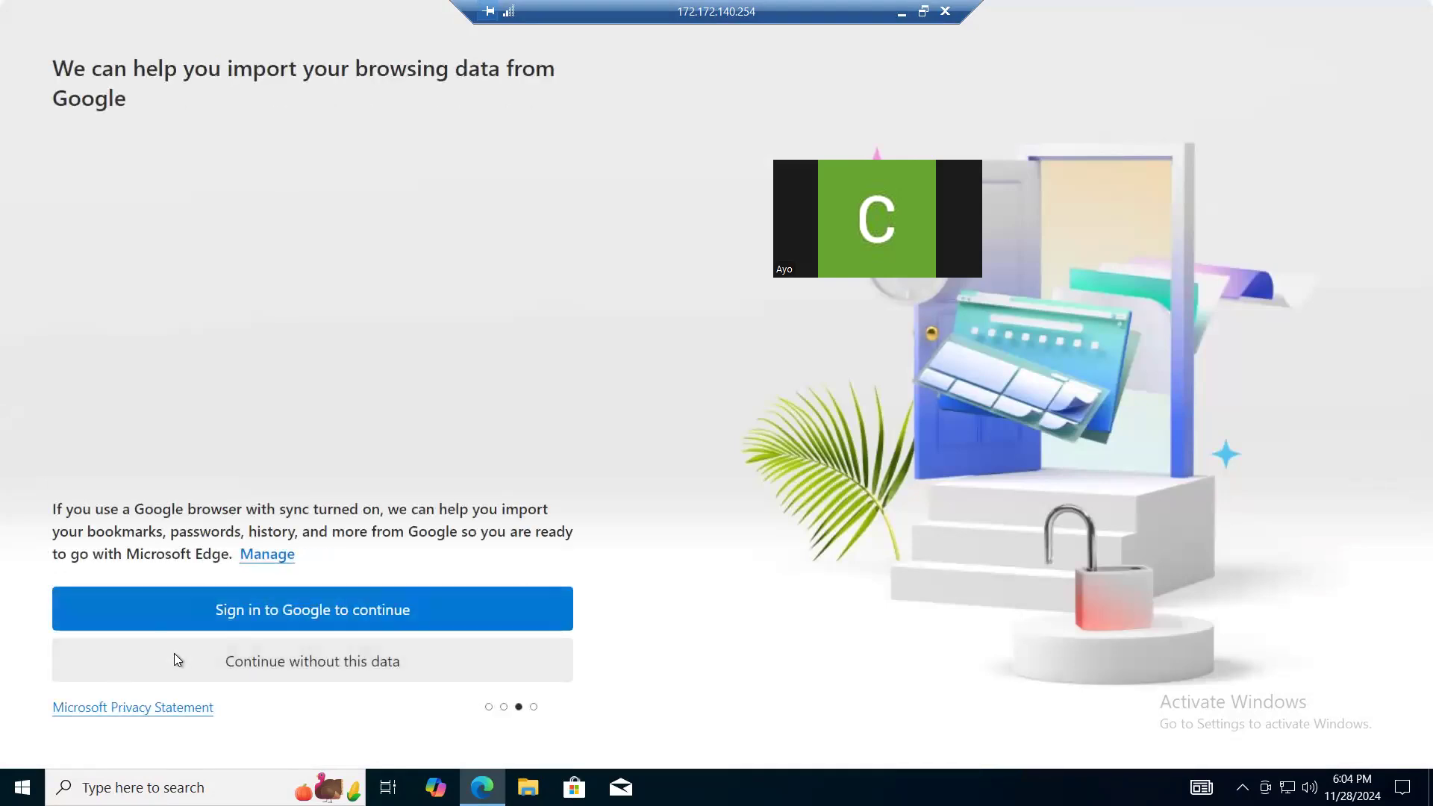
{"action": "left_click", "coordinate": [178, 666]}
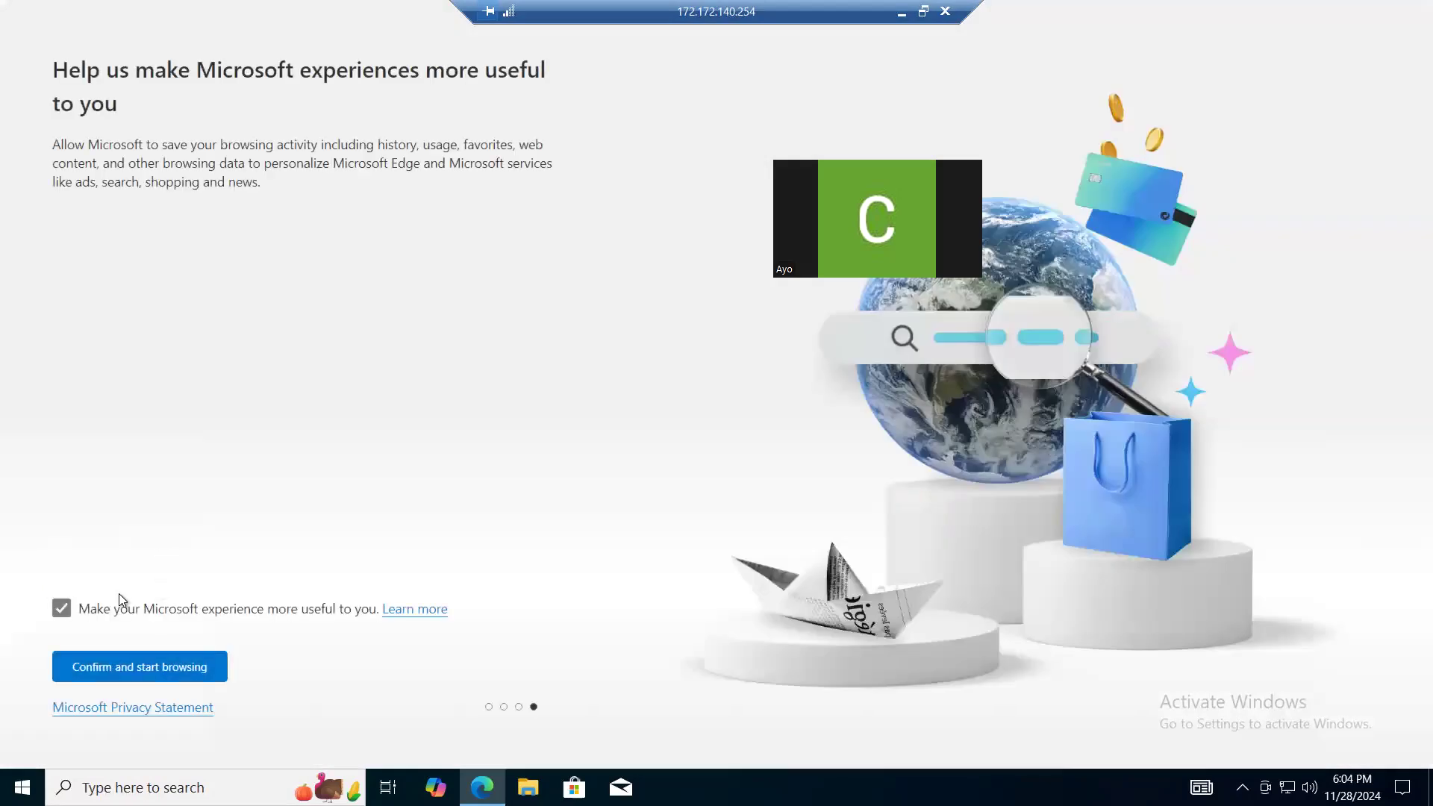
{"action": "left_click", "coordinate": [111, 671]}
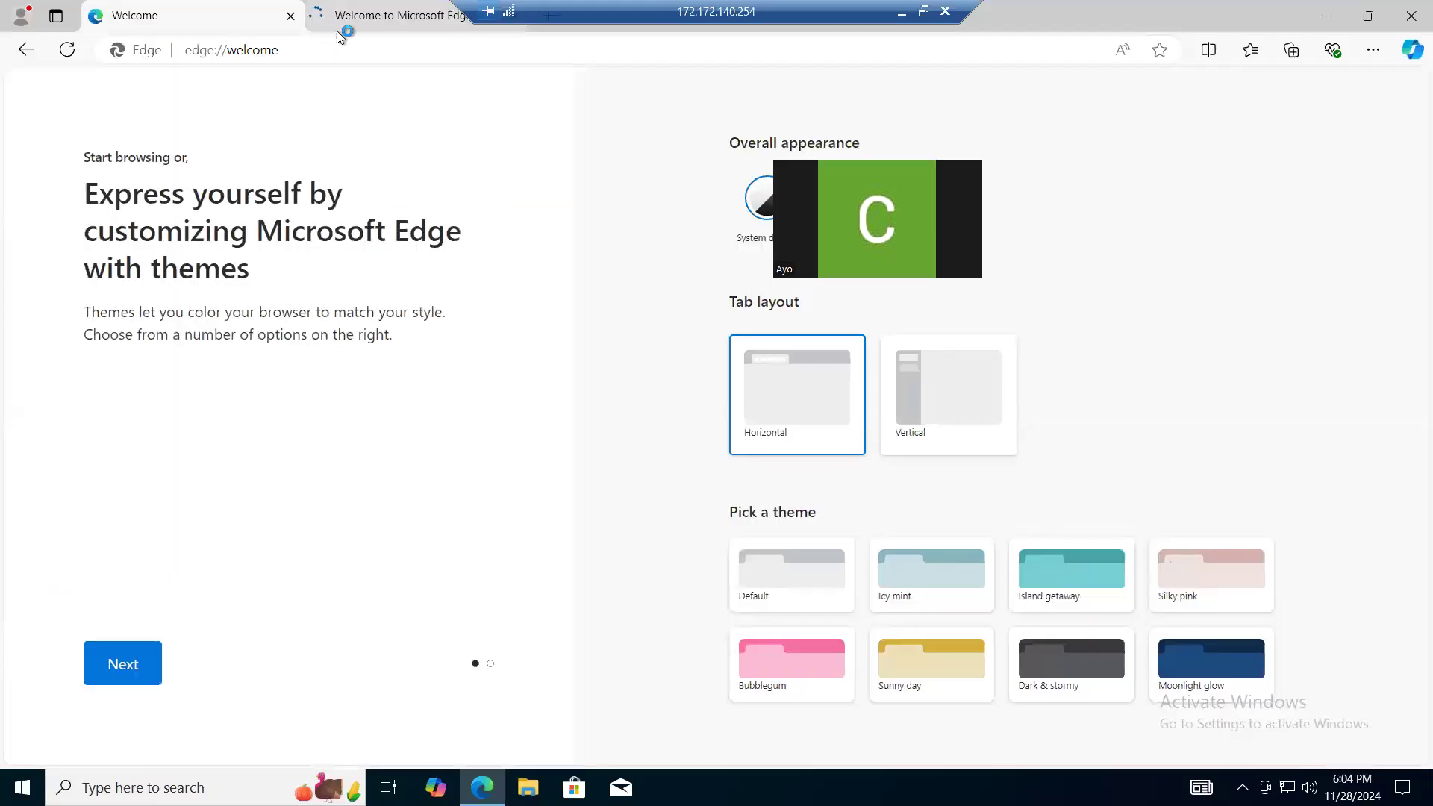
- Search the web for "enterprise architecture .org essential"
{"action": "left_click", "coordinate": [342, 48]}
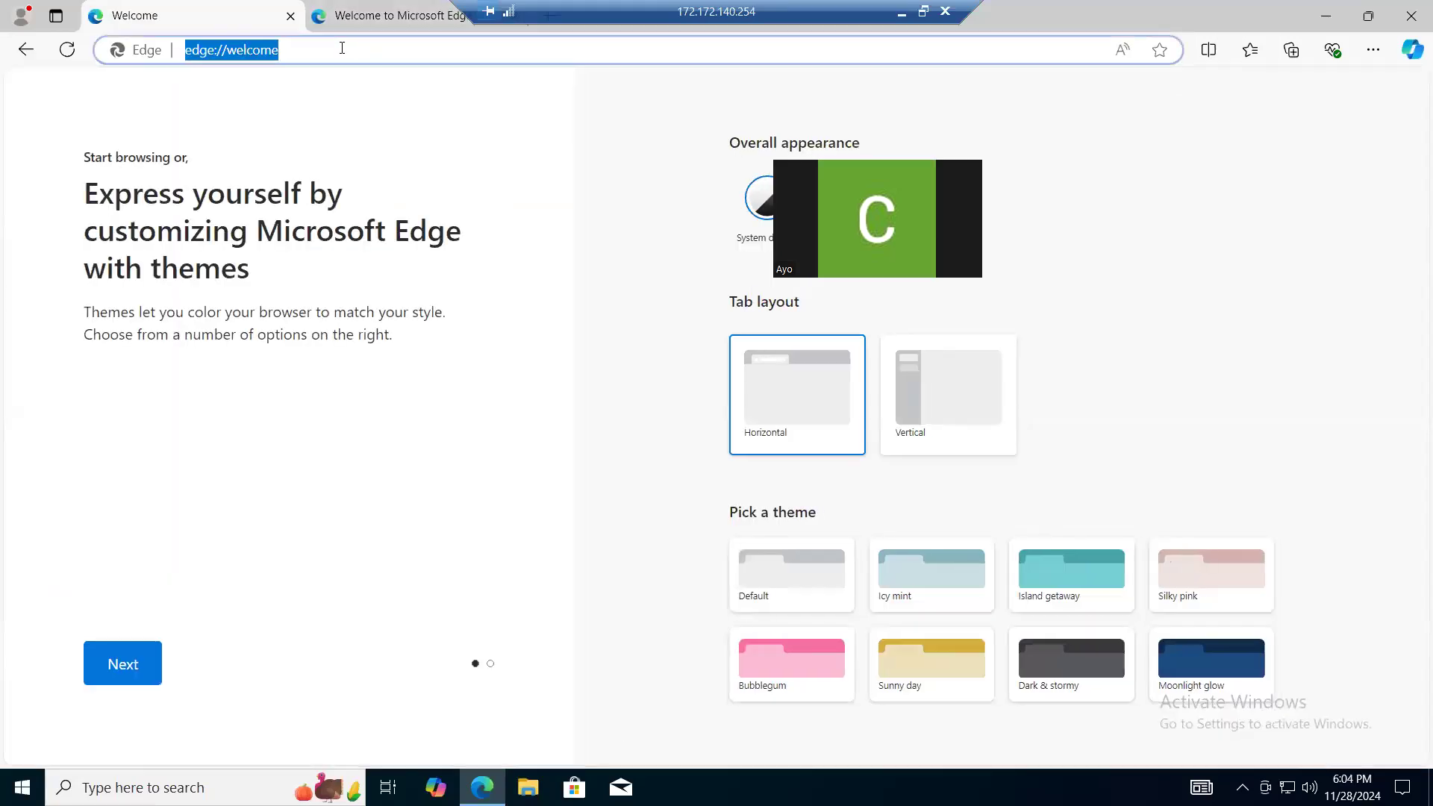
{"action": "type", "text": "enter"}
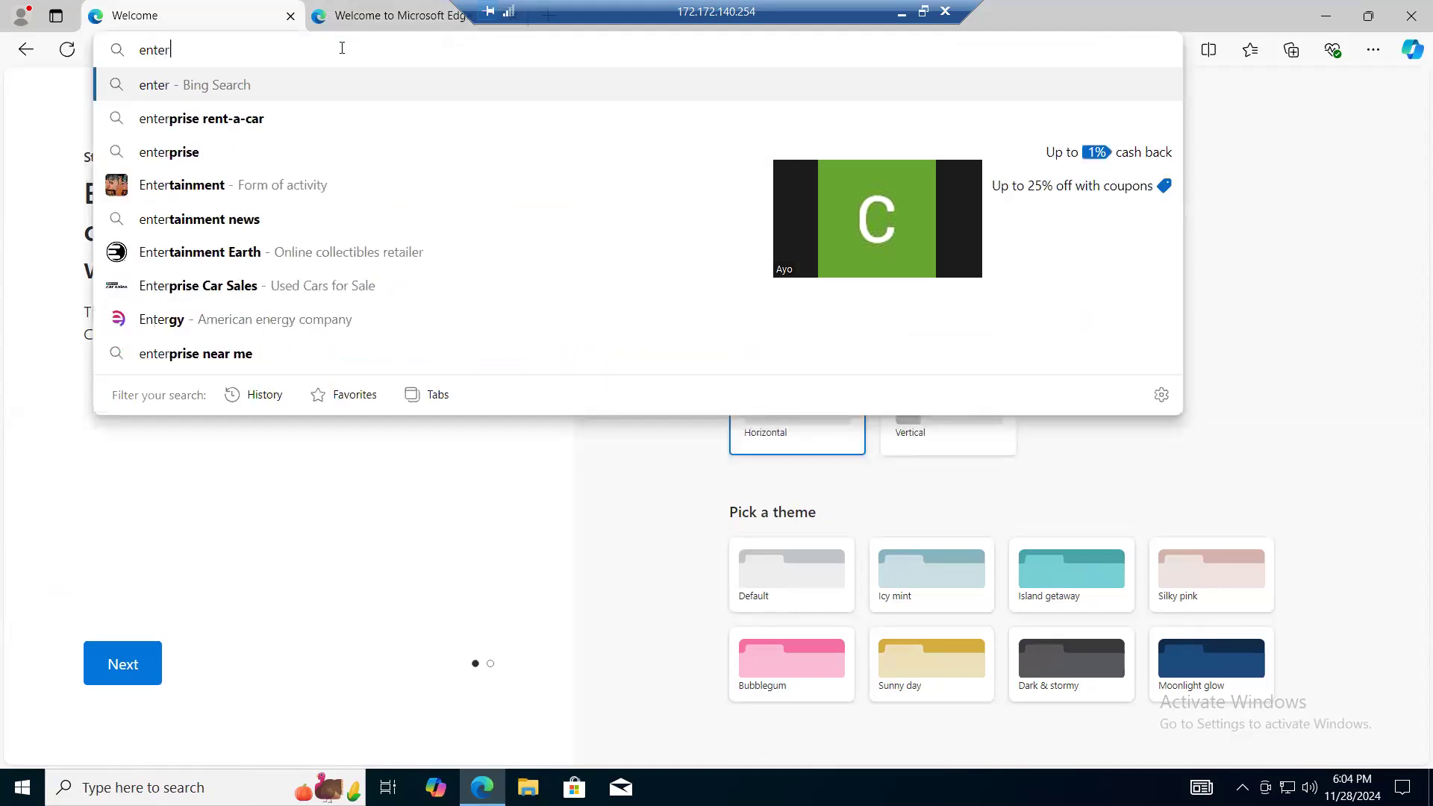
{"action": "type", "text": "prise archi"}
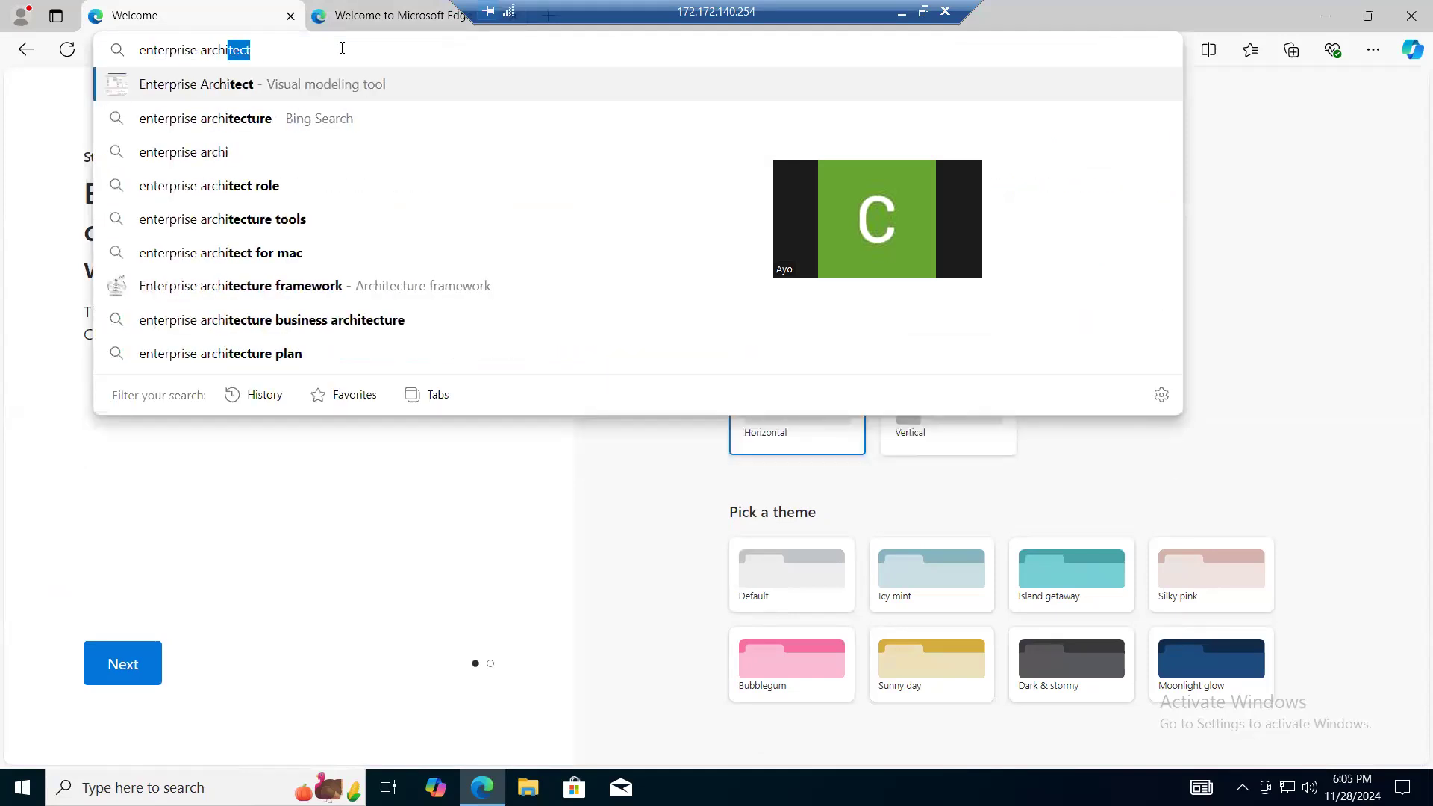
{"action": "type", "text": "tecture"}
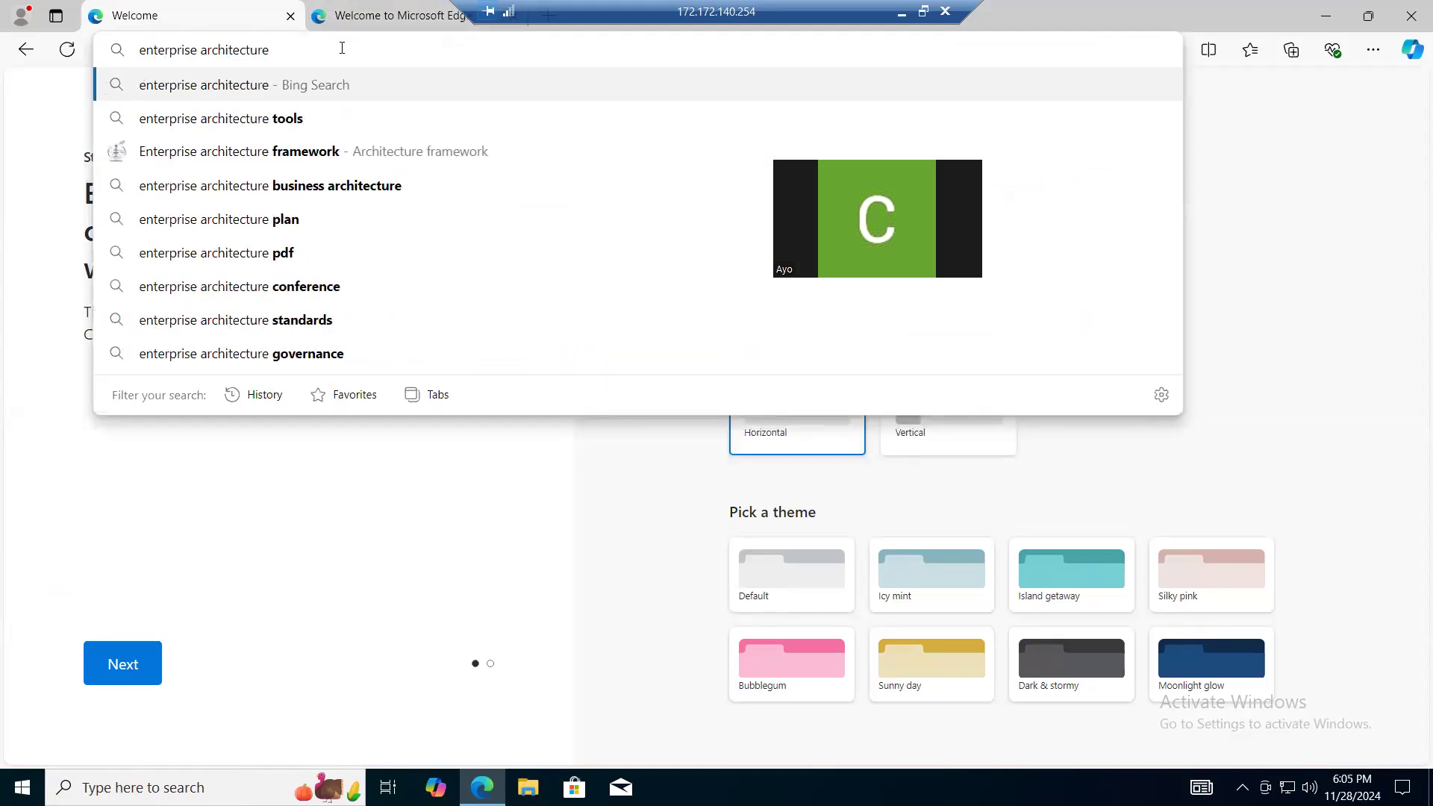
{"action": "type", "text": " .o"}
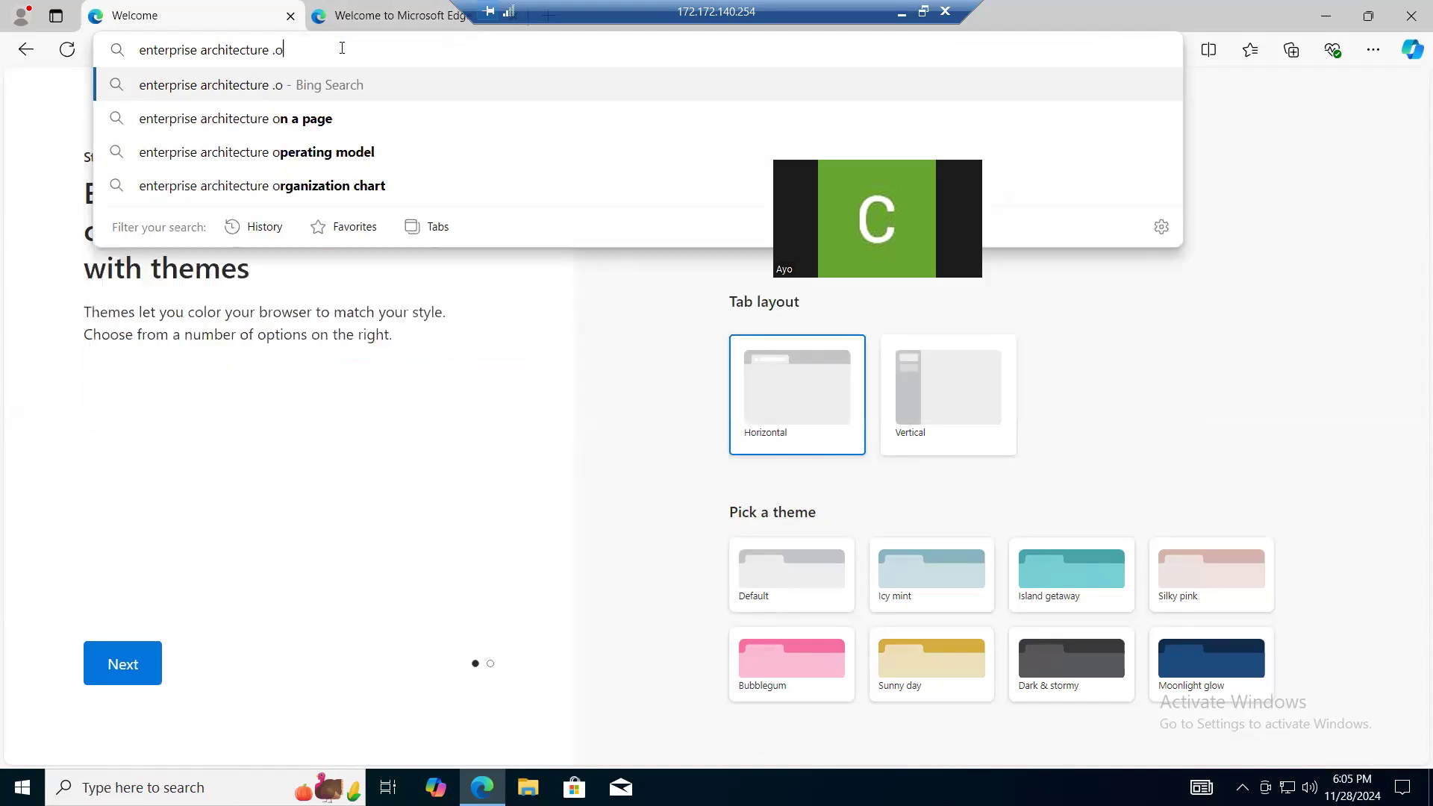
{"action": "type", "text": "rg essential"}
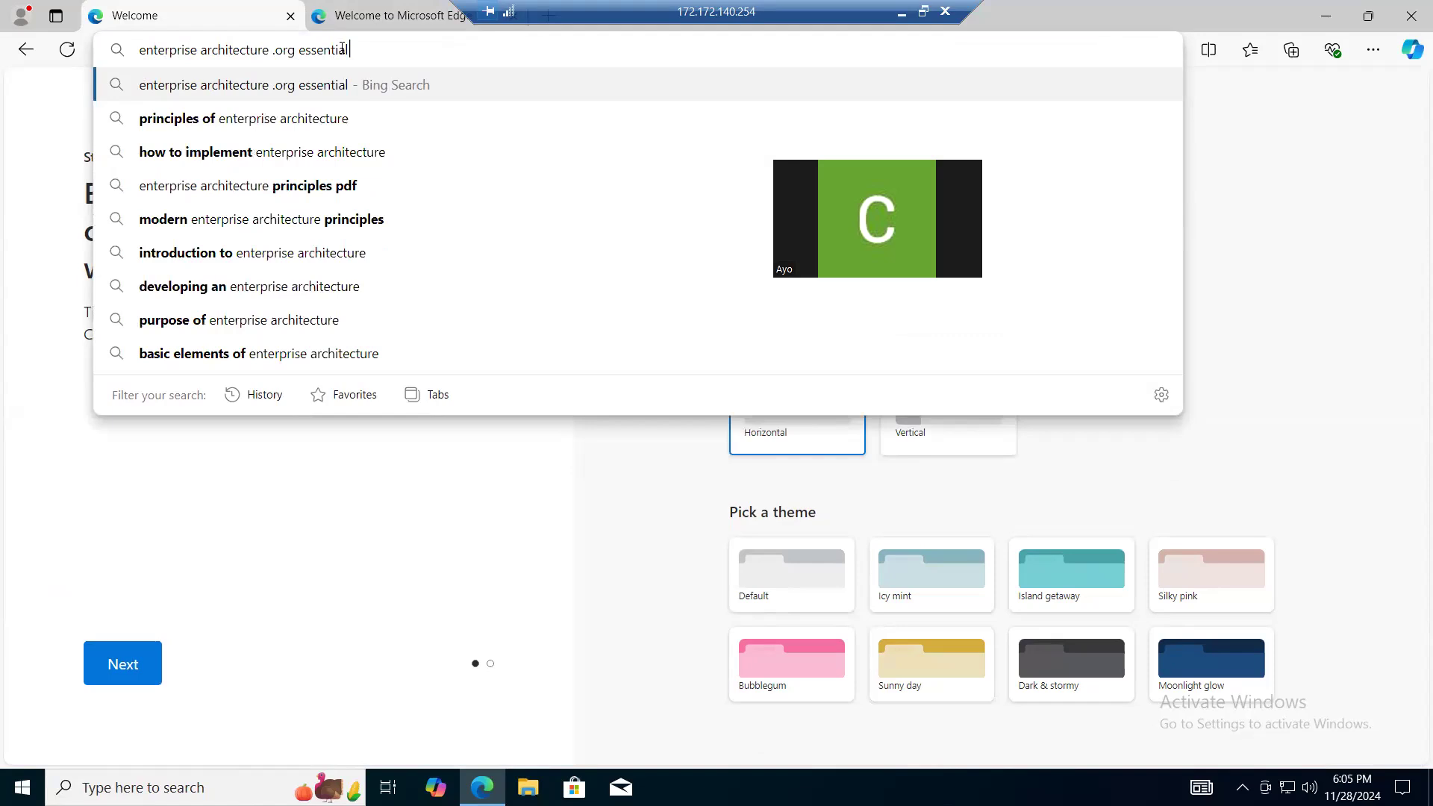
{"action": "key", "text": "Return"}
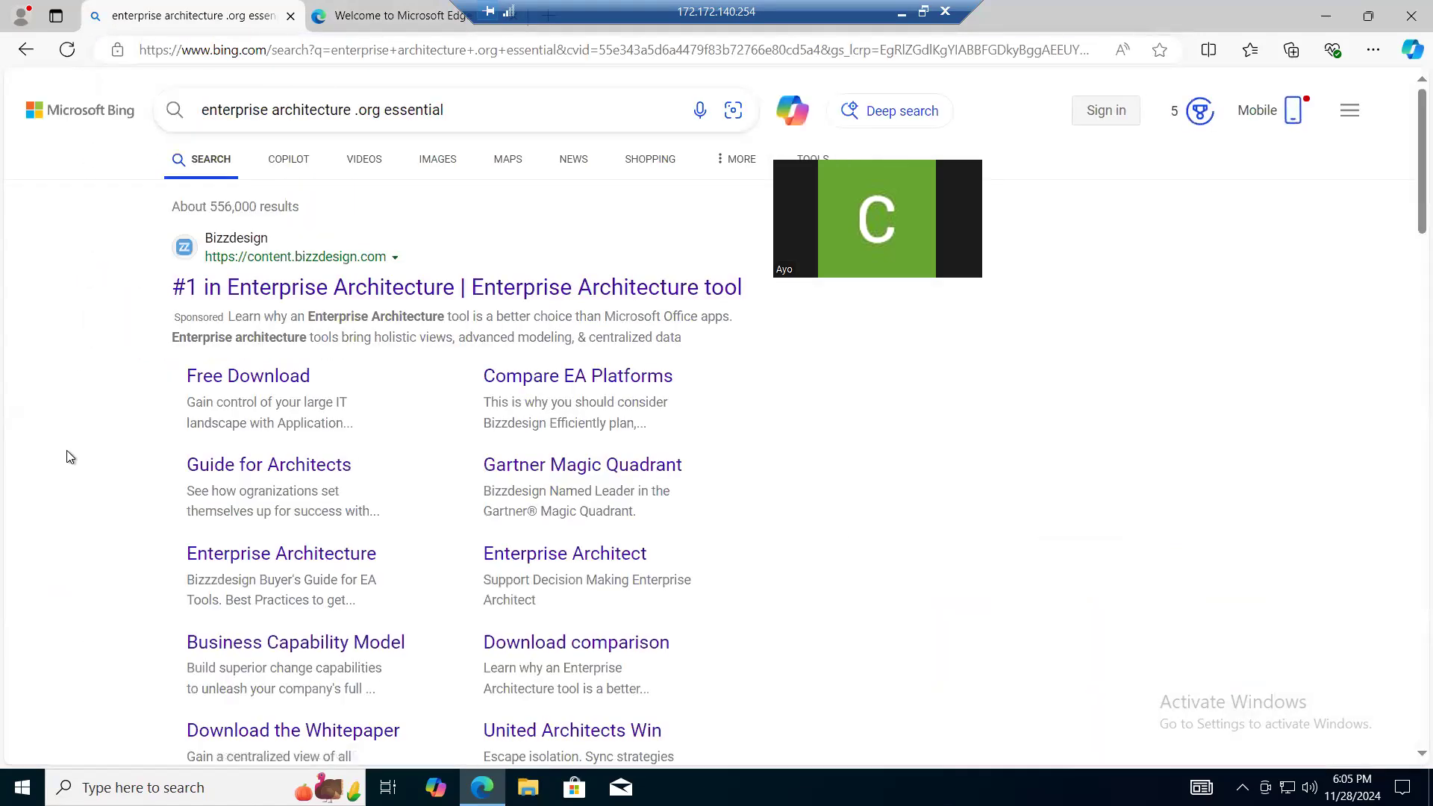
- Open the Essential Open Source result in a new tab, and open The Essential Project home page
{"action": "scroll", "coordinate": [69, 457], "scroll_direction": "down", "scroll_amount": 3}
{"action": "scroll", "coordinate": [69, 457], "scroll_direction": "down", "scroll_amount": 5}
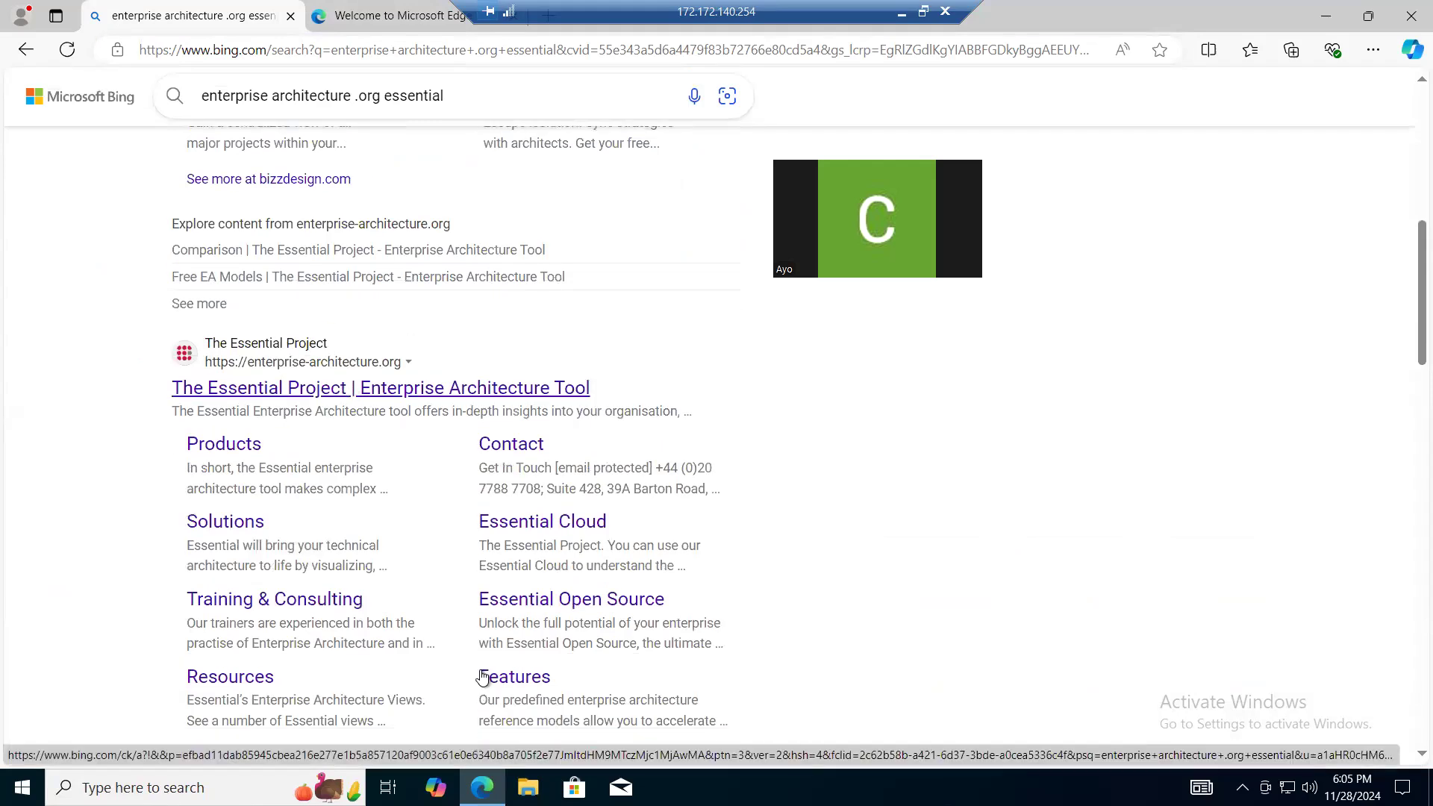
{"action": "right_click", "coordinate": [561, 610]}
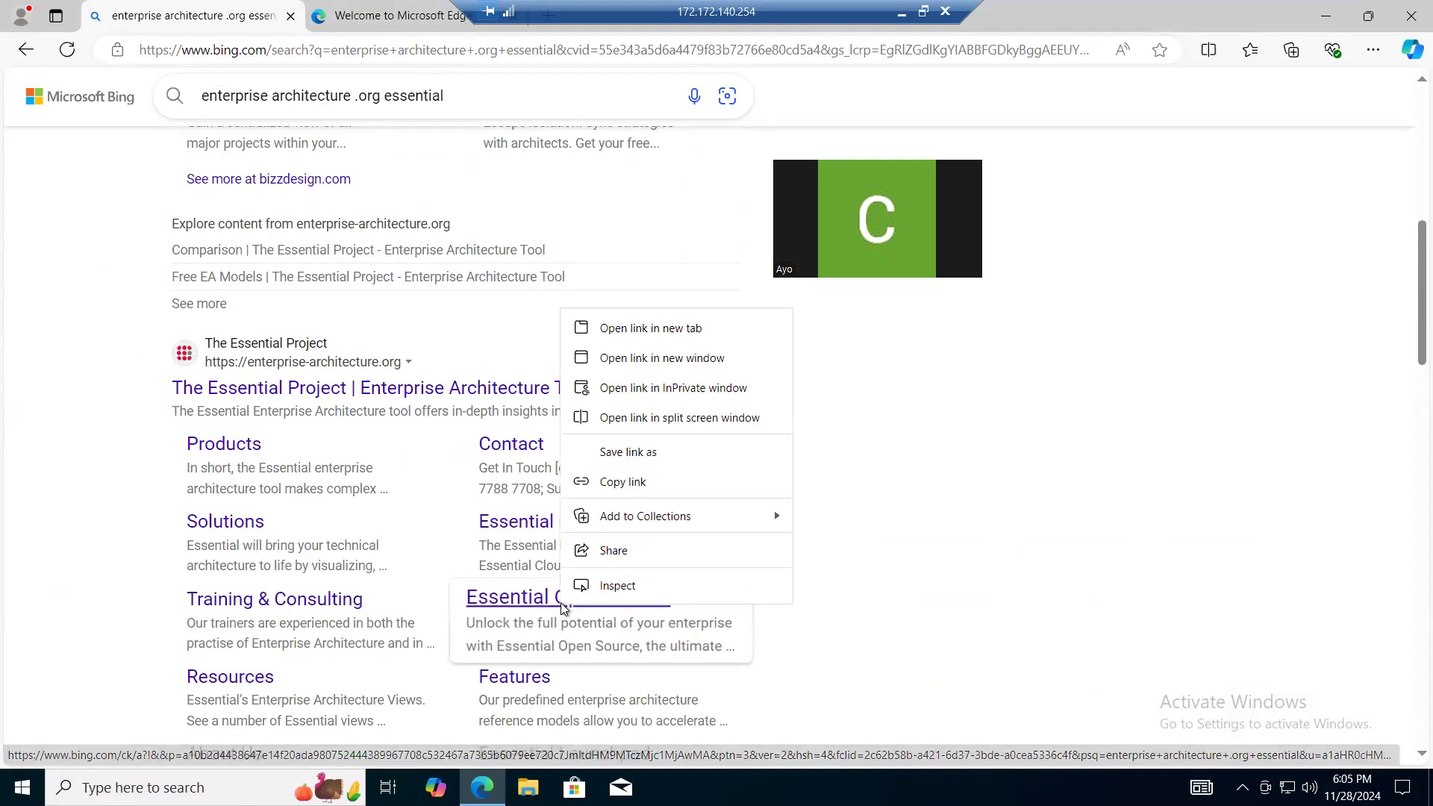
{"action": "left_click", "coordinate": [624, 326]}
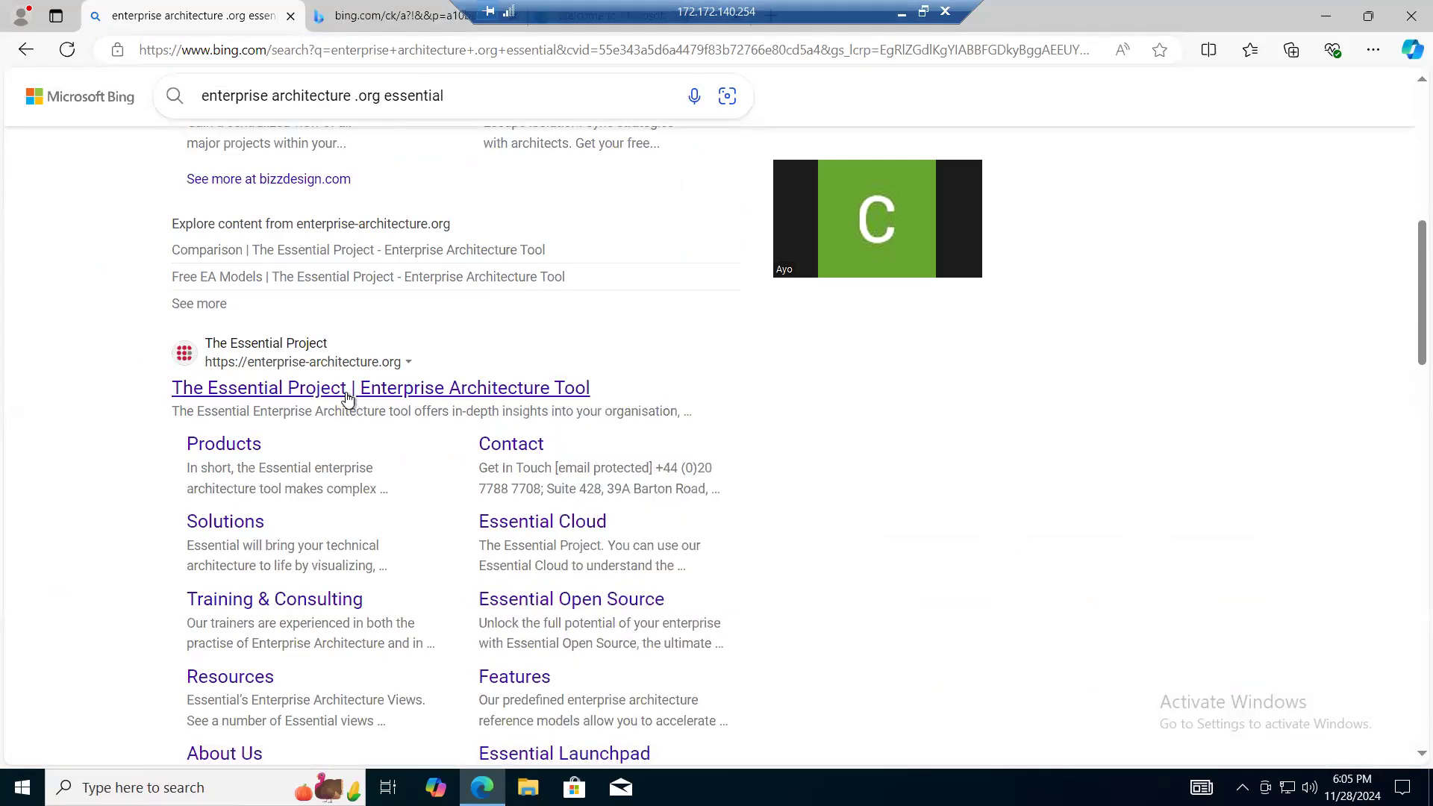
{"action": "left_click", "coordinate": [345, 388]}
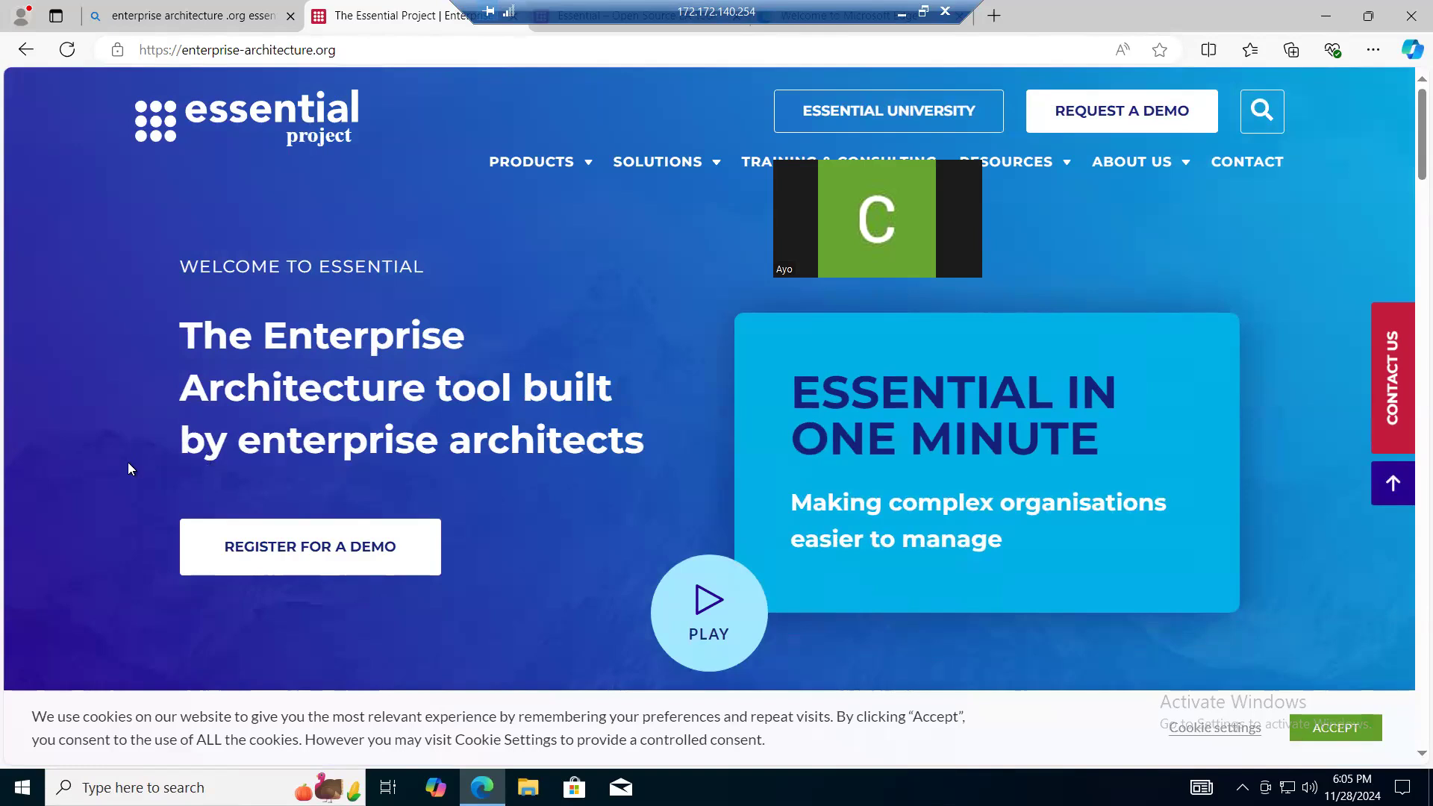
{"action": "scroll", "coordinate": [128, 468], "scroll_direction": "down", "scroll_amount": 1}
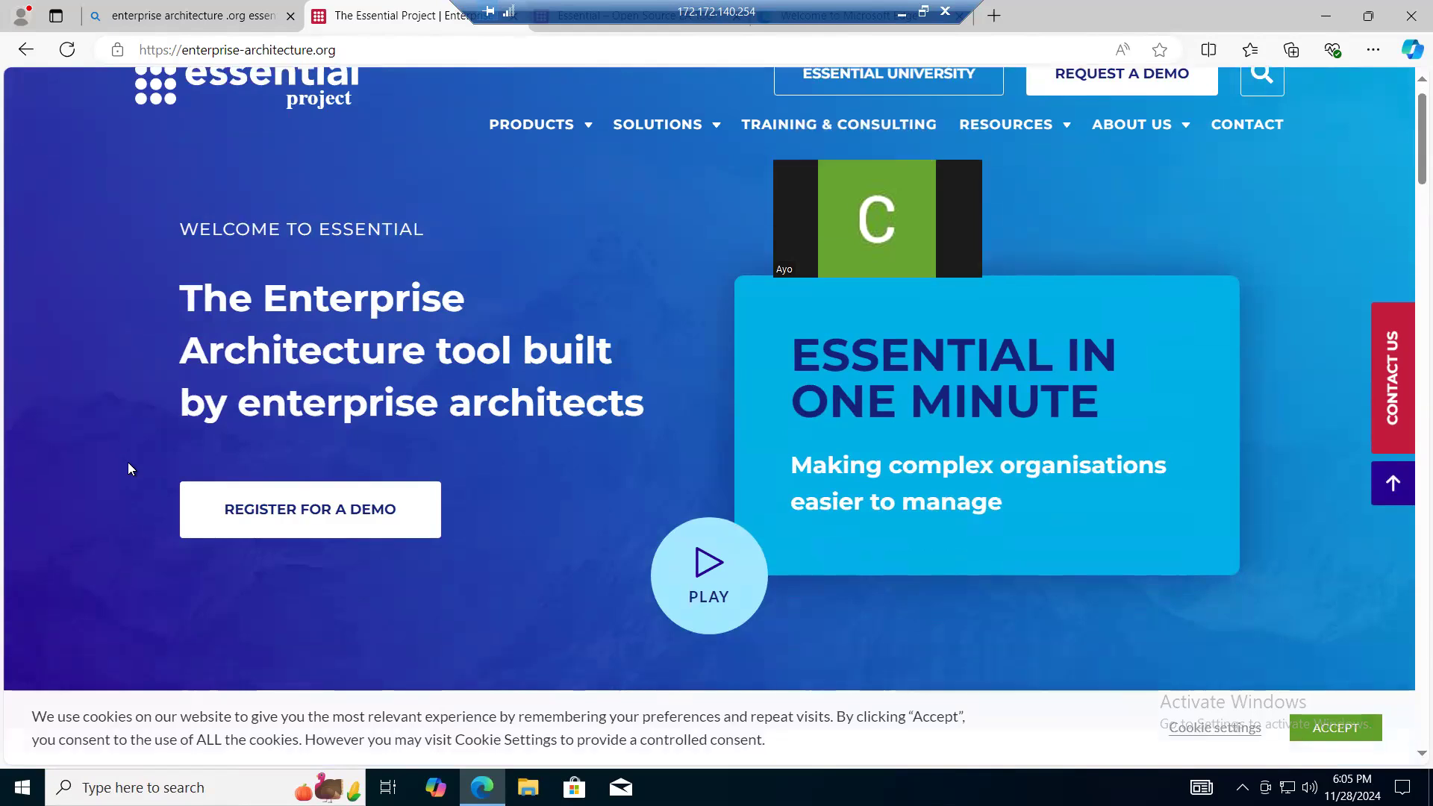
{"action": "scroll", "coordinate": [128, 468], "scroll_direction": "up", "scroll_amount": 1}
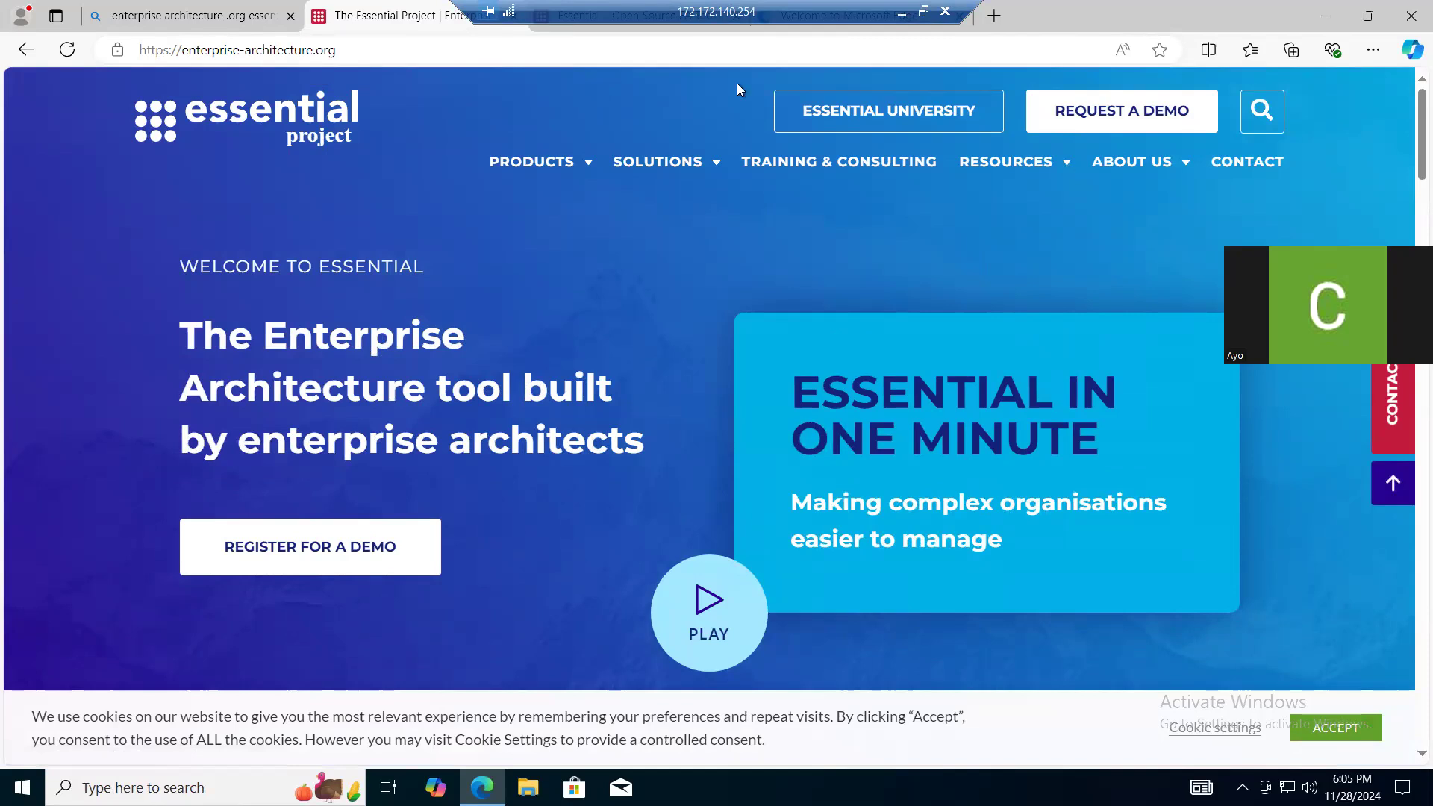
- Switch to the Essential Open Source page and open the tool's download page to view its installation sections
{"action": "left_click", "coordinate": [585, 24]}
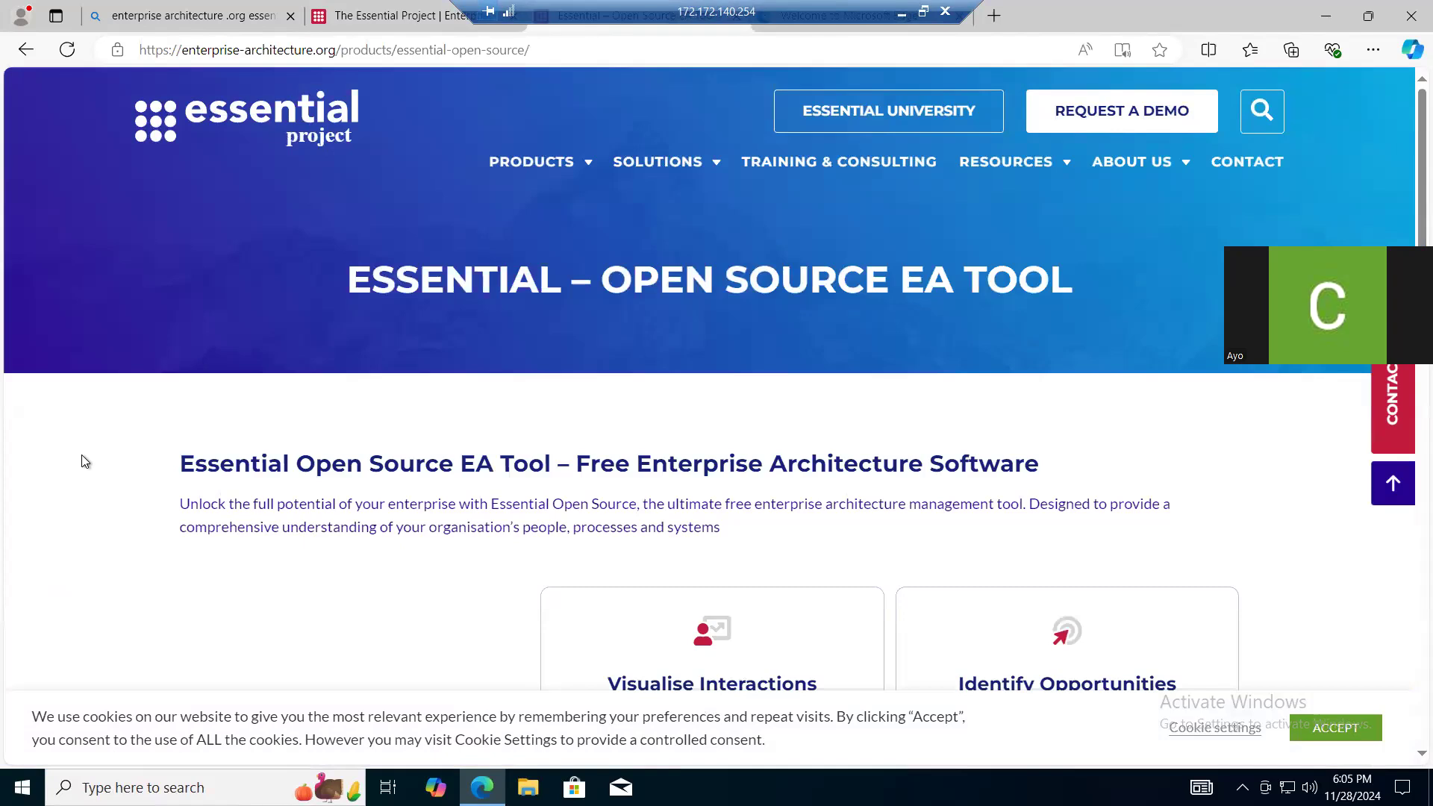
{"action": "scroll", "coordinate": [85, 461], "scroll_direction": "down", "scroll_amount": 6}
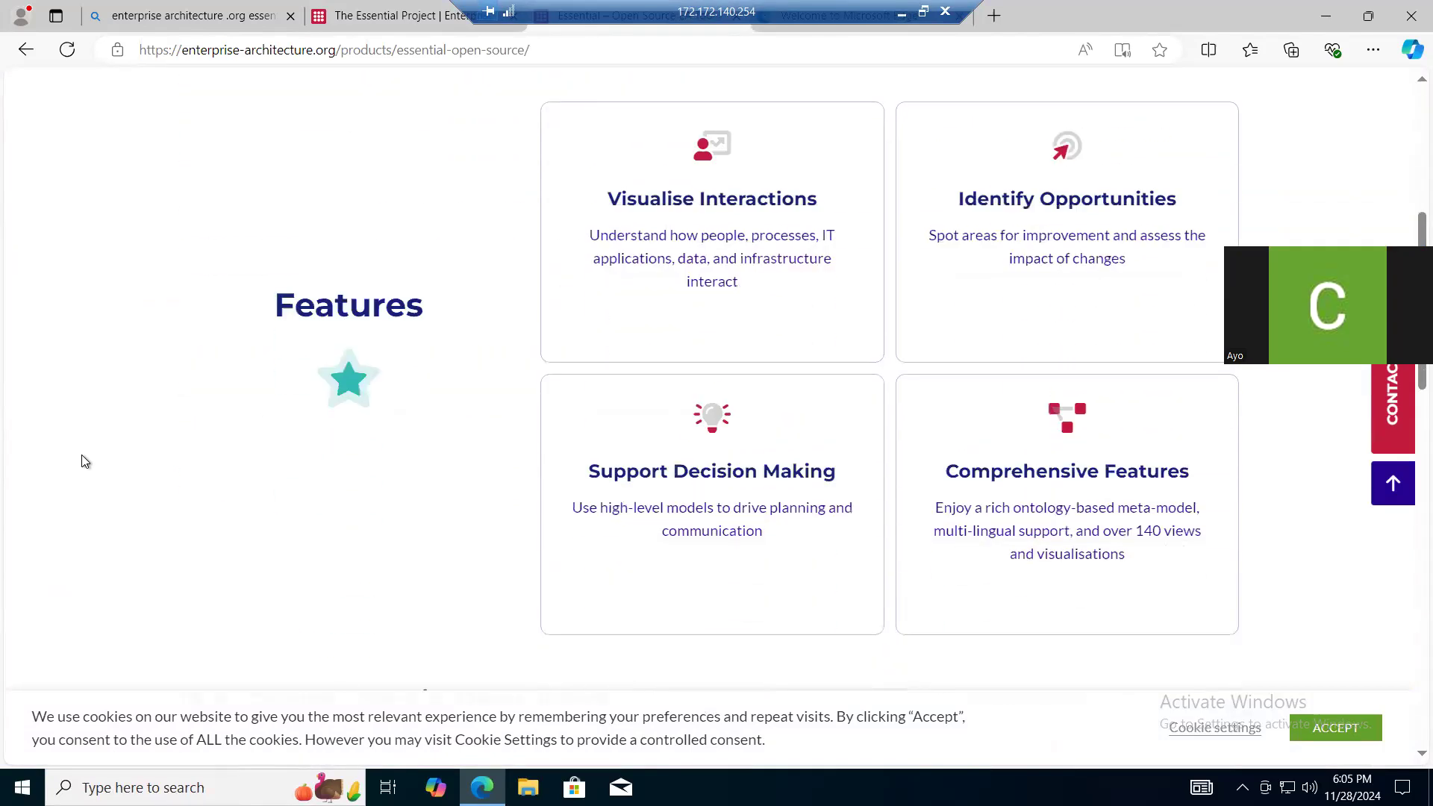
{"action": "scroll", "coordinate": [84, 461], "scroll_direction": "down", "scroll_amount": 6}
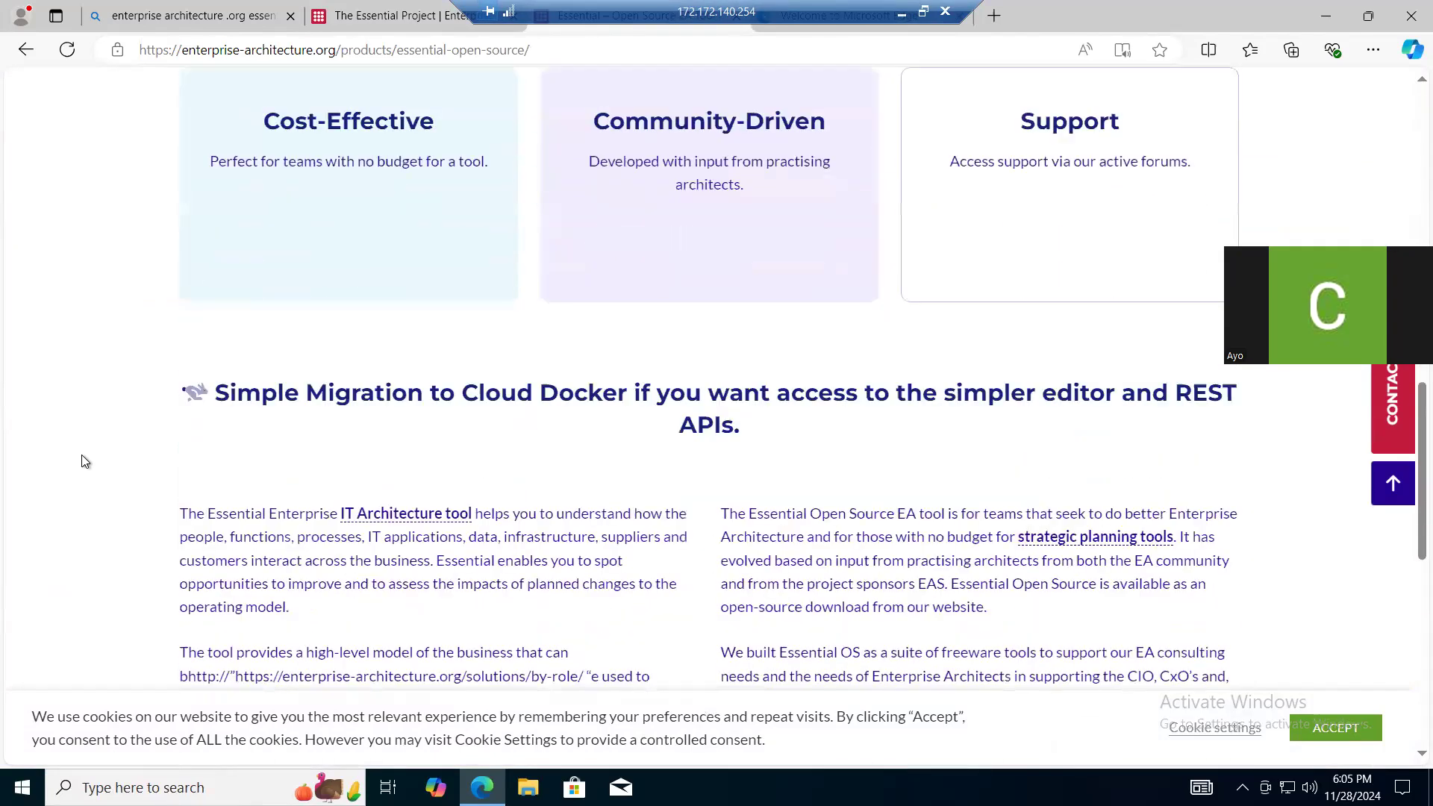
{"action": "scroll", "coordinate": [751, 298], "scroll_direction": "down", "scroll_amount": 5}
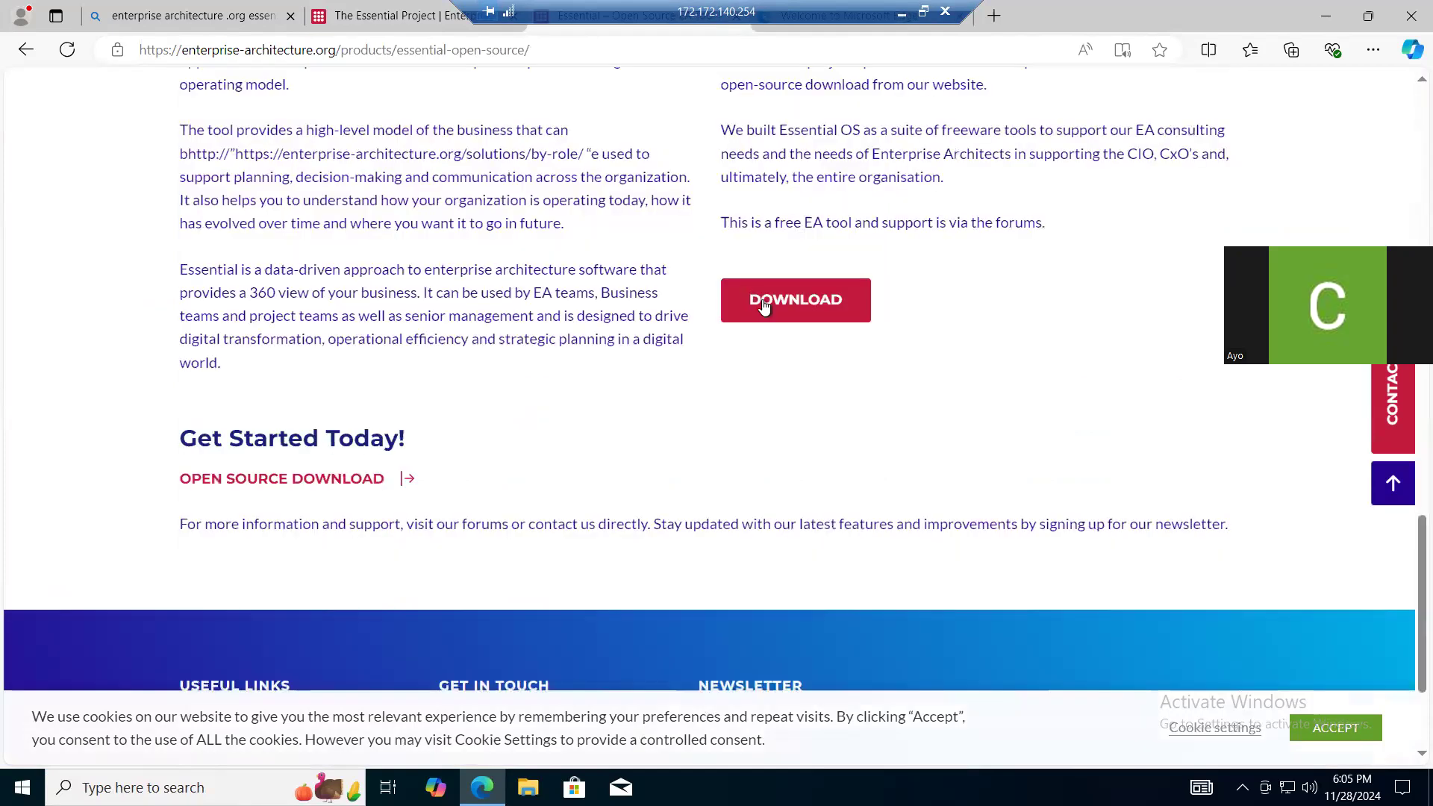
{"action": "left_click", "coordinate": [763, 306]}
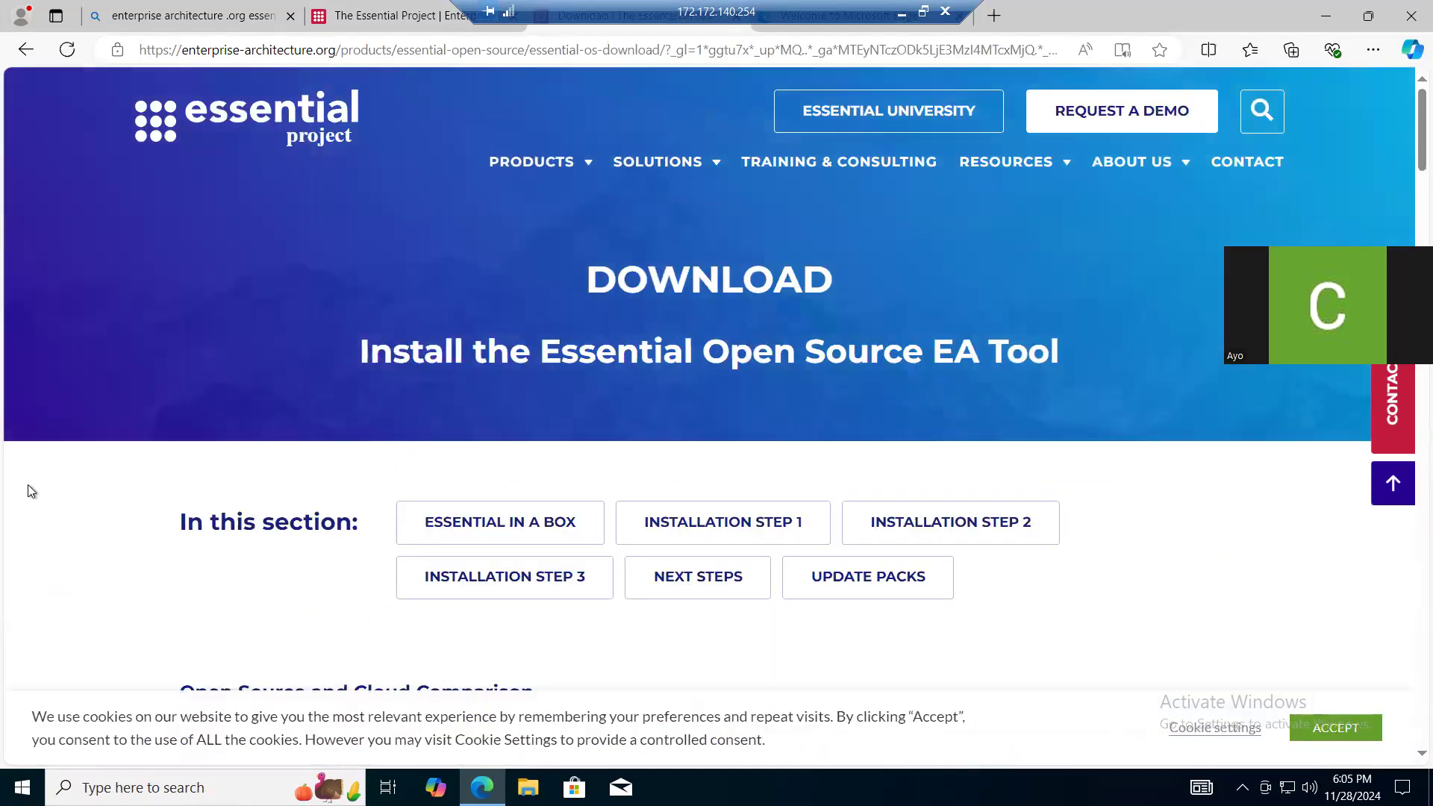
{"action": "scroll", "coordinate": [31, 490], "scroll_direction": "down", "scroll_amount": 4}
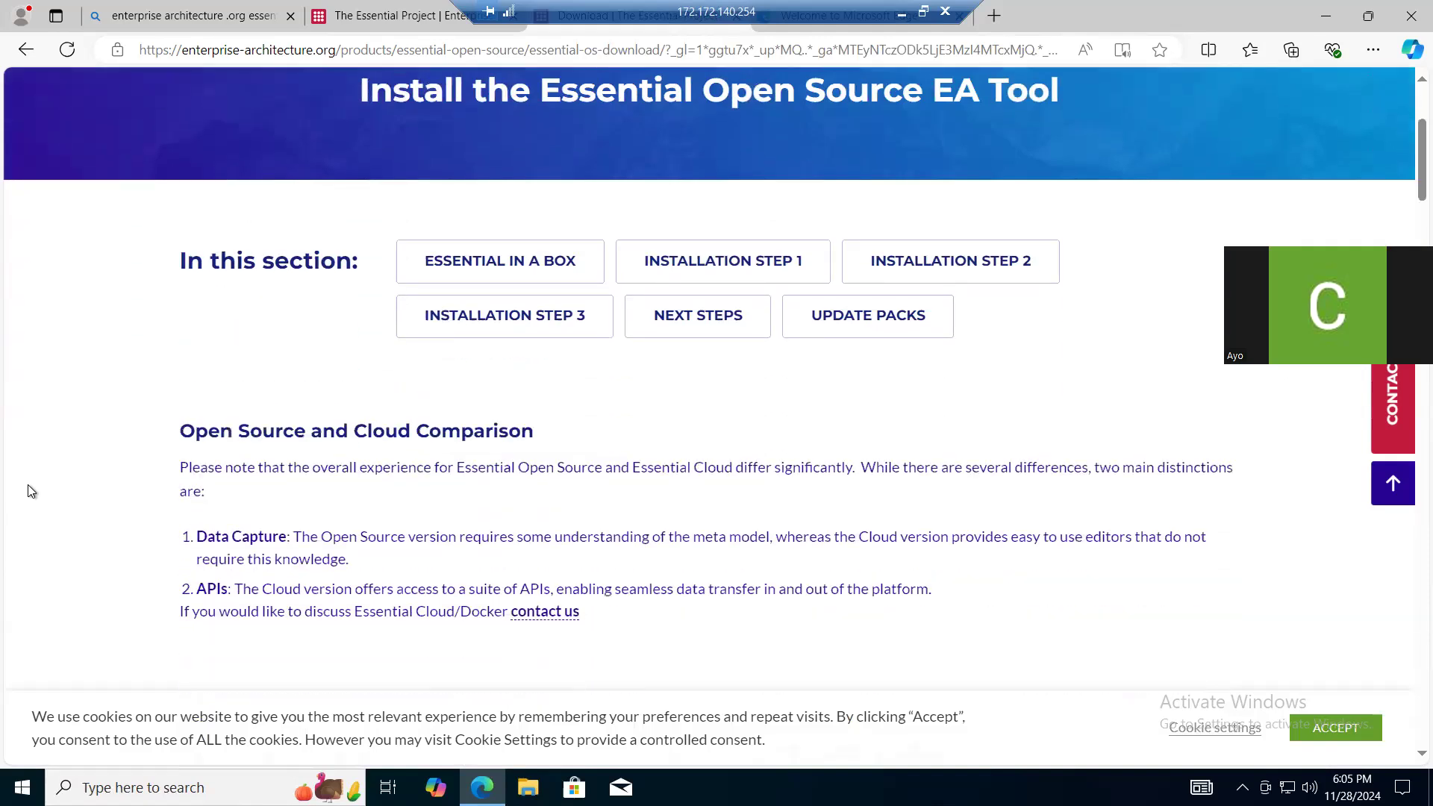
- Review the Essential download page down to the table of external components required to use Essential
{"action": "scroll", "coordinate": [31, 490], "scroll_direction": "down", "scroll_amount": 5}
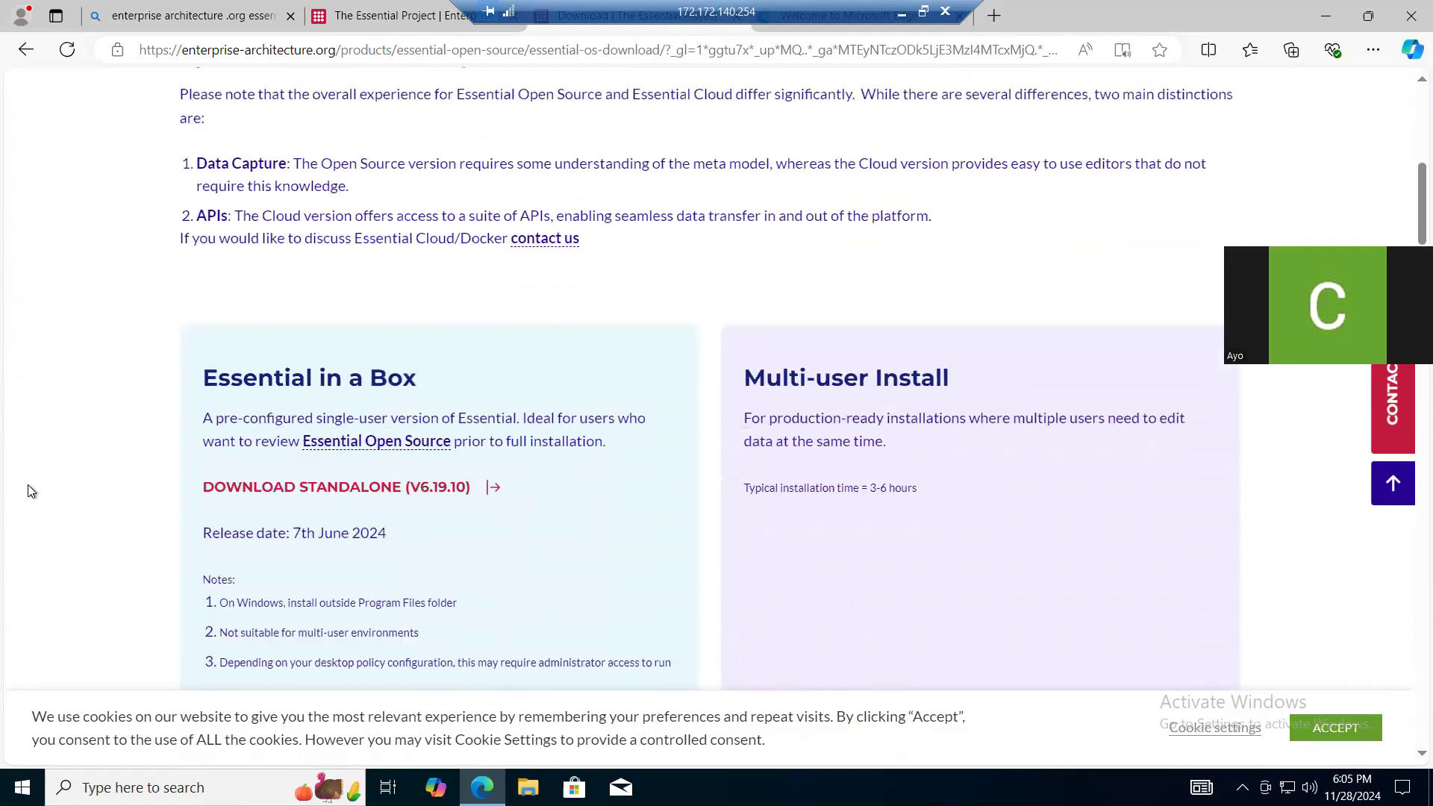
{"action": "scroll", "coordinate": [31, 490], "scroll_direction": "down", "scroll_amount": 5}
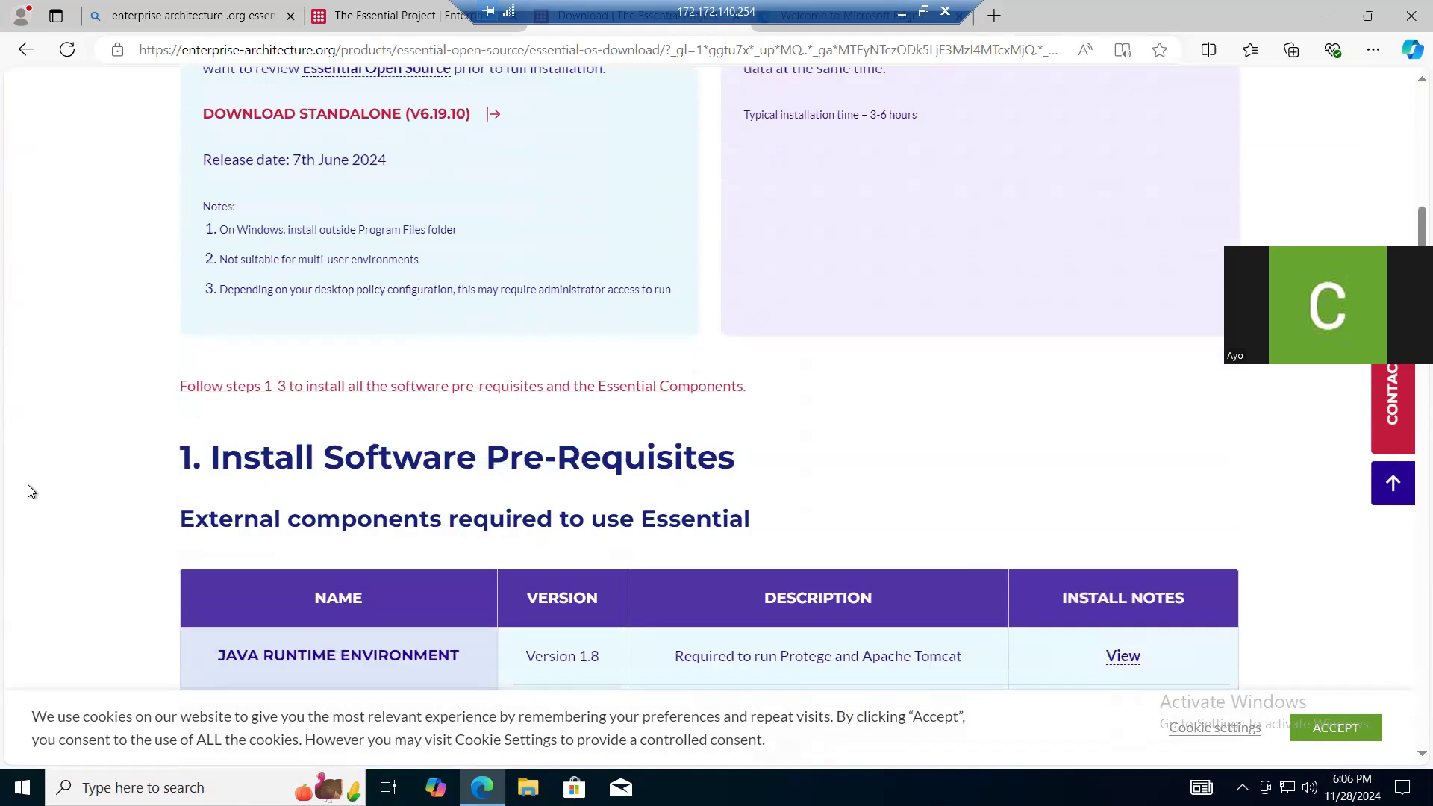
{"action": "scroll", "coordinate": [30, 490], "scroll_direction": "down", "scroll_amount": 5}
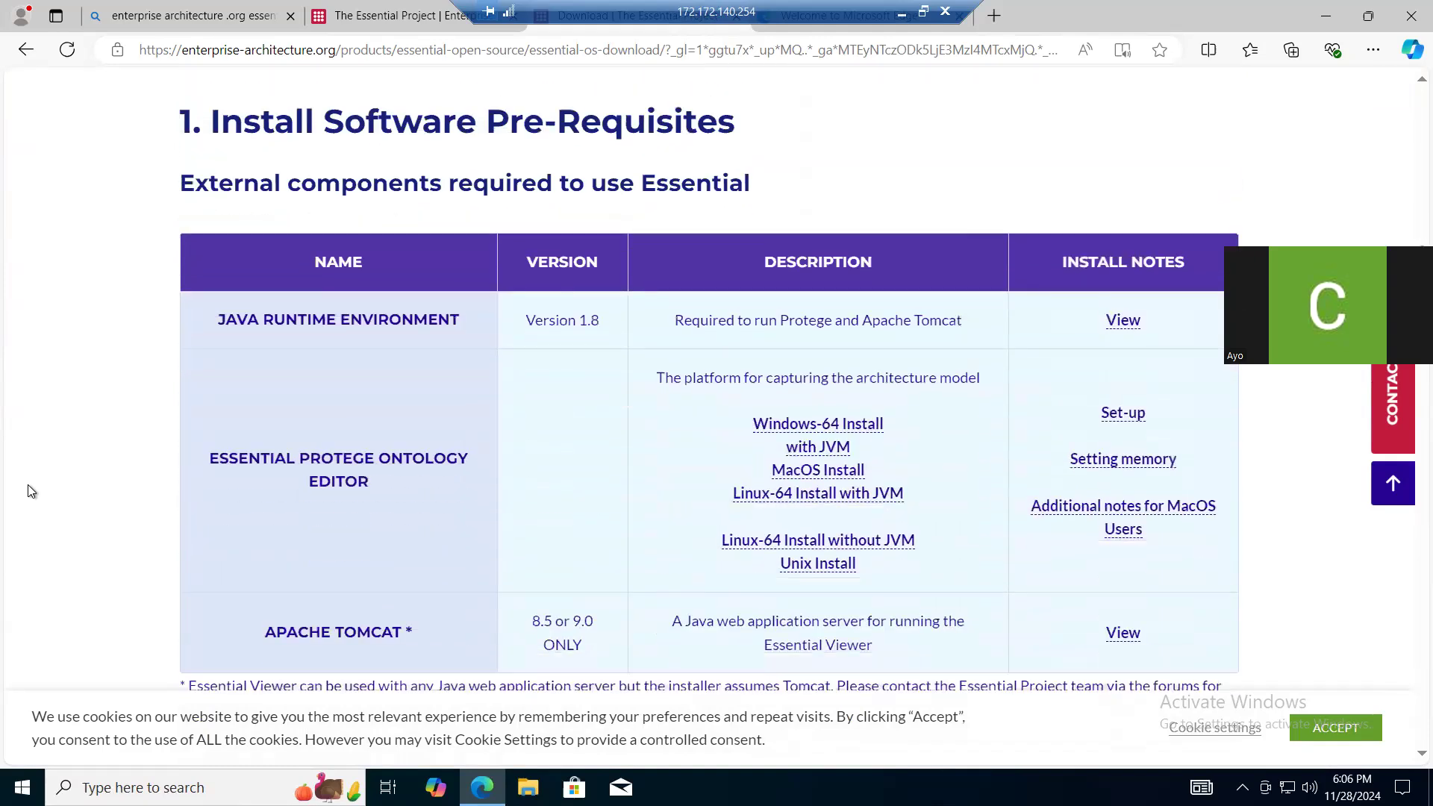
{"action": "scroll", "coordinate": [30, 490], "scroll_direction": "down", "scroll_amount": 1}
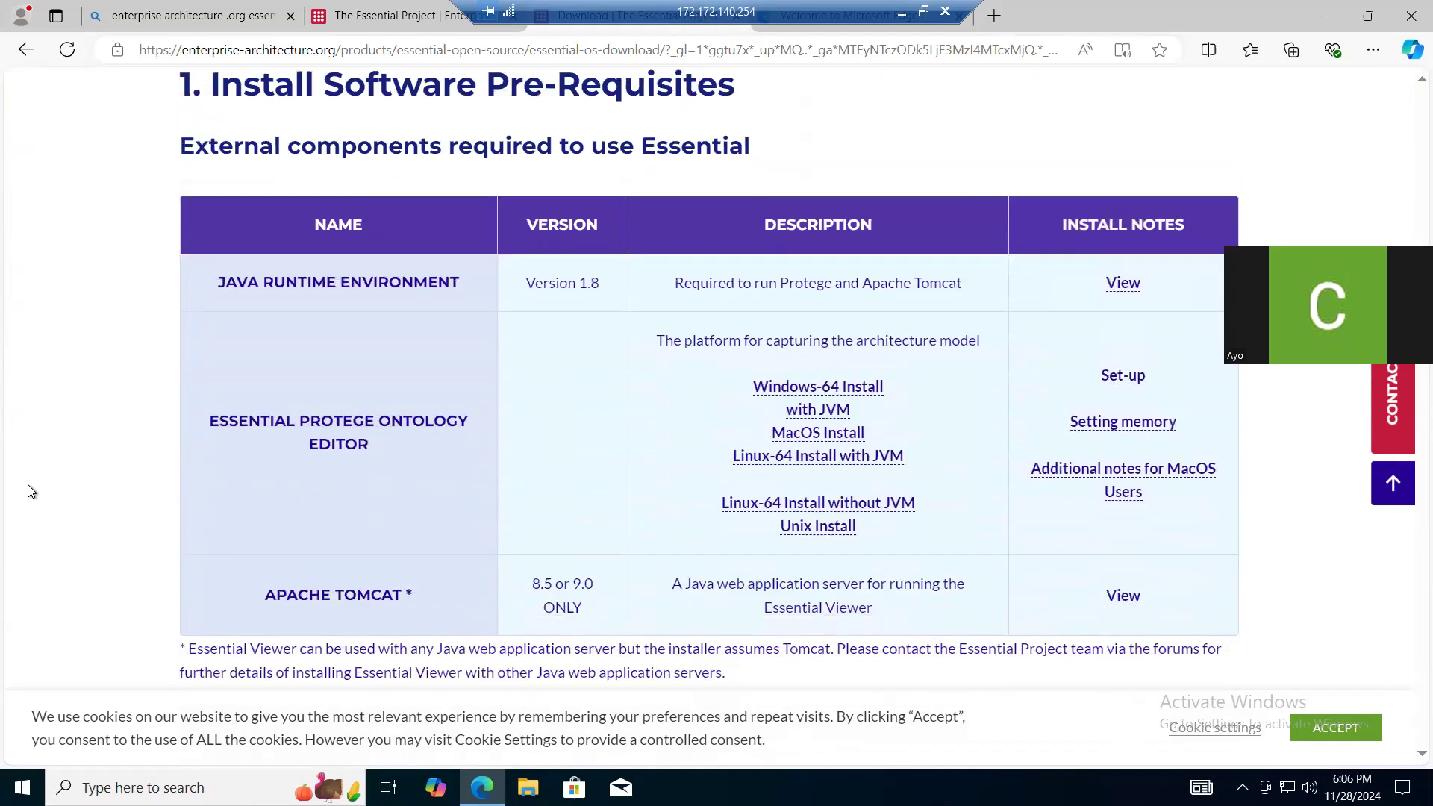
{"action": "scroll", "coordinate": [30, 490], "scroll_direction": "down", "scroll_amount": 1}
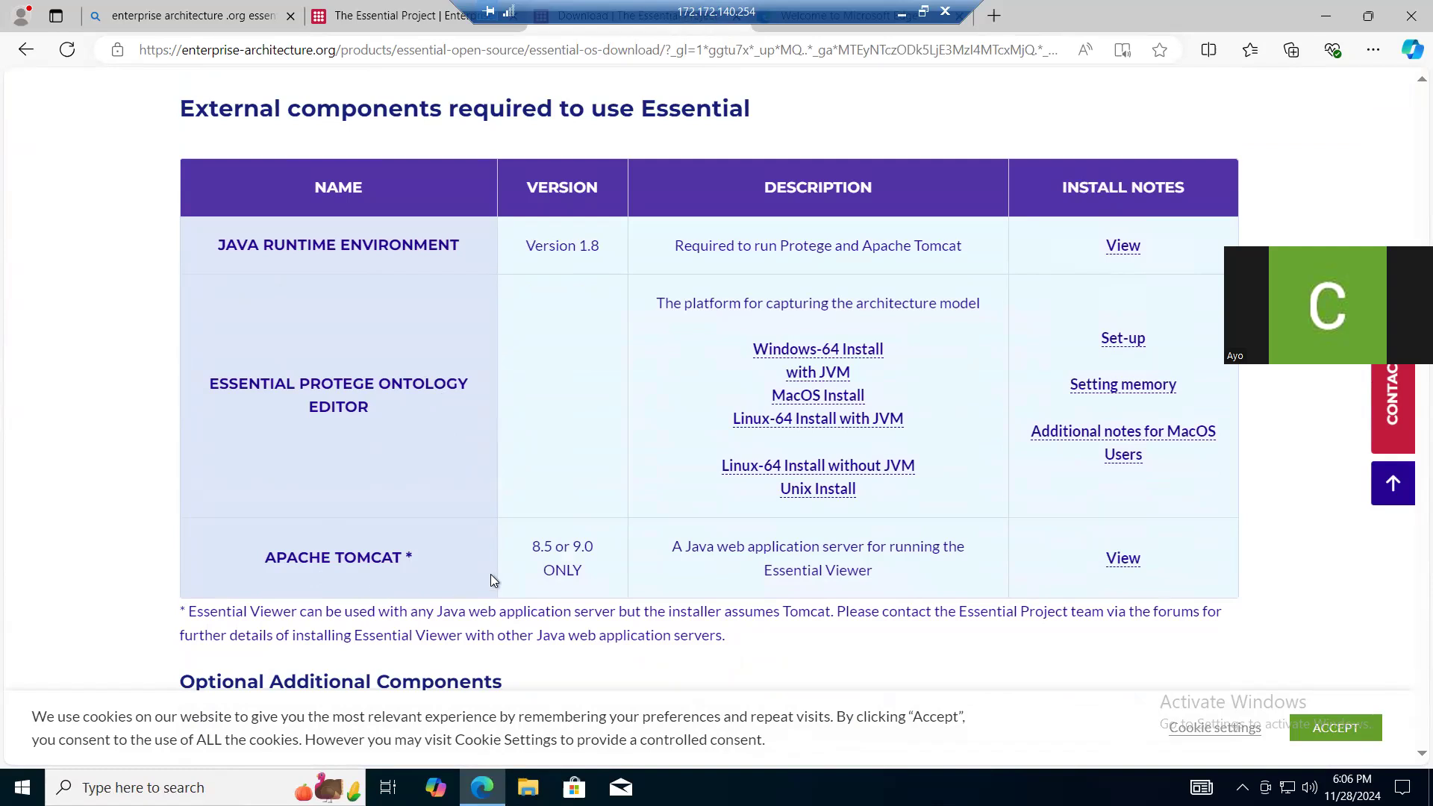
- Search the web for "download java" in a new tab
{"action": "left_click", "coordinate": [999, 20]}
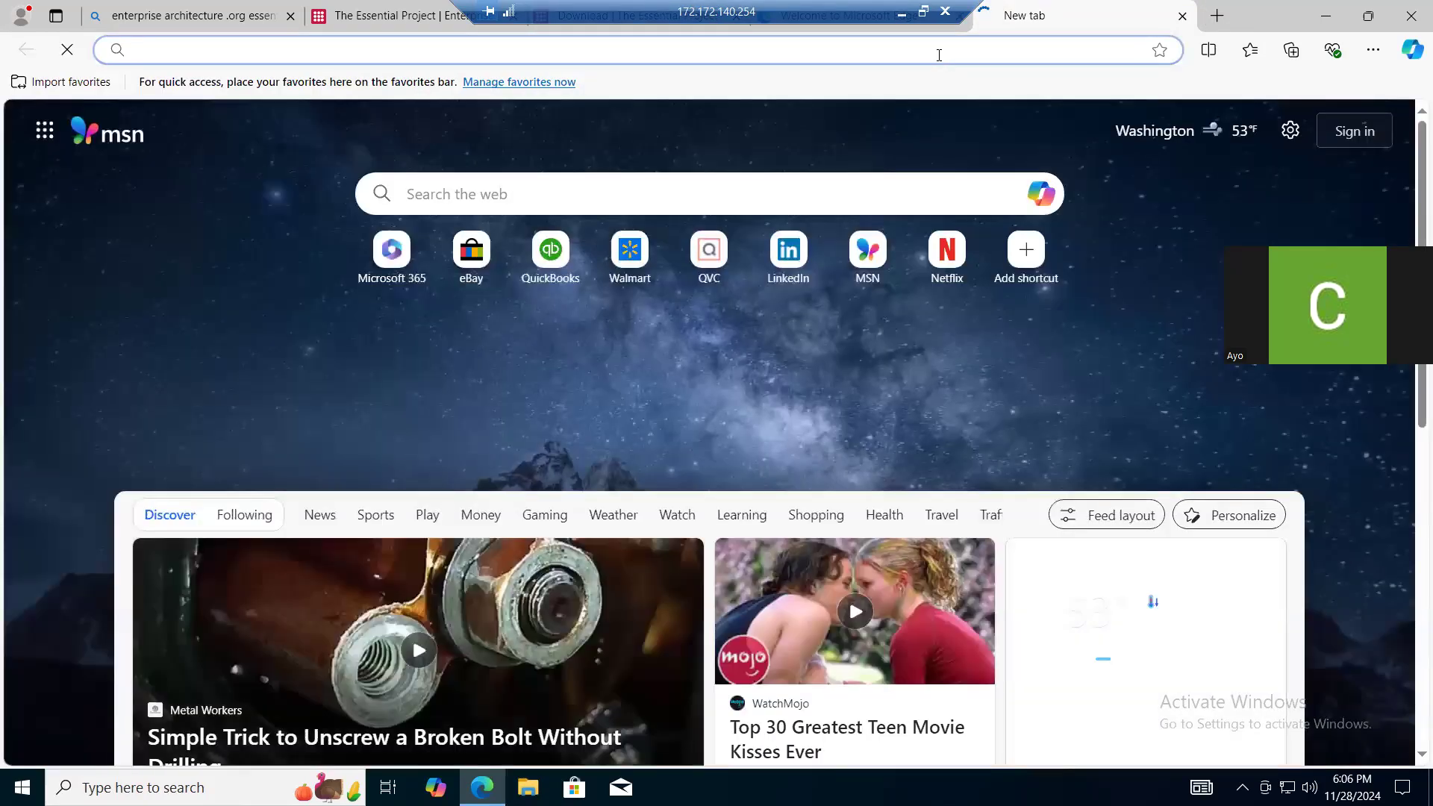
{"action": "left_click", "coordinate": [939, 55]}
{"action": "type", "text": "downloa"}
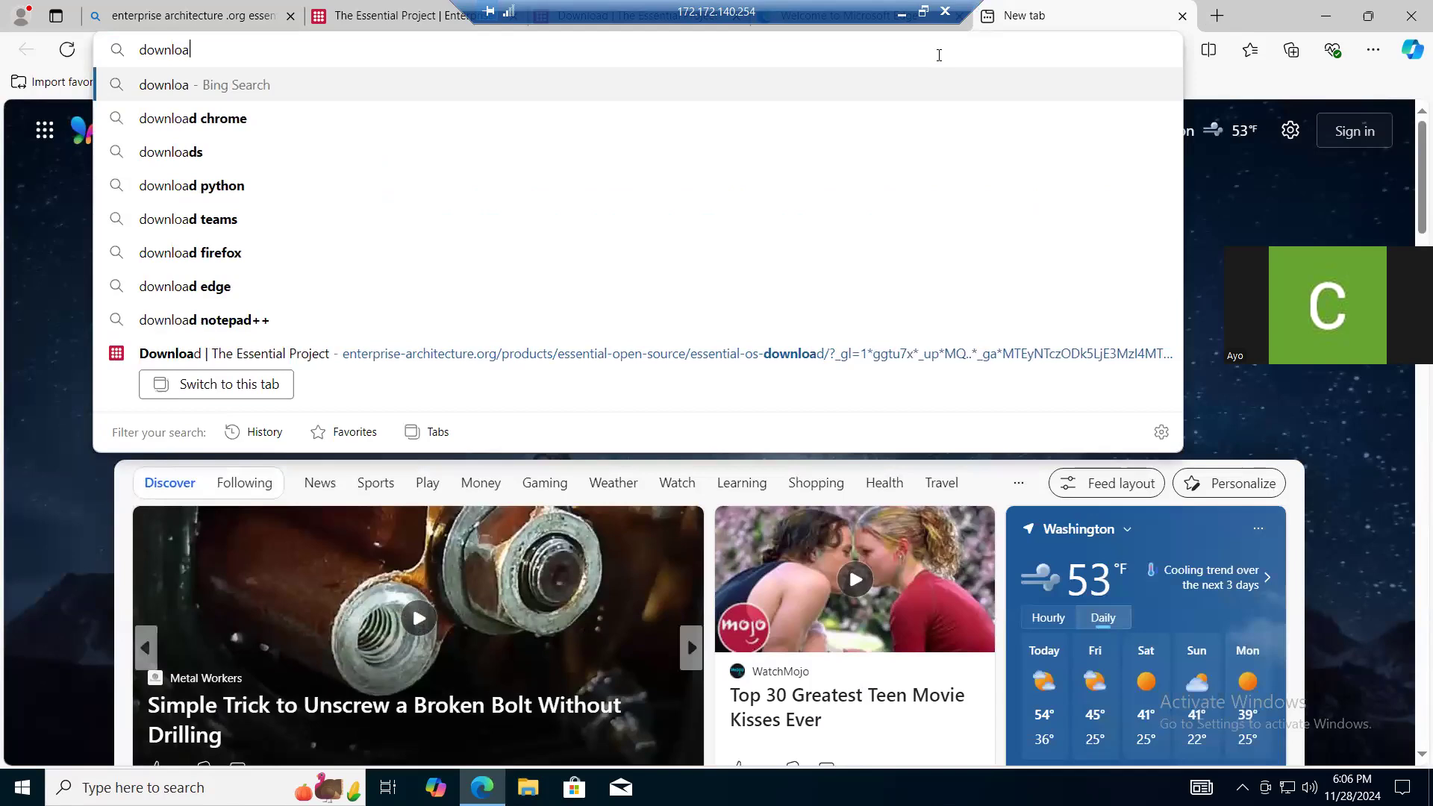
{"action": "type", "text": "d java"}
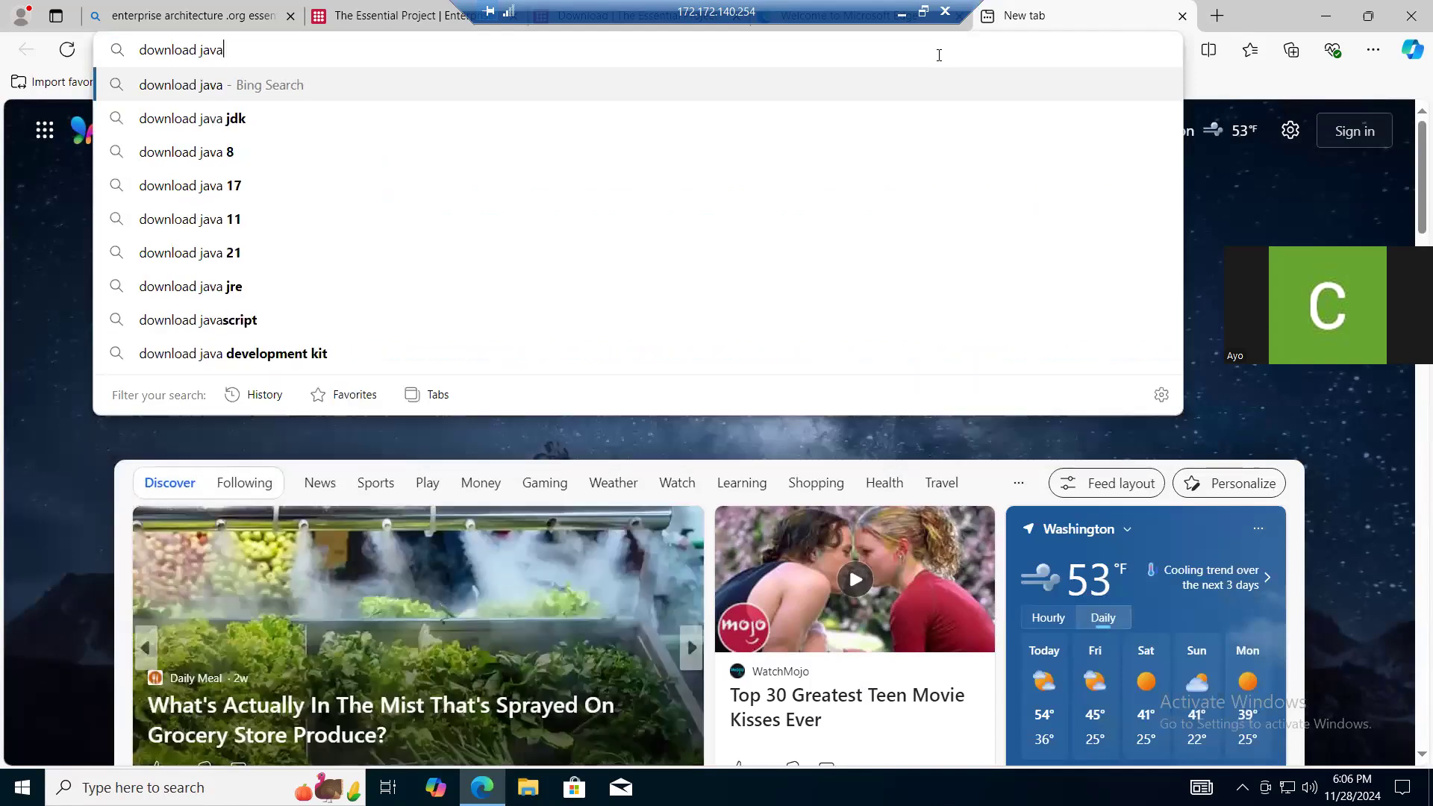
{"action": "key", "text": "Return"}
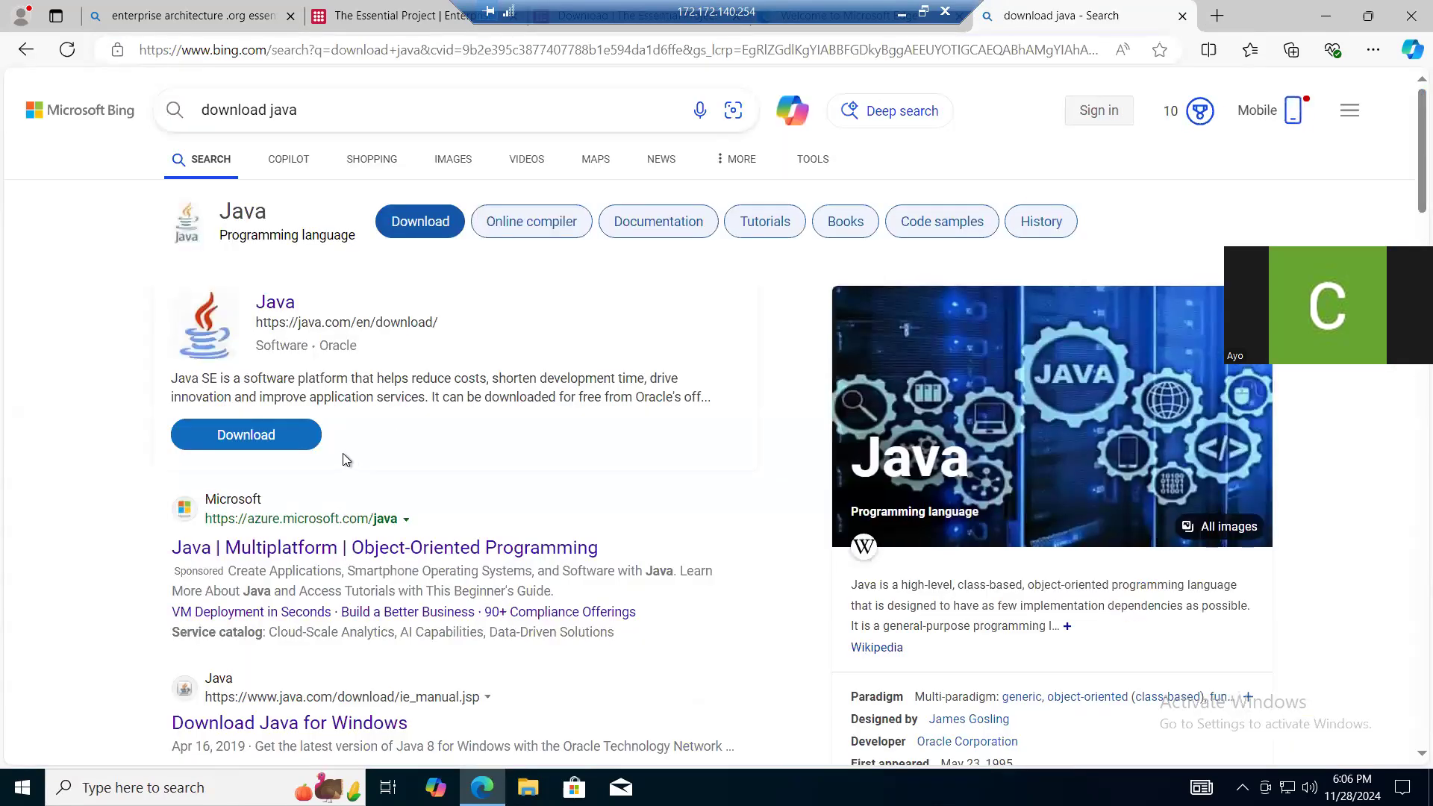
- Open the Java download page from the search results and download the Java for Windows installer
{"action": "left_click", "coordinate": [282, 433]}
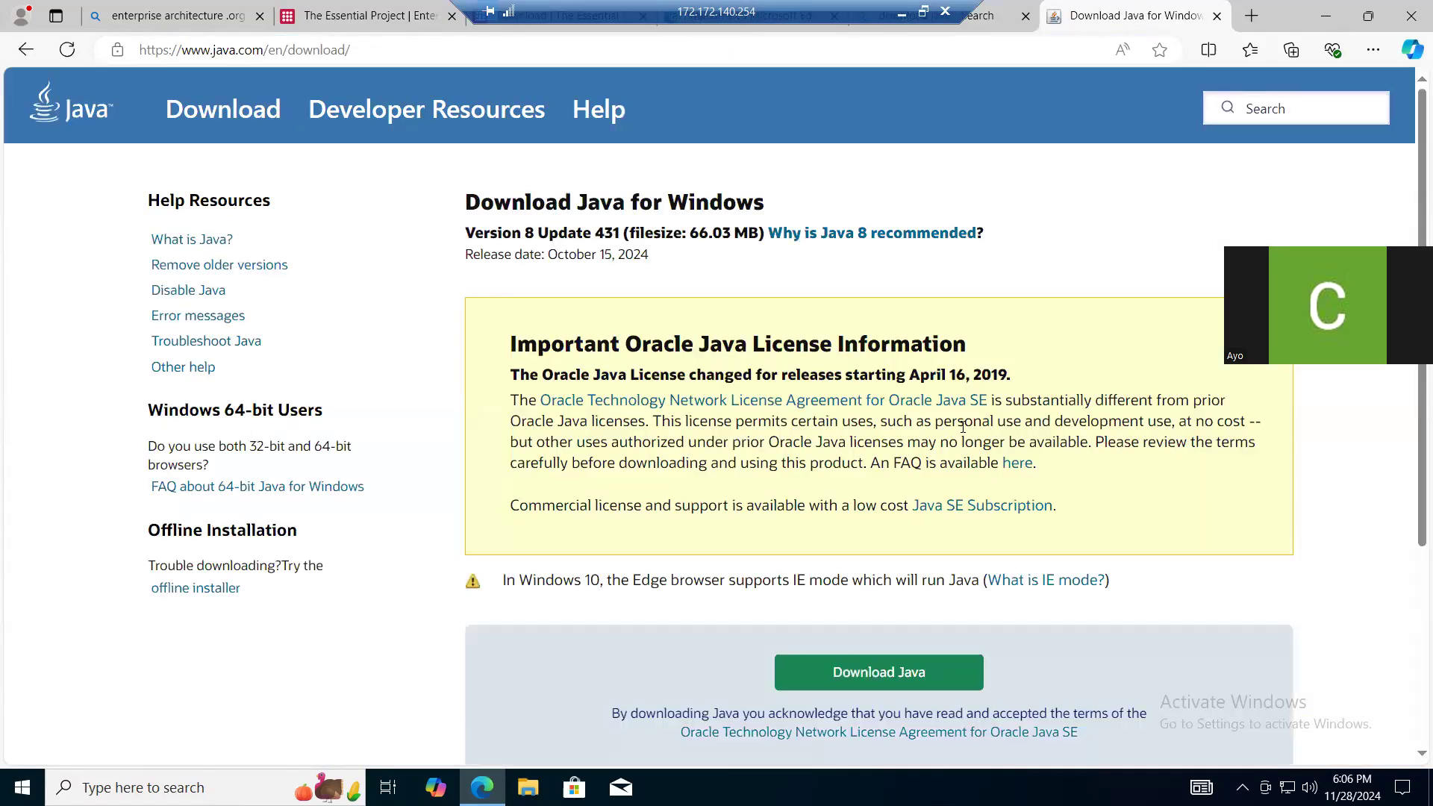
{"action": "scroll", "coordinate": [1108, 262], "scroll_direction": "down", "scroll_amount": 1}
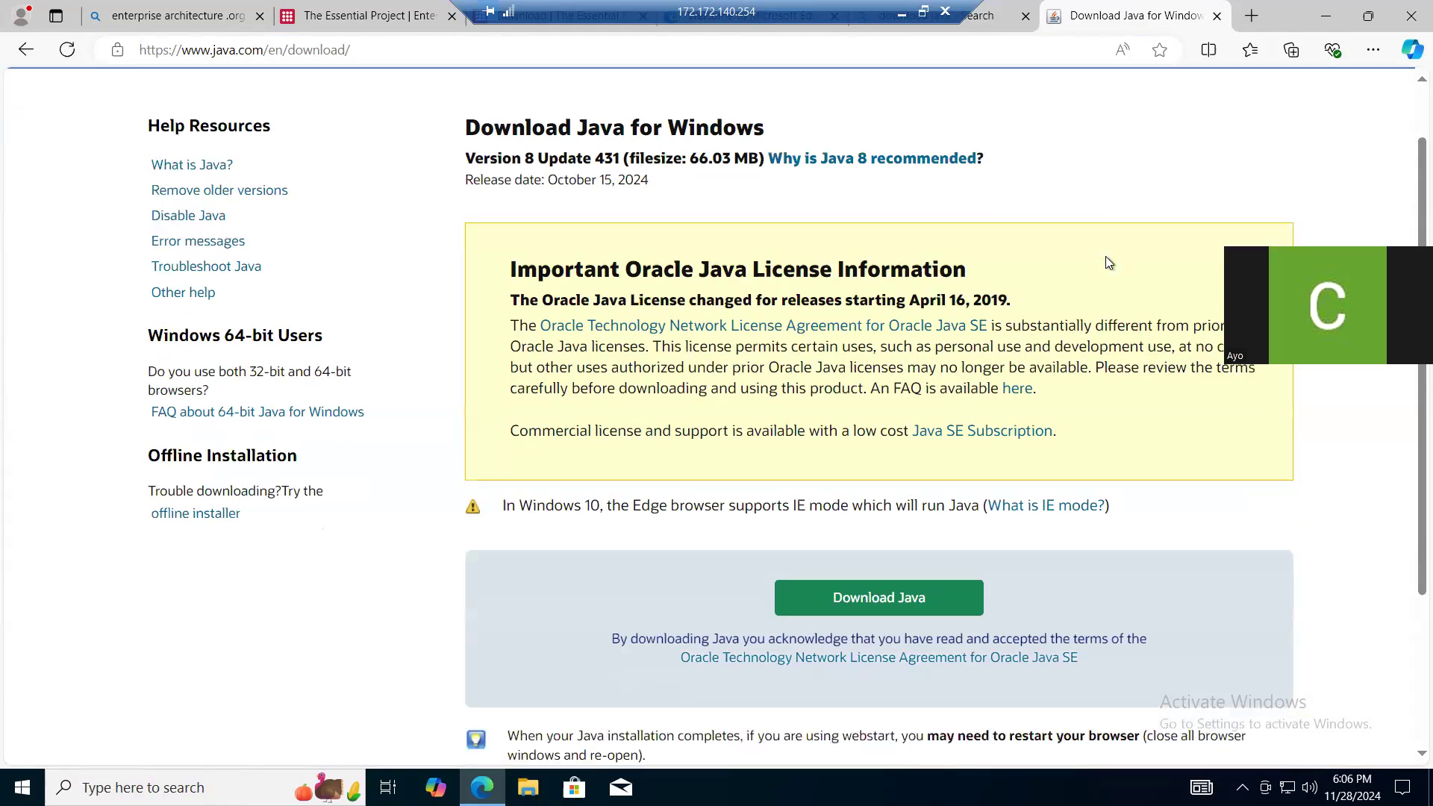
{"action": "scroll", "coordinate": [1107, 261], "scroll_direction": "down", "scroll_amount": 3}
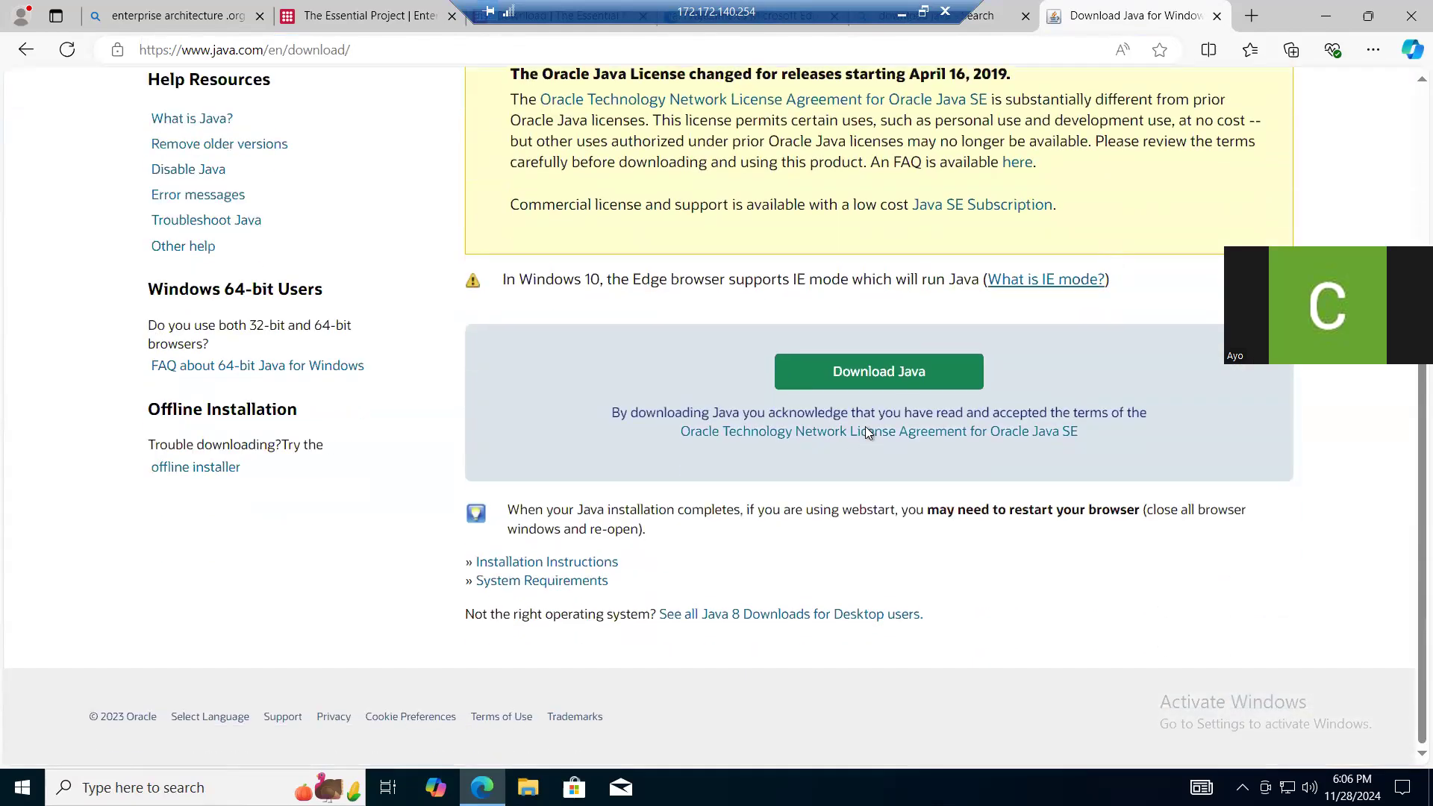
{"action": "left_click", "coordinate": [881, 369]}
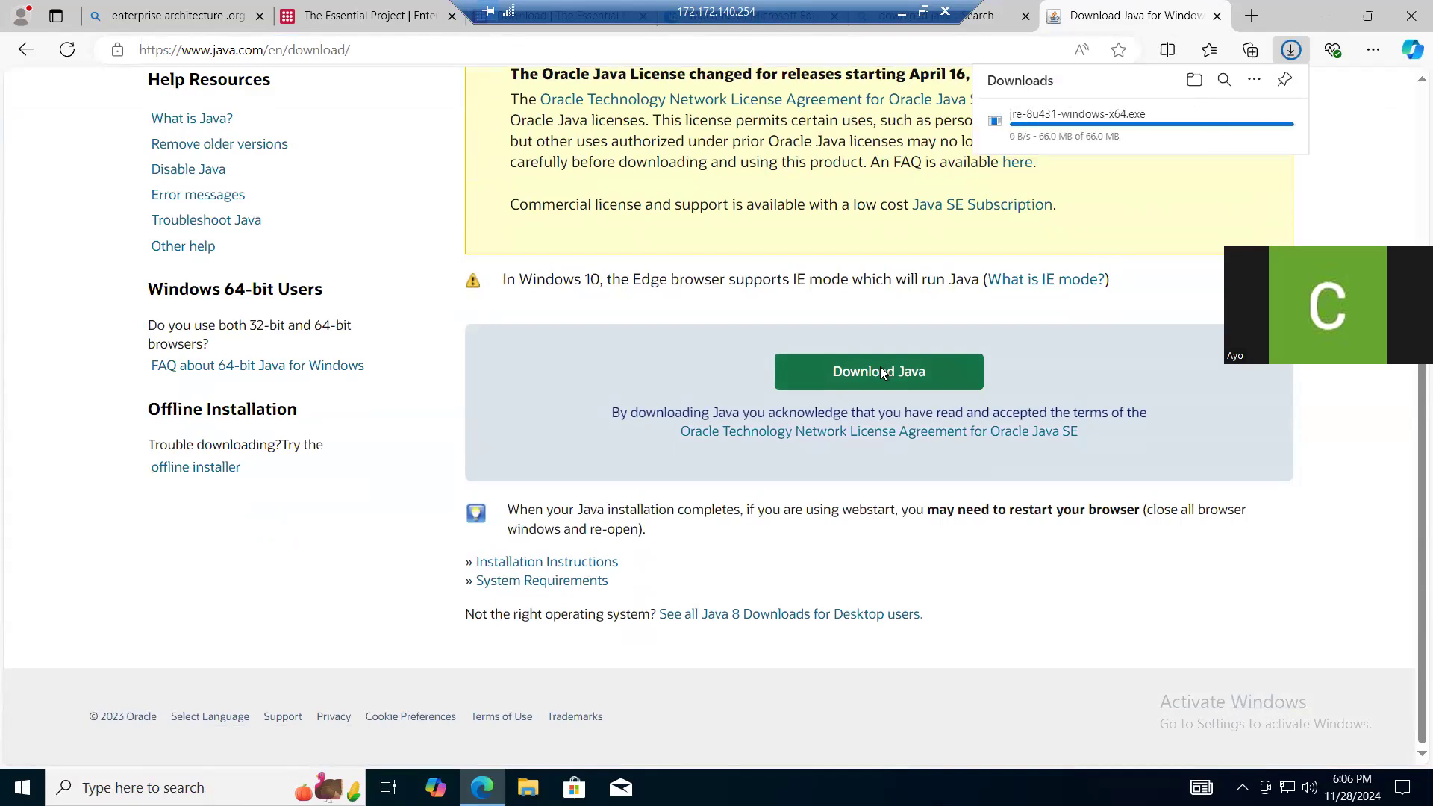
- Return to the Java search results, open the Download Java for Windows result and review that page
{"action": "left_click", "coordinate": [987, 24]}
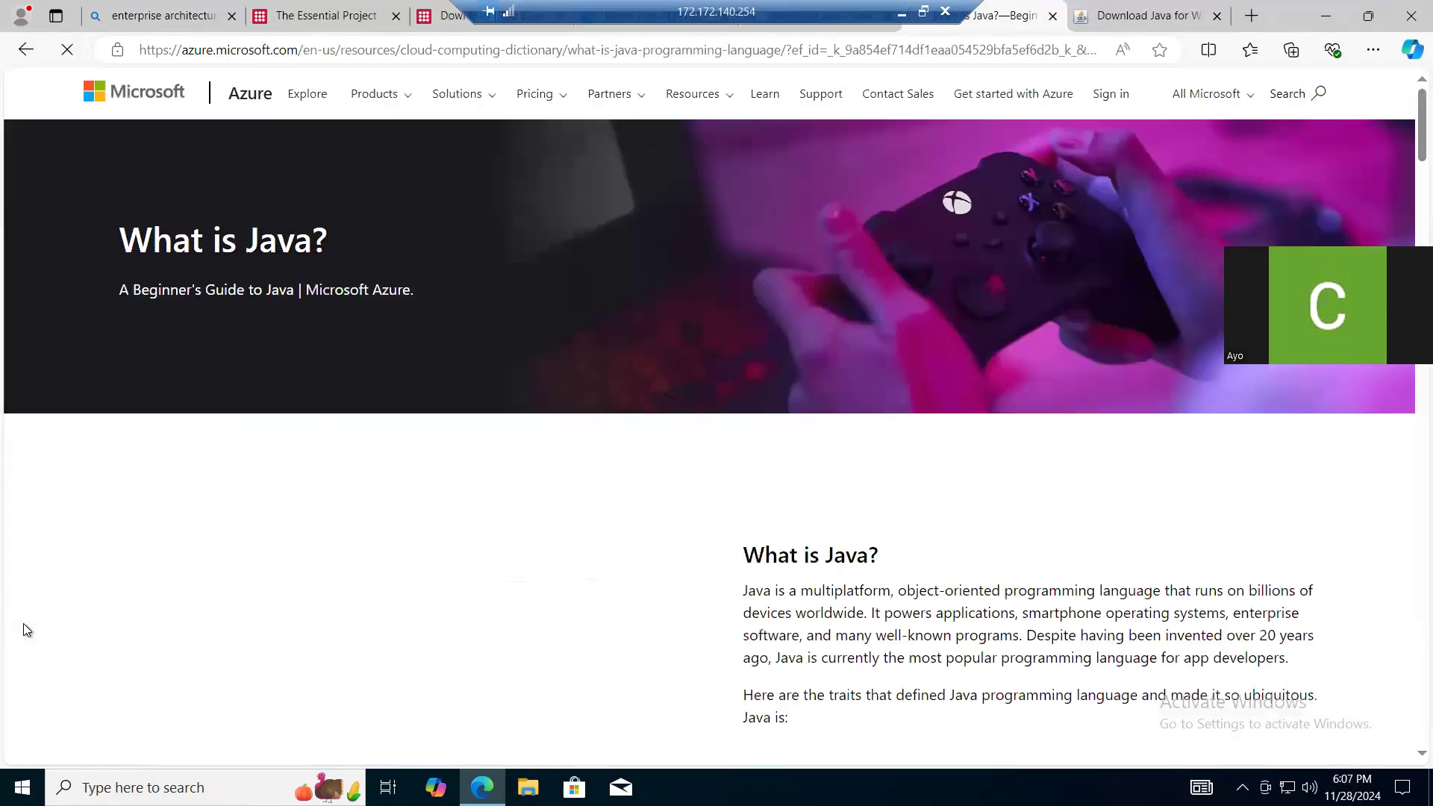
{"action": "left_click", "coordinate": [25, 49]}
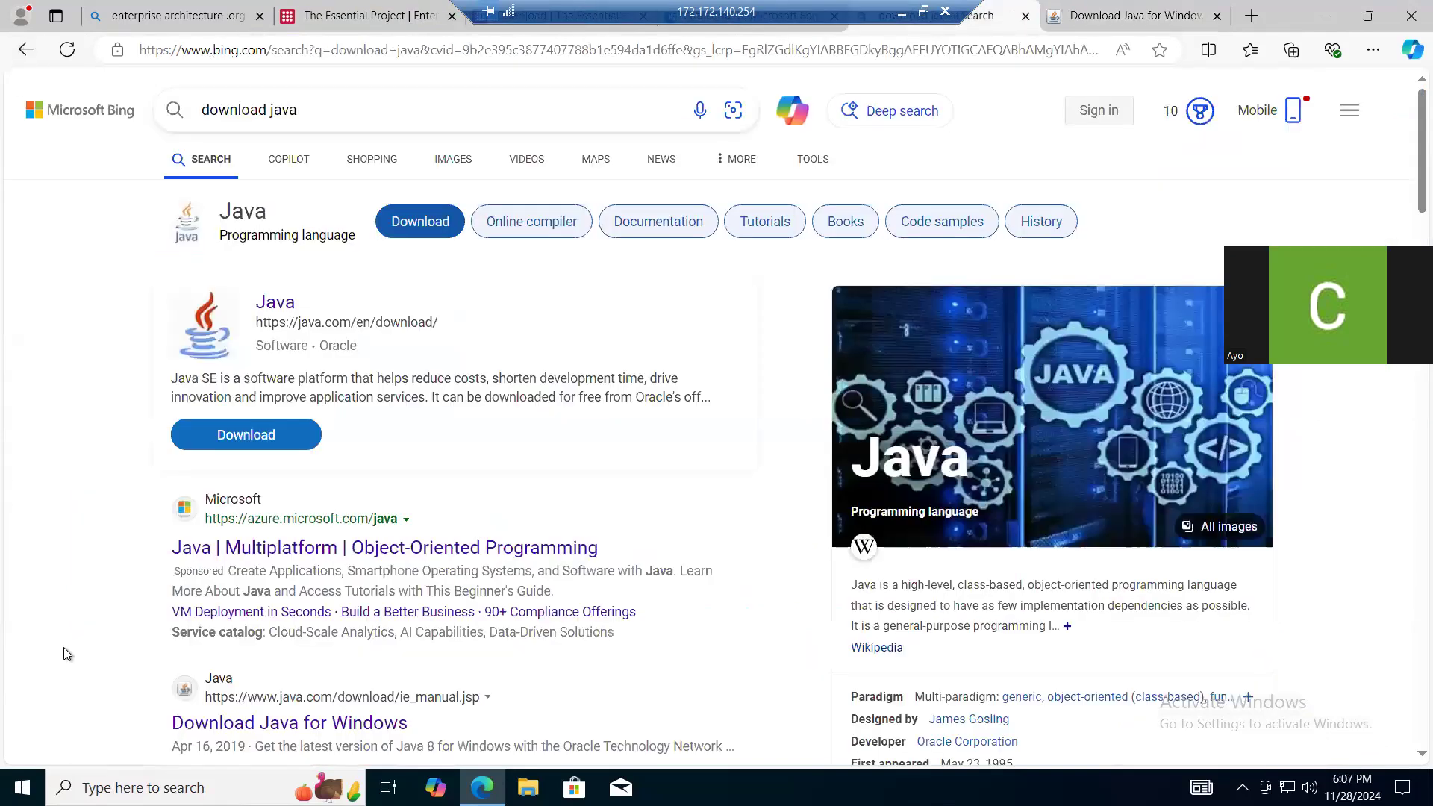
{"action": "left_click", "coordinate": [381, 726]}
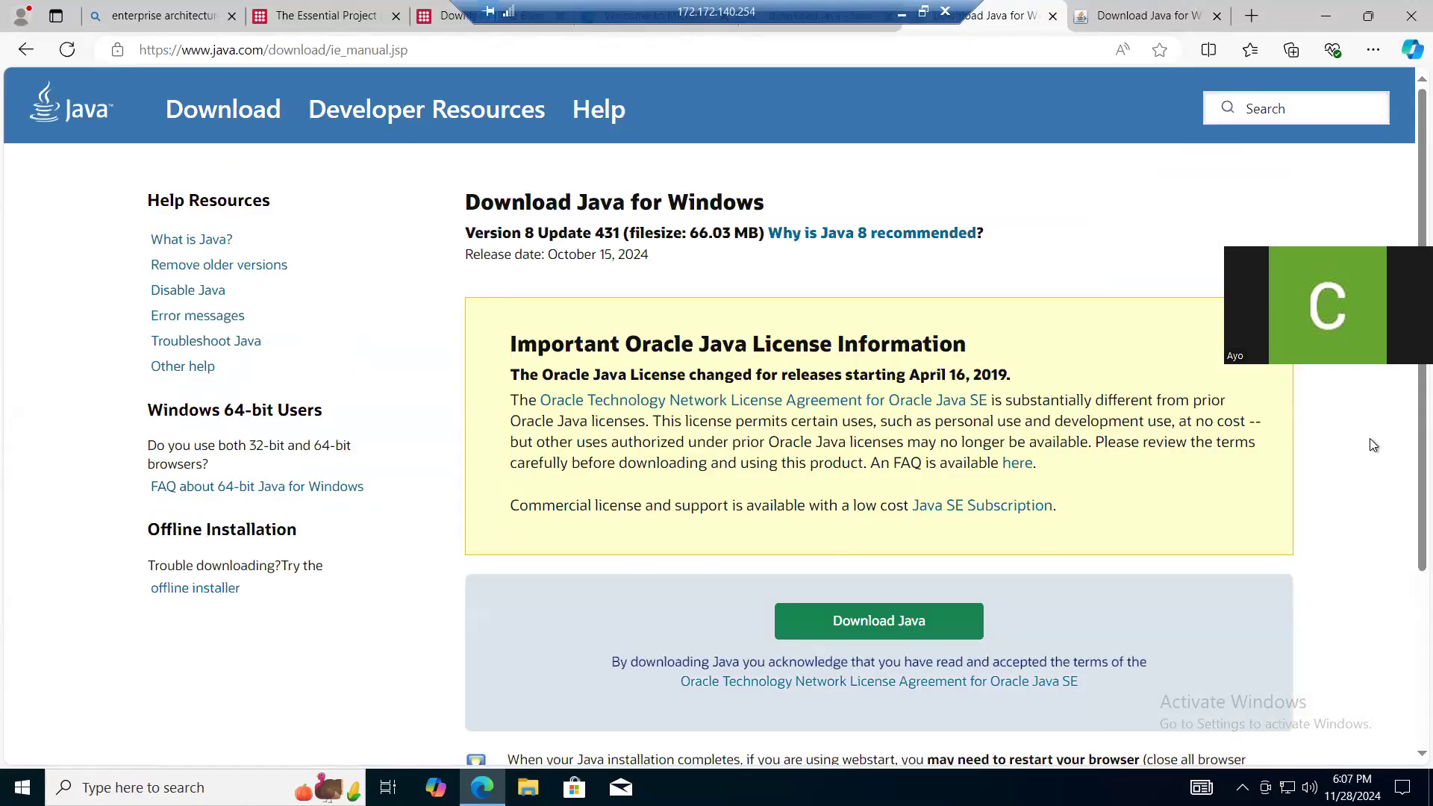
{"action": "scroll", "coordinate": [1405, 224], "scroll_direction": "down", "scroll_amount": 1}
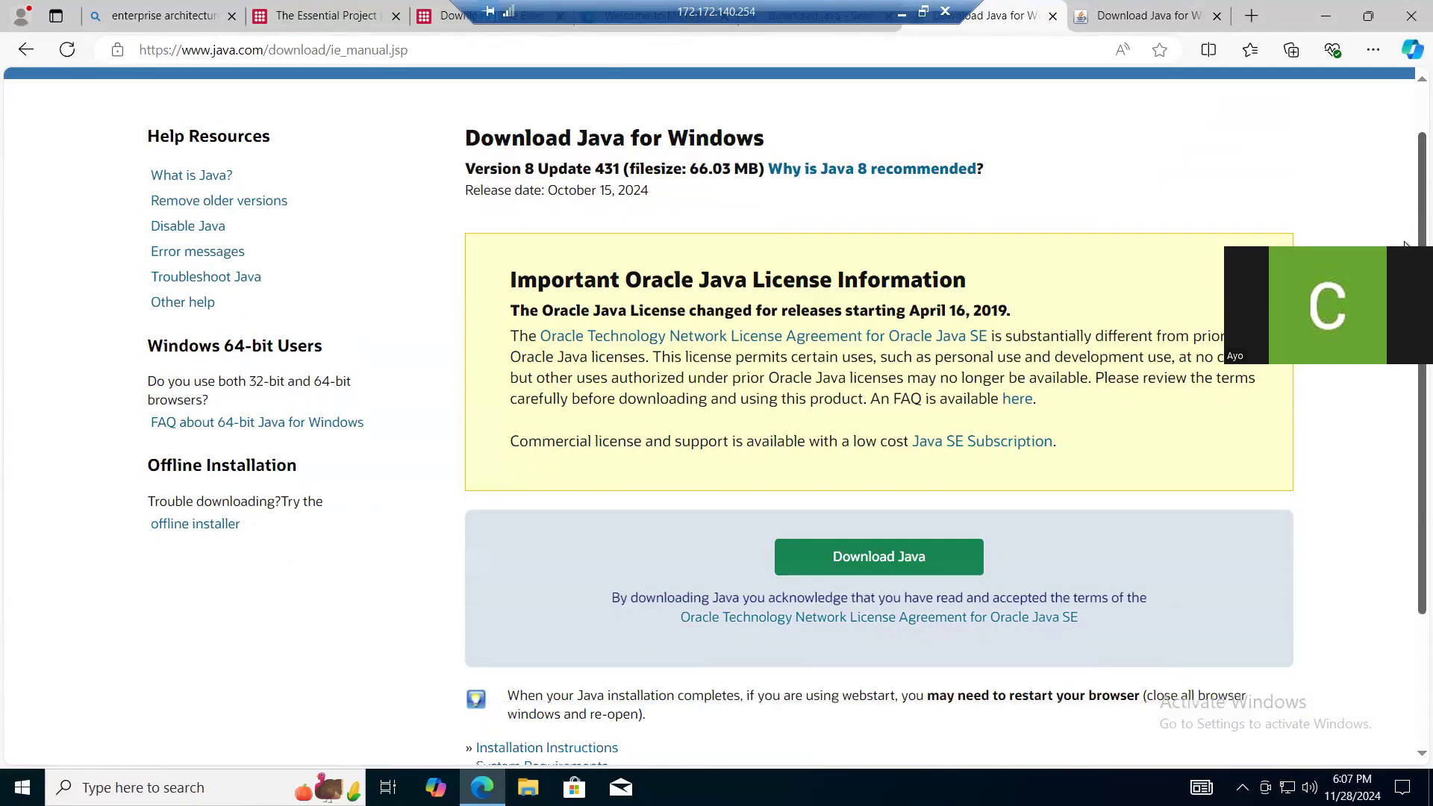
{"action": "scroll", "coordinate": [1406, 313], "scroll_direction": "down", "scroll_amount": 1}
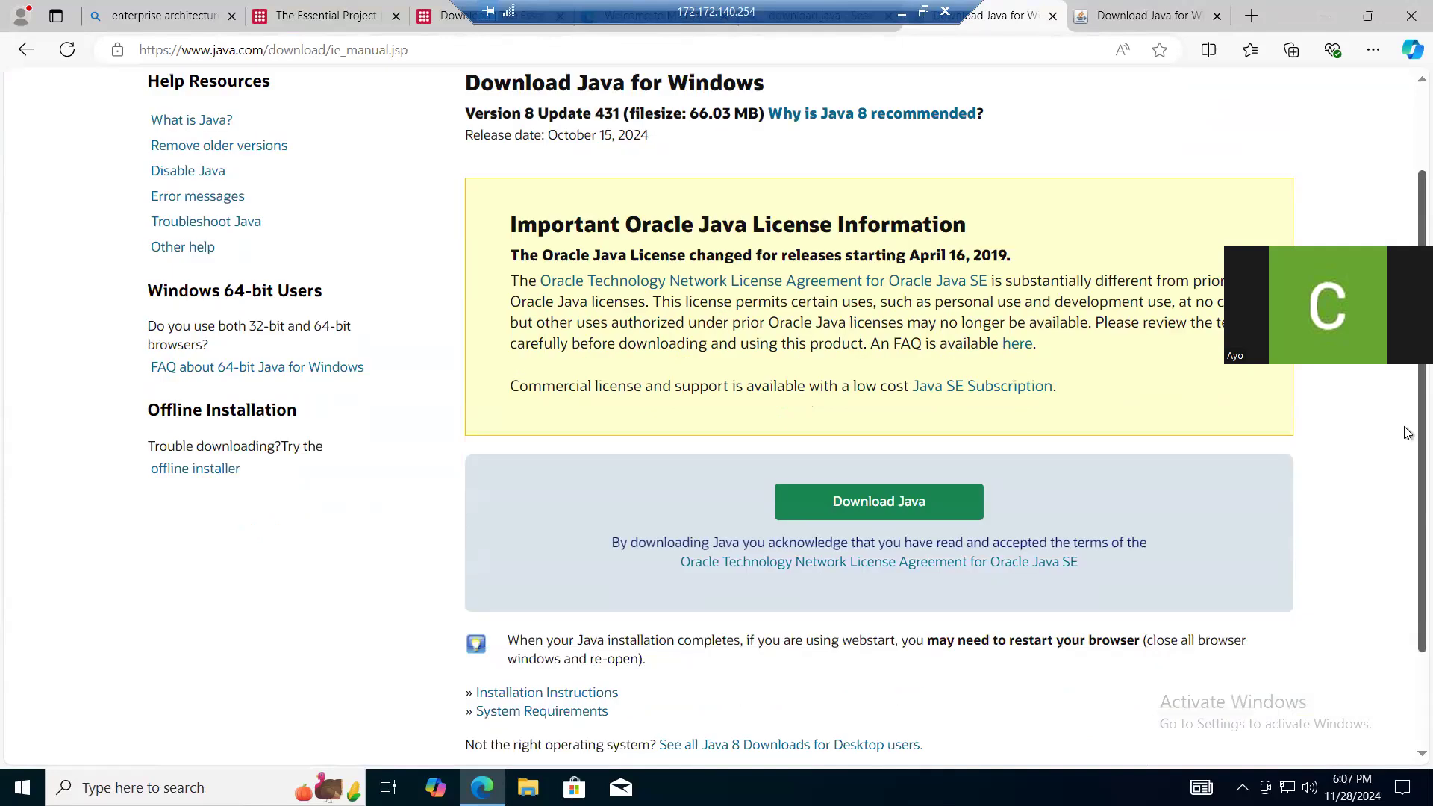
{"action": "scroll", "coordinate": [1405, 384], "scroll_direction": "down", "scroll_amount": 1}
{"action": "scroll", "coordinate": [1407, 388], "scroll_direction": "up", "scroll_amount": 3}
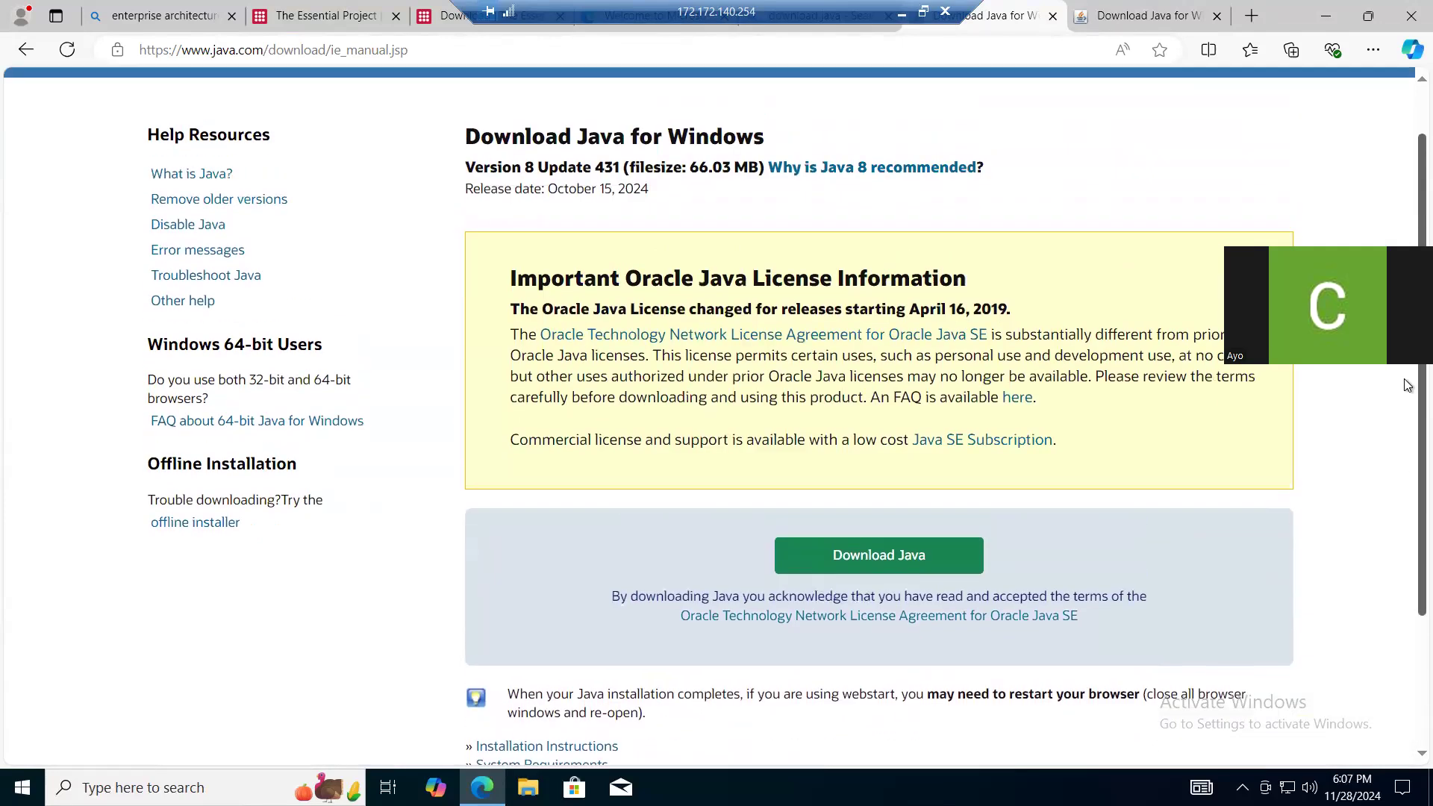
- Search the web for "apache tomcat" in the tab used for the Java download
{"action": "left_click", "coordinate": [1149, 22]}
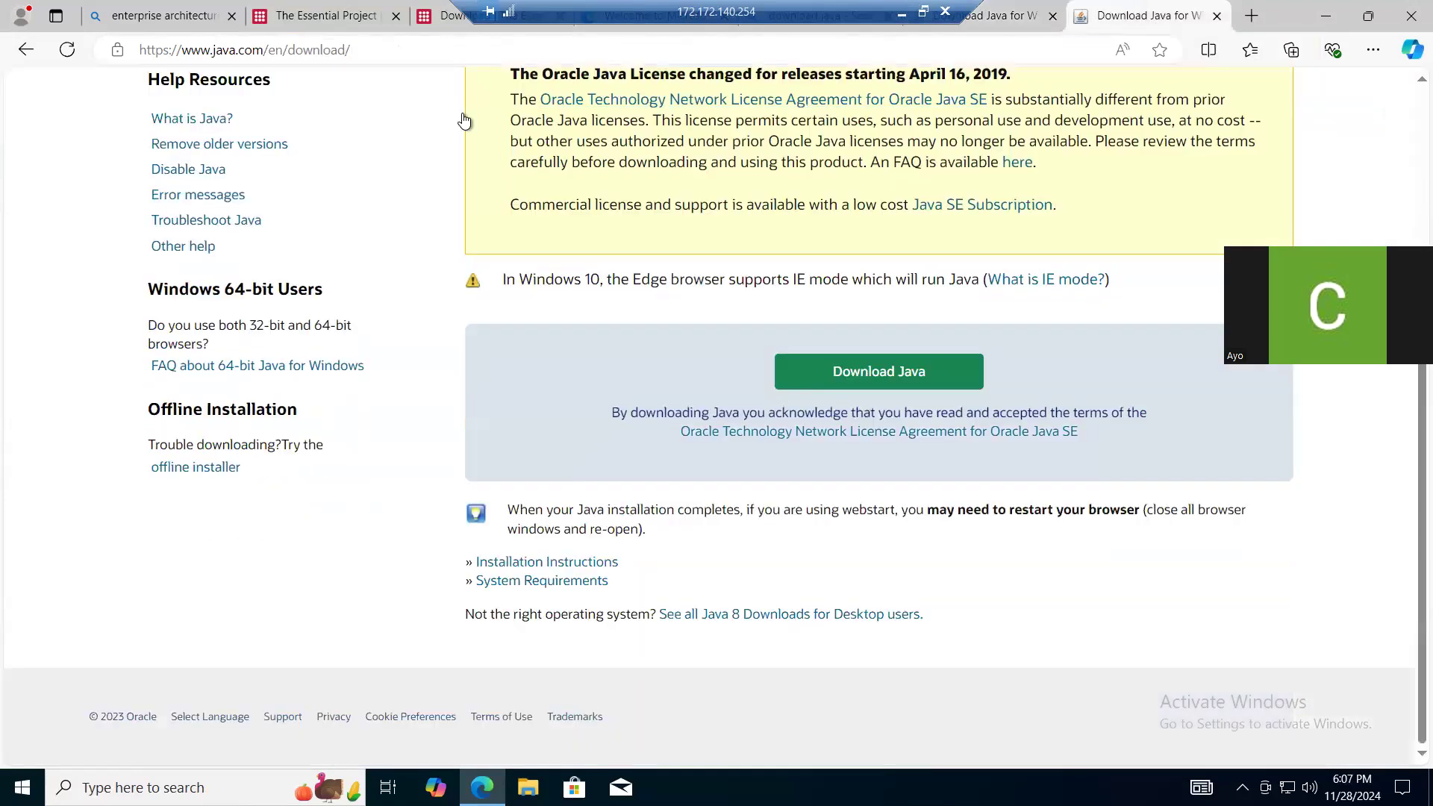
{"action": "left_click", "coordinate": [310, 24]}
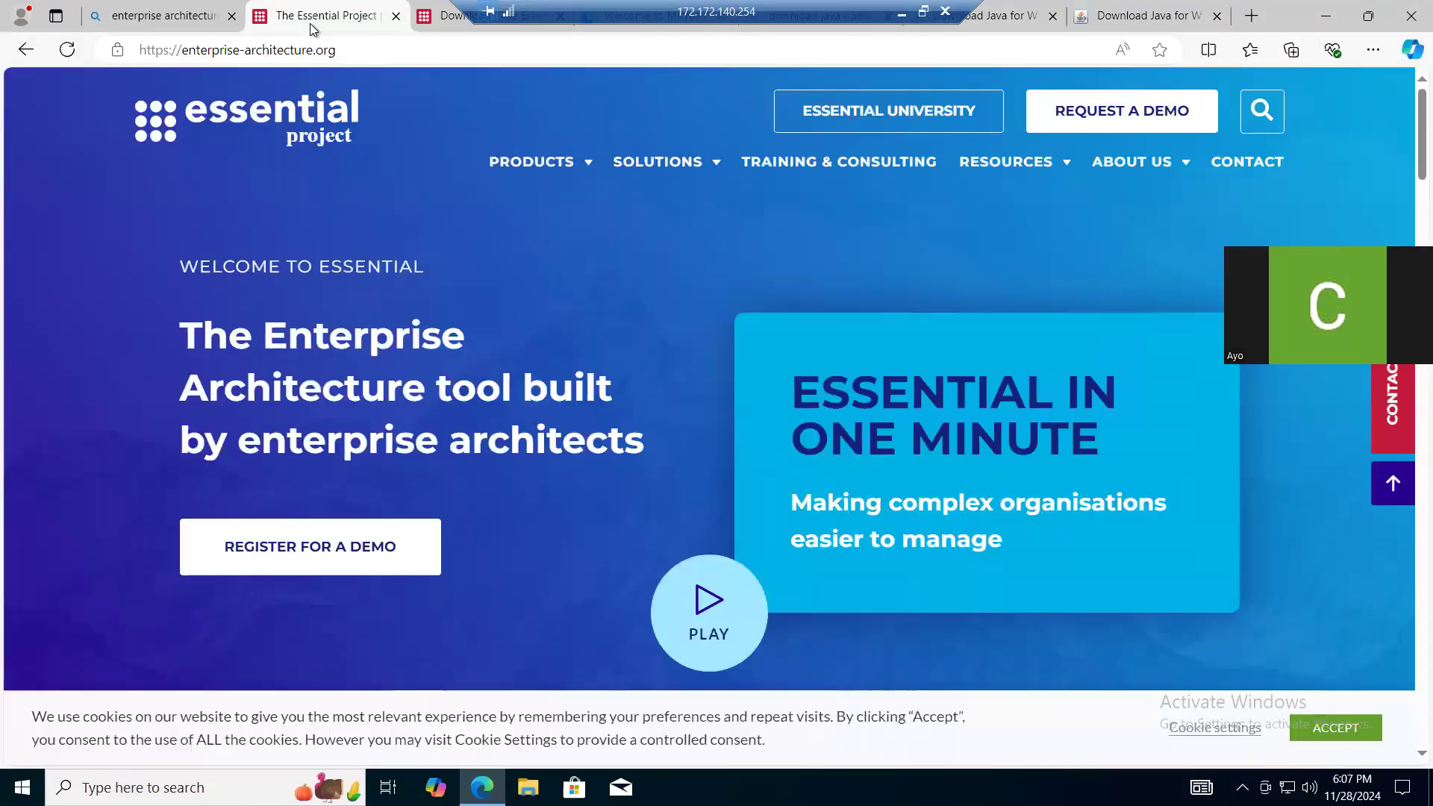
{"action": "left_click", "coordinate": [1109, 21]}
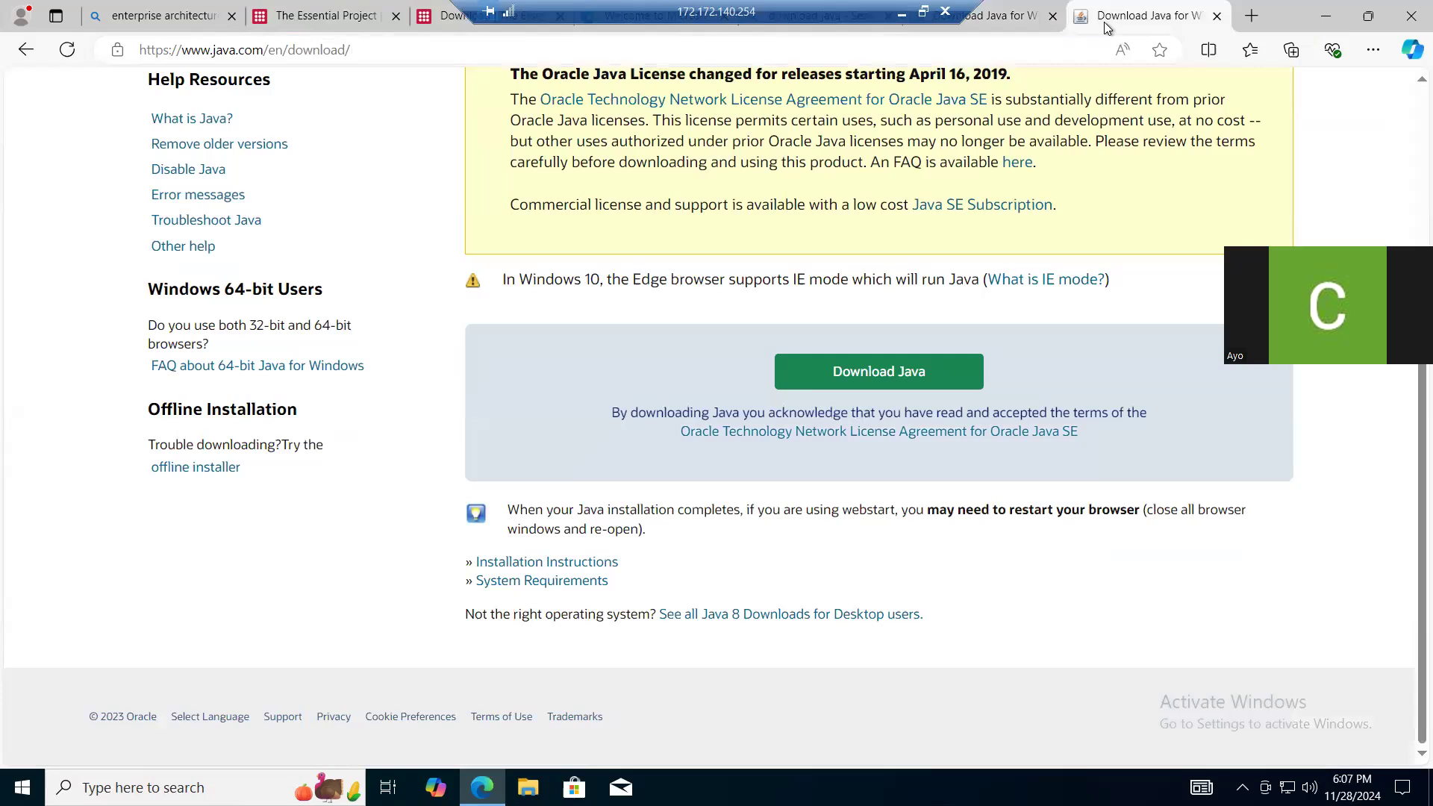
{"action": "left_click", "coordinate": [1059, 51]}
{"action": "key", "text": "ctrl+a"}
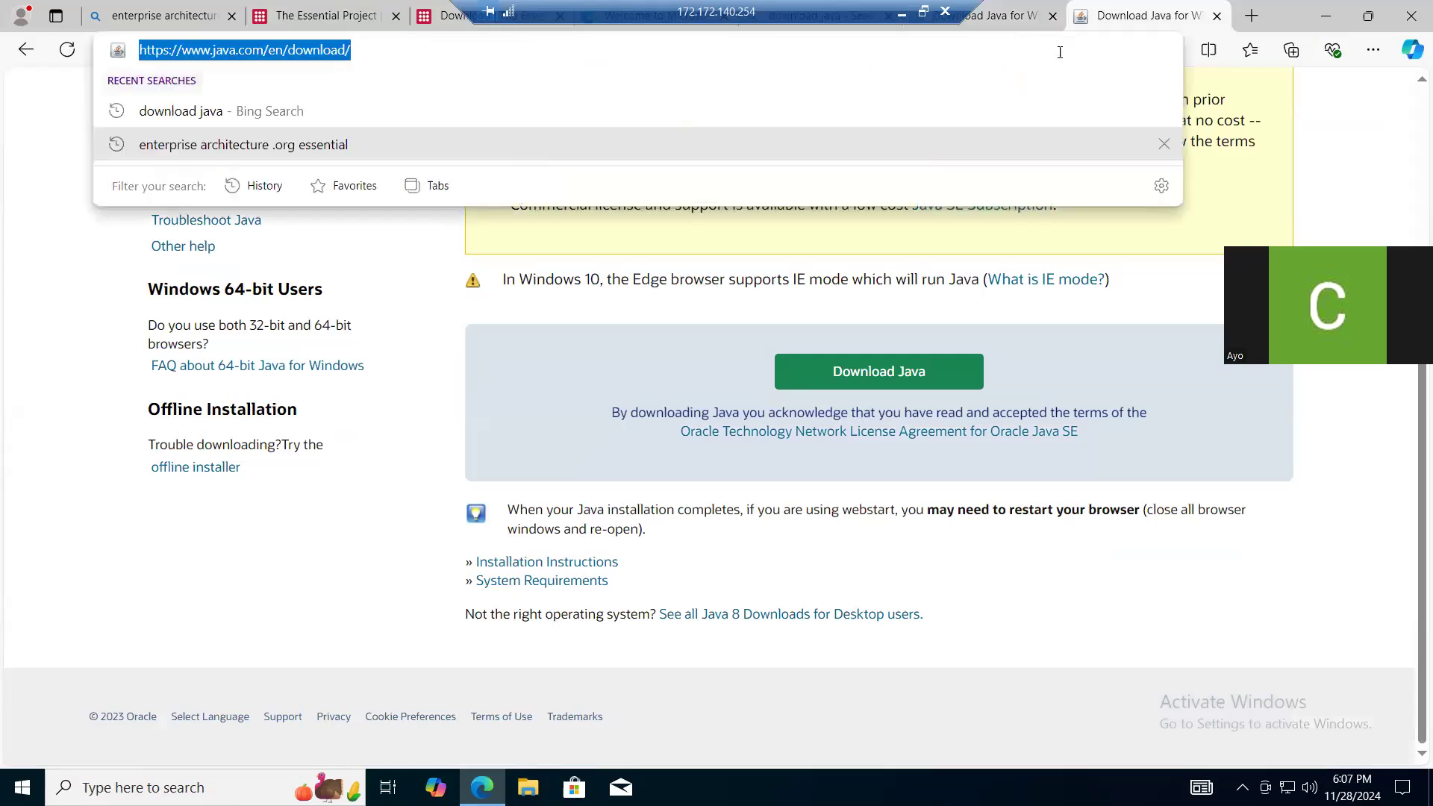
{"action": "type", "text": "apache tom"}
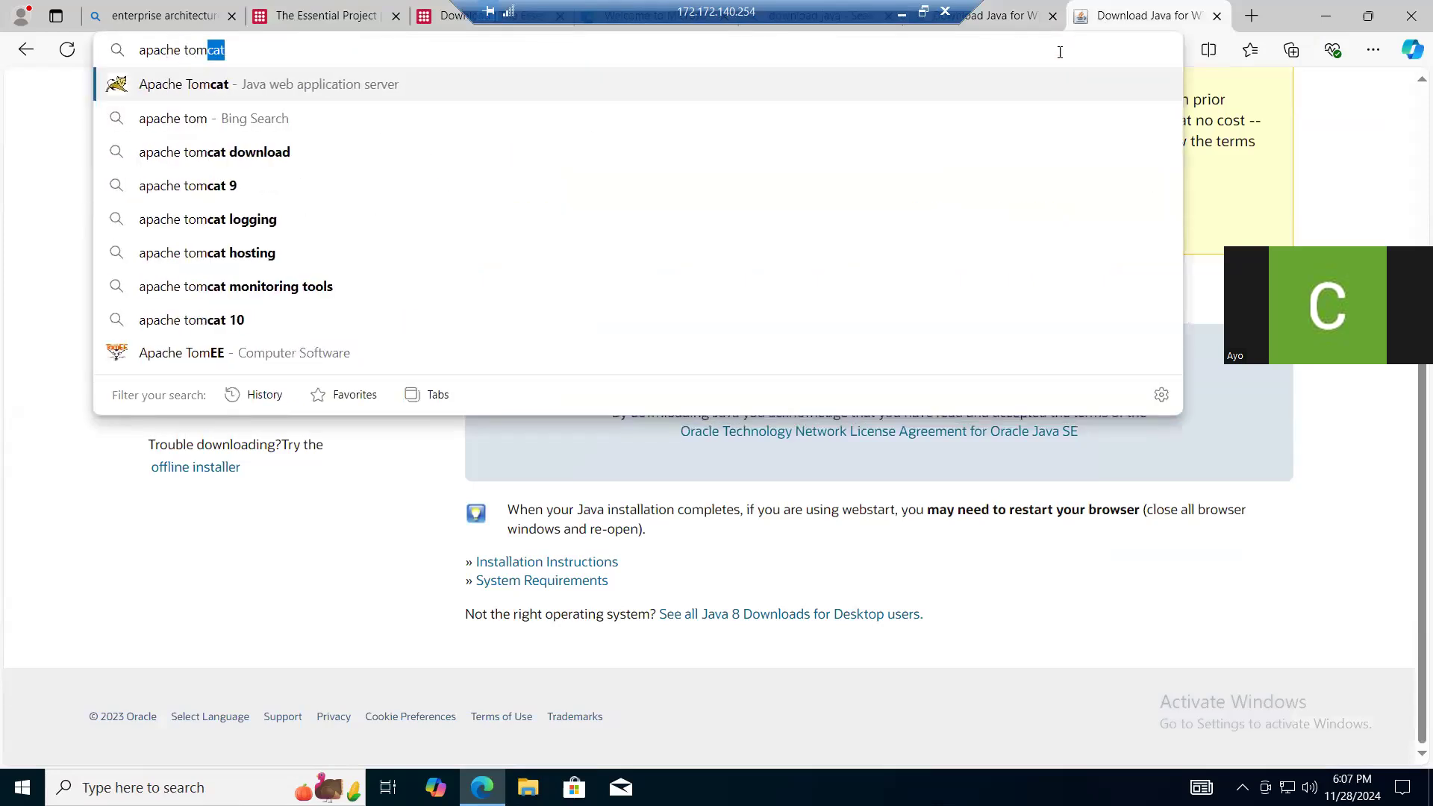
{"action": "type", "text": "cat"}
{"action": "key", "text": "Return"}
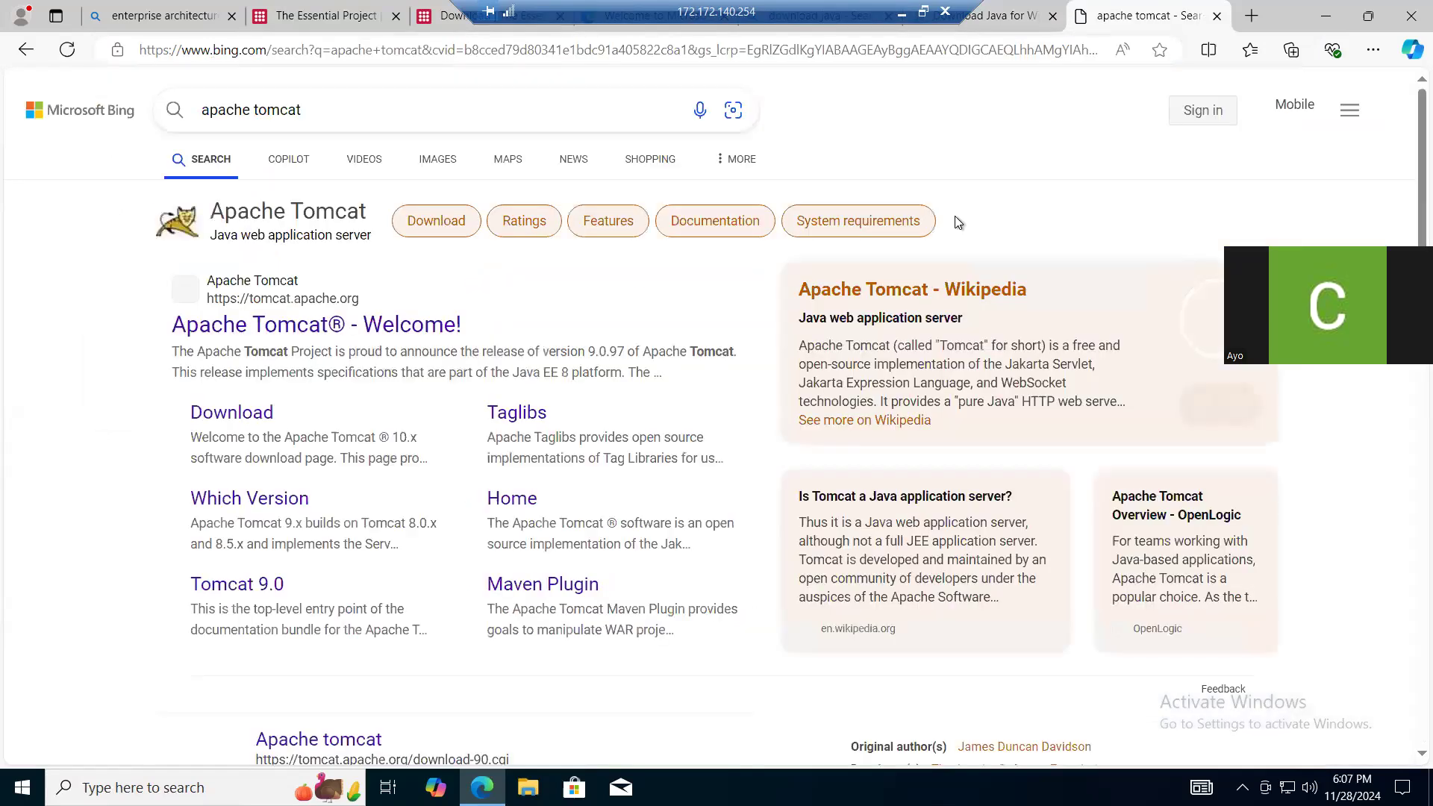
- Open the Tomcat 9 downloads on the Apache Tomcat site and check the required Tomcat version on the Essential download page
{"action": "left_click", "coordinate": [379, 327]}
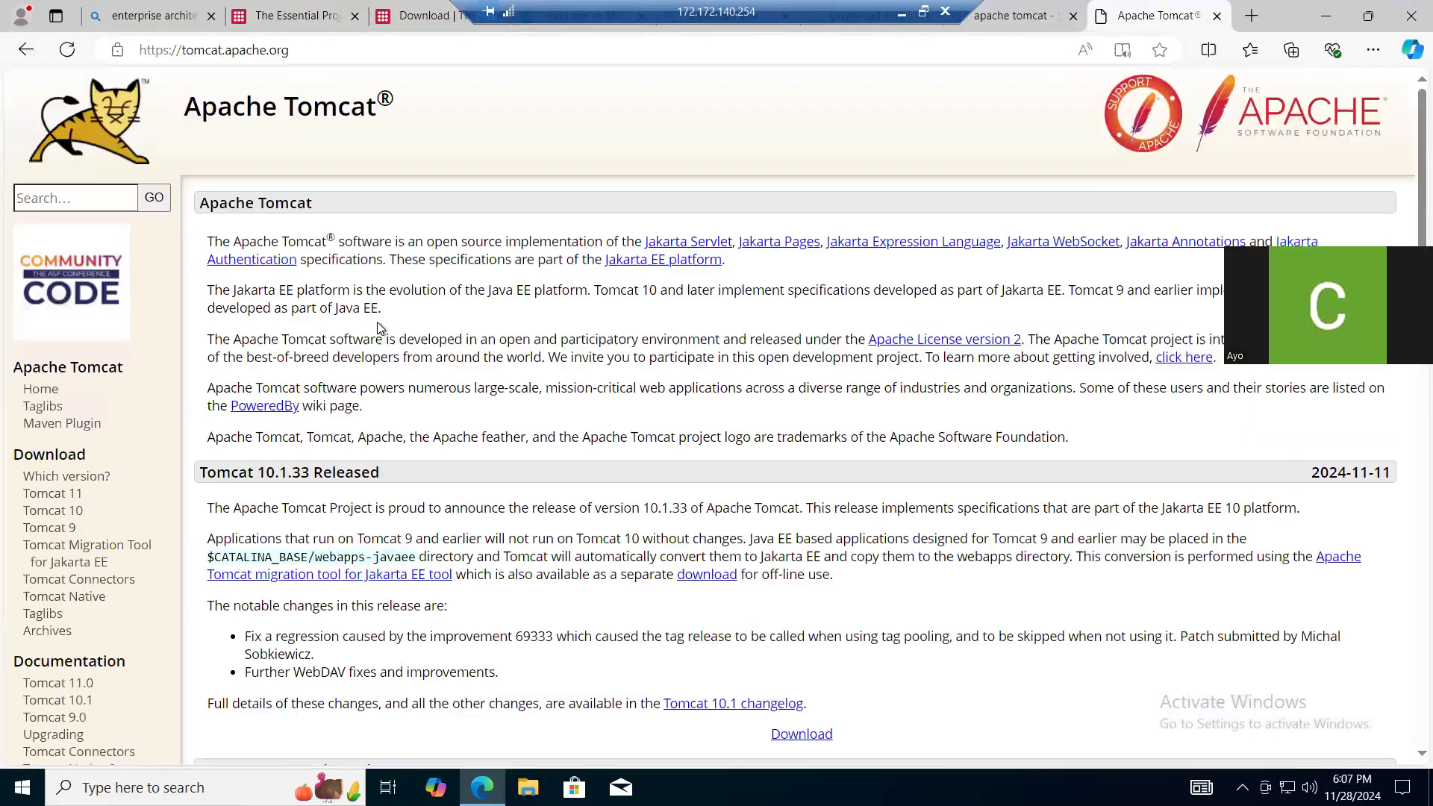
{"action": "left_click", "coordinate": [41, 529]}
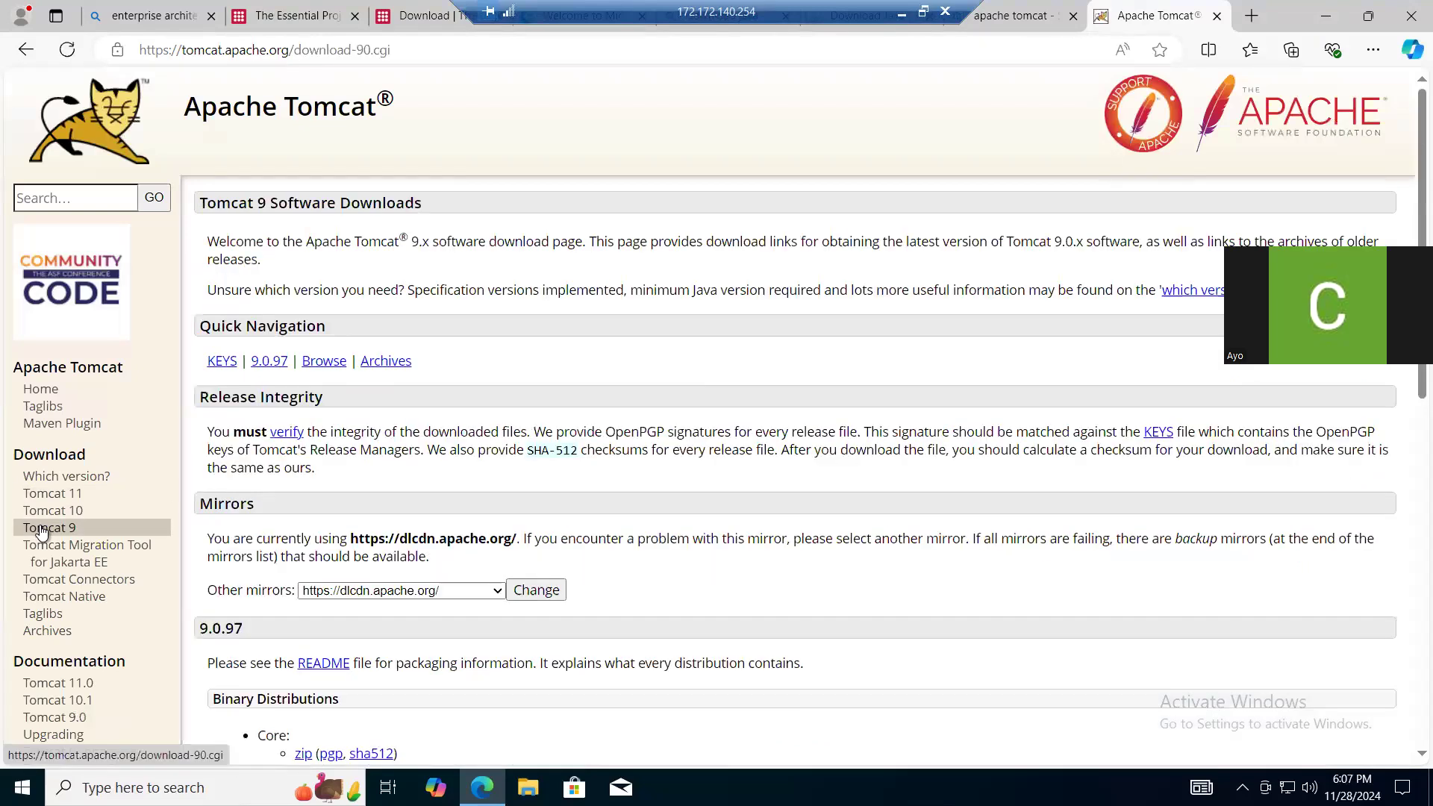
{"action": "left_click", "coordinate": [291, 14]}
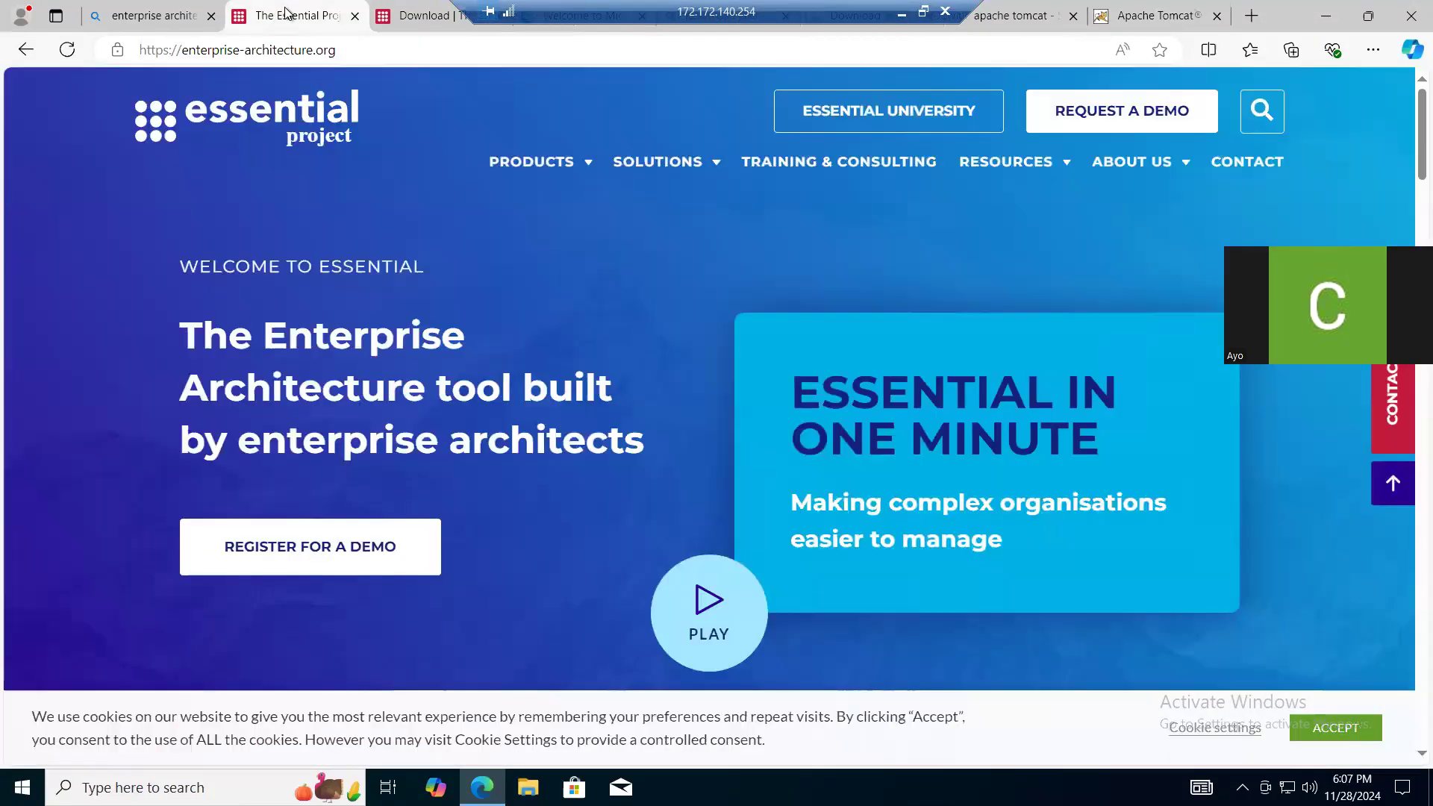
{"action": "left_click", "coordinate": [398, 13]}
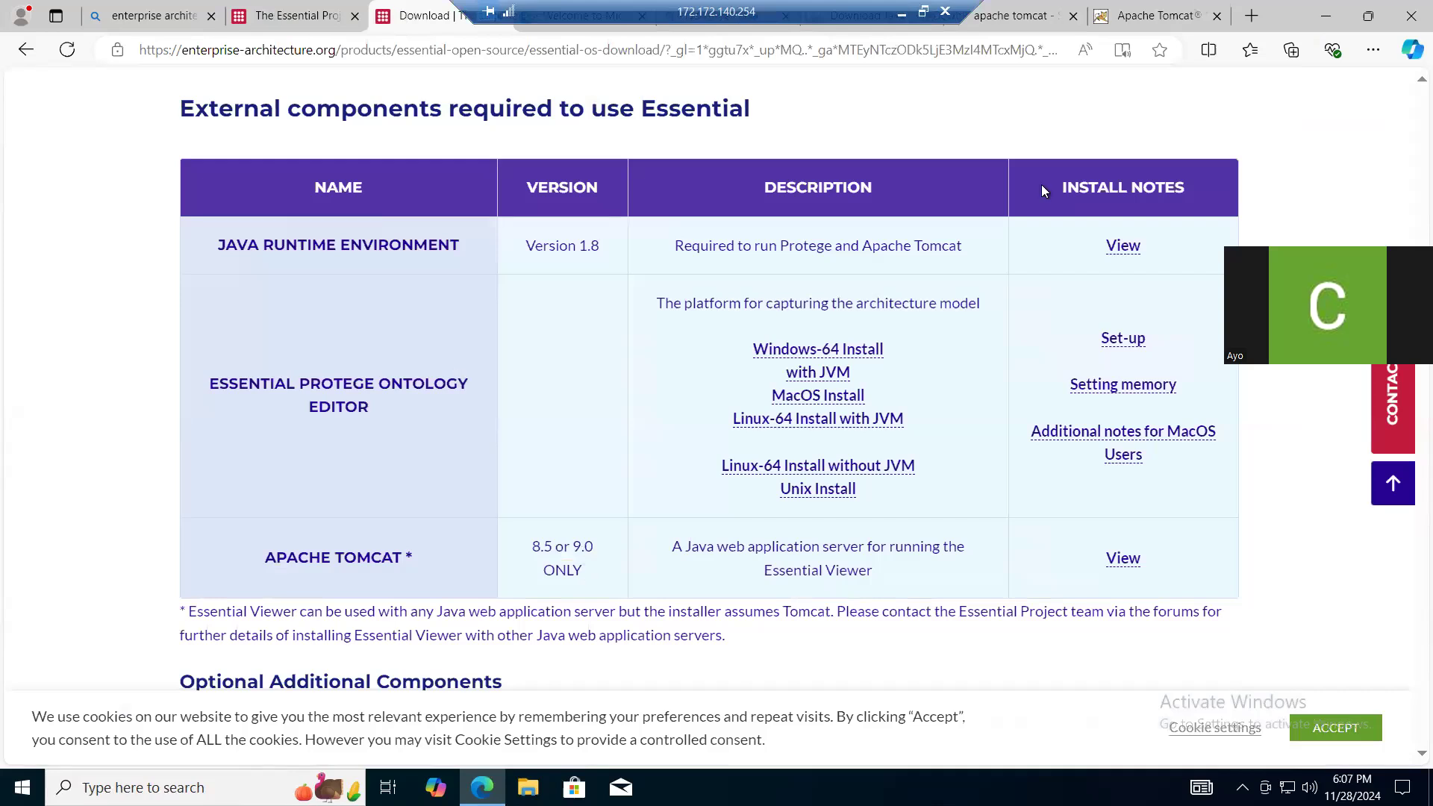
- Download the 32-bit/64-bit Windows Service Installer for Tomcat 9.0.97 from the Apache Tomcat site
{"action": "left_click", "coordinate": [1152, 16]}
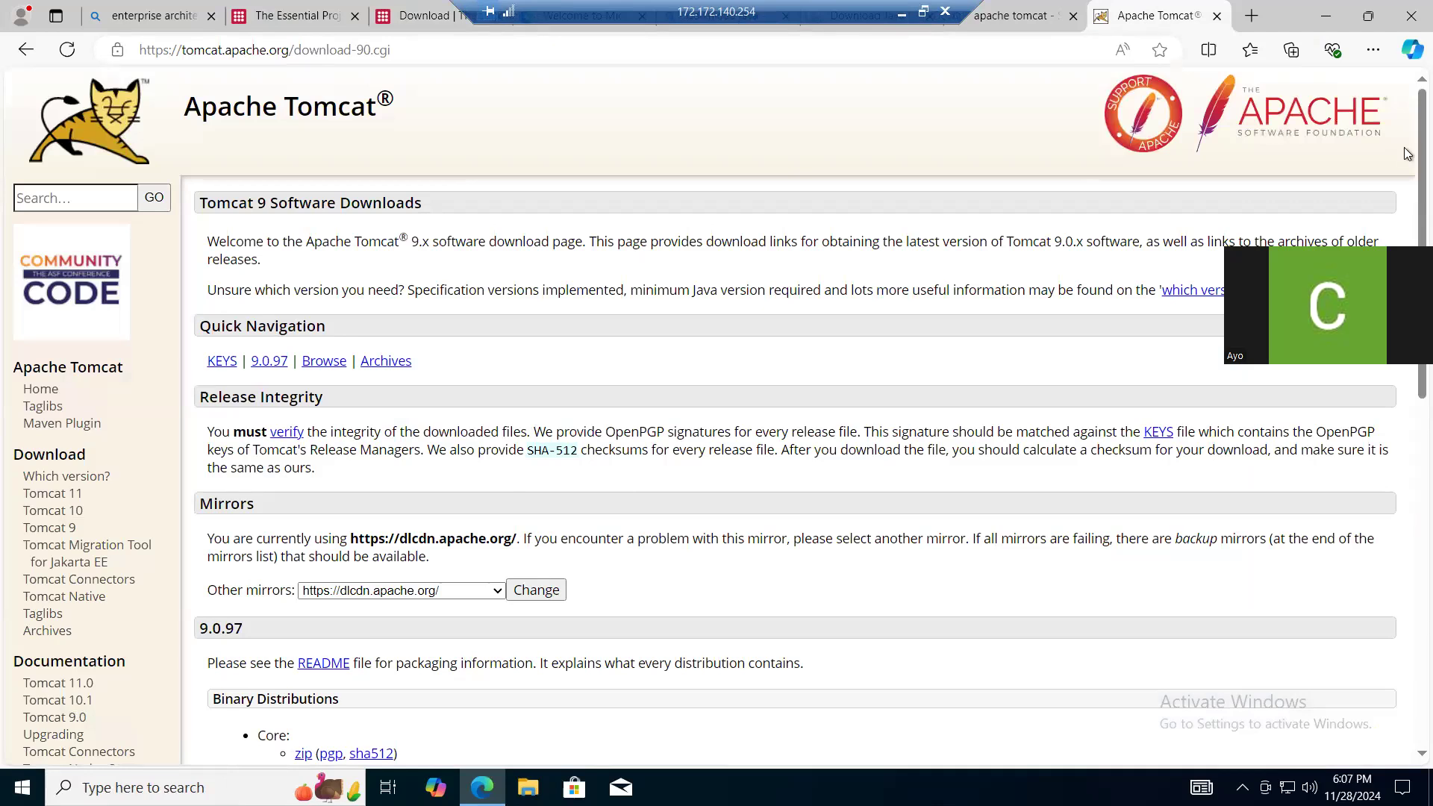
{"action": "scroll", "coordinate": [1404, 150], "scroll_direction": "down", "scroll_amount": 3}
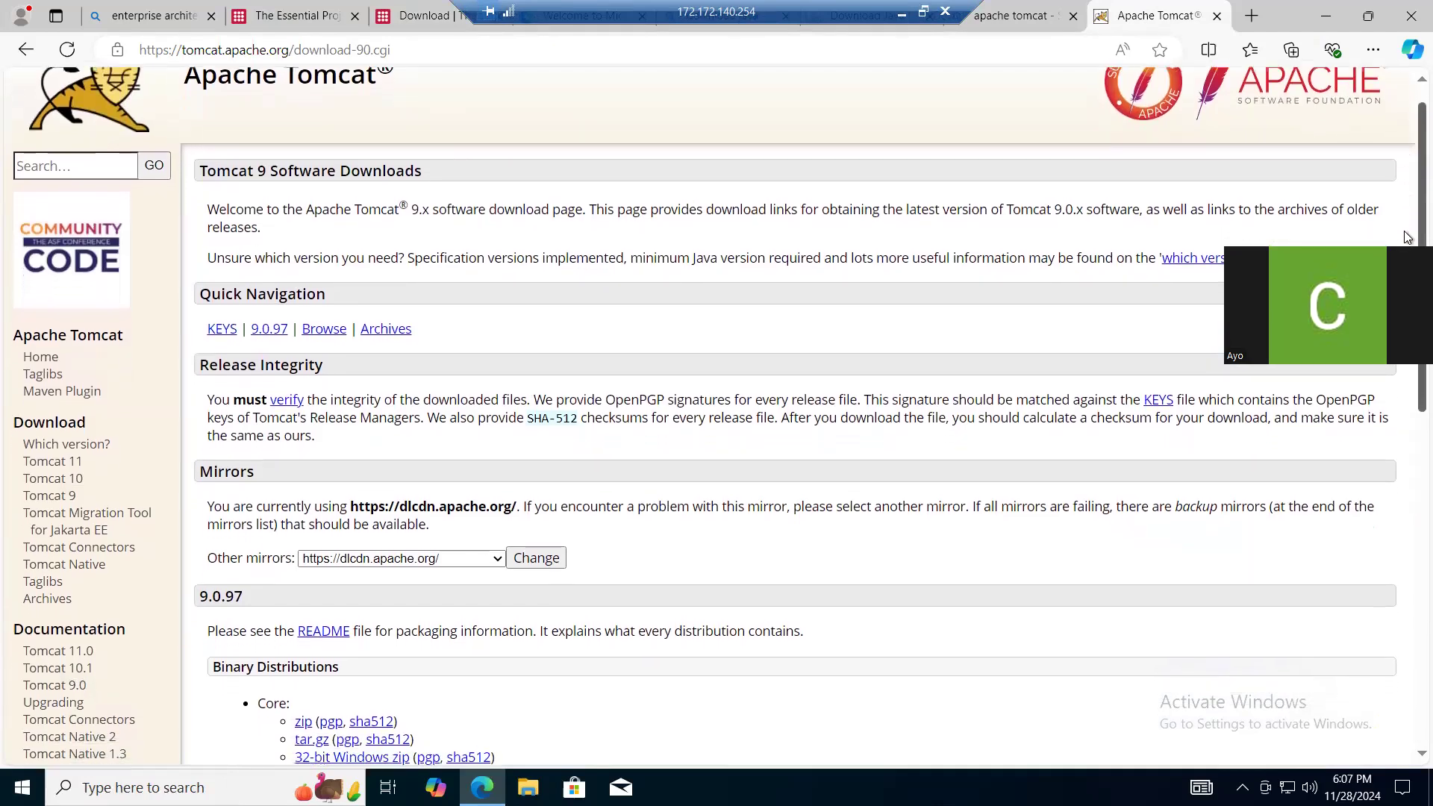
{"action": "scroll", "coordinate": [1405, 237], "scroll_direction": "down", "scroll_amount": 5}
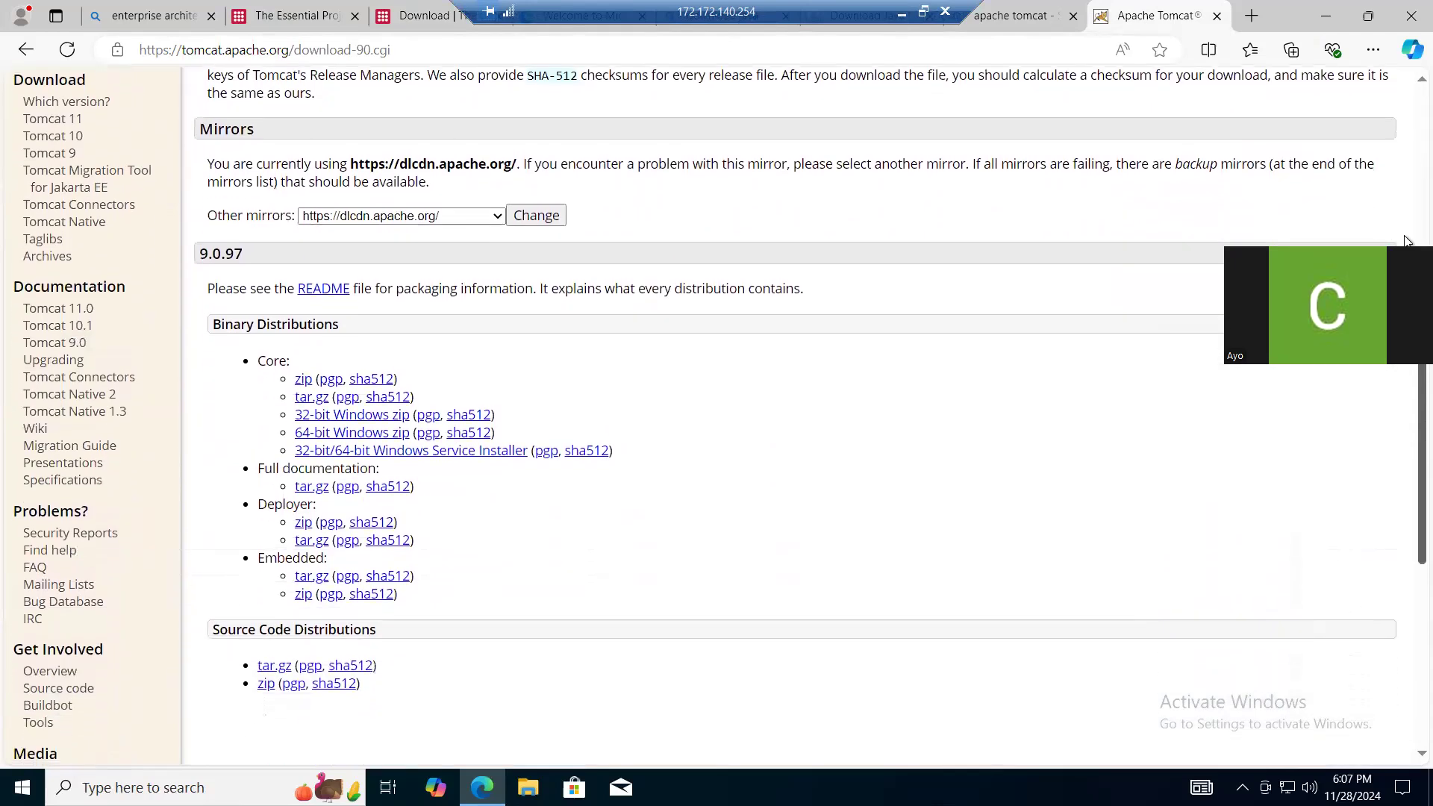
{"action": "left_click", "coordinate": [427, 451]}
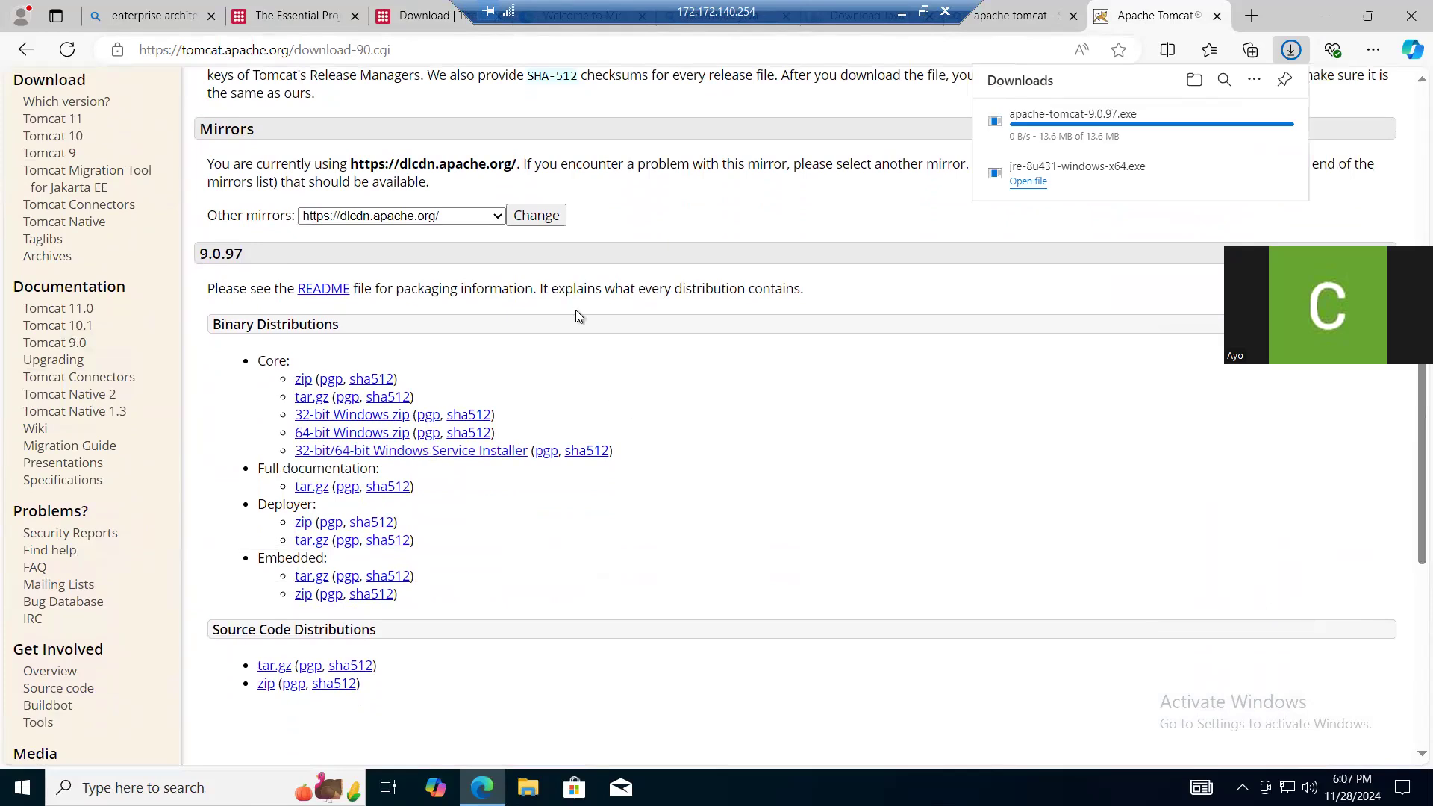
- Download the Windows-64 install with JVM of the Essential Protege Ontology Editor from the Essential download page
{"action": "left_click", "coordinate": [299, 17]}
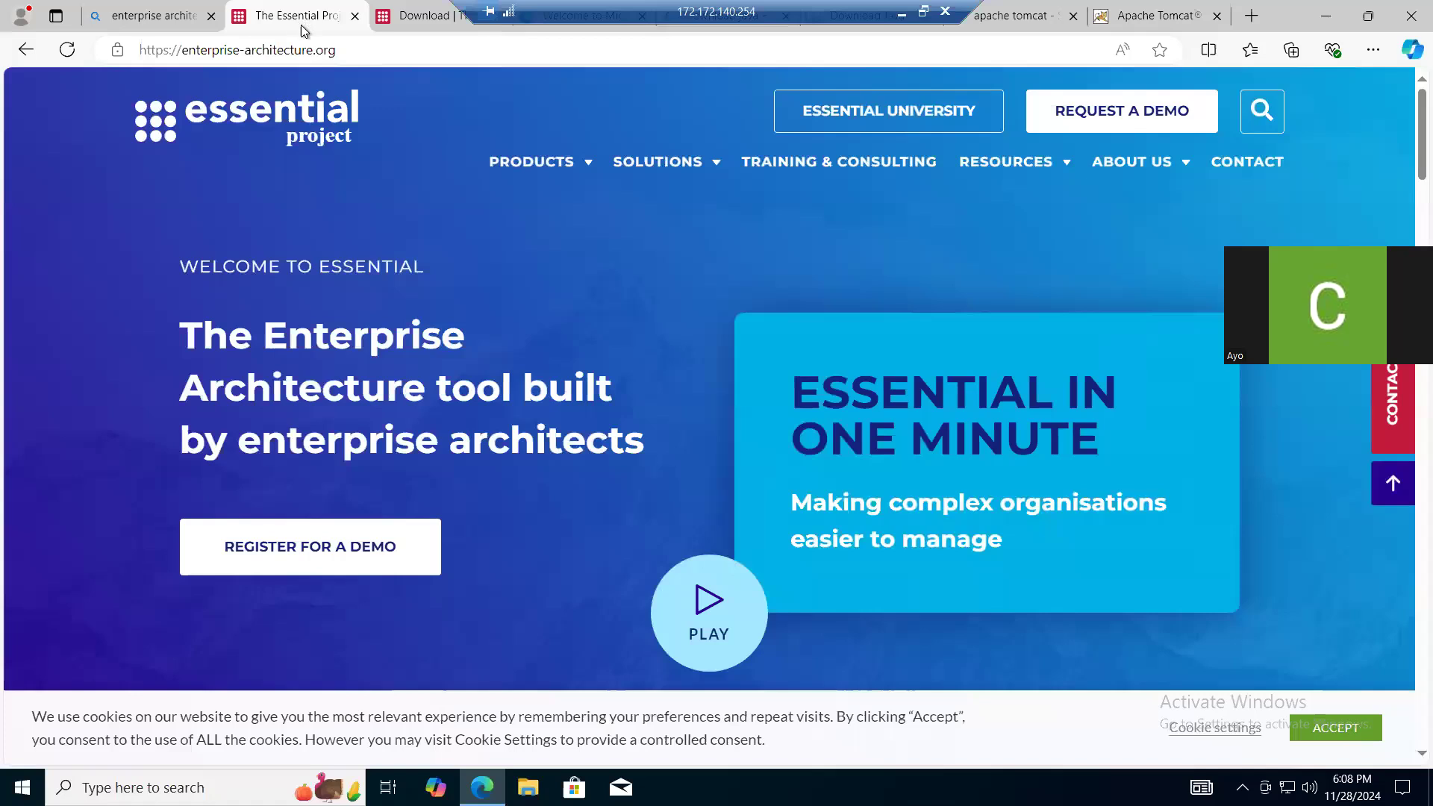
{"action": "left_click", "coordinate": [398, 18]}
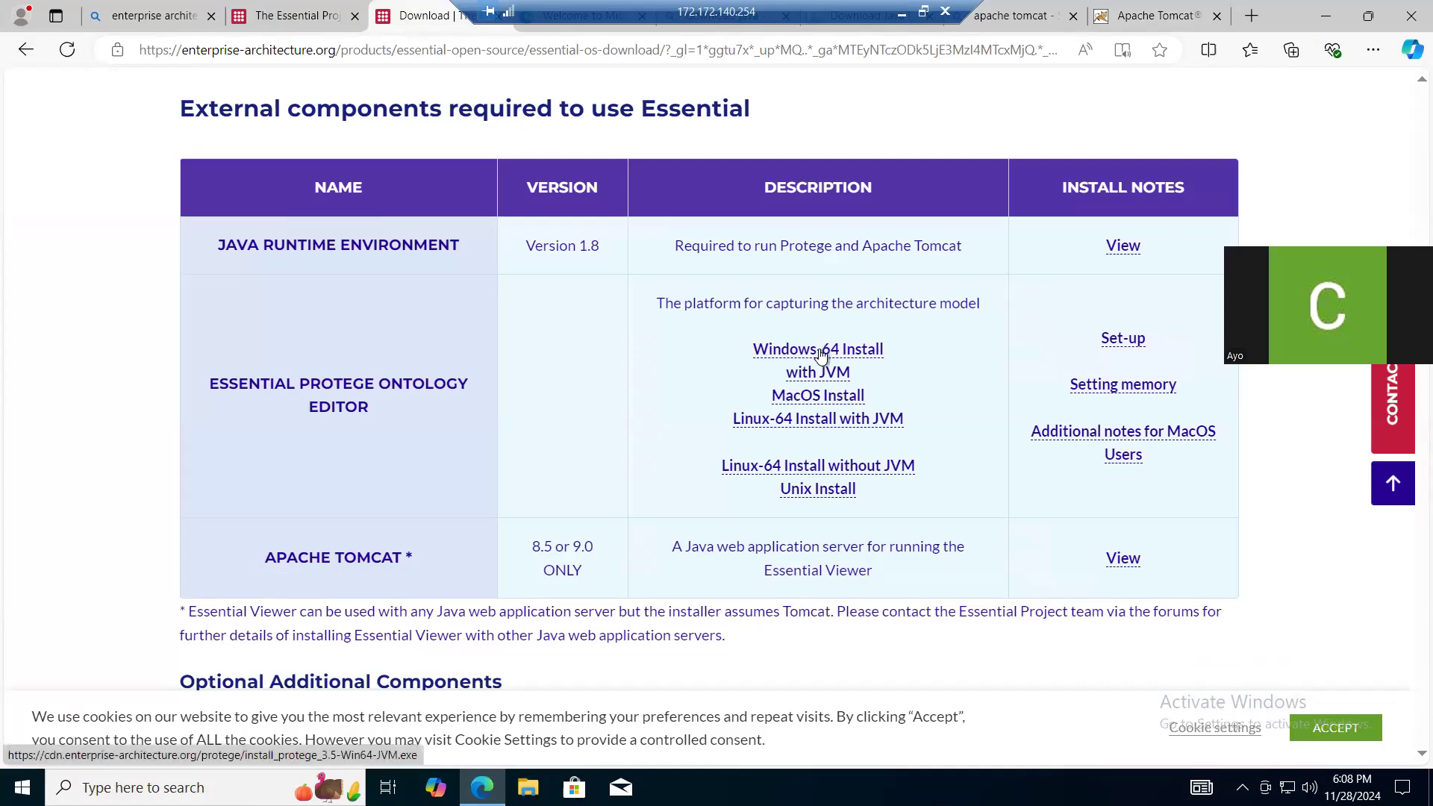
{"action": "left_click", "coordinate": [782, 352]}
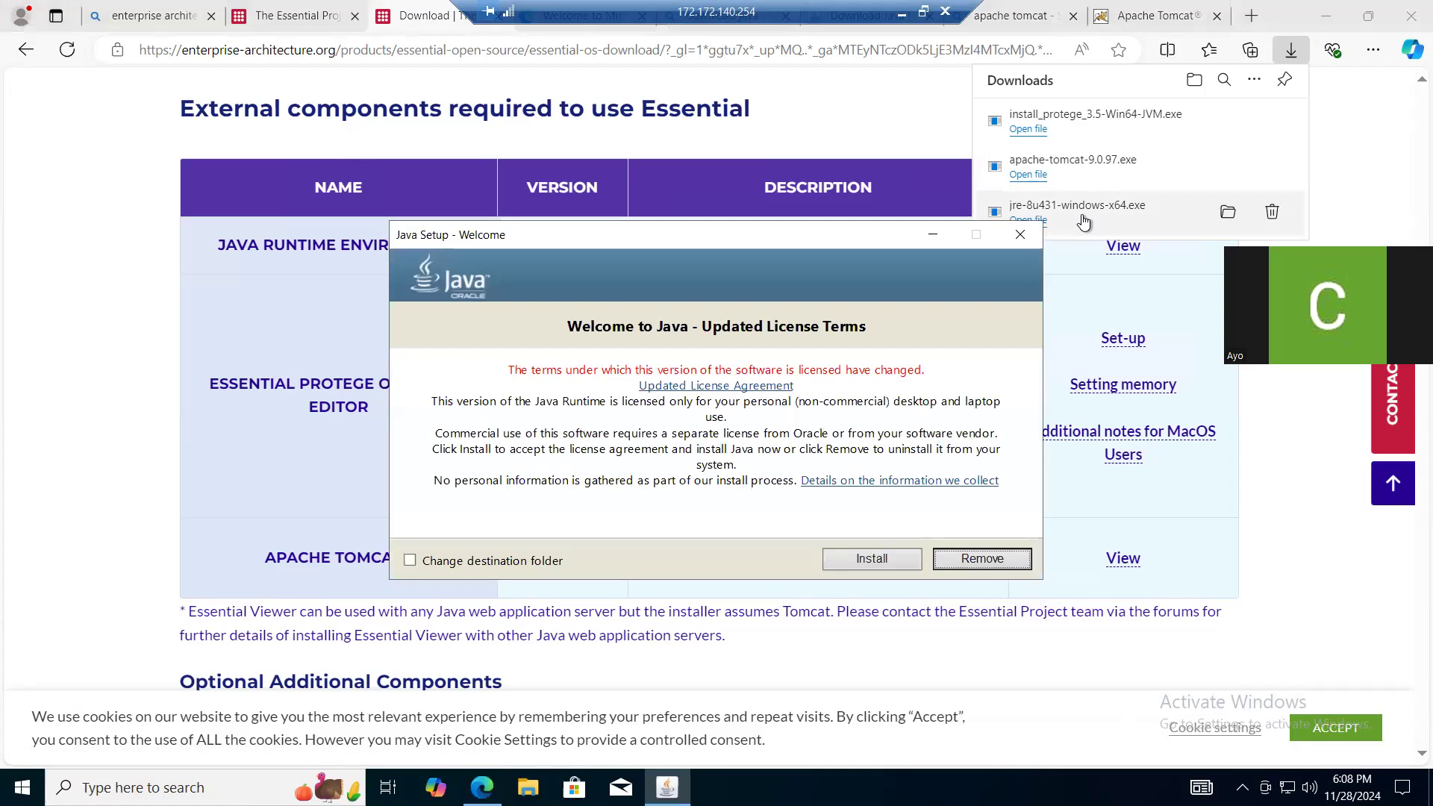
- Install the Java runtime from jre-8u431-windows-x64.exe, accepting the updated licence terms, and close its setup
{"action": "left_click", "coordinate": [859, 563]}
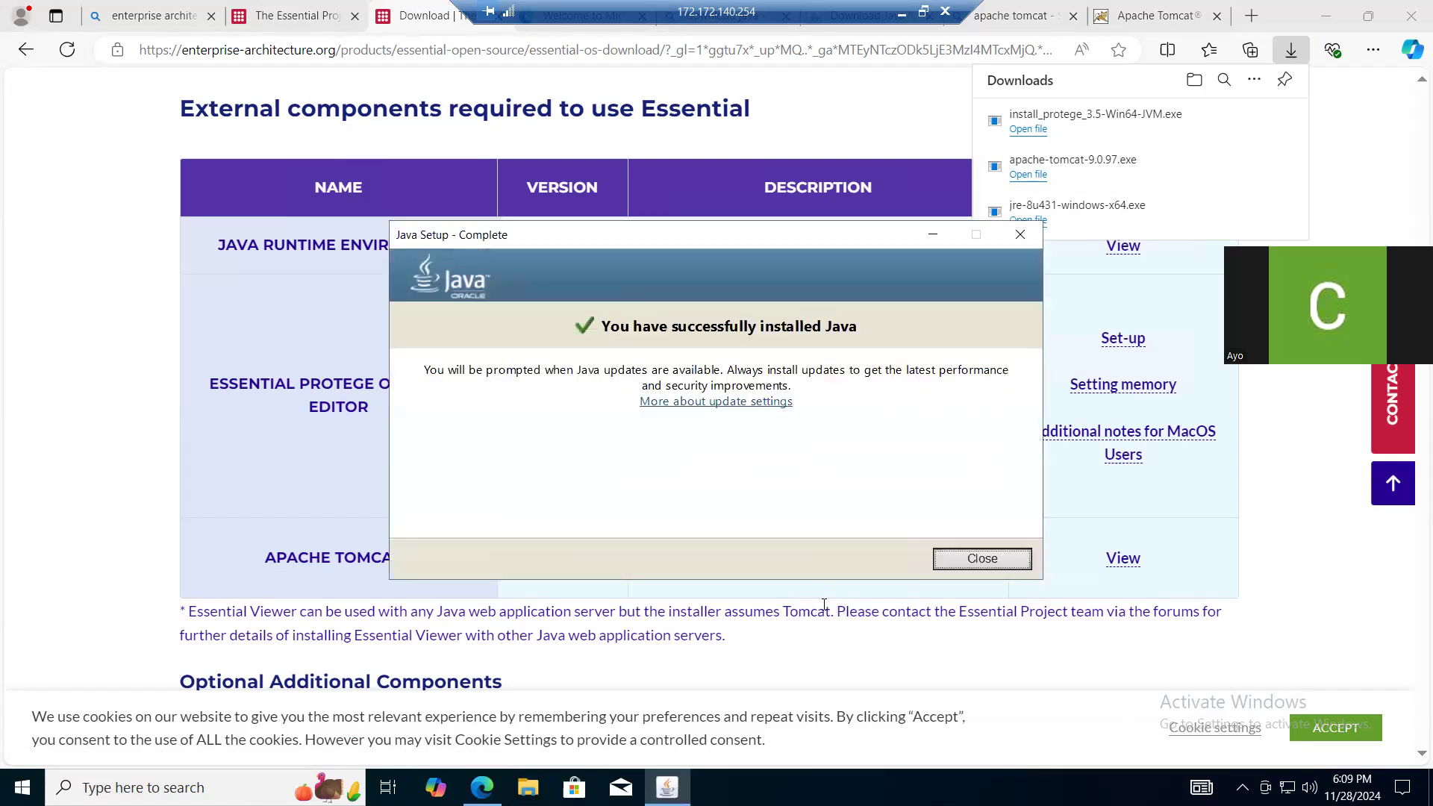
{"action": "left_click", "coordinate": [982, 558]}
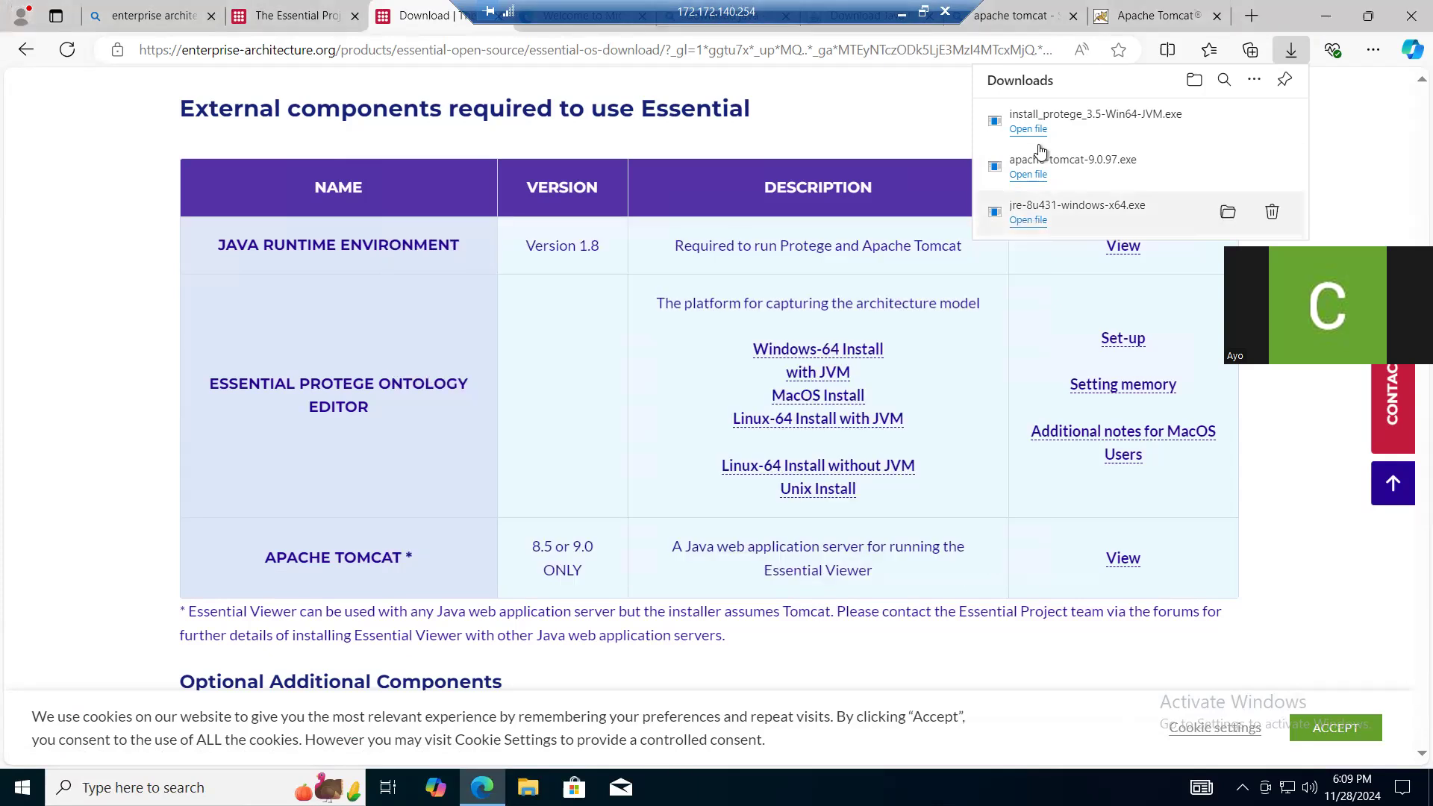
- Install Apache Tomcat 9.0.97 with the Normal component set, connector port 8080, the jre1.8.0_431 path and the default destination folder
{"action": "left_click", "coordinate": [1086, 174]}
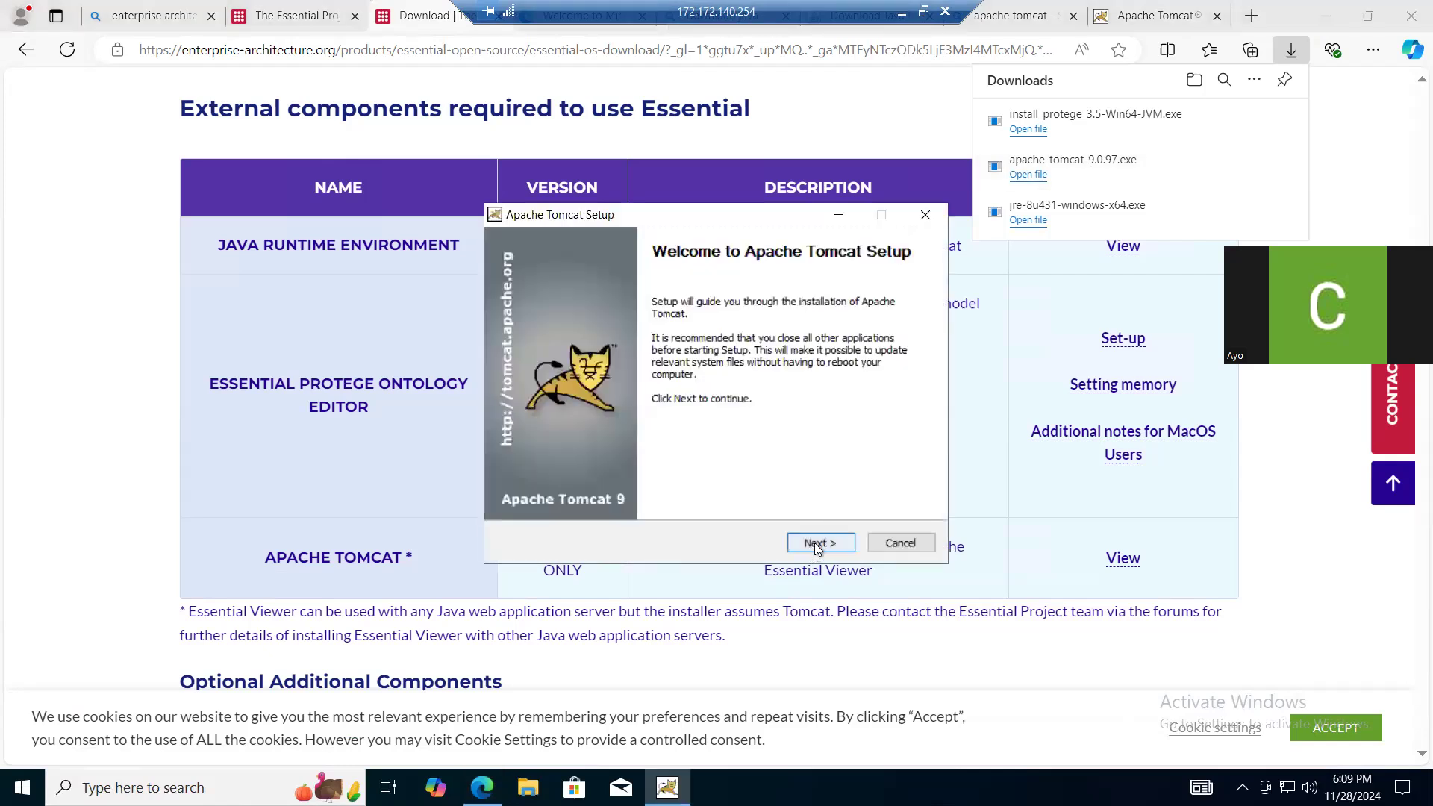
{"action": "left_click", "coordinate": [813, 543]}
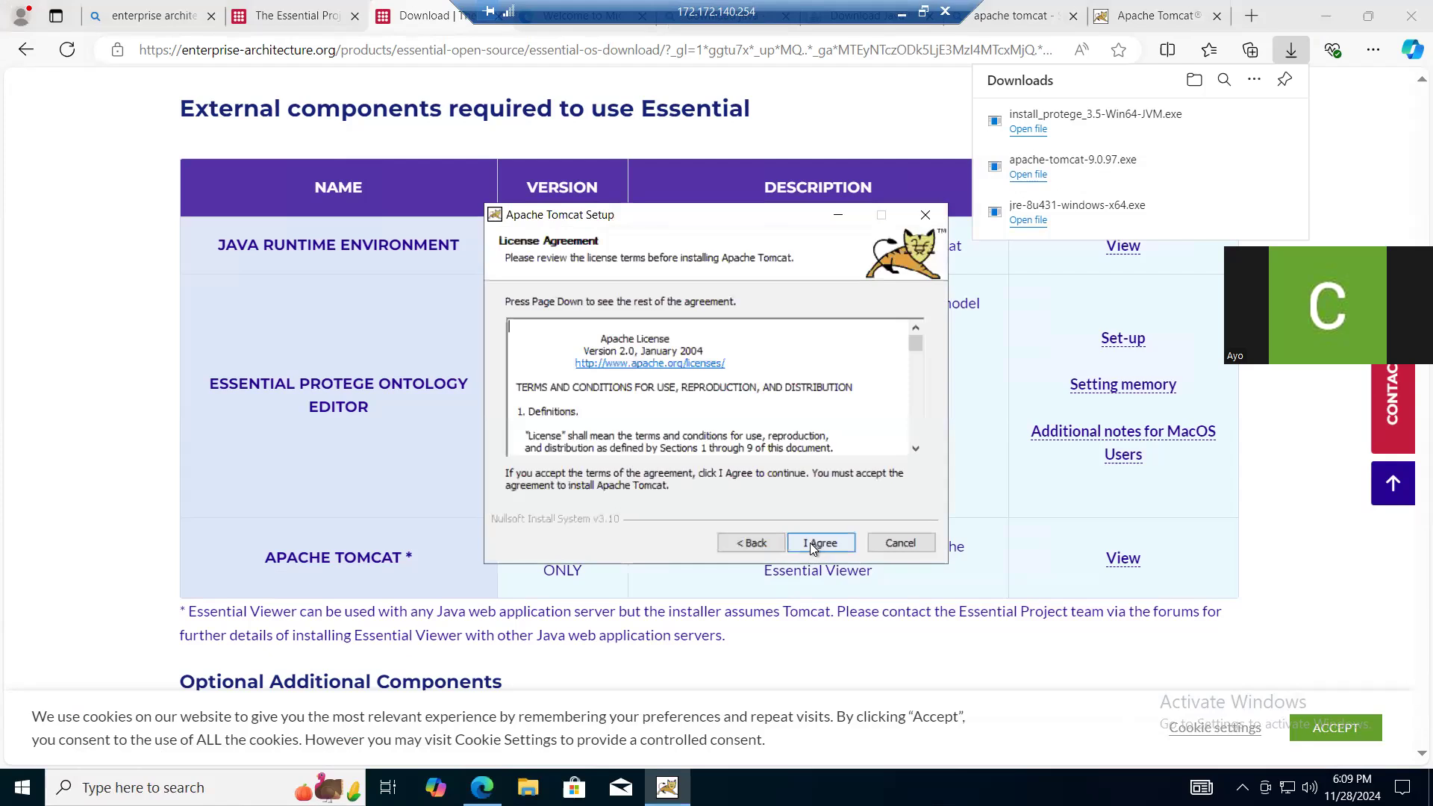
{"action": "left_click", "coordinate": [811, 545]}
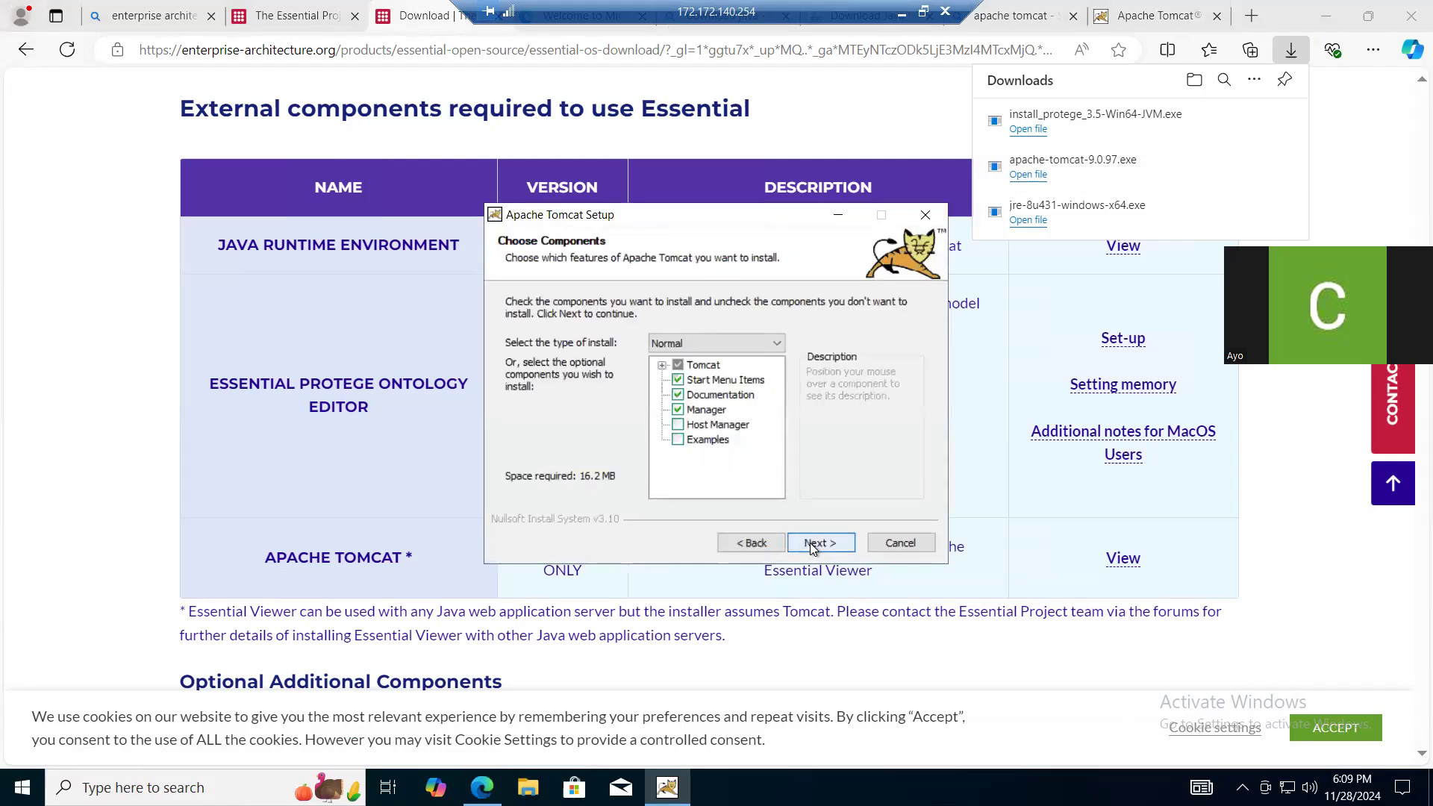
{"action": "left_click", "coordinate": [814, 545]}
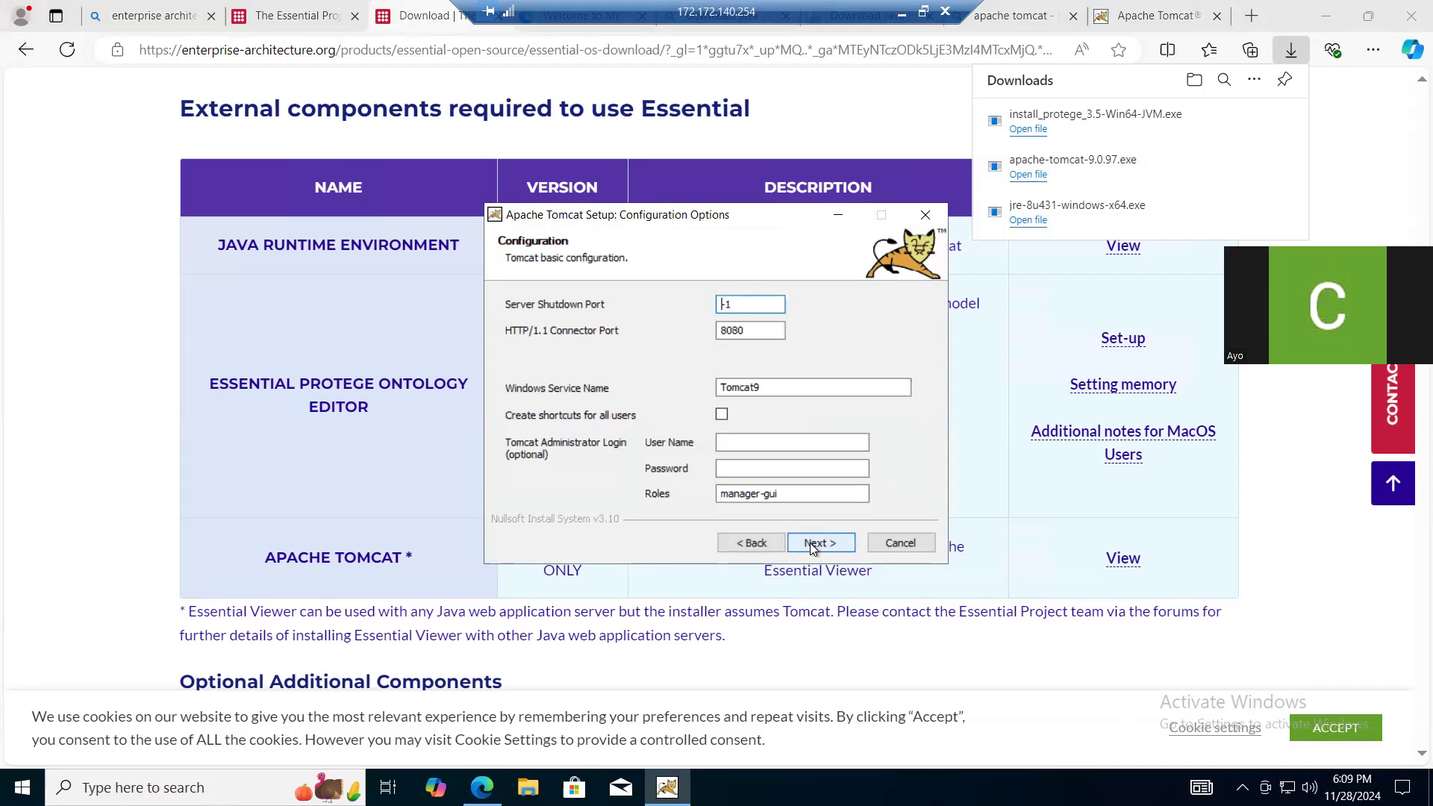
{"action": "left_click", "coordinate": [813, 545]}
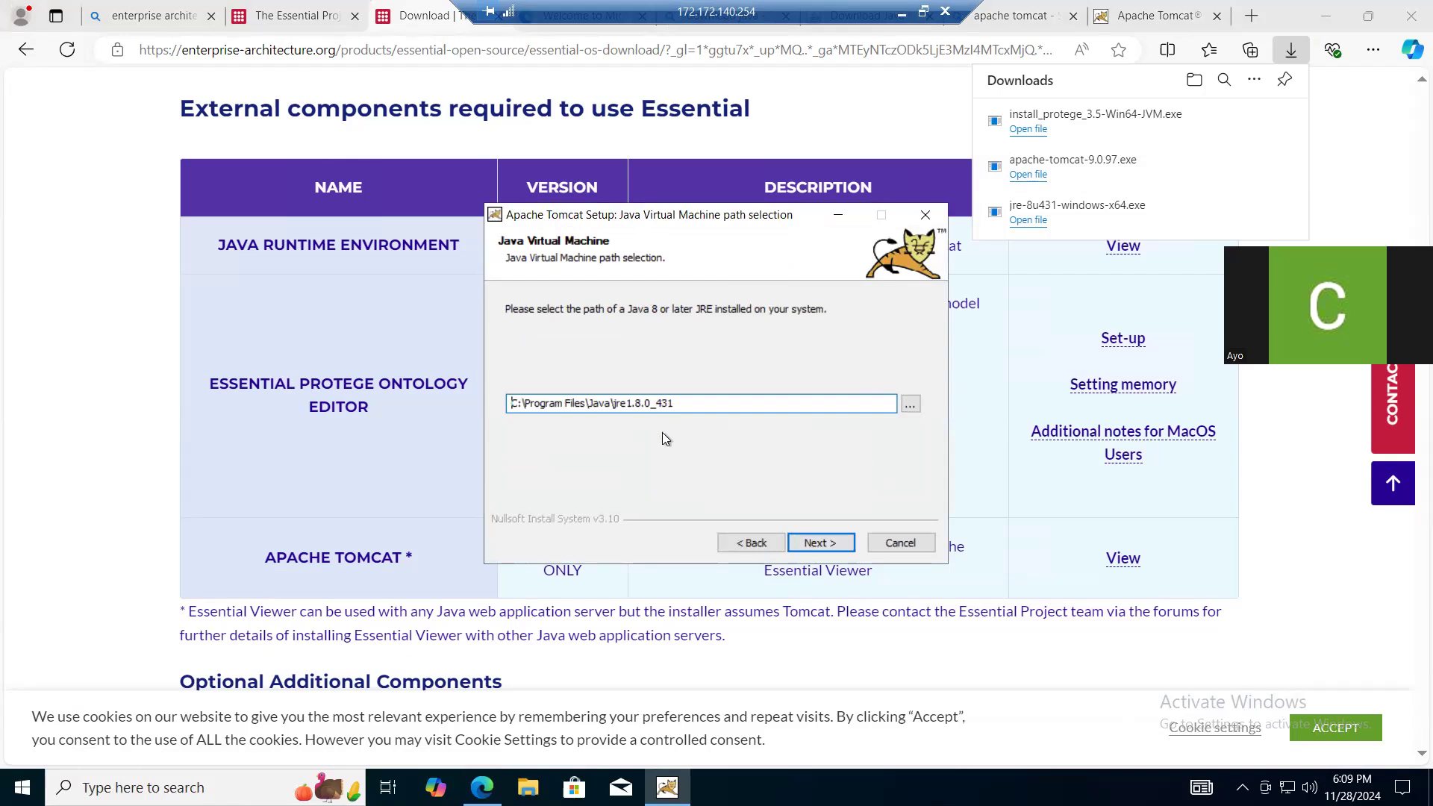
{"action": "left_click", "coordinate": [803, 542]}
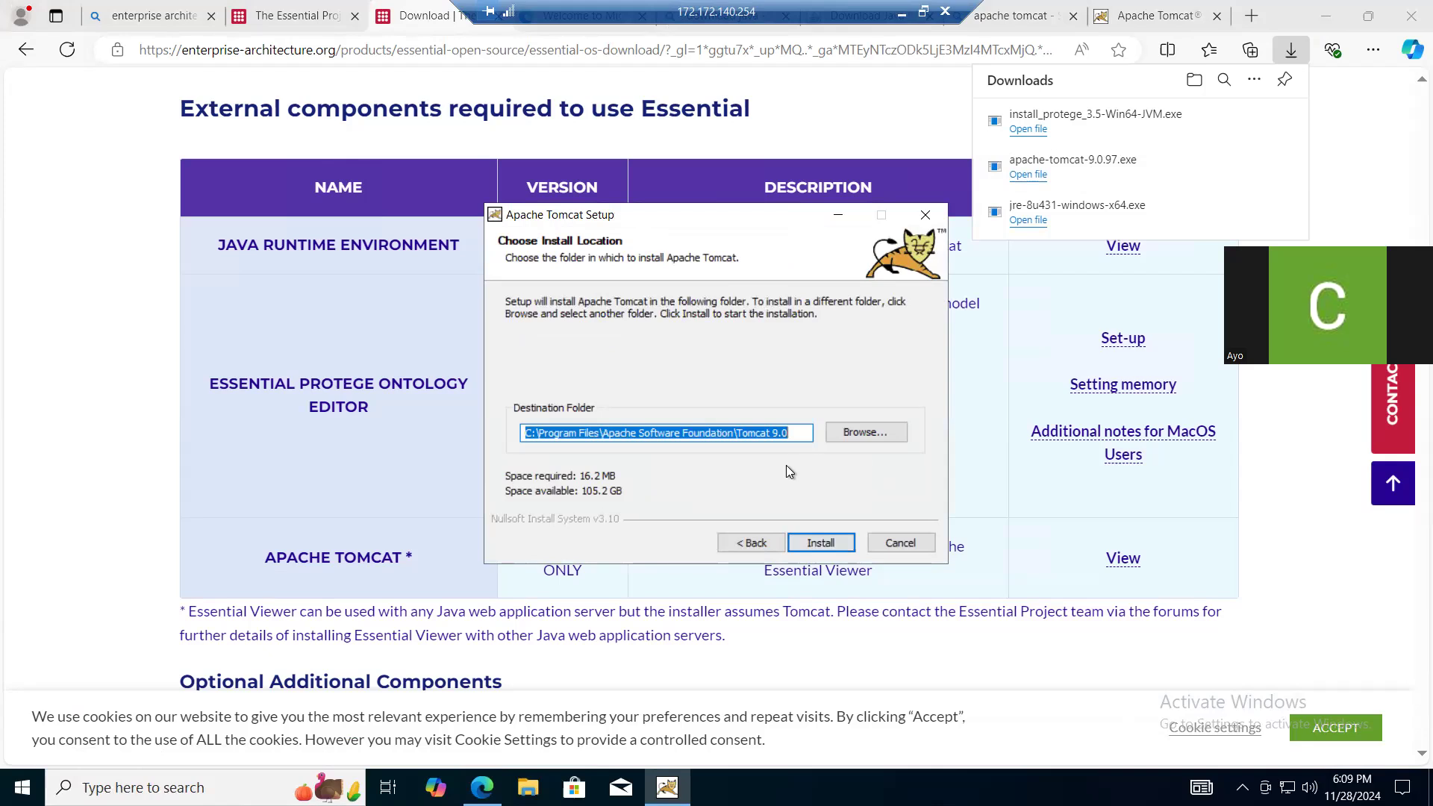
{"action": "left_click", "coordinate": [814, 542]}
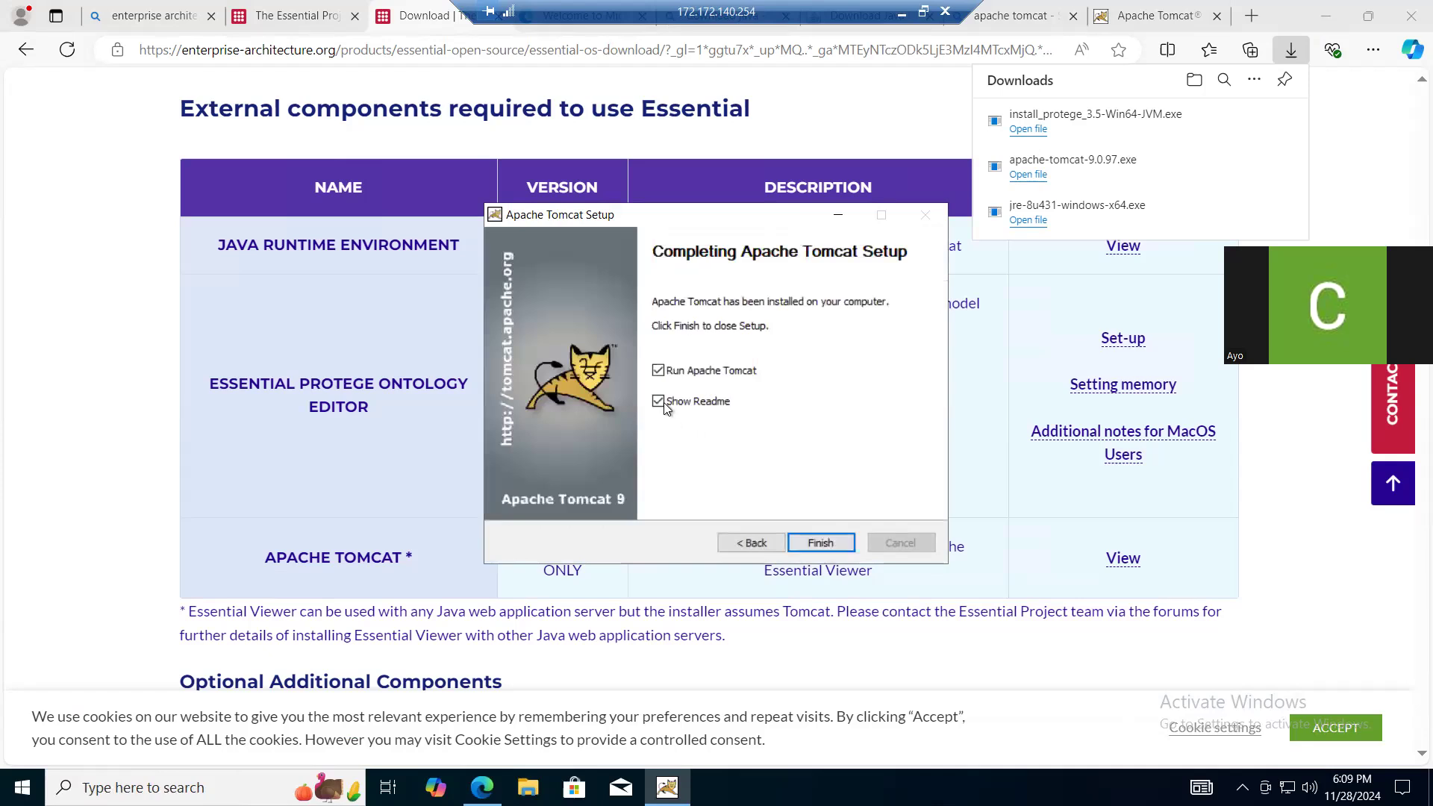
{"action": "left_click", "coordinate": [806, 547]}
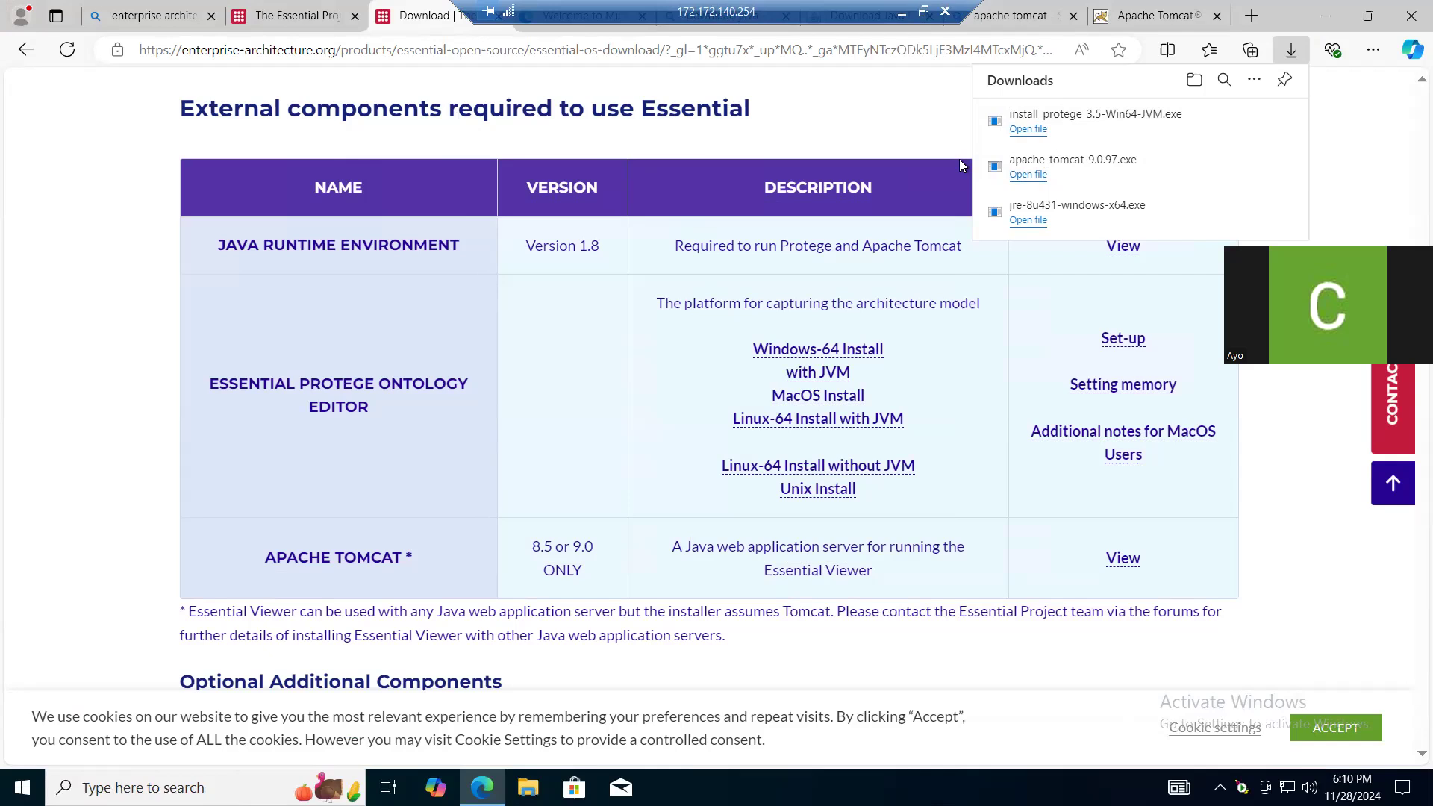
- Download the Widgets 6.7 installer from Essential's core components table and keep the flagged essentialinstallupgrade67.jar file
{"action": "left_click", "coordinate": [48, 512]}
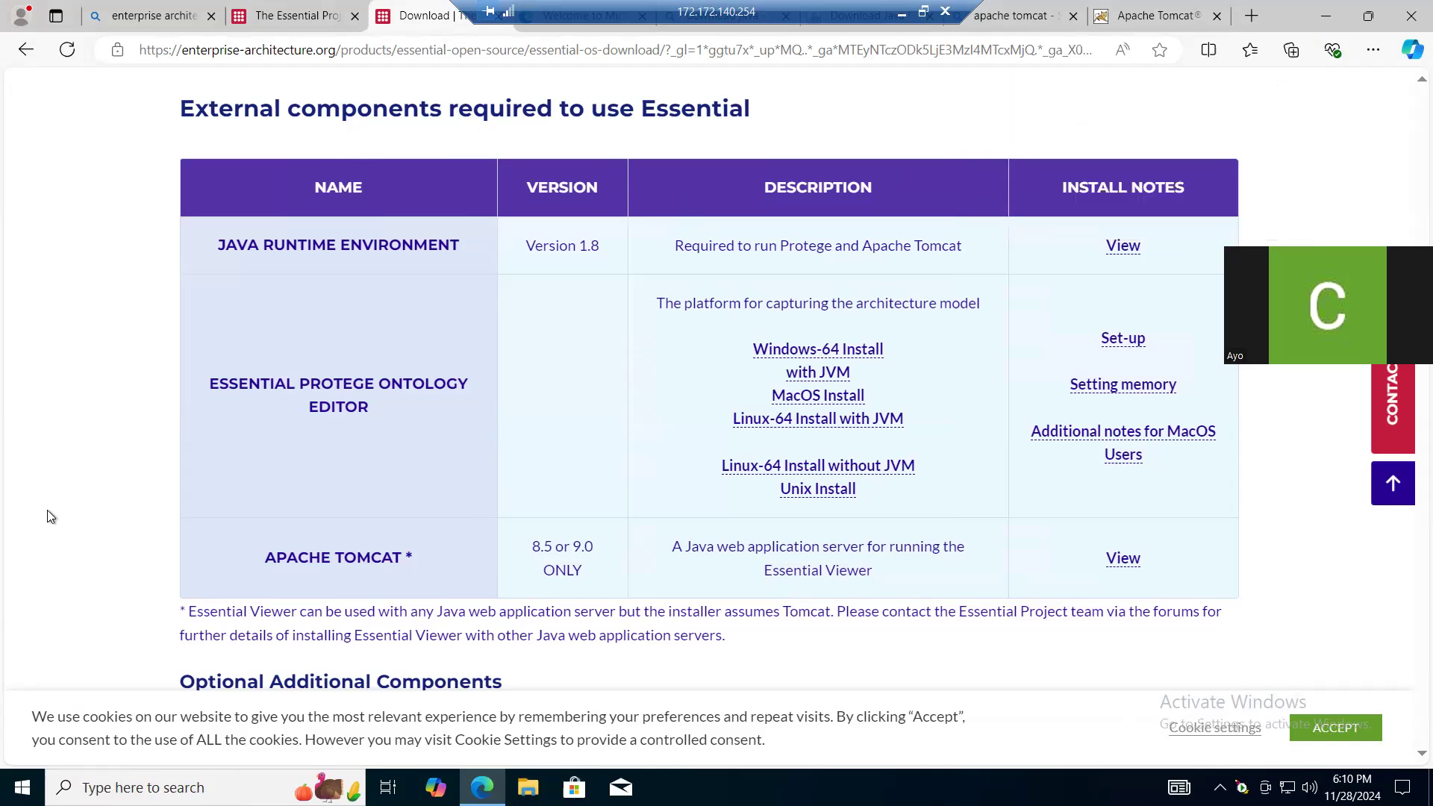
{"action": "scroll", "coordinate": [47, 515], "scroll_direction": "down", "scroll_amount": 2}
{"action": "scroll", "coordinate": [48, 515], "scroll_direction": "down", "scroll_amount": 5}
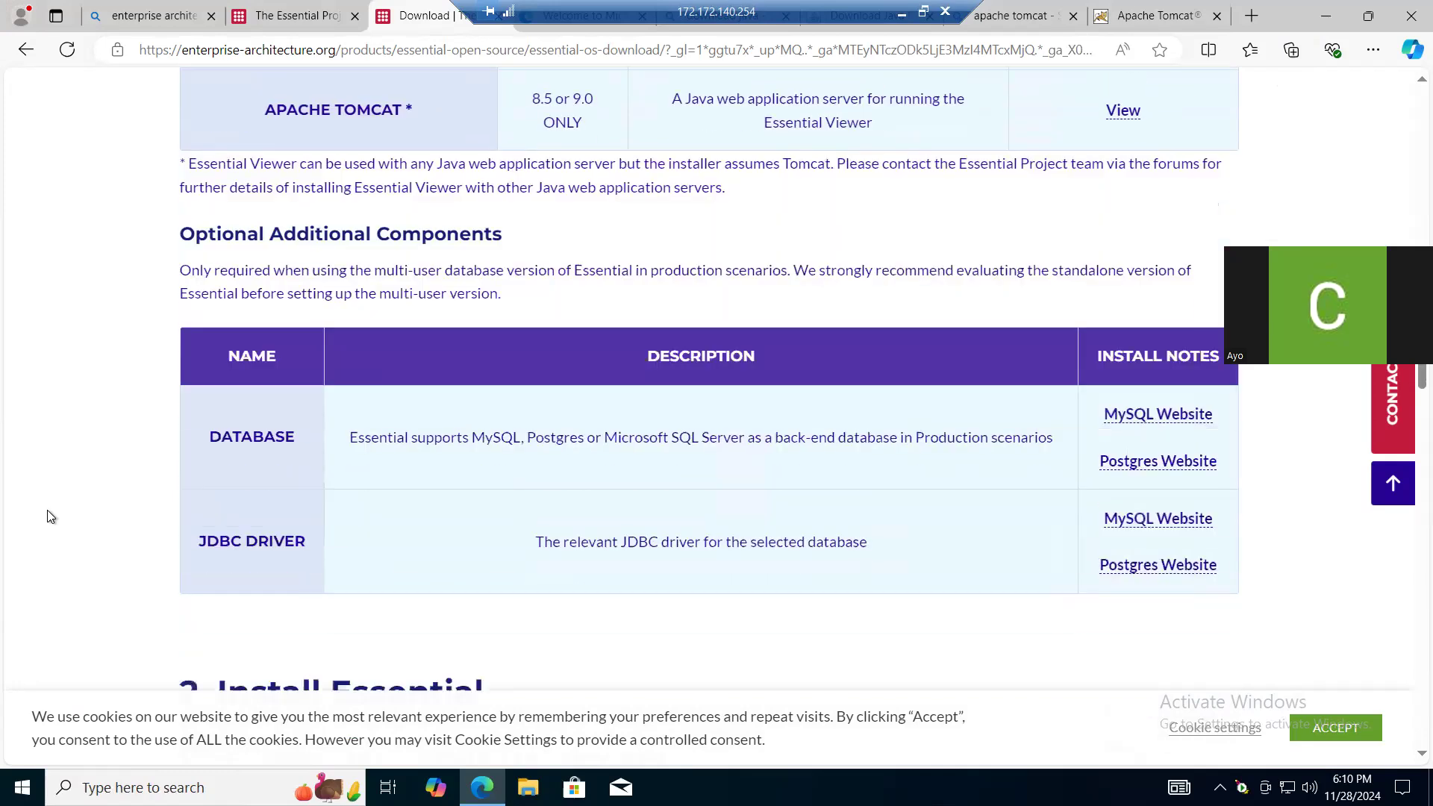
{"action": "scroll", "coordinate": [48, 515], "scroll_direction": "up", "scroll_amount": 1}
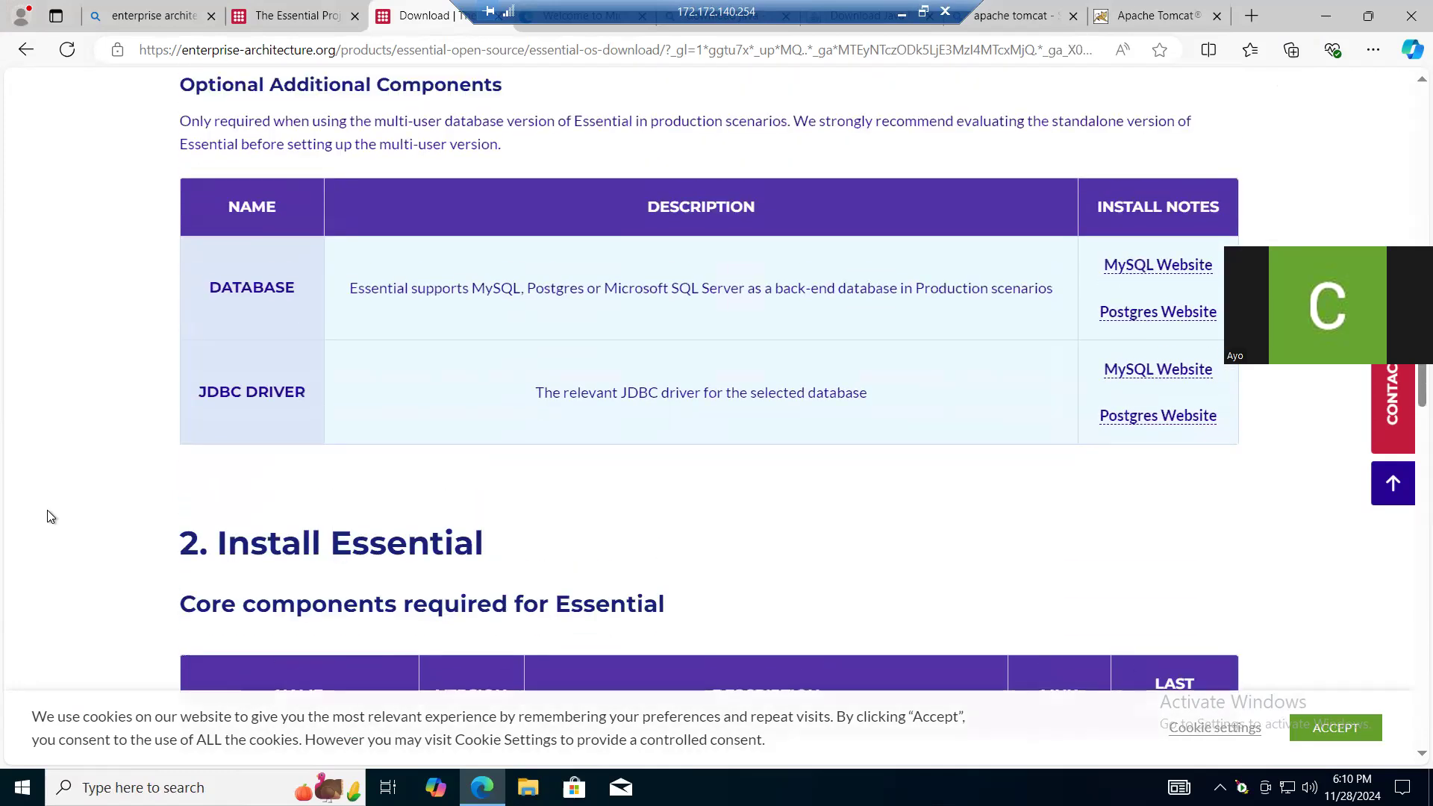
{"action": "scroll", "coordinate": [50, 515], "scroll_direction": "down", "scroll_amount": 1}
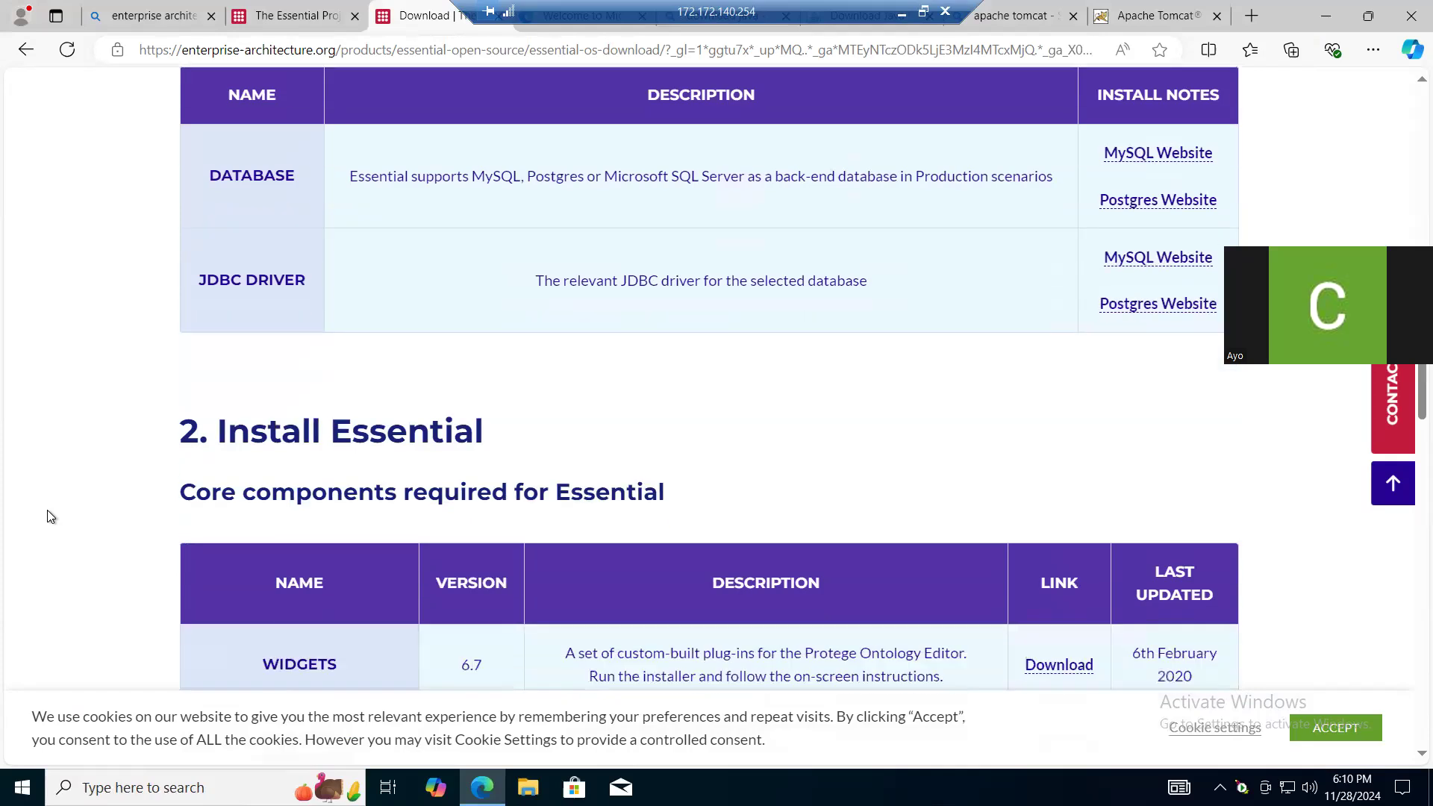
{"action": "scroll", "coordinate": [51, 516], "scroll_direction": "down", "scroll_amount": 4}
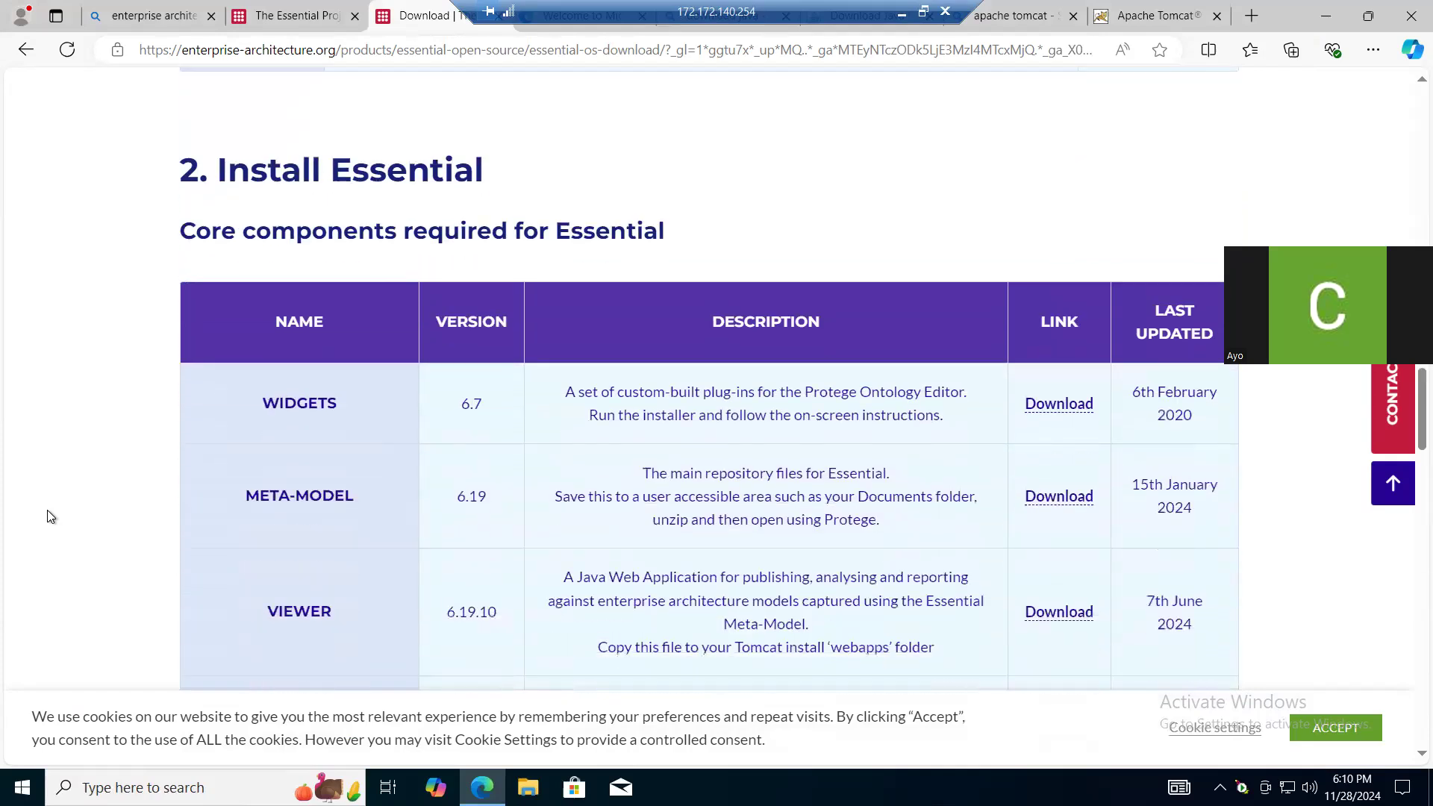
{"action": "scroll", "coordinate": [51, 517], "scroll_direction": "down", "scroll_amount": 2}
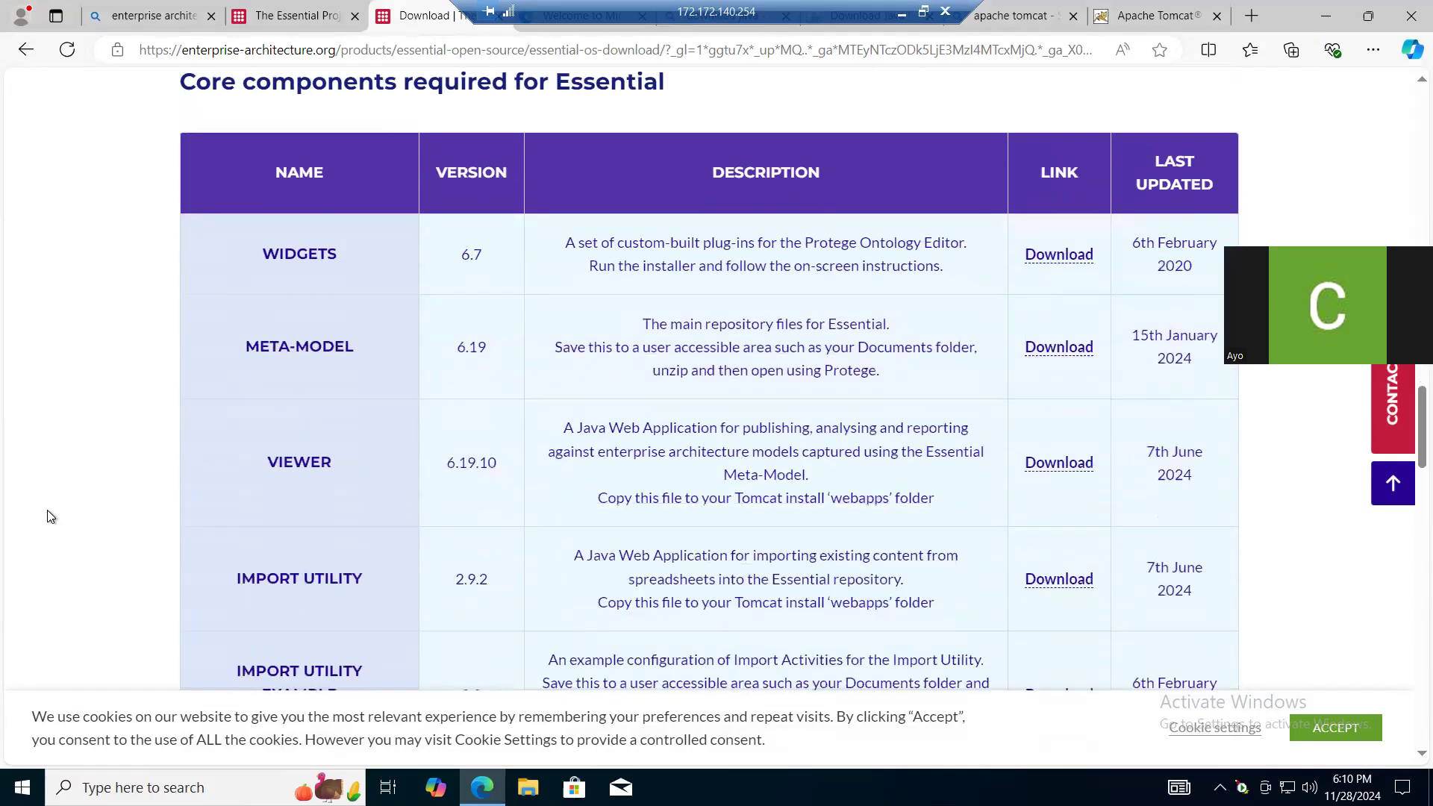
{"action": "scroll", "coordinate": [51, 516], "scroll_direction": "down", "scroll_amount": 1}
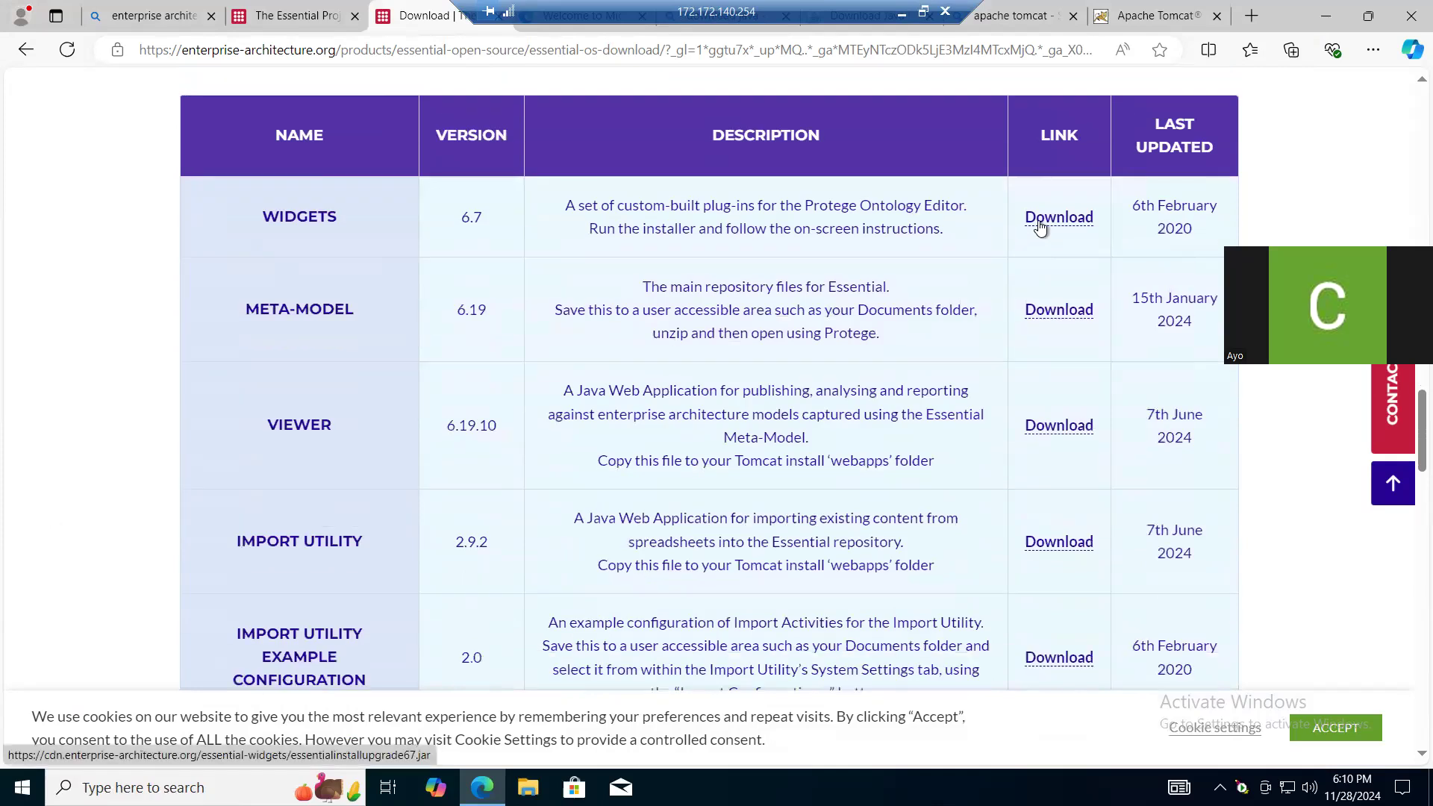
{"action": "scroll", "coordinate": [1040, 224], "scroll_direction": "up", "scroll_amount": 2}
{"action": "scroll", "coordinate": [1040, 224], "scroll_direction": "down", "scroll_amount": 2}
{"action": "left_click", "coordinate": [1057, 217]}
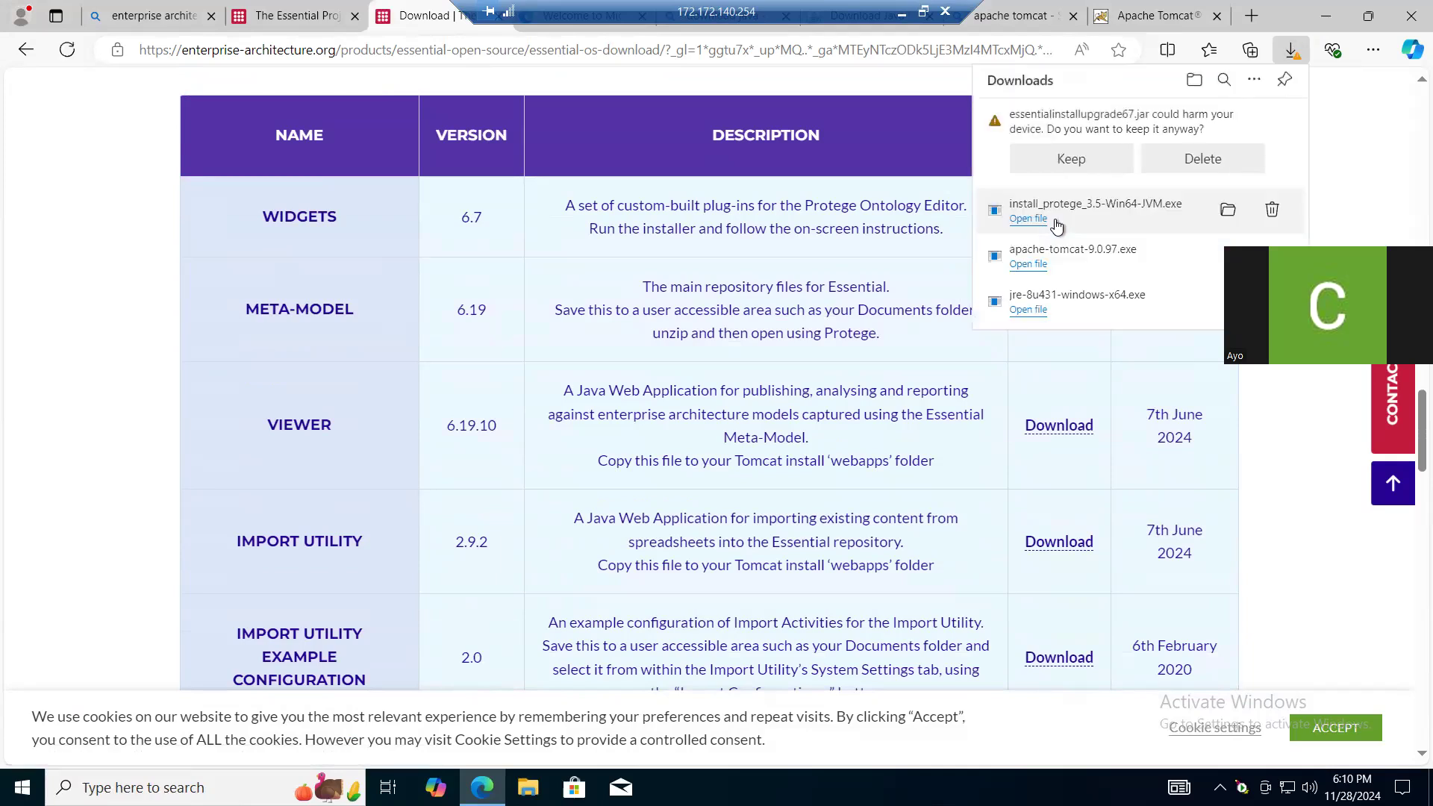
{"action": "left_click", "coordinate": [1094, 162]}
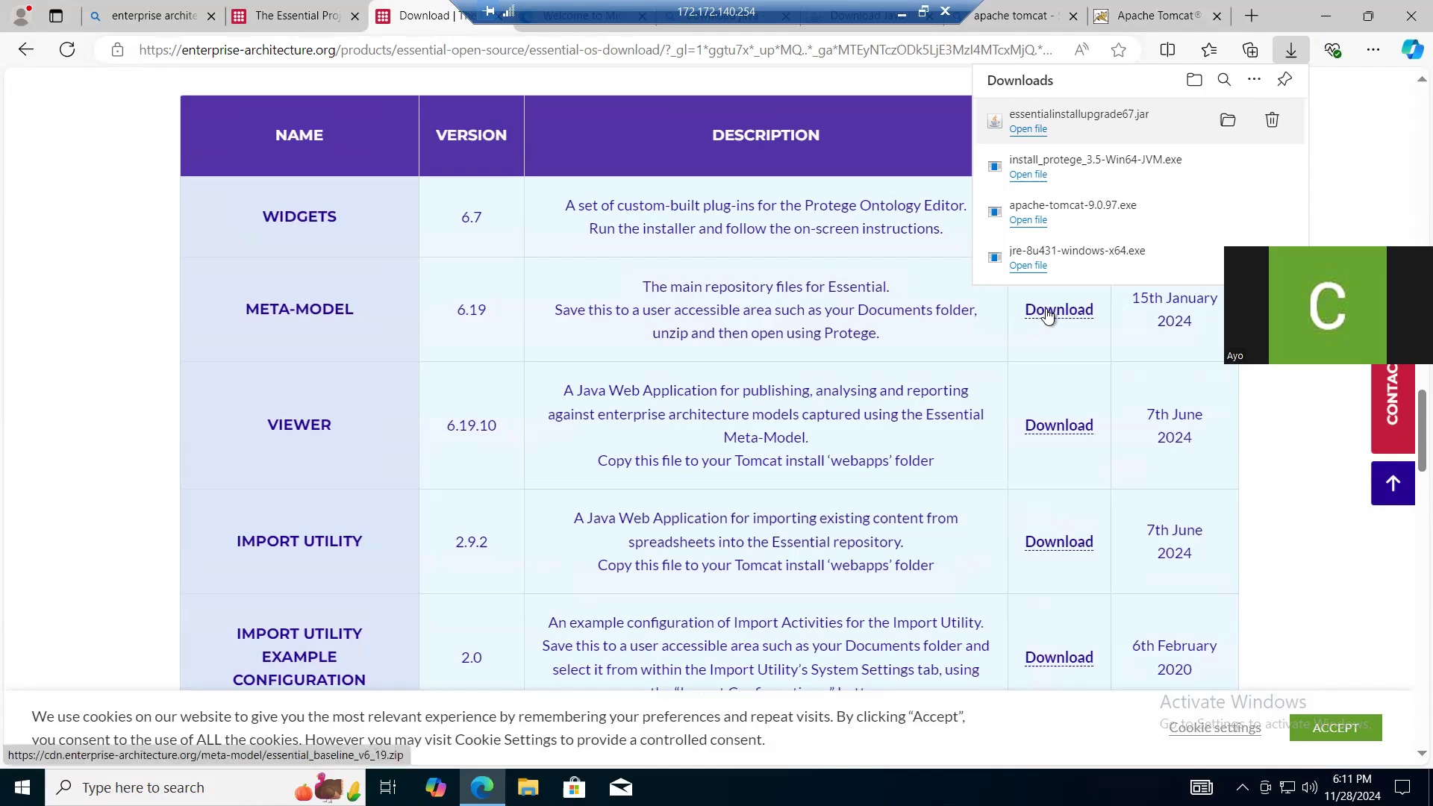
- Download the Viewer 6.19.10 web application from Essential's core components table
{"action": "left_click", "coordinate": [1044, 433]}
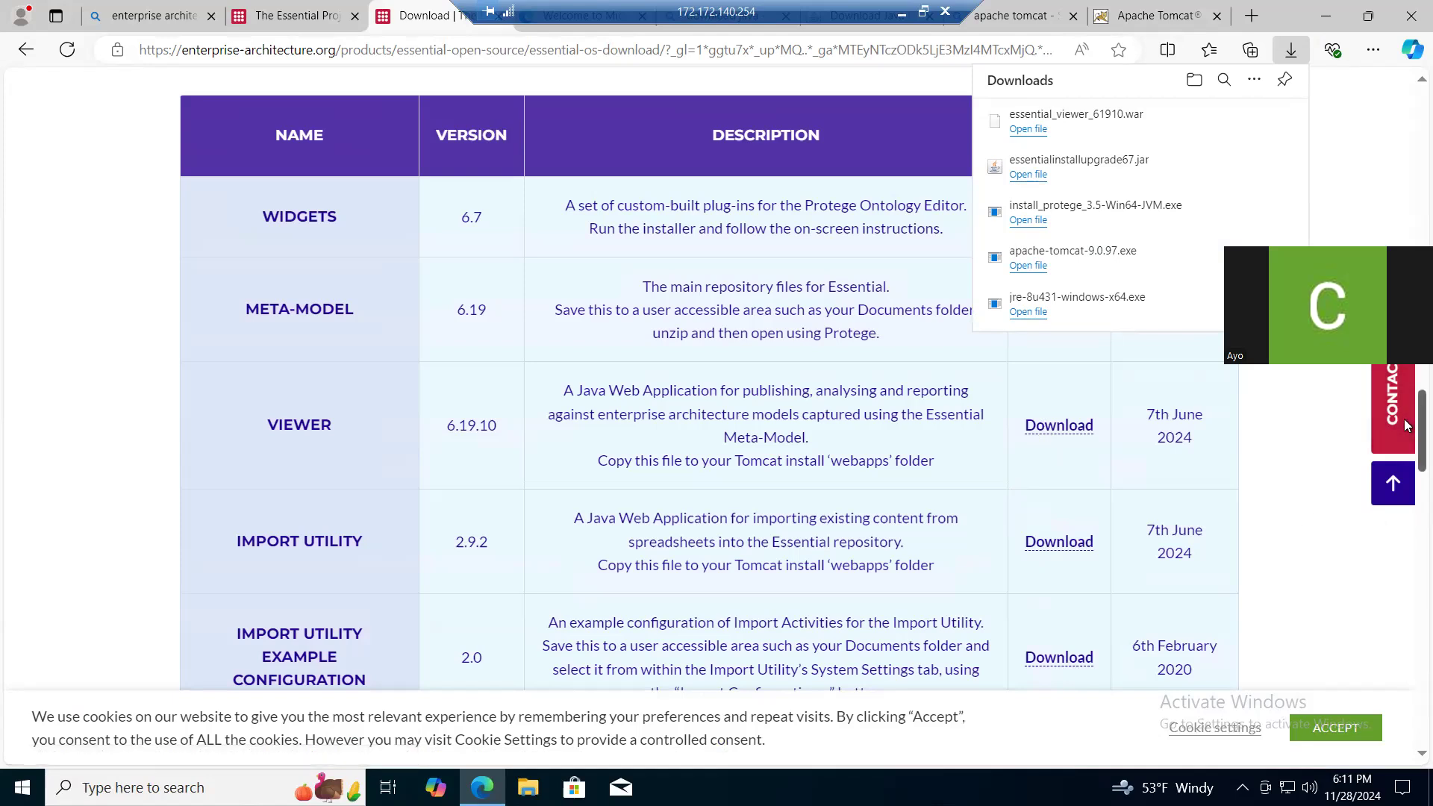
{"action": "scroll", "coordinate": [1405, 423], "scroll_direction": "down", "scroll_amount": 8}
{"action": "left_click_drag", "start_coordinate": [1404, 489], "coordinate": [1404, 182]}
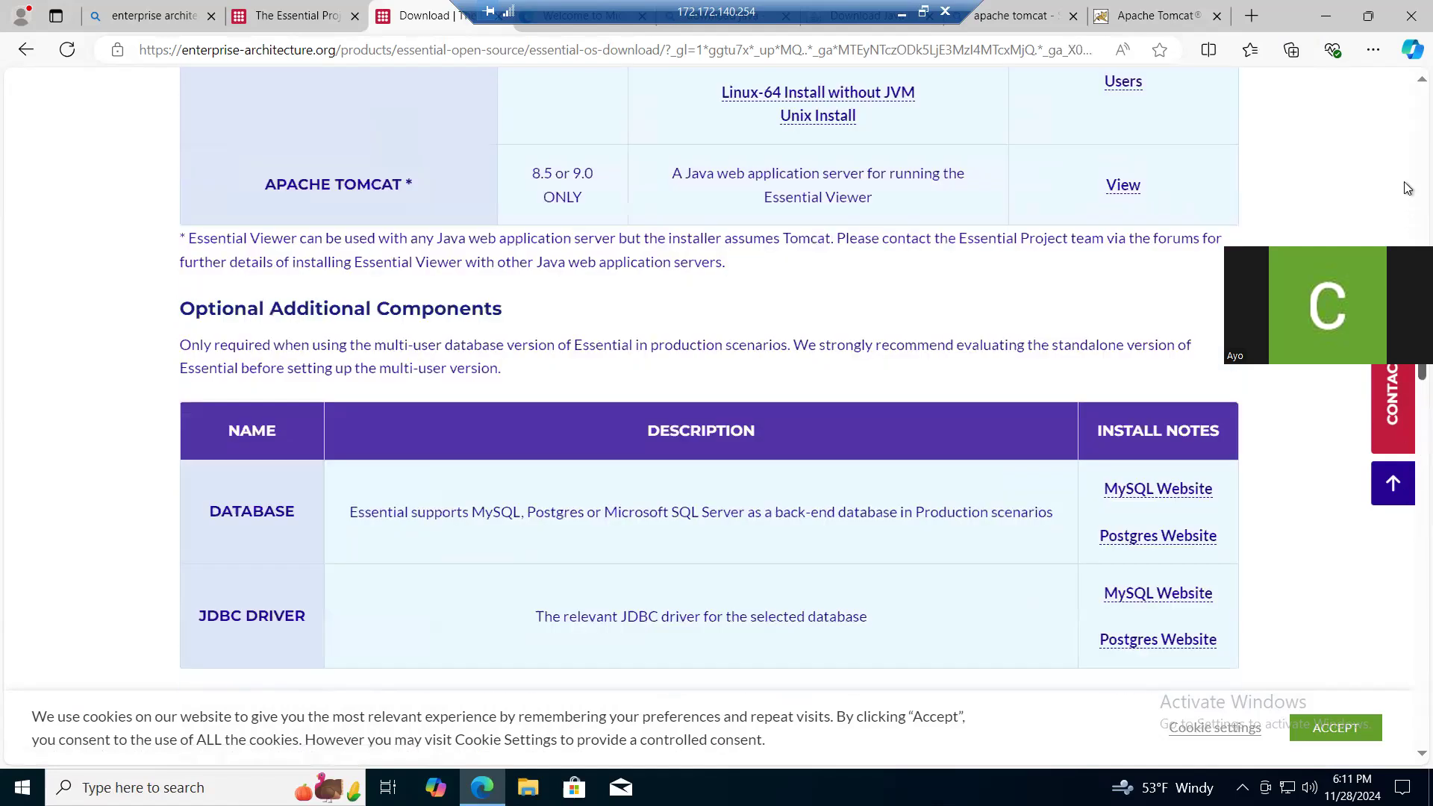
{"action": "scroll", "coordinate": [1404, 181], "scroll_direction": "up", "scroll_amount": 10}
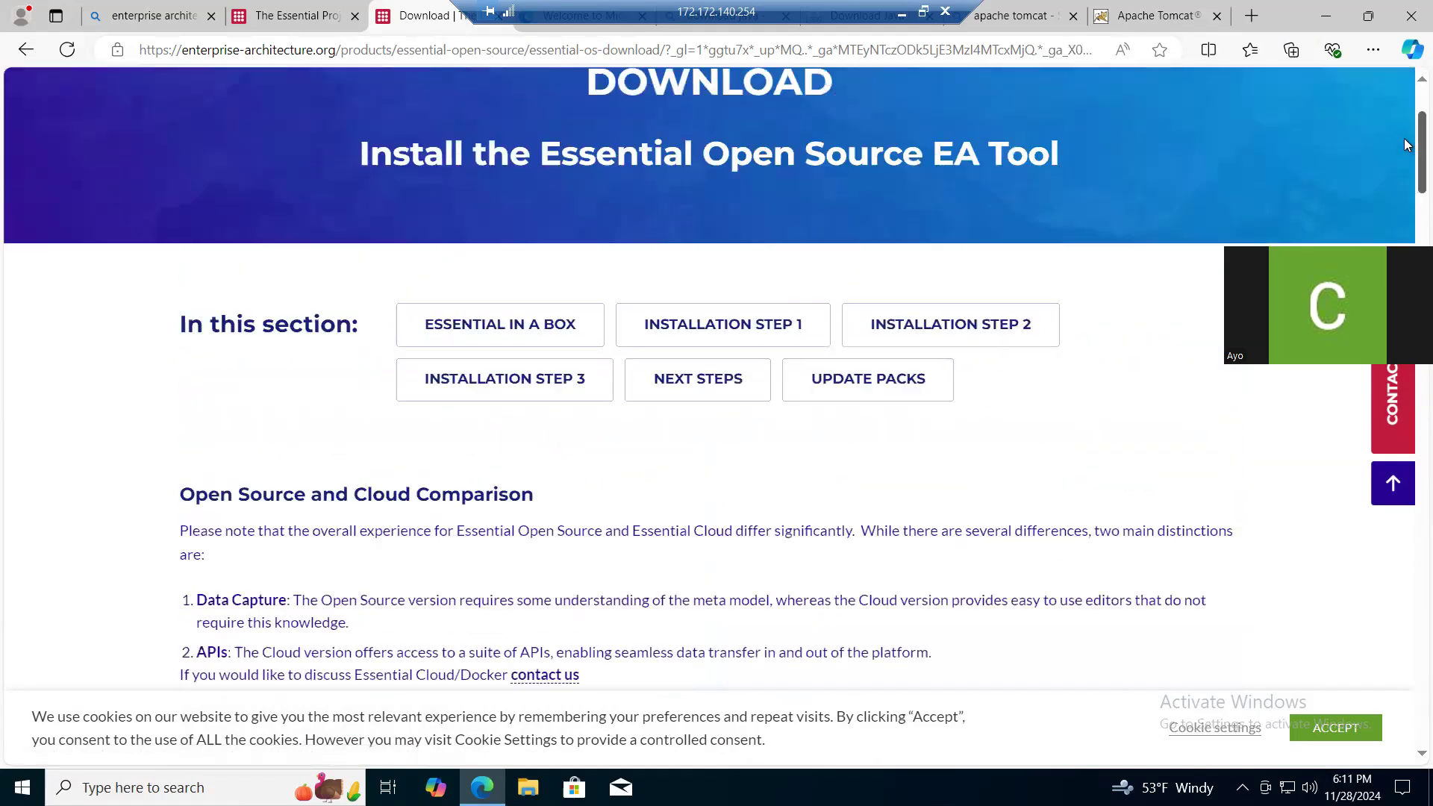
- Show the browser's downloads, launch install_protege_3.5-Win64-JVM.exe and bring the Protege 3.5 installer to the front
{"action": "left_click", "coordinate": [1373, 49]}
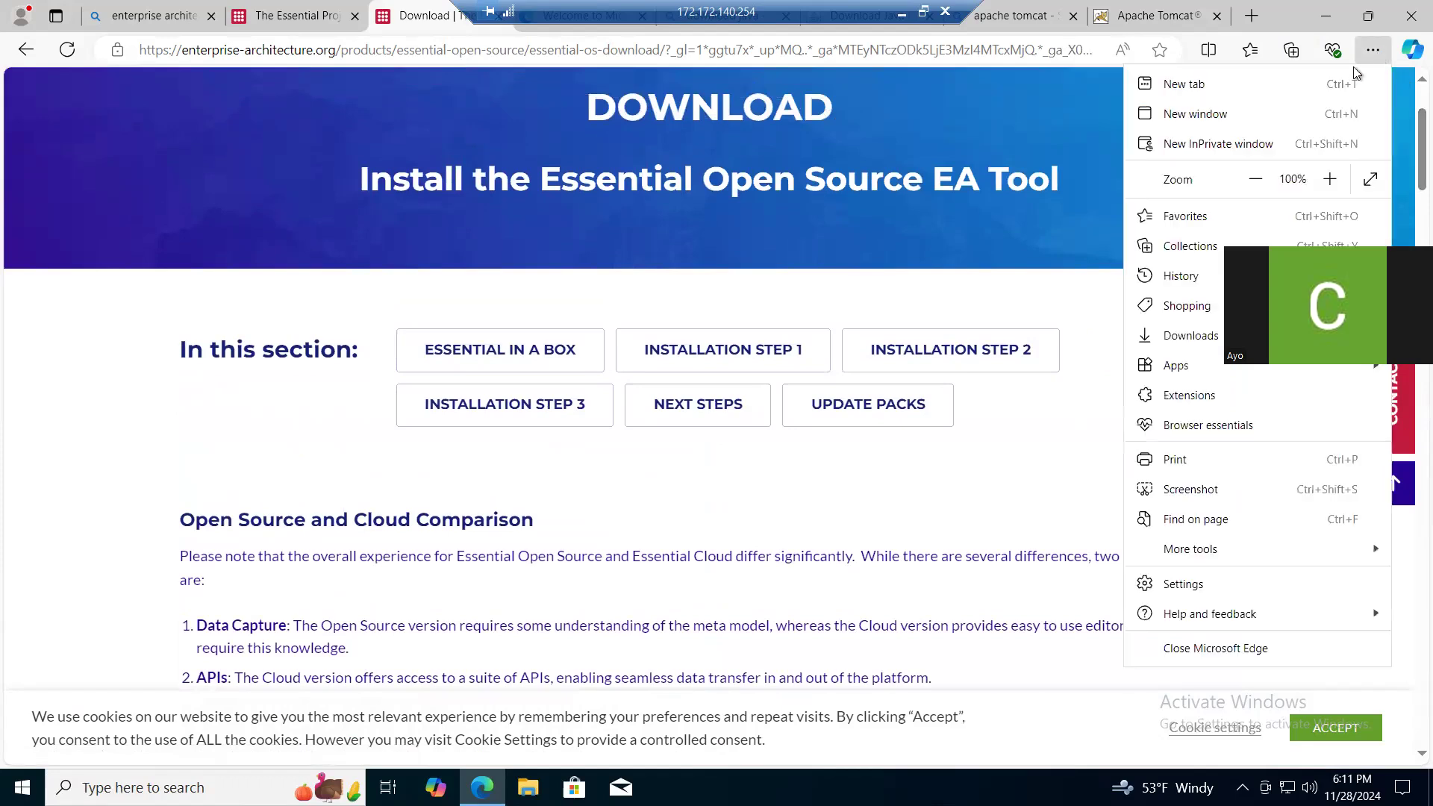
{"action": "left_click", "coordinate": [1188, 336]}
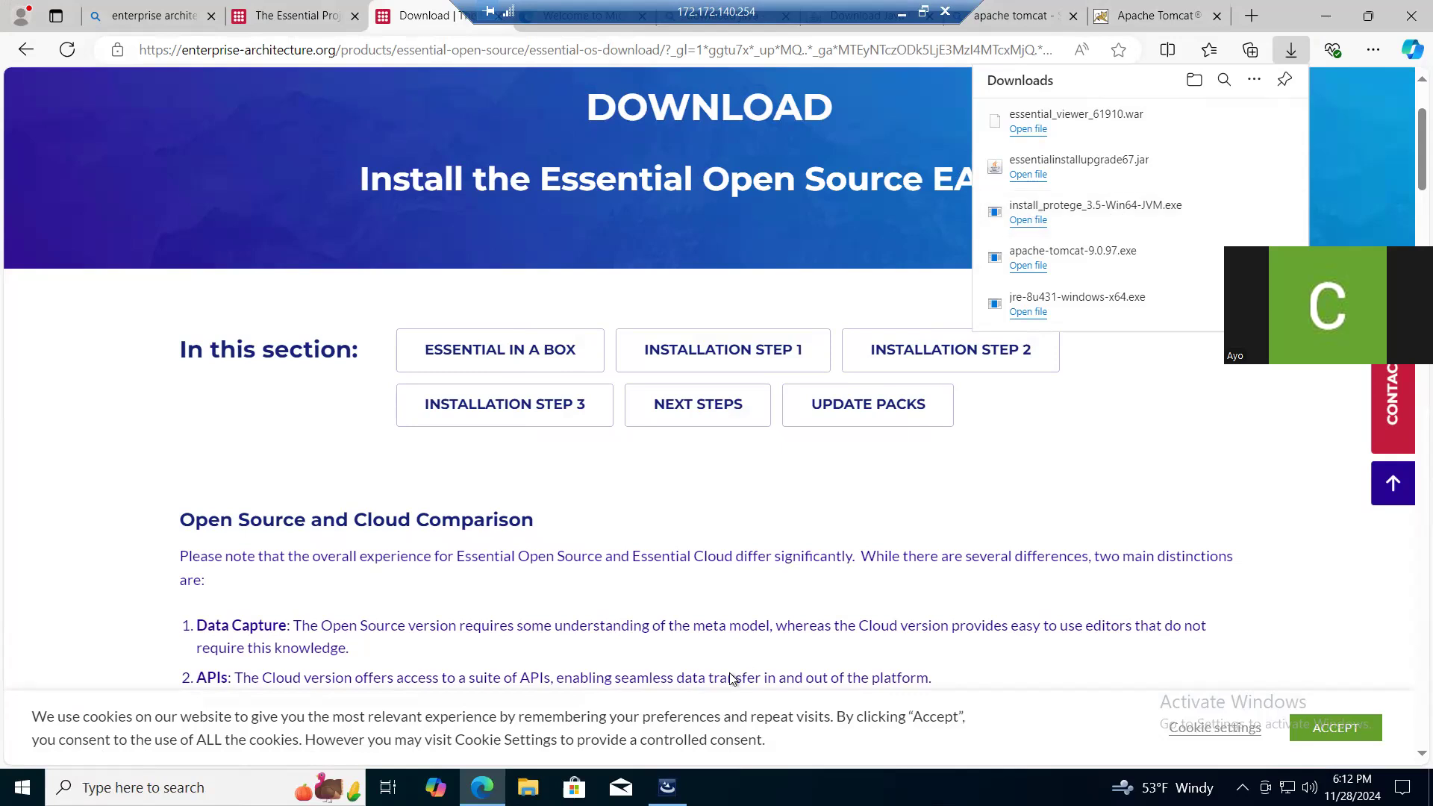
{"action": "mouse_move", "coordinate": [667, 787]}
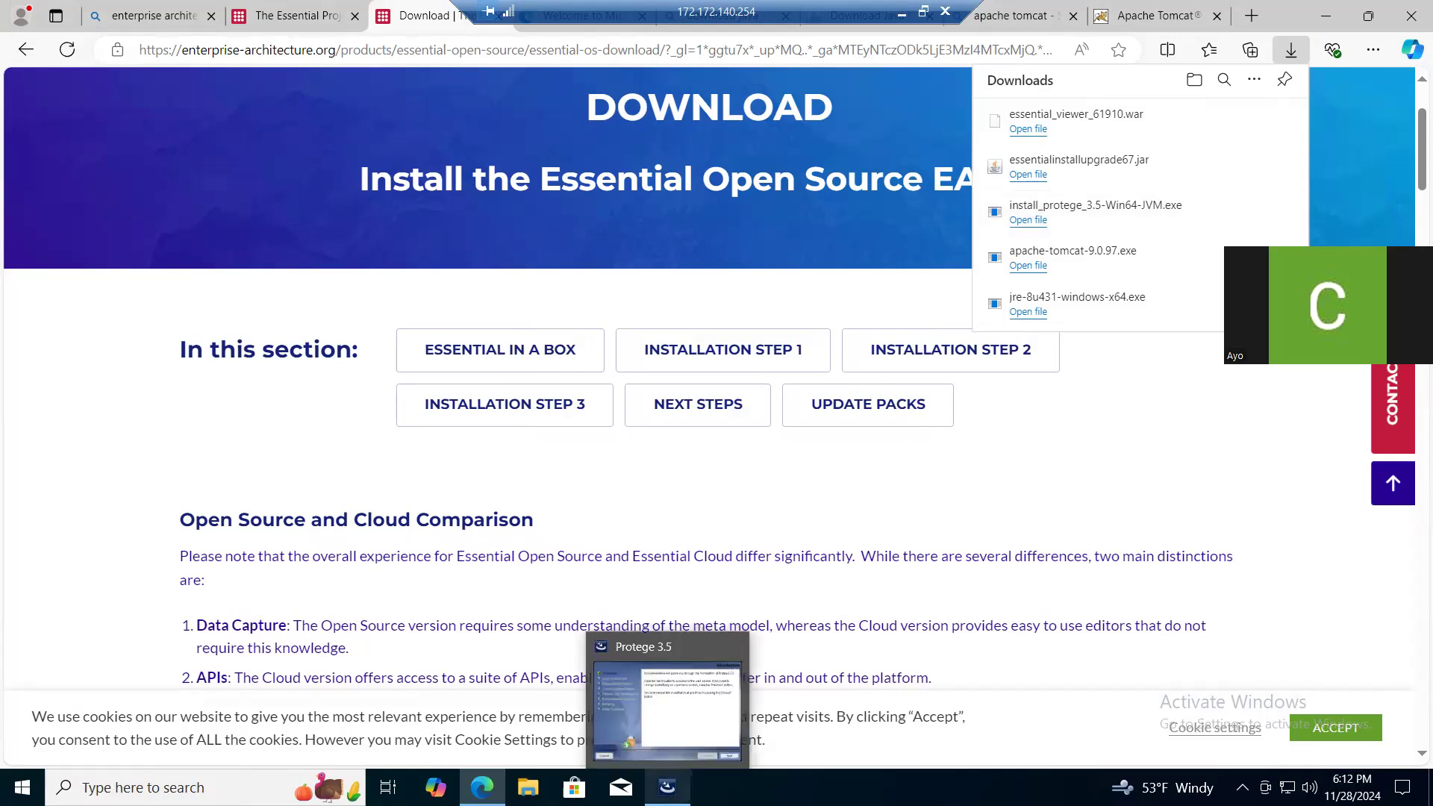
{"action": "left_click", "coordinate": [668, 709]}
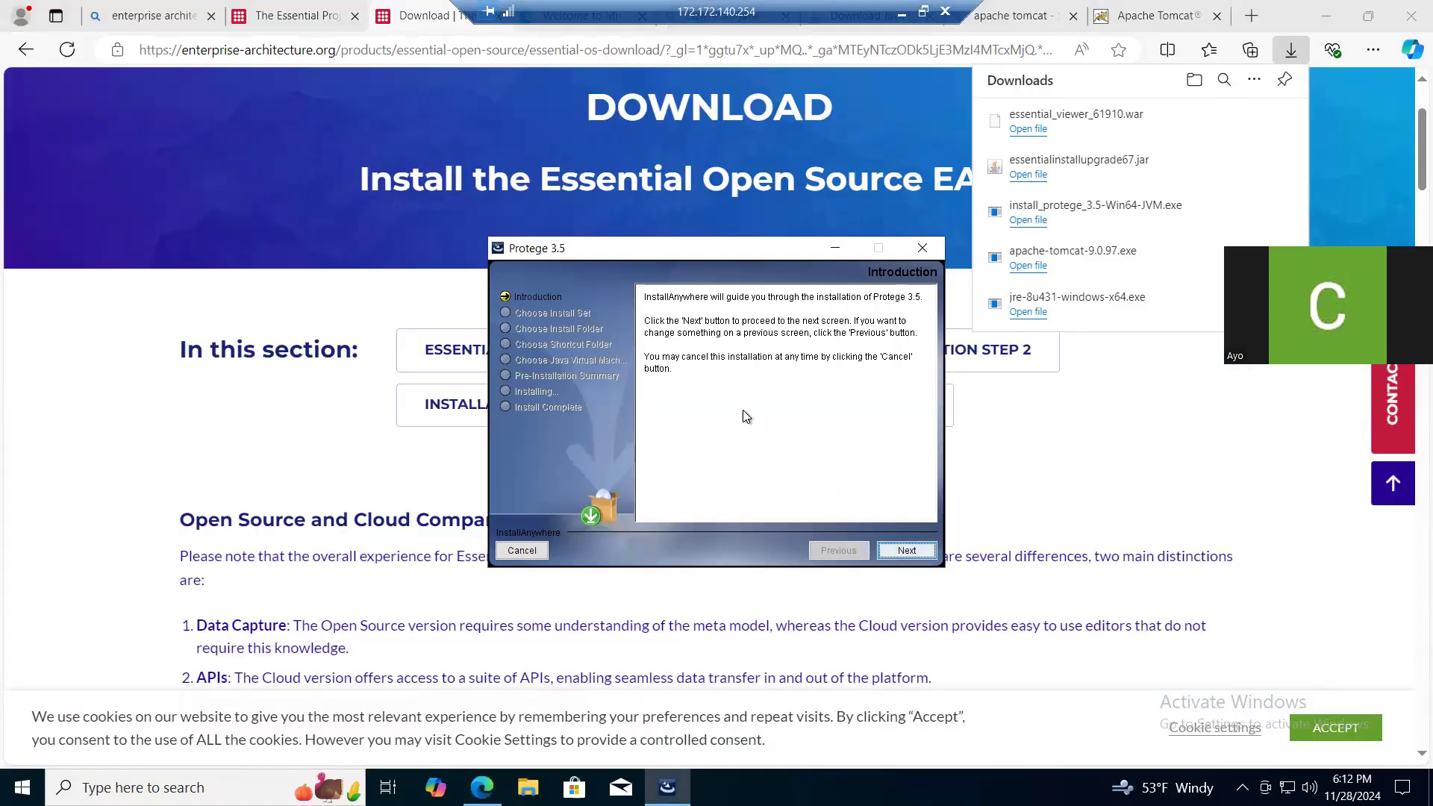
- Install Protege 3.5 in C:\Program Files\Protege_3.5 with a new Protege_3.5 program group and the already installed jre1.8.0_431 Java VM
{"action": "left_click", "coordinate": [897, 553]}
{"action": "left_click", "coordinate": [905, 550]}
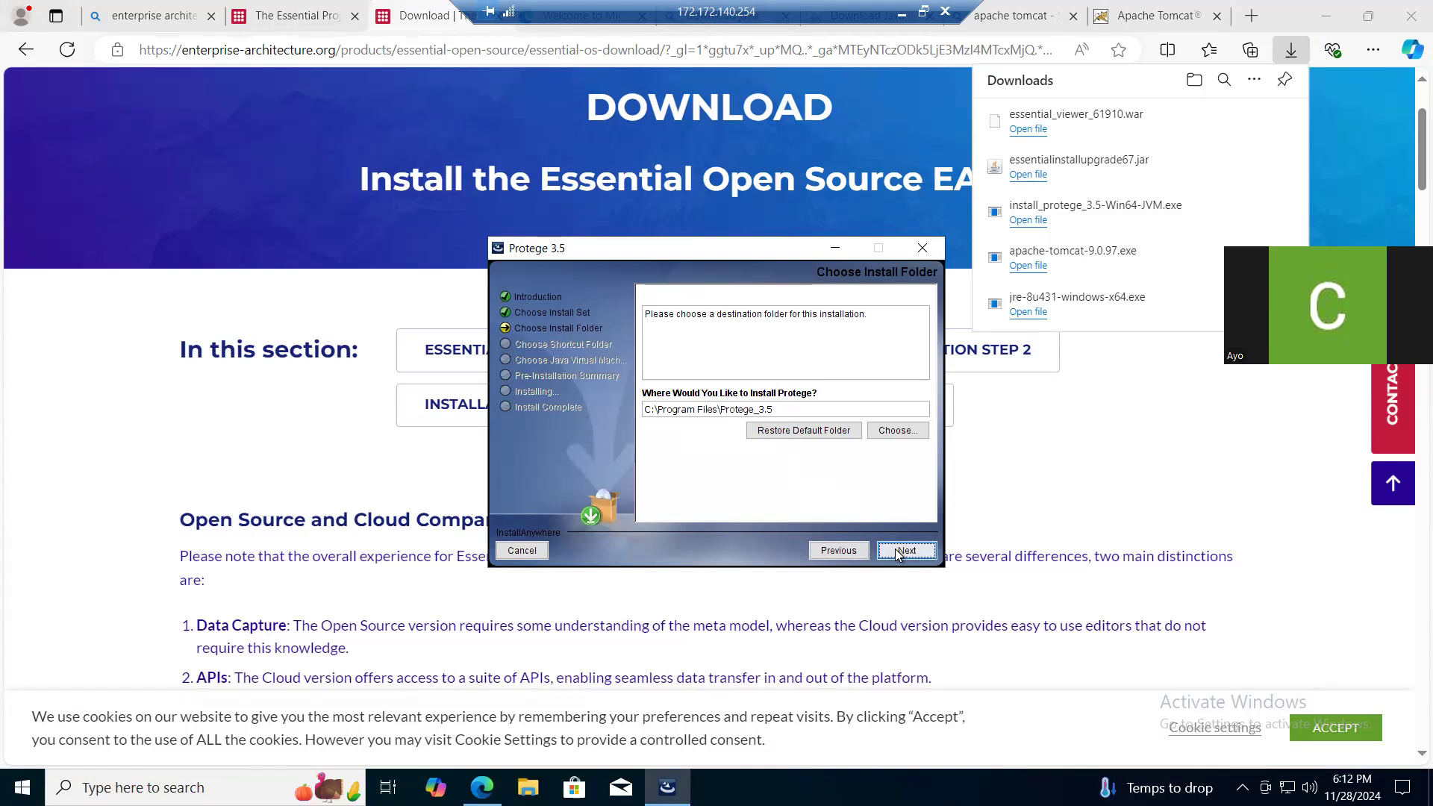
{"action": "left_click", "coordinate": [897, 552]}
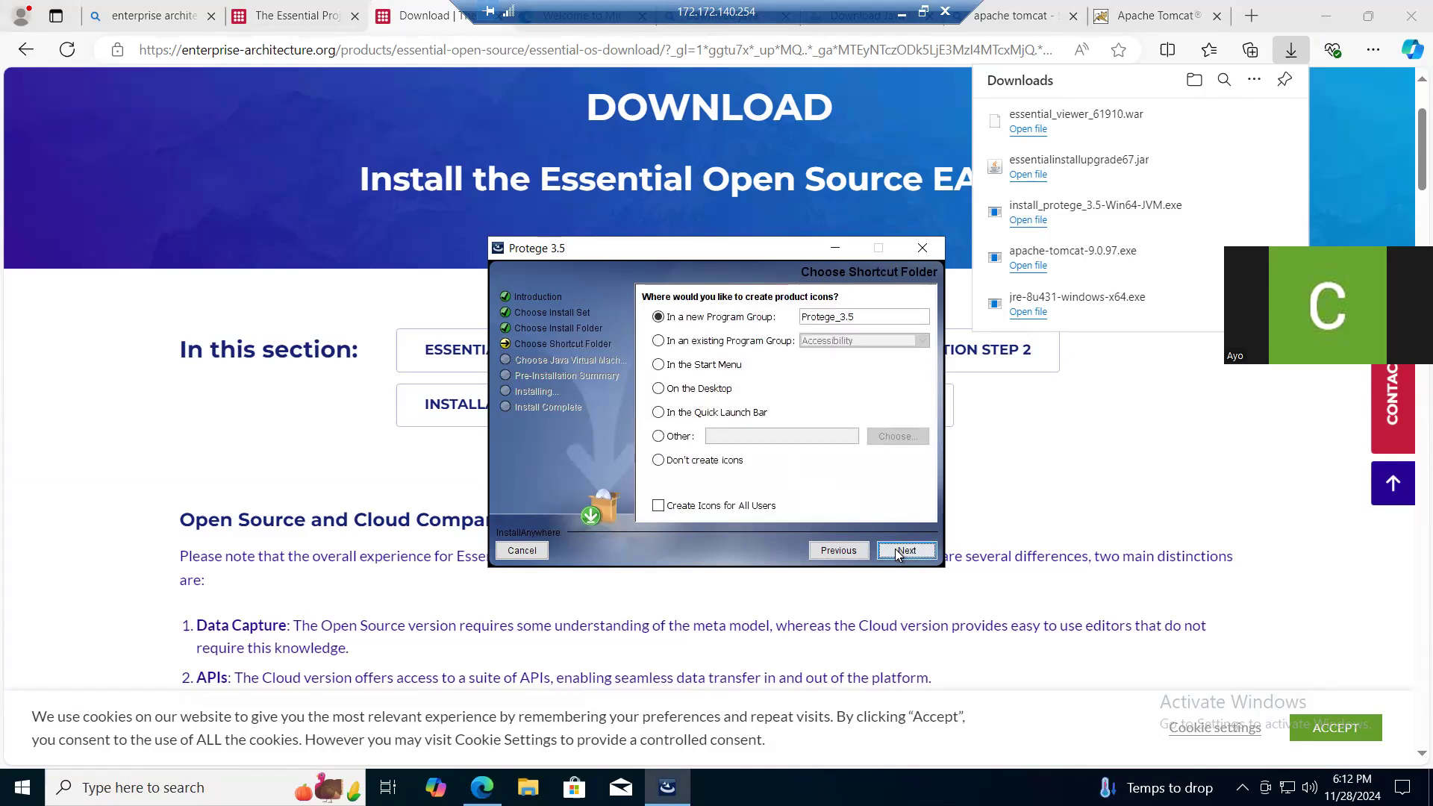
{"action": "left_click", "coordinate": [897, 552]}
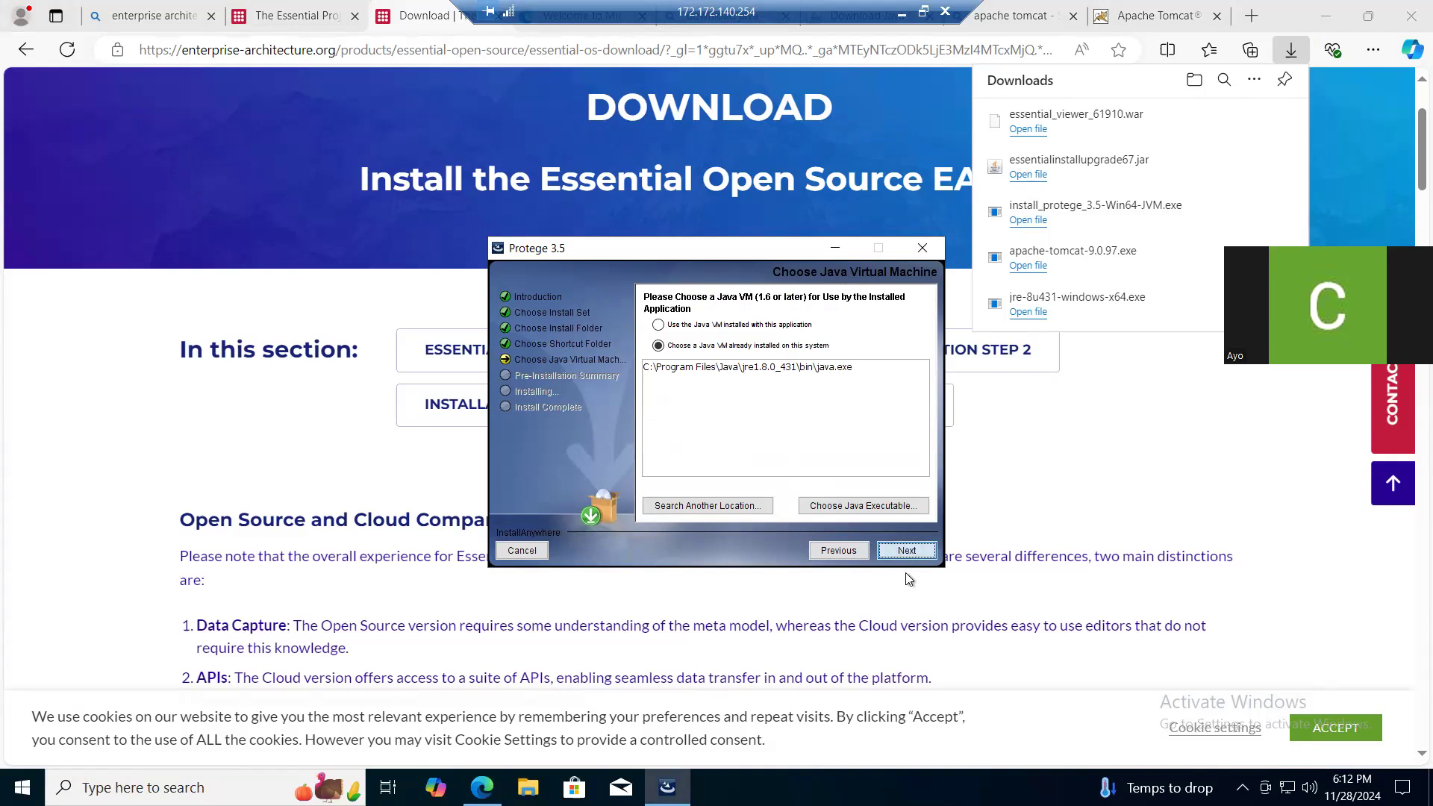
{"action": "left_click", "coordinate": [905, 550]}
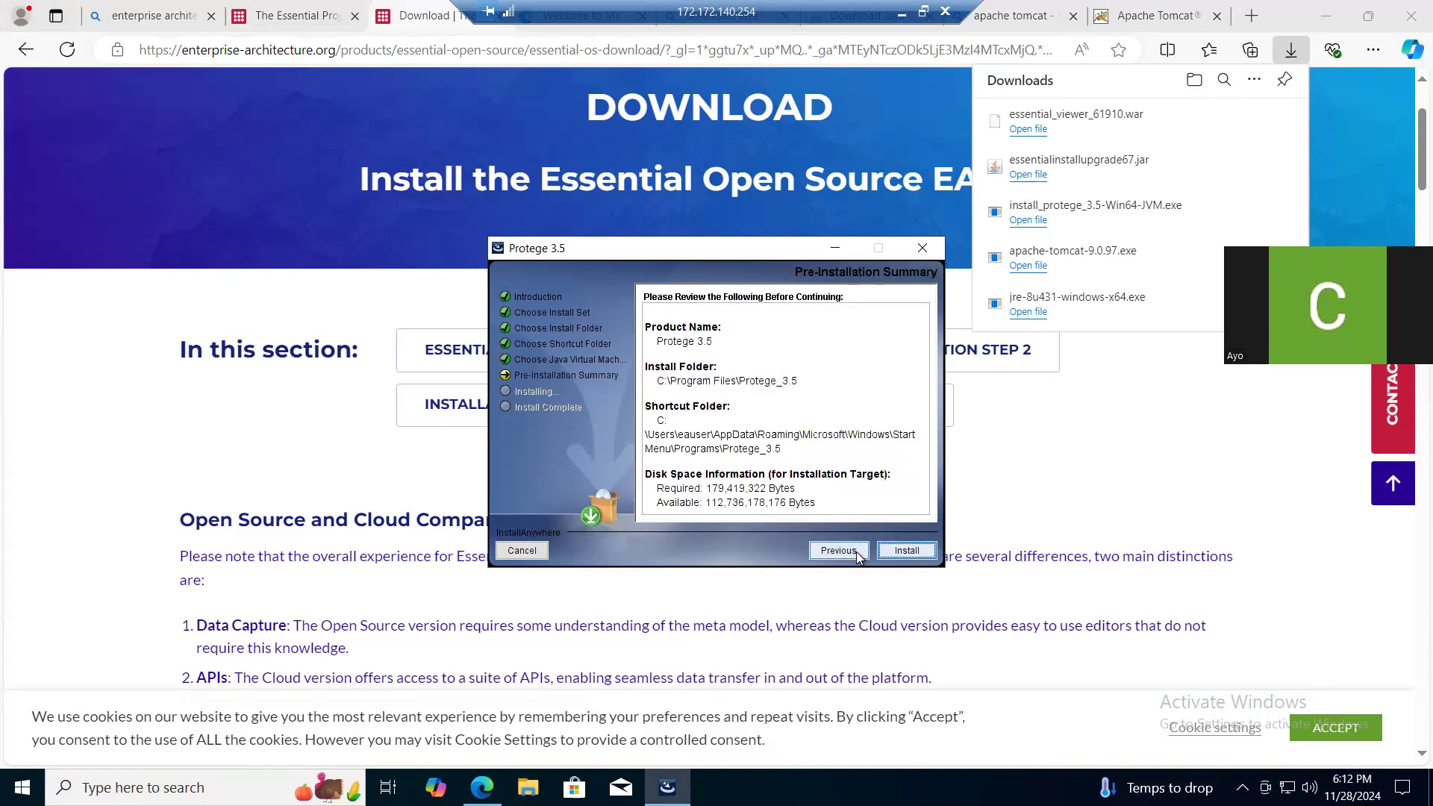
{"action": "left_click", "coordinate": [899, 553]}
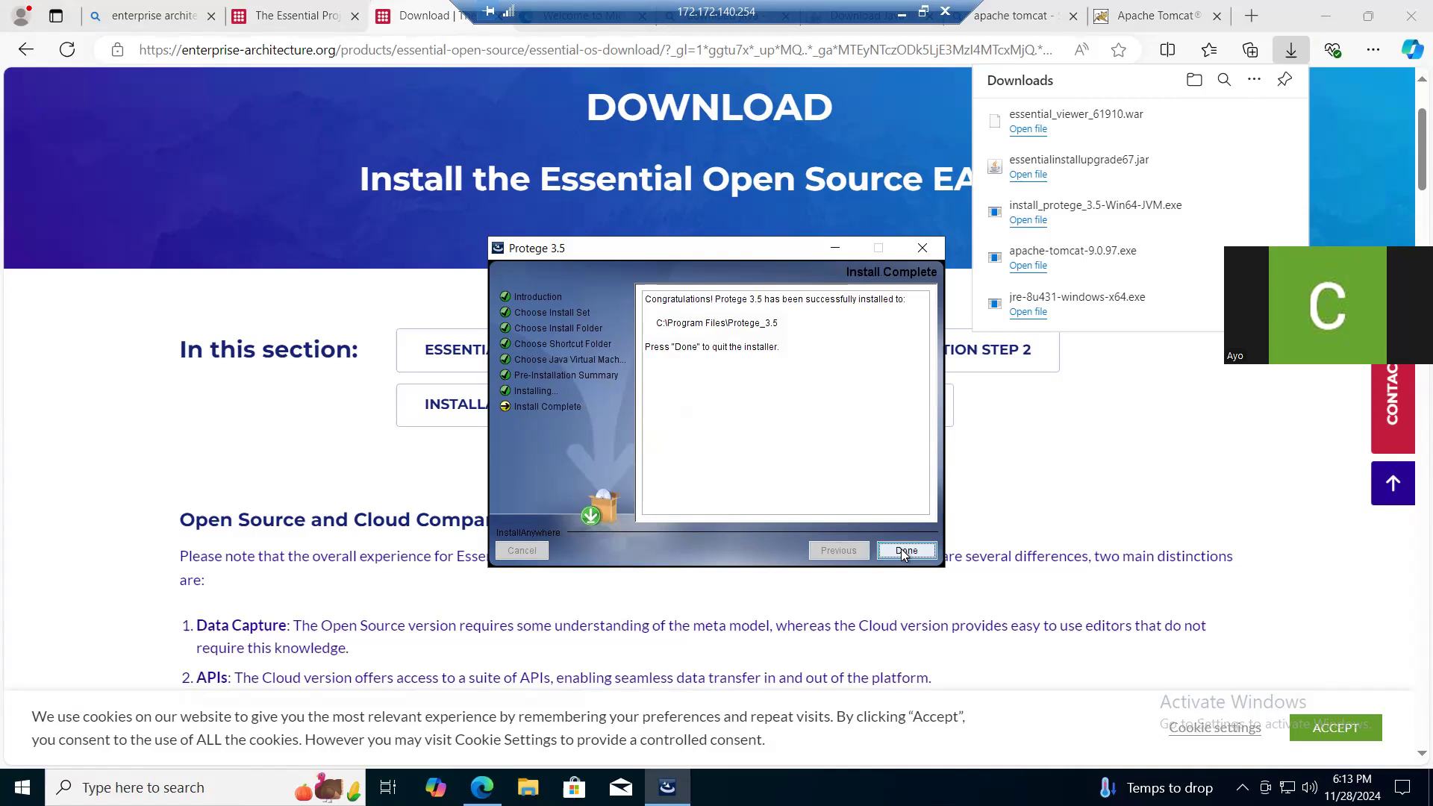
{"action": "left_click", "coordinate": [905, 551]}
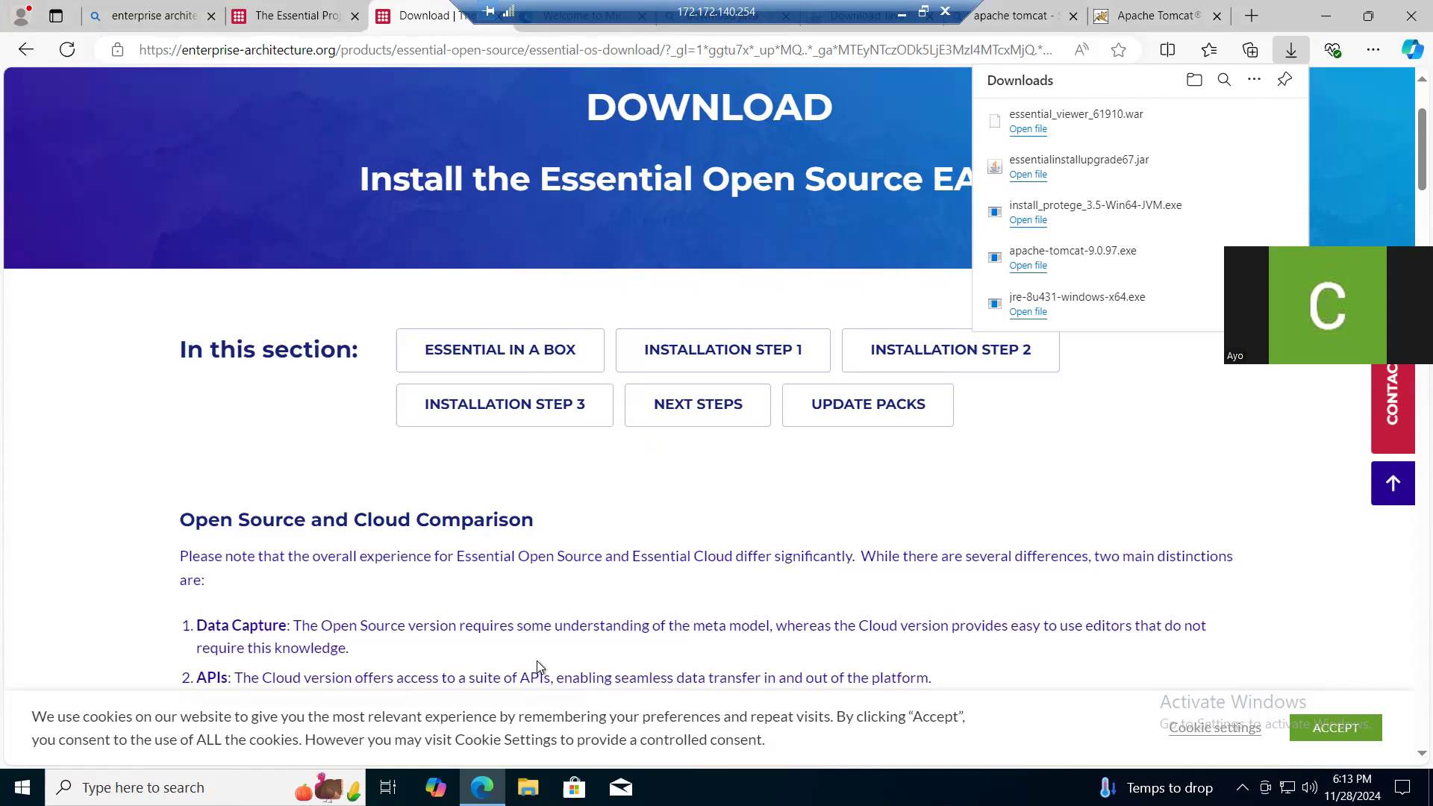
- Browse to C:\Program Files\Apache Software Foundation\Tomcat 9.0\bin in File Explorer and launch Tomcat9w
{"action": "left_click", "coordinate": [528, 787]}
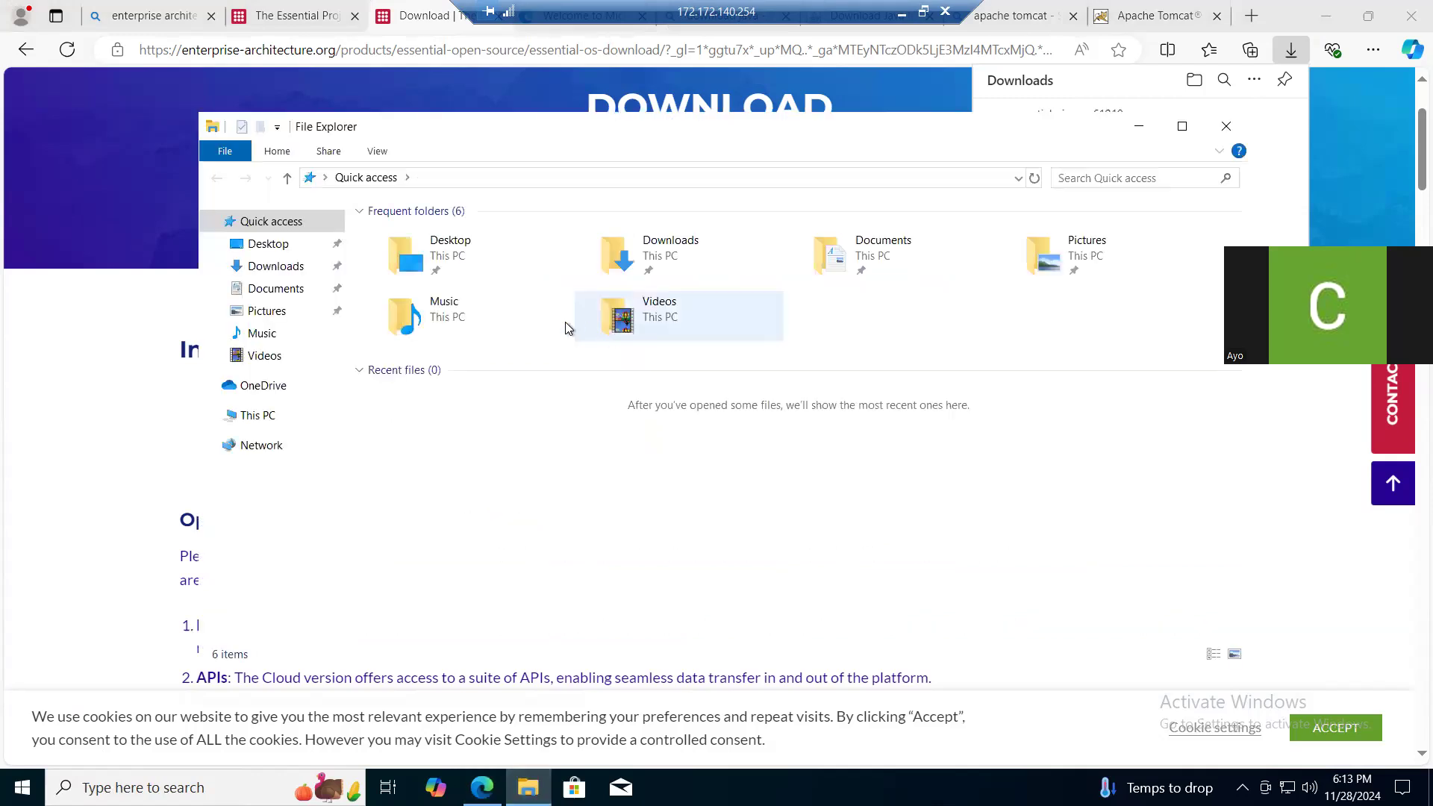
{"action": "left_click", "coordinate": [263, 417]}
{"action": "left_click", "coordinate": [448, 441]}
{"action": "double_click", "coordinate": [448, 442]}
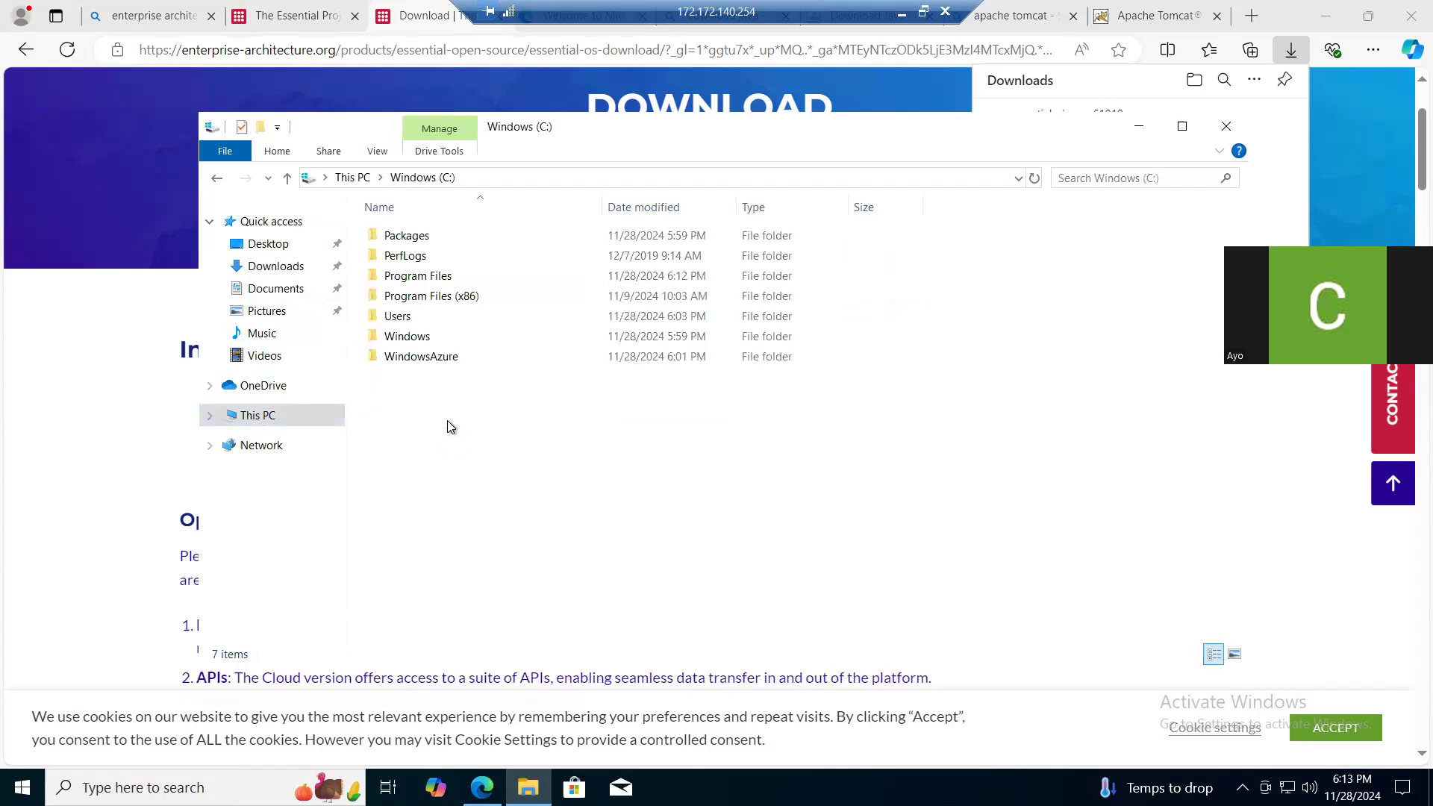
{"action": "double_click", "coordinate": [451, 277]}
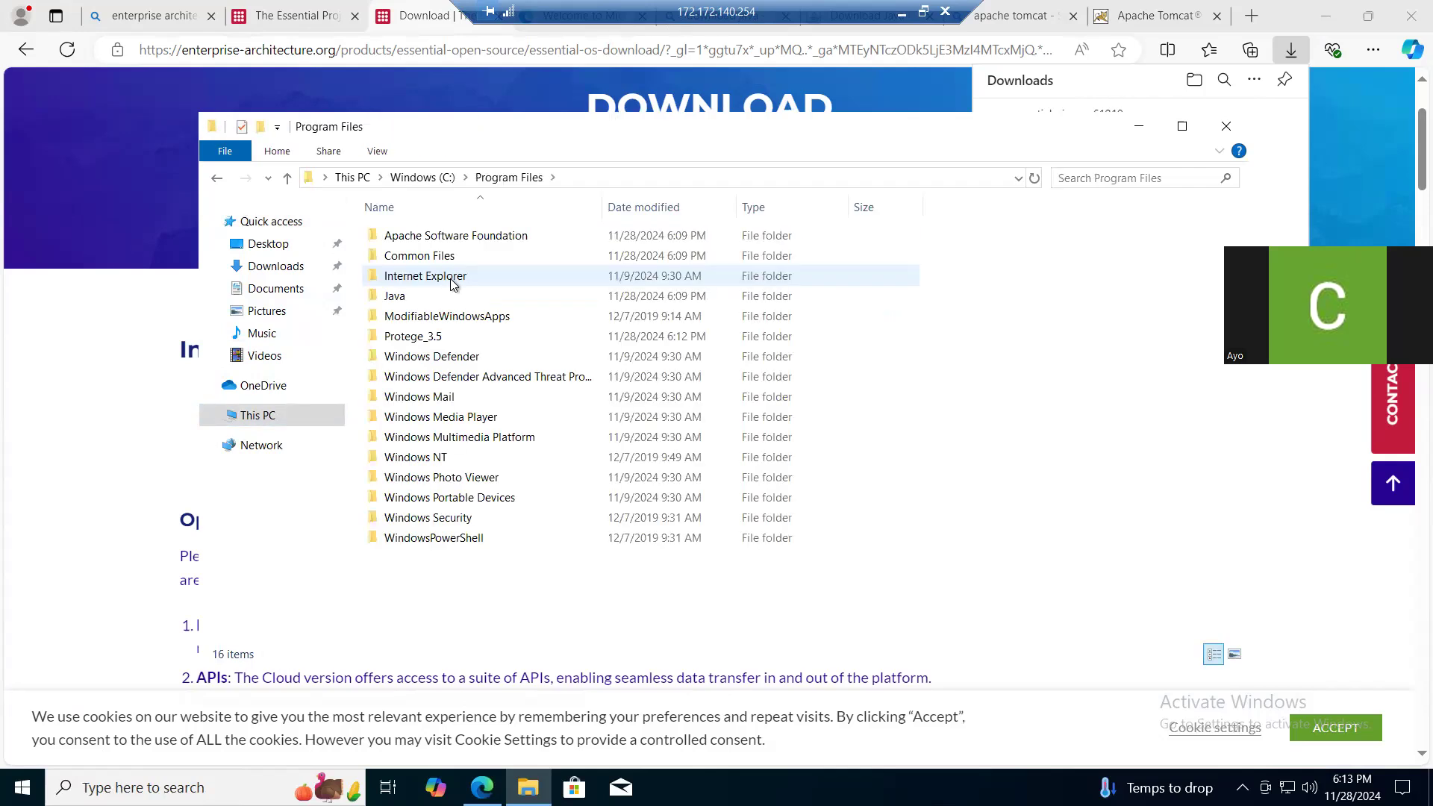
{"action": "double_click", "coordinate": [472, 236]}
{"action": "double_click", "coordinate": [451, 235]}
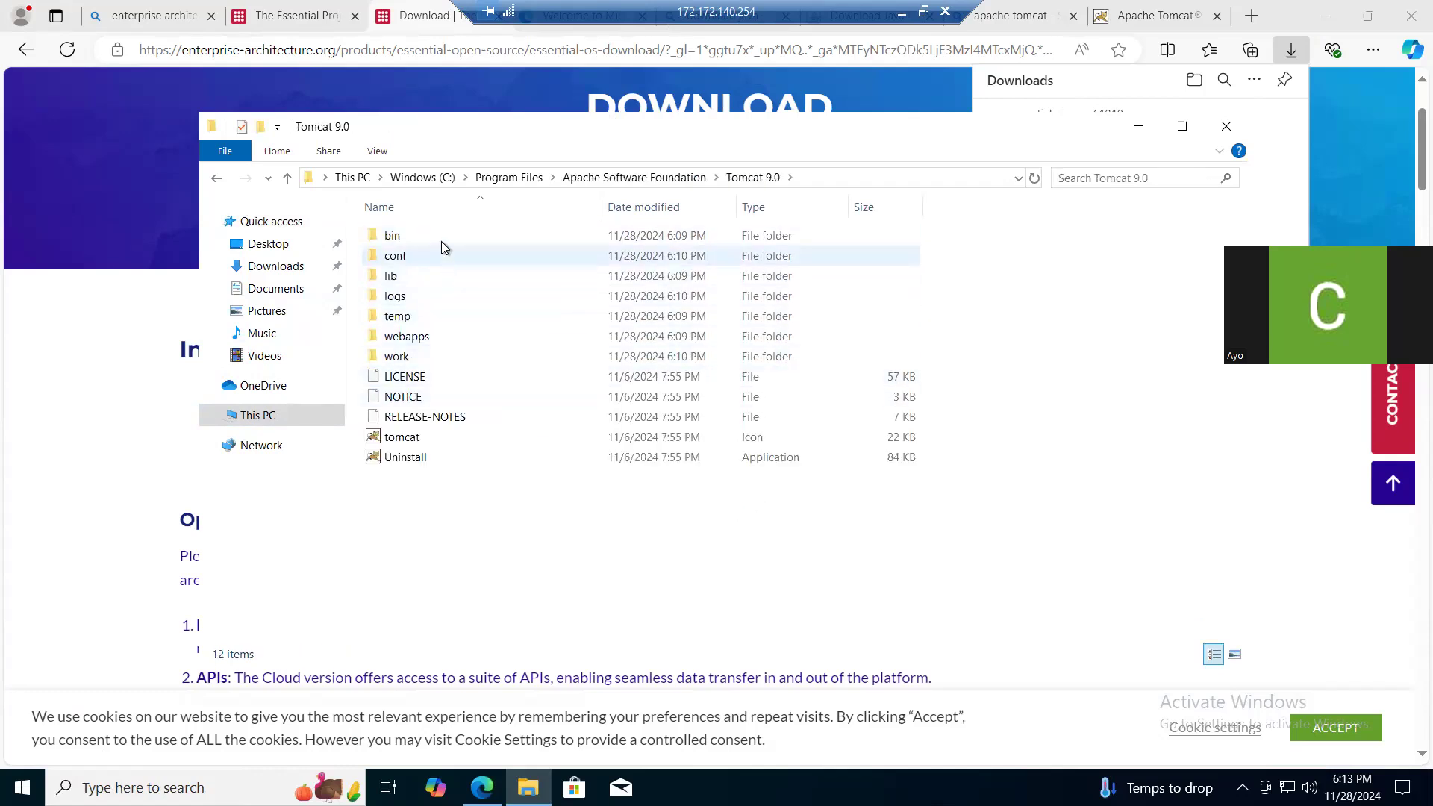
{"action": "double_click", "coordinate": [442, 236]}
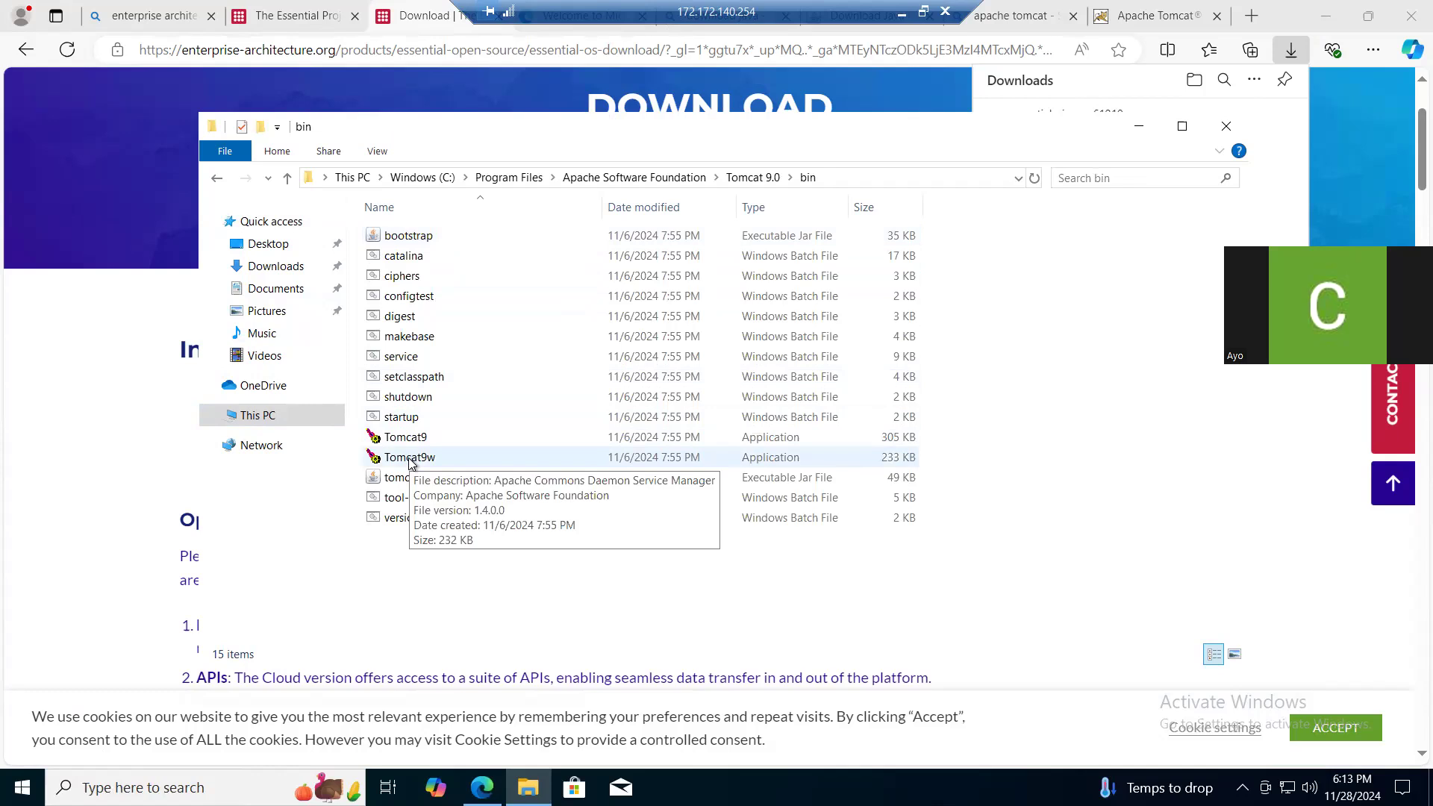
{"action": "double_click", "coordinate": [410, 458]}
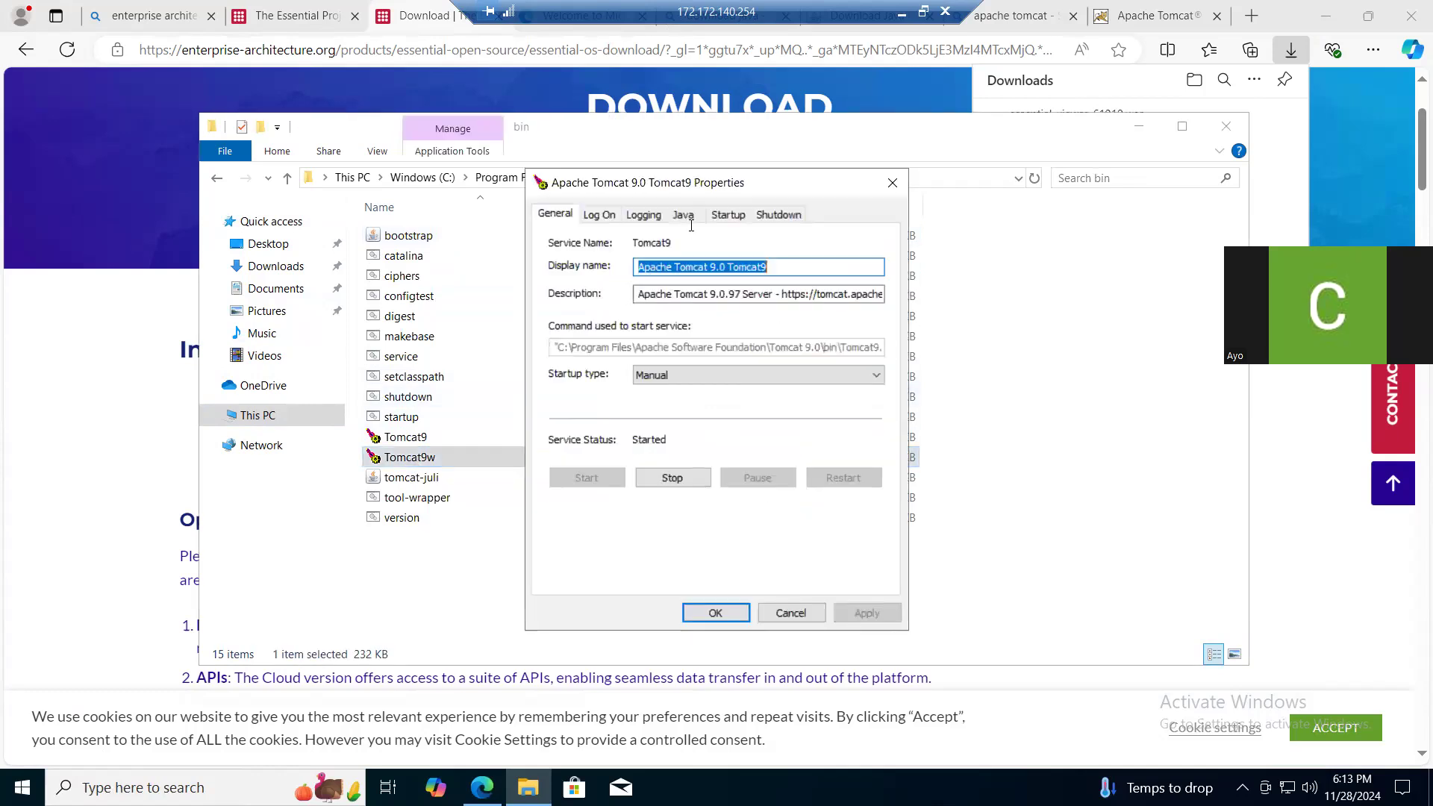
- Set the Tomcat 9 service's maximum Java memory pool to 1048 MB and apply the change
{"action": "left_click", "coordinate": [682, 216]}
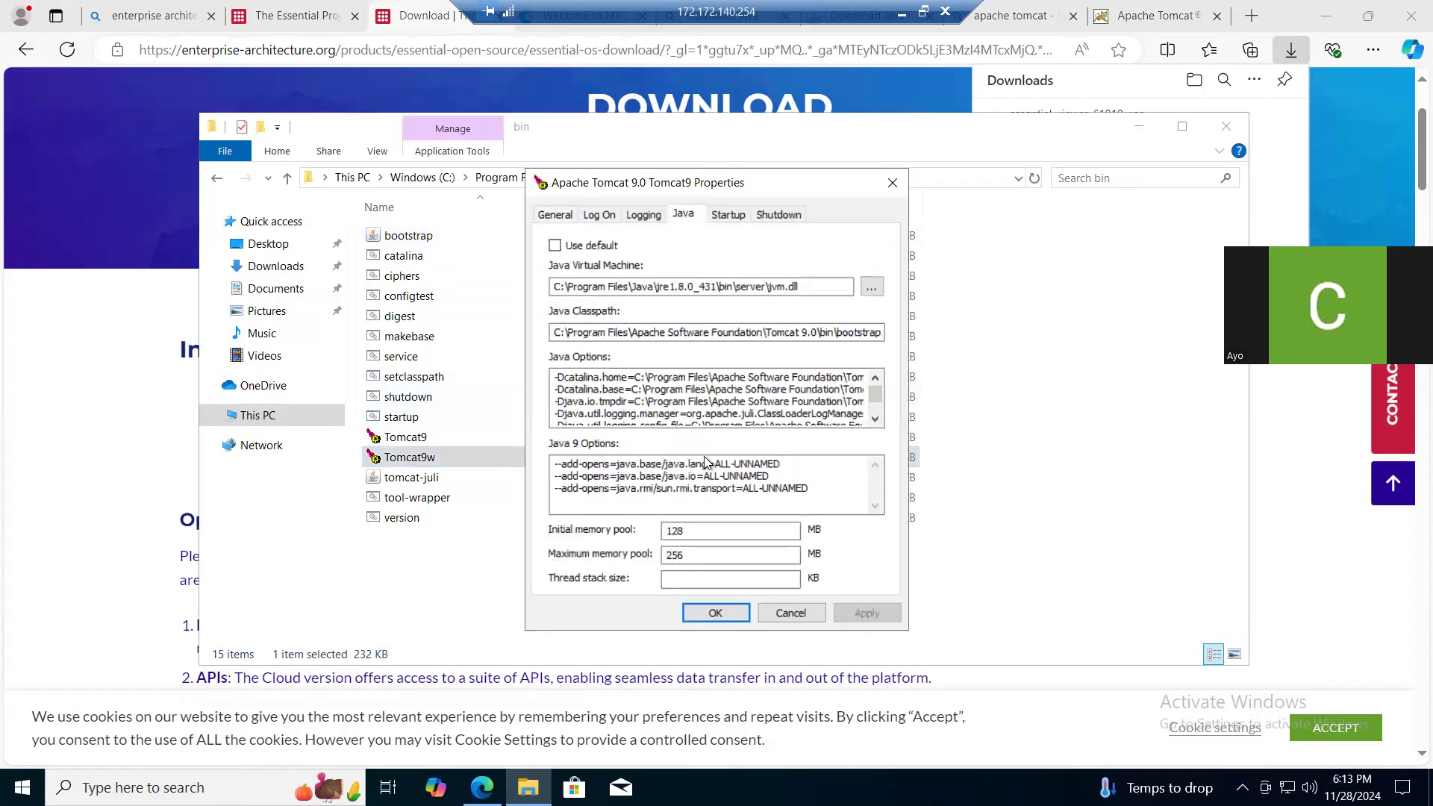
{"action": "left_click", "coordinate": [687, 558]}
{"action": "key", "text": "BackSpace"}
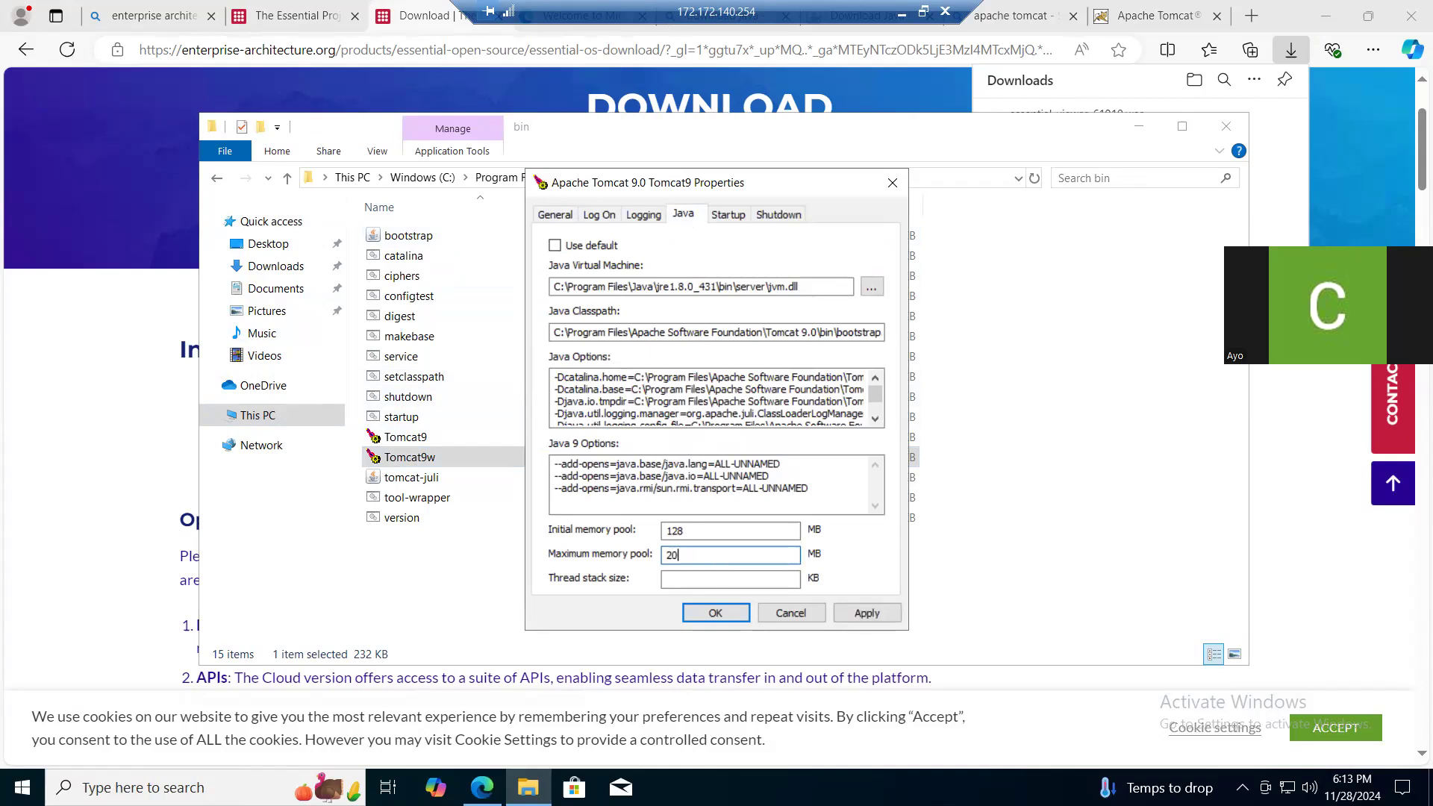
{"action": "key", "text": "BackSpace"}
{"action": "key", "text": "BackSpace"}
{"action": "type", "text": "1048"}
{"action": "left_click", "coordinate": [852, 610]}
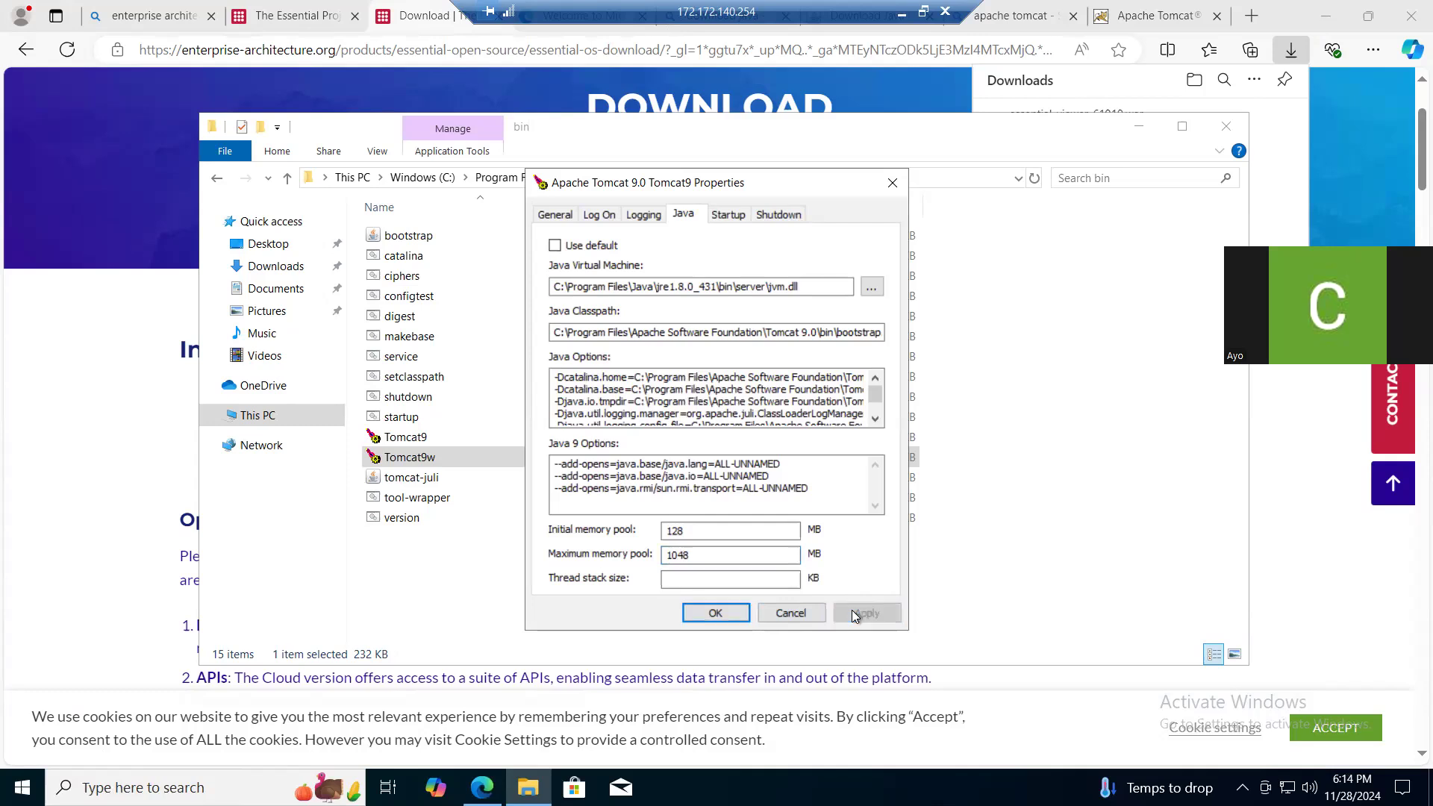
{"action": "left_click", "coordinate": [717, 613]}
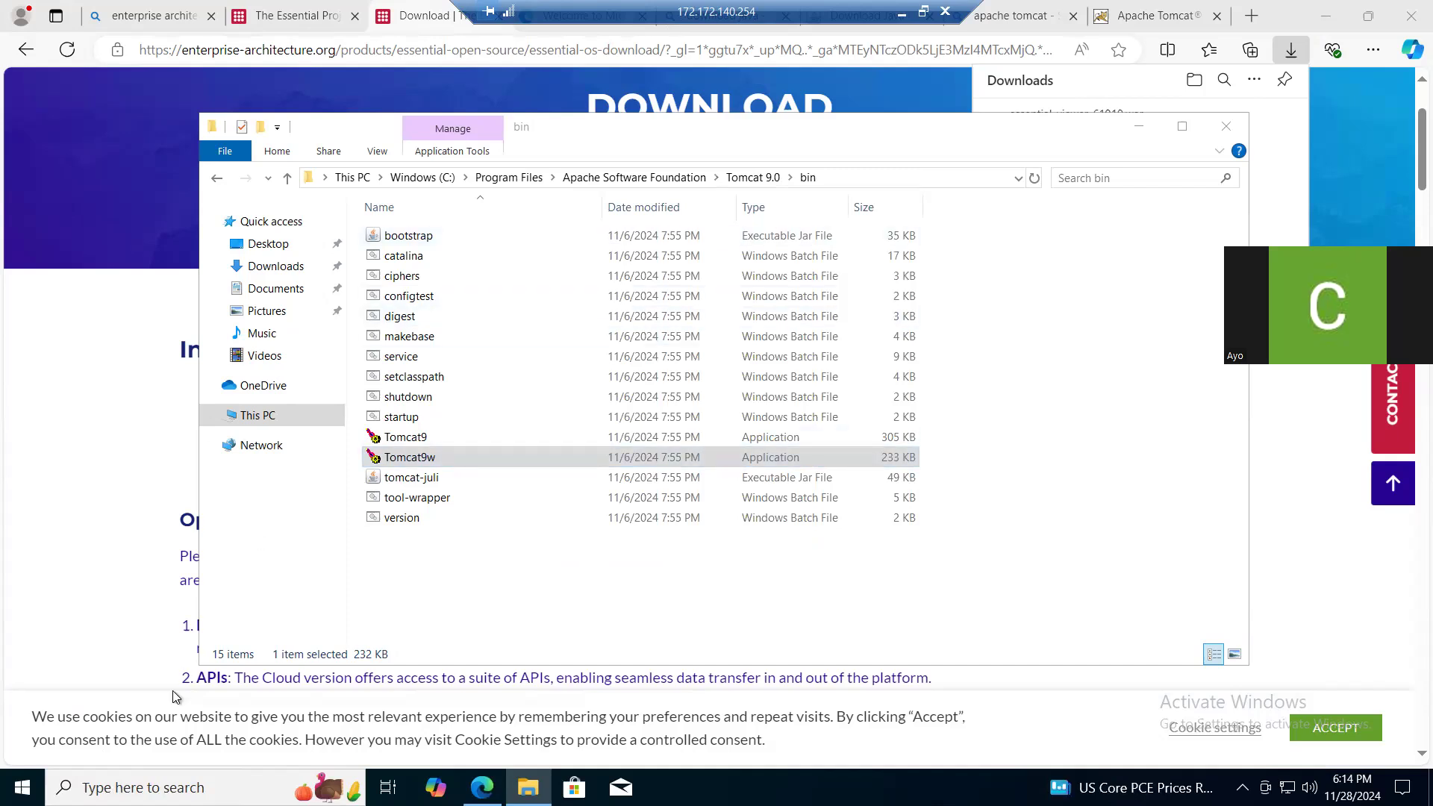
- Launch Protégé, dismiss its welcome dialog and open the Protege.lax property file in the preferences
{"action": "key", "text": "super"}
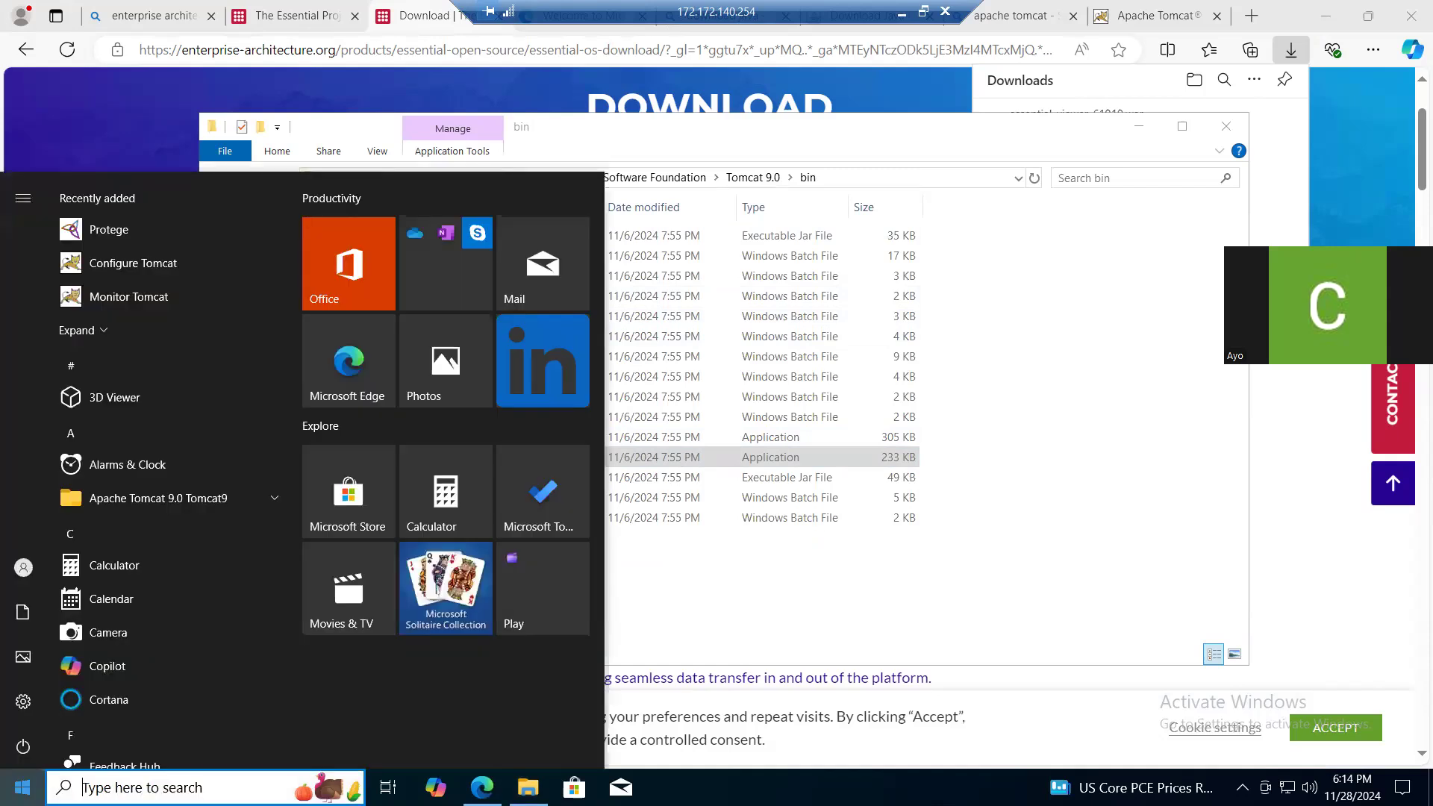
{"action": "left_click", "coordinate": [133, 234]}
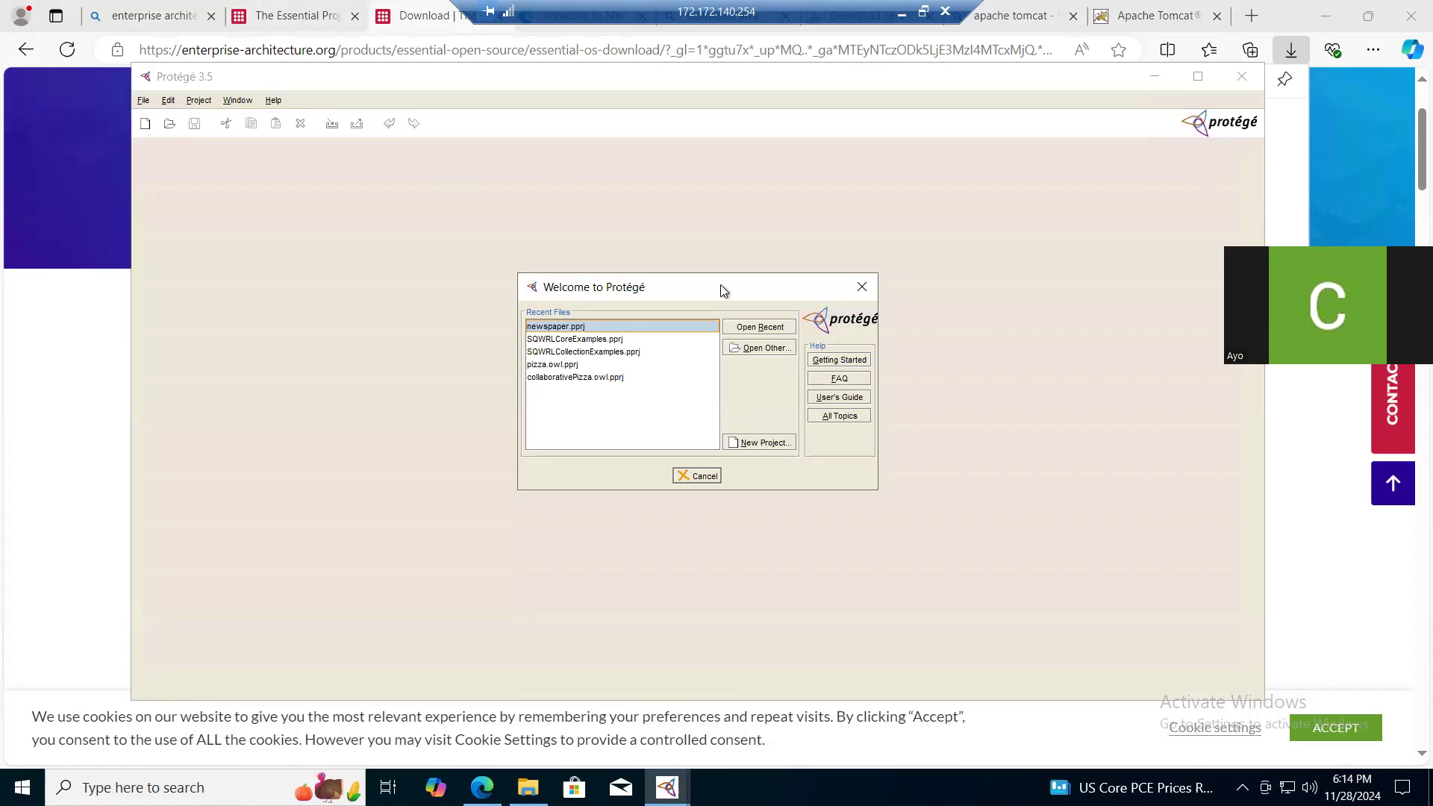
{"action": "left_click", "coordinate": [859, 289]}
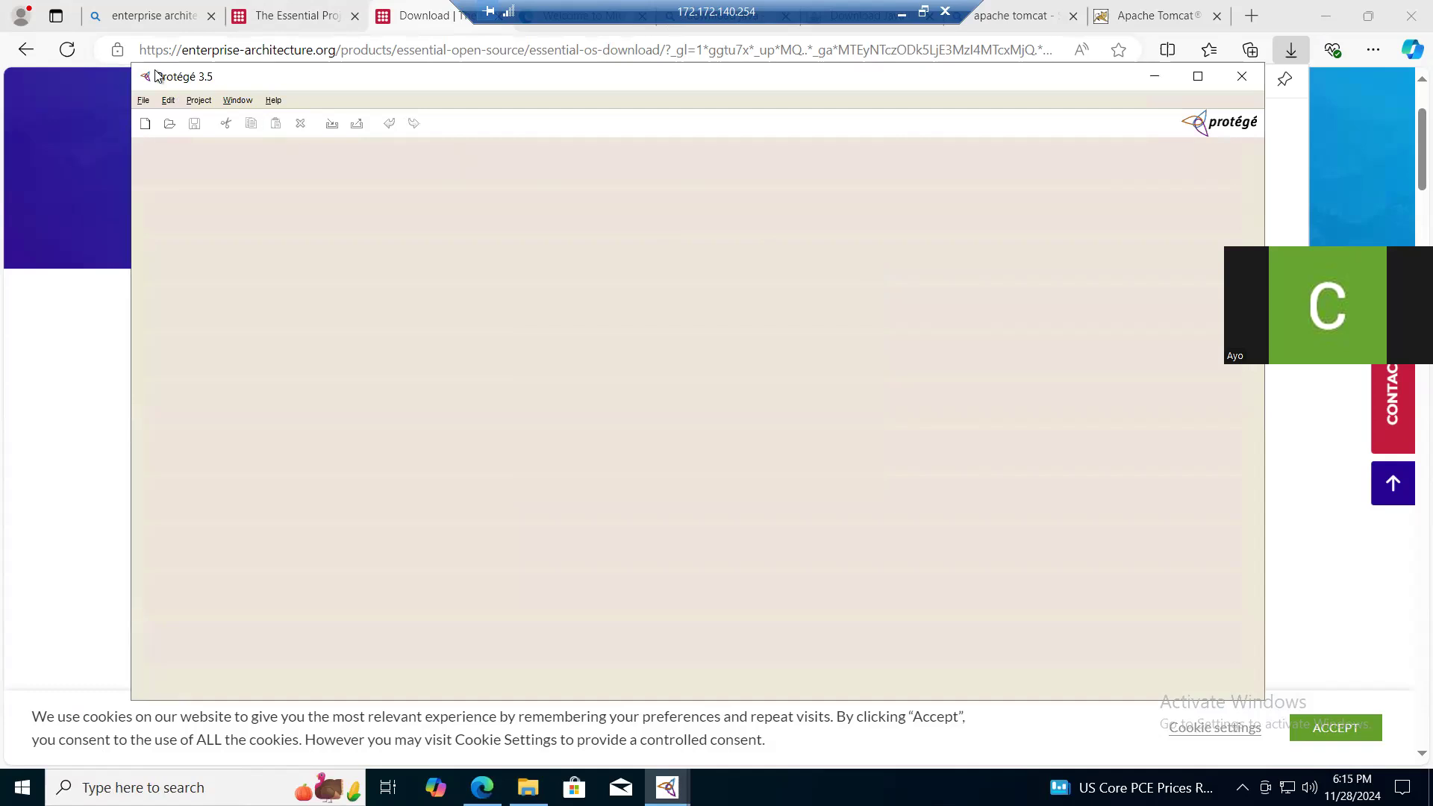
{"action": "left_click", "coordinate": [144, 101]}
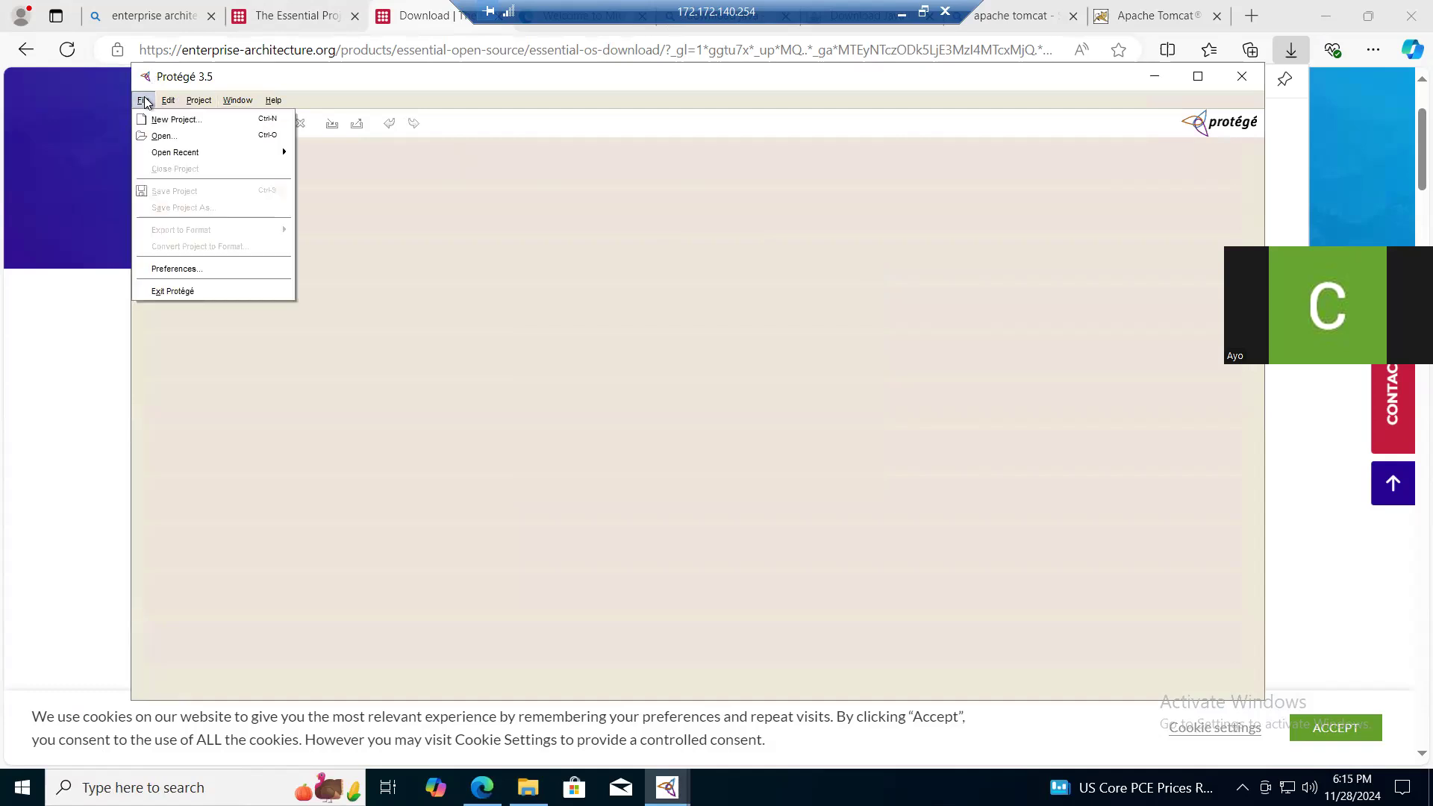
{"action": "left_click", "coordinate": [168, 270]}
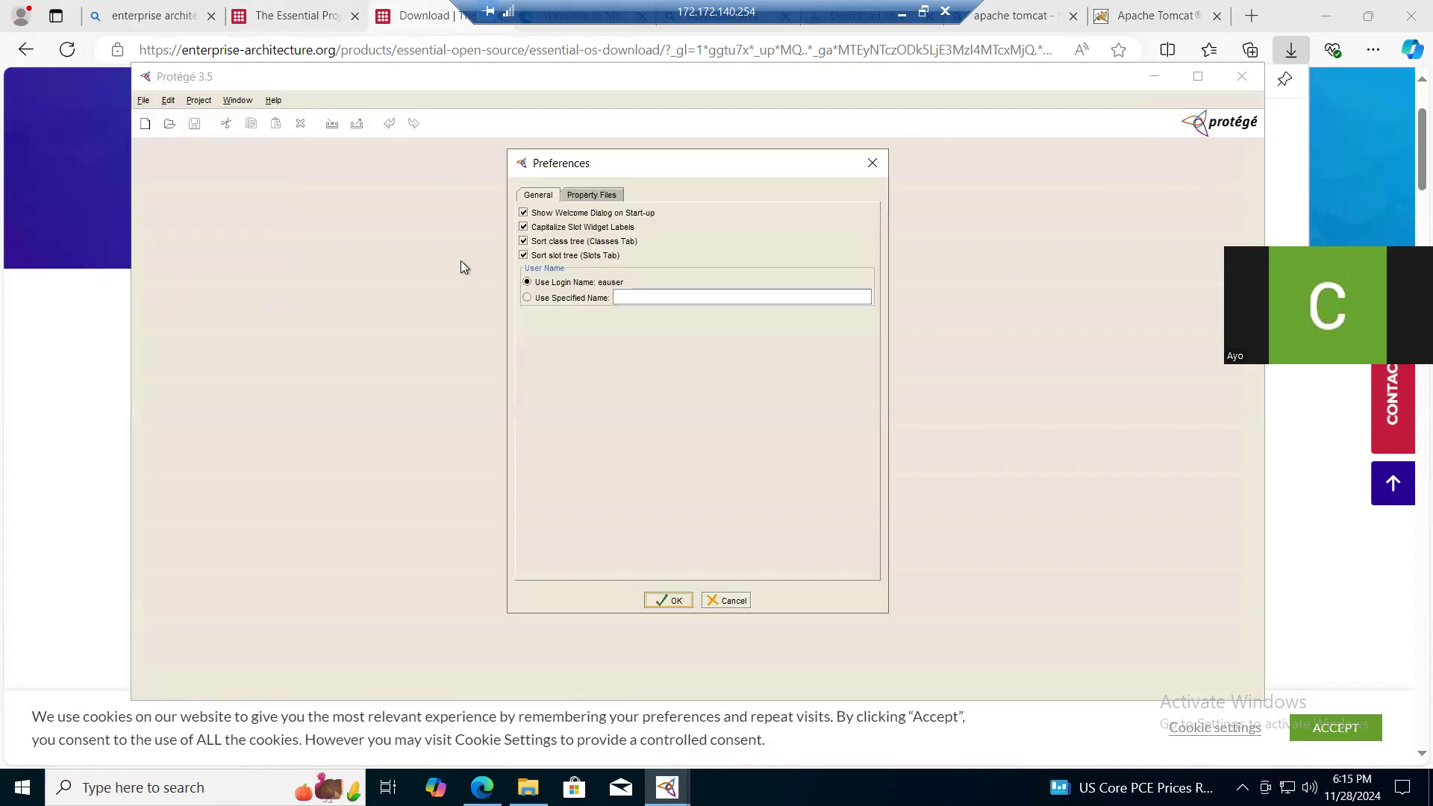
{"action": "left_click", "coordinate": [605, 195]}
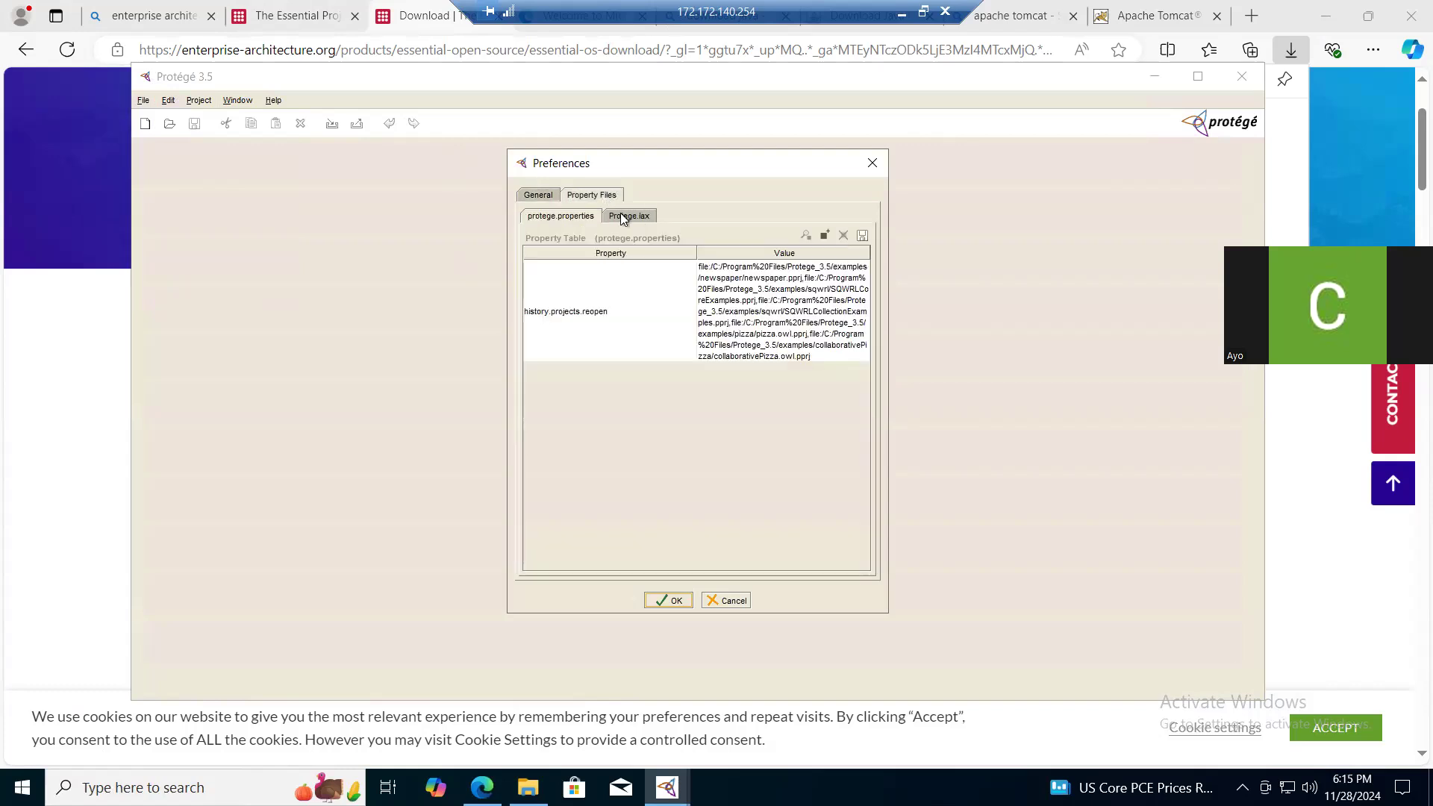
{"action": "left_click", "coordinate": [620, 216]}
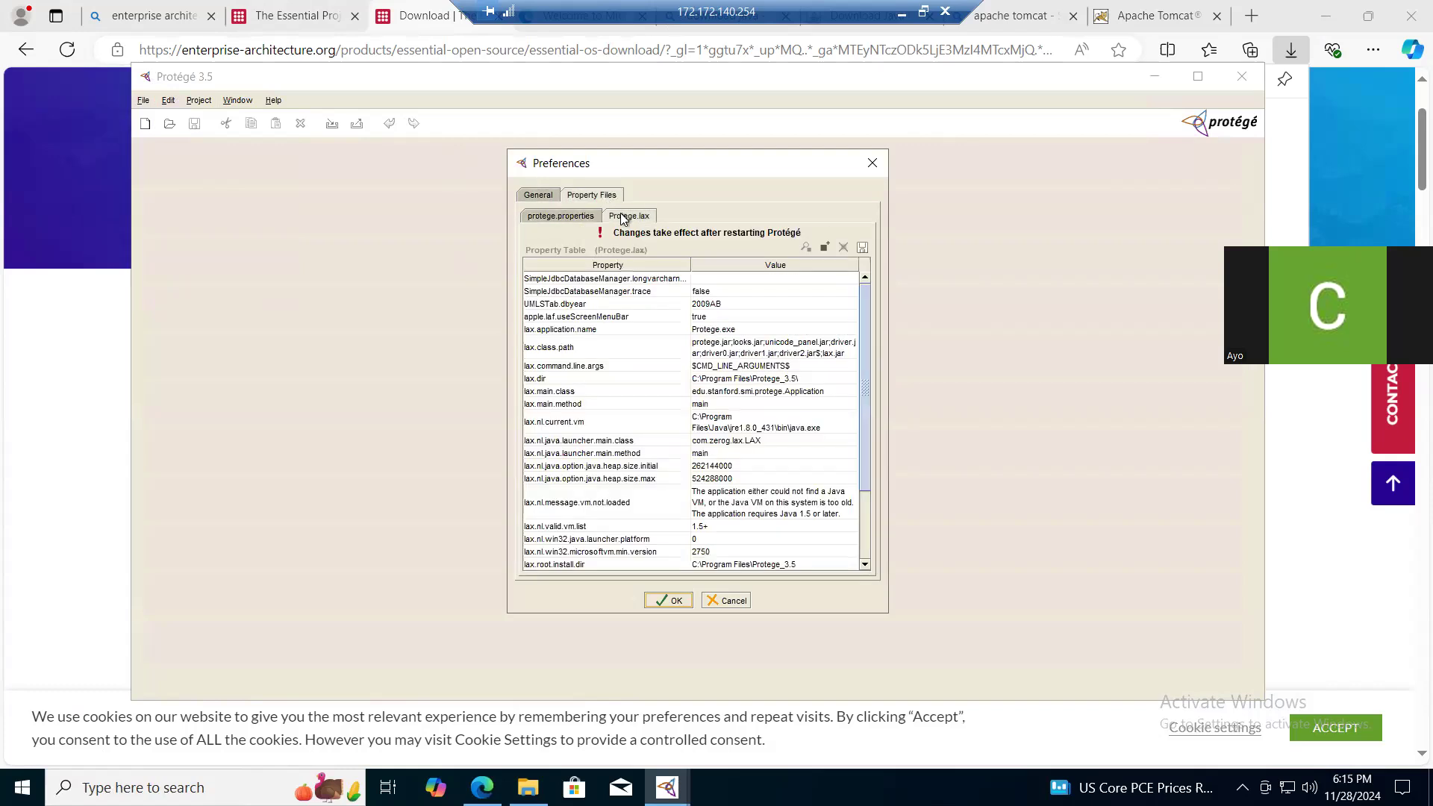
- Raise lax.nl.java.option.java.heap.size.max to a value beginning with 1048, save the preferences and close Protégé
{"action": "left_click", "coordinate": [719, 481]}
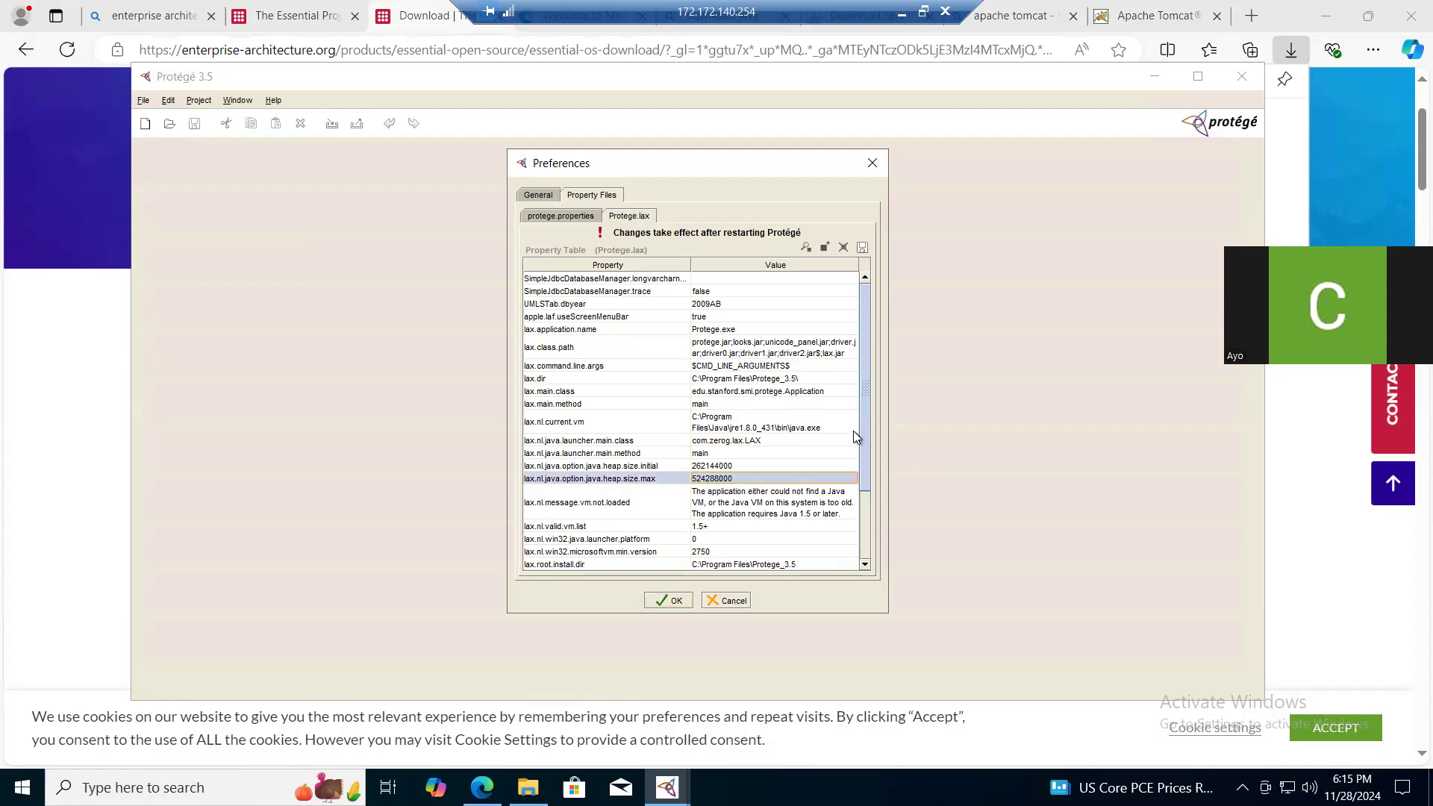
{"action": "left_click_drag", "start_coordinate": [866, 444], "coordinate": [856, 480]}
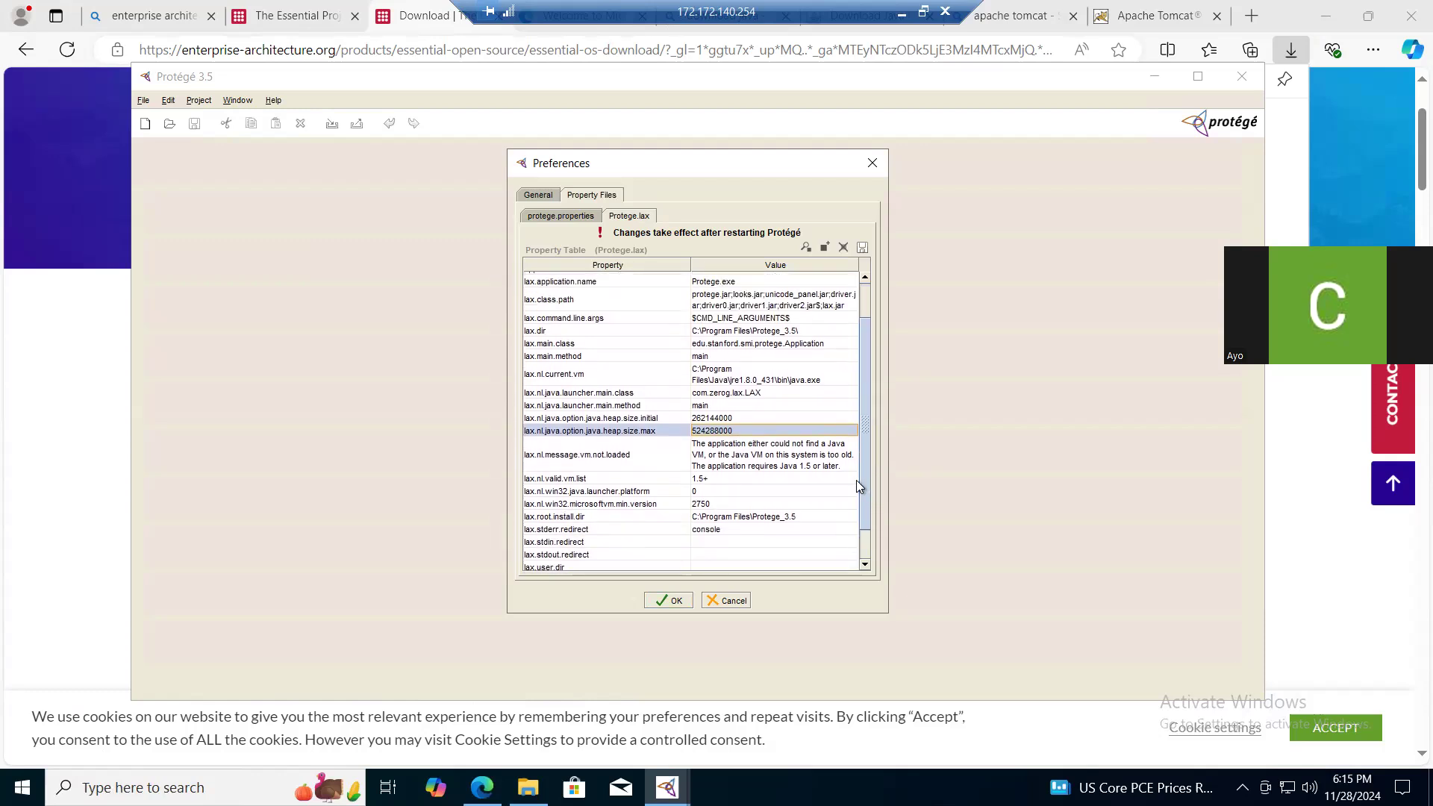
{"action": "double_click", "coordinate": [742, 430]}
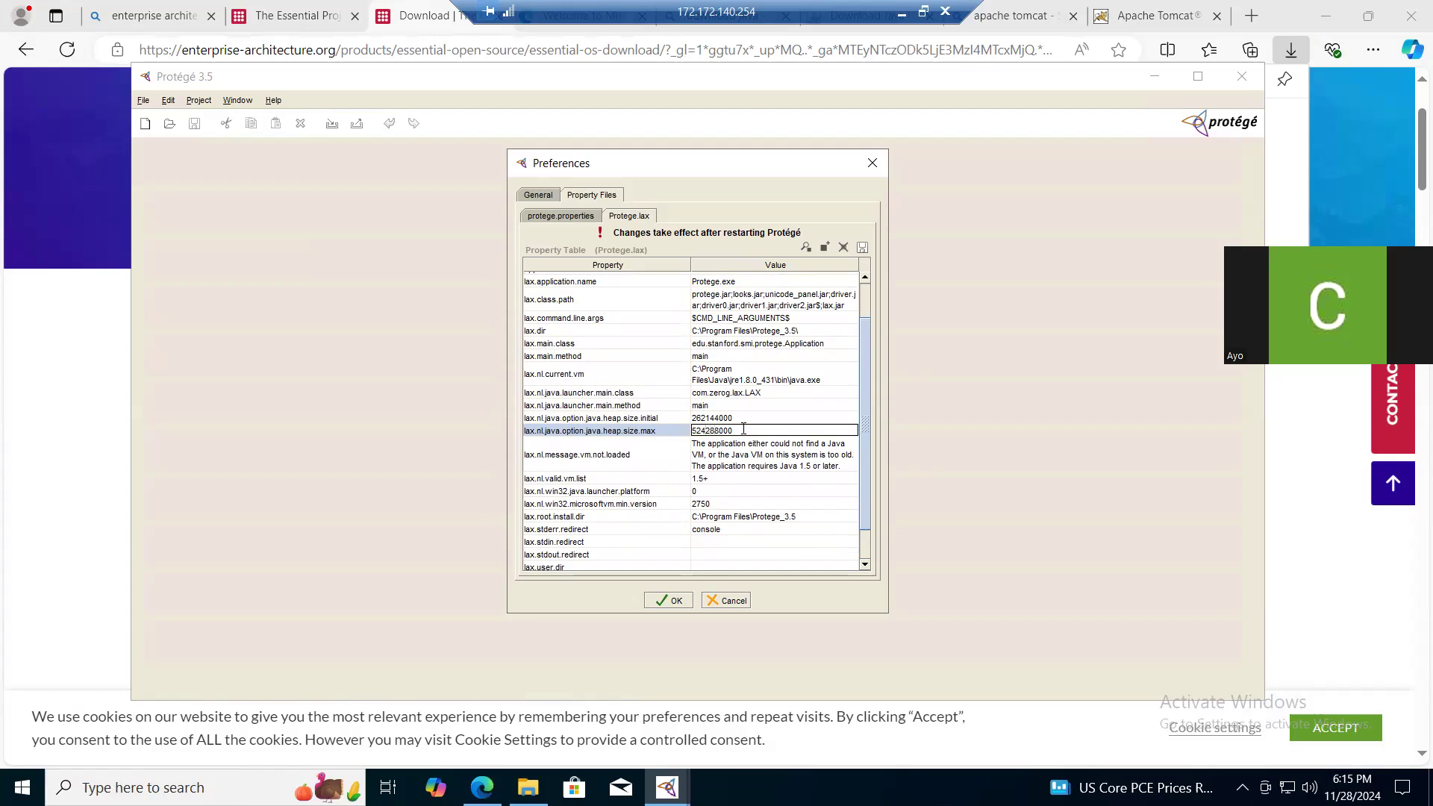
{"action": "key", "text": "shift+Left"}
{"action": "key", "text": "shift+Left"}
{"action": "key", "text": "shift+Left"}
{"action": "type", "text": "1048"}
{"action": "key", "text": "shift+Right"}
{"action": "key", "text": "shift+Right"}
{"action": "key", "text": "shift+Right"}
{"action": "type", "text": "0"}
{"action": "left_click", "coordinate": [674, 601]}
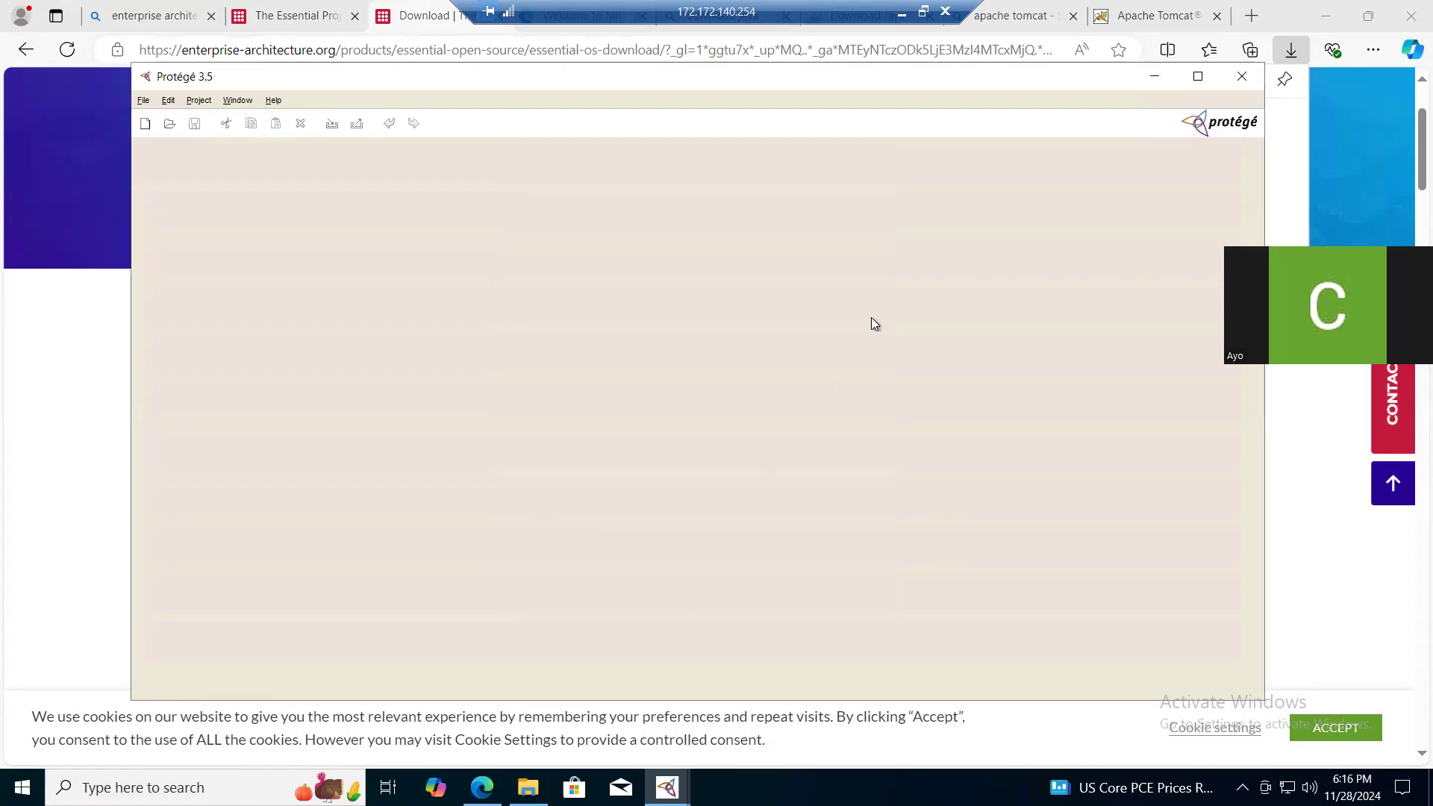
{"action": "left_click", "coordinate": [1241, 79]}
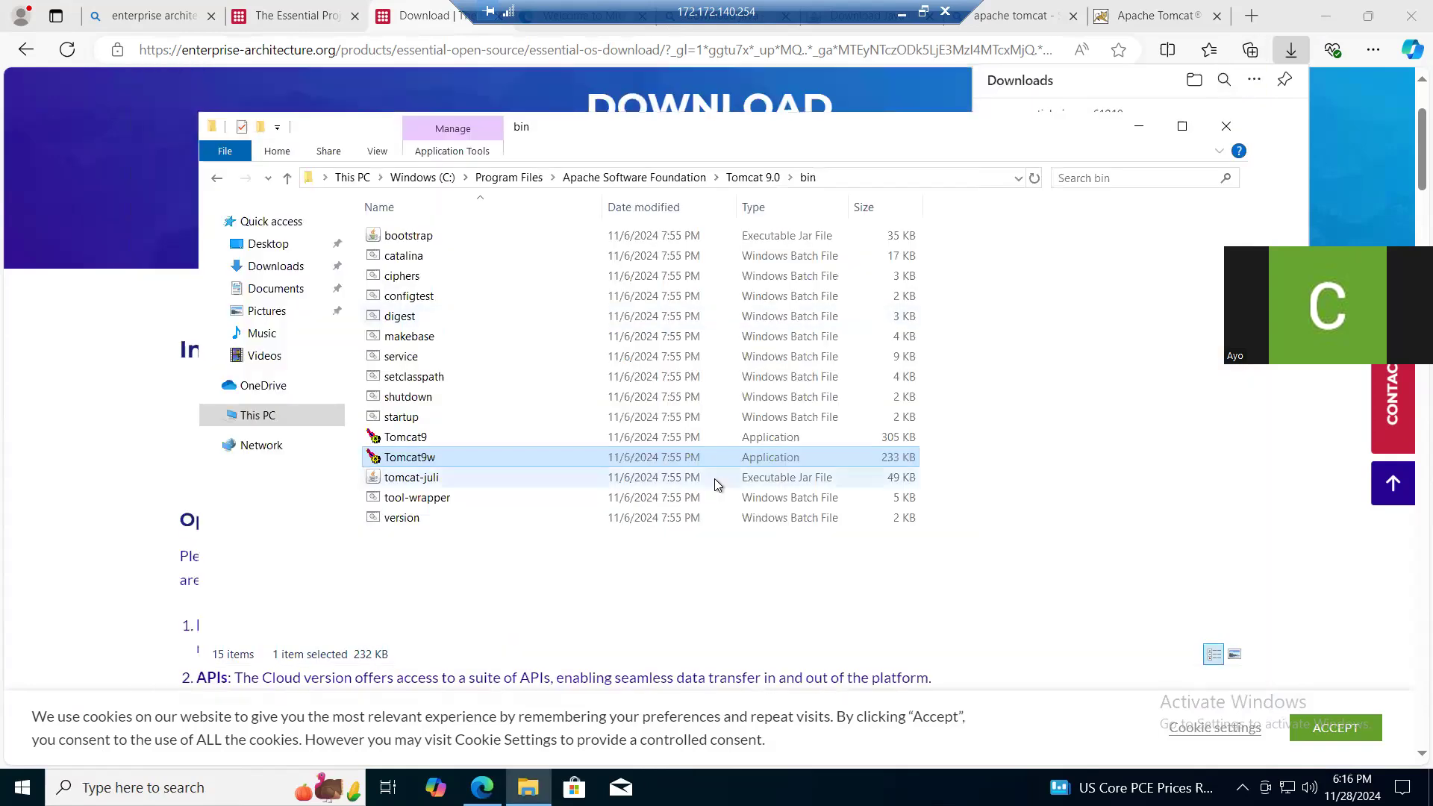
- Open the Essential Project site's Sample Repositories page in the browser and download the populated demo repository
{"action": "left_click", "coordinate": [422, 22]}
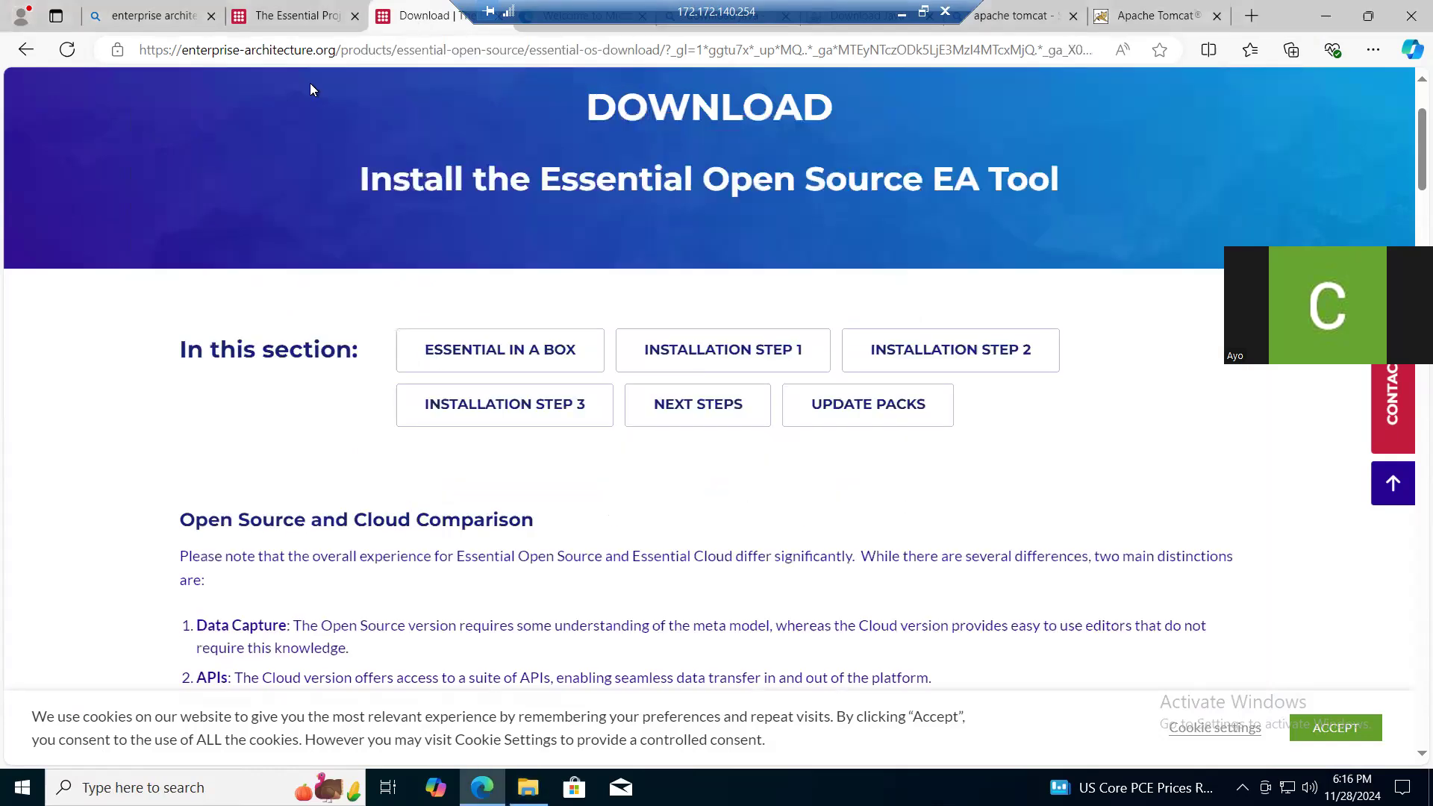
{"action": "left_click", "coordinate": [291, 16]}
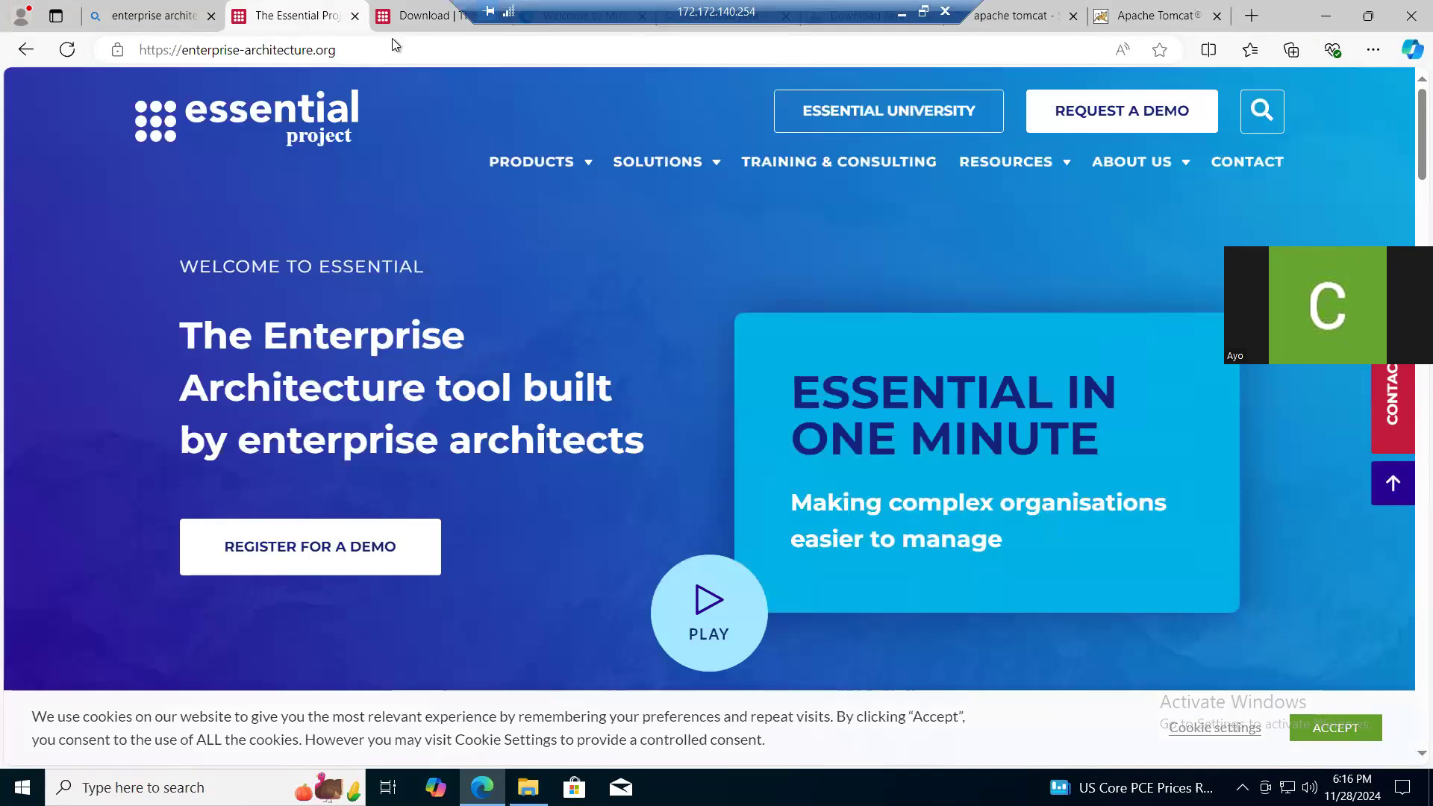
{"action": "mouse_move", "coordinate": [1061, 169]}
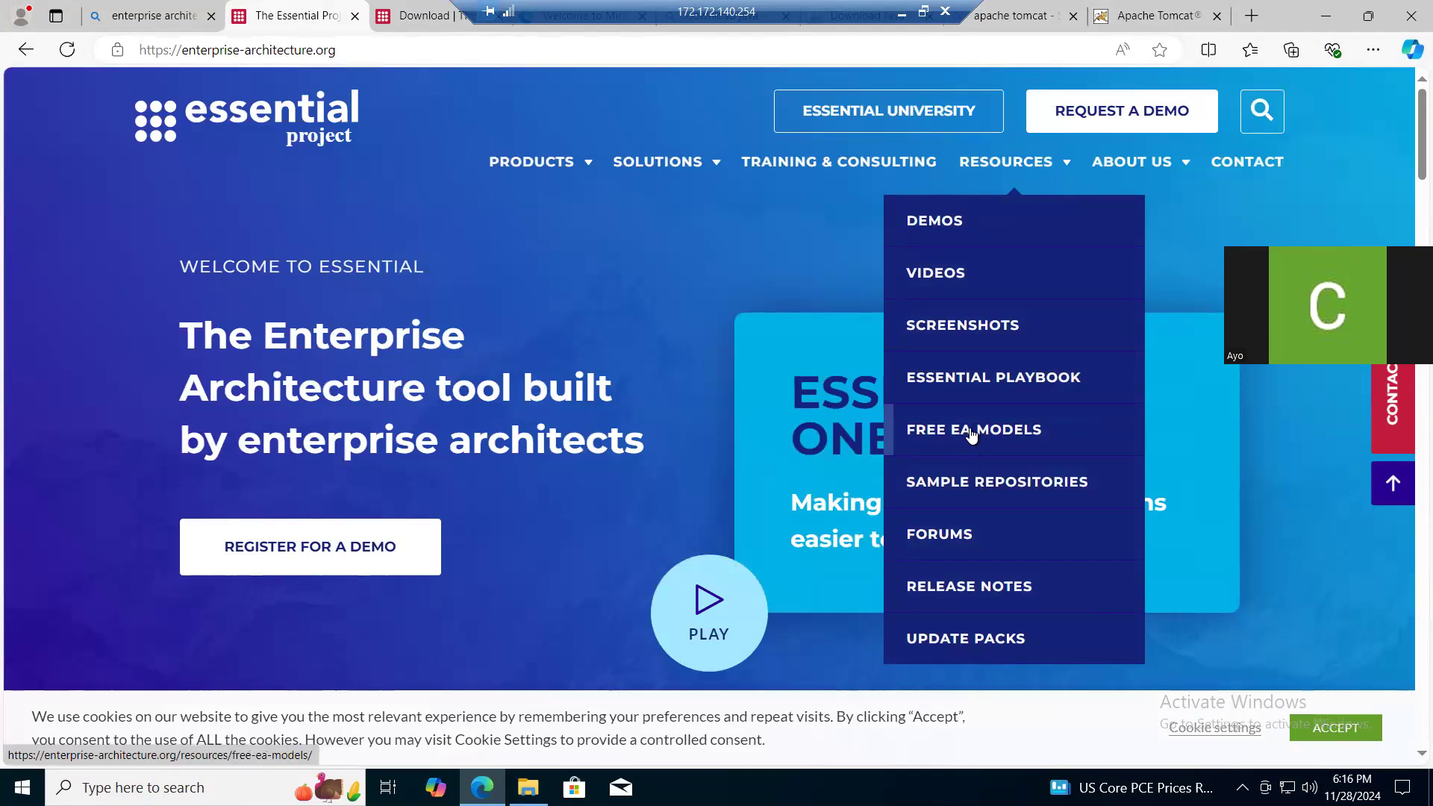
{"action": "left_click", "coordinate": [961, 485]}
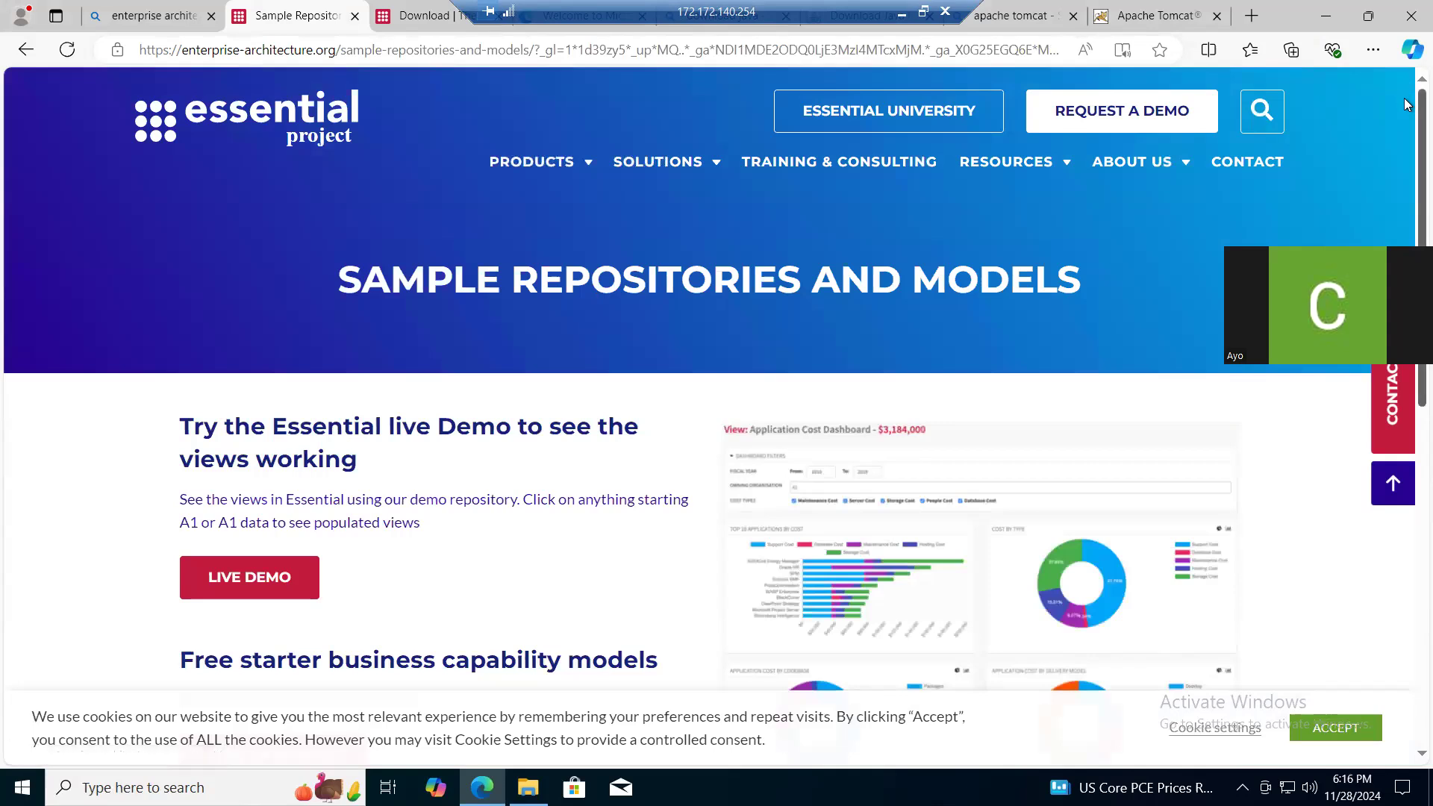
{"action": "scroll", "coordinate": [1406, 168], "scroll_direction": "down", "scroll_amount": 3}
{"action": "scroll", "coordinate": [1405, 243], "scroll_direction": "down", "scroll_amount": 1}
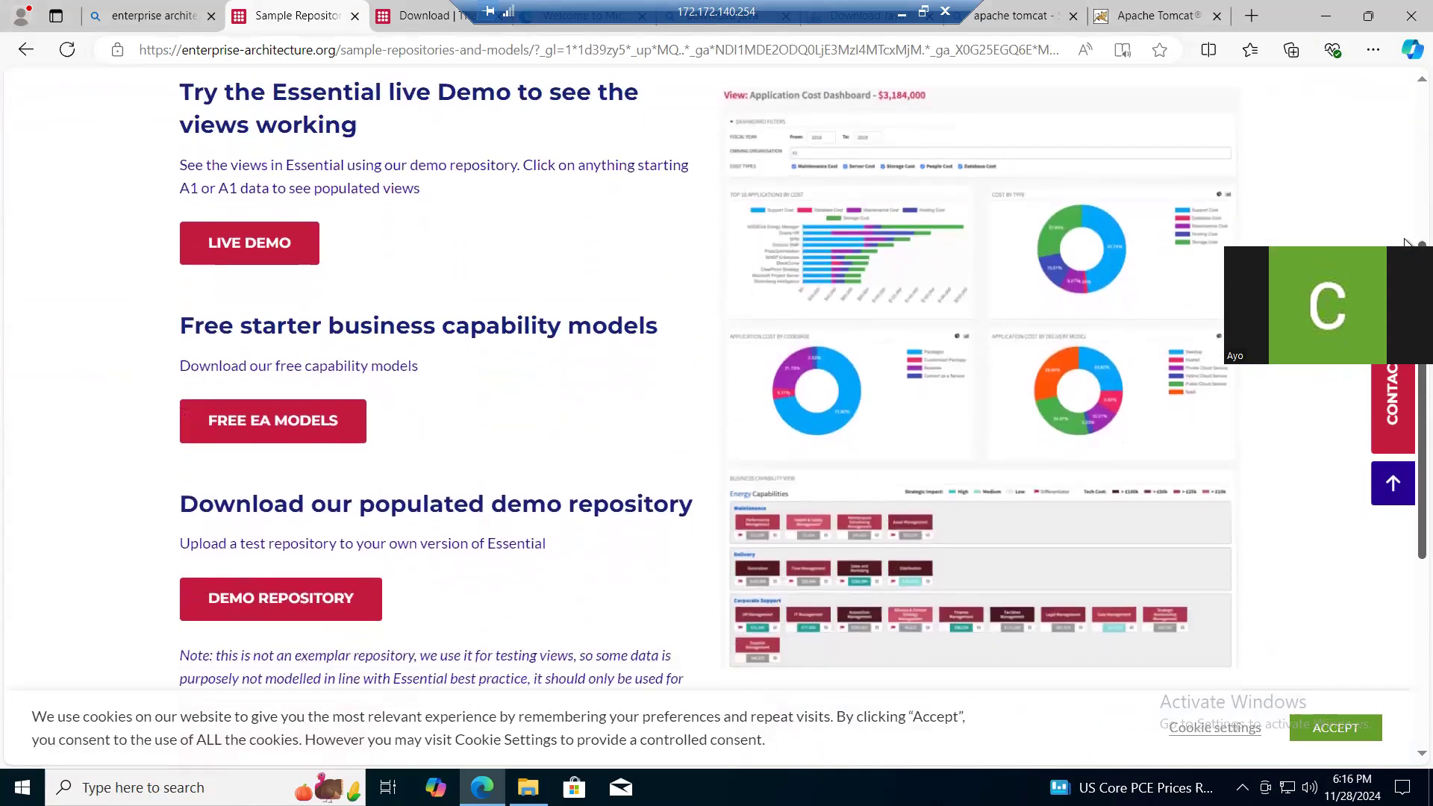
{"action": "scroll", "coordinate": [1406, 243], "scroll_direction": "down", "scroll_amount": 1}
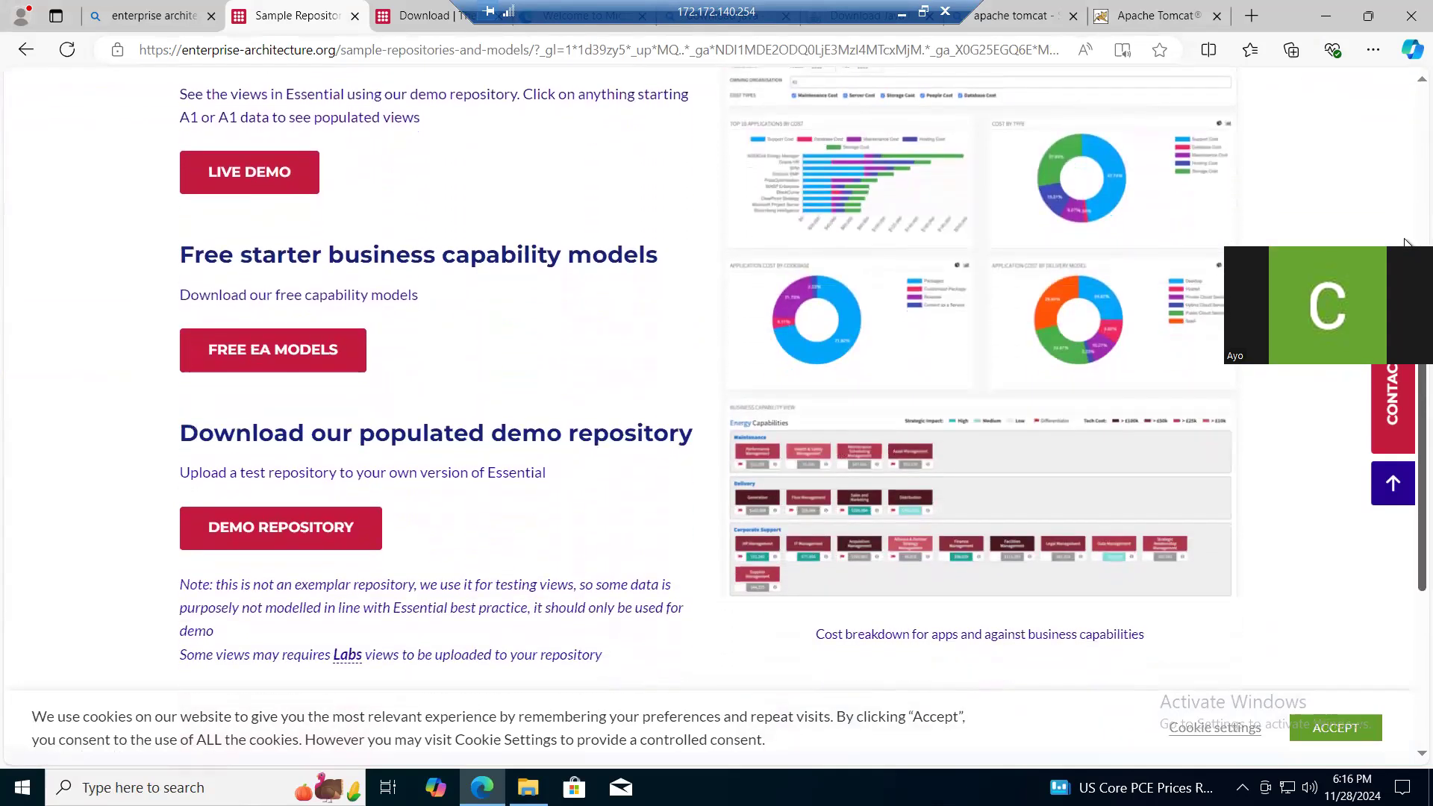
{"action": "scroll", "coordinate": [1406, 243], "scroll_direction": "down", "scroll_amount": 1}
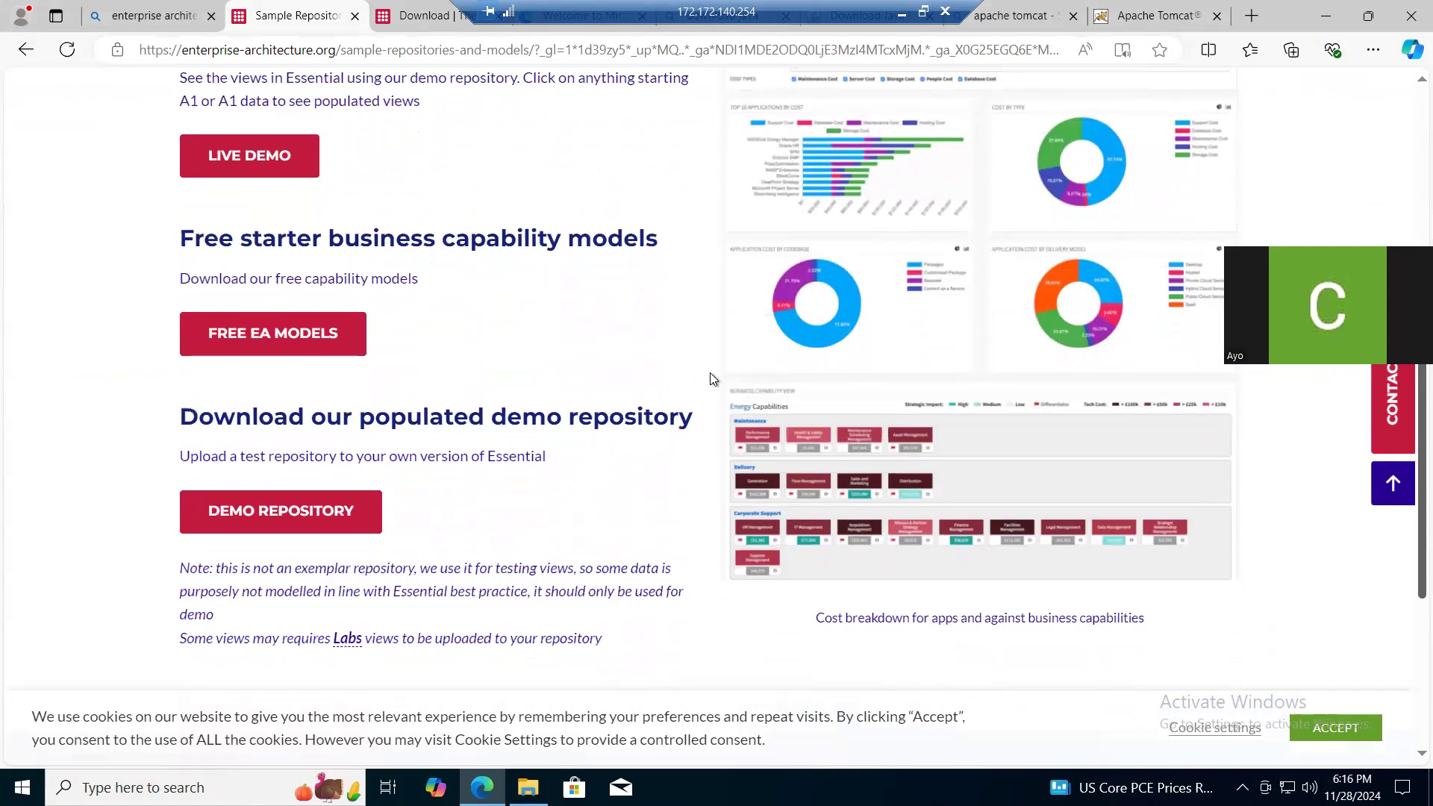
{"action": "scroll", "coordinate": [710, 373], "scroll_direction": "down", "scroll_amount": 1}
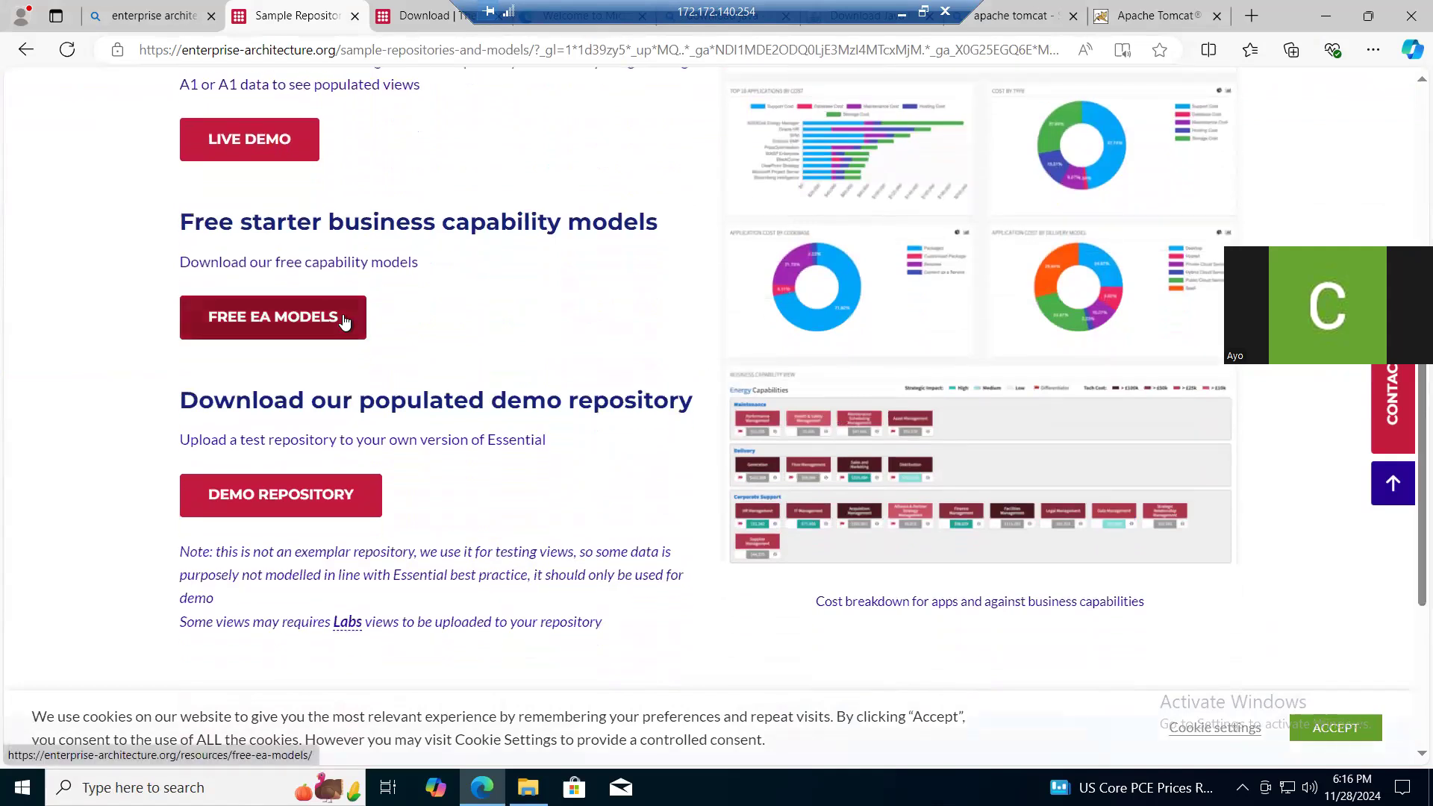
{"action": "left_click", "coordinate": [283, 500]}
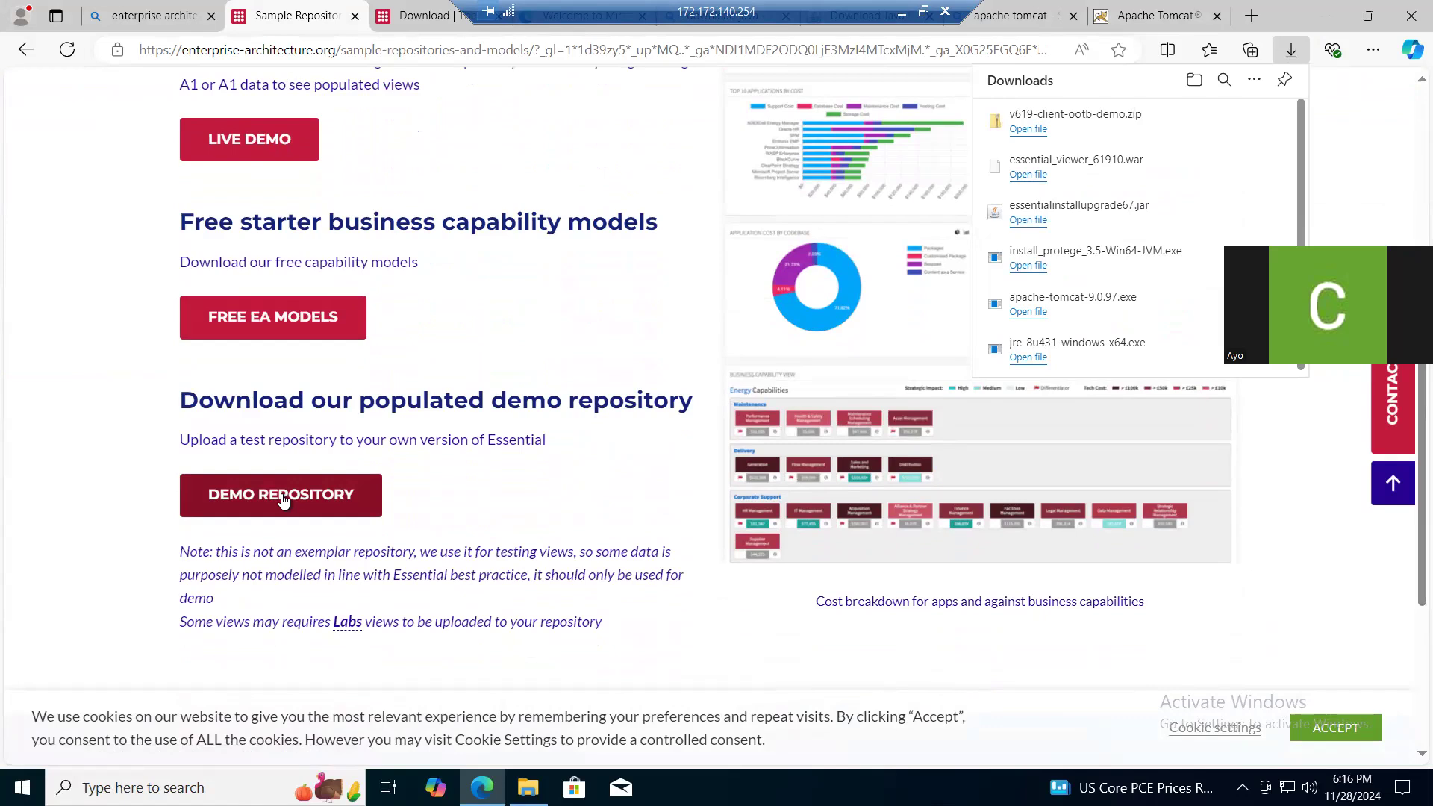
- Open the Free EA Models page and review the available business capability and APQC process models
{"action": "left_click", "coordinate": [276, 330]}
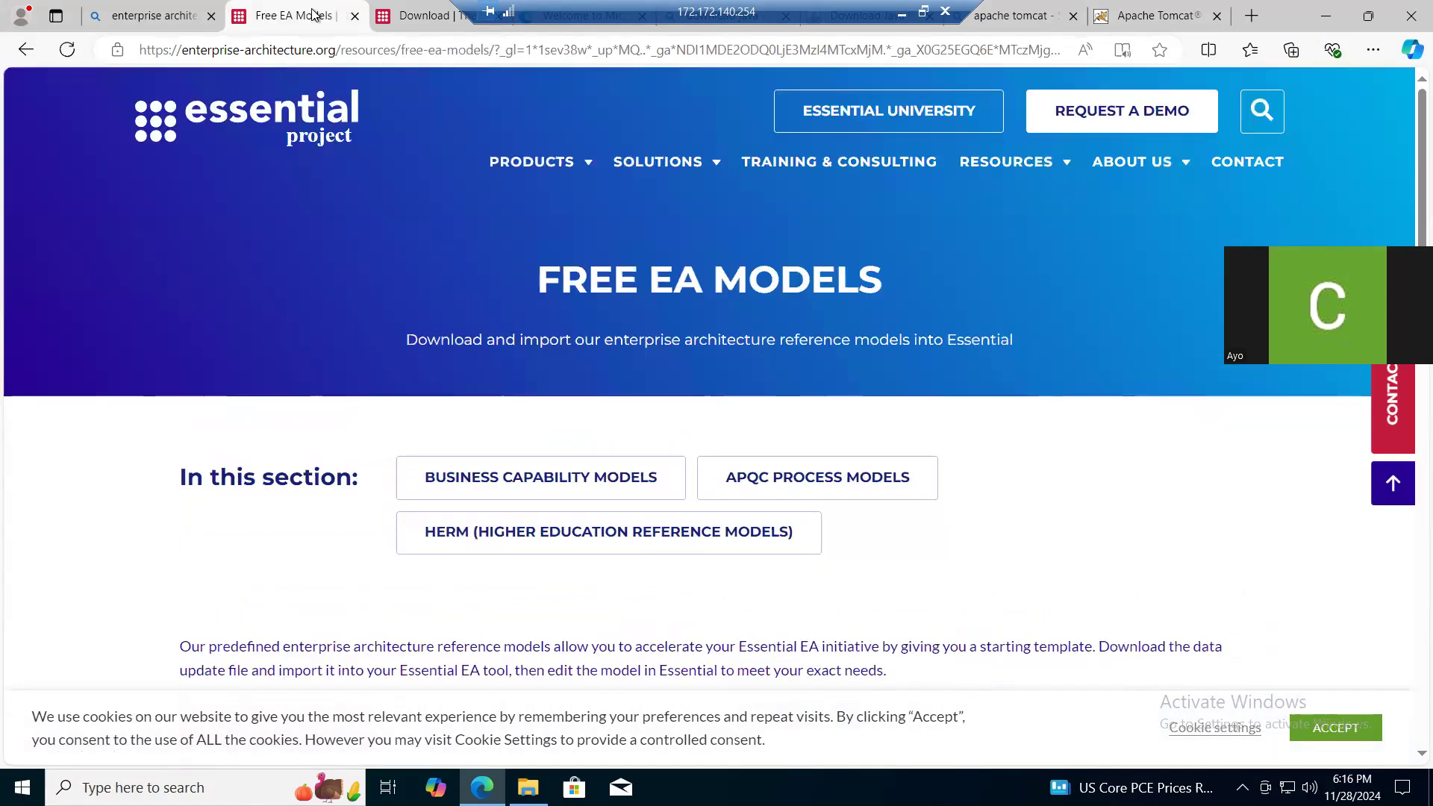
{"action": "key", "text": "Down"}
{"action": "key", "text": "Down"}
{"action": "key", "text": "Down"}
{"action": "key", "text": "Down"}
{"action": "key", "text": "Down"}
{"action": "key", "text": "Down"}
{"action": "key", "text": "Down"}
{"action": "key", "text": "Down"}
{"action": "key", "text": "Down"}
{"action": "key", "text": "Down"}
{"action": "key", "text": "Down"}
{"action": "key", "text": "Down"}
{"action": "key", "text": "Down"}
{"action": "key", "text": "Down"}
{"action": "key", "text": "Down"}
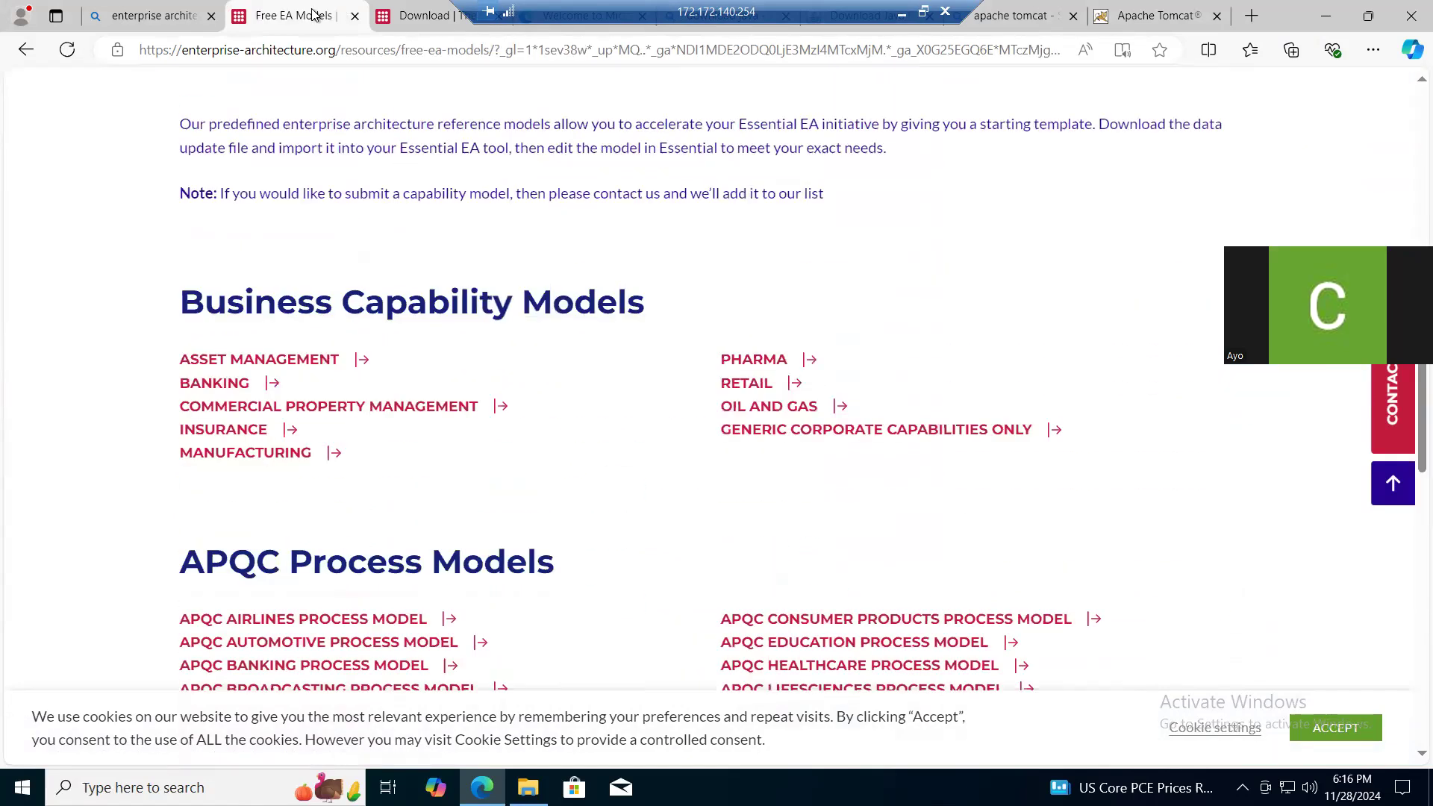
{"action": "key", "text": "Down"}
{"action": "key", "text": "Down"}
{"action": "key", "text": "Down"}
{"action": "key", "text": "Down"}
{"action": "key", "text": "Down"}
{"action": "key", "text": "Down"}
{"action": "key", "text": "Down"}
{"action": "key", "text": "Down"}
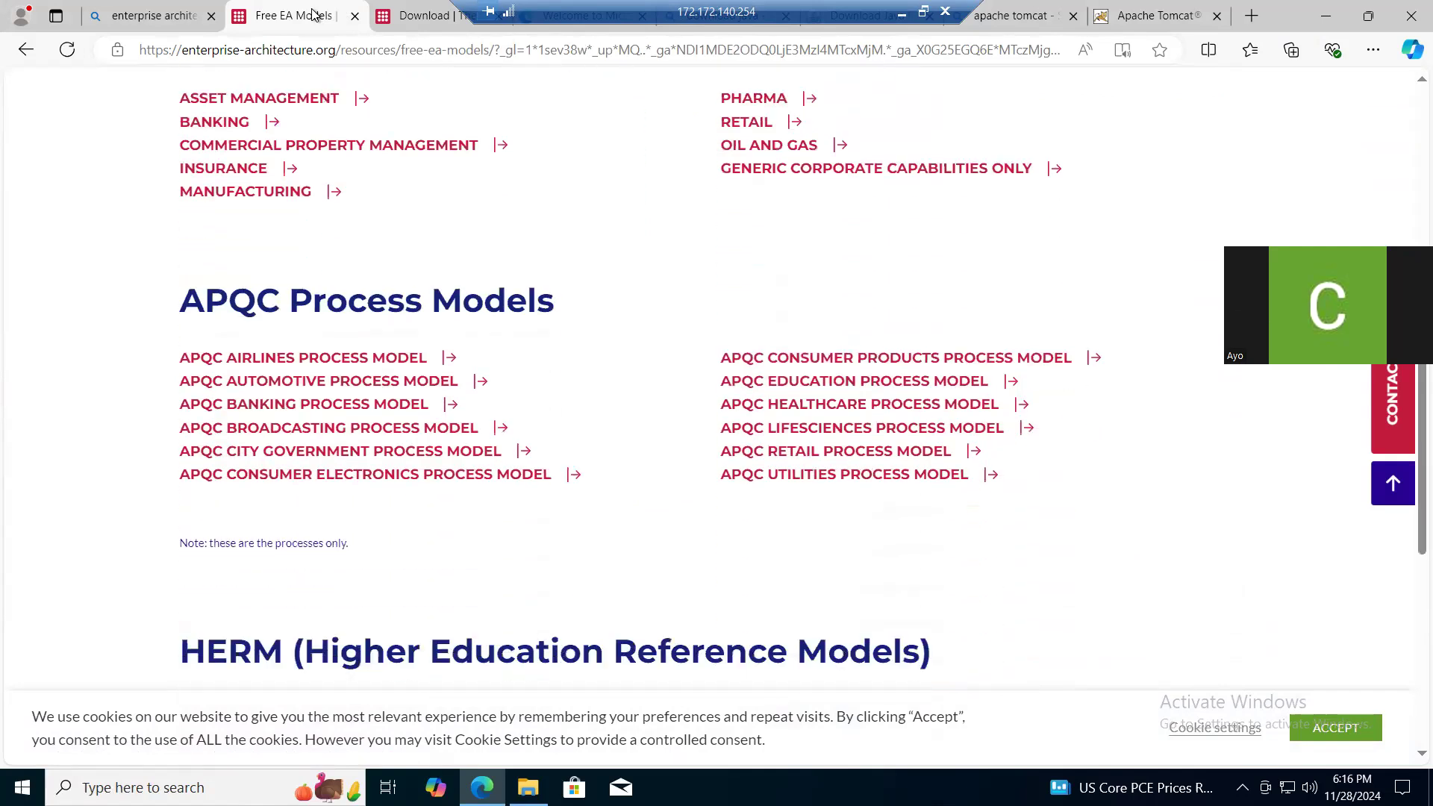
{"action": "key", "text": "Up"}
{"action": "key", "text": "Up"}
{"action": "key", "text": "Up"}
{"action": "key", "text": "Up"}
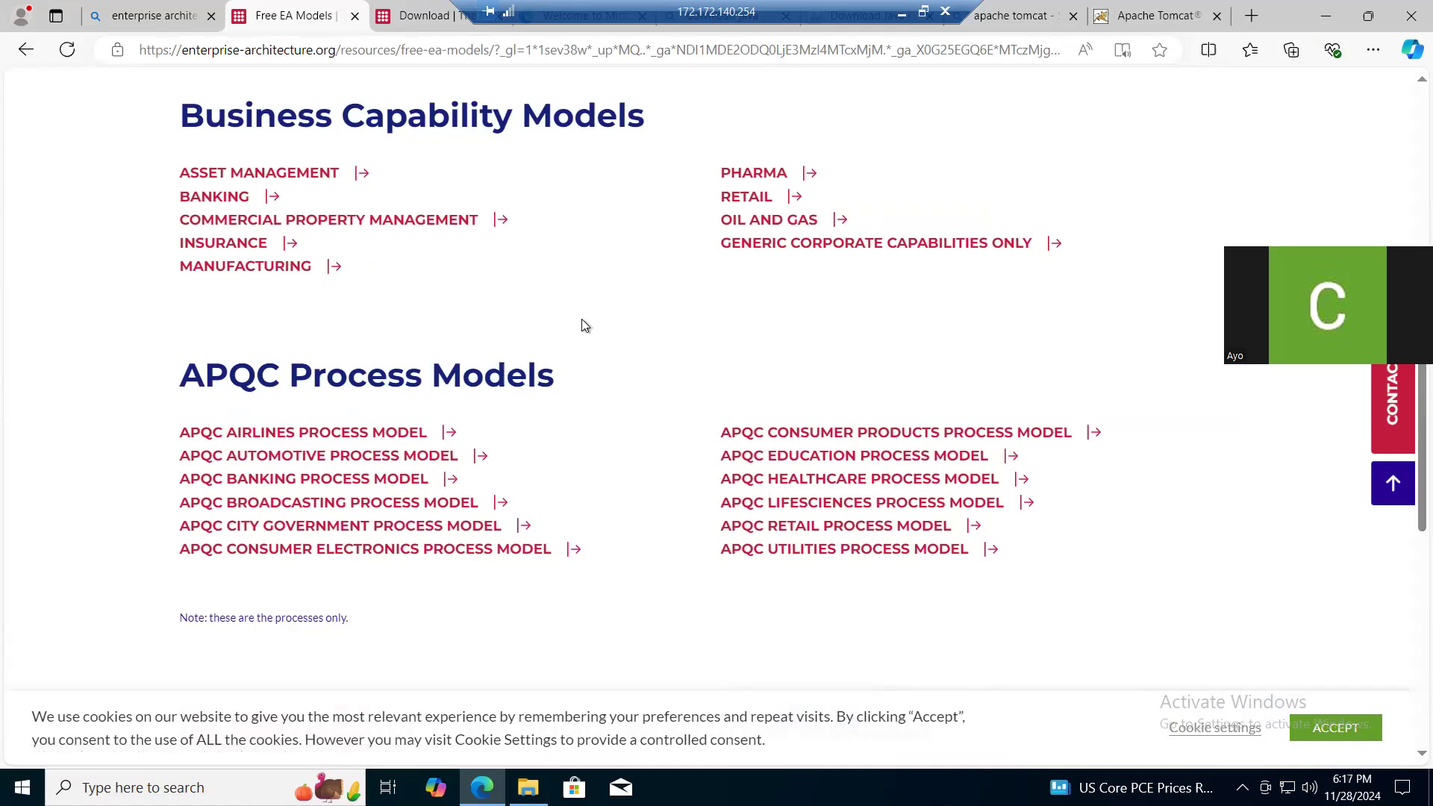
- Show the downloaded v619-client-ootb-demo.zip in its folder from the browser's download list
{"action": "scroll", "coordinate": [584, 325], "scroll_direction": "up", "scroll_amount": 2}
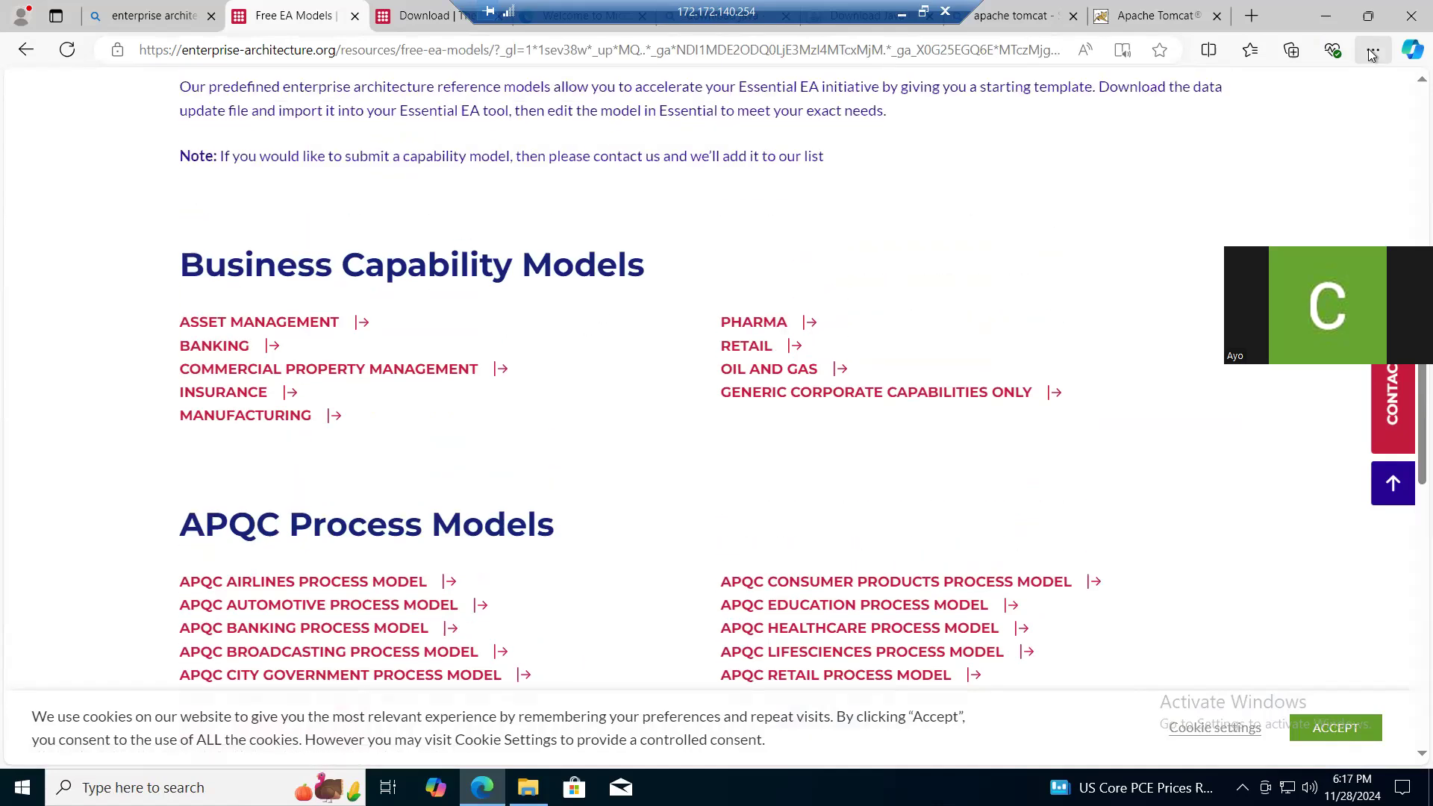
{"action": "left_click", "coordinate": [1372, 53]}
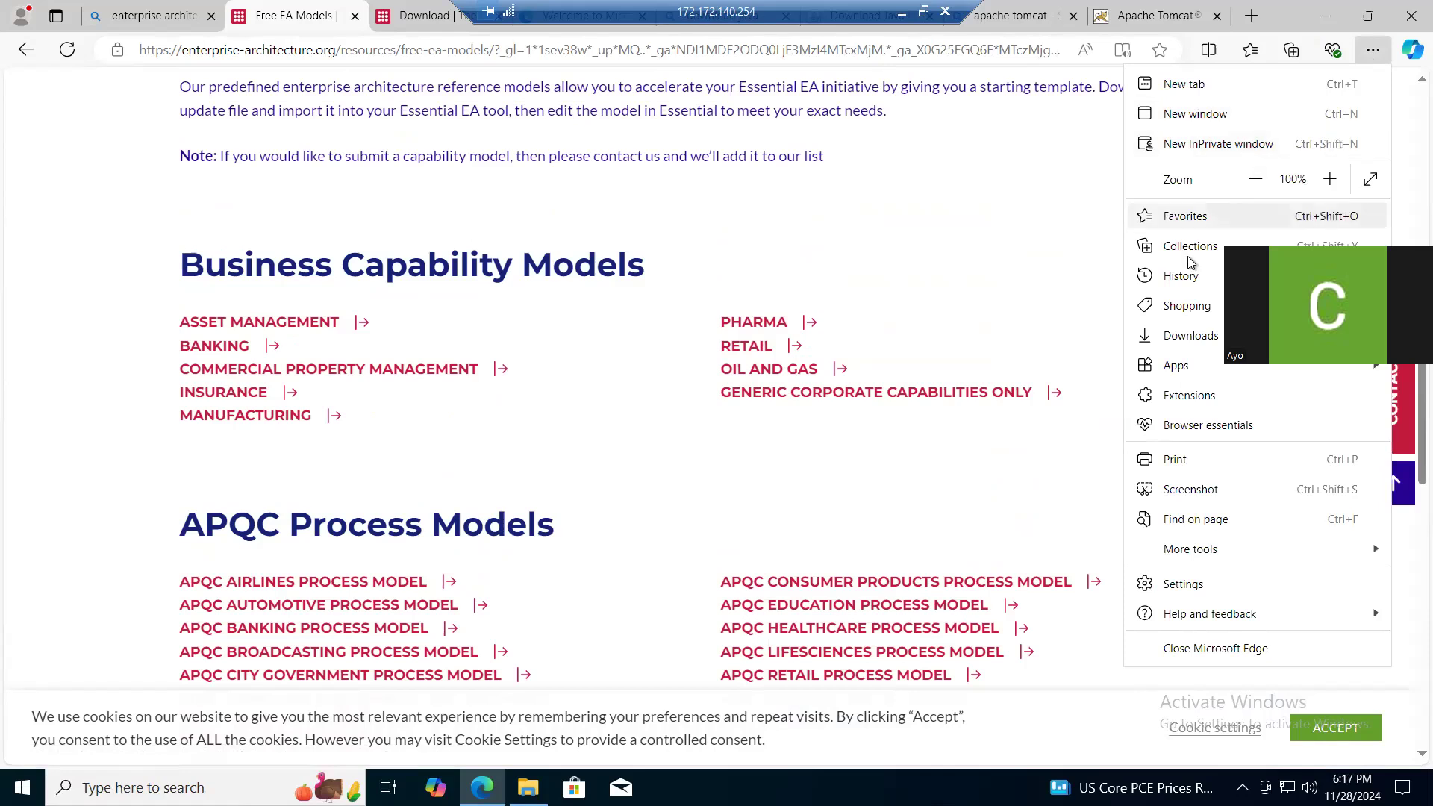
{"action": "left_click", "coordinate": [1175, 337]}
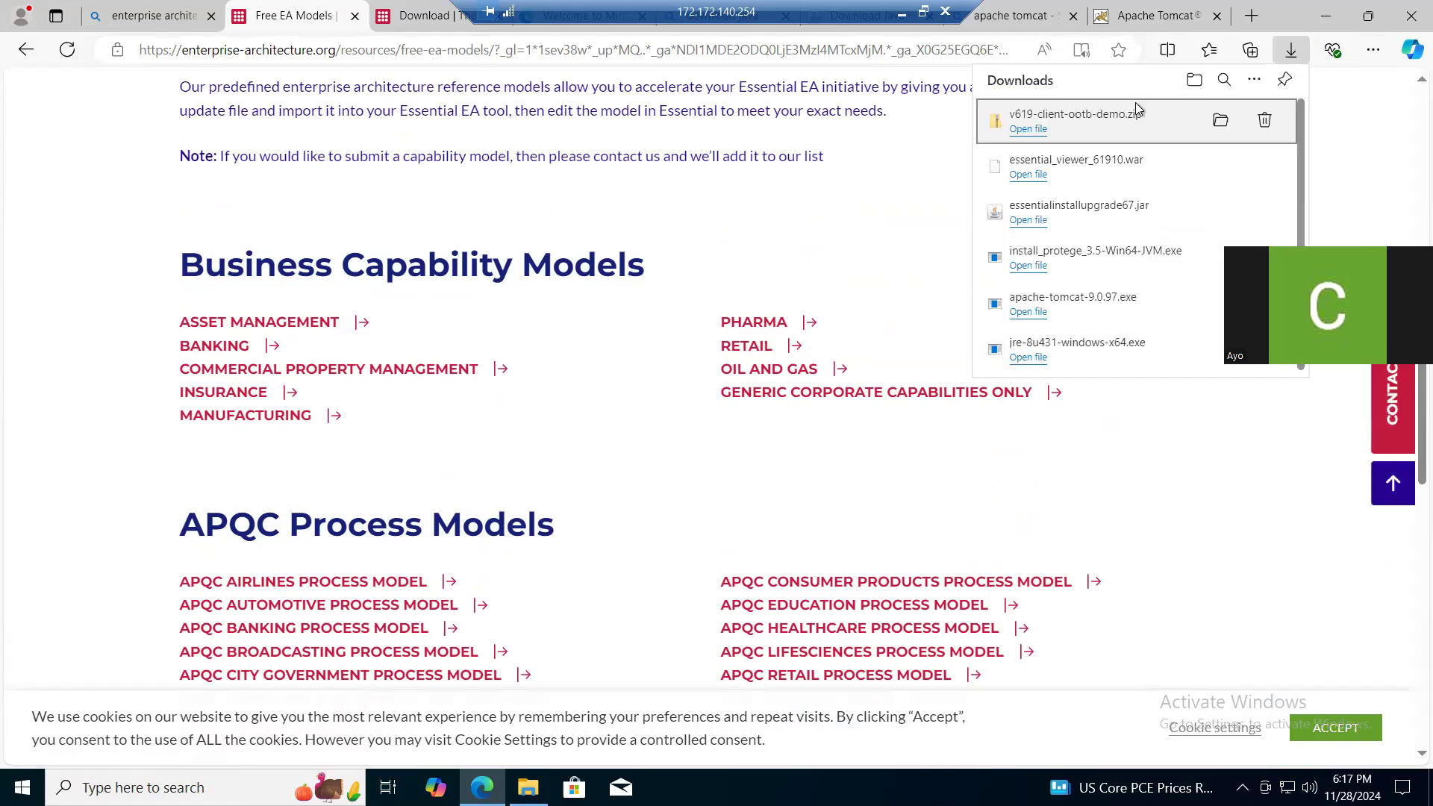
{"action": "left_click", "coordinate": [1220, 121]}
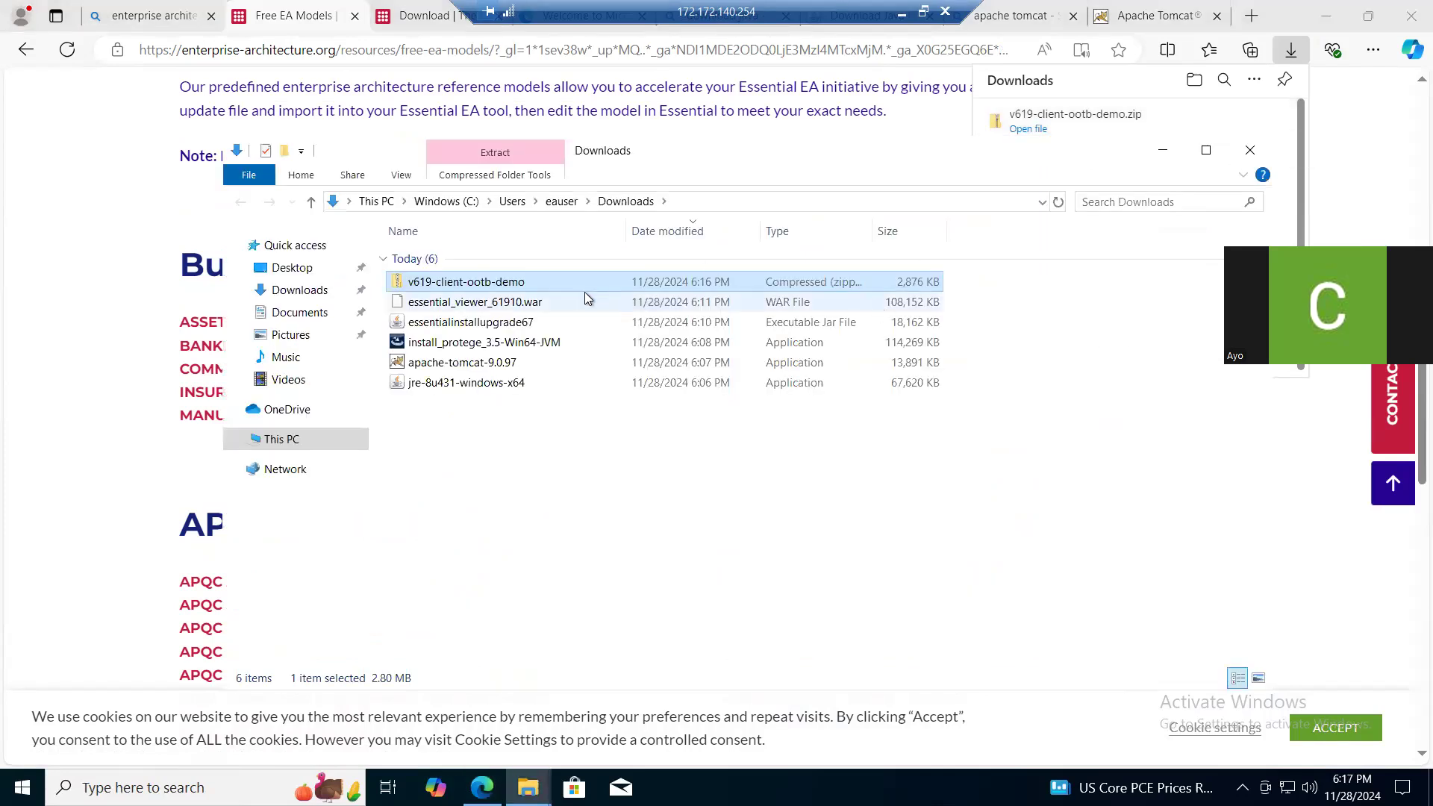
- Move v619-client-ootb-demo, essential_viewer_61910.war and essentialinstallupgrade67 from Downloads to the Documents folder
{"action": "left_click", "coordinate": [480, 305], "text": "ctrl"}
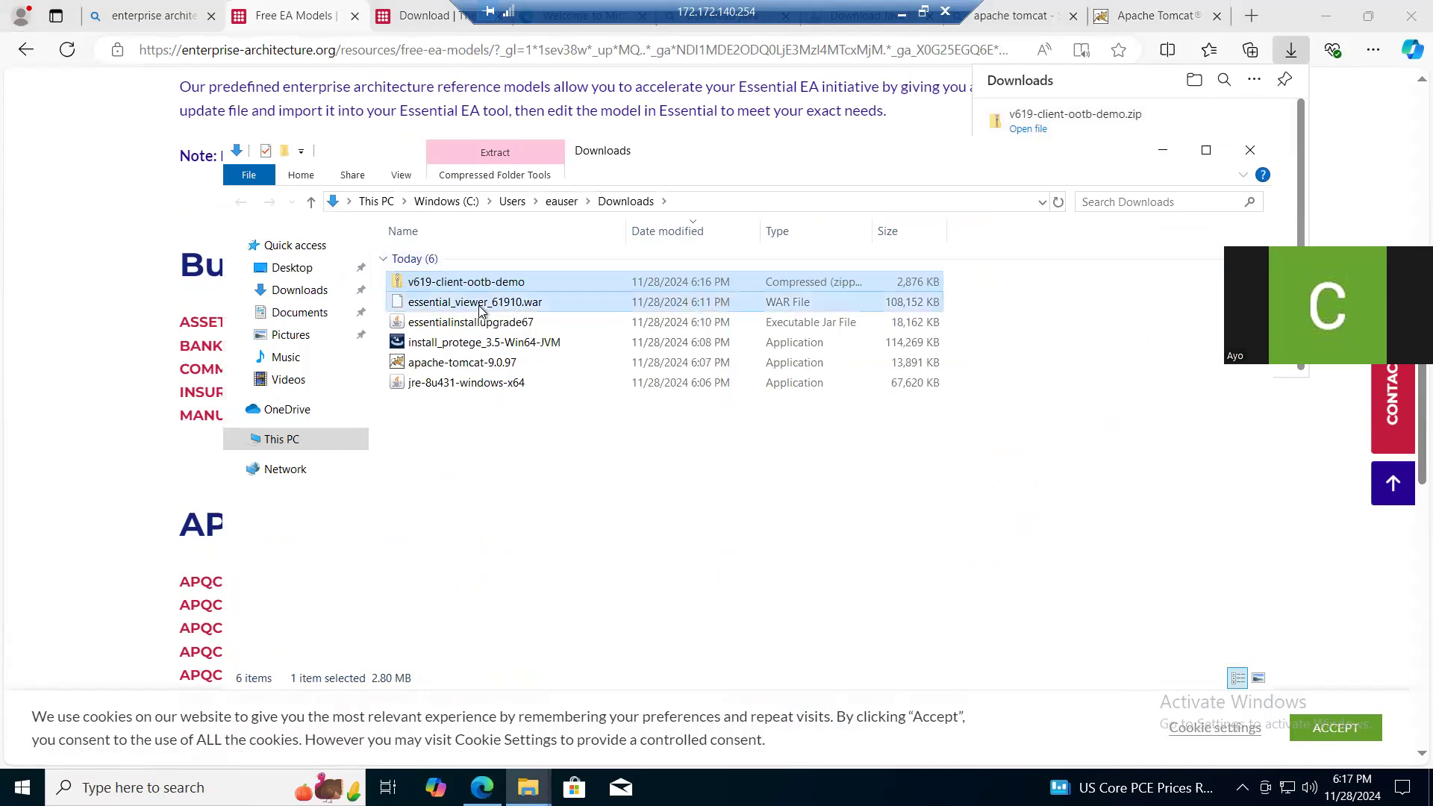
{"action": "left_click", "coordinate": [491, 323], "text": "ctrl"}
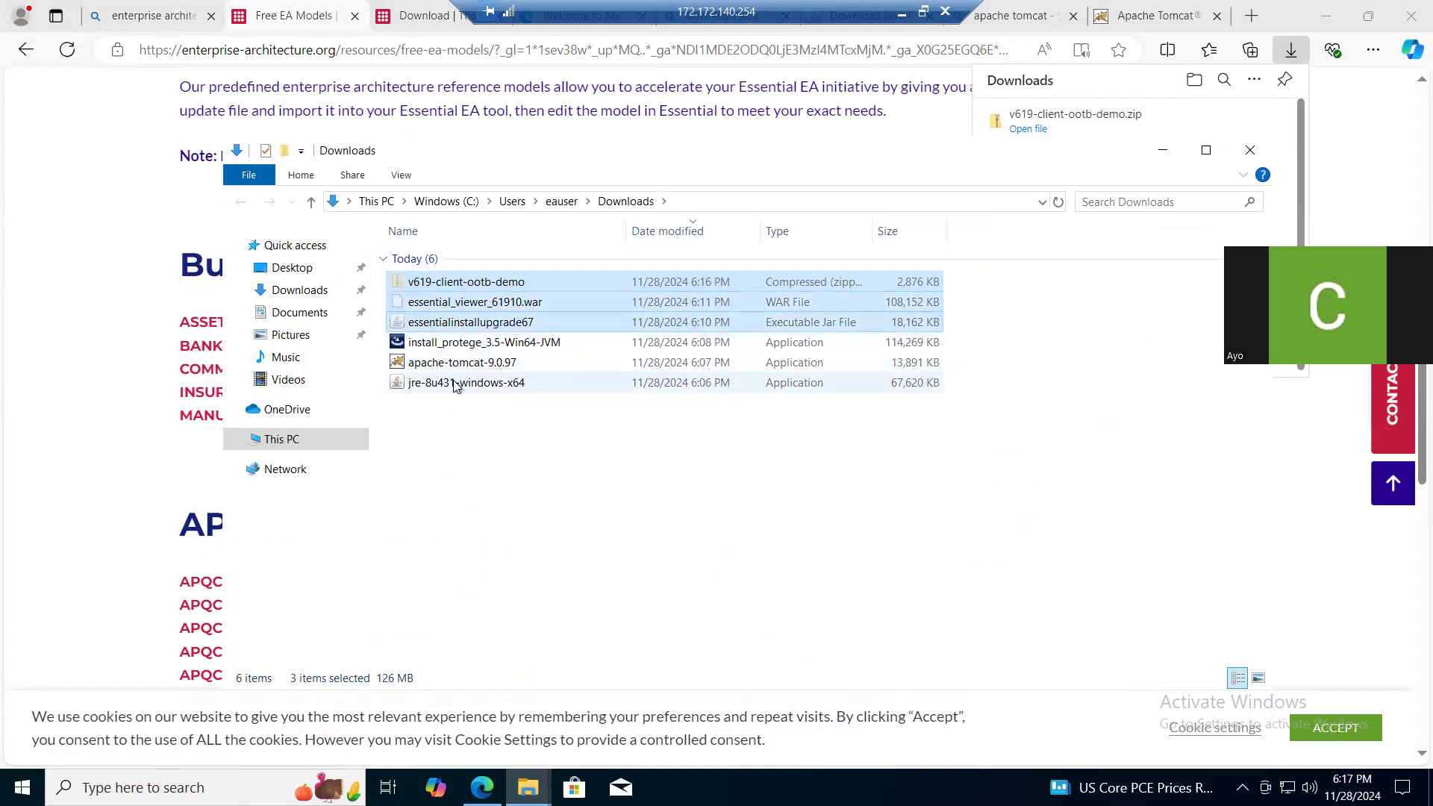
{"action": "left_click", "coordinate": [310, 312]}
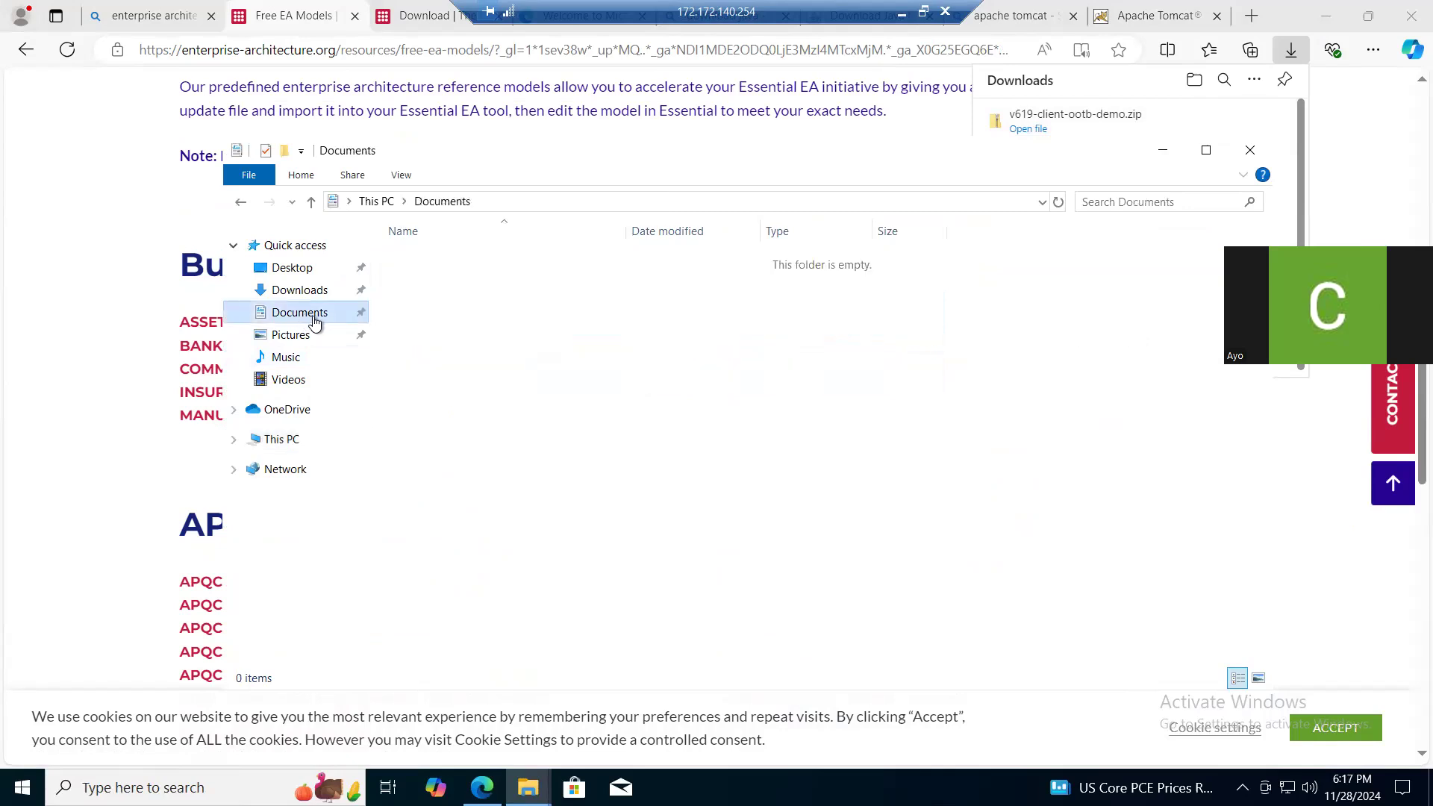
{"action": "key", "text": "ctrl+v"}
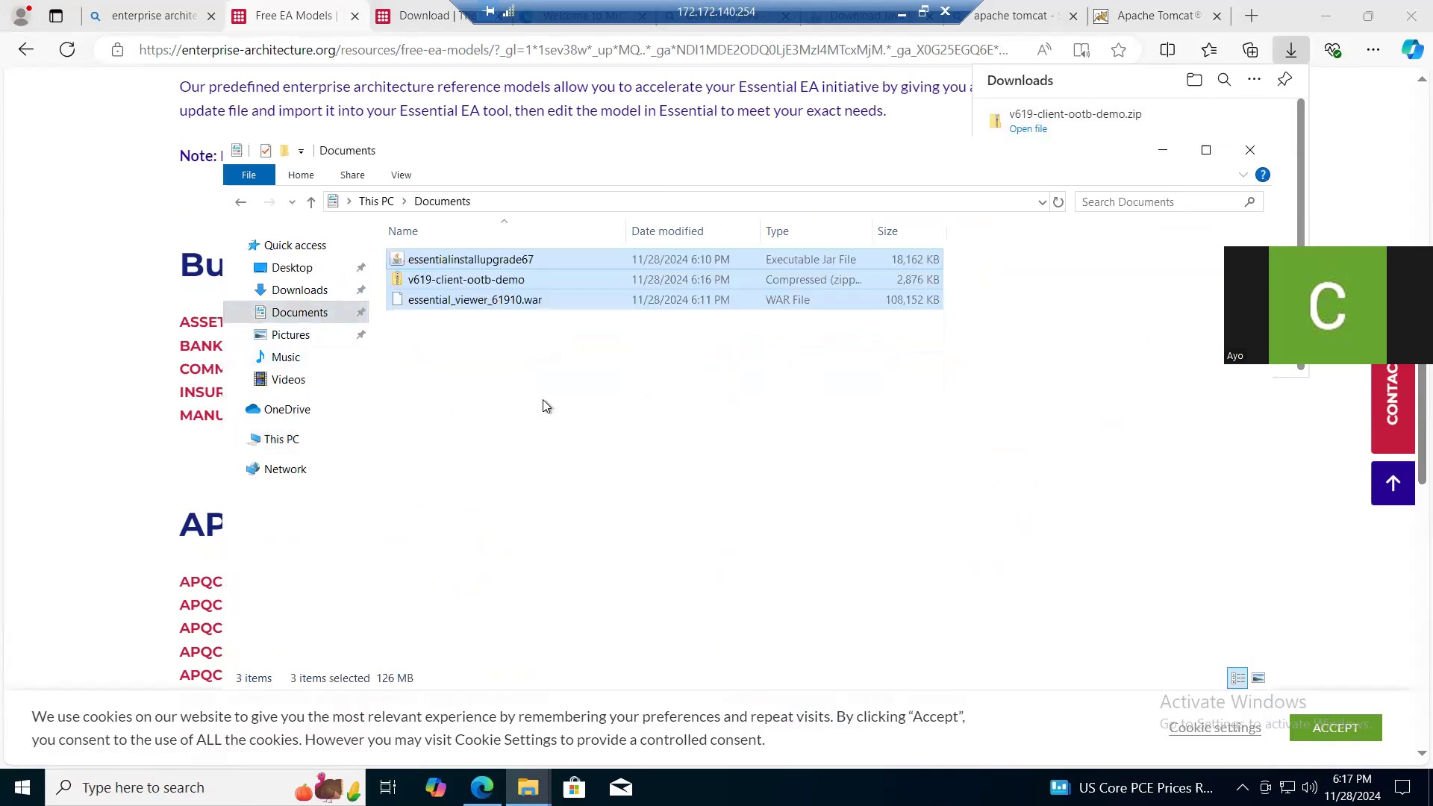
{"action": "left_click", "coordinate": [552, 329]}
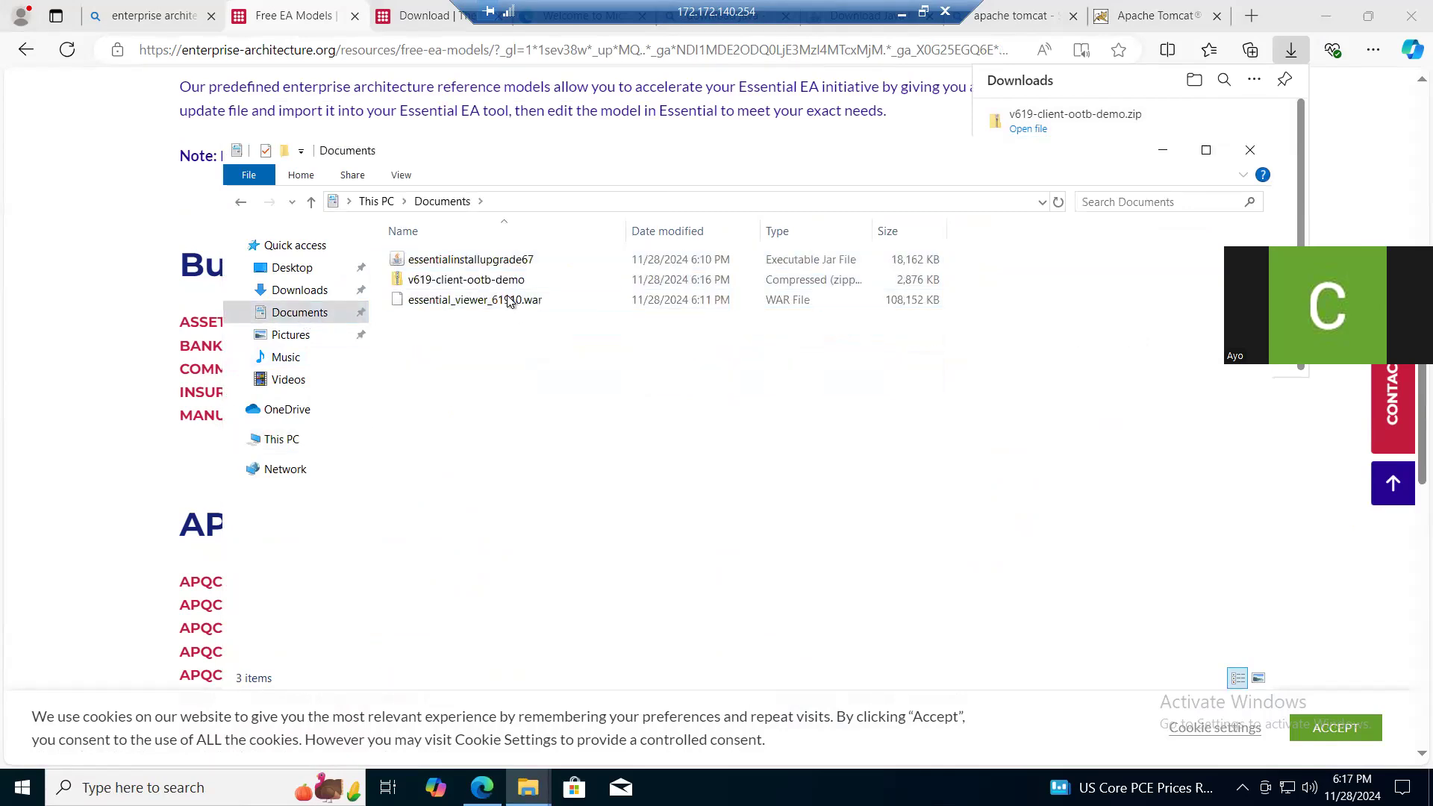
- Extract the v619-client-ootb-demo archive into a folder of the same name in Documents
{"action": "left_click", "coordinate": [502, 282]}
{"action": "right_click", "coordinate": [501, 283]}
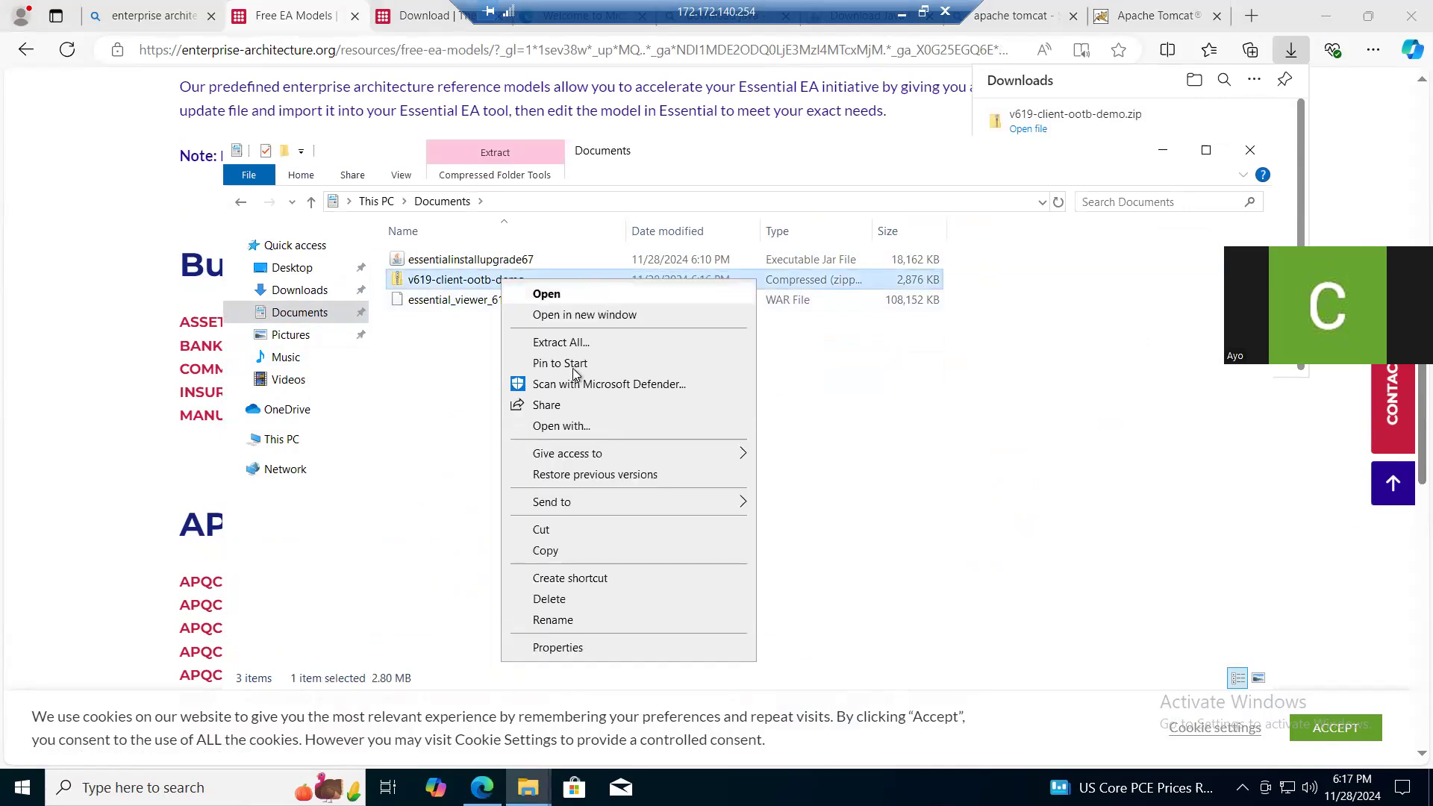
{"action": "left_click", "coordinate": [589, 341]}
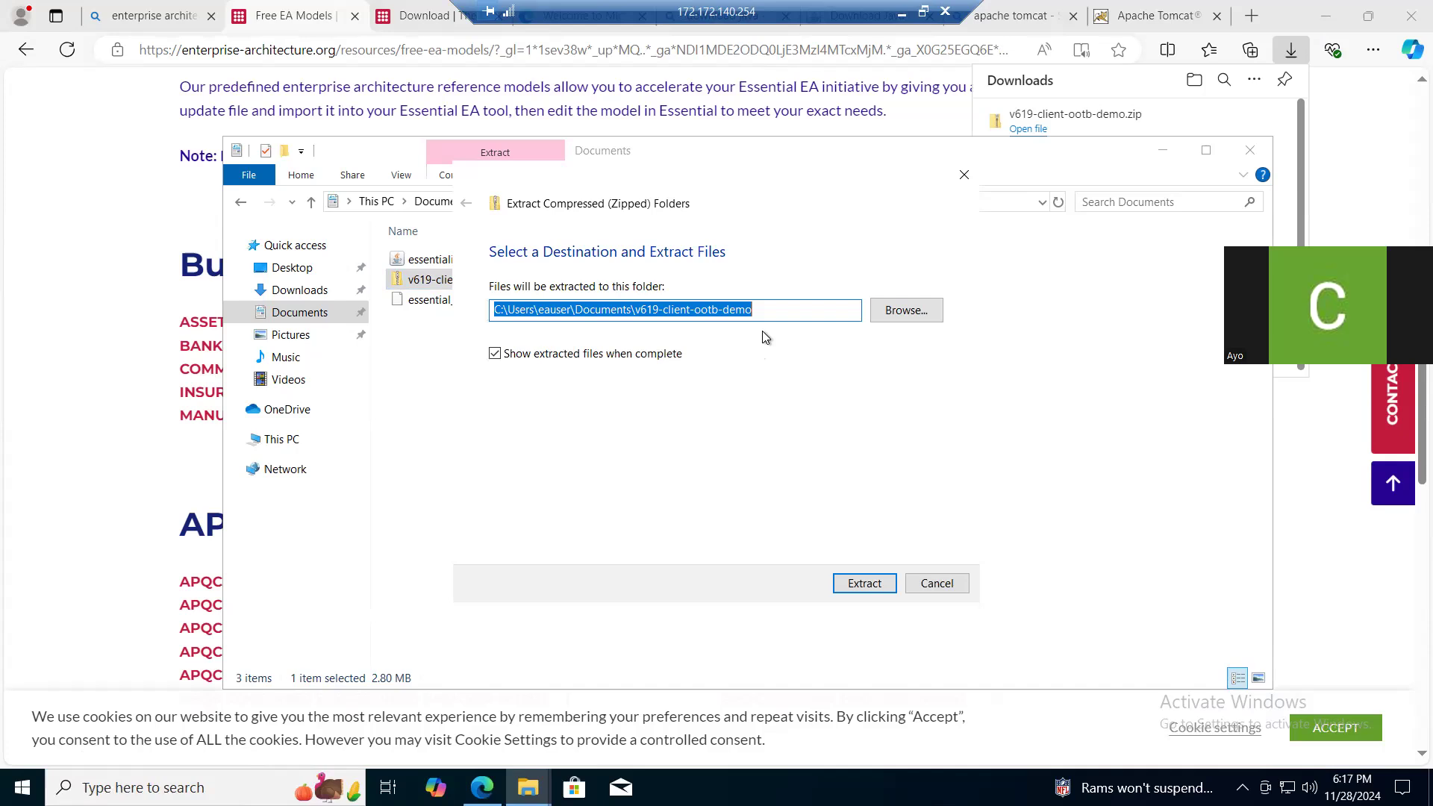
{"action": "left_click", "coordinate": [863, 584]}
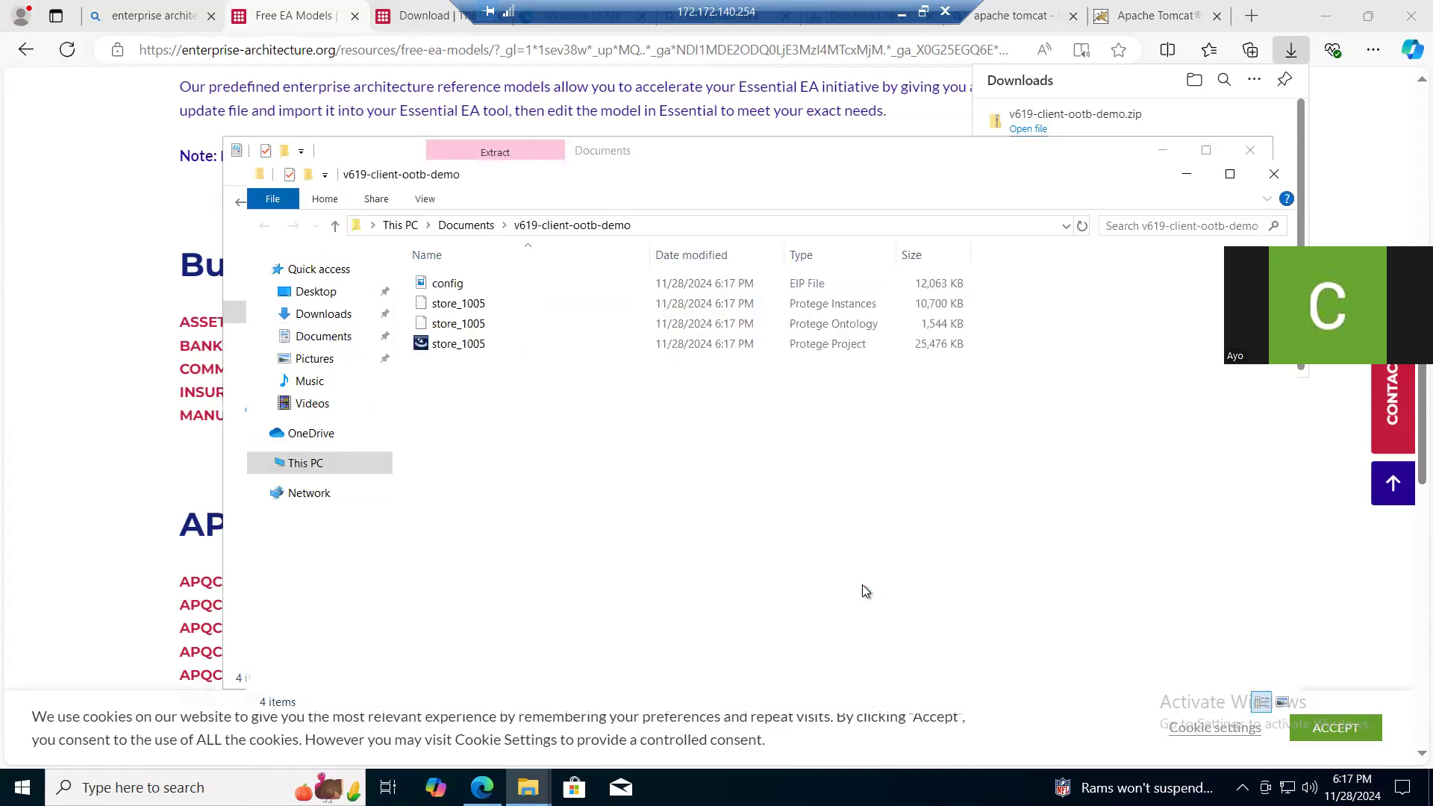
- Copy essential_viewer_61910.war from Documents into the extracted v619-client-ootb-demo folder
{"action": "left_click", "coordinate": [463, 225]}
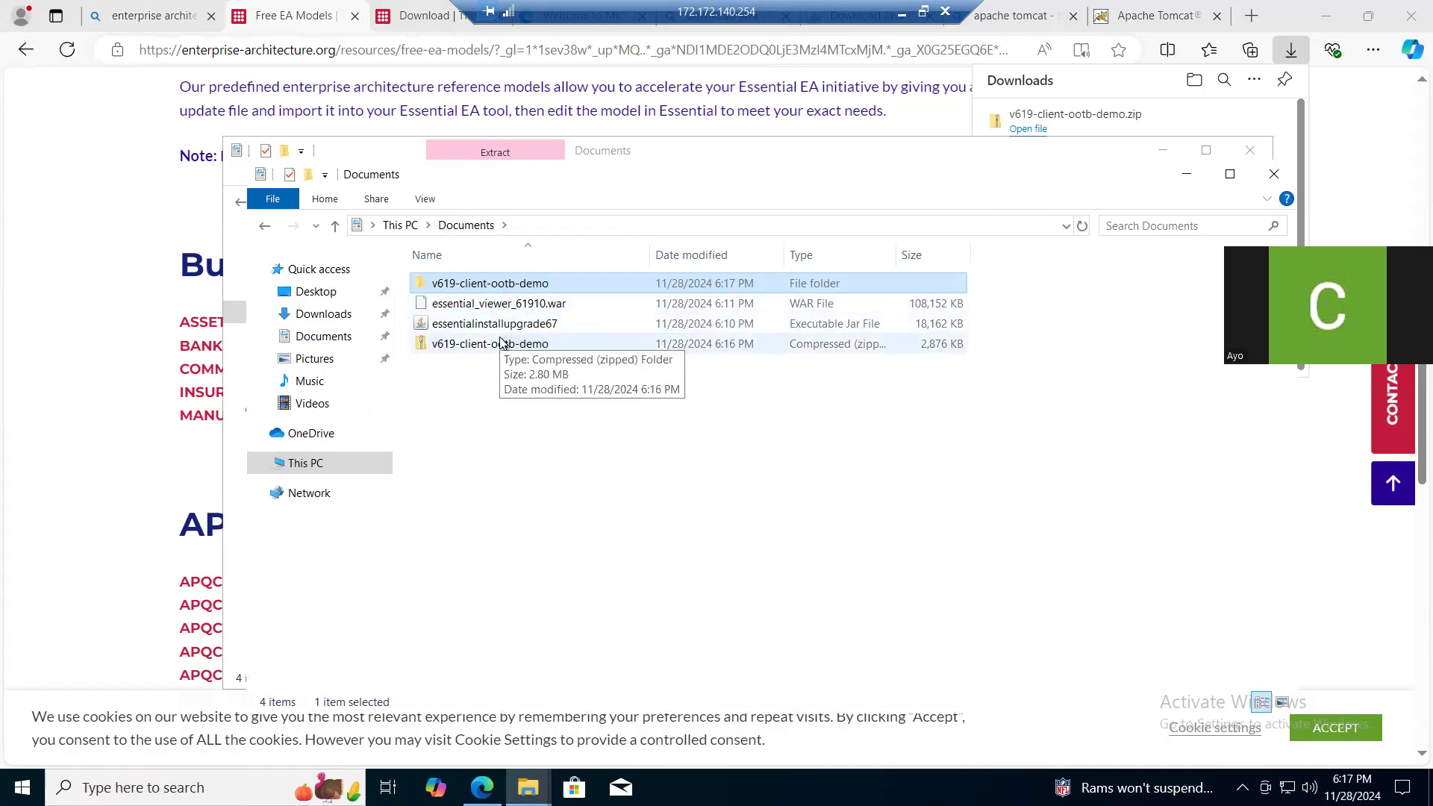
{"action": "left_click", "coordinate": [526, 308]}
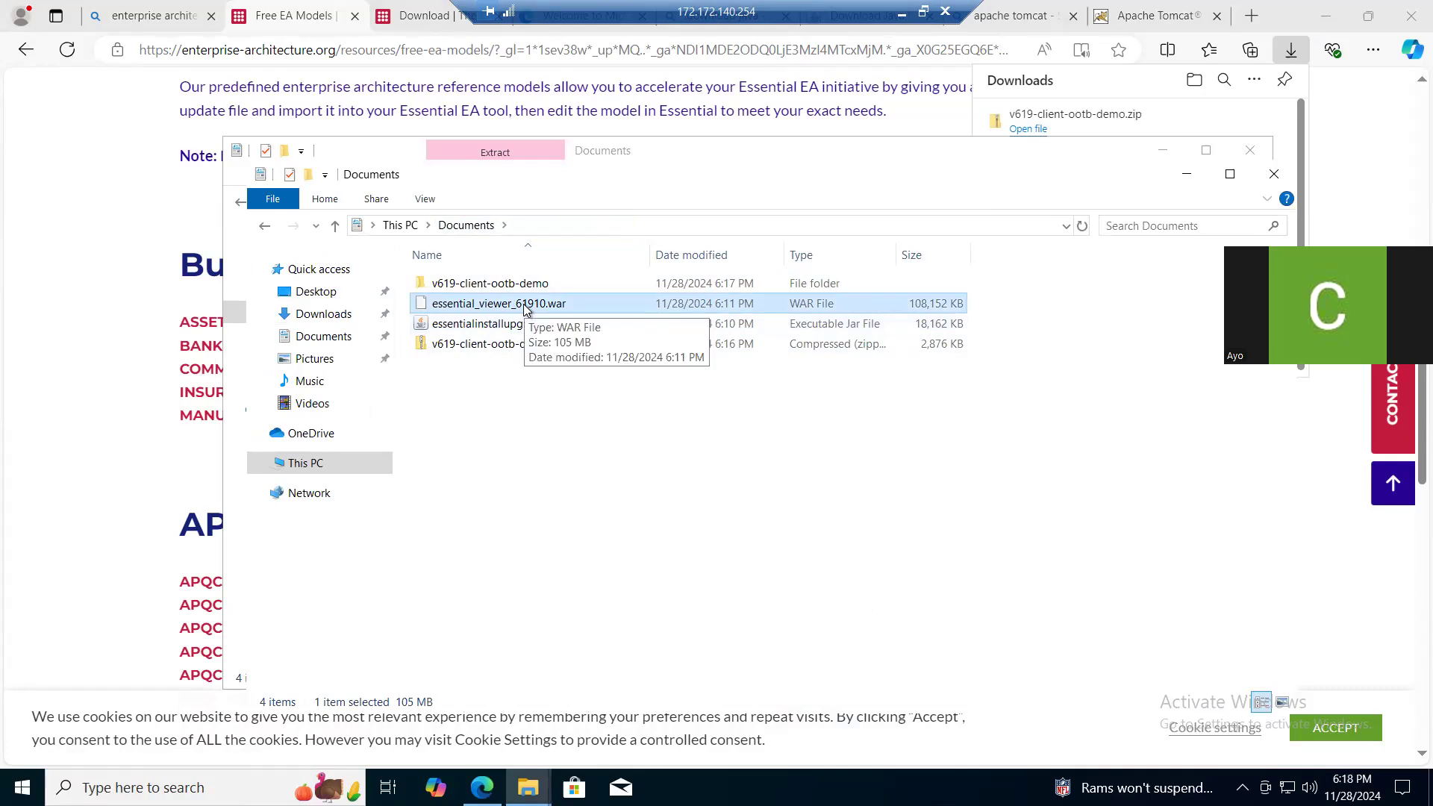
{"action": "right_click", "coordinate": [525, 308]}
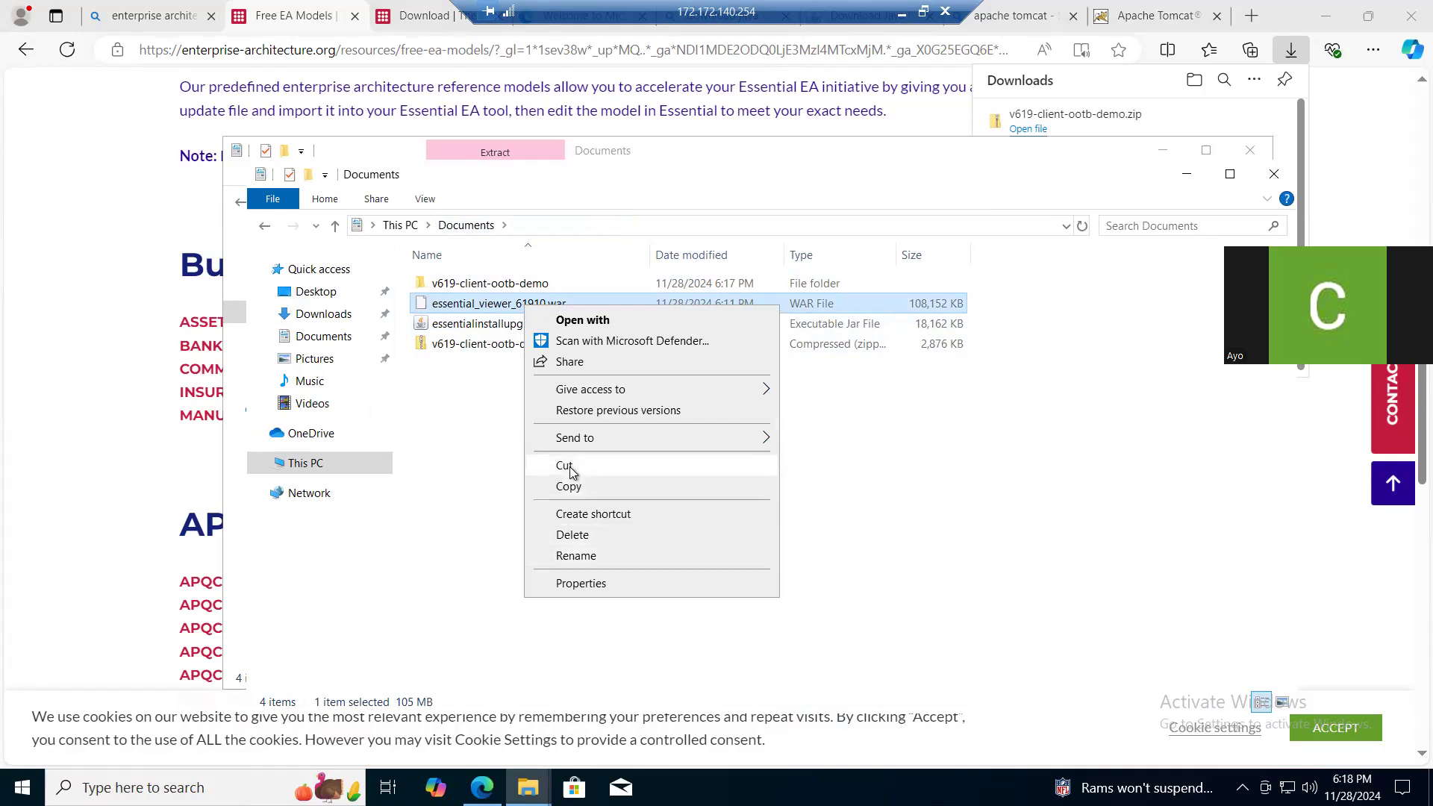
{"action": "left_click", "coordinate": [571, 486]}
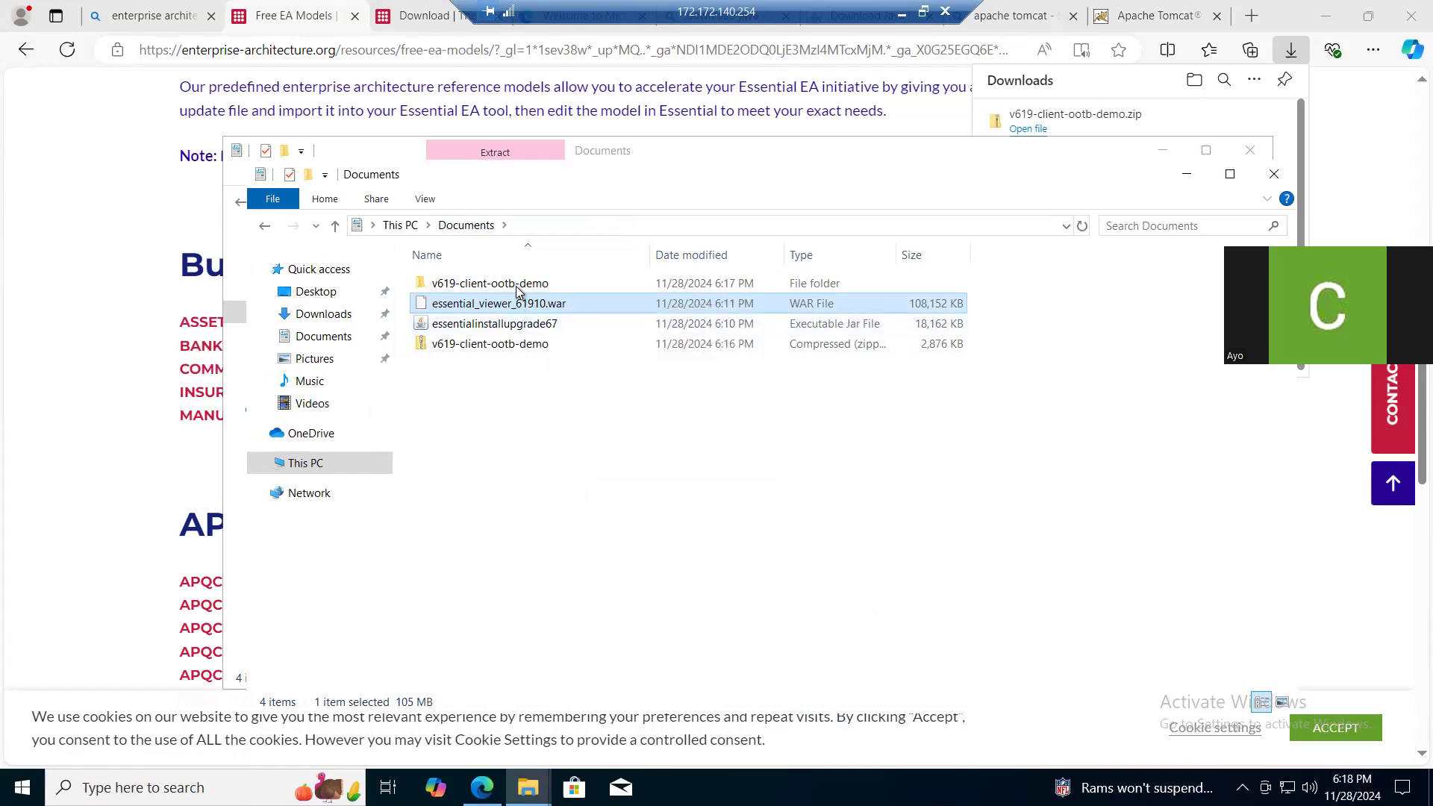
{"action": "double_click", "coordinate": [519, 286]}
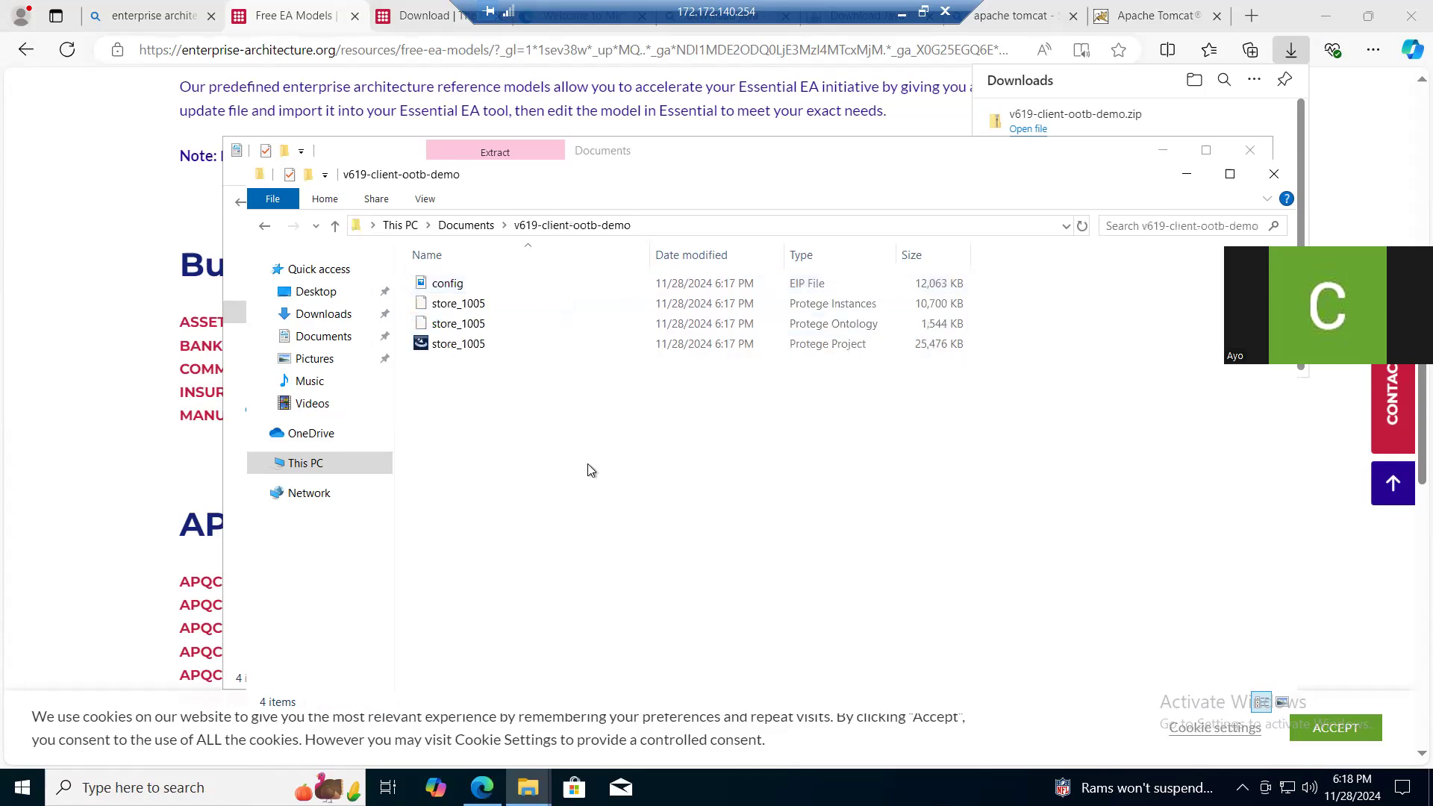
{"action": "key", "text": "ctrl+v"}
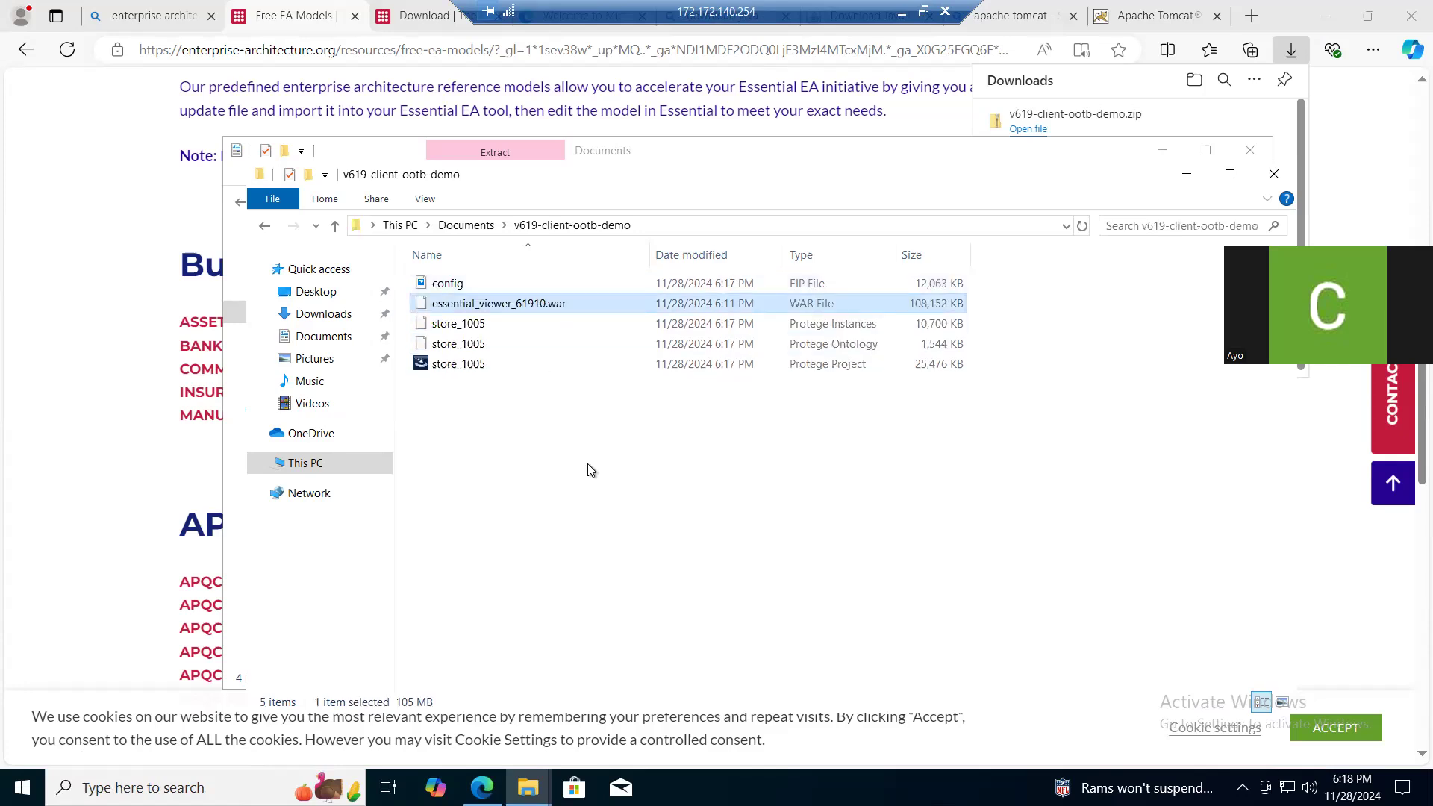
- Rename the copied viewer WAR file to store_1005.war, reusing the base name of the Protege store files
{"action": "left_click", "coordinate": [471, 329]}
{"action": "right_click", "coordinate": [471, 329]}
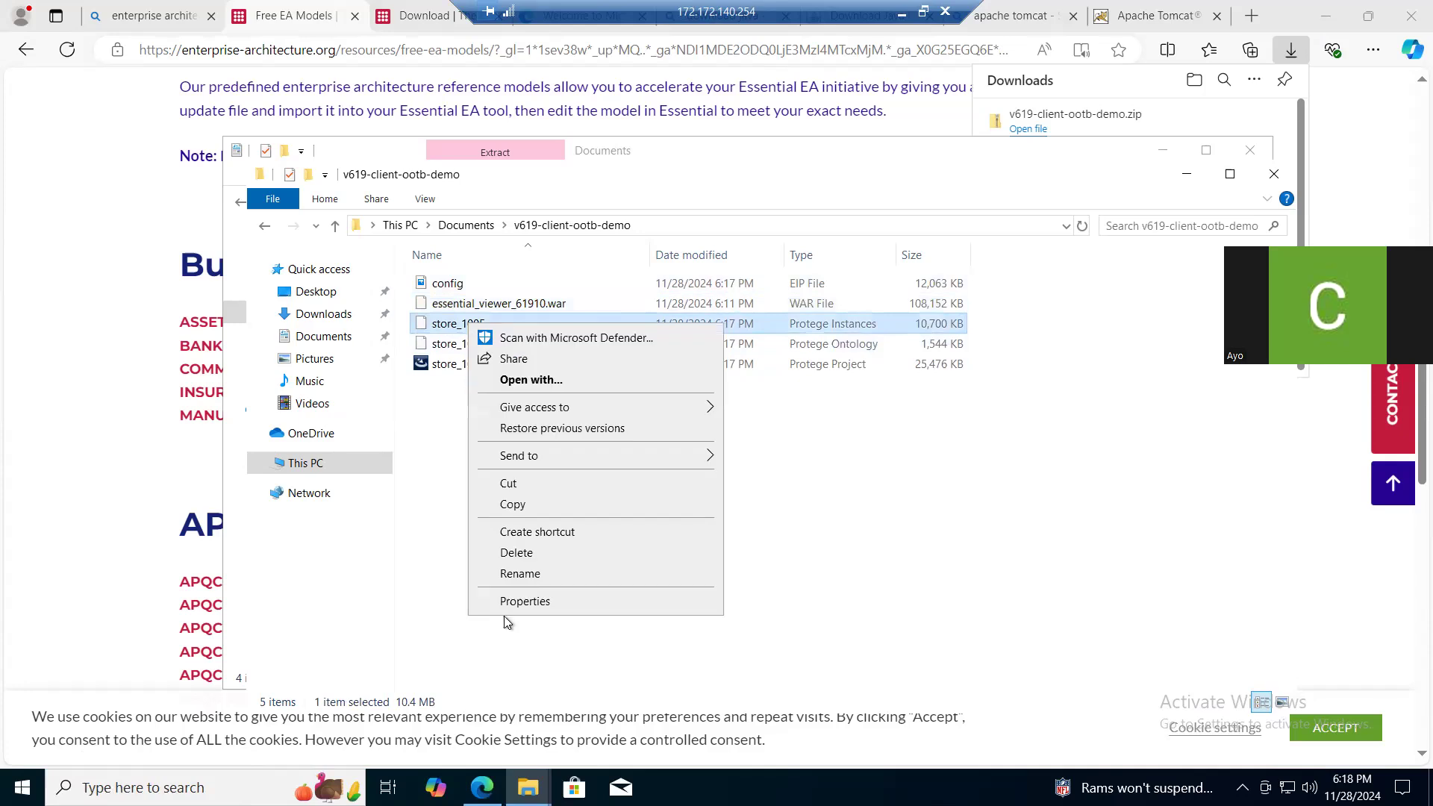
{"action": "left_click", "coordinate": [520, 575]}
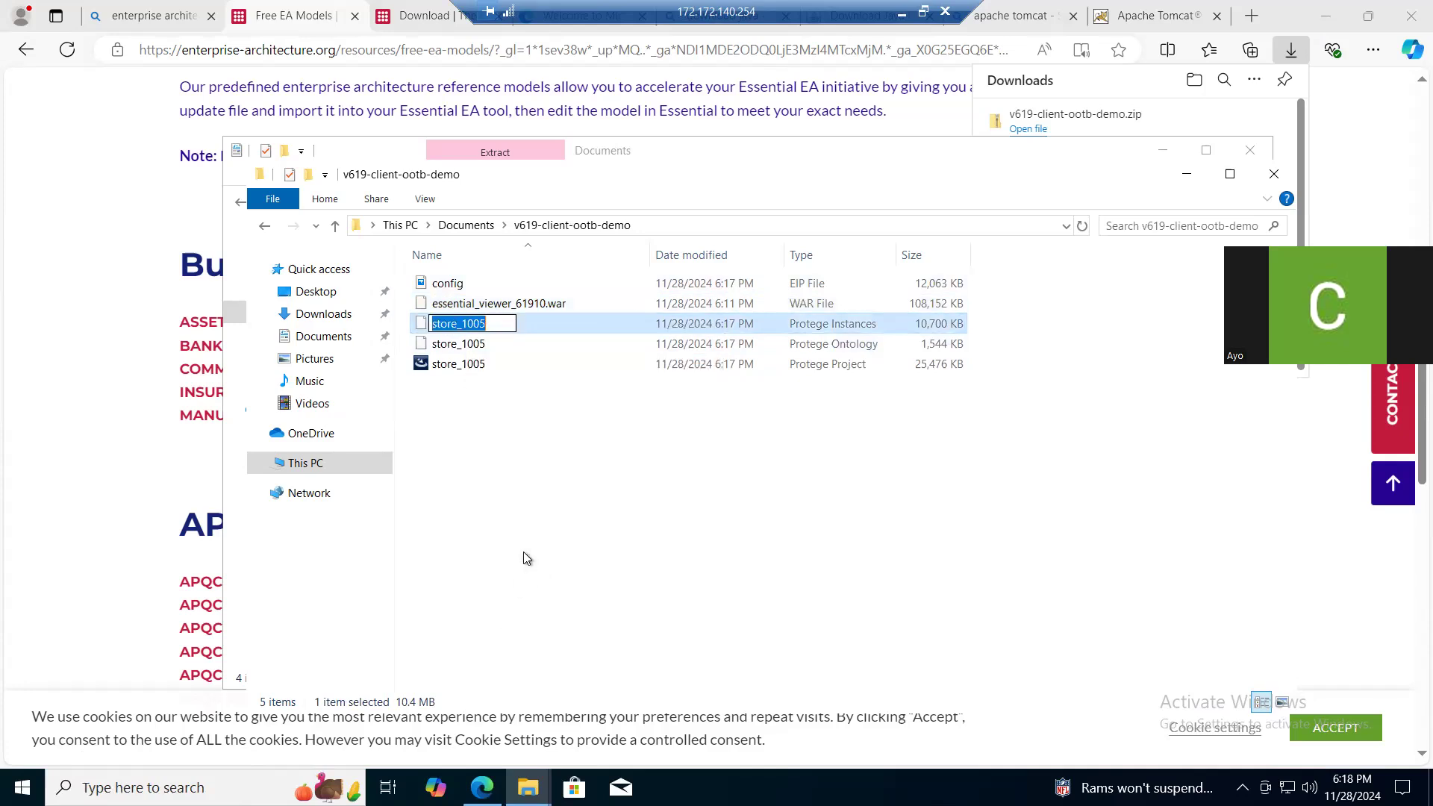
{"action": "left_click", "coordinate": [530, 310]}
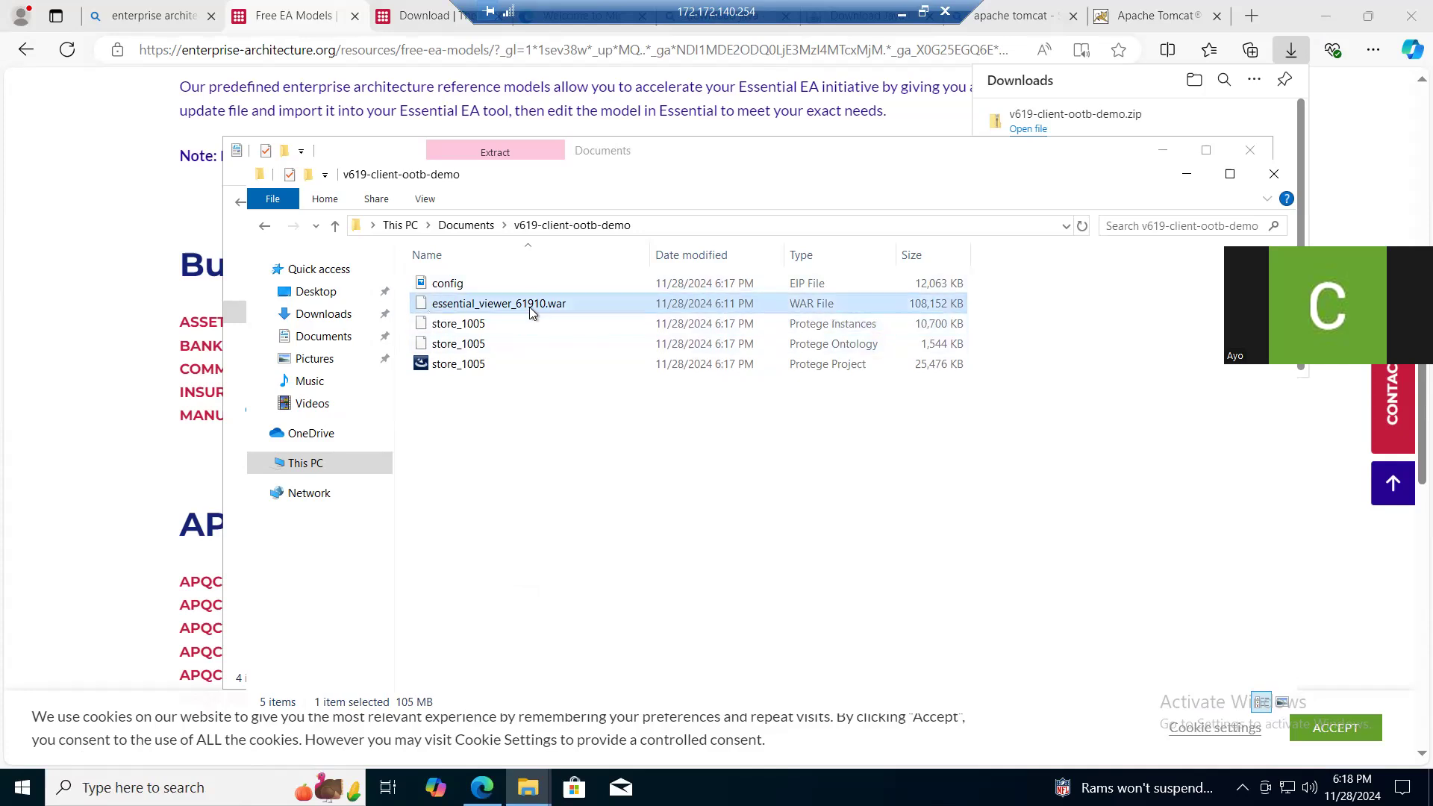
{"action": "right_click", "coordinate": [530, 310]}
{"action": "left_click", "coordinate": [574, 558]}
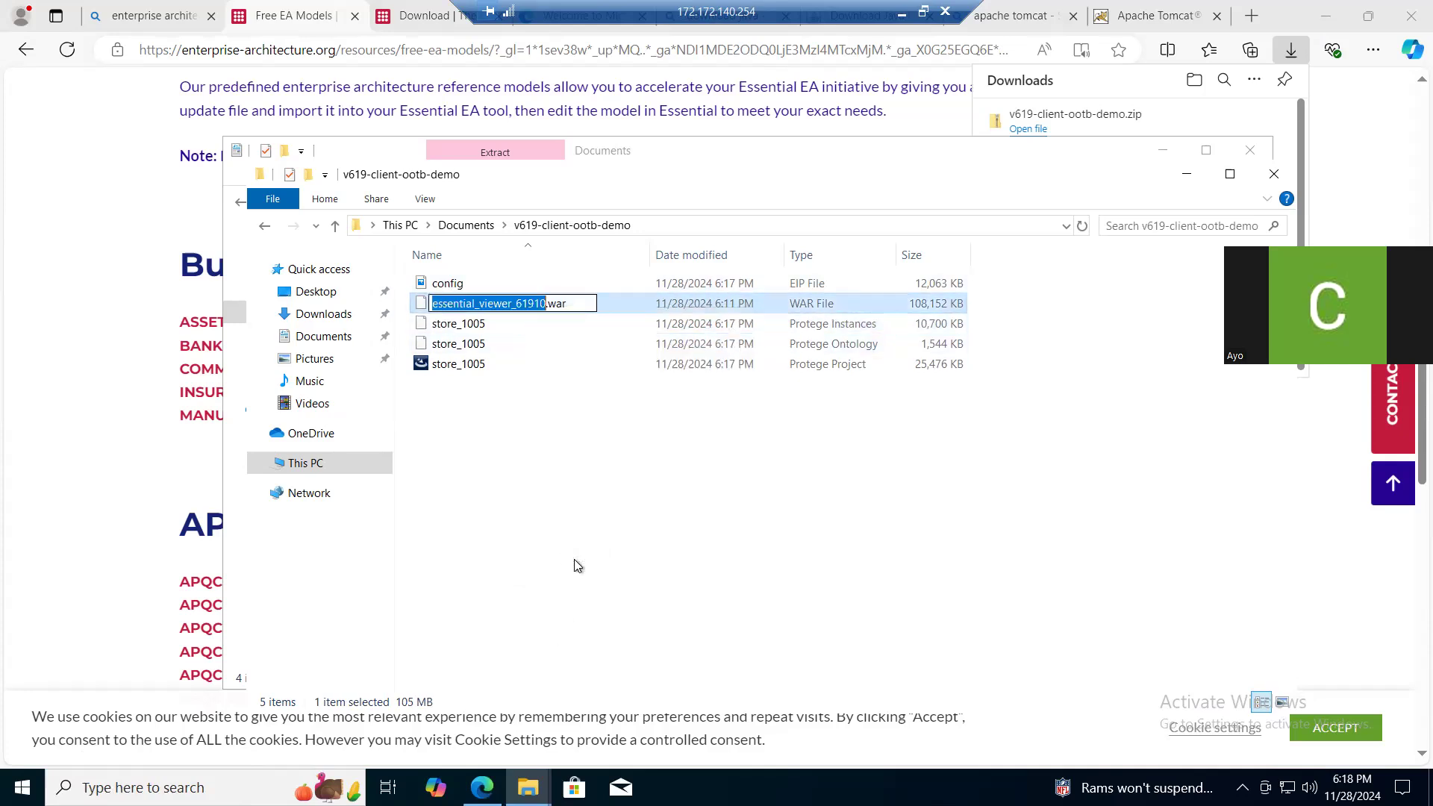
{"action": "key", "text": "ctrl+v"}
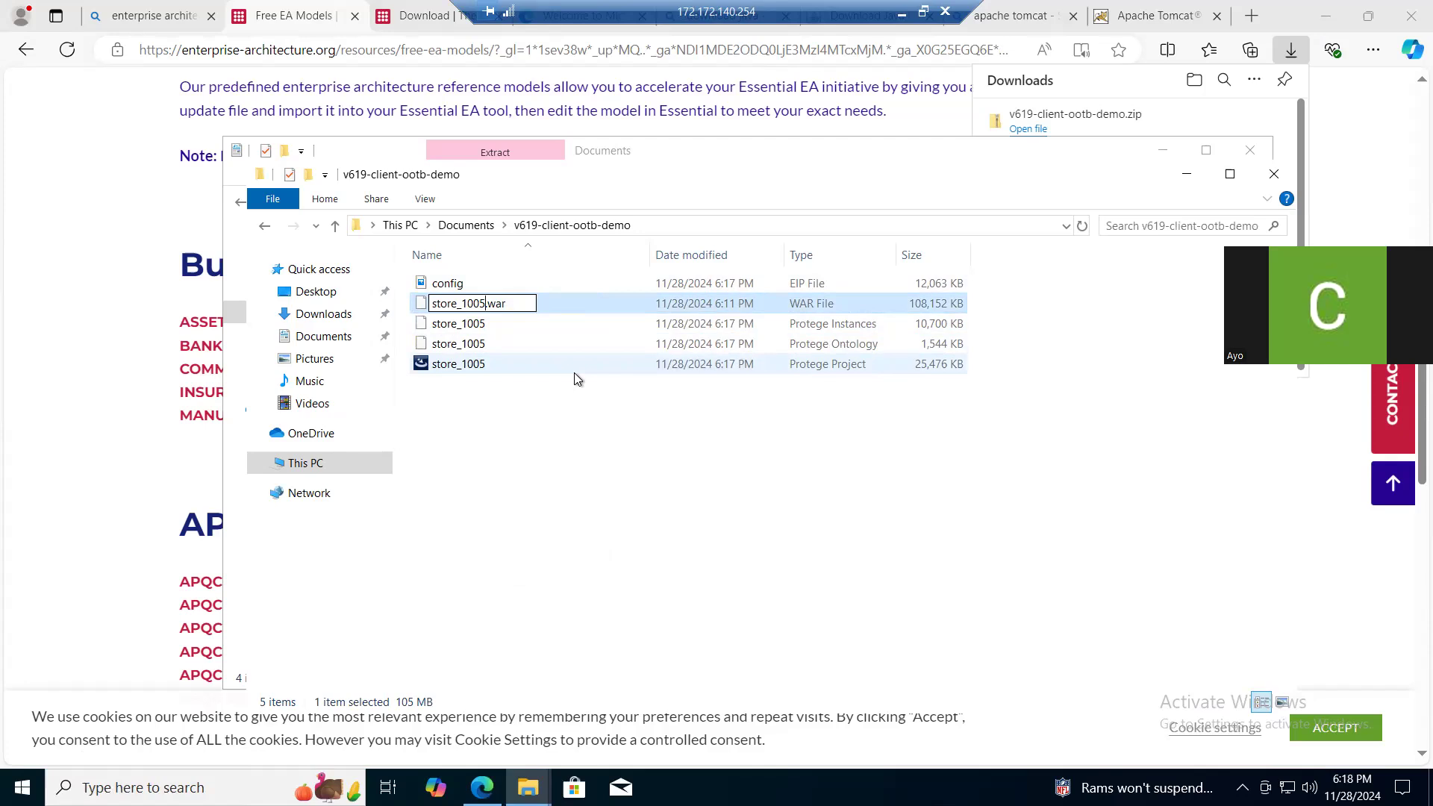
{"action": "key", "text": "Return"}
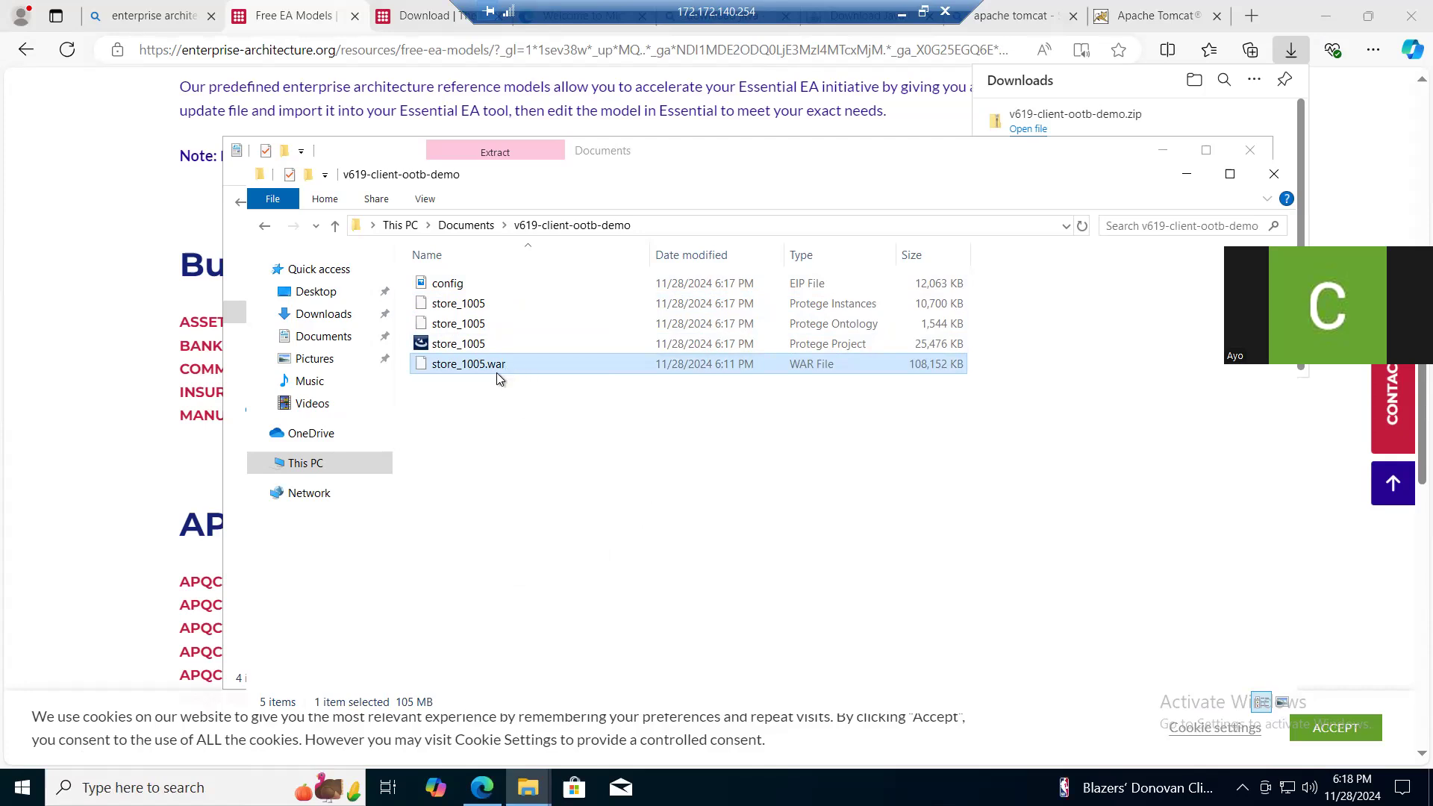
{"action": "left_click", "coordinate": [484, 450]}
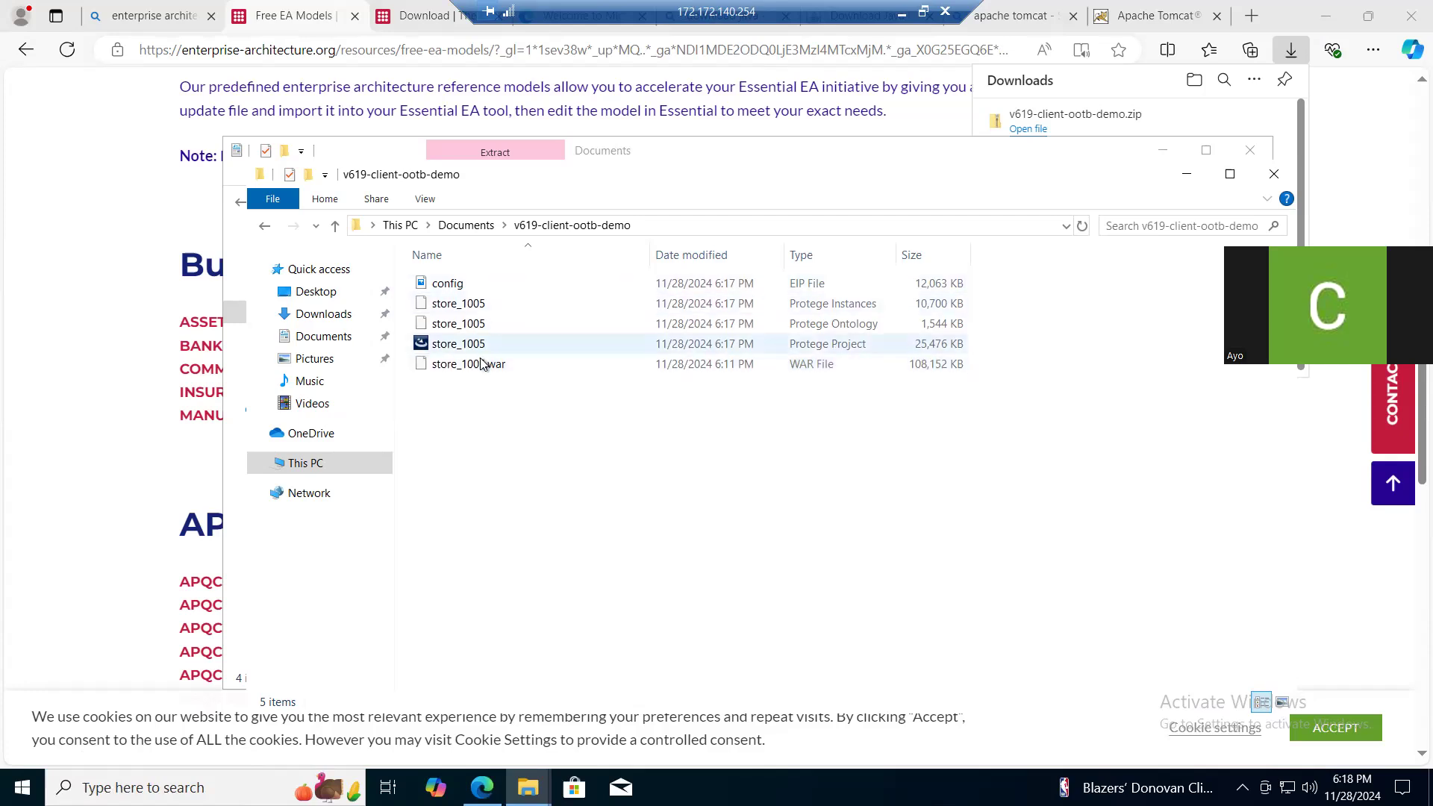
- Launch the essentialinstallupgrade67 installer from Documents and accept the terms of its license agreement
{"action": "left_click", "coordinate": [463, 225]}
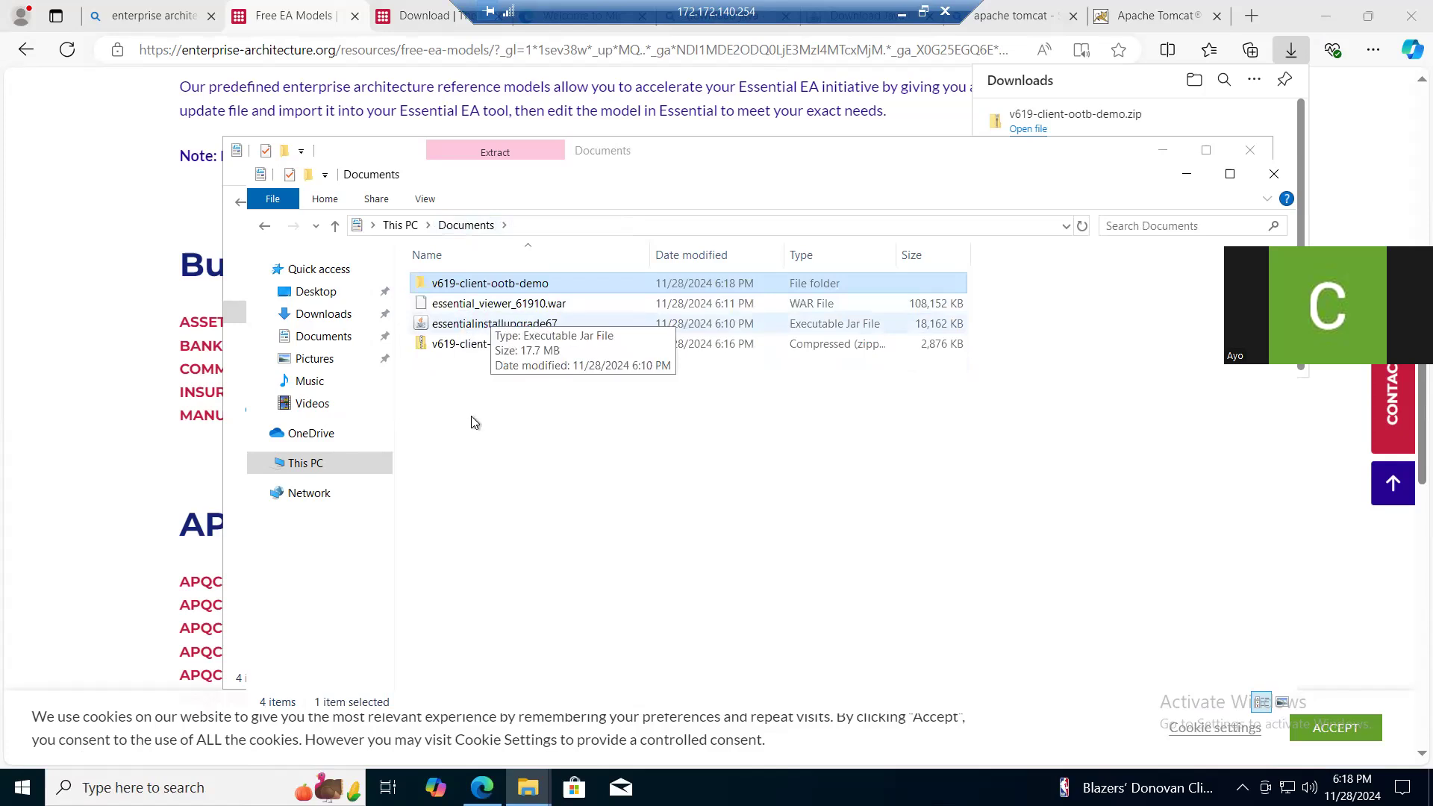
{"action": "left_click", "coordinate": [502, 428]}
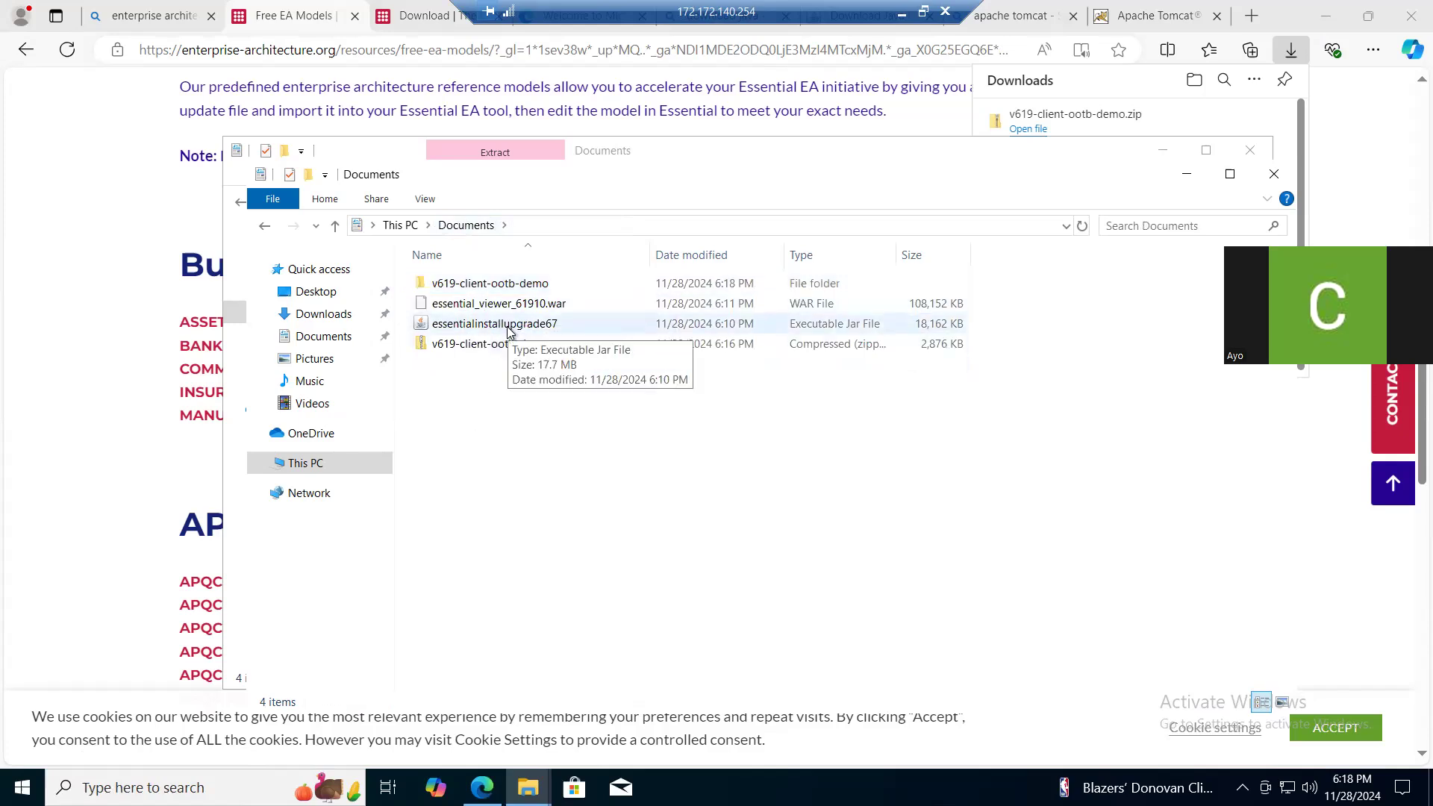
{"action": "left_click", "coordinate": [509, 327]}
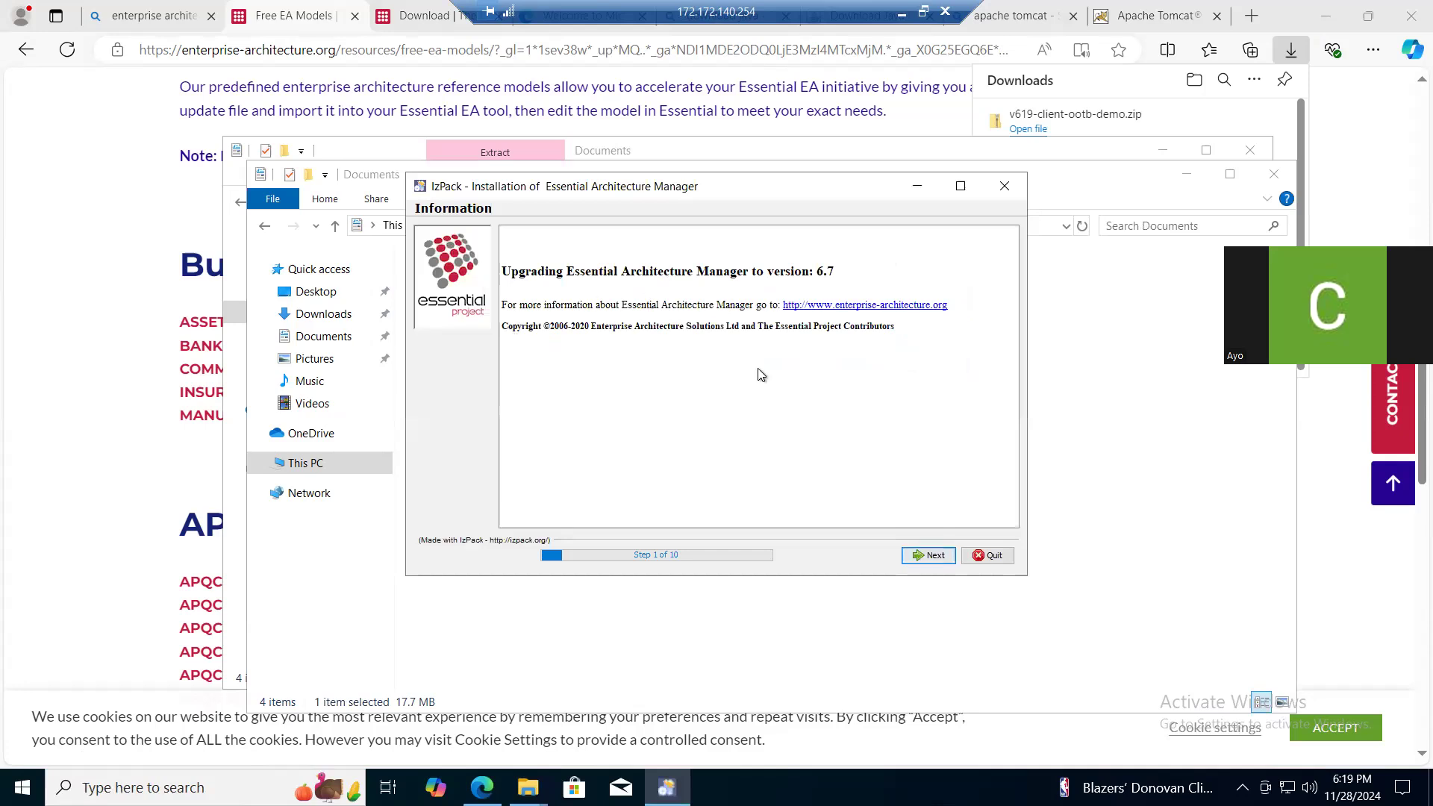
{"action": "left_click", "coordinate": [934, 559]}
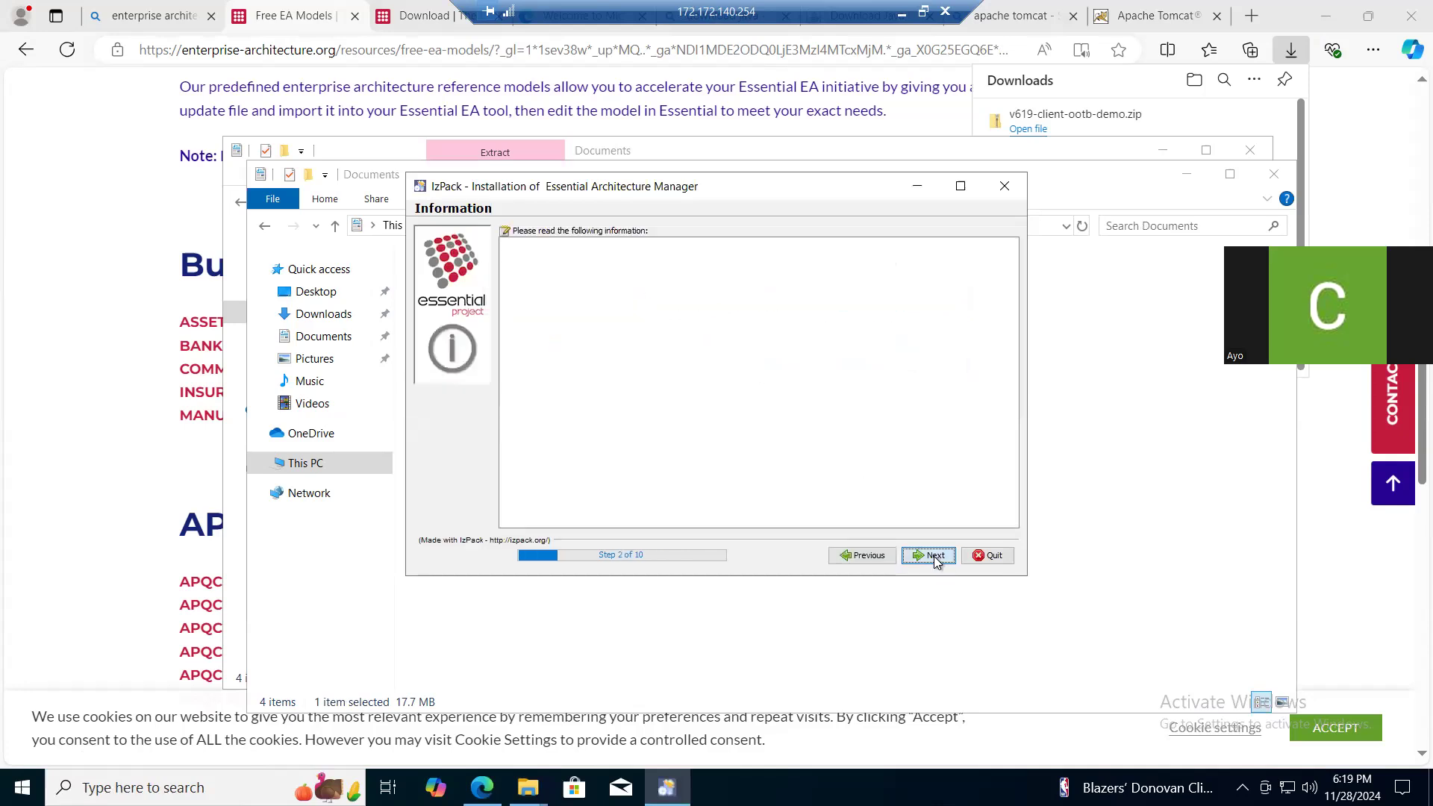
{"action": "left_click", "coordinate": [934, 560]}
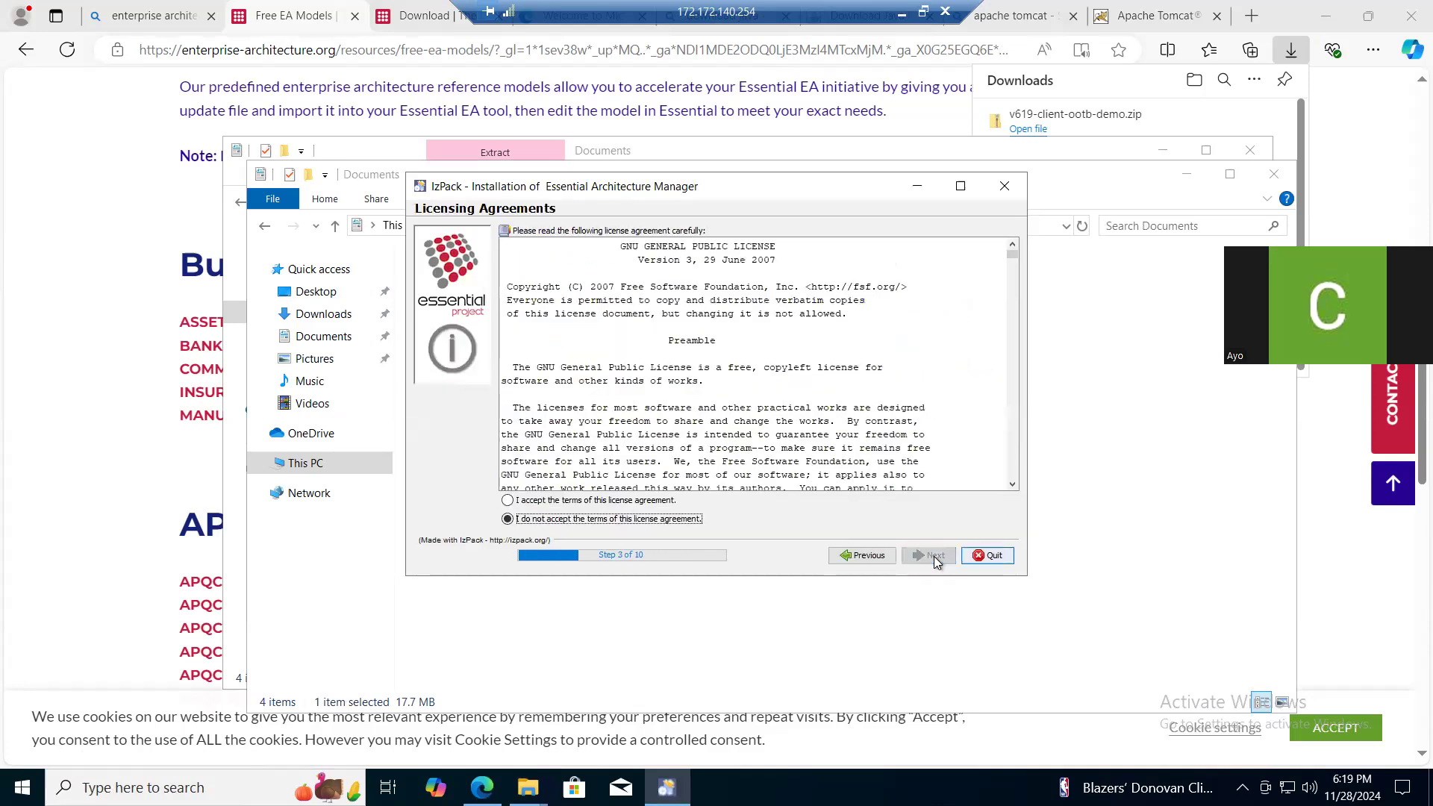
{"action": "left_click", "coordinate": [520, 501]}
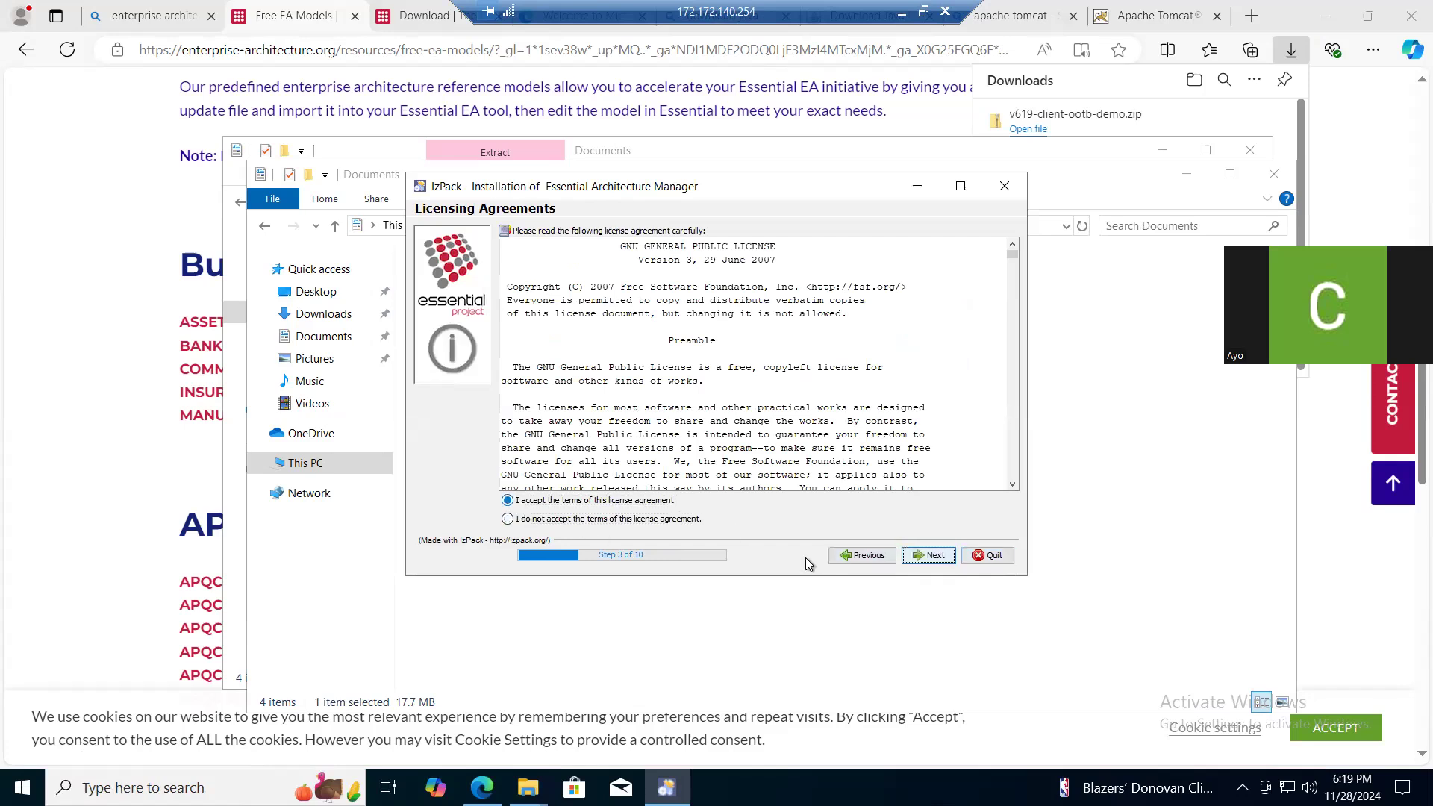
{"action": "left_click", "coordinate": [937, 557]}
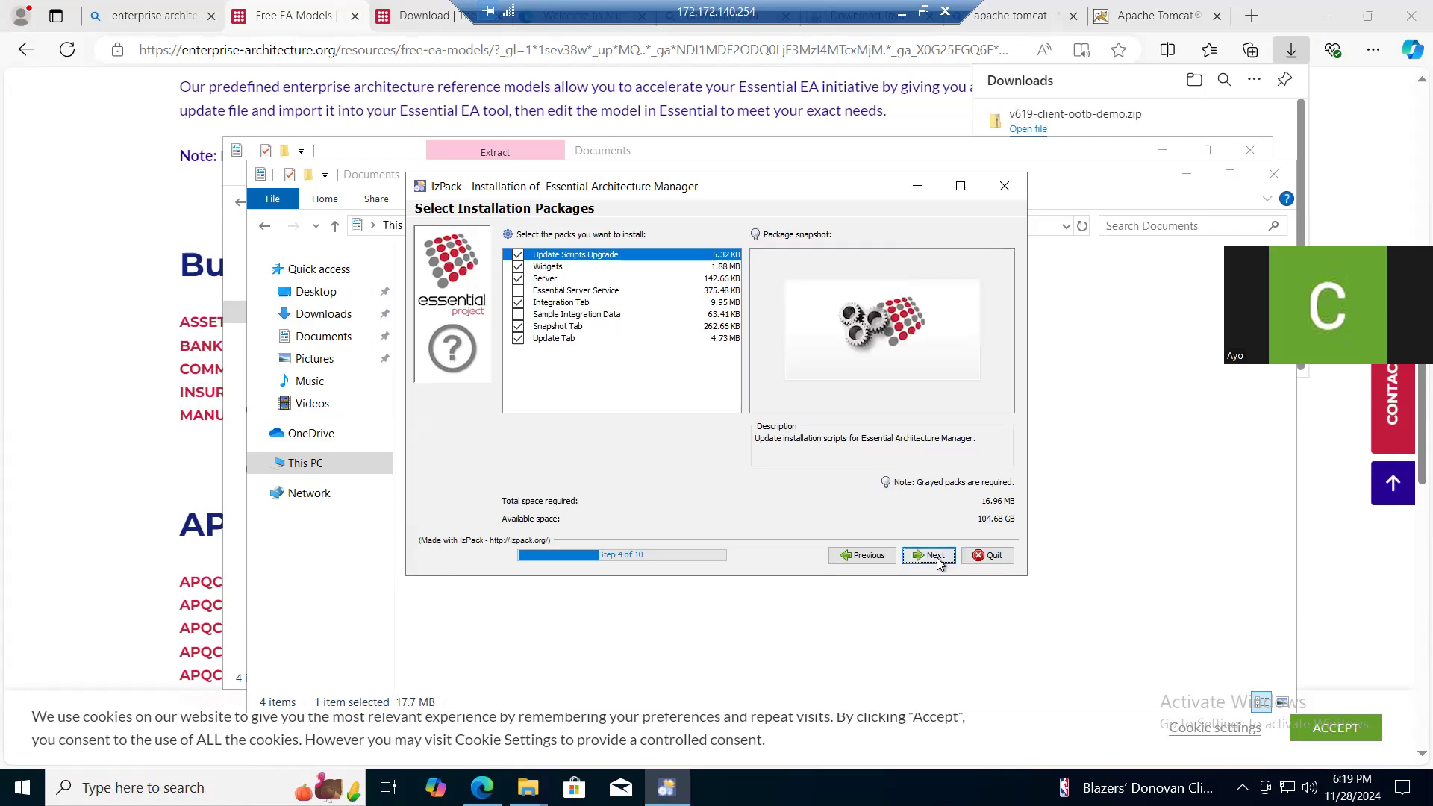
- Keep the preselected installation packs and set the Protege path to C:\Program Files\Protege_3.5 in the Essential installer
{"action": "left_click", "coordinate": [936, 556]}
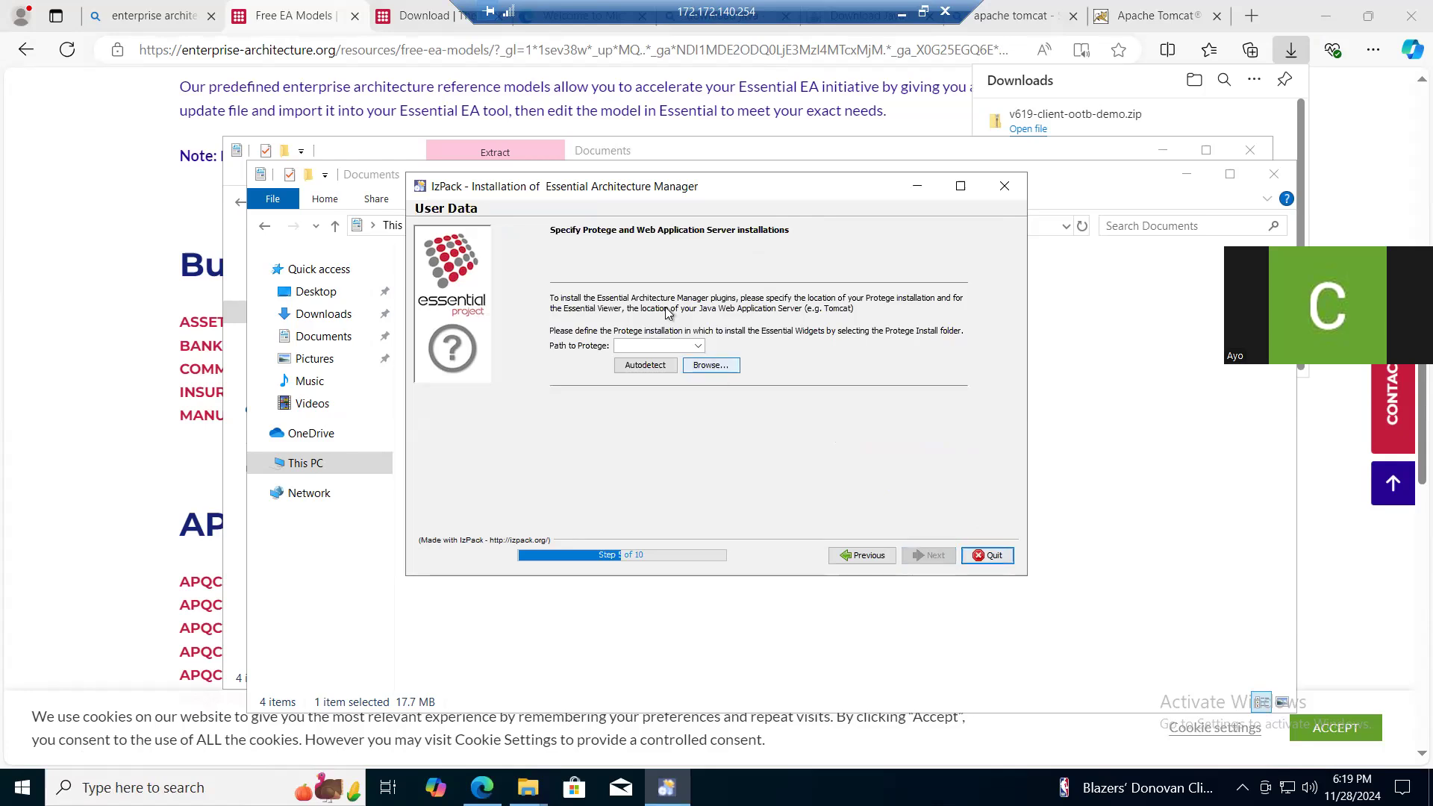
{"action": "left_click", "coordinate": [711, 367]}
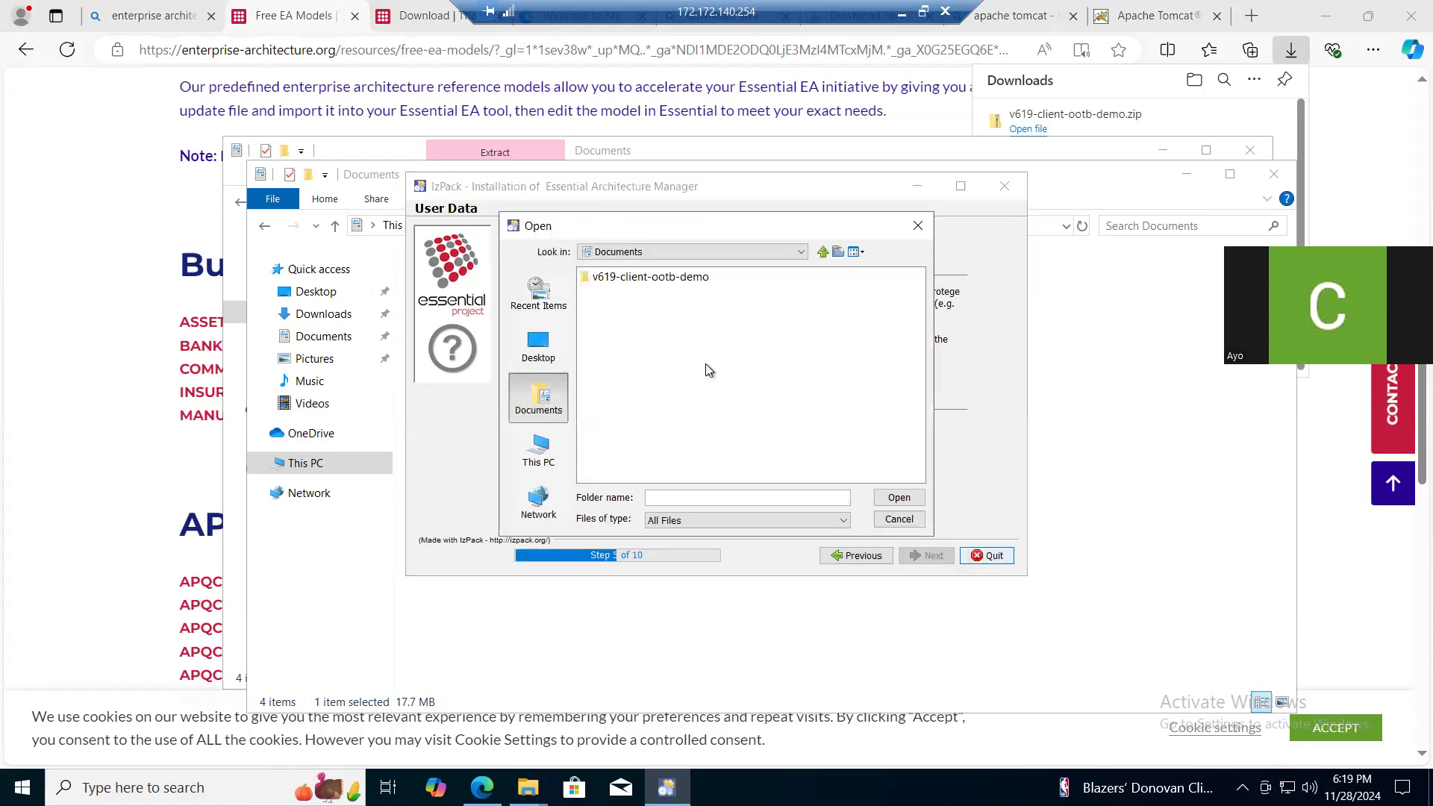
{"action": "left_click", "coordinate": [538, 448]}
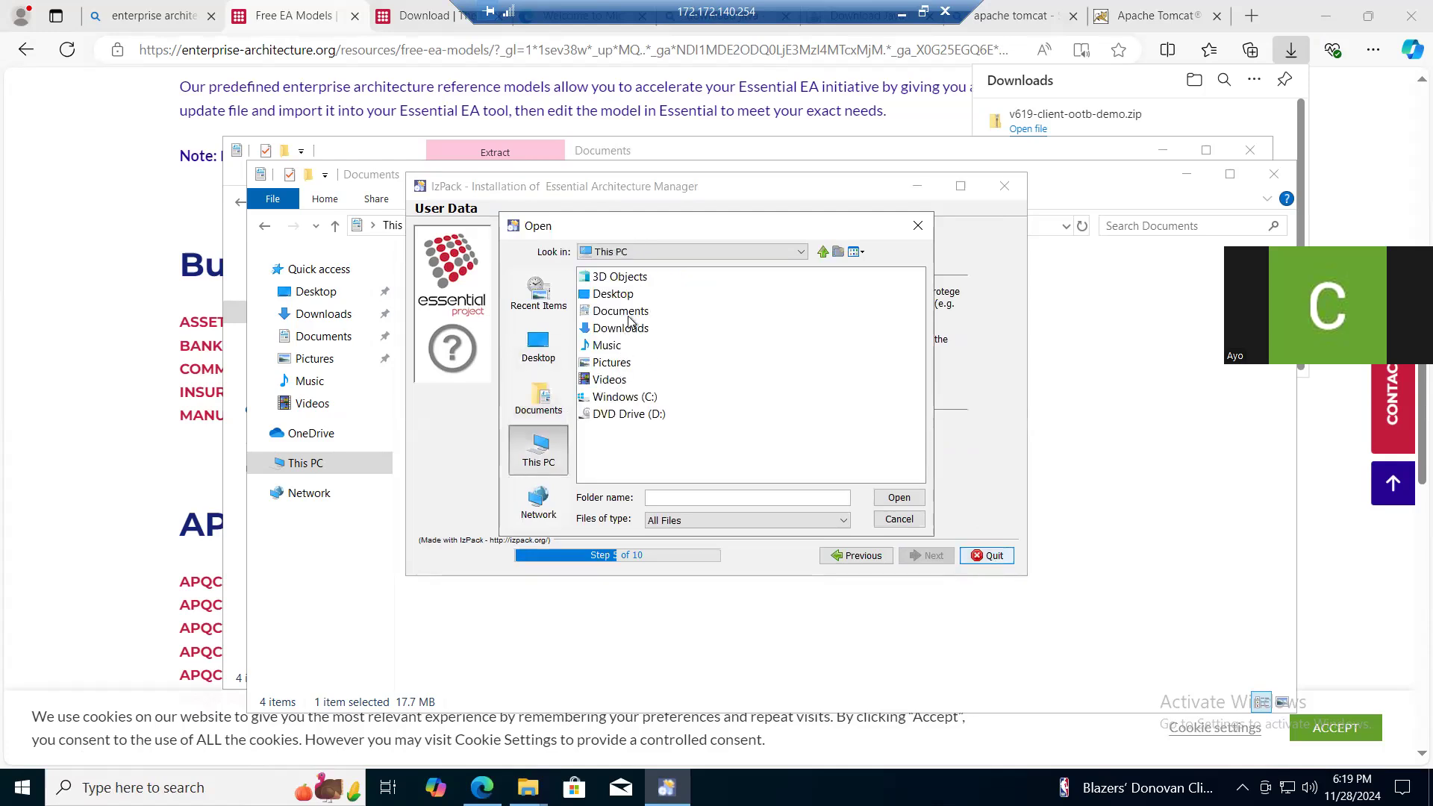
{"action": "left_click", "coordinate": [797, 253]}
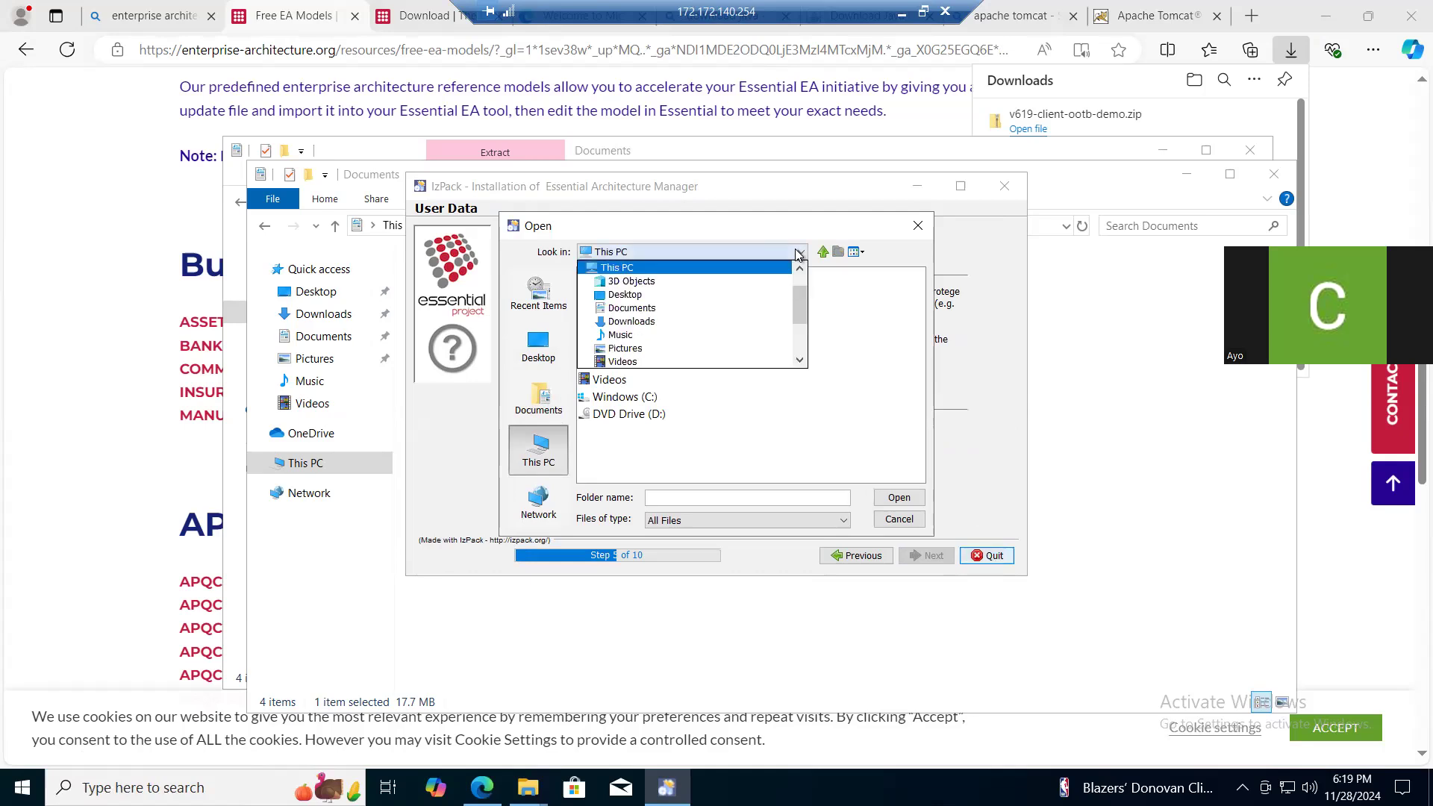
{"action": "scroll", "coordinate": [665, 293], "scroll_direction": "up", "scroll_amount": 1}
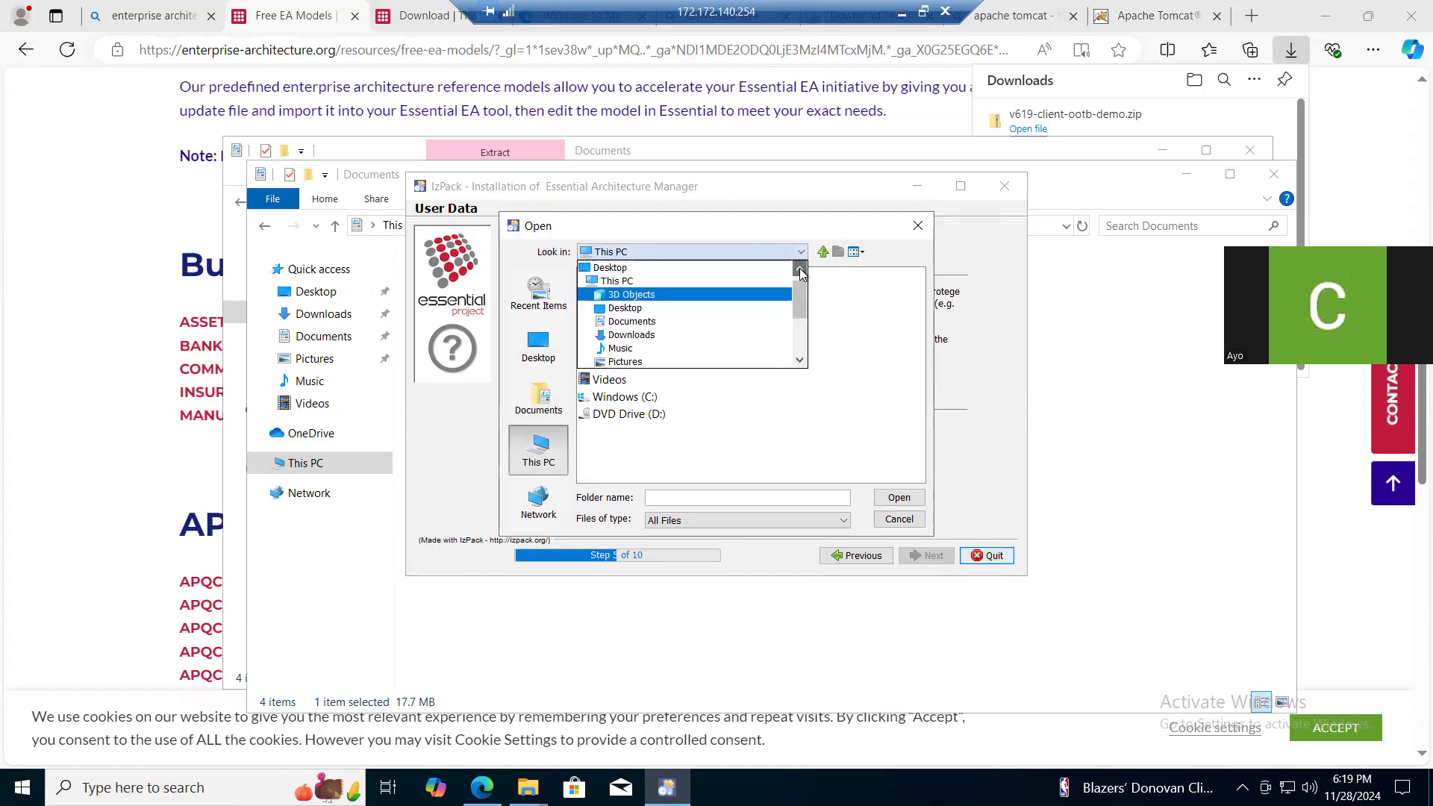
{"action": "left_click", "coordinate": [651, 281]}
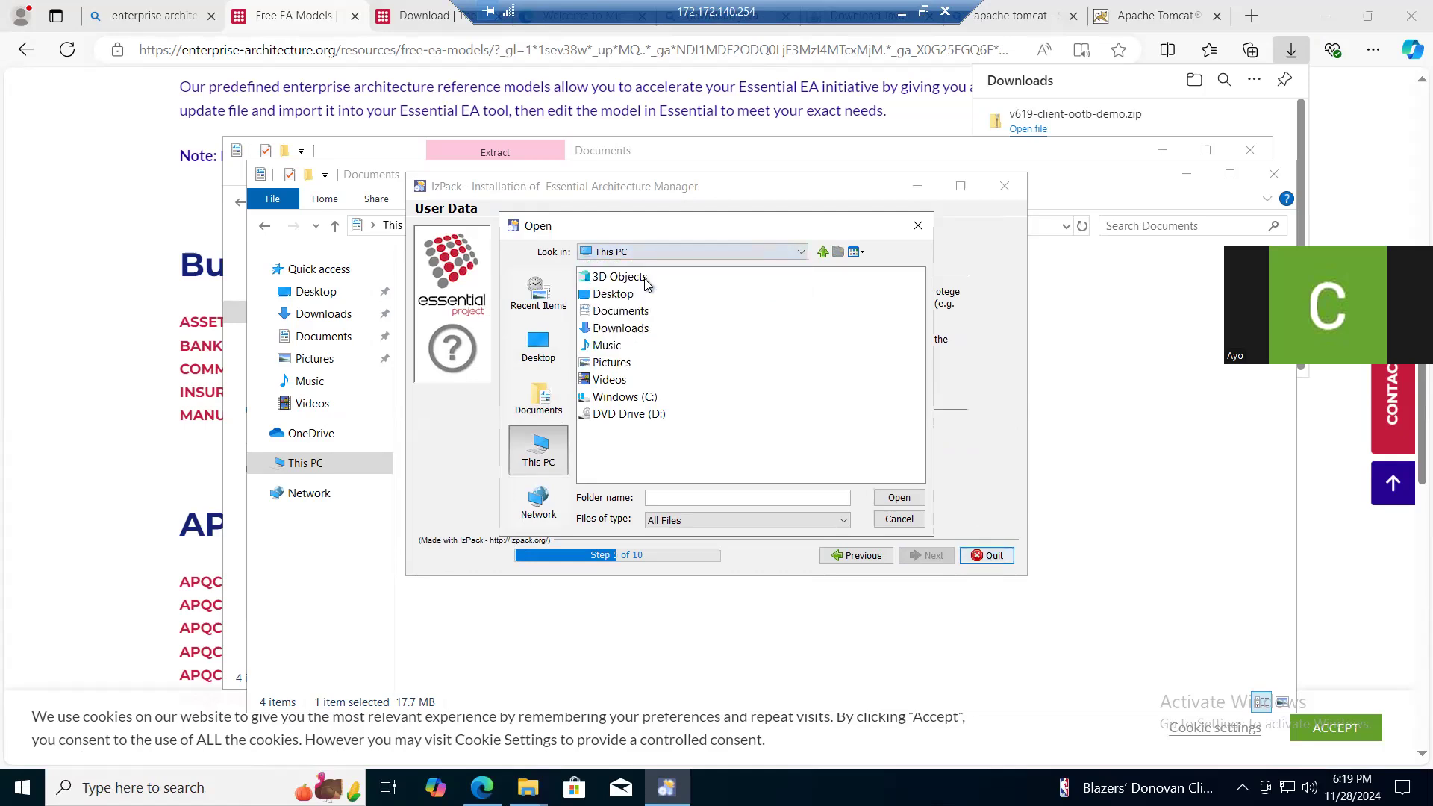
{"action": "double_click", "coordinate": [628, 401]}
{"action": "left_click", "coordinate": [628, 317]}
{"action": "double_click", "coordinate": [627, 316]}
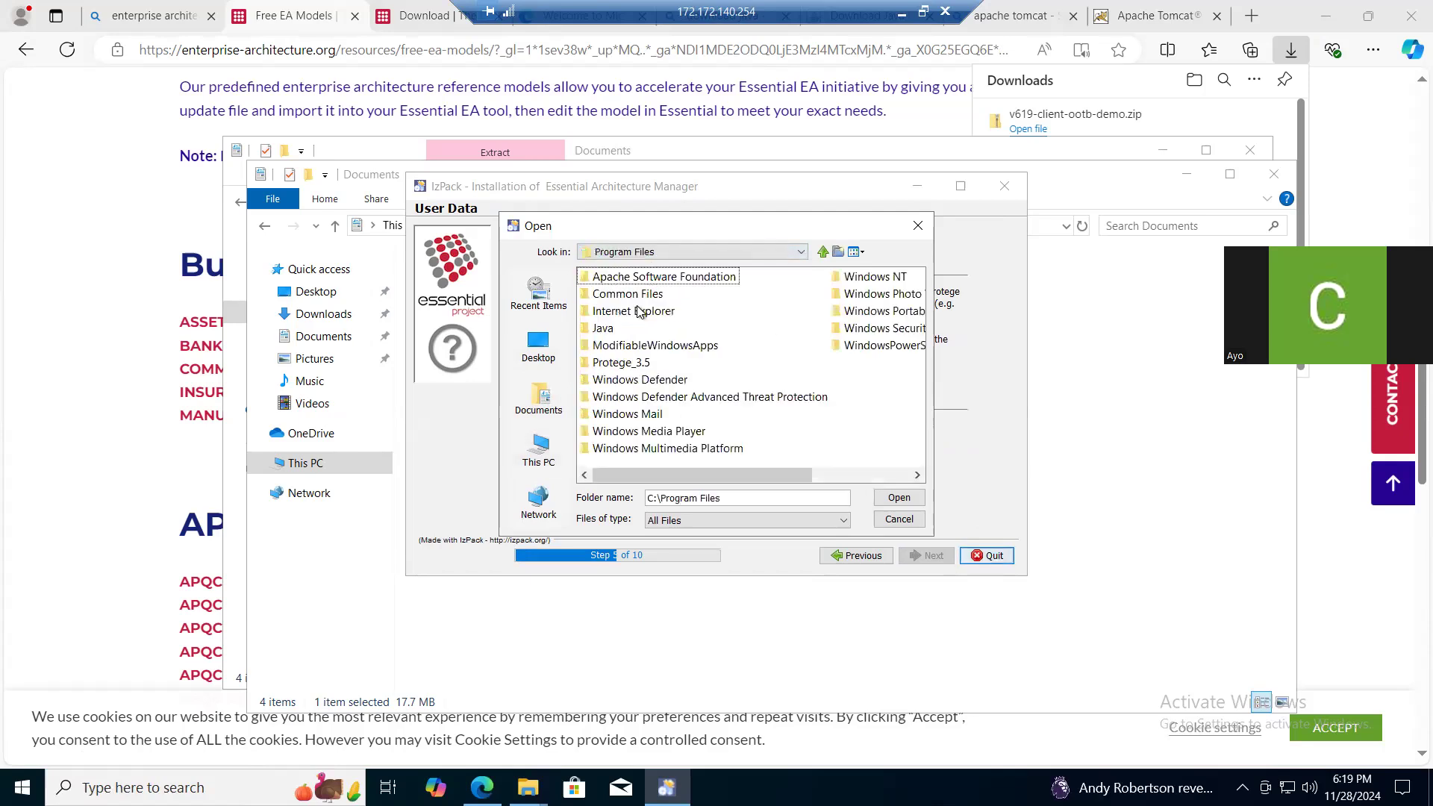
{"action": "left_click", "coordinate": [640, 365]}
{"action": "double_click", "coordinate": [639, 364]}
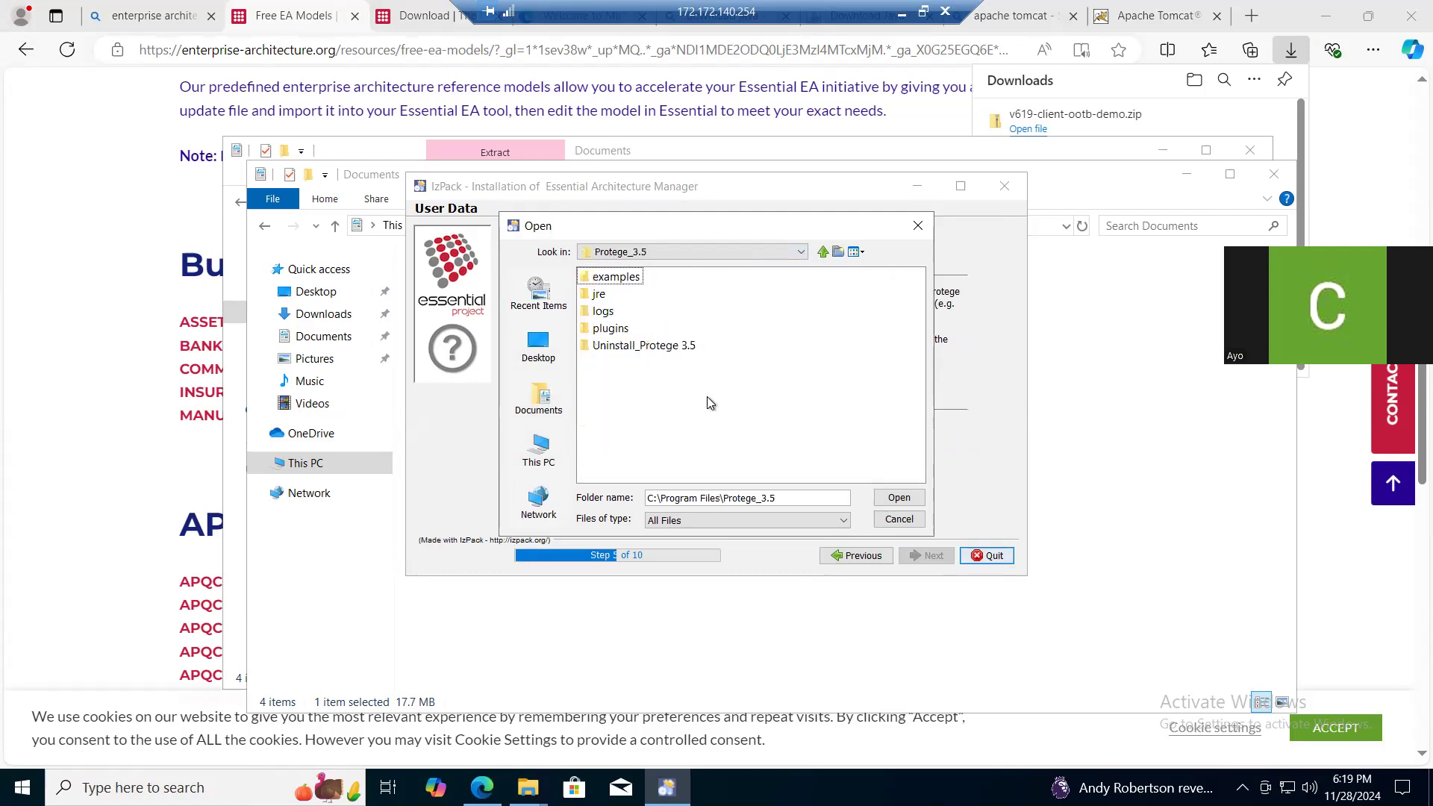
{"action": "left_click", "coordinate": [888, 497]}
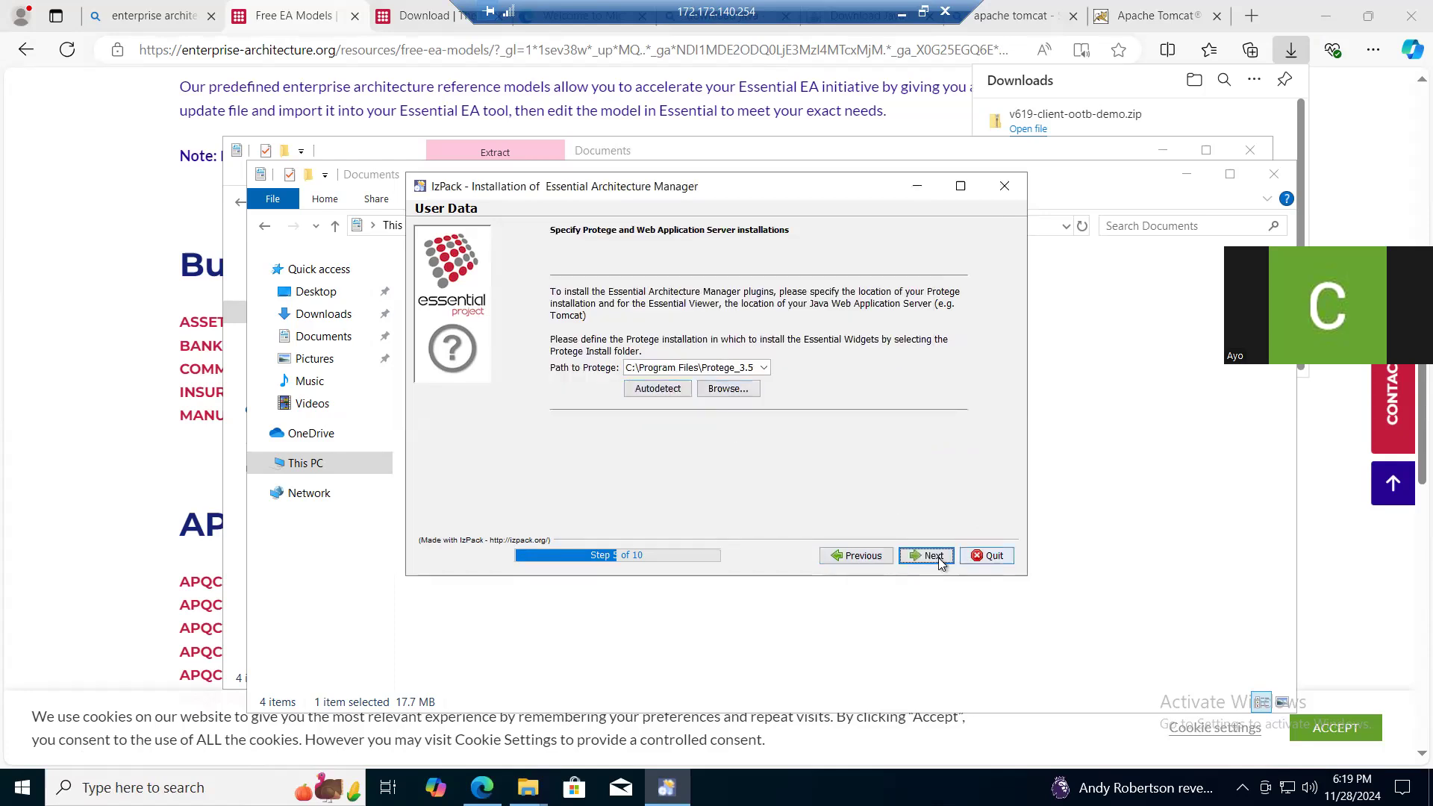
{"action": "left_click", "coordinate": [931, 556]}
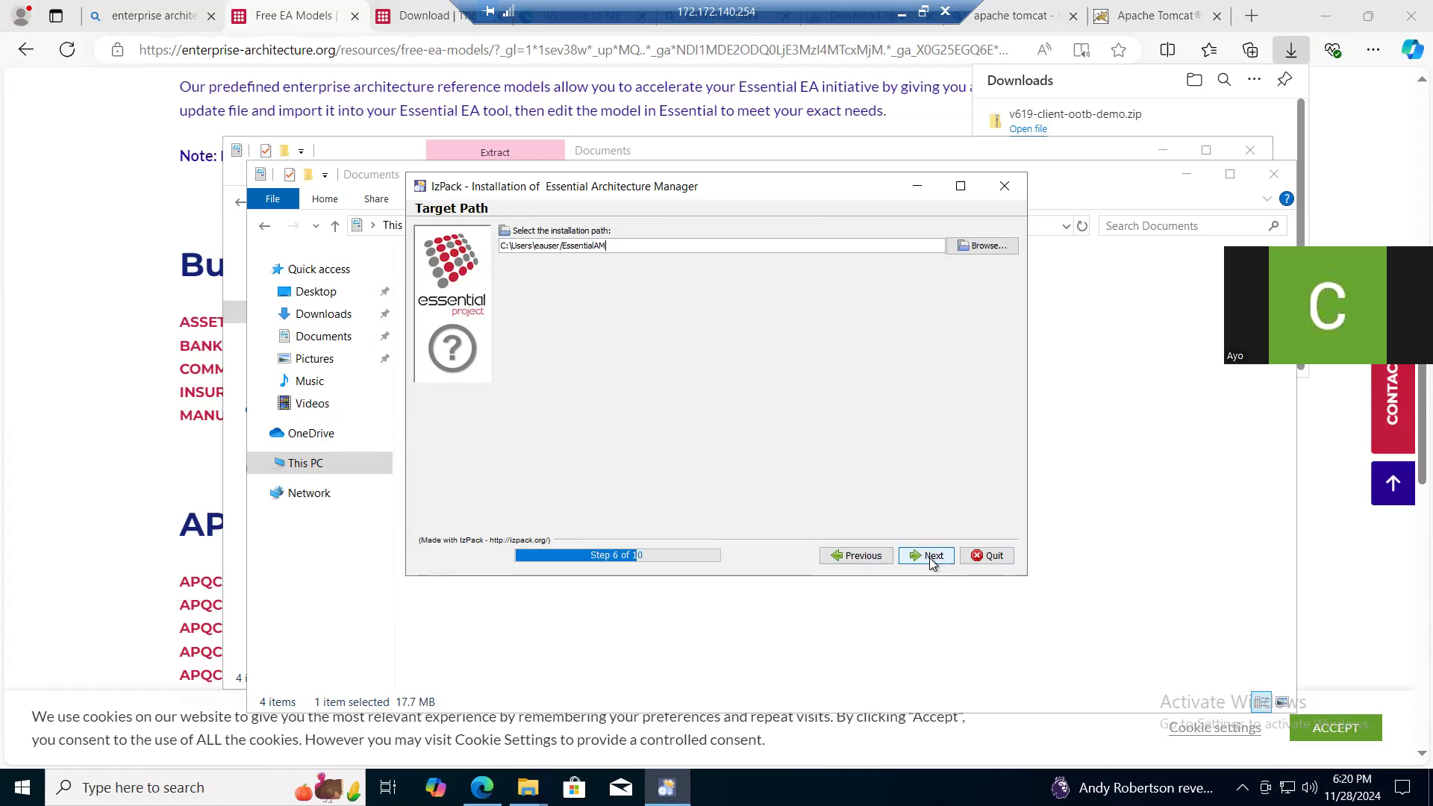
- Accept the default EssentialAM installation path and Protege_3.5/examples/server configuration folder, then run the installation through to completion
{"action": "left_click", "coordinate": [930, 557]}
{"action": "left_click", "coordinate": [723, 407]}
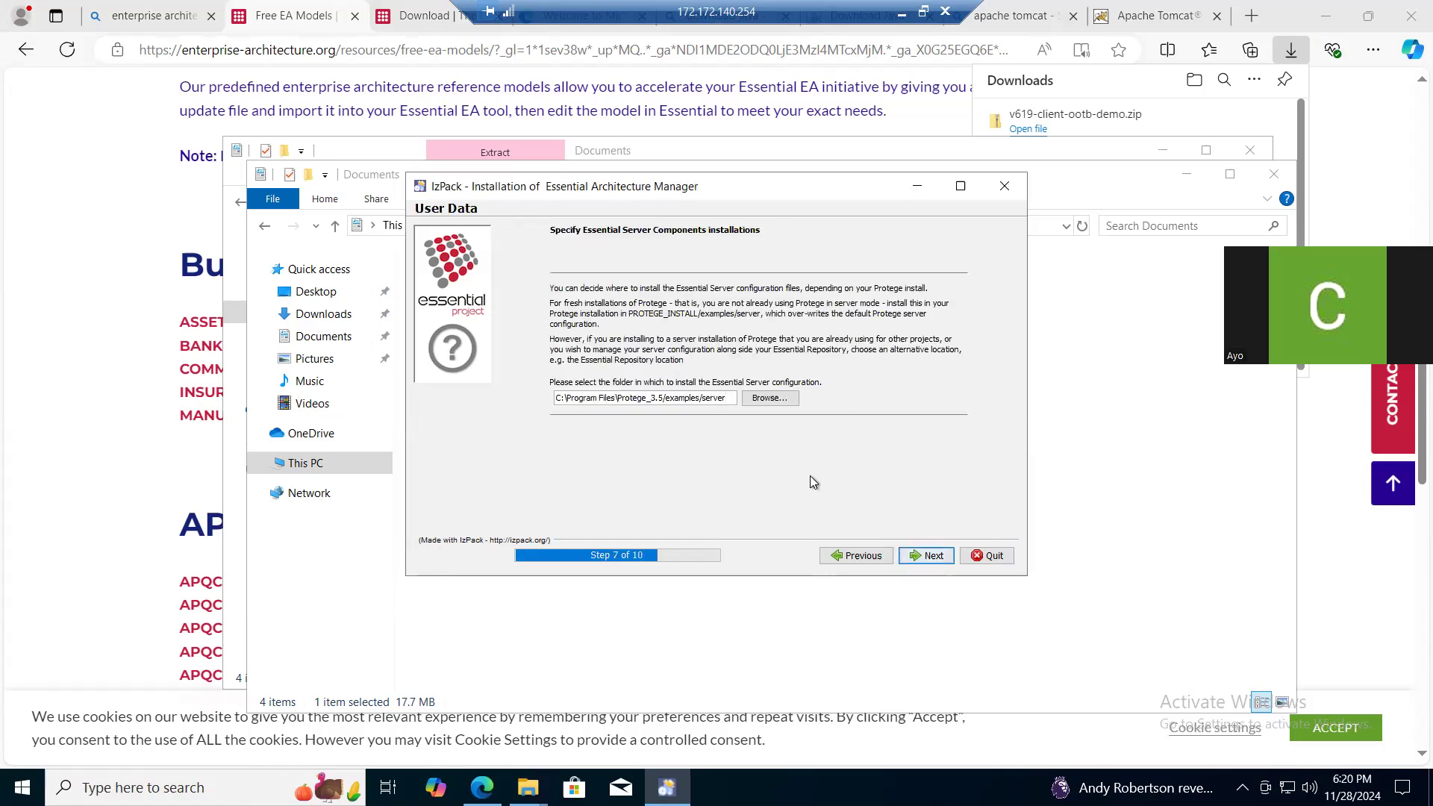
{"action": "left_click", "coordinate": [930, 556]}
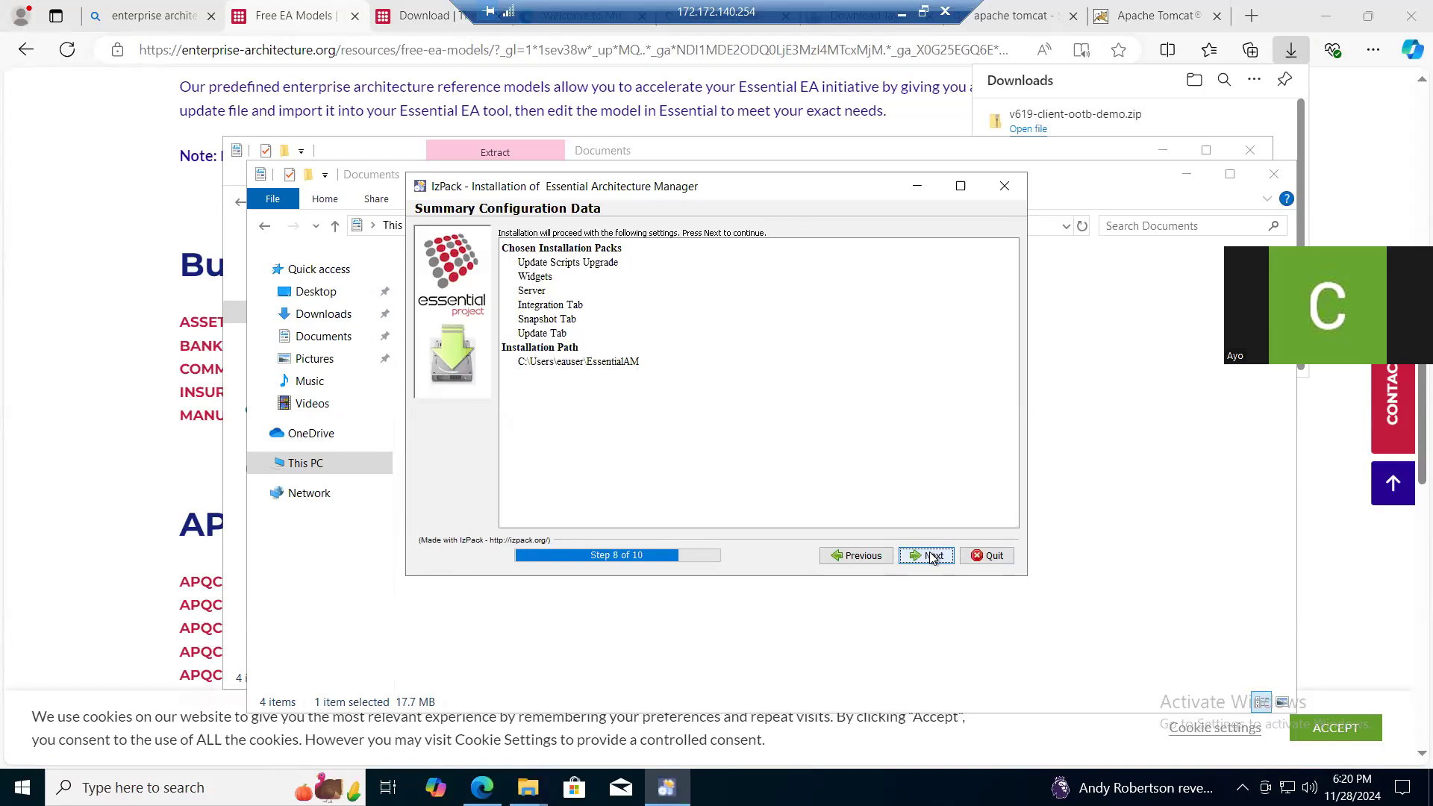
{"action": "left_click", "coordinate": [932, 556]}
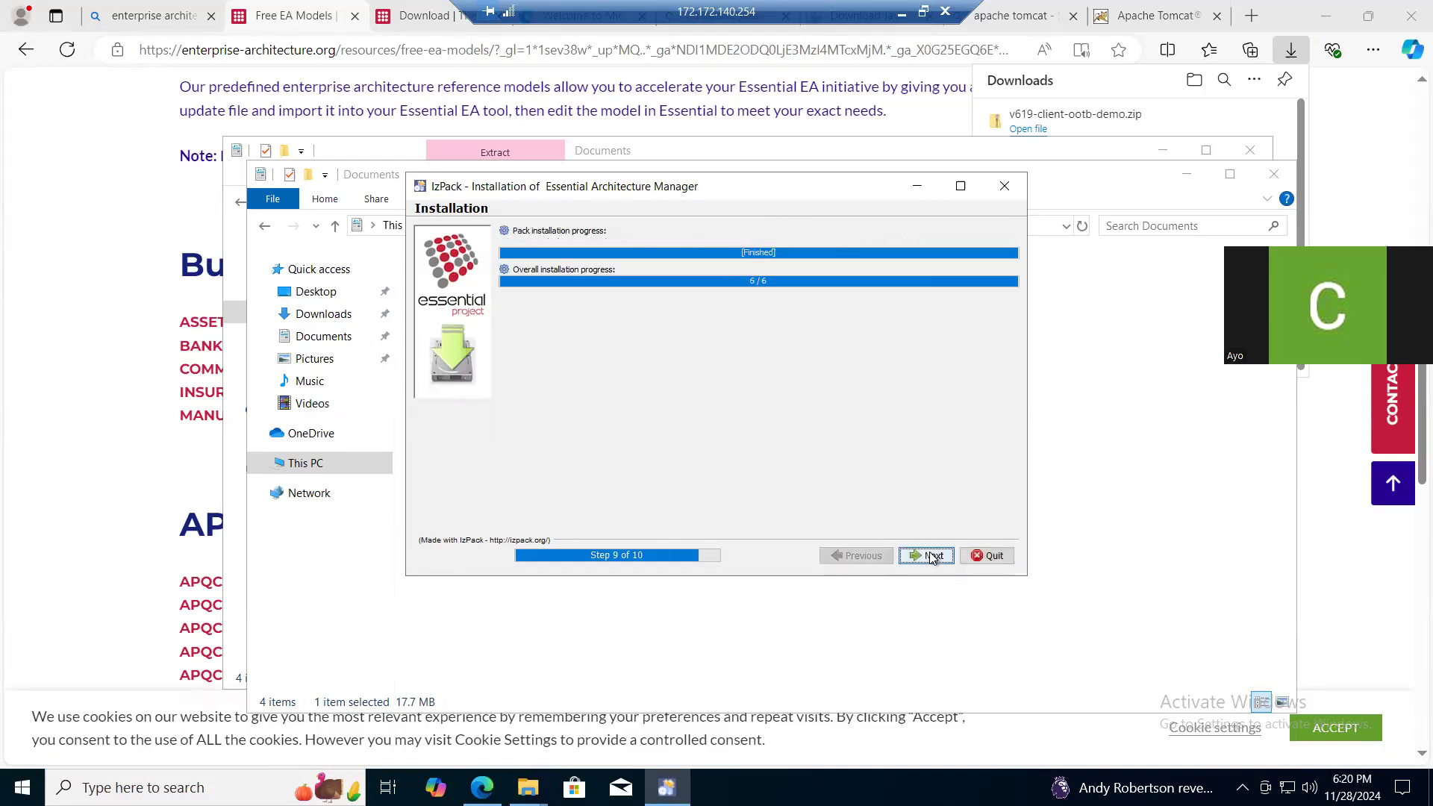
{"action": "left_click", "coordinate": [931, 556]}
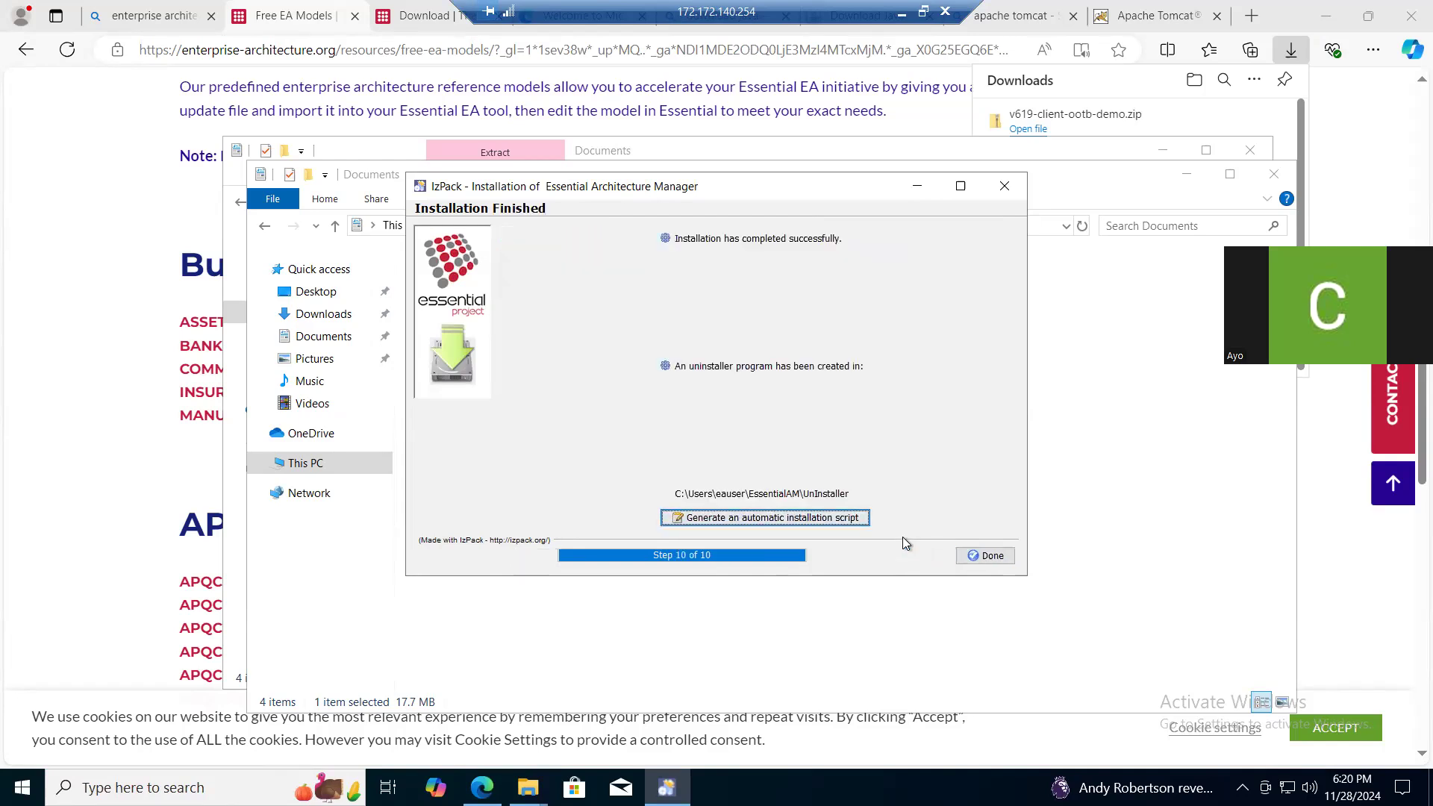
{"action": "left_click", "coordinate": [987, 557]}
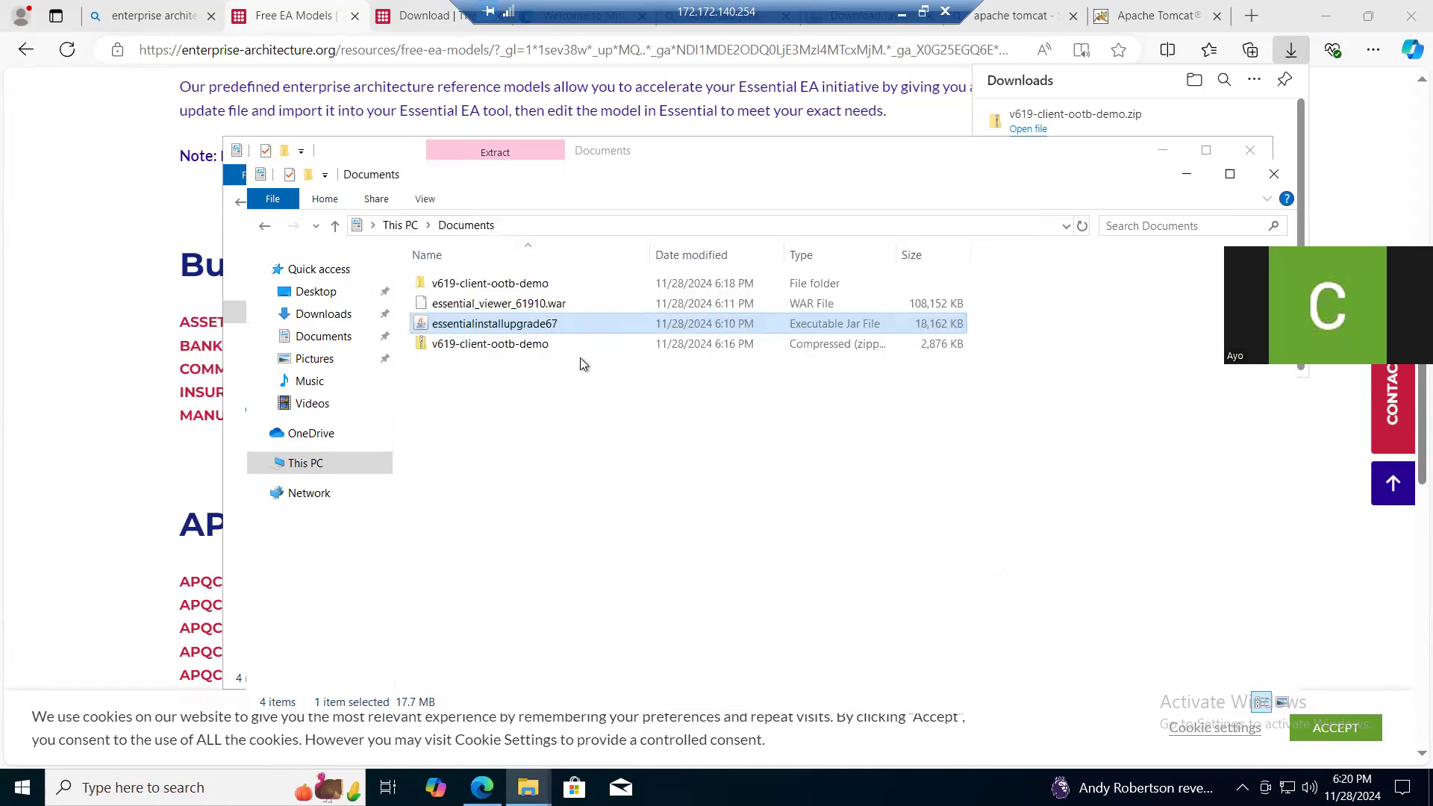
- Switch to the Edge browser and open localhost:8080 in a new tab to check the Tomcat server
{"action": "left_click", "coordinate": [276, 17]}
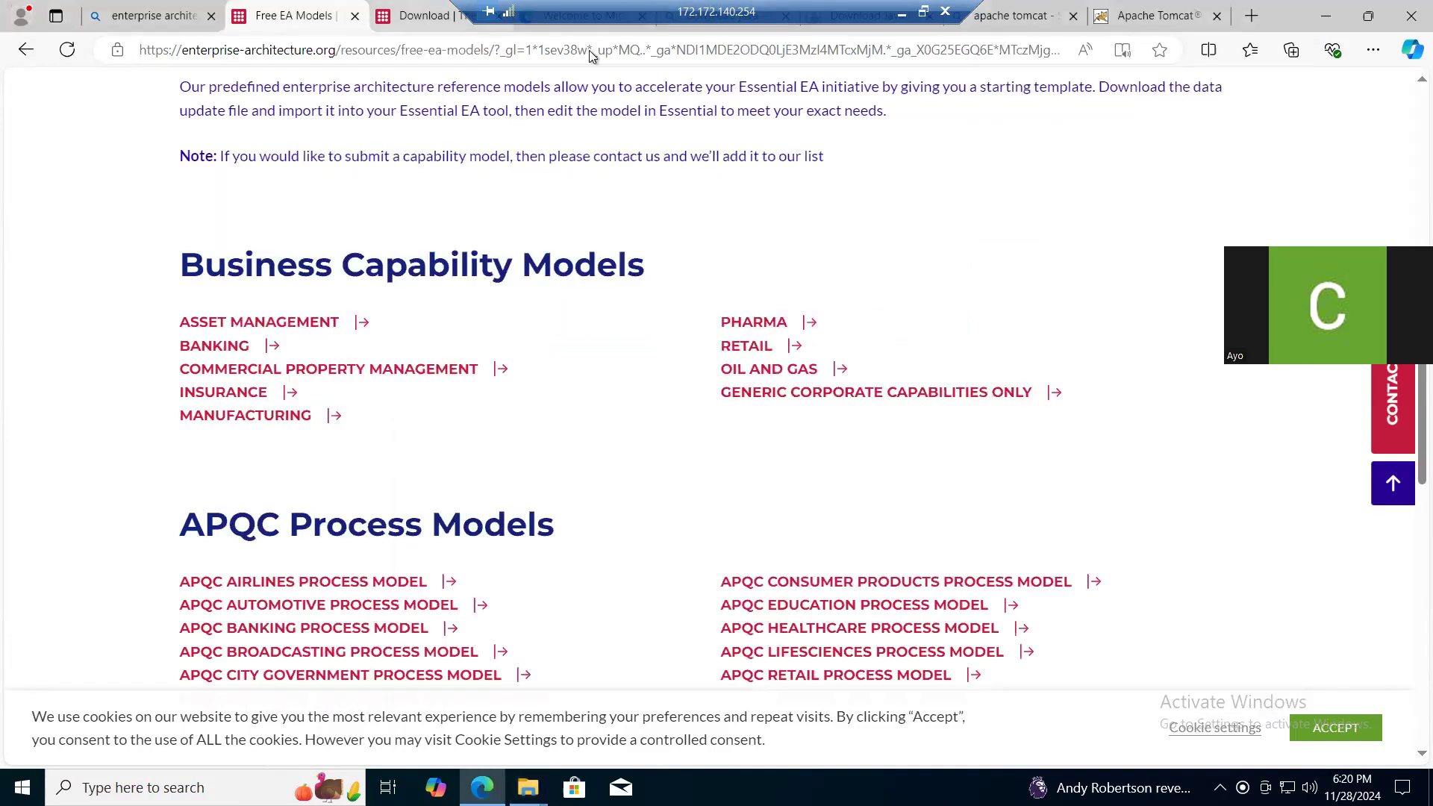
{"action": "left_click", "coordinate": [1252, 16]}
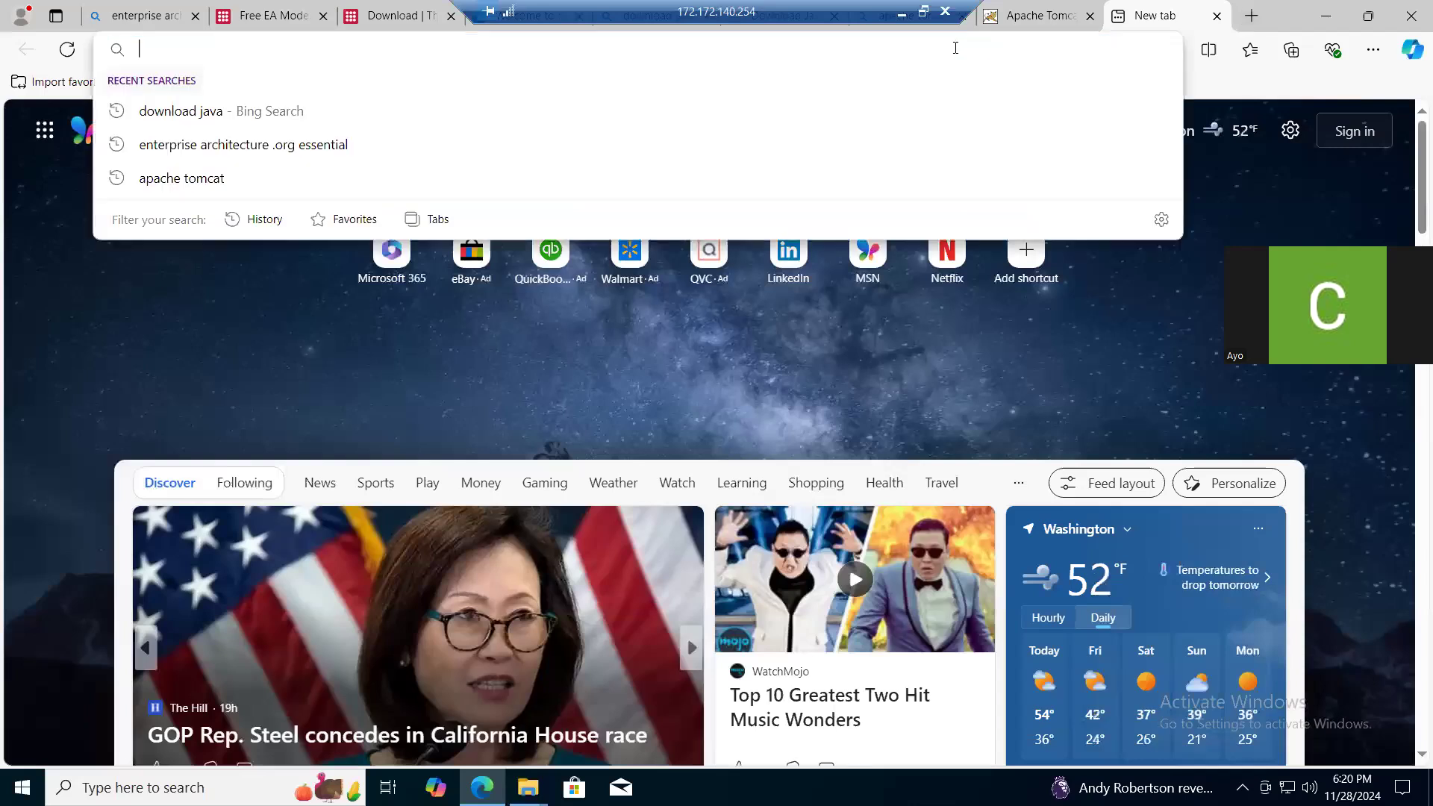
{"action": "type", "text": "local"}
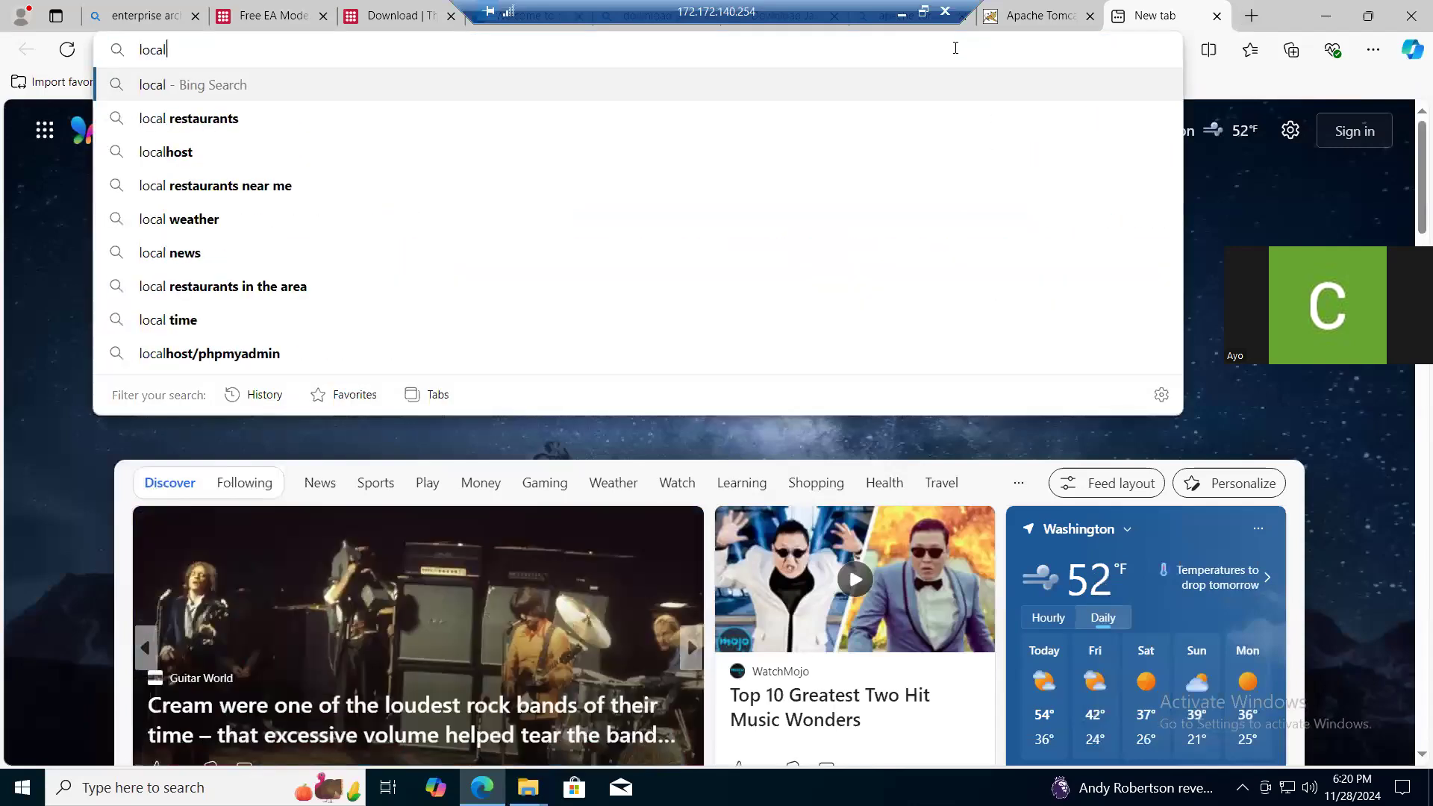
{"action": "type", "text": "host"}
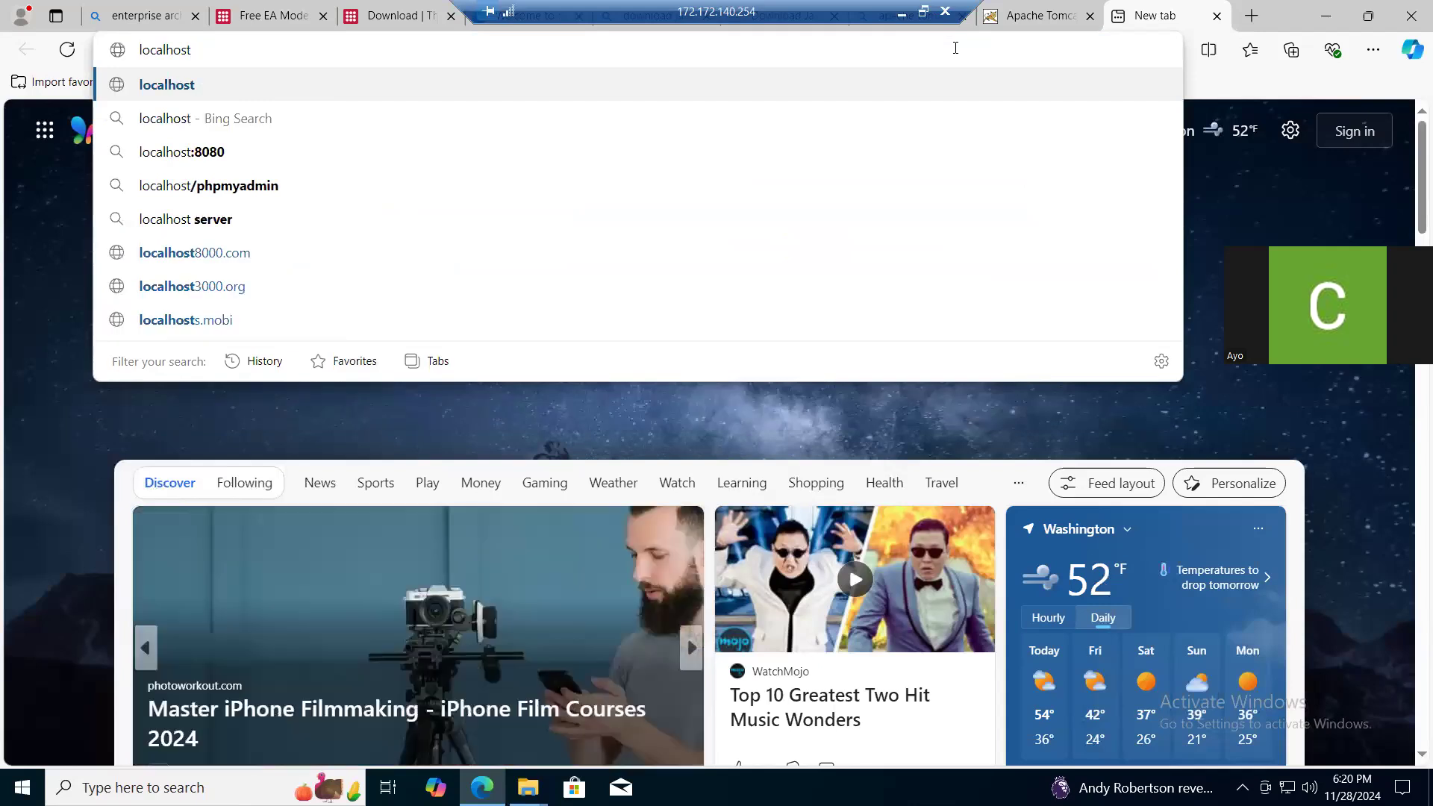
{"action": "type", "text": ":8080"}
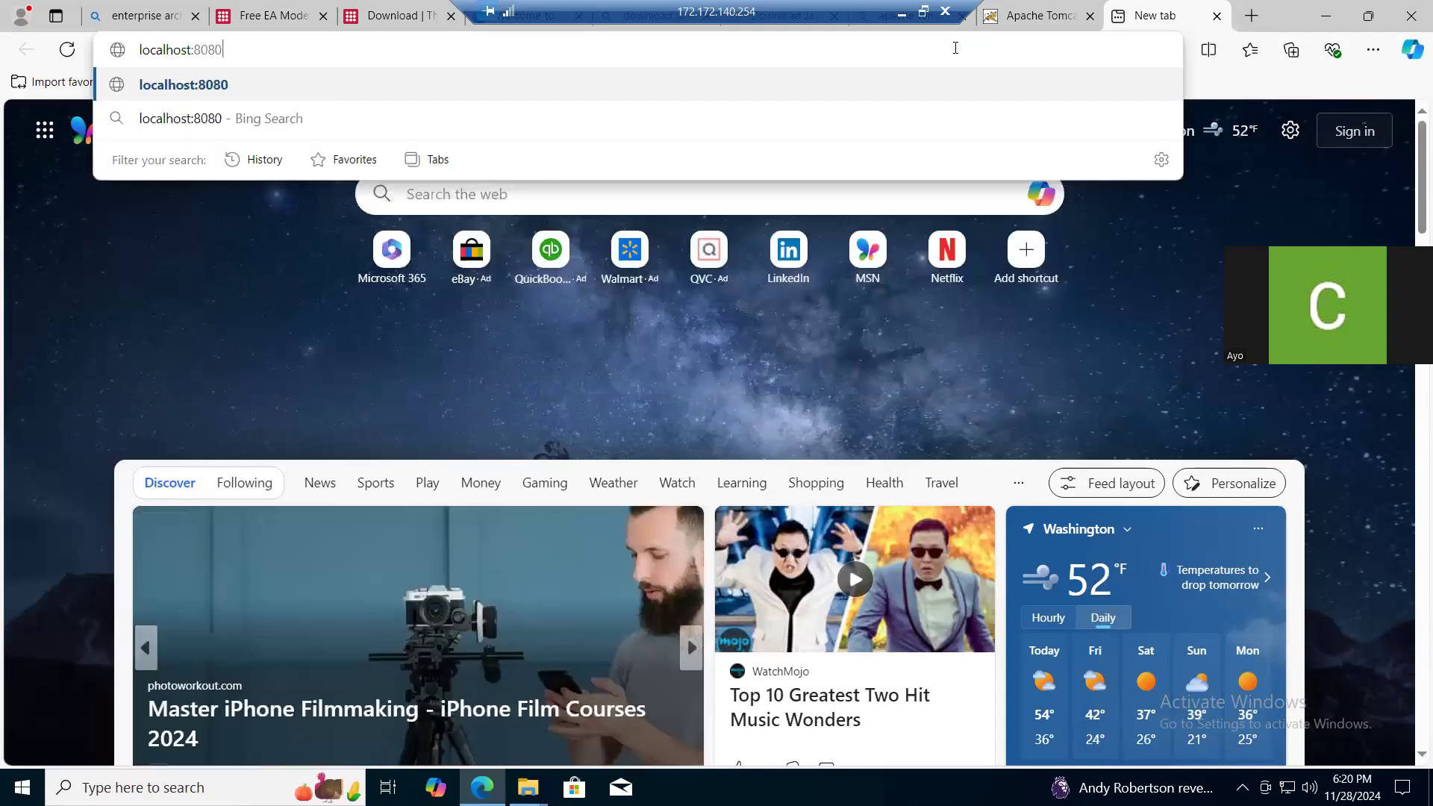
{"action": "key", "text": "Return"}
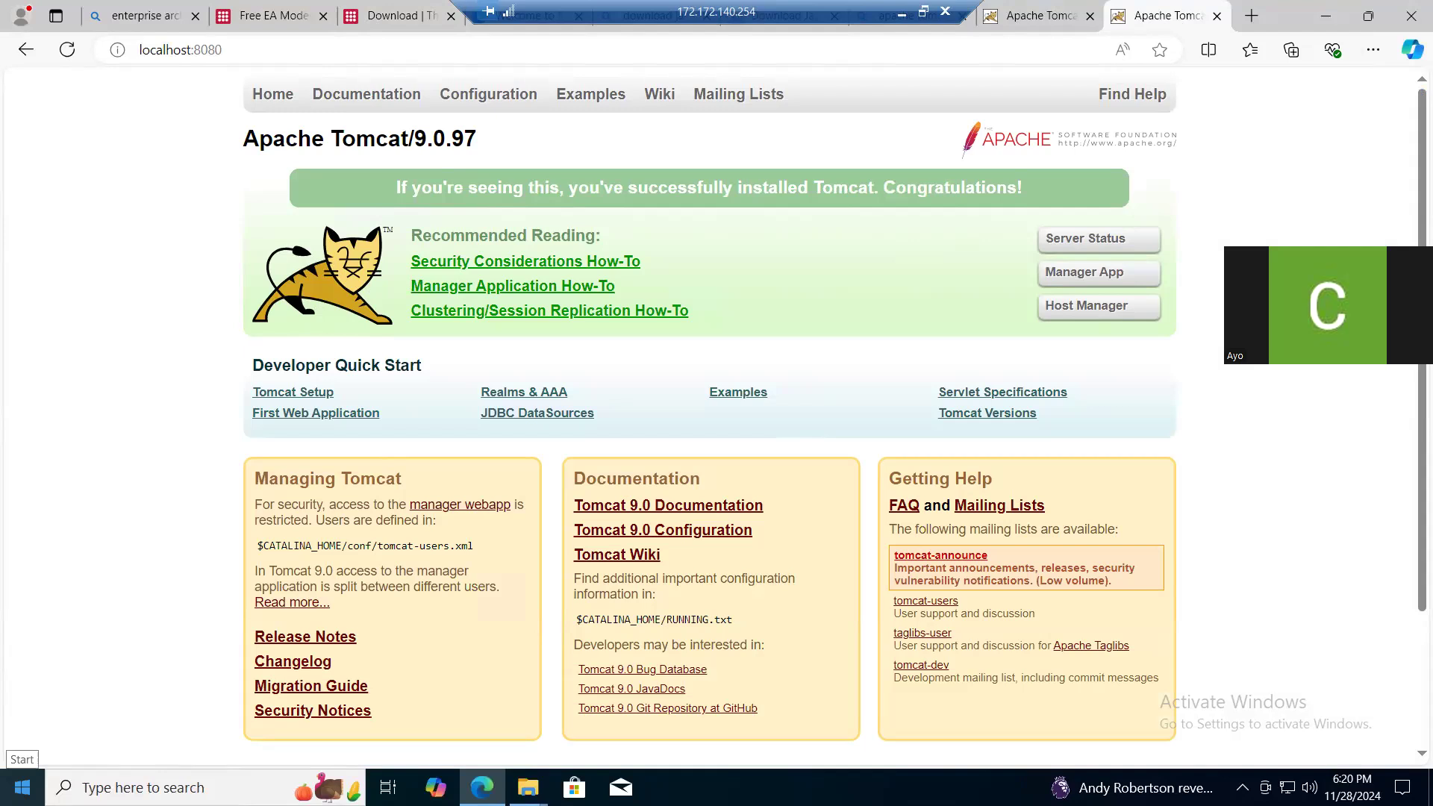
- Launch the Protege app from a Windows search and dismiss its welcome dialog
{"action": "left_click", "coordinate": [23, 788]}
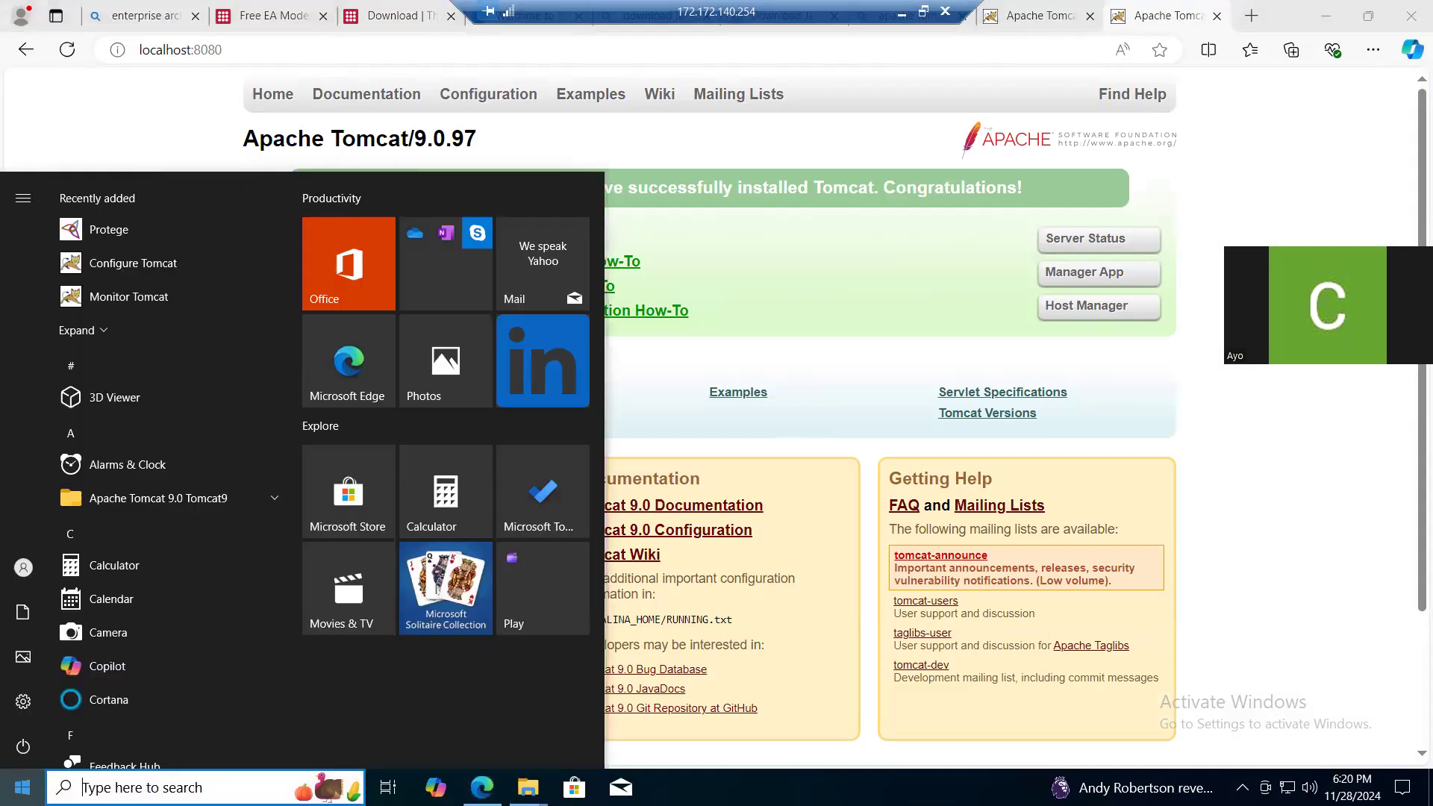
{"action": "type", "text": "Protege"}
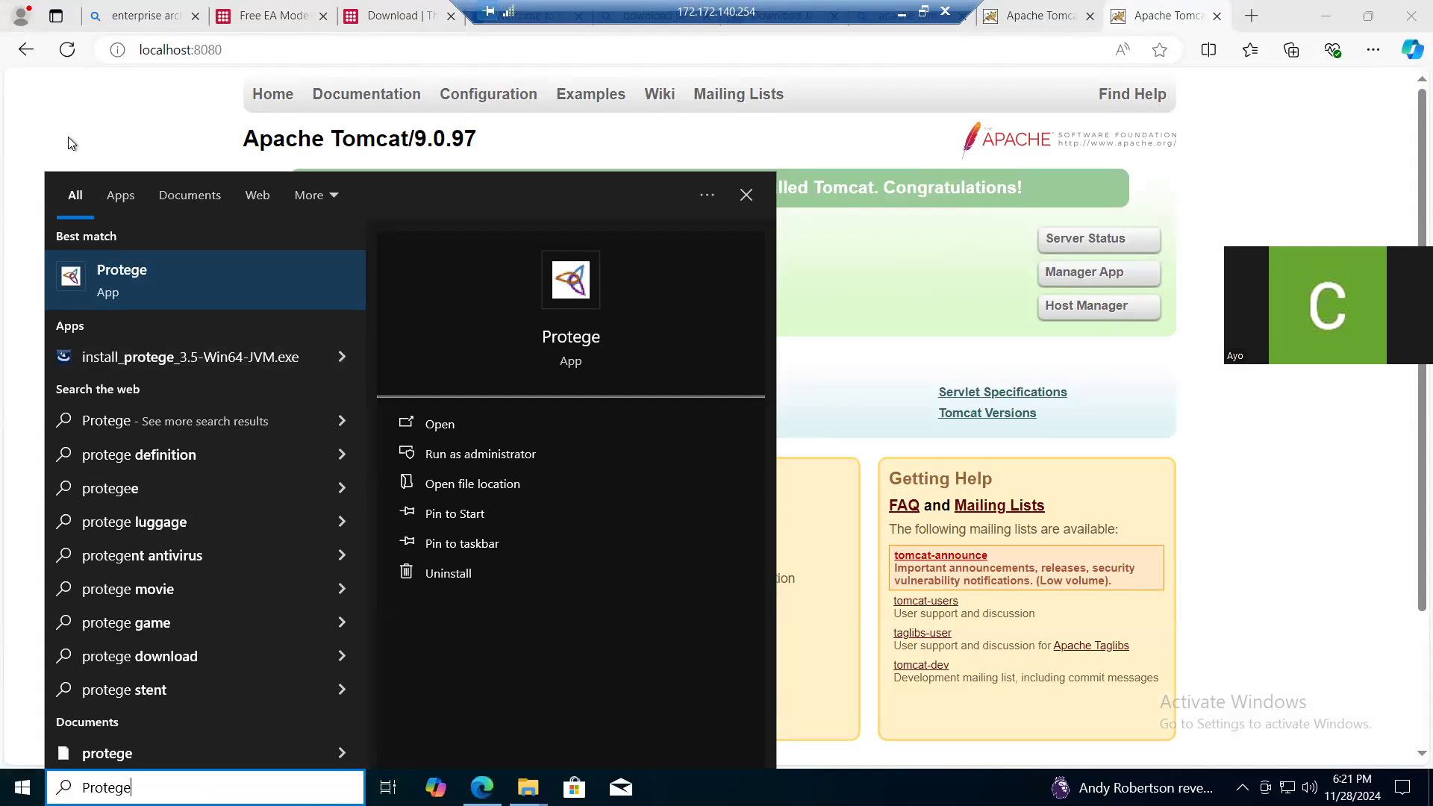
{"action": "left_click", "coordinate": [124, 283]}
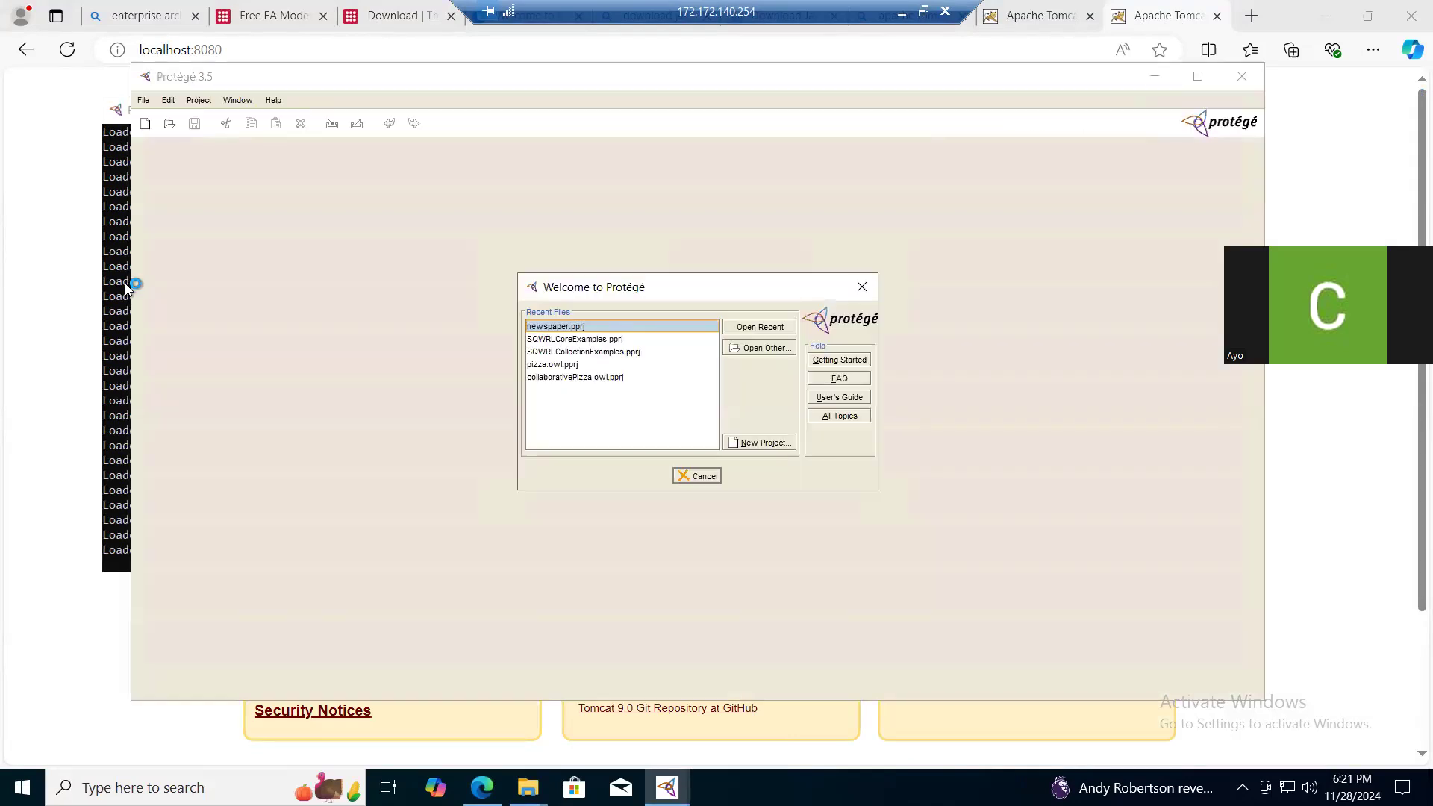
{"action": "left_click", "coordinate": [862, 289]}
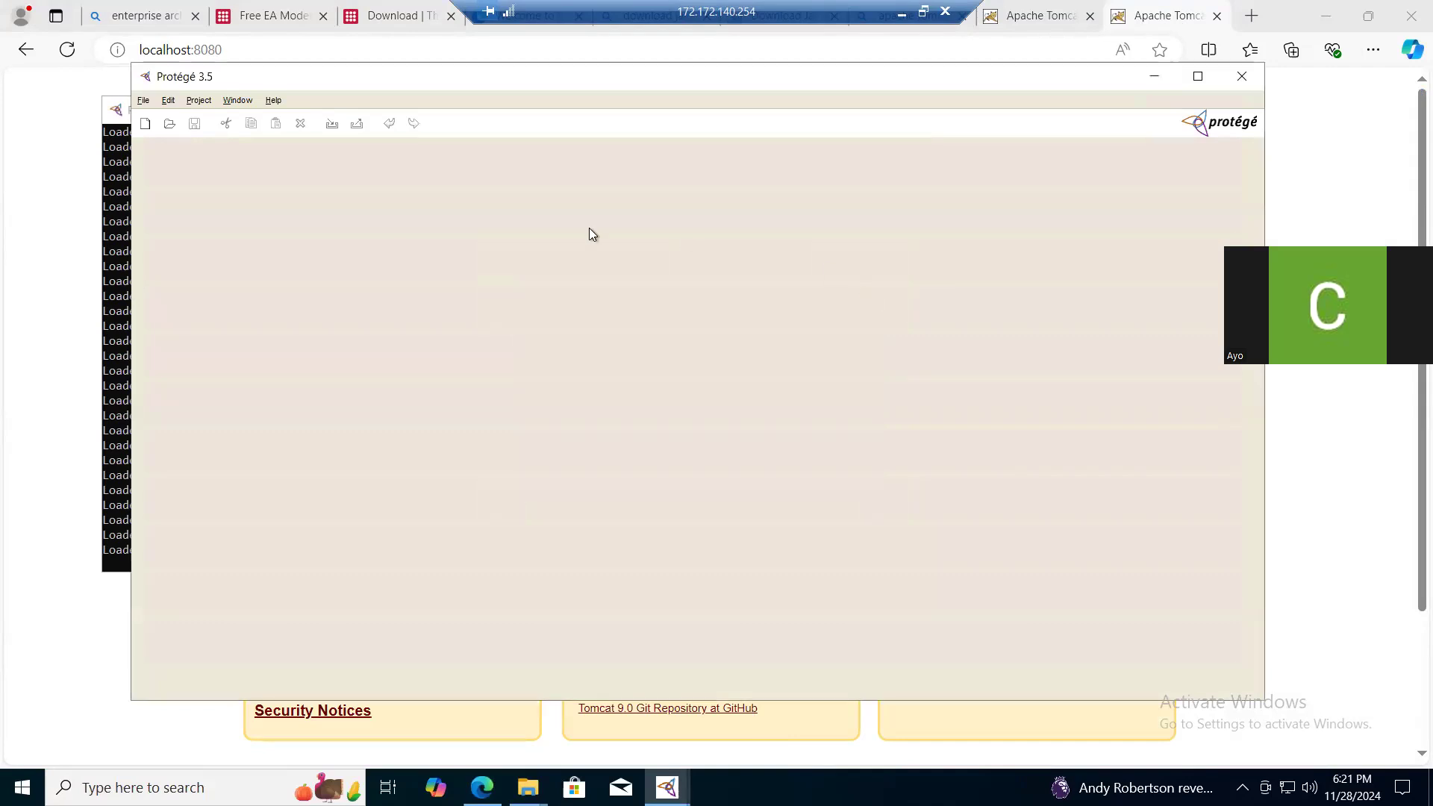
- Open the project store_1005.pprj from the v619-client-ootb-demo folder in Documents
{"action": "left_click", "coordinate": [143, 101]}
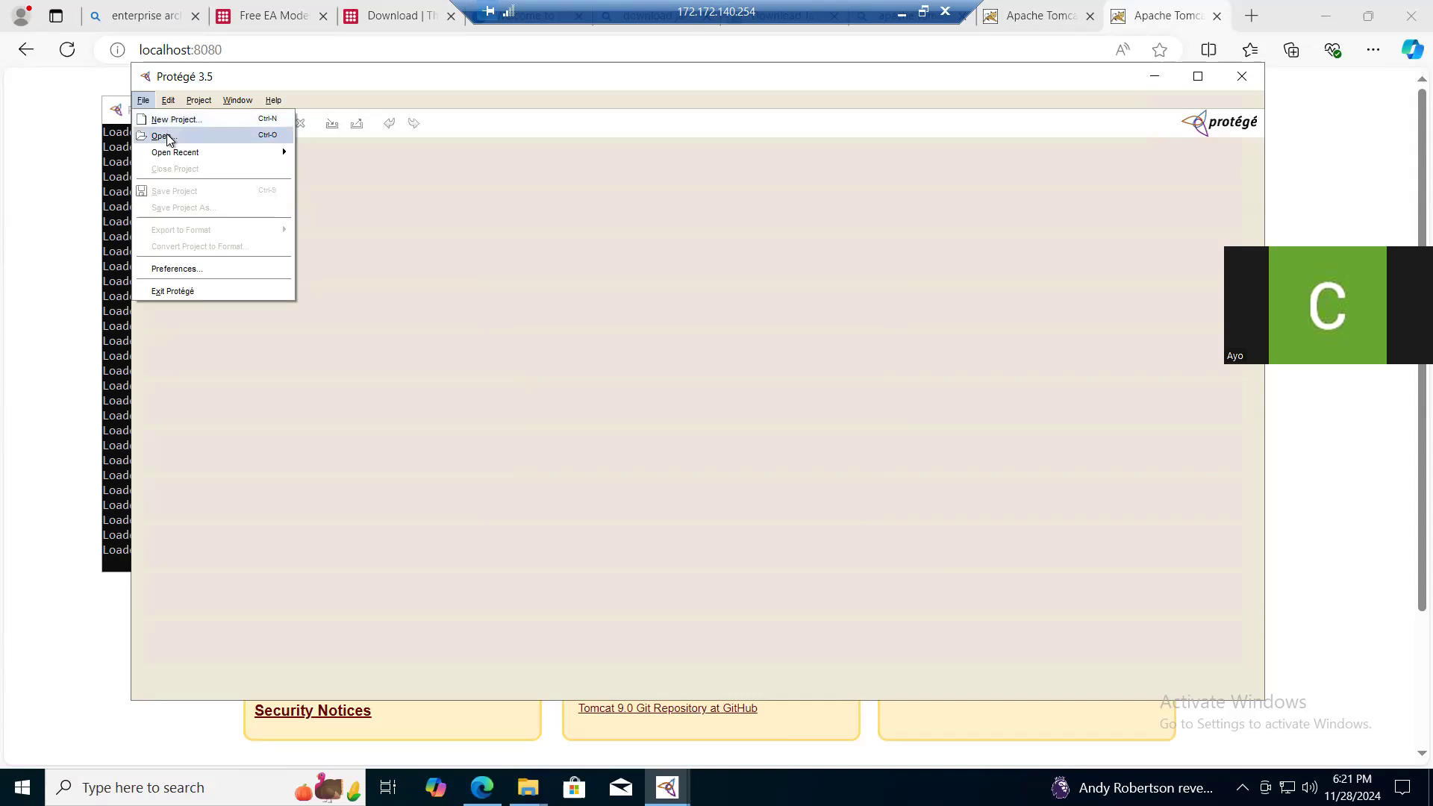
{"action": "left_click", "coordinate": [161, 136]}
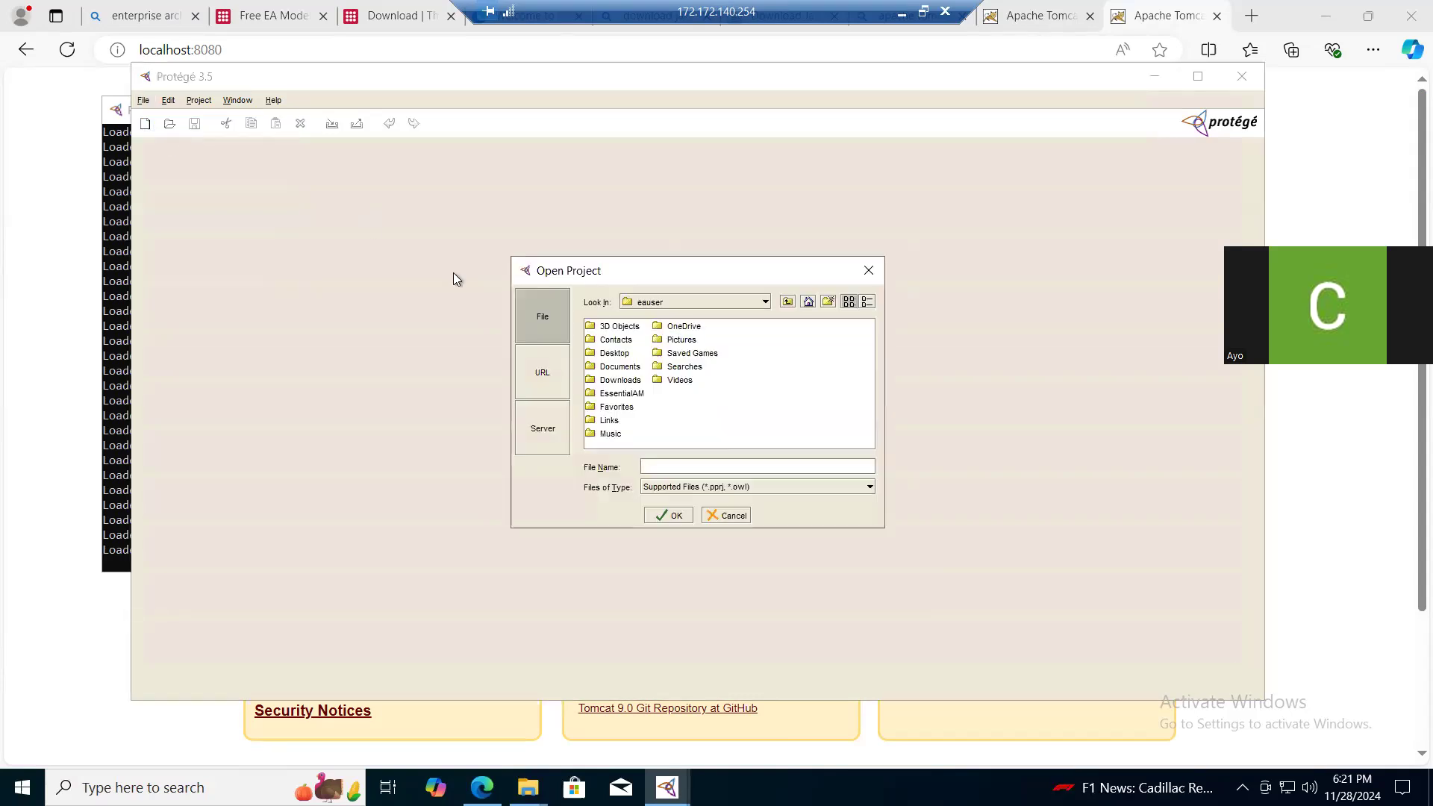
{"action": "double_click", "coordinate": [628, 371]}
{"action": "double_click", "coordinate": [647, 328]}
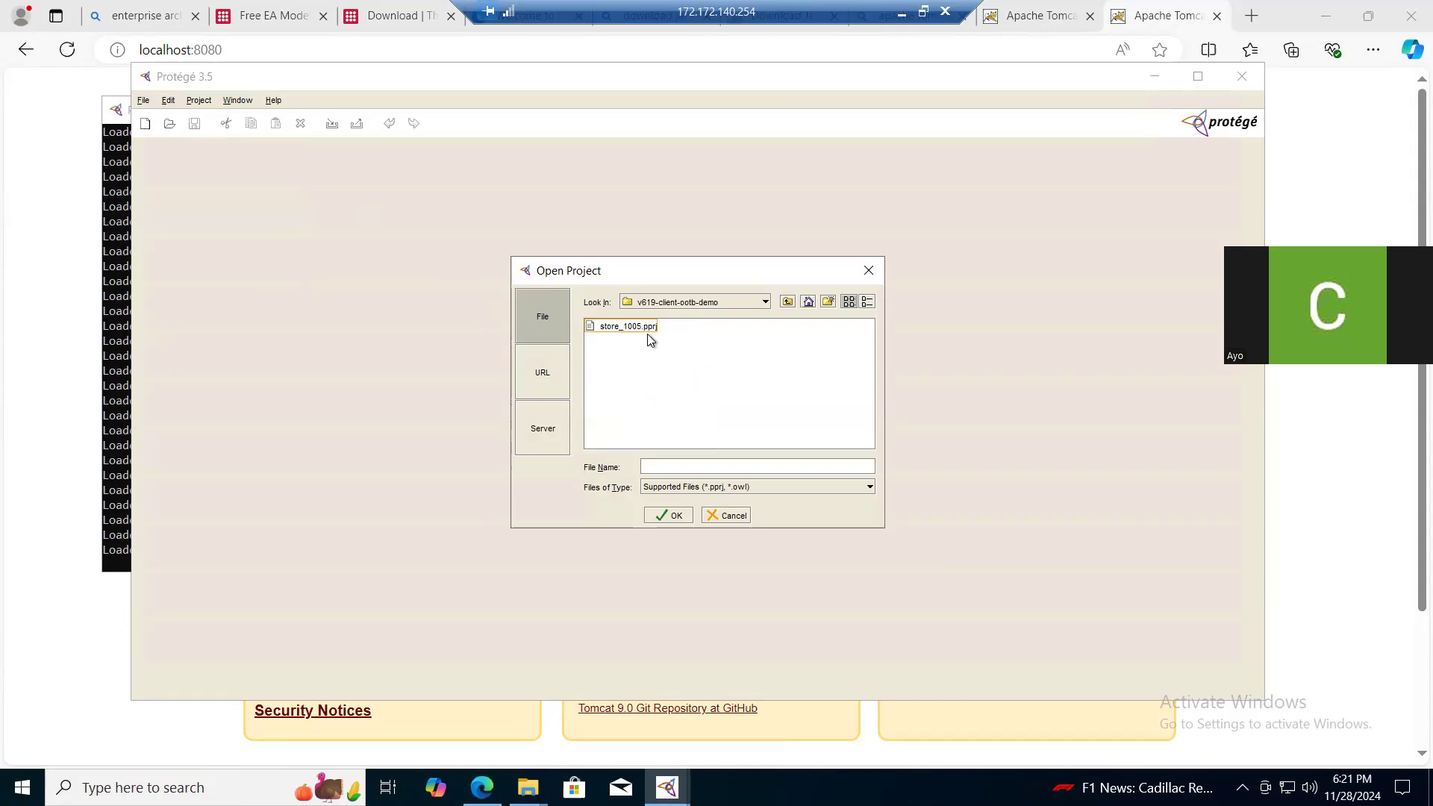
{"action": "left_click", "coordinate": [642, 329]}
{"action": "left_click", "coordinate": [670, 516]}
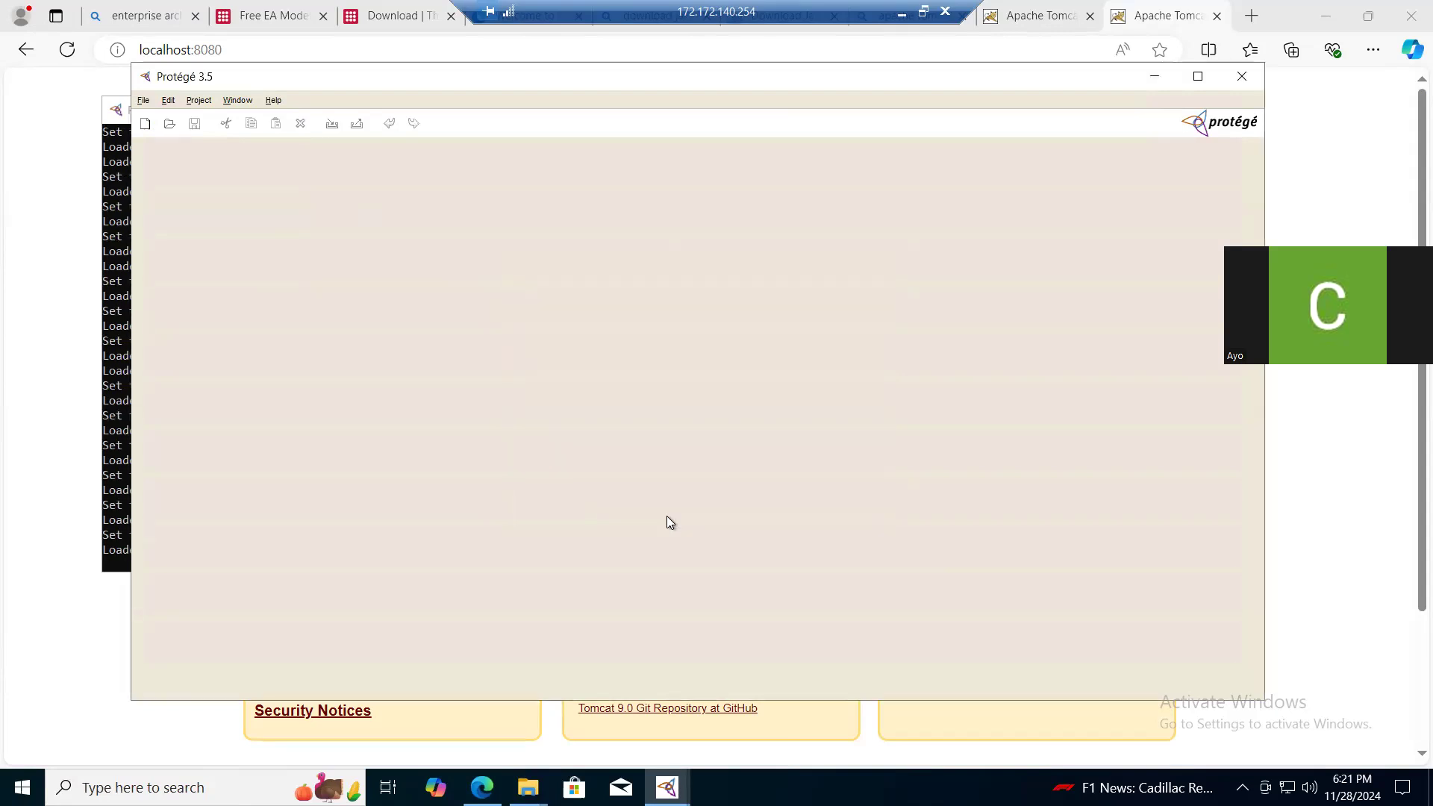
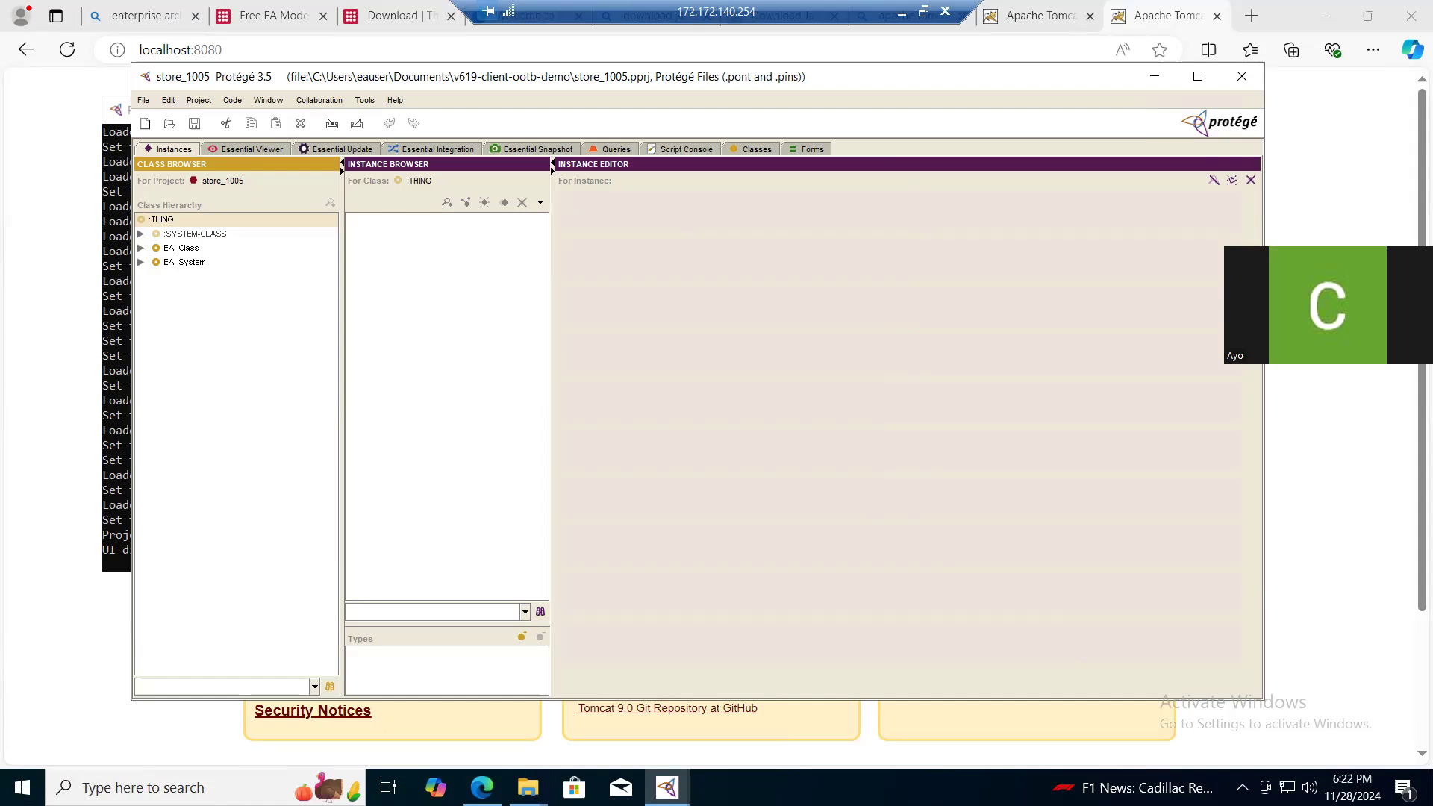
- Copy store_1005.war from the v619-client-ootb-demo folder in Documents
{"action": "mouse_move", "coordinate": [527, 787]}
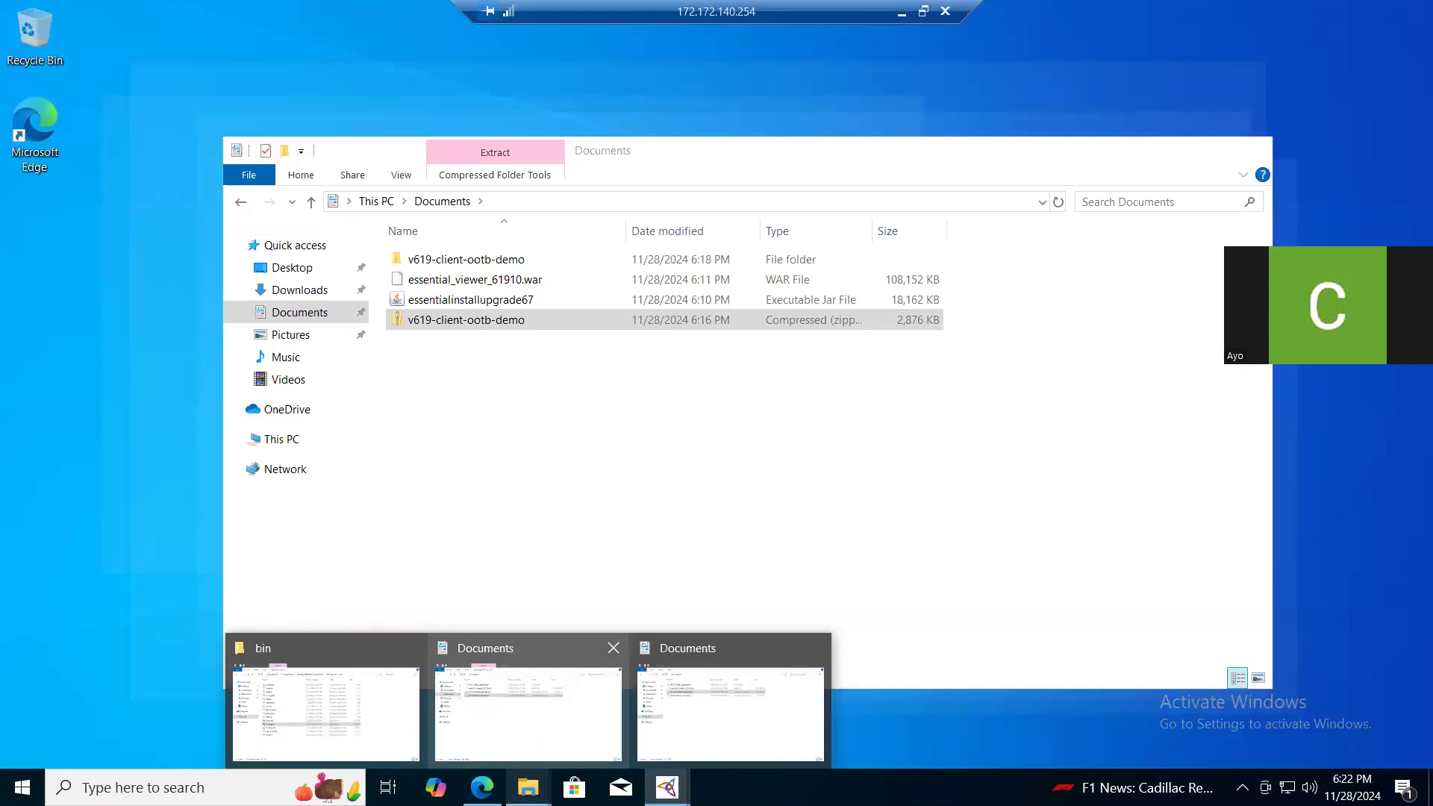
{"action": "left_click", "coordinate": [527, 709]}
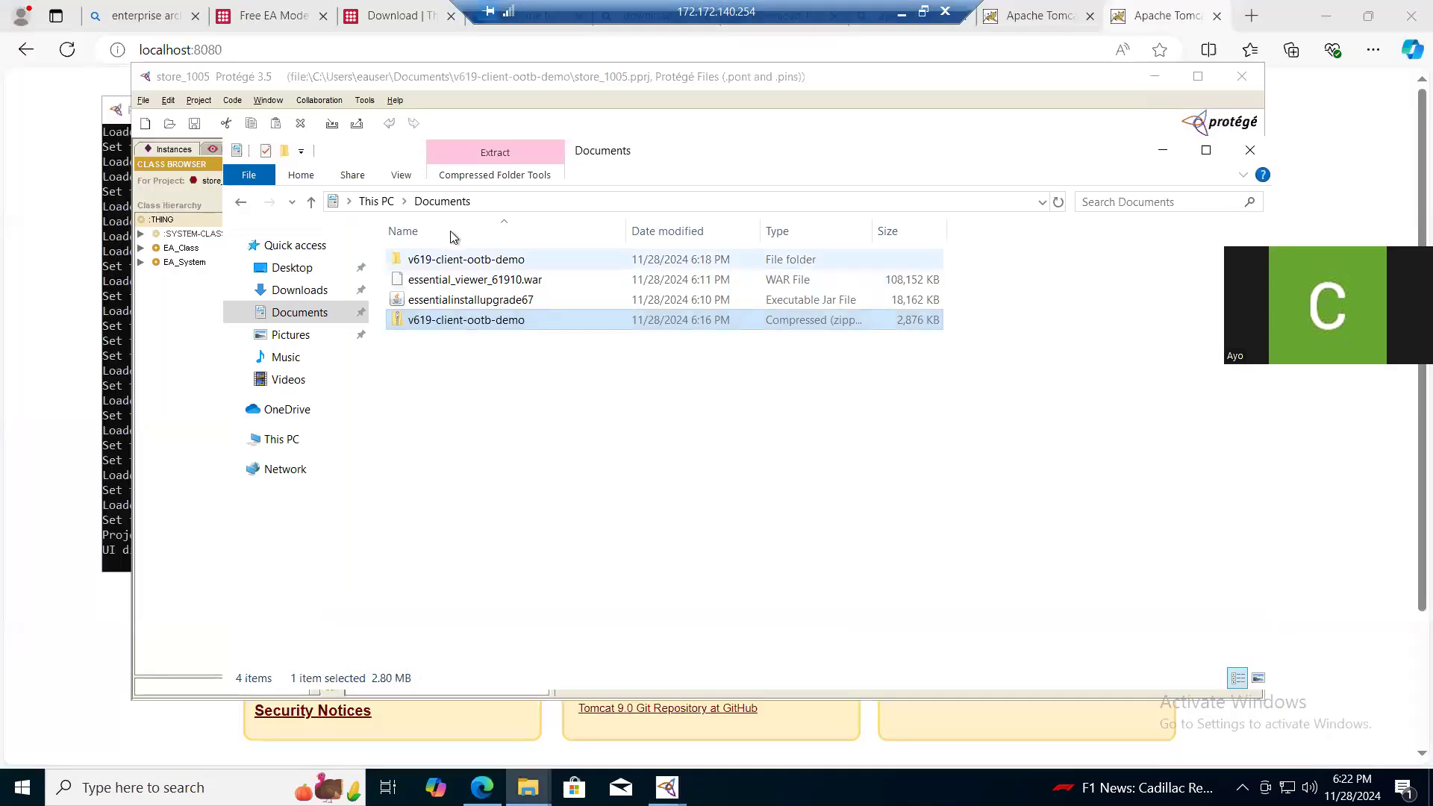
{"action": "double_click", "coordinate": [441, 266]}
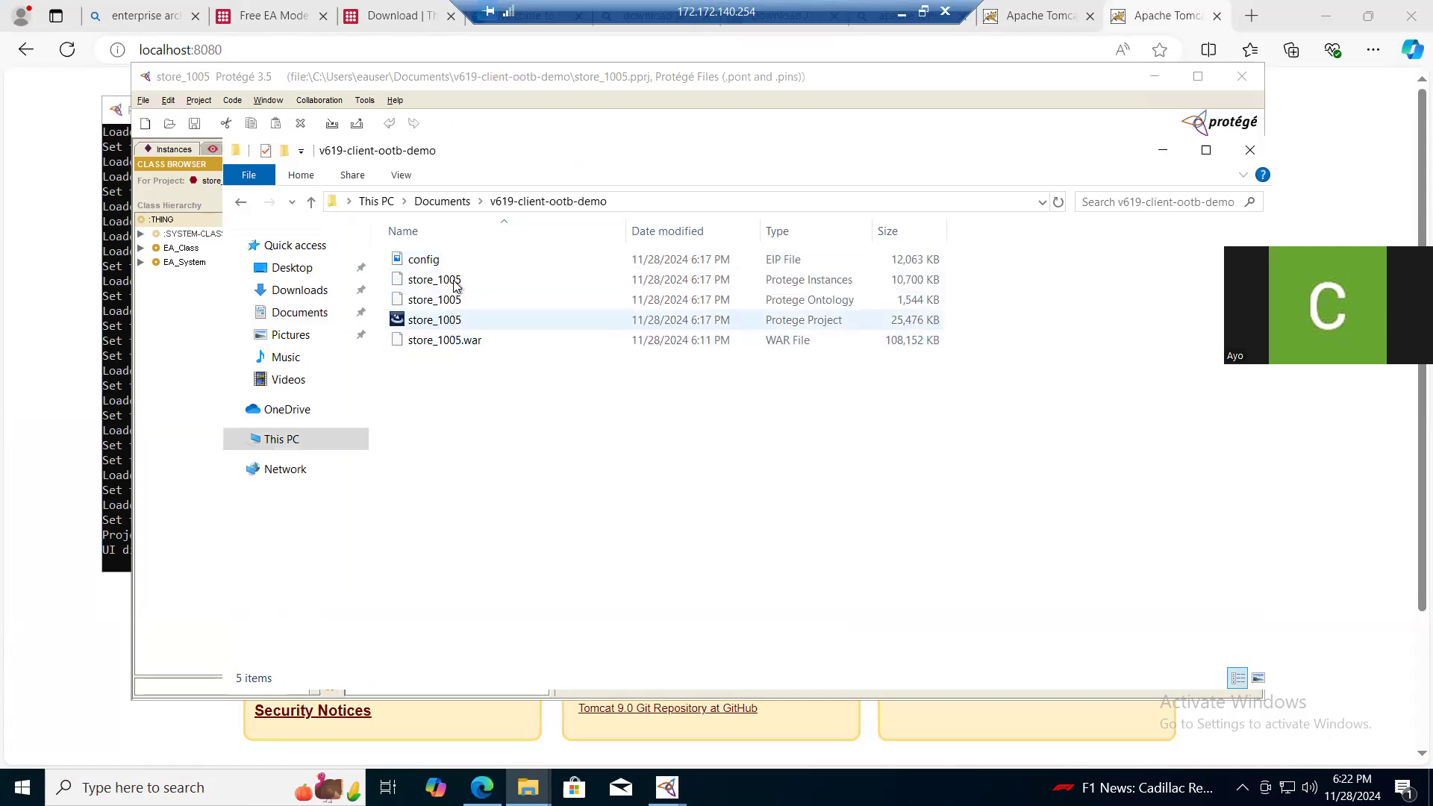
{"action": "left_click", "coordinate": [445, 342]}
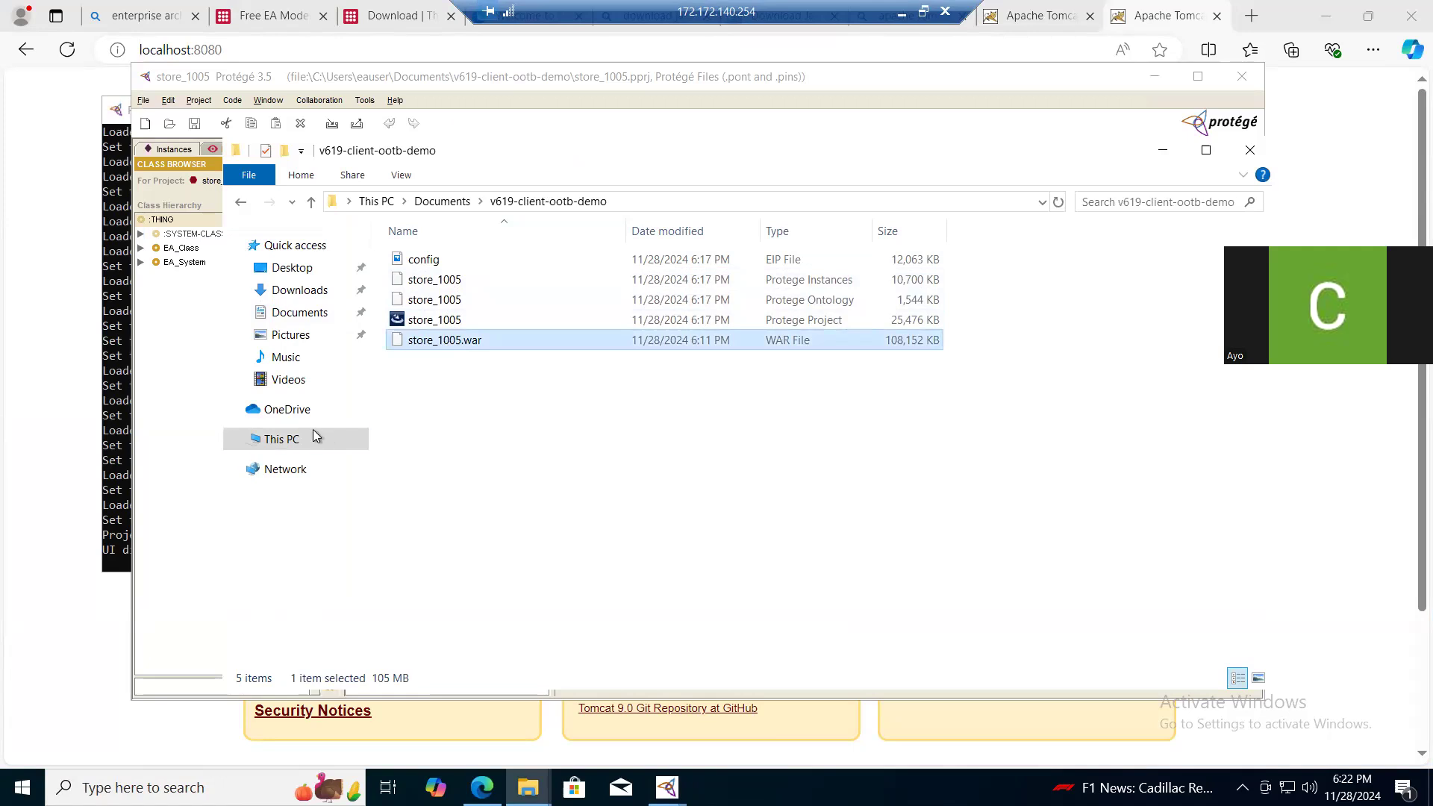
- Paste the copied WAR file into C:\Program Files\Apache Software Foundation\Tomcat 9.0\webapps
{"action": "left_click", "coordinate": [277, 440]}
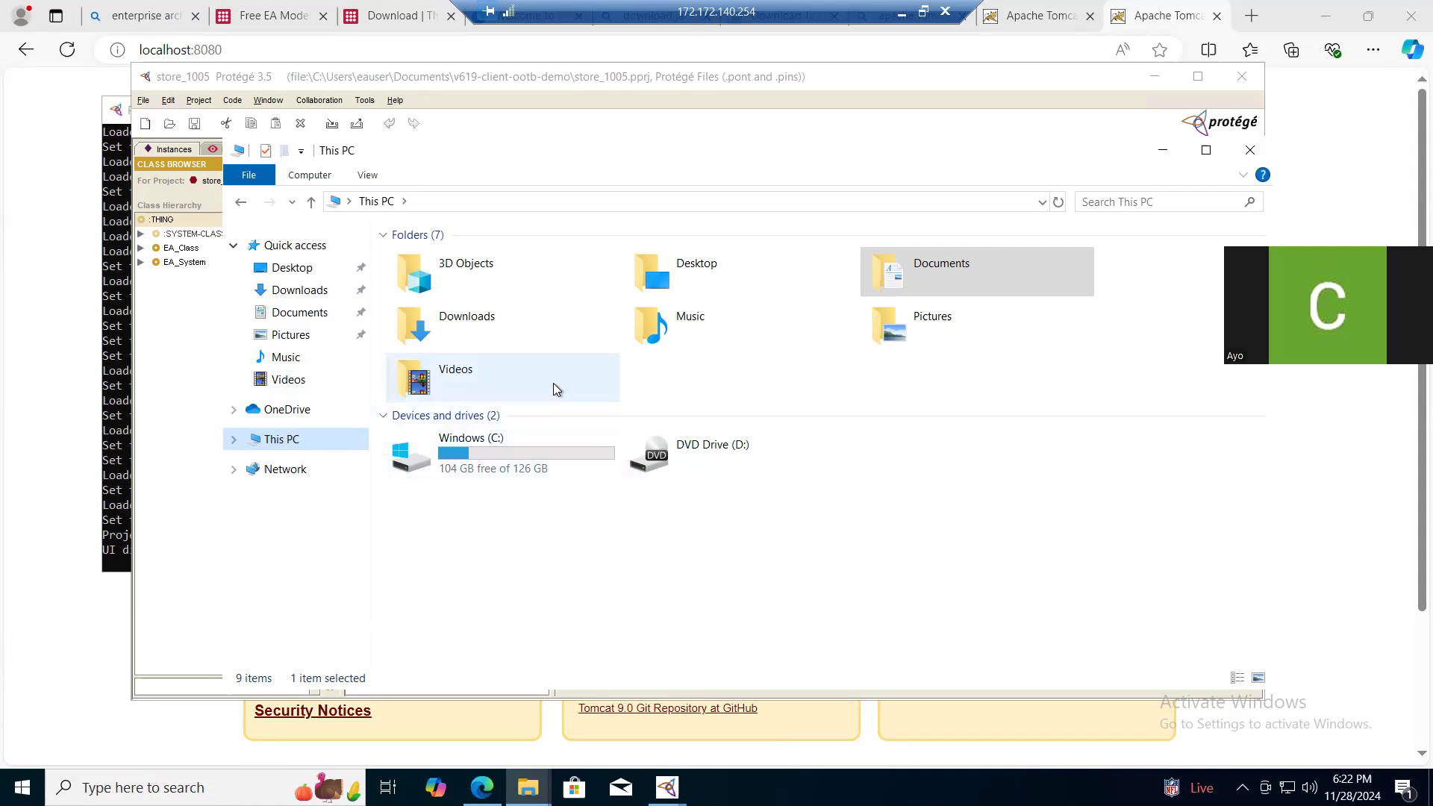
{"action": "double_click", "coordinate": [516, 458]}
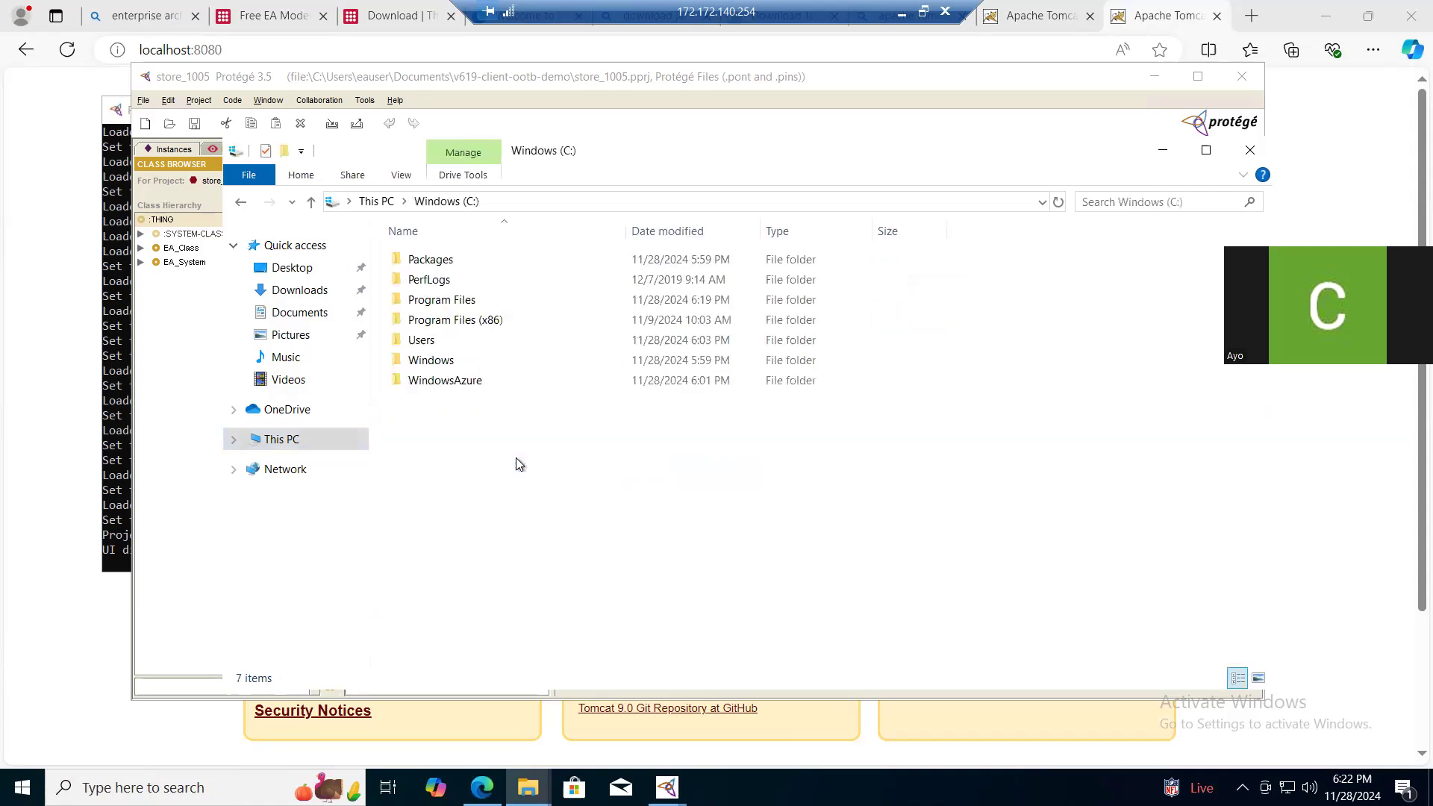
{"action": "double_click", "coordinate": [448, 303]}
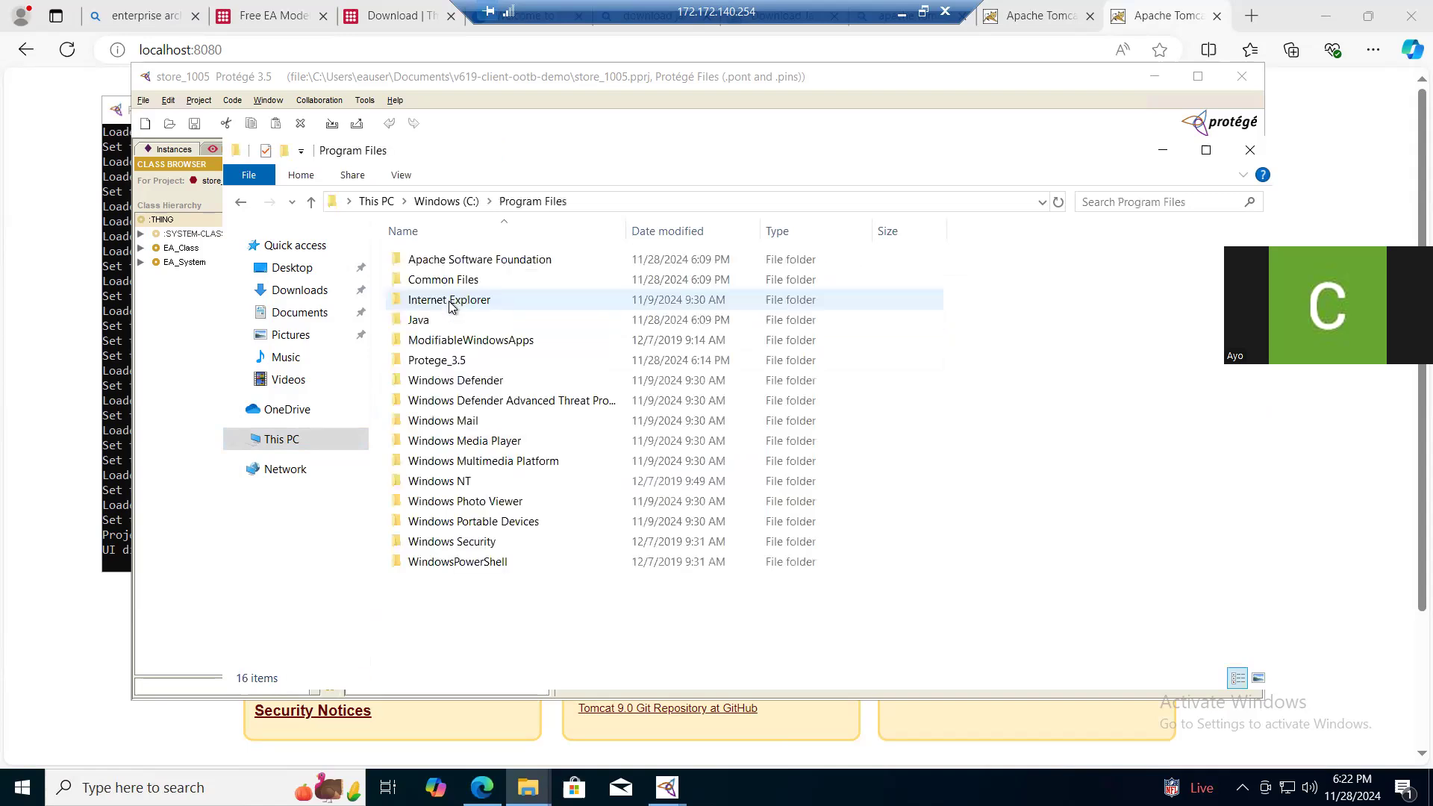
{"action": "double_click", "coordinate": [450, 263]}
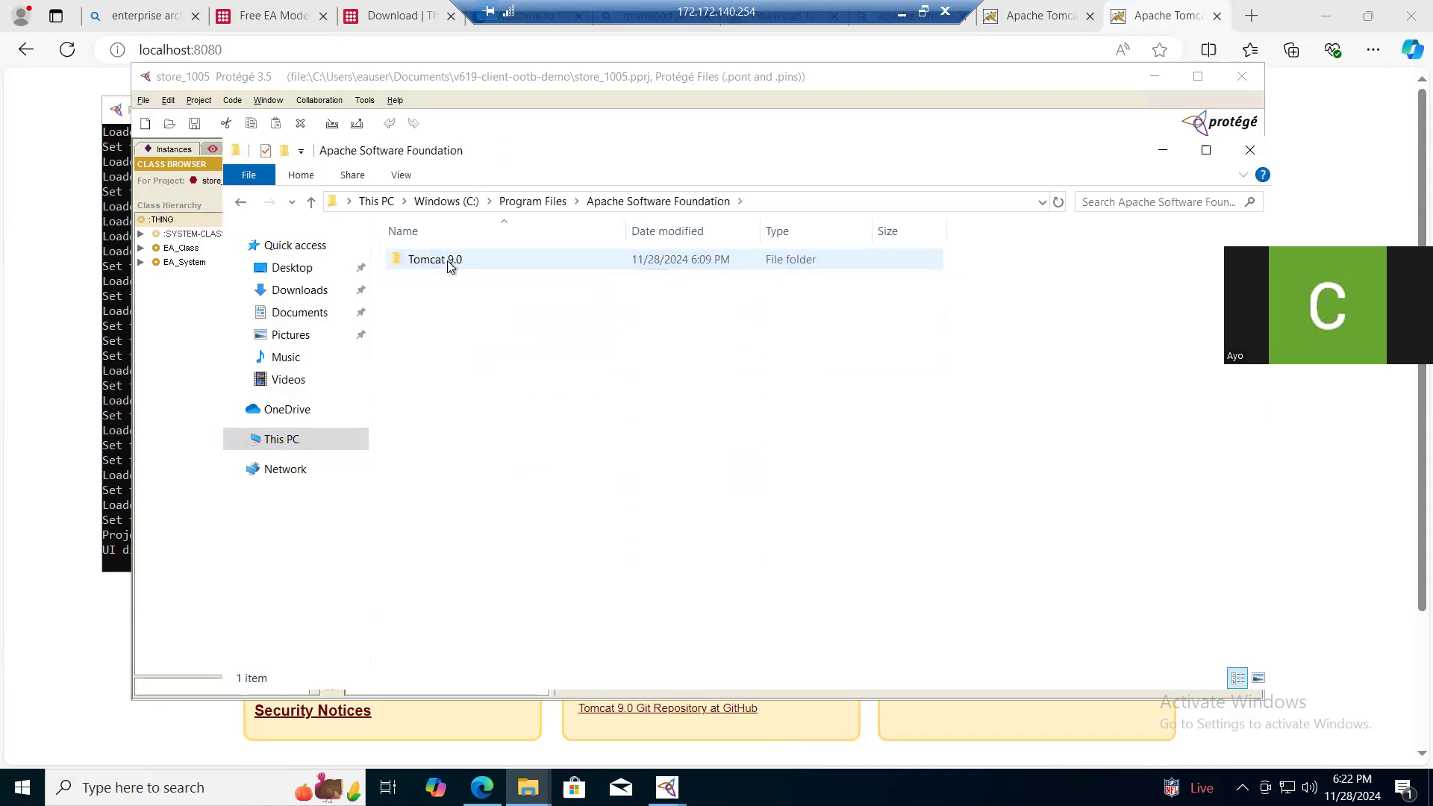
{"action": "double_click", "coordinate": [450, 262]}
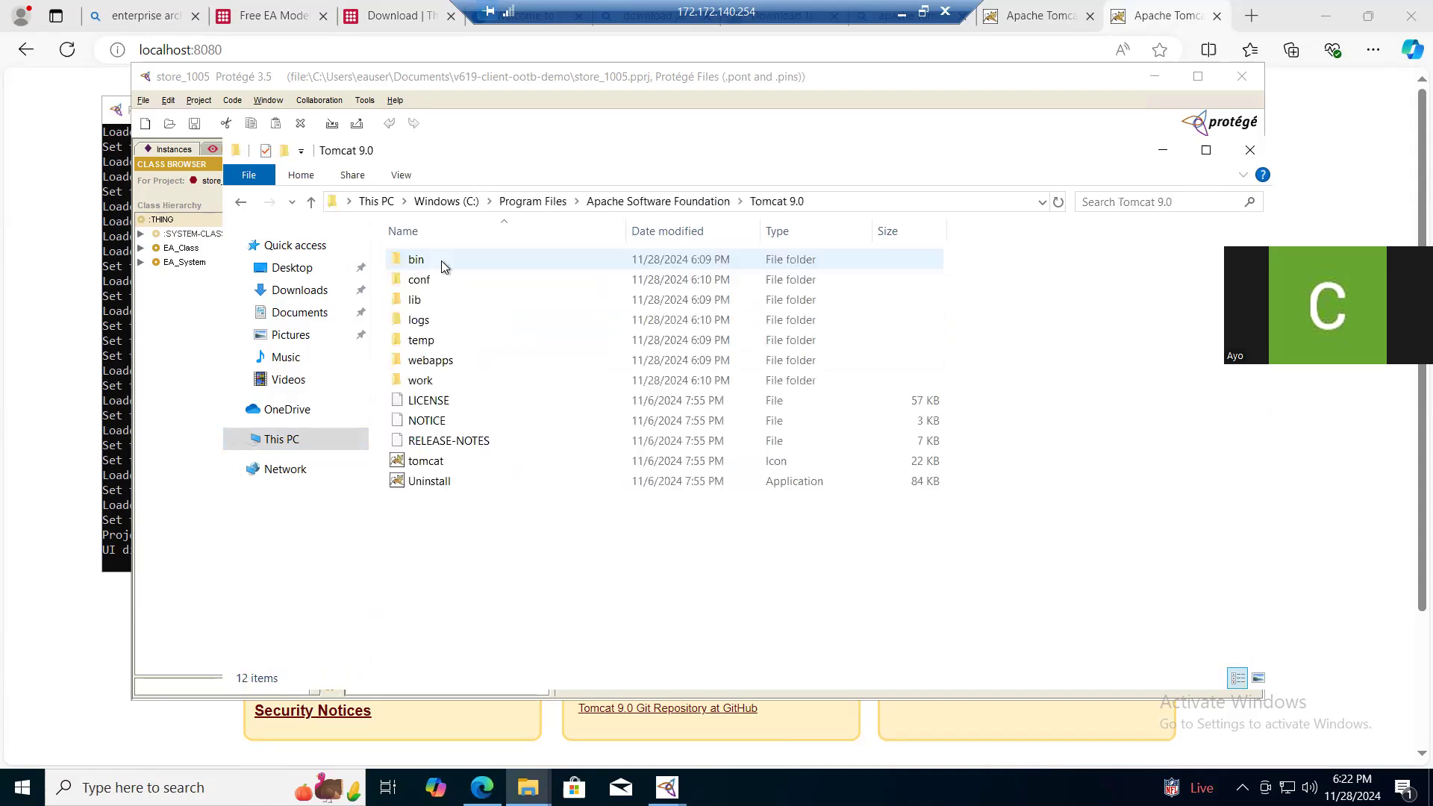
{"action": "double_click", "coordinate": [444, 361]}
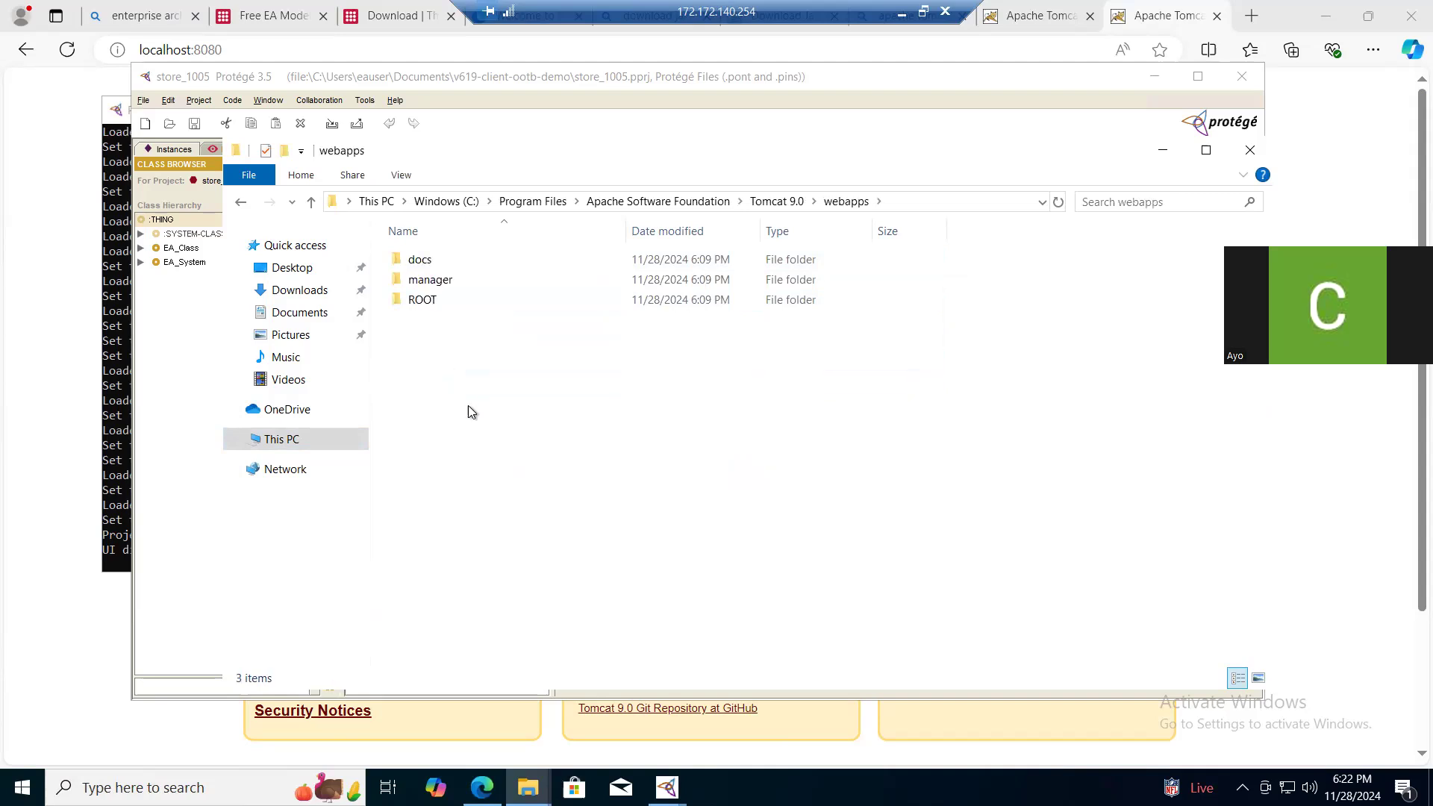
{"action": "key", "text": "ctrl+v"}
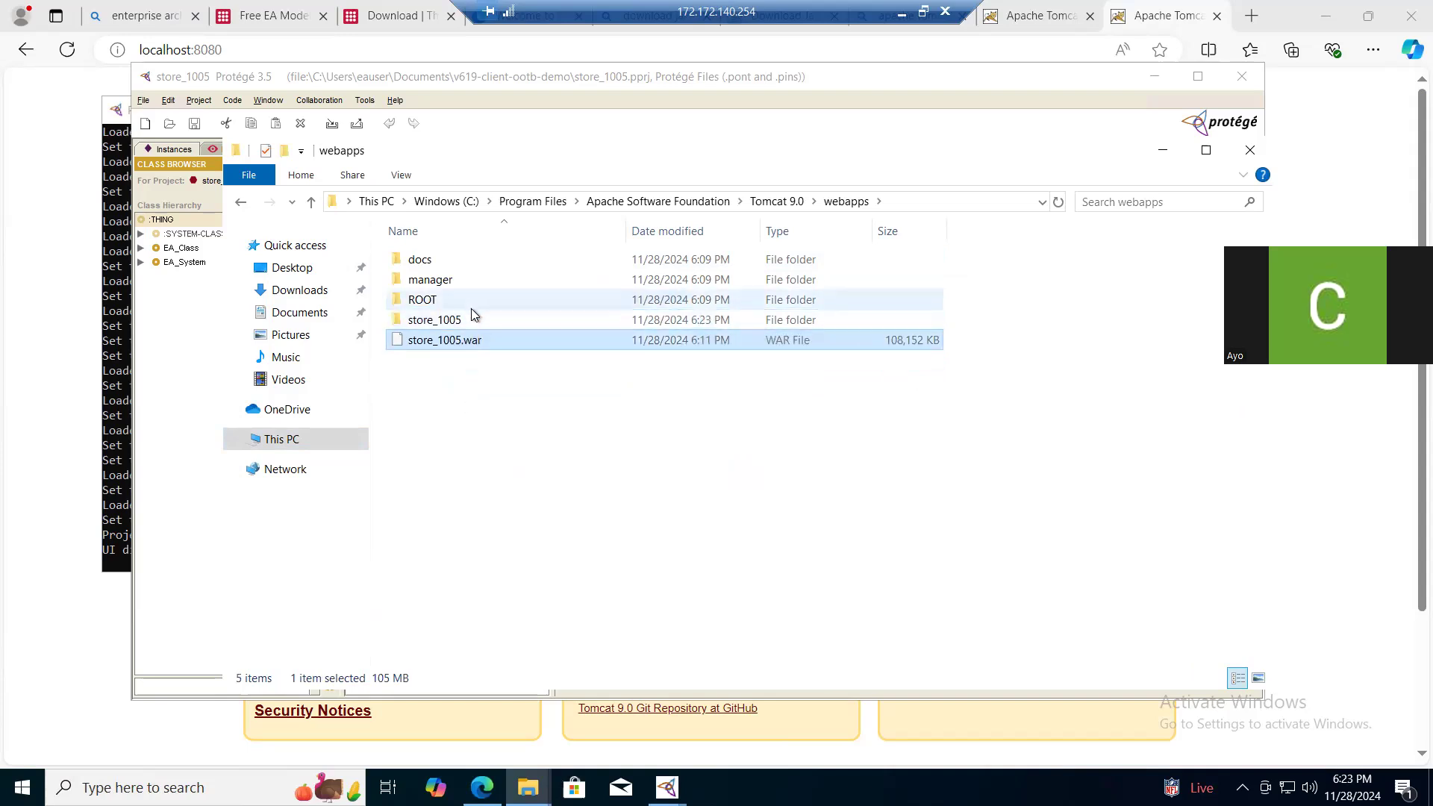
- Copy the base name store_1005 from the WAR file in webapps, leaving the file's name as it is
{"action": "left_click", "coordinate": [452, 327]}
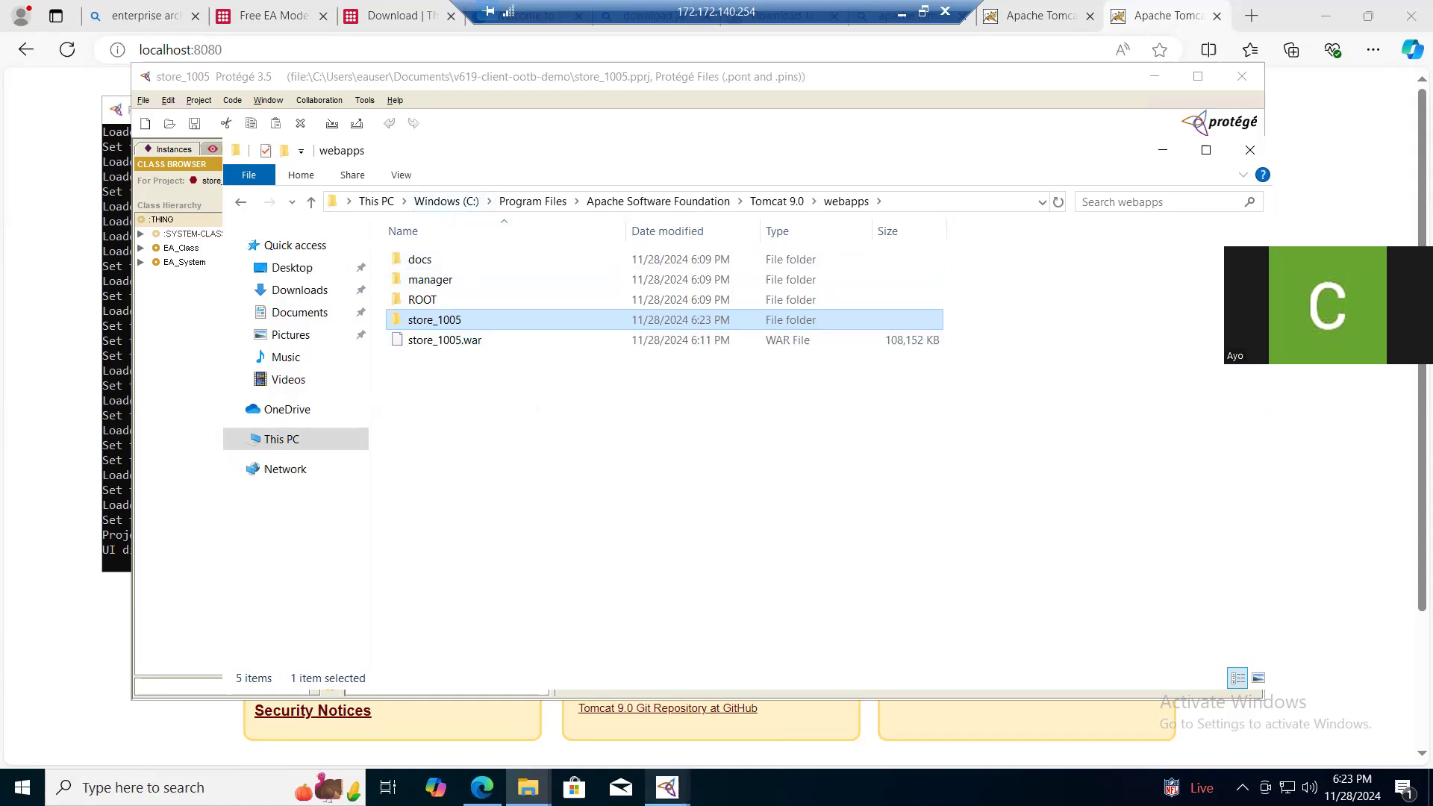
{"action": "mouse_move", "coordinate": [667, 787]}
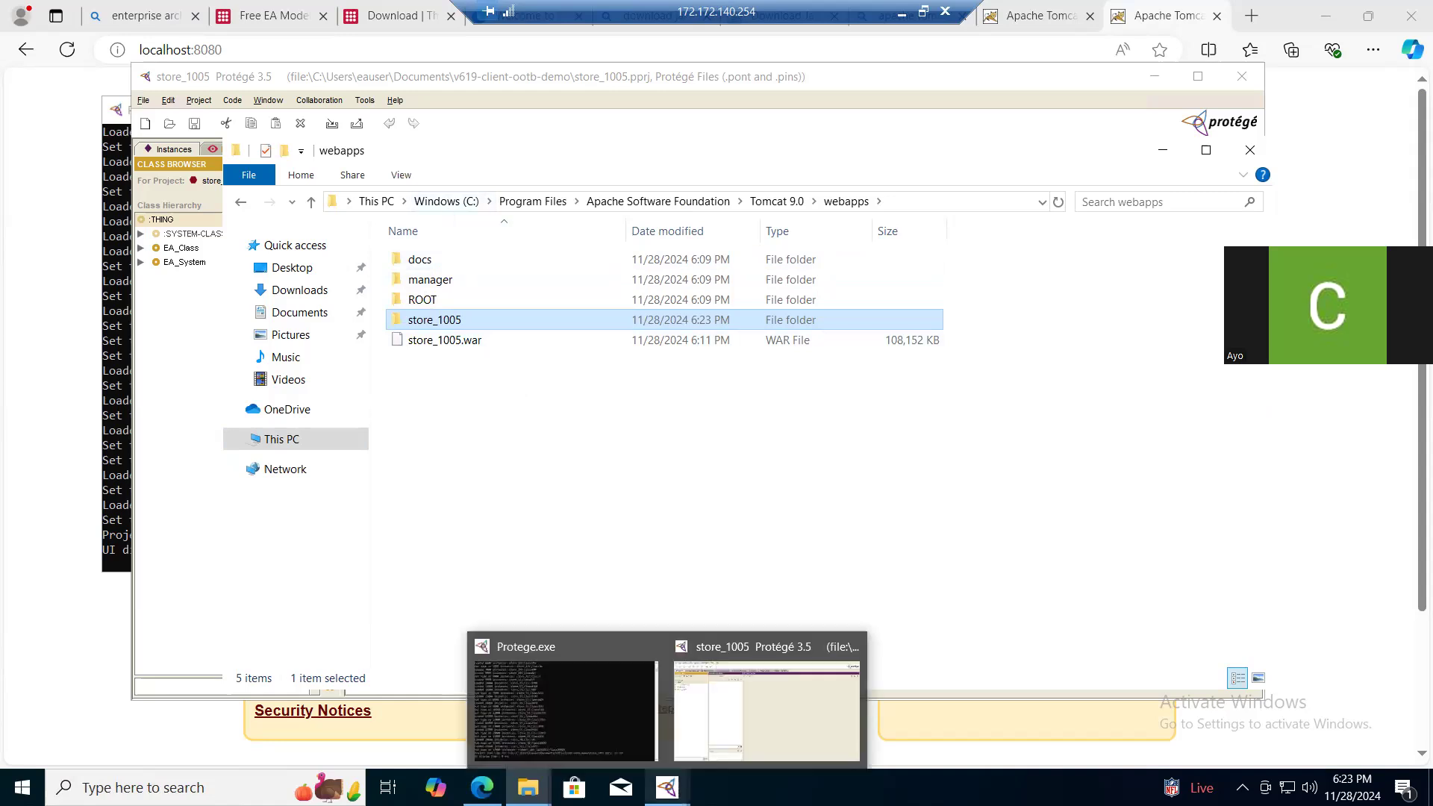
{"action": "left_click", "coordinate": [444, 341]}
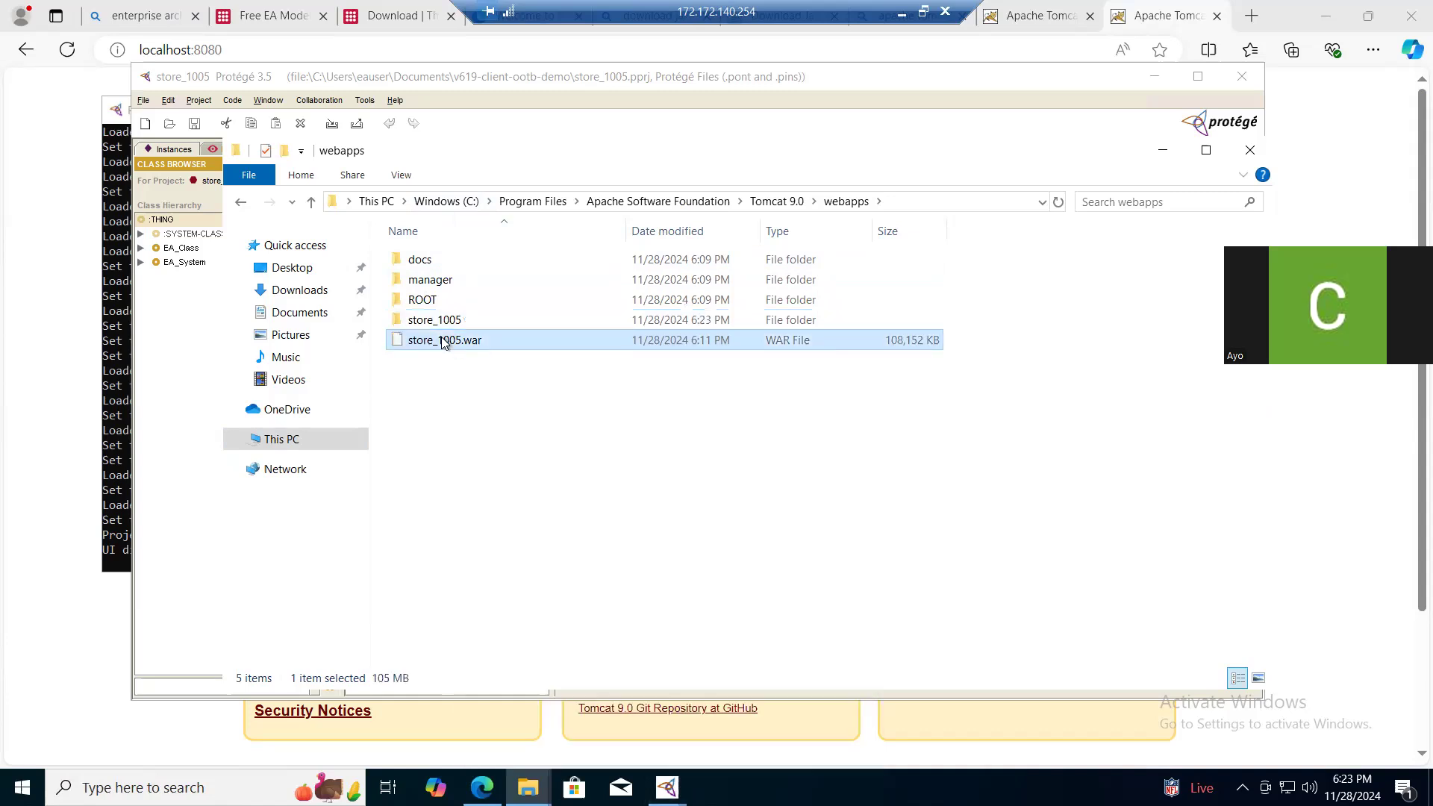
{"action": "right_click", "coordinate": [442, 340]}
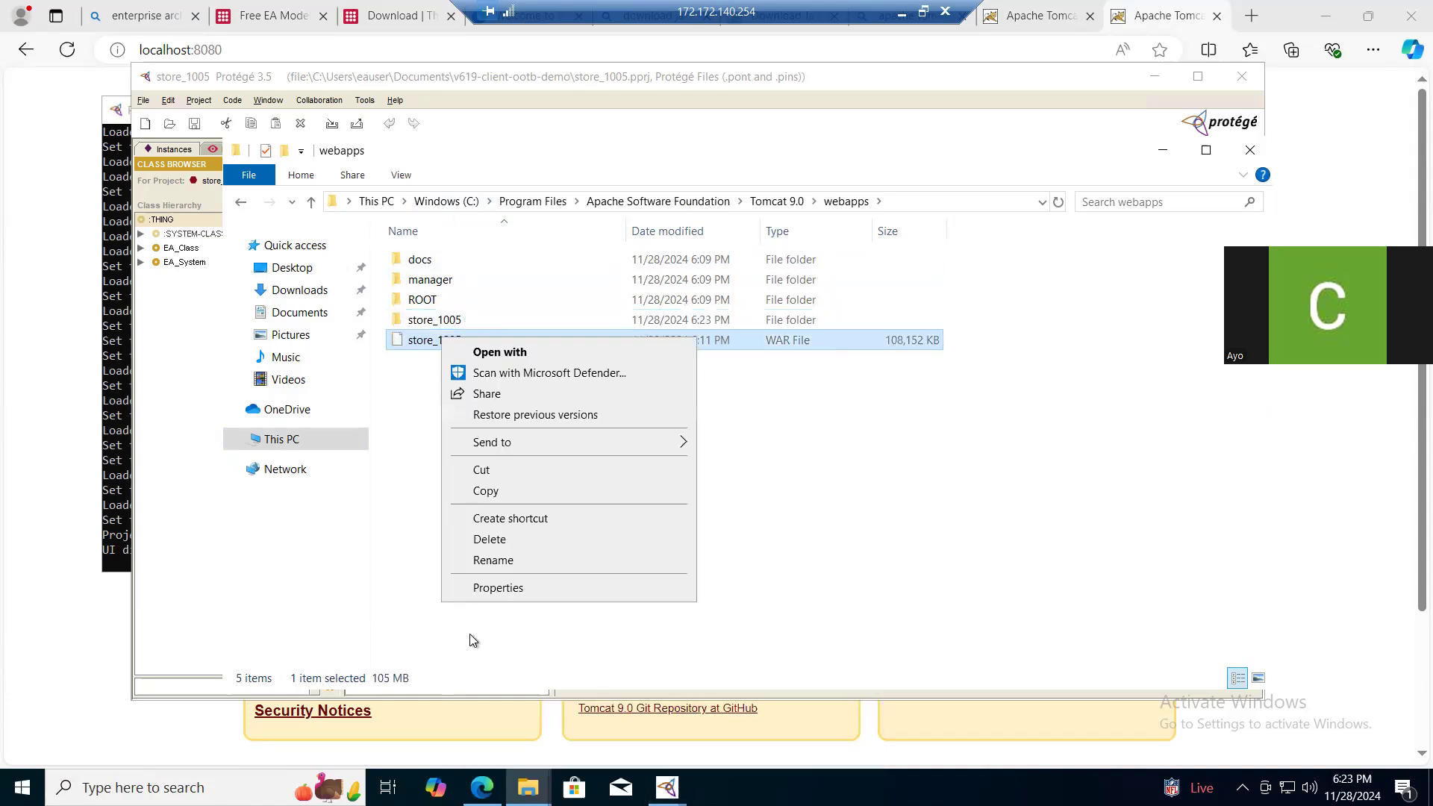
{"action": "left_click", "coordinate": [503, 563]}
{"action": "key", "text": "ctrl+c"}
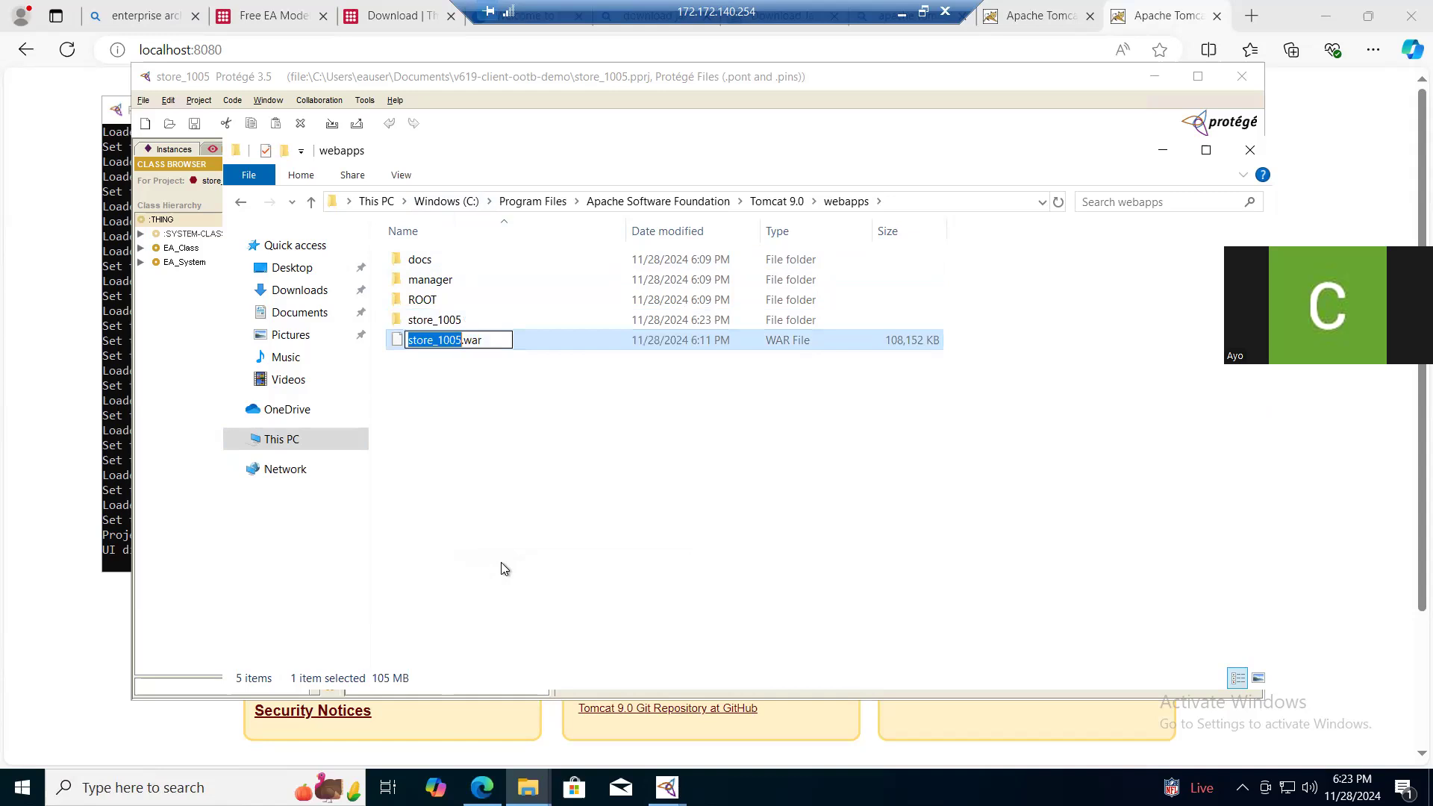
{"action": "left_click", "coordinate": [562, 506]}
- Open the v619-client-ootb-demo folder in the other Documents window to view its files
{"action": "left_click", "coordinate": [527, 787]}
{"action": "mouse_move", "coordinate": [730, 702]}
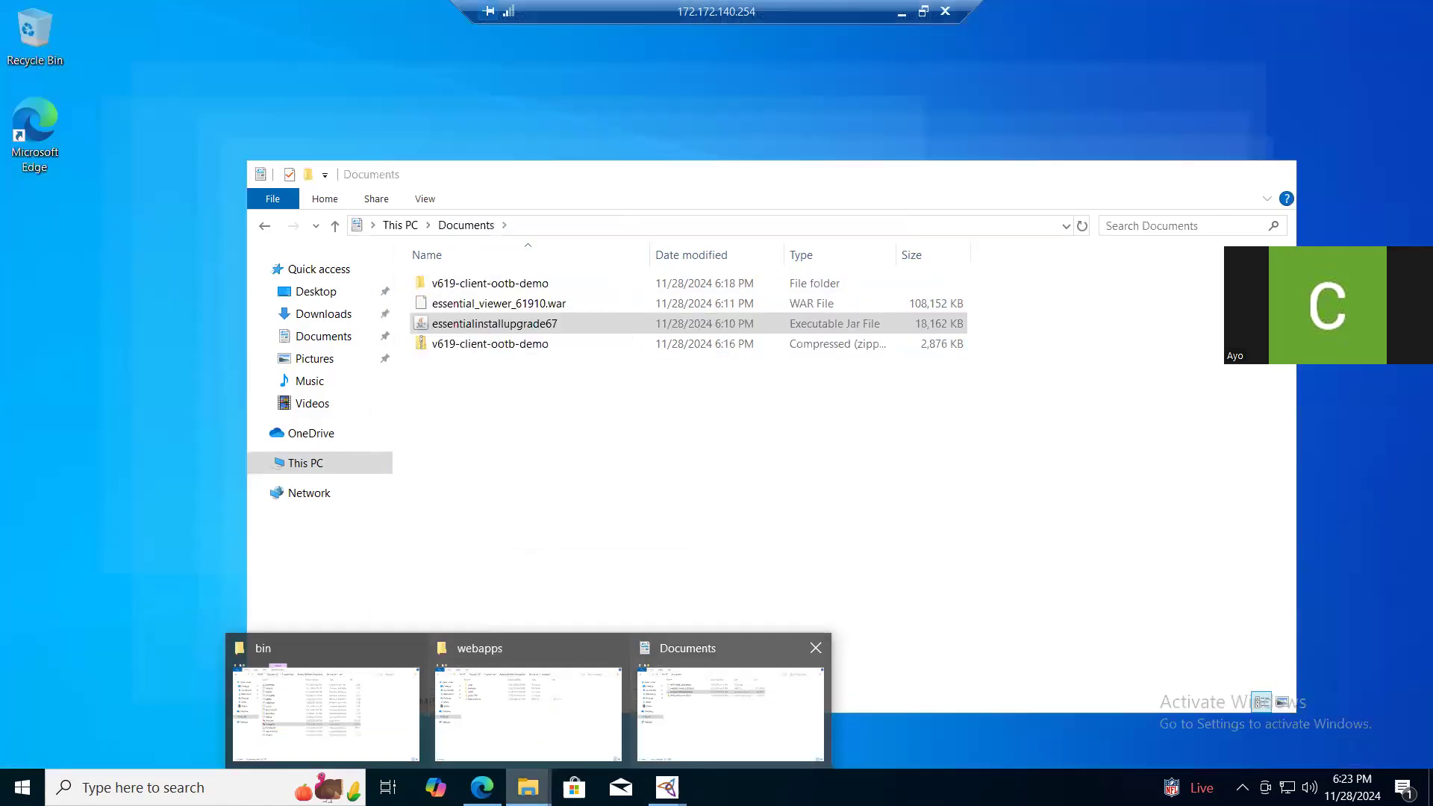
{"action": "mouse_move", "coordinate": [528, 713]}
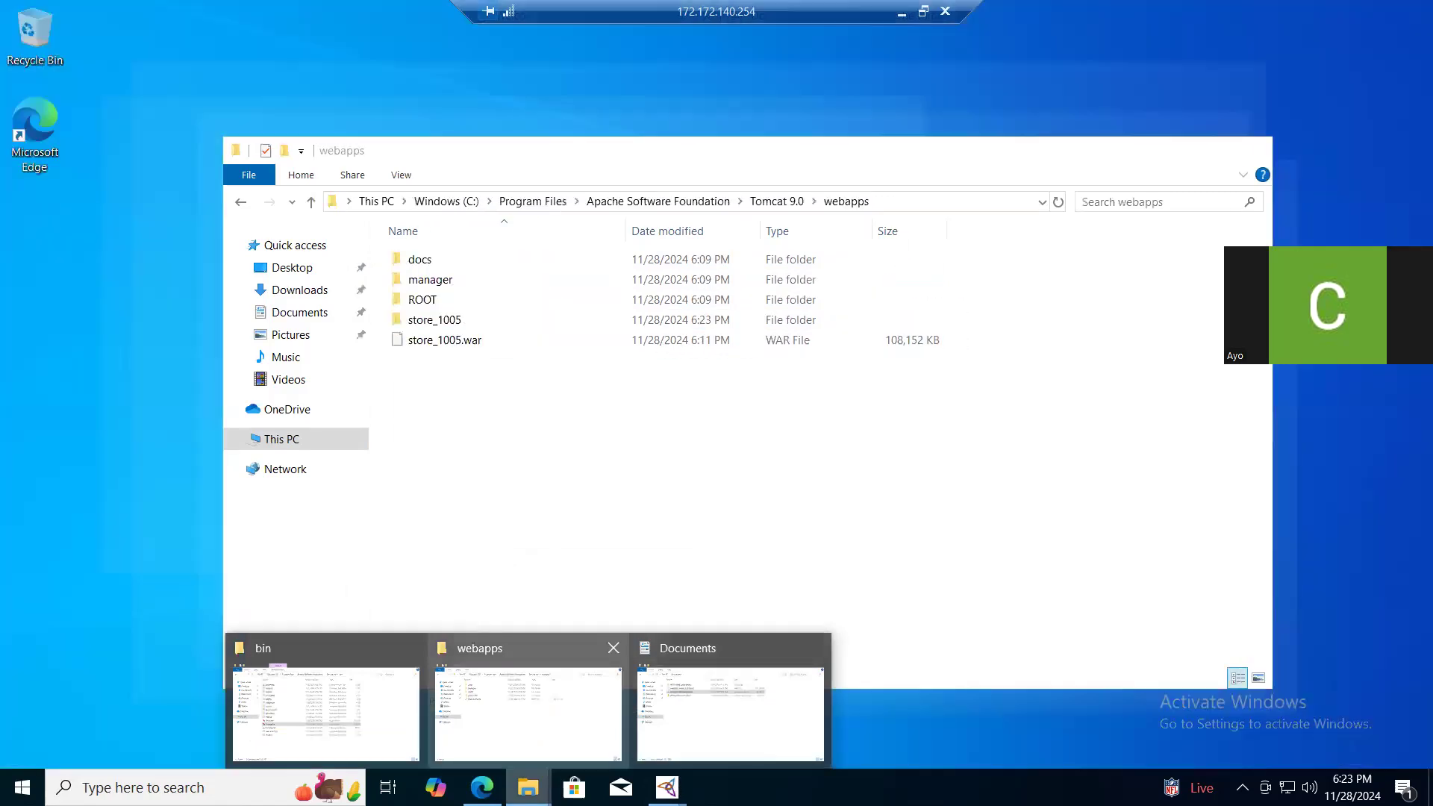
{"action": "left_click", "coordinate": [730, 712]}
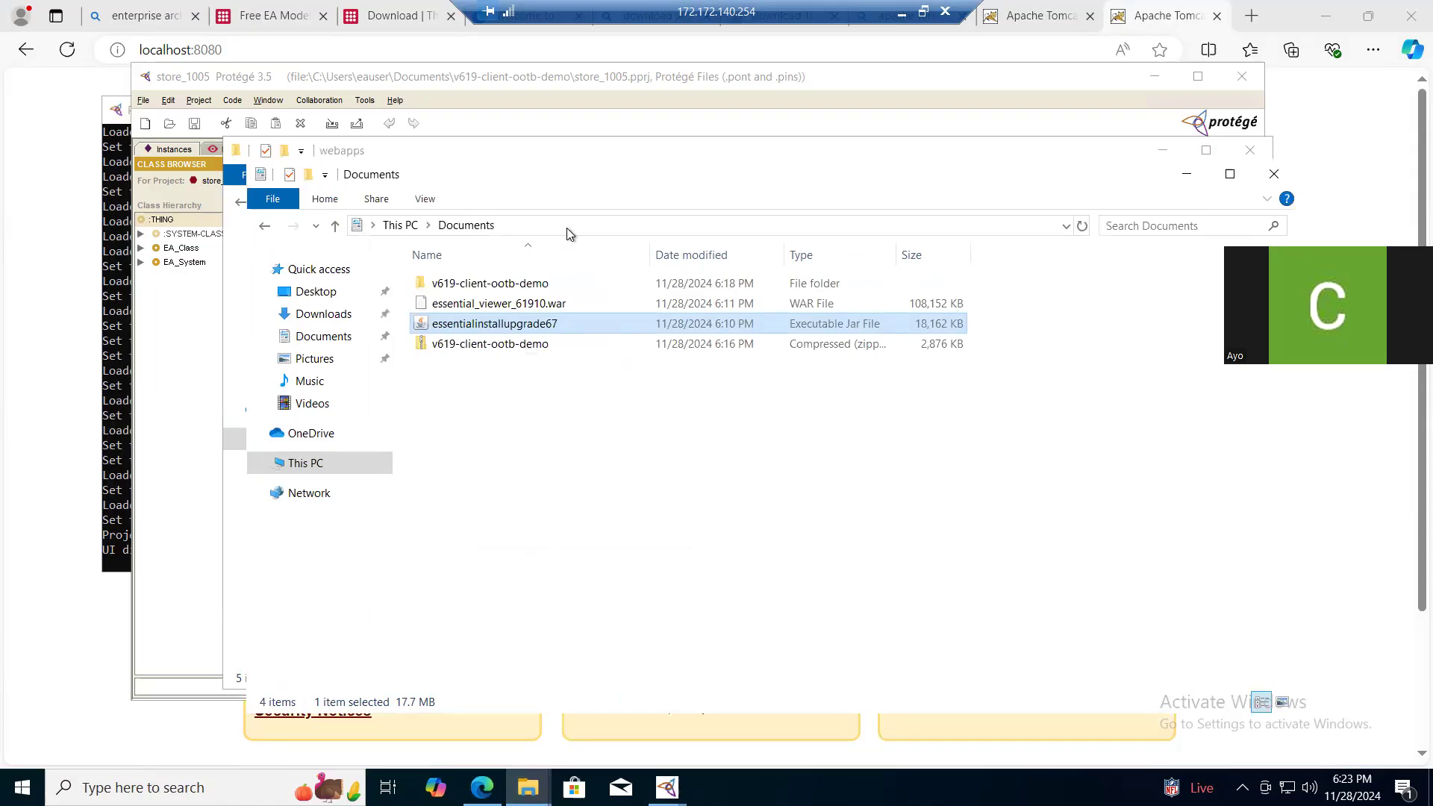
{"action": "left_click", "coordinate": [540, 285]}
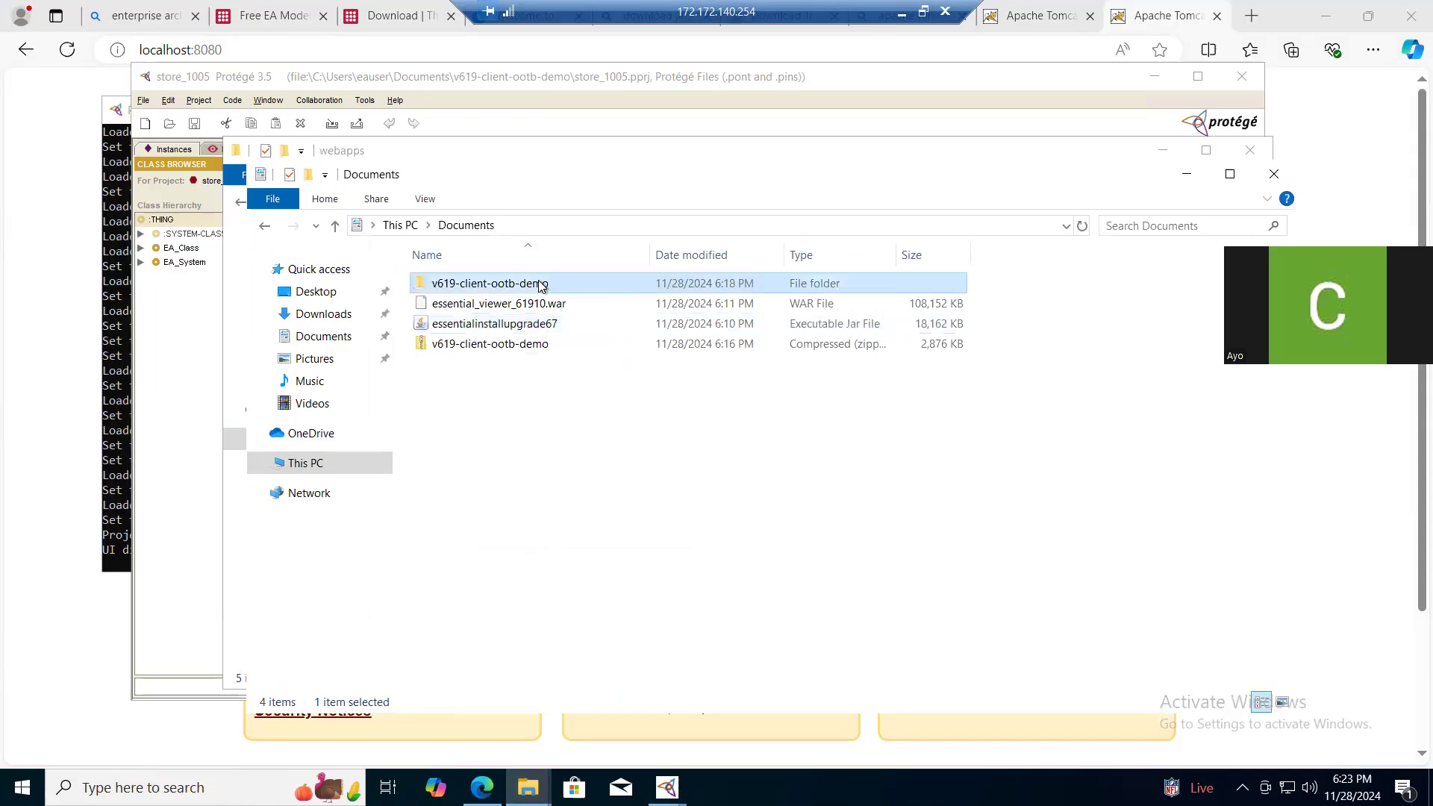
{"action": "left_click", "coordinate": [540, 285]}
{"action": "left_click", "coordinate": [598, 287]}
{"action": "double_click", "coordinate": [599, 283]}
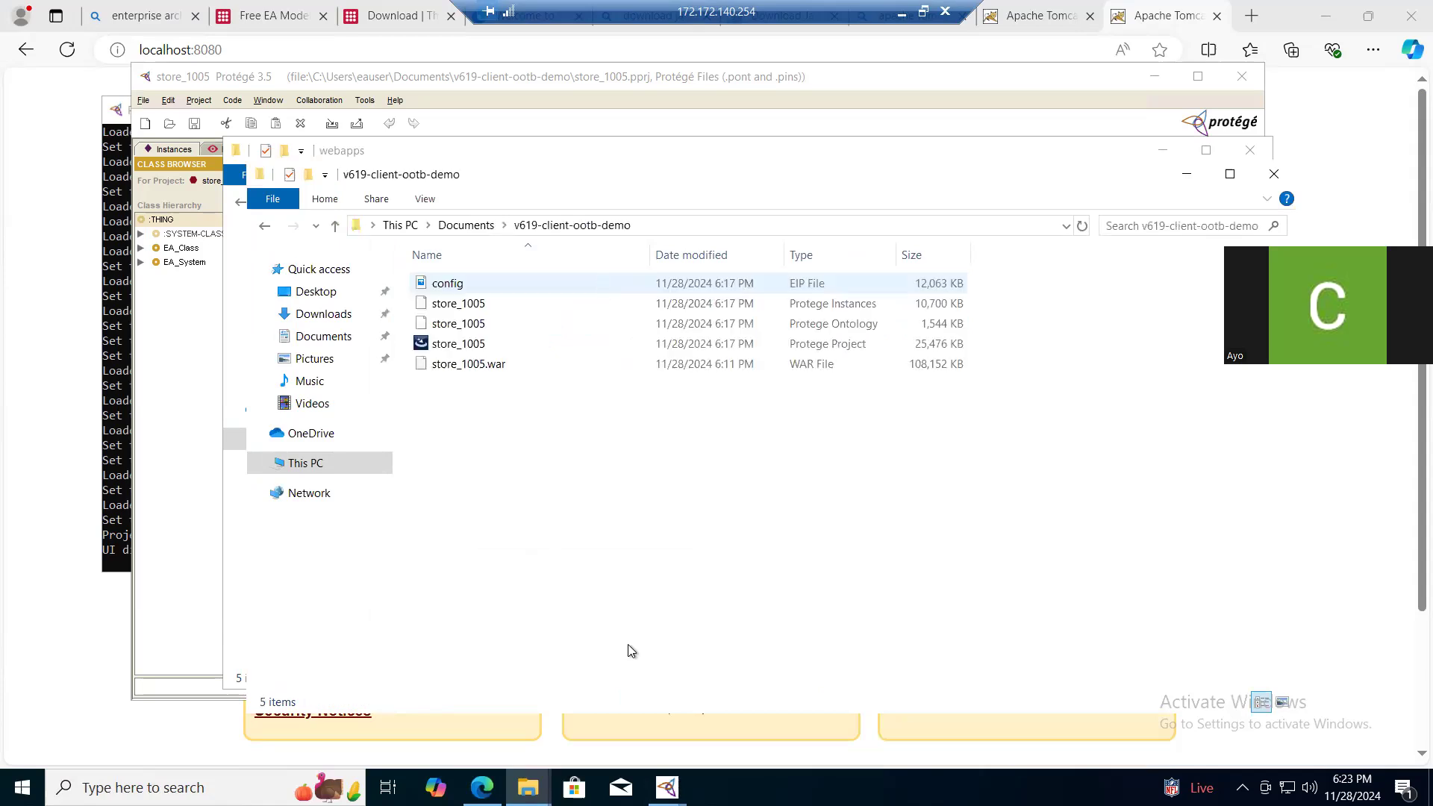
{"action": "mouse_move", "coordinate": [666, 787]}
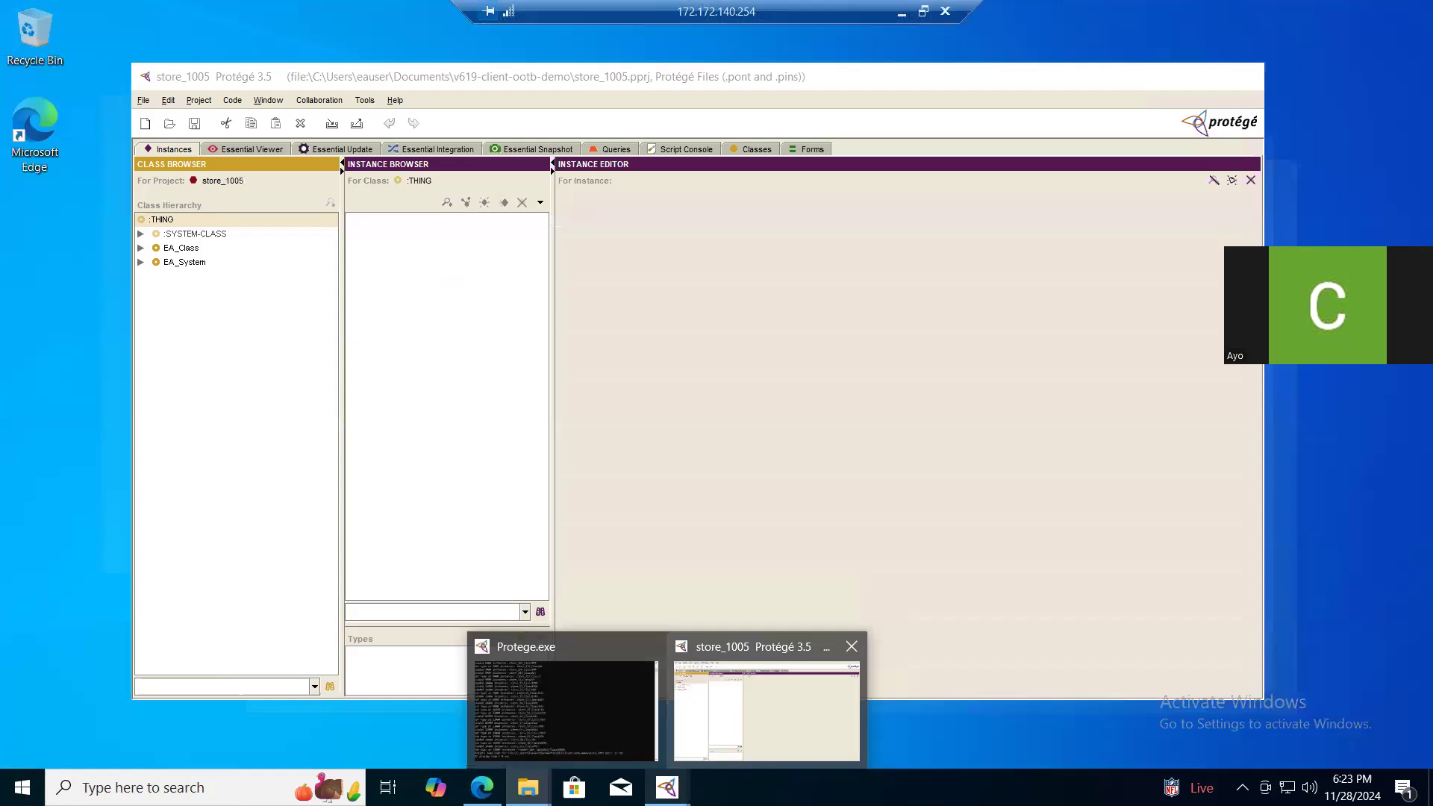
{"action": "left_click", "coordinate": [767, 711]}
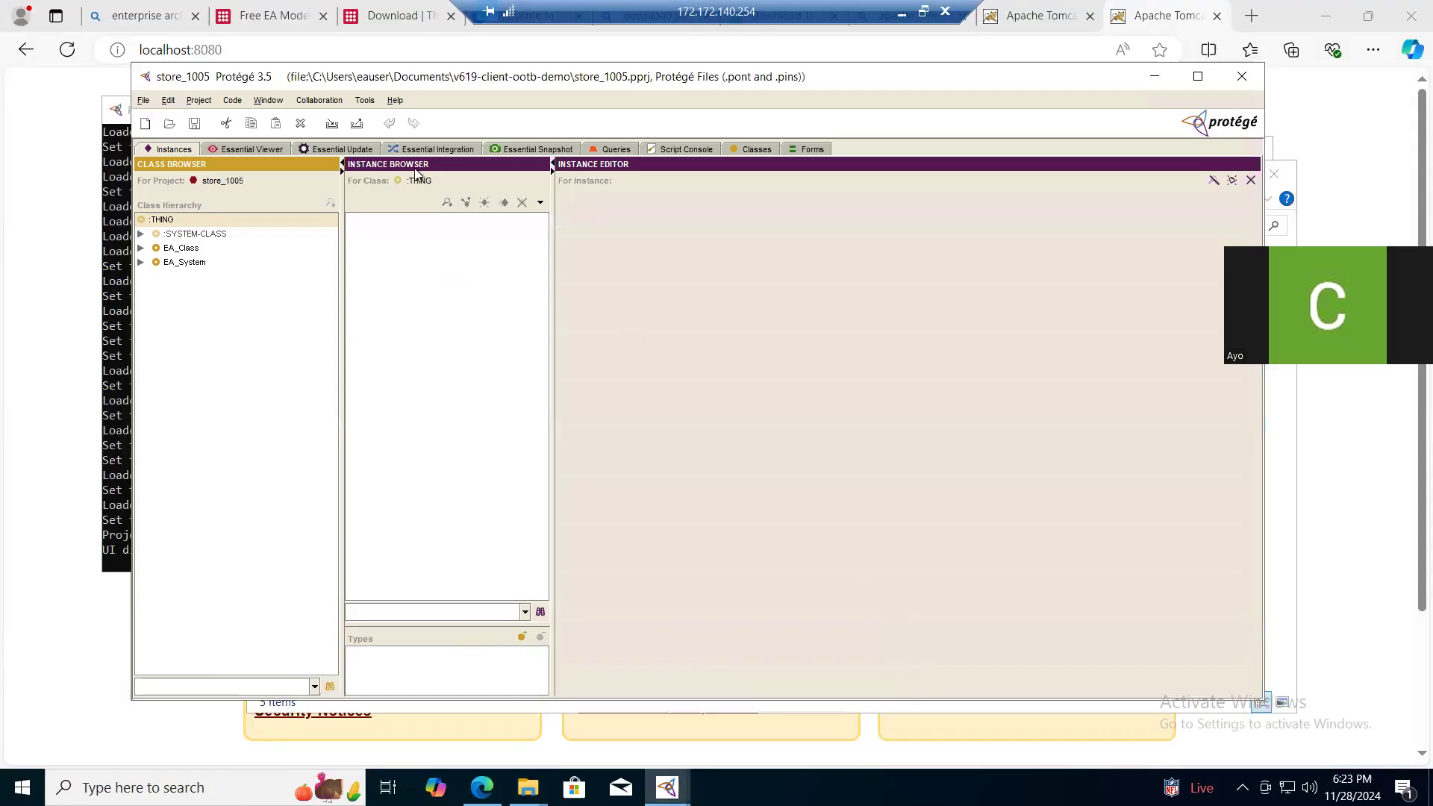
{"action": "left_click", "coordinate": [255, 154]}
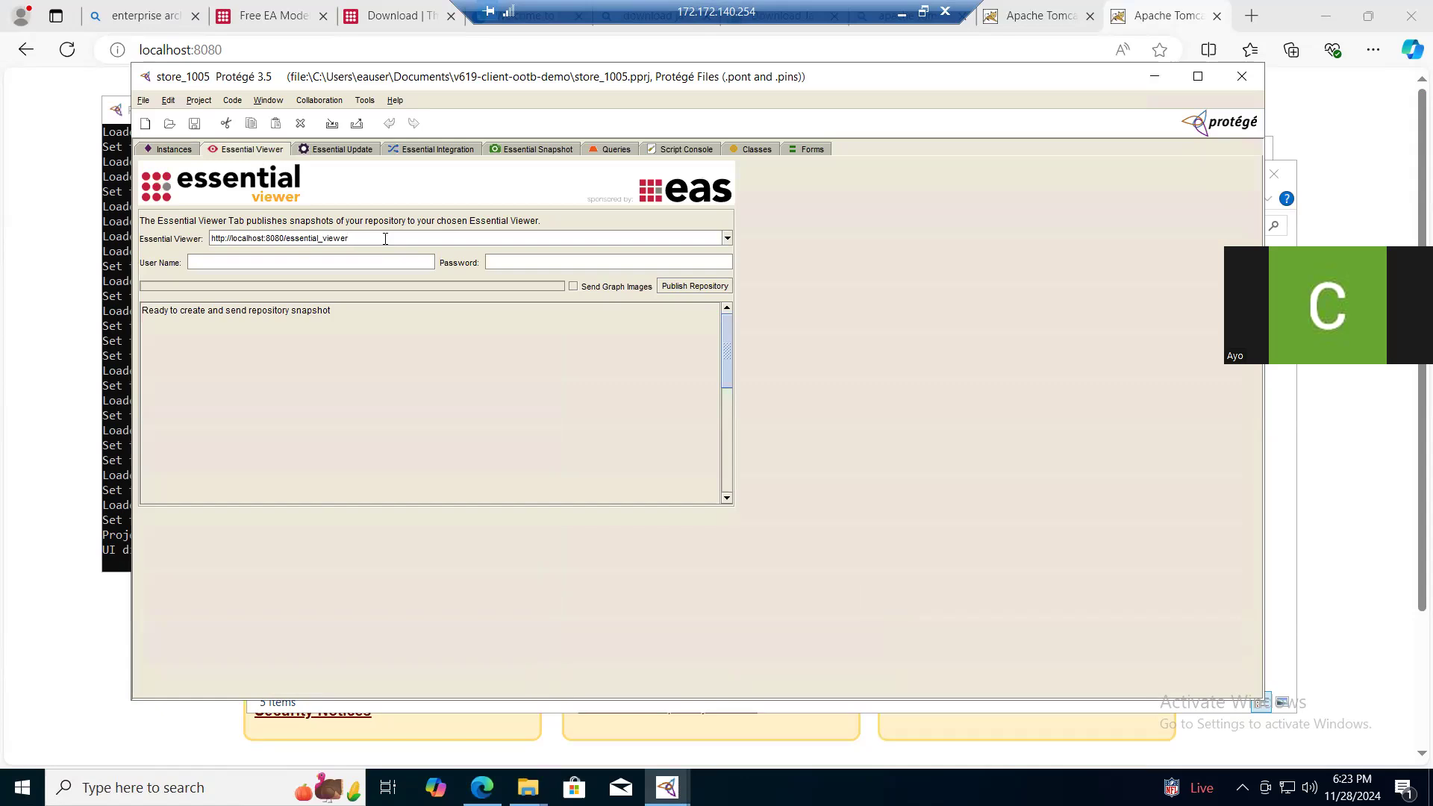
{"action": "key", "text": "shift+Left"}
{"action": "key", "text": "shift+Left"}
{"action": "key", "text": "shift+Left"}
{"action": "key", "text": "shift+Left"}
{"action": "key", "text": "shift+Left"}
{"action": "key", "text": "shift+Left"}
{"action": "key", "text": "shift+Left"}
{"action": "key", "text": "shift+Left"}
{"action": "key", "text": "shift+Left"}
{"action": "key", "text": "shift+Left"}
{"action": "key", "text": "shift+Left"}
{"action": "key", "text": "shift+Left"}
{"action": "key", "text": "shift+Left"}
{"action": "key", "text": "shift+Left"}
{"action": "key", "text": "shift+Left"}
{"action": "key", "text": "shift+Left"}
{"action": "key", "text": "ctrl+v"}
{"action": "left_click", "coordinate": [673, 285]}
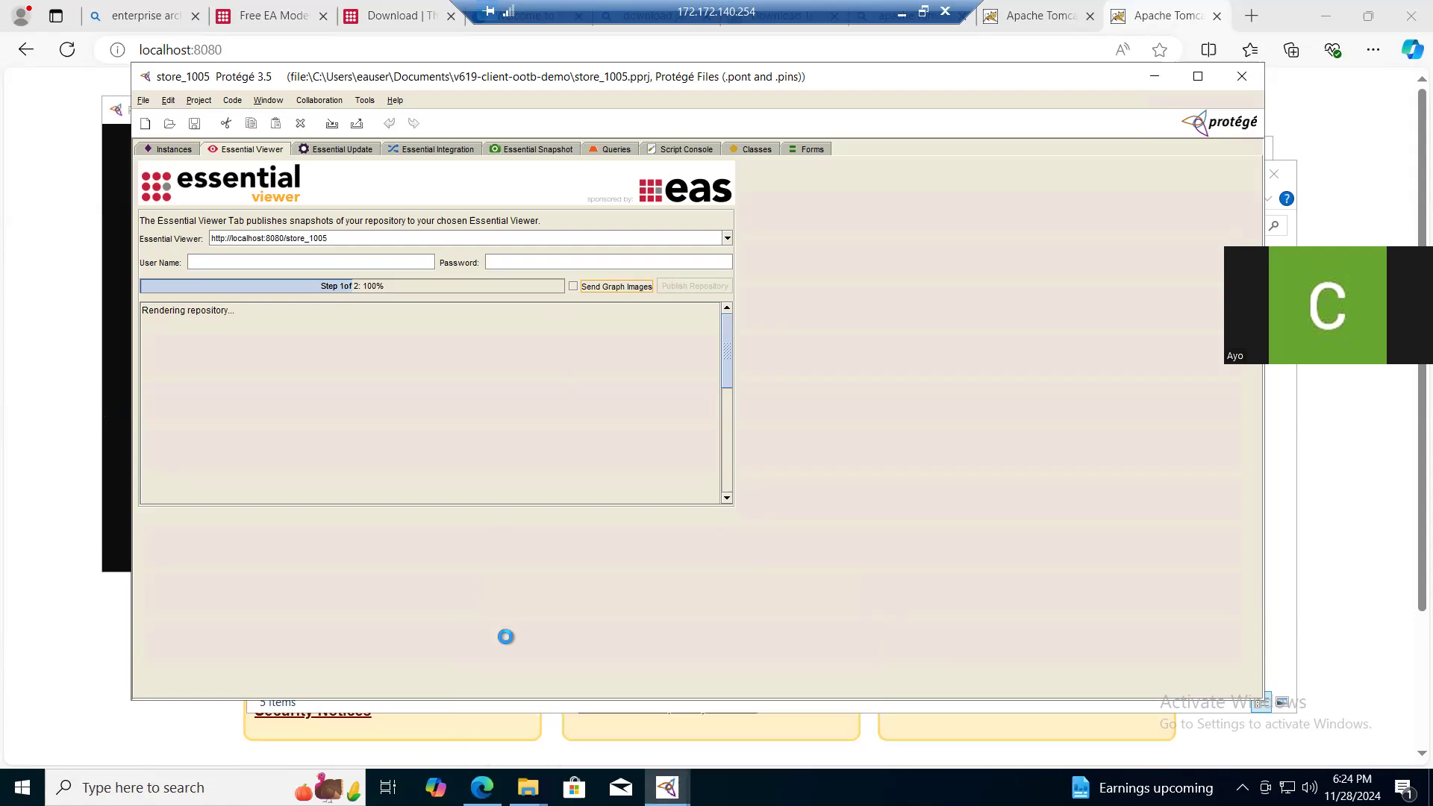
- Examine the Protege.exe console output for the cause of the stalled publishing, then return to the project window
{"action": "mouse_move", "coordinate": [666, 787]}
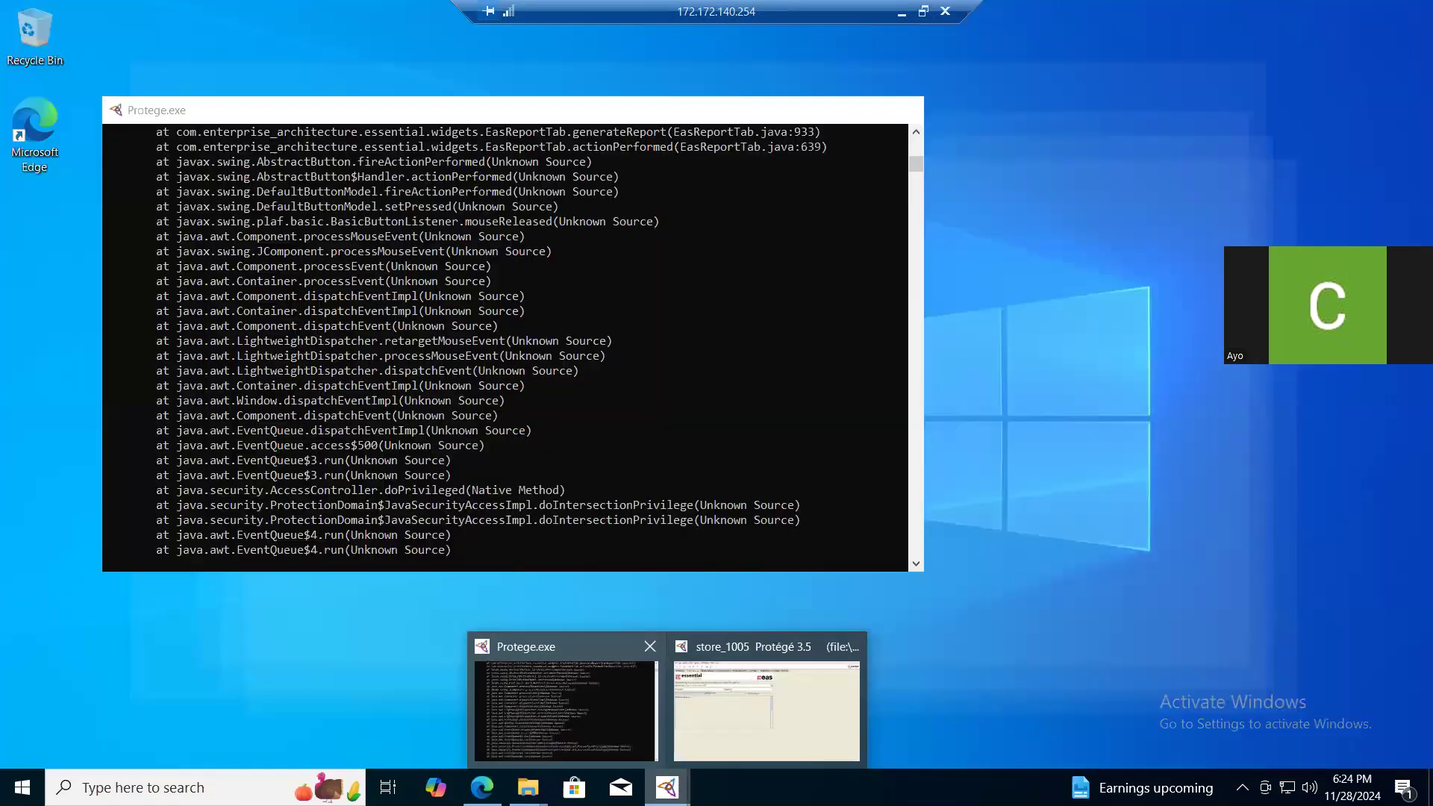
{"action": "left_click", "coordinate": [565, 709]}
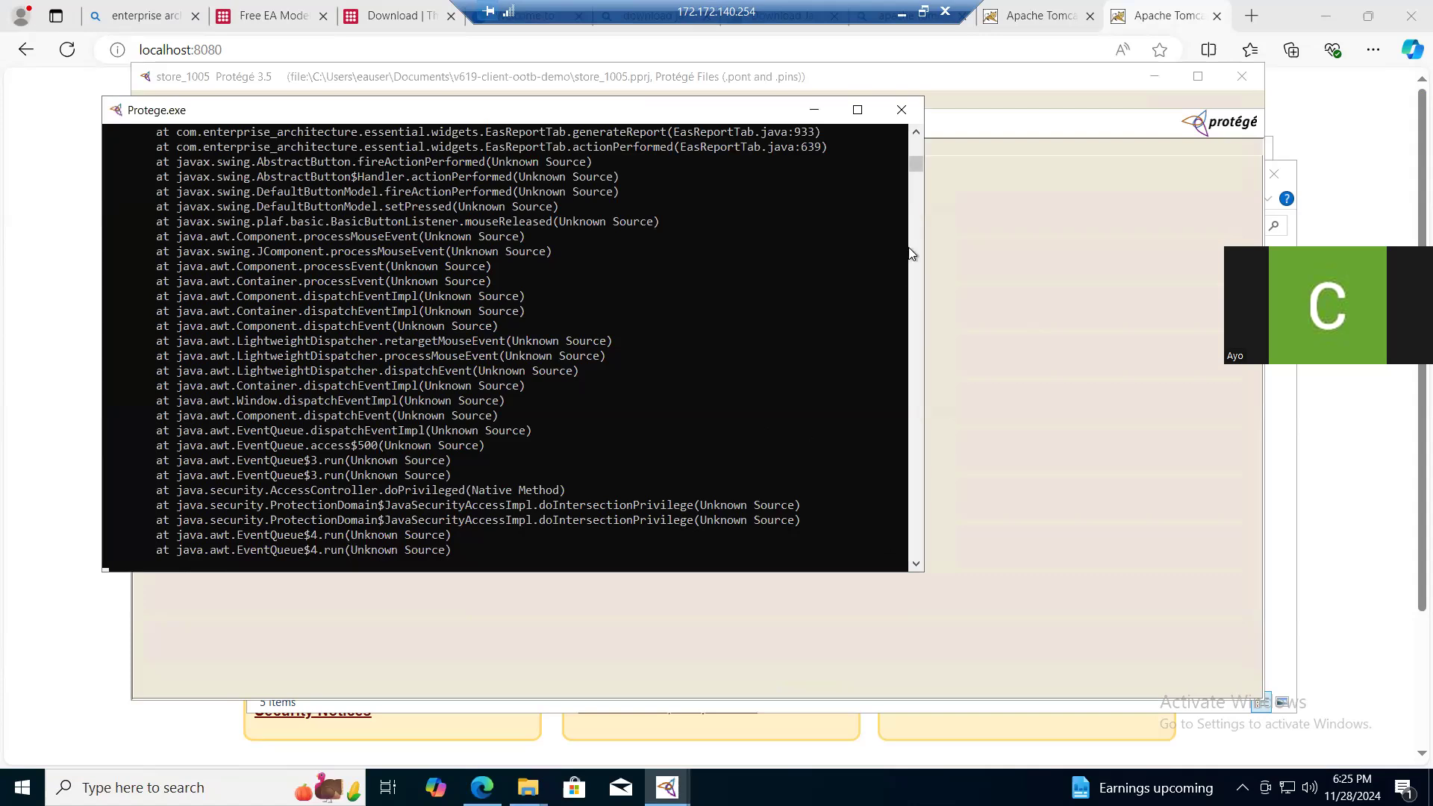
{"action": "left_click_drag", "start_coordinate": [915, 163], "coordinate": [914, 163]}
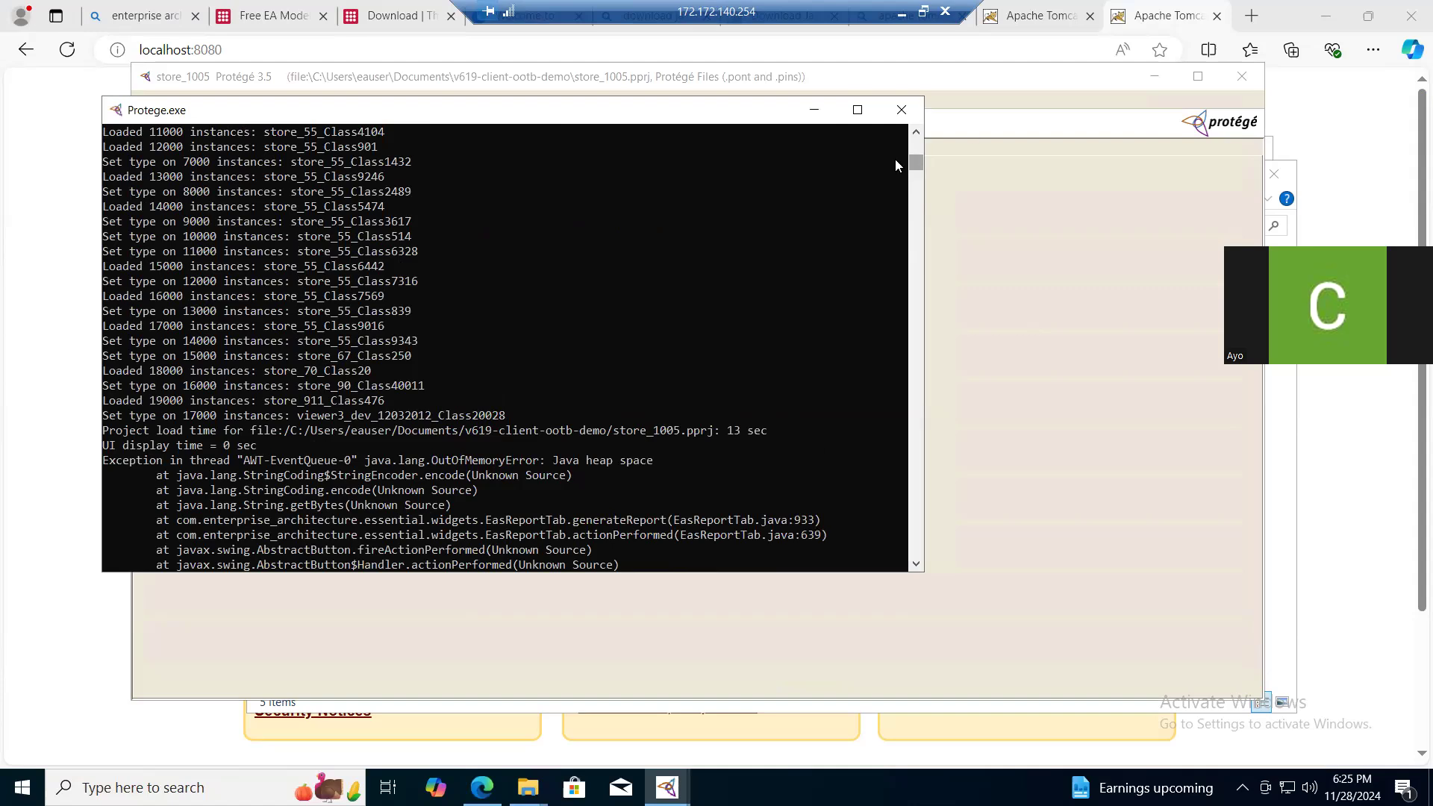
{"action": "left_click", "coordinate": [993, 104]}
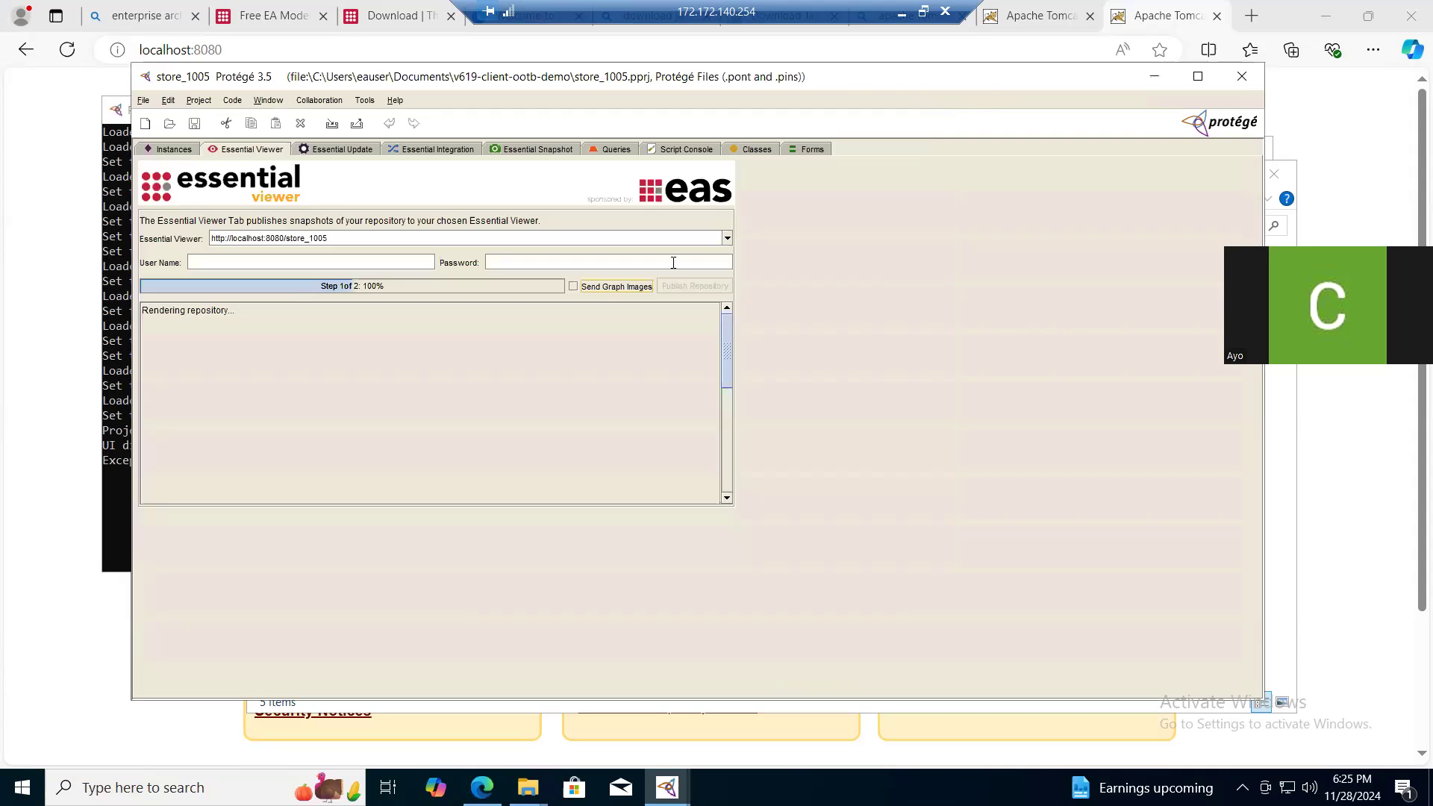
- Close Protégé, relaunch it and dismiss the welcome dialog
{"action": "left_click", "coordinate": [1243, 78]}
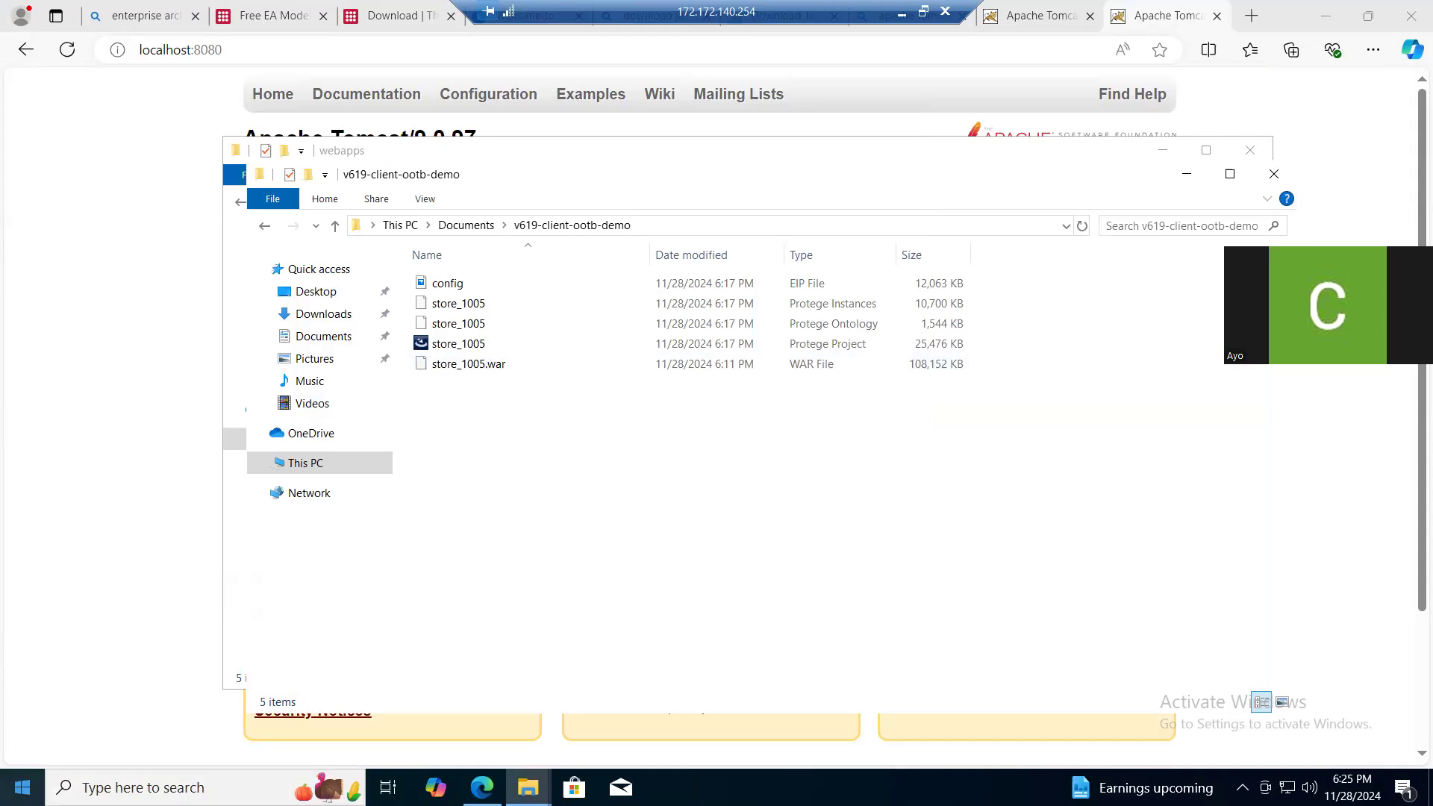
{"action": "left_click", "coordinate": [22, 787]}
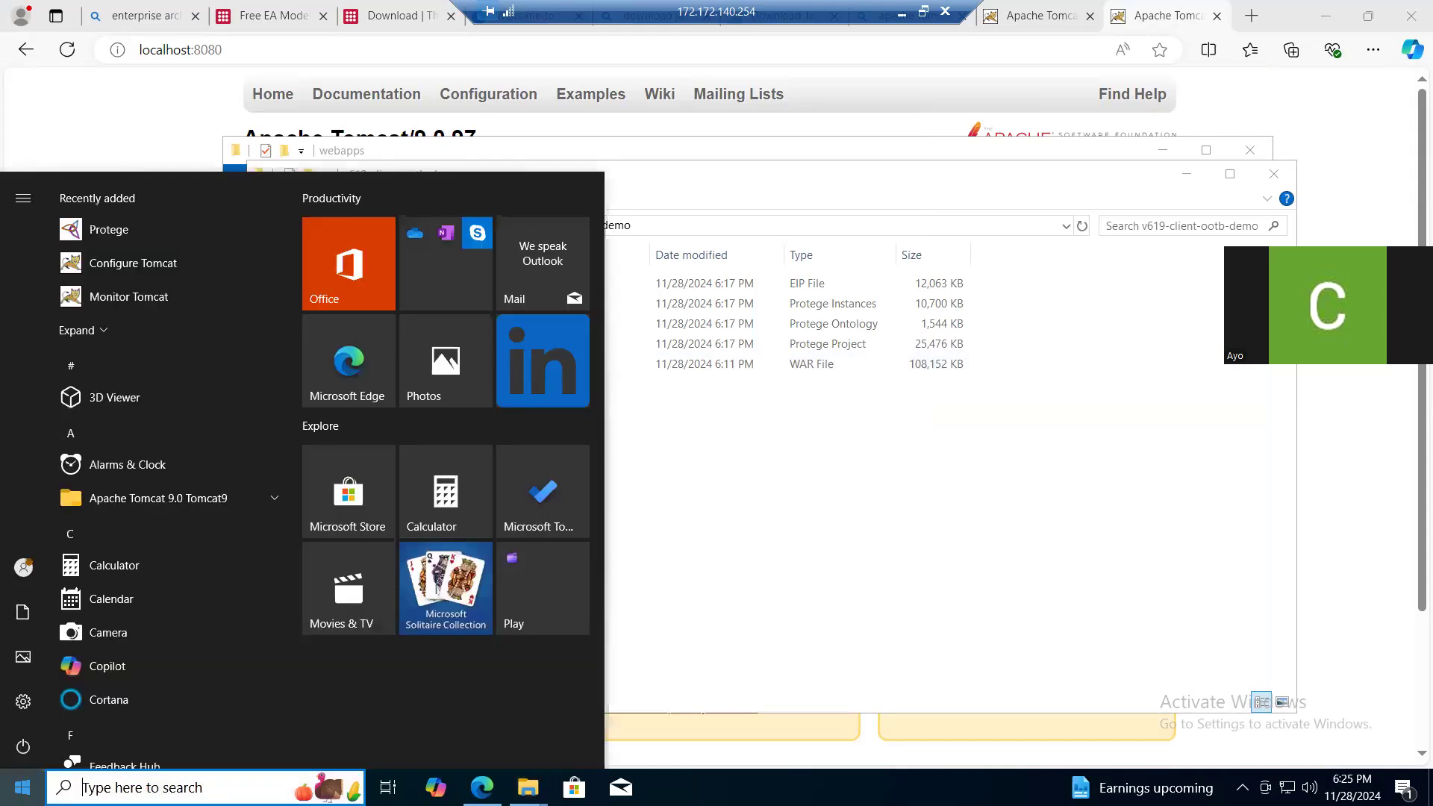
{"action": "left_click", "coordinate": [112, 229]}
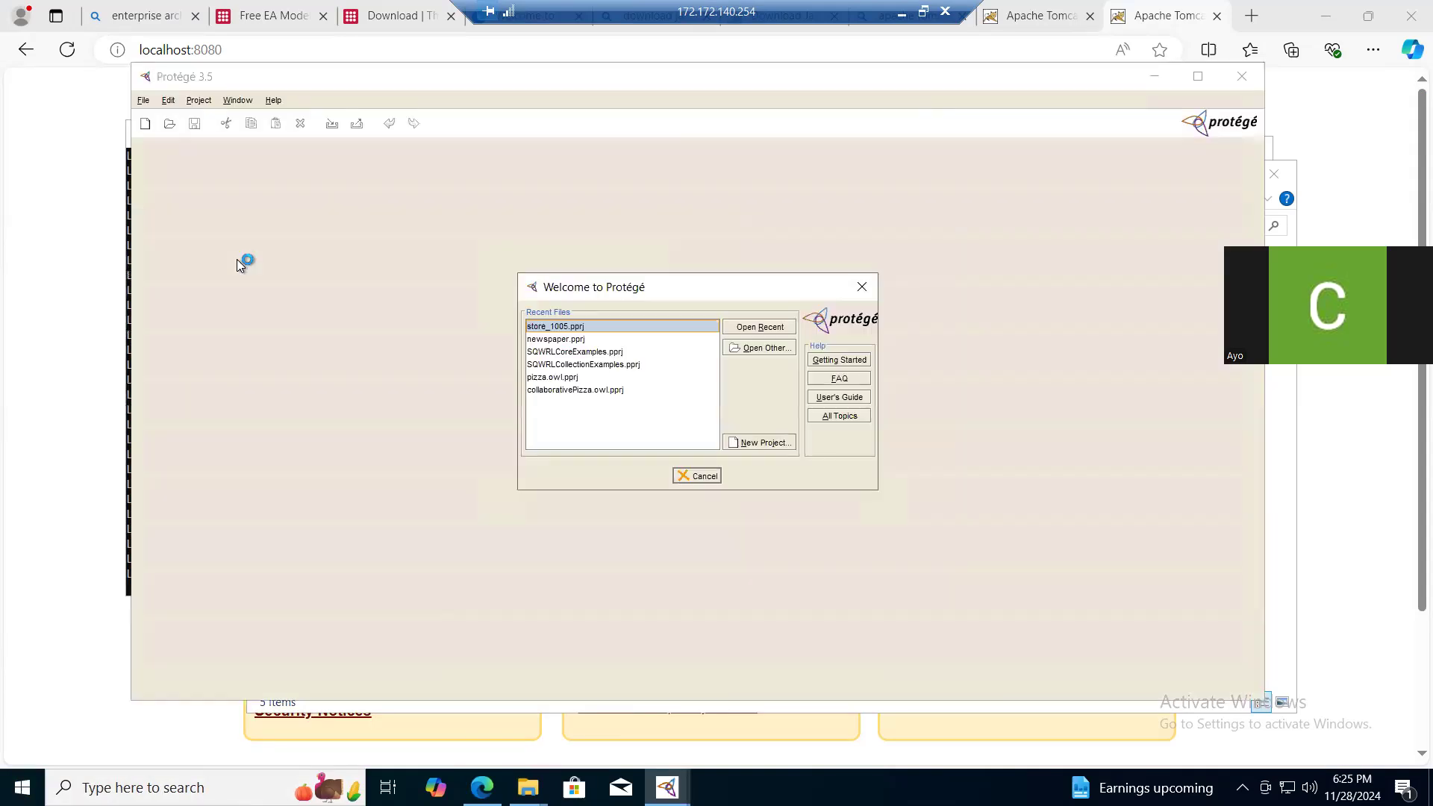
{"action": "left_click", "coordinate": [861, 286]}
{"action": "left_click", "coordinate": [144, 102]}
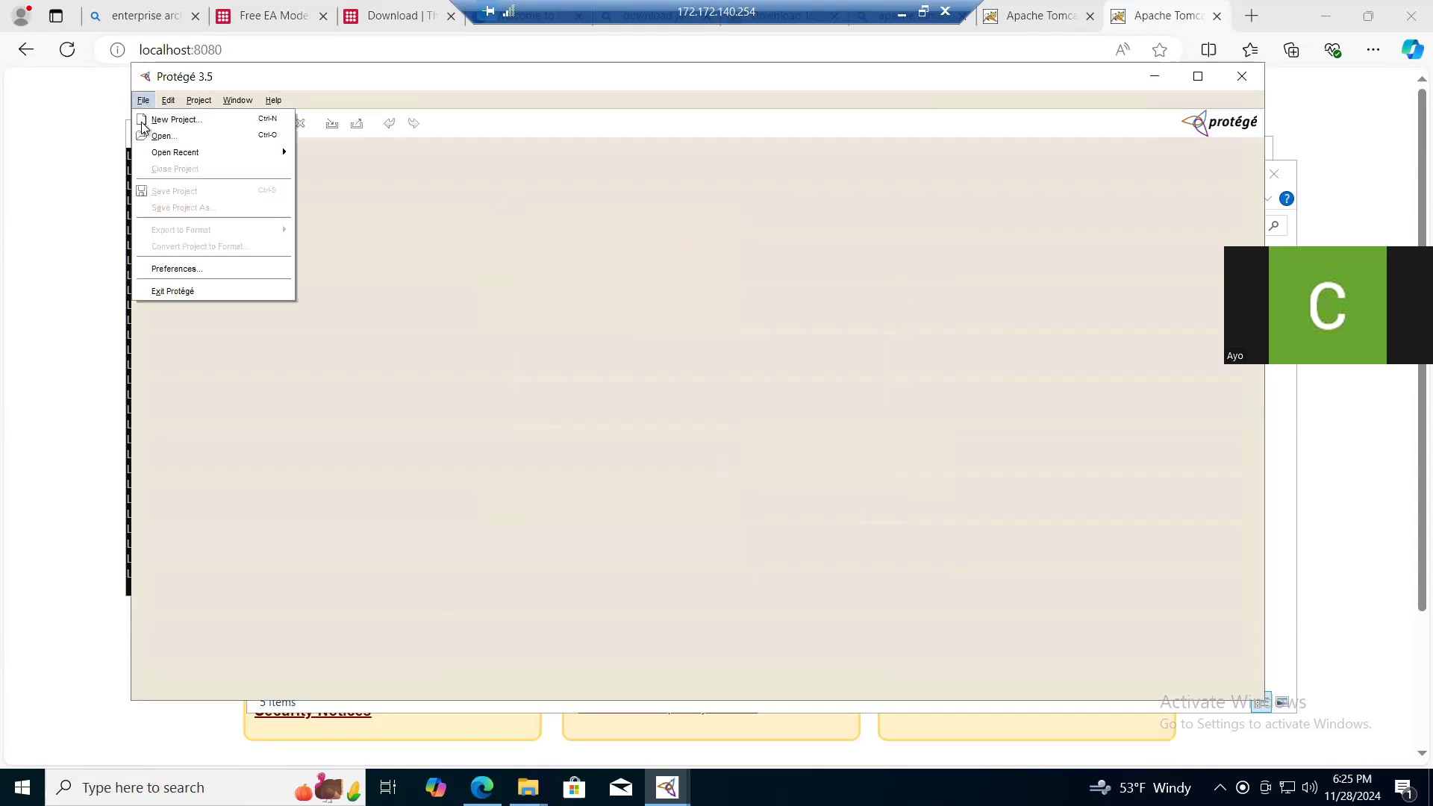
{"action": "left_click", "coordinate": [171, 270]}
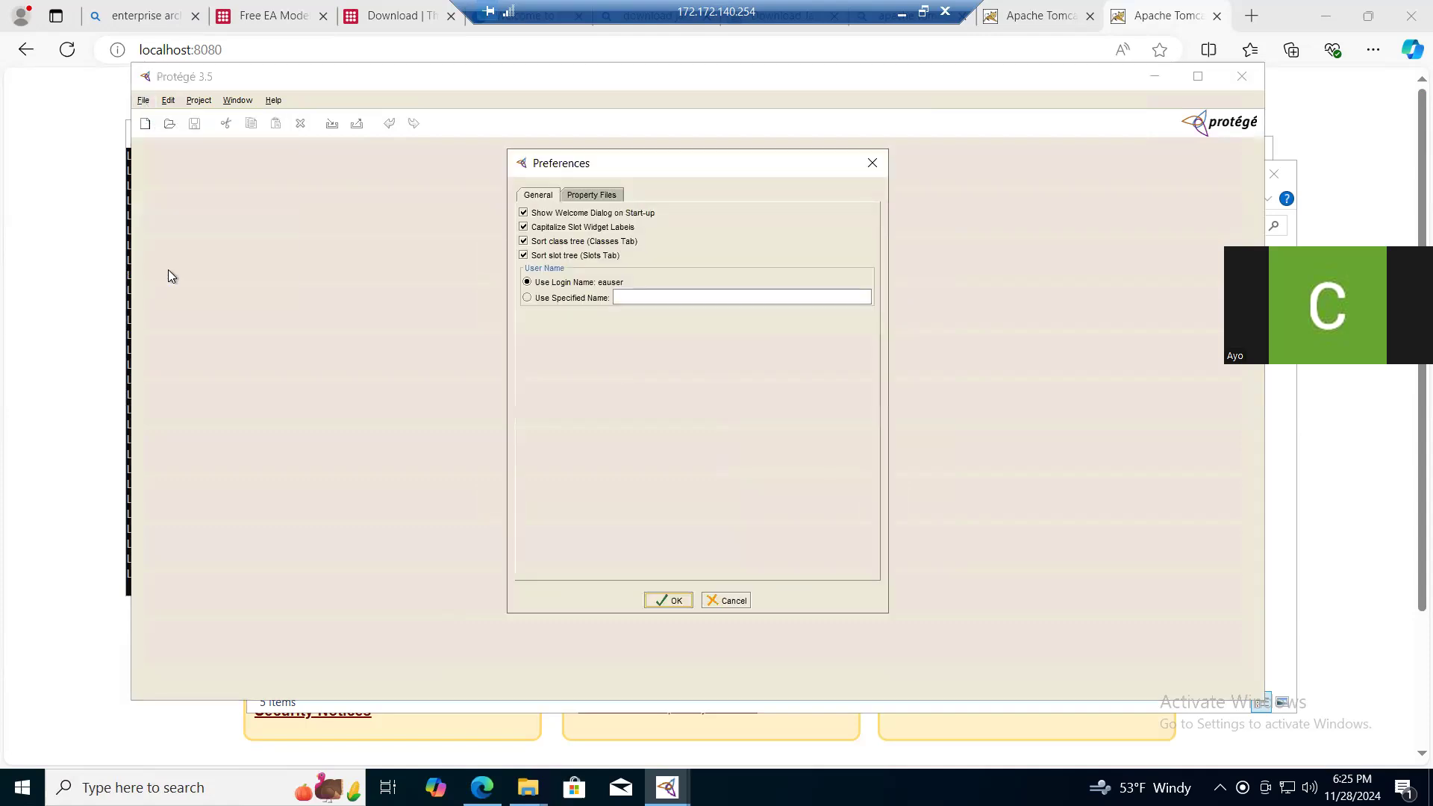
{"action": "left_click", "coordinate": [579, 195]}
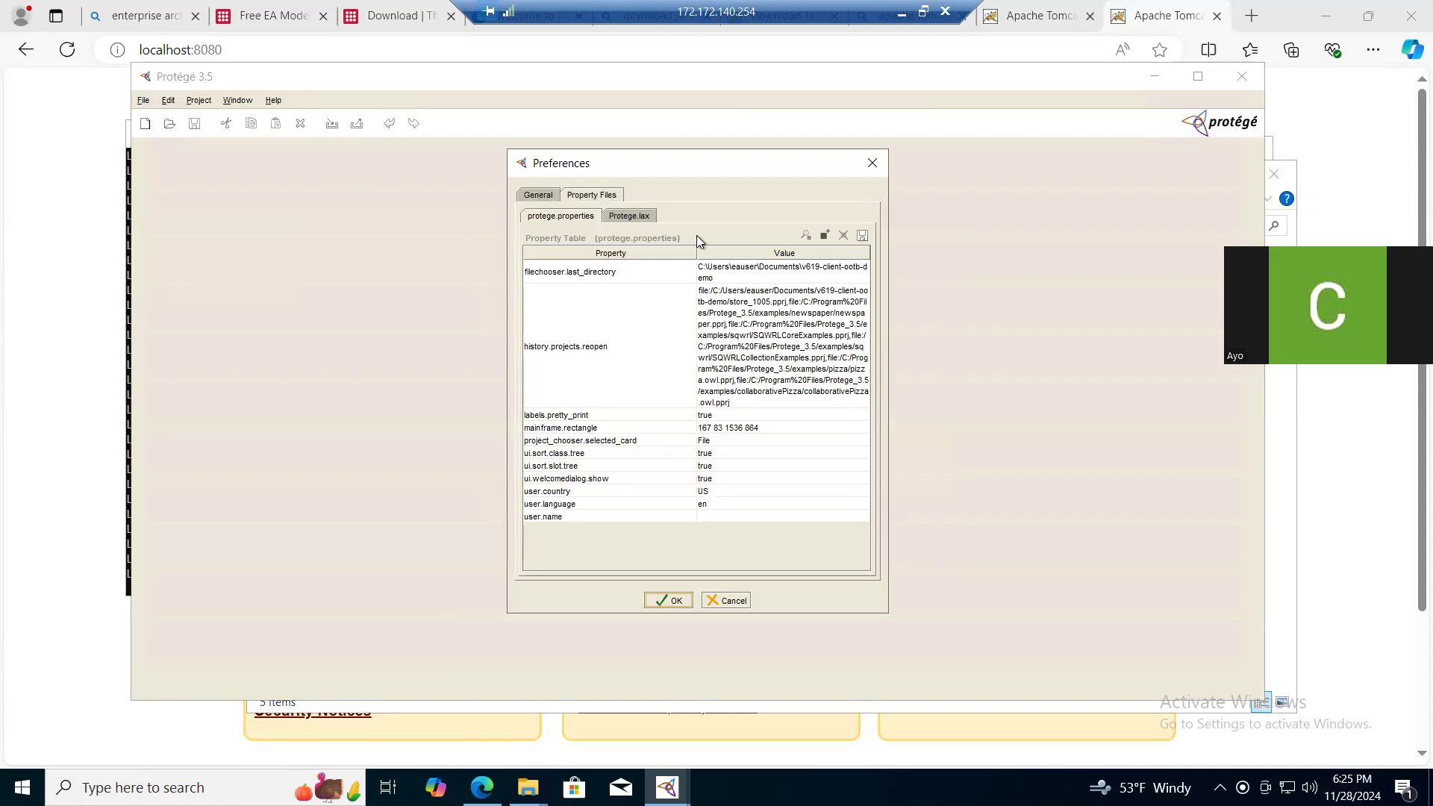
{"action": "left_click", "coordinate": [645, 219]}
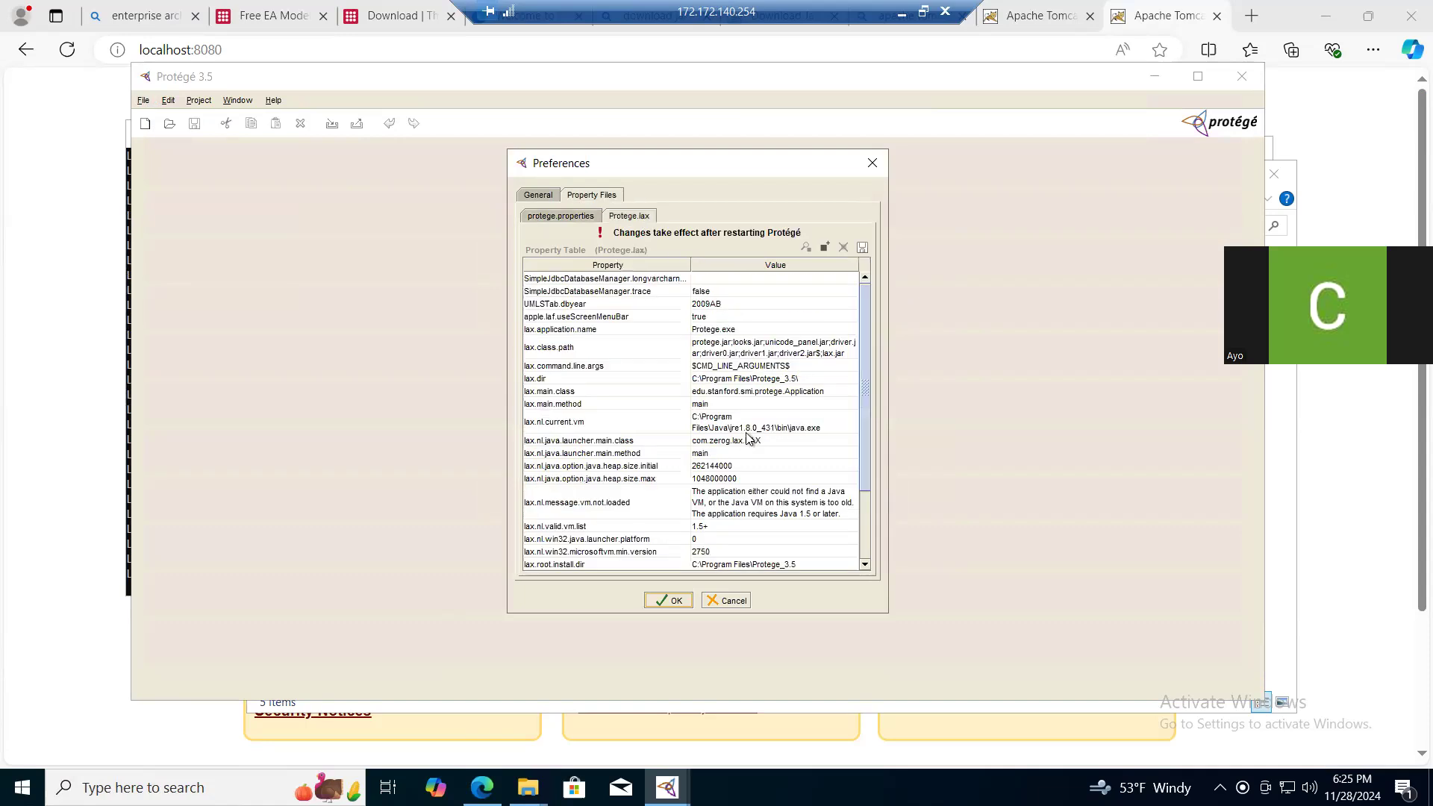
{"action": "left_click", "coordinate": [698, 481]}
{"action": "double_click", "coordinate": [696, 483]}
{"action": "key", "text": "BackSpace"}
{"action": "type", "text": "2"}
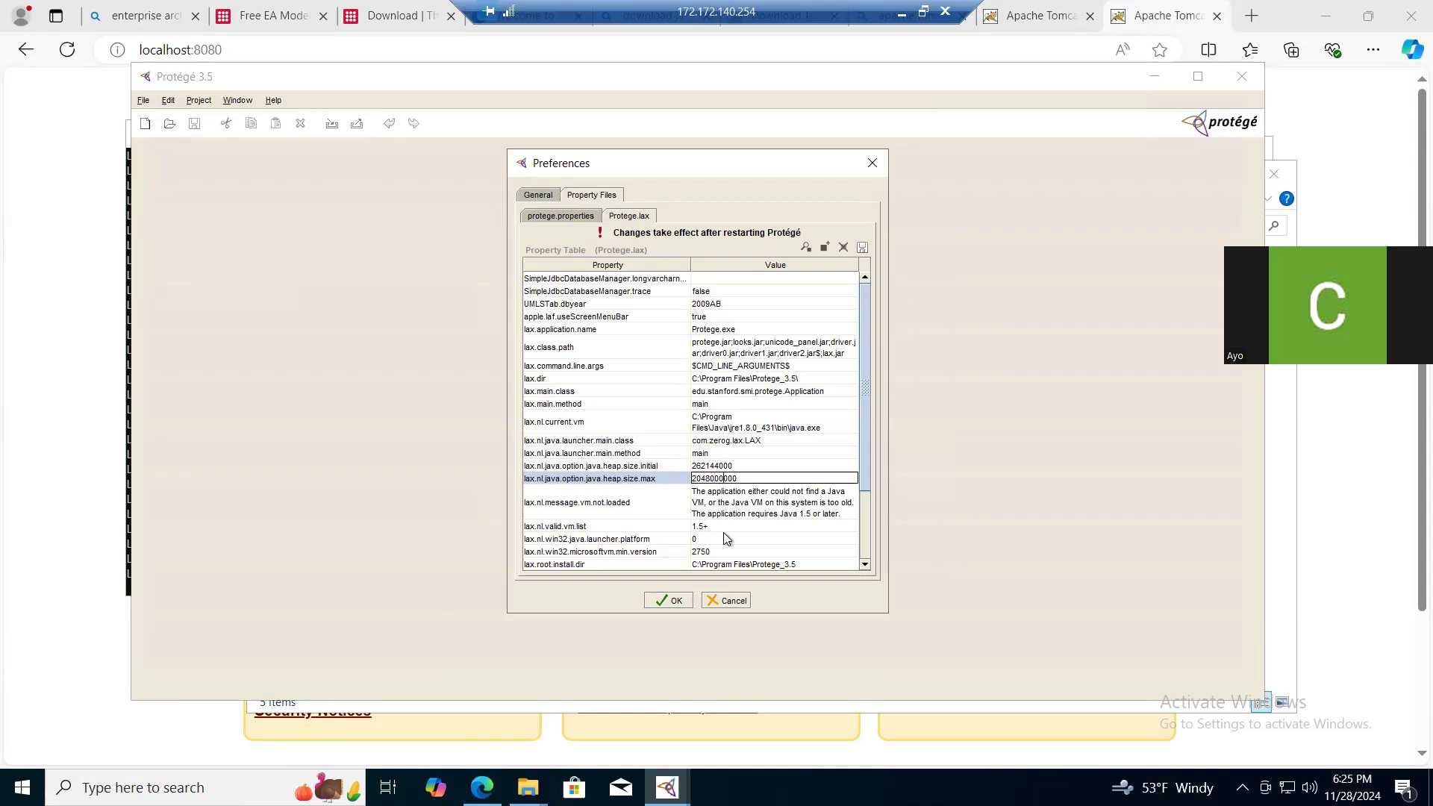
{"action": "left_click", "coordinate": [666, 601]}
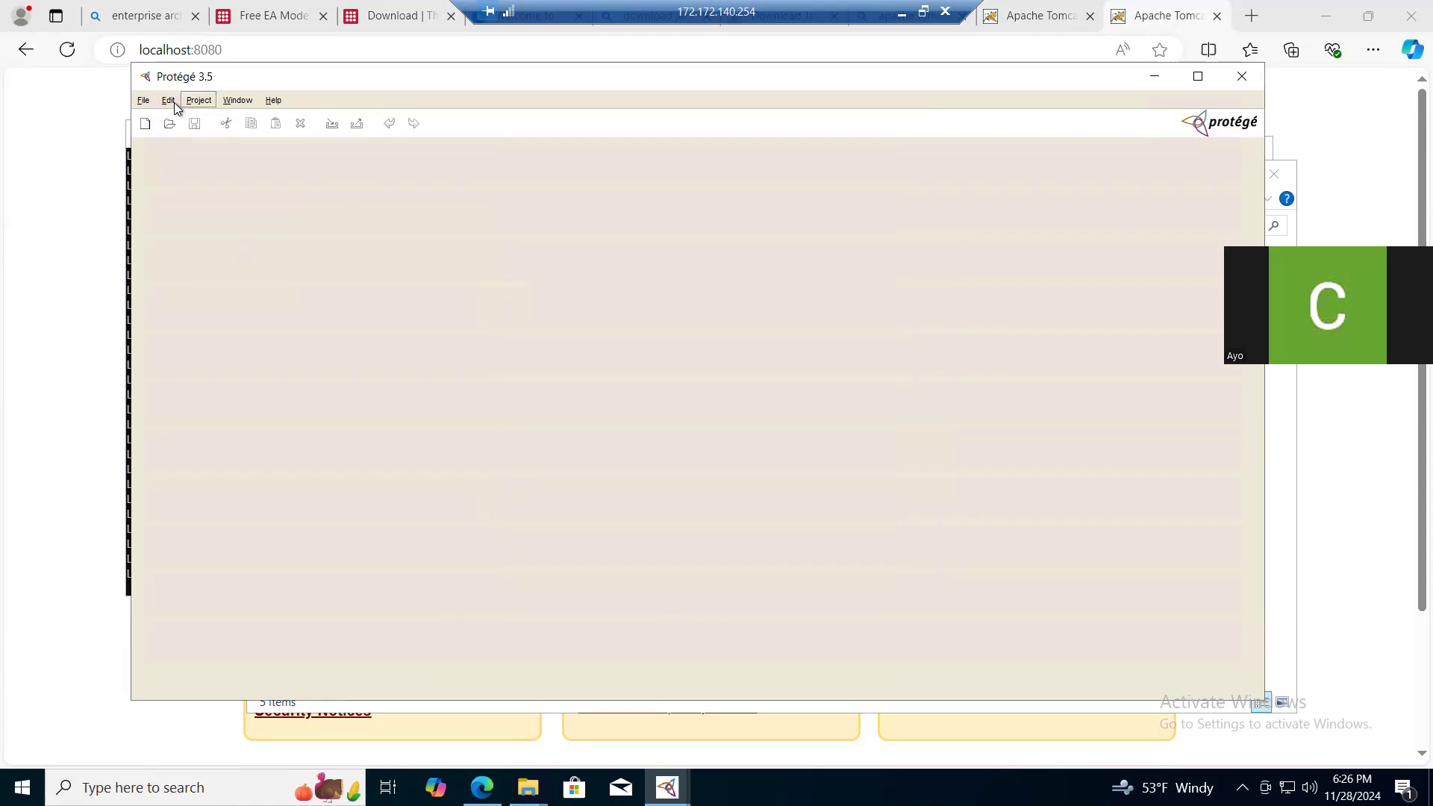
- Open the store_1005.pprj project from the v619-client-ootb-demo folder
{"action": "left_click", "coordinate": [146, 101]}
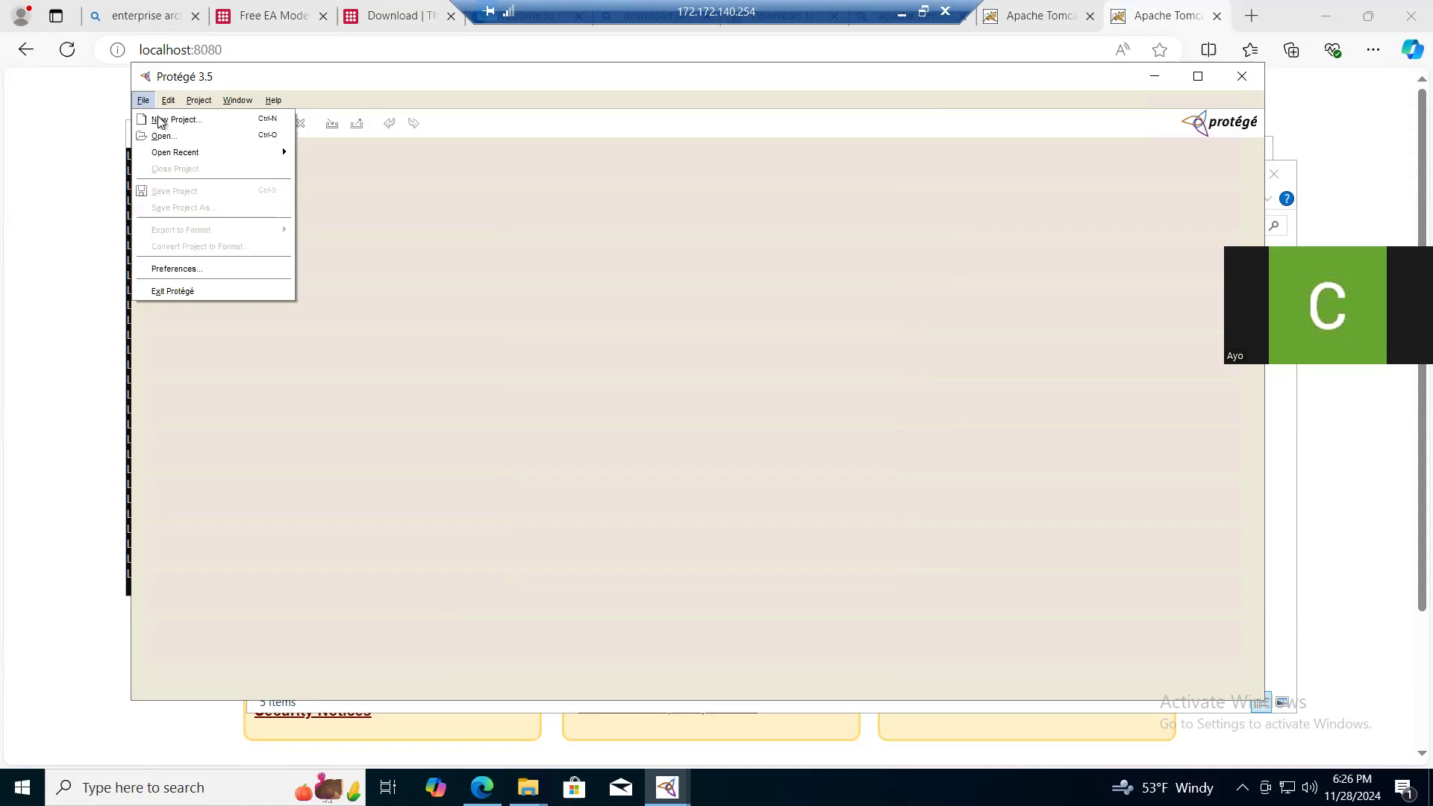
{"action": "left_click", "coordinate": [162, 138]}
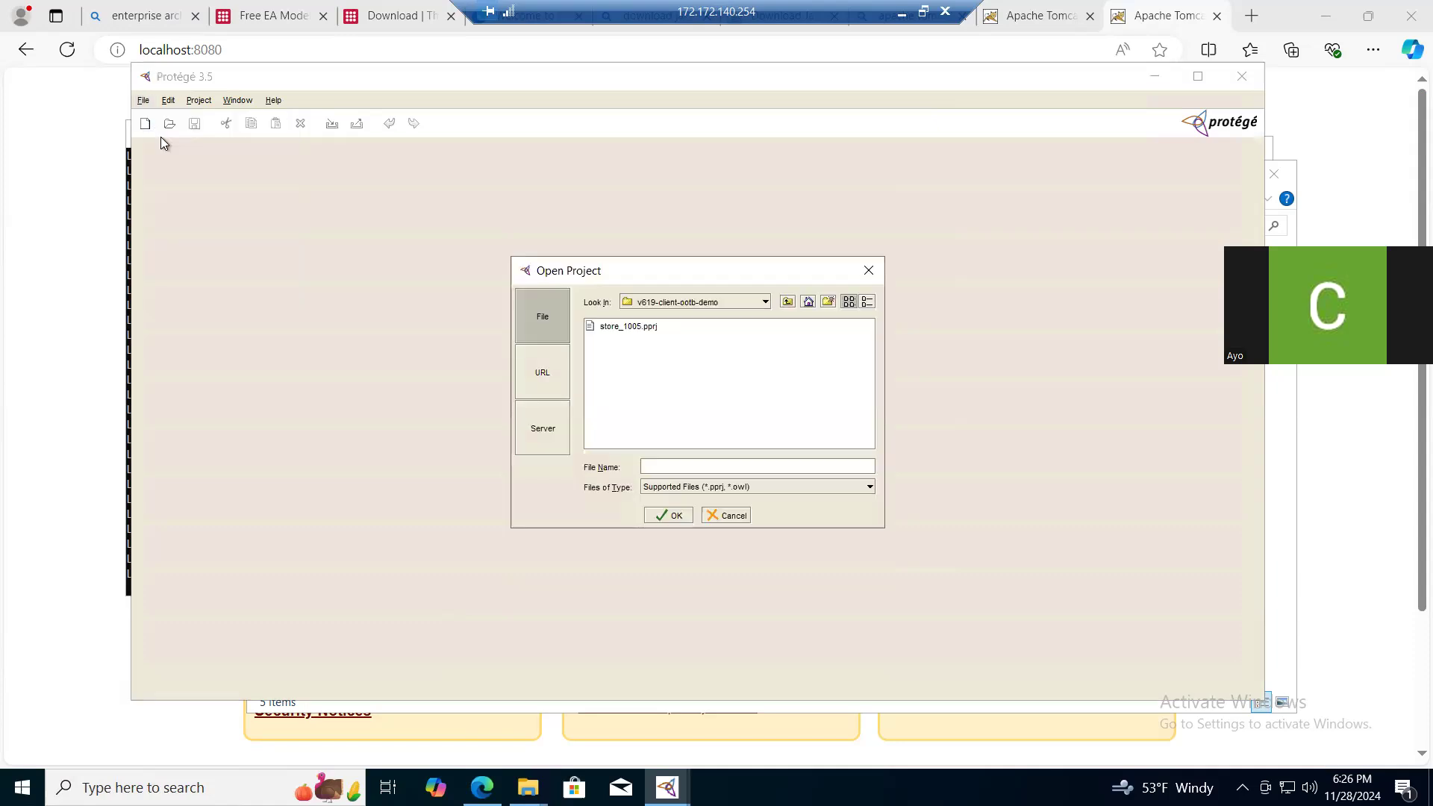
{"action": "left_click", "coordinate": [628, 328]}
{"action": "left_click", "coordinate": [671, 516]}
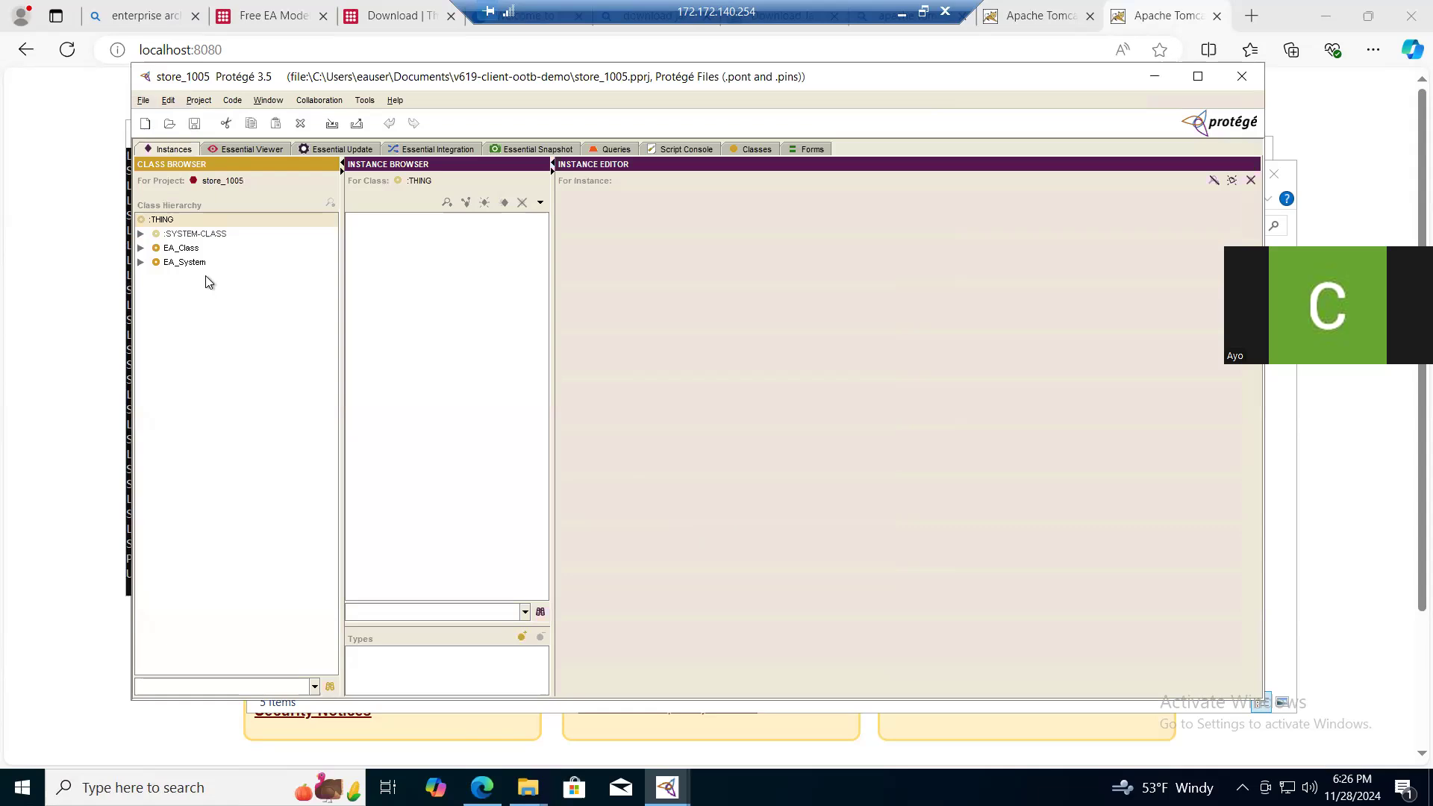
{"action": "left_click", "coordinate": [239, 149]}
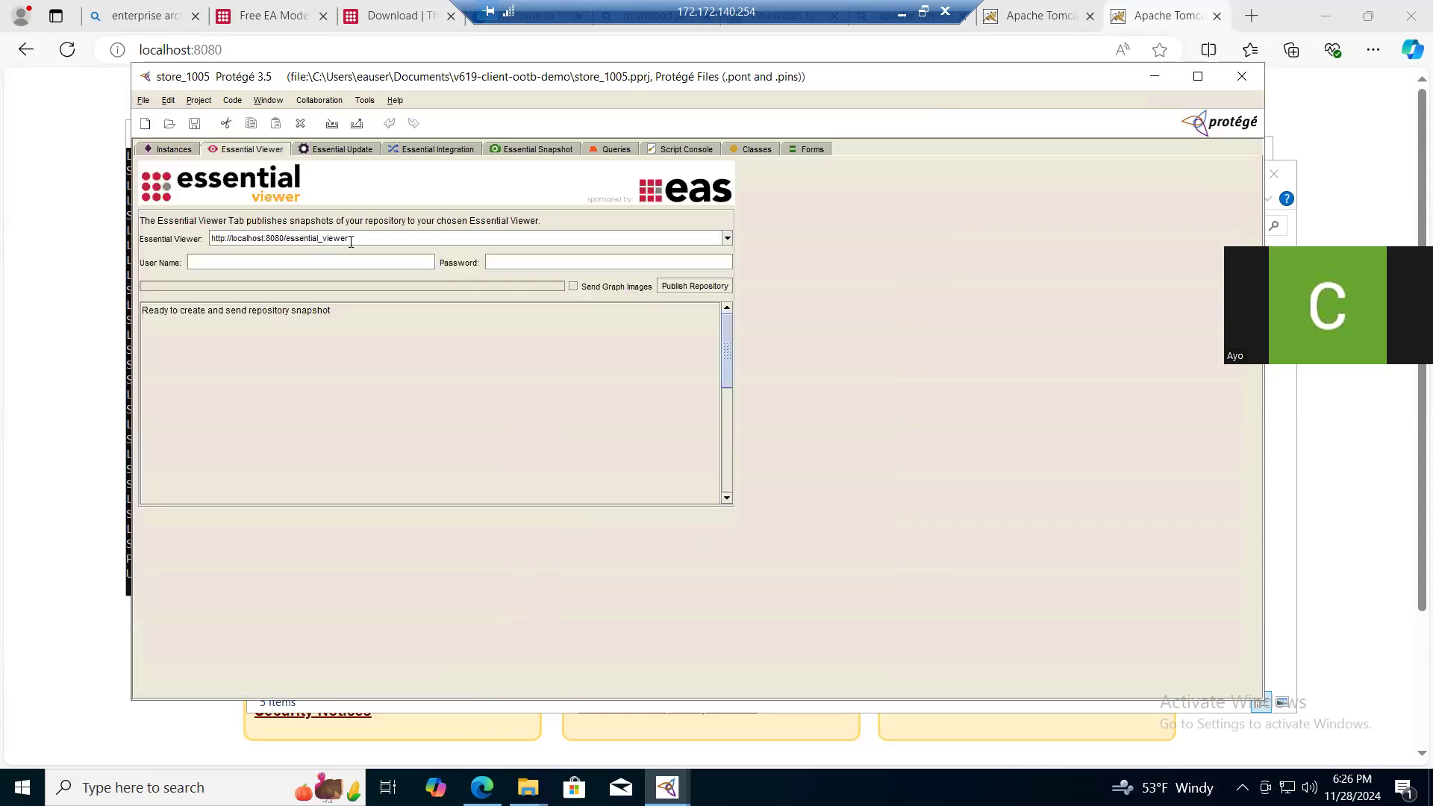
{"action": "key", "text": "shift+Left"}
{"action": "key", "text": "shift+Left"}
{"action": "key", "text": "shift+Left"}
{"action": "key", "text": "shift+Left"}
{"action": "key", "text": "shift+Left"}
{"action": "key", "text": "shift+Left"}
{"action": "key", "text": "shift+Left"}
{"action": "key", "text": "shift+Left"}
{"action": "key", "text": "shift+Left"}
{"action": "key", "text": "shift+Left"}
{"action": "key", "text": "shift+Left"}
{"action": "key", "text": "shift+Left"}
{"action": "key", "text": "shift+Left"}
{"action": "key", "text": "shift+Left"}
{"action": "key", "text": "shift+Left"}
{"action": "key", "text": "shift+Left"}
{"action": "type", "text": "store_1005"}
{"action": "left_click", "coordinate": [683, 288]}
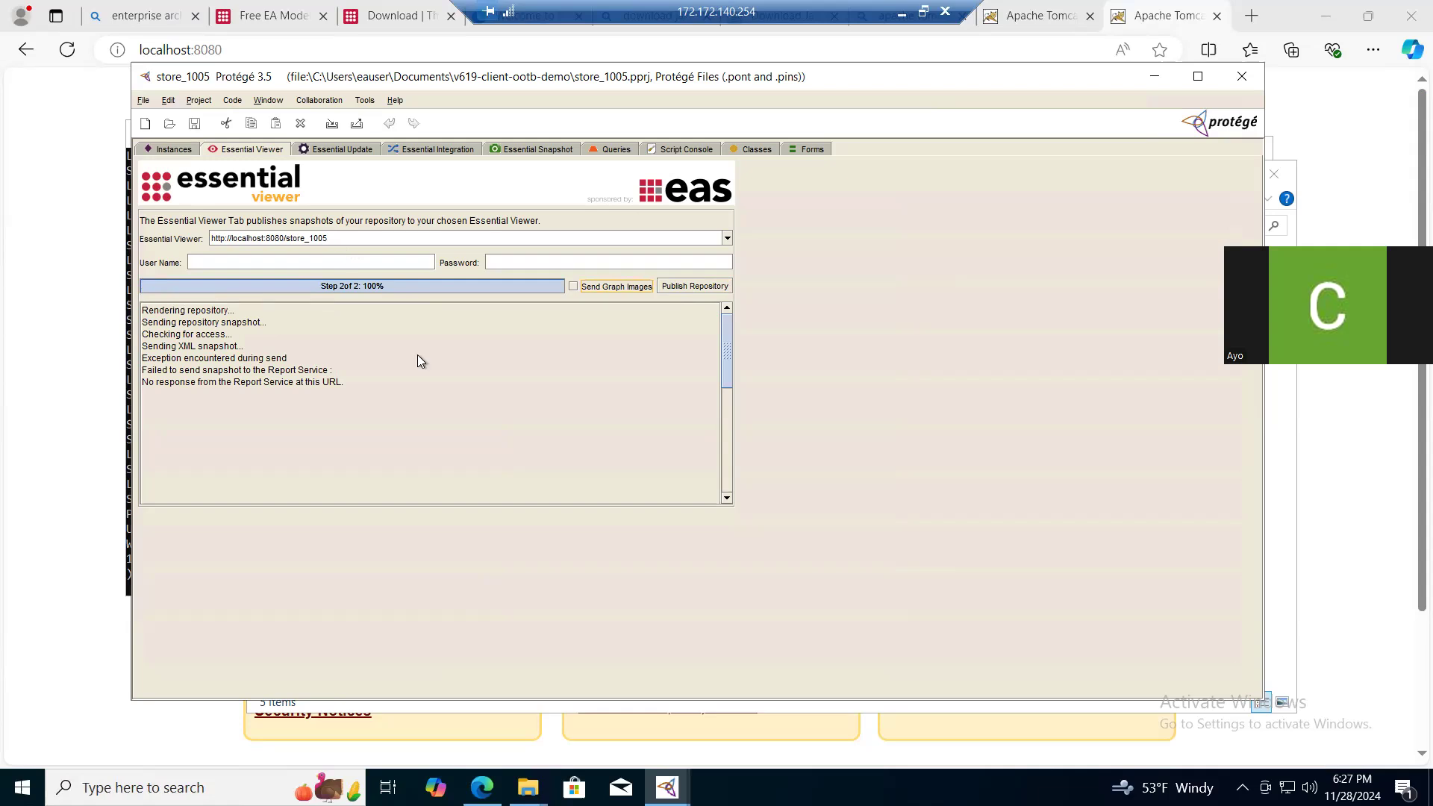
- Examine the Protege.exe console output for the publishing error and return to the project window
{"action": "mouse_move", "coordinate": [527, 787]}
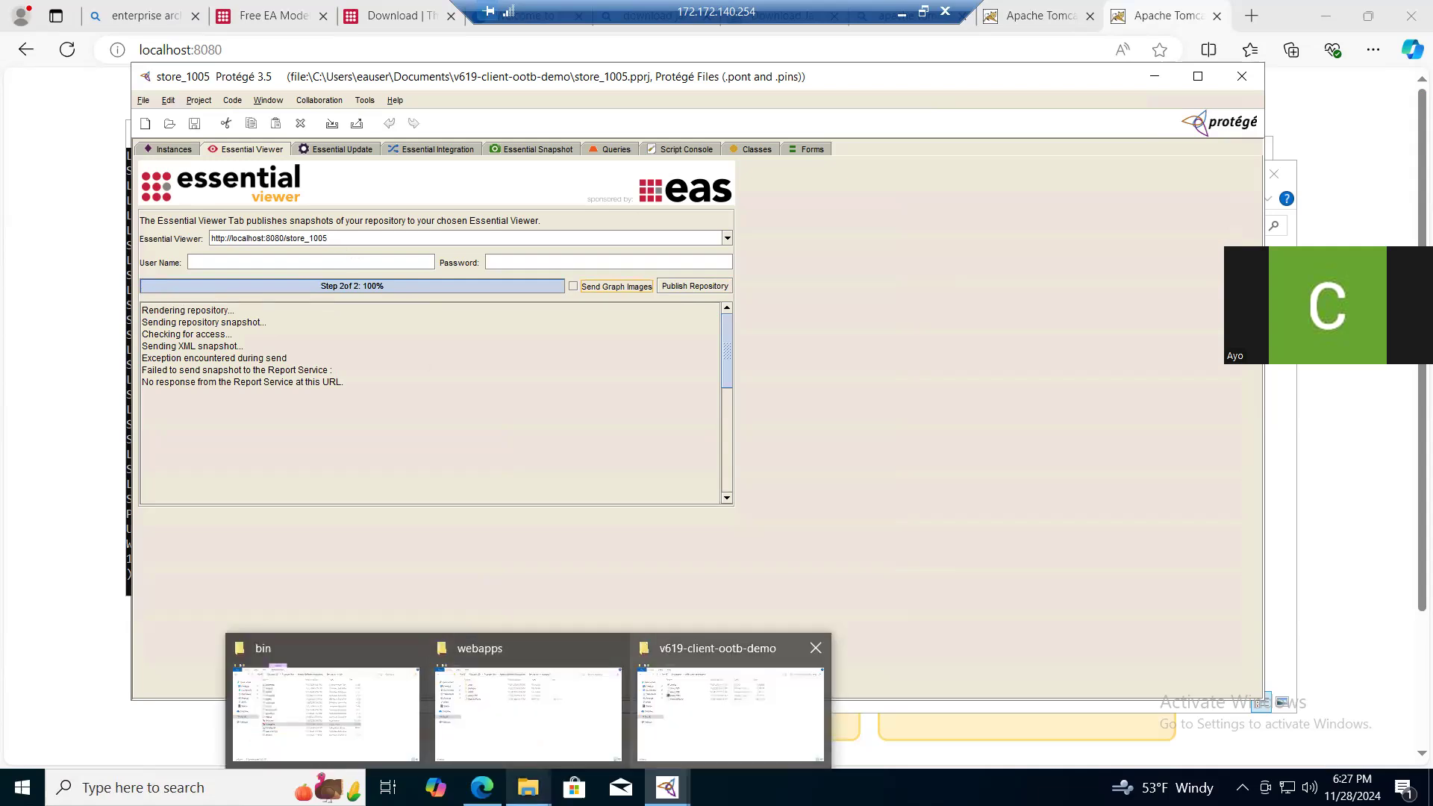
{"action": "mouse_move", "coordinate": [732, 712]}
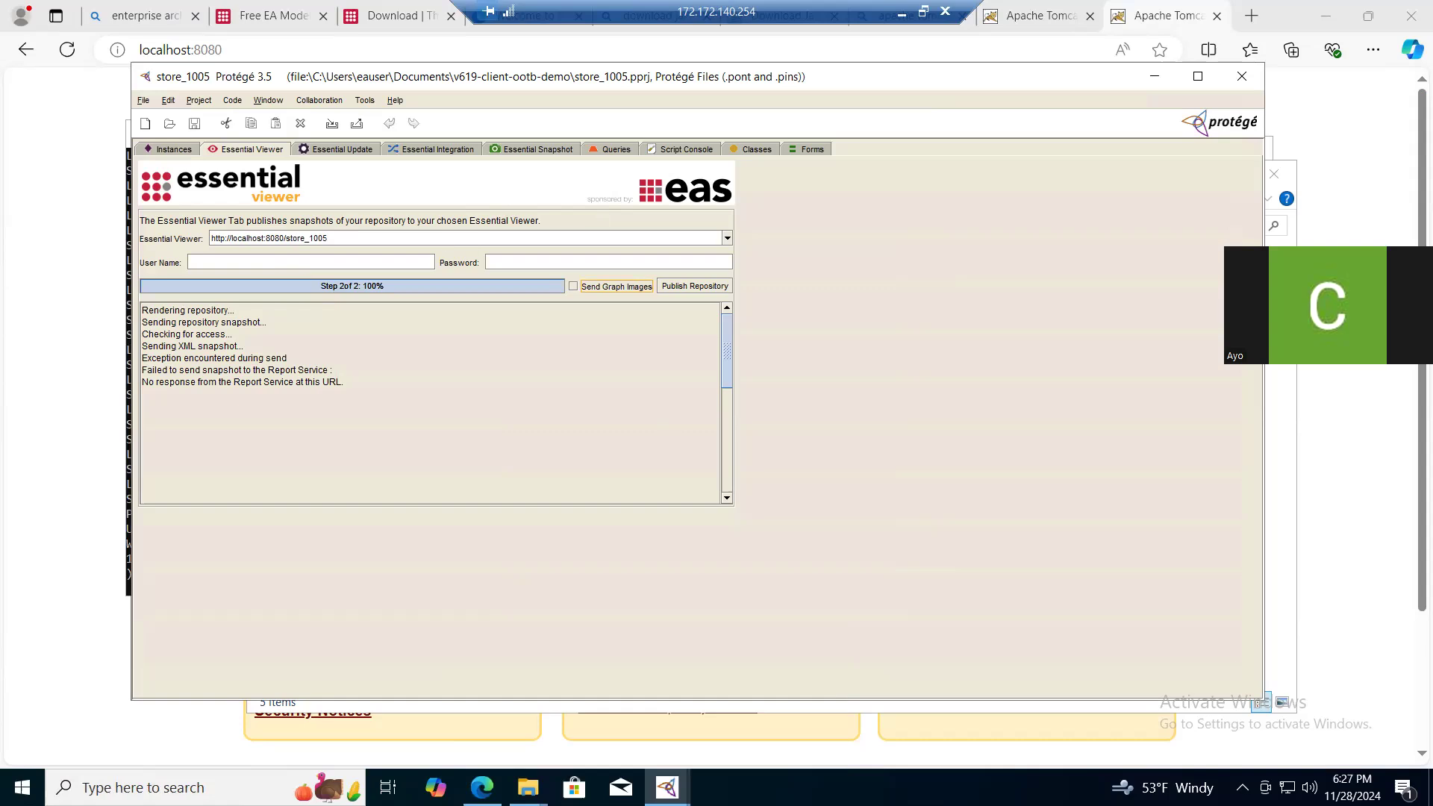
{"action": "mouse_move", "coordinate": [667, 787]}
{"action": "mouse_move", "coordinate": [565, 701]}
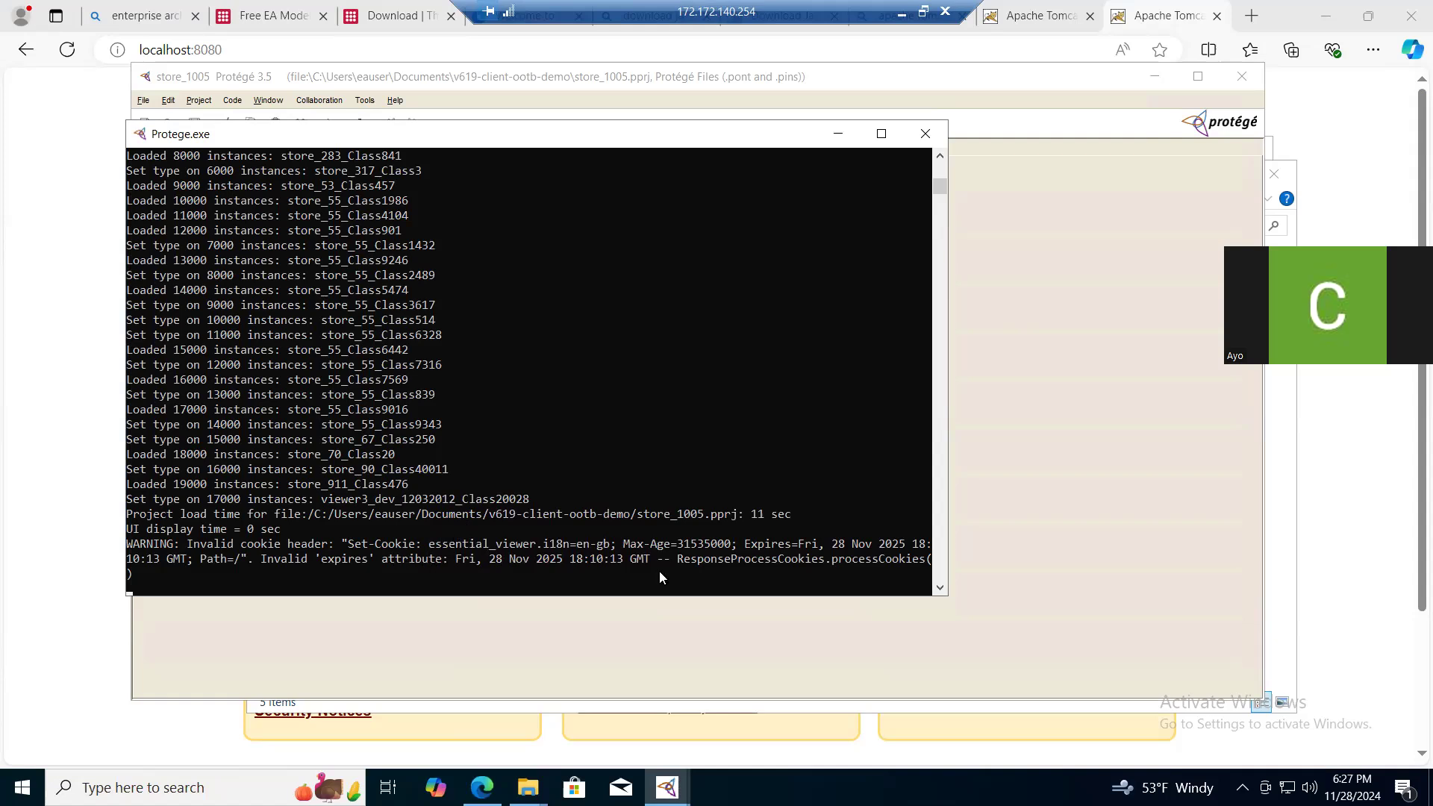
{"action": "left_click", "coordinate": [1021, 416]}
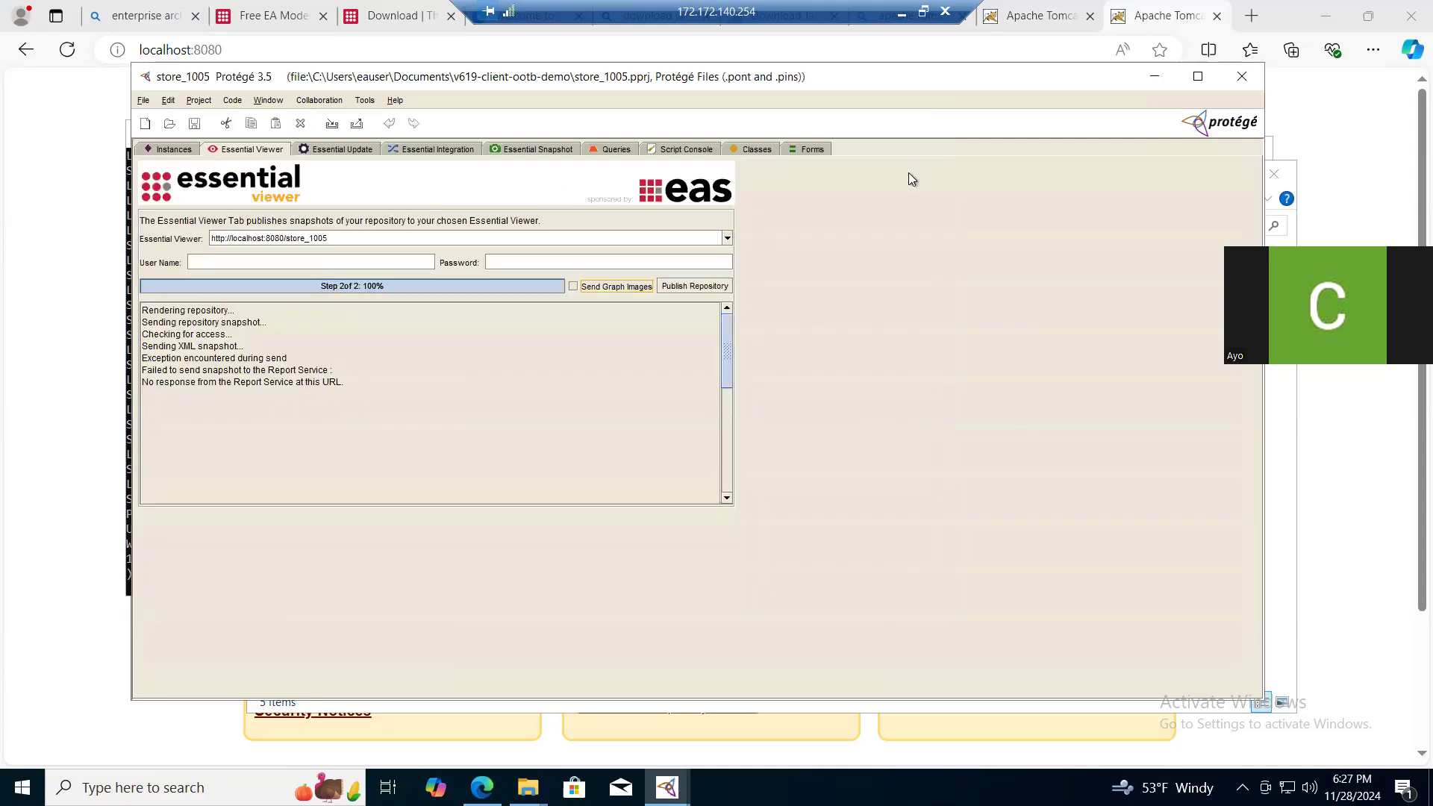
- Check the Tomcat page in the browser, return to Protégé and retry publishing the repository
{"action": "left_click", "coordinate": [1169, 17]}
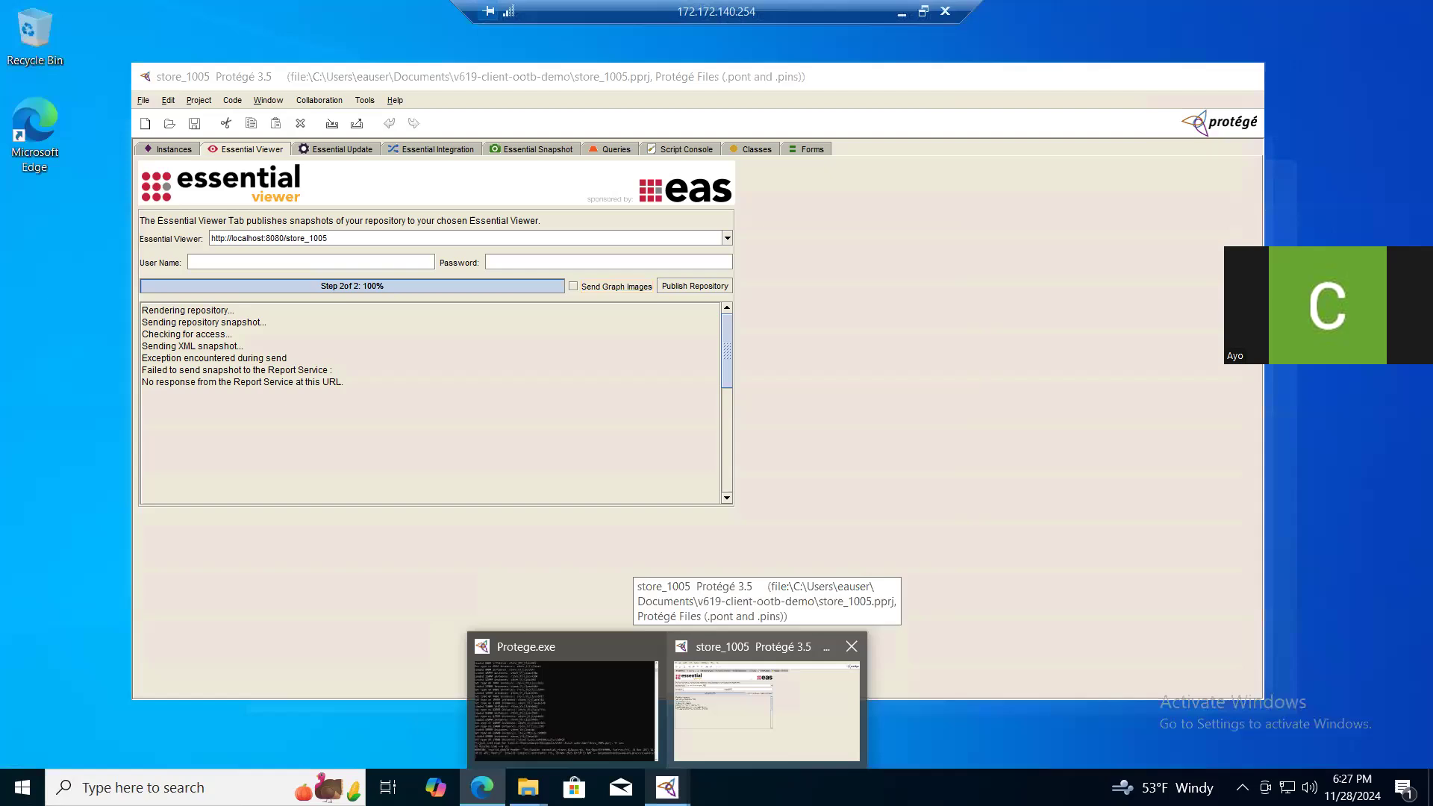
{"action": "left_click", "coordinate": [766, 709]}
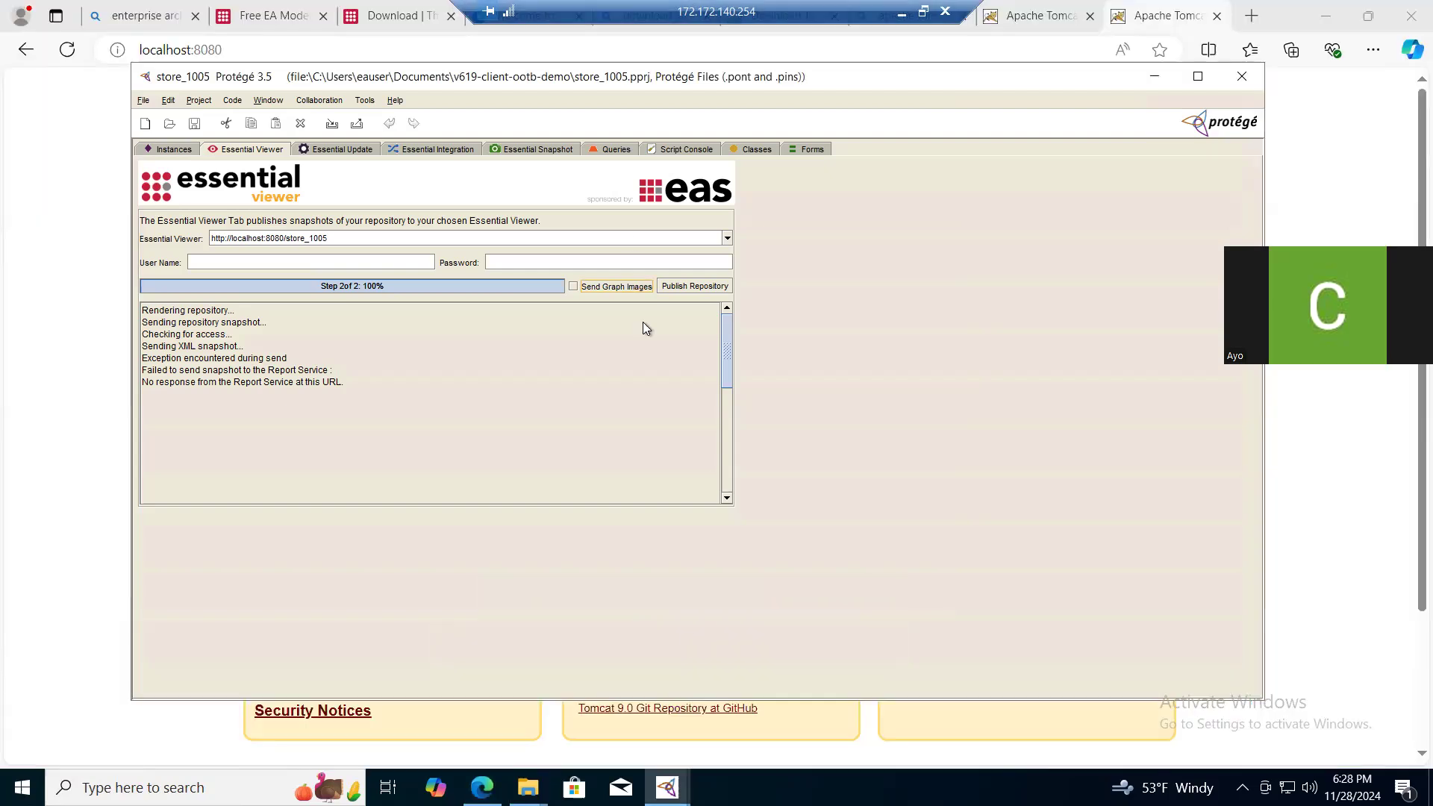
{"action": "left_click", "coordinate": [681, 289]}
- Open the Windows Services console and refresh the Apache Tomcat 9.0 Tomcat9 service
{"action": "left_click", "coordinate": [22, 787]}
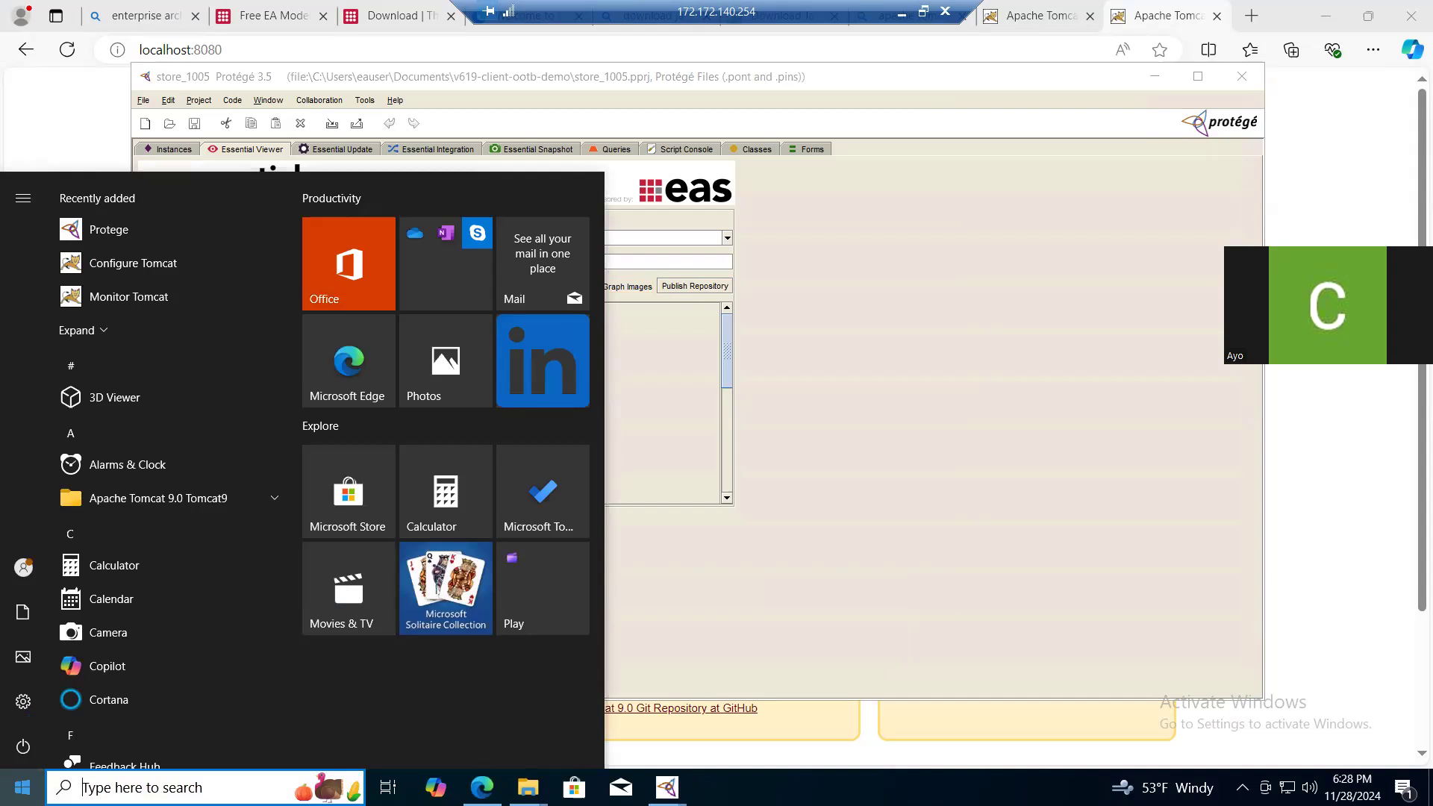
{"action": "type", "text": "Services"}
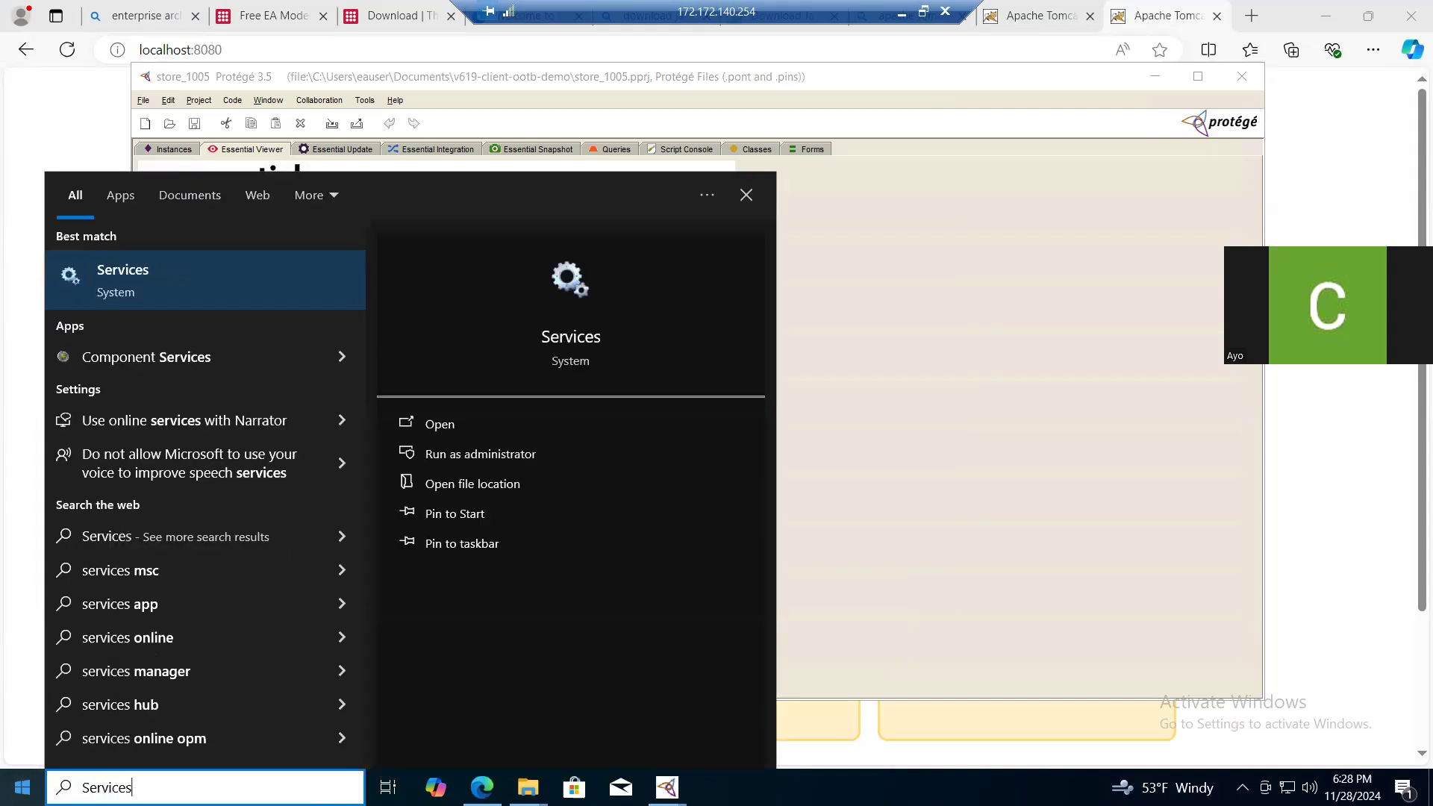
{"action": "key", "text": "Return"}
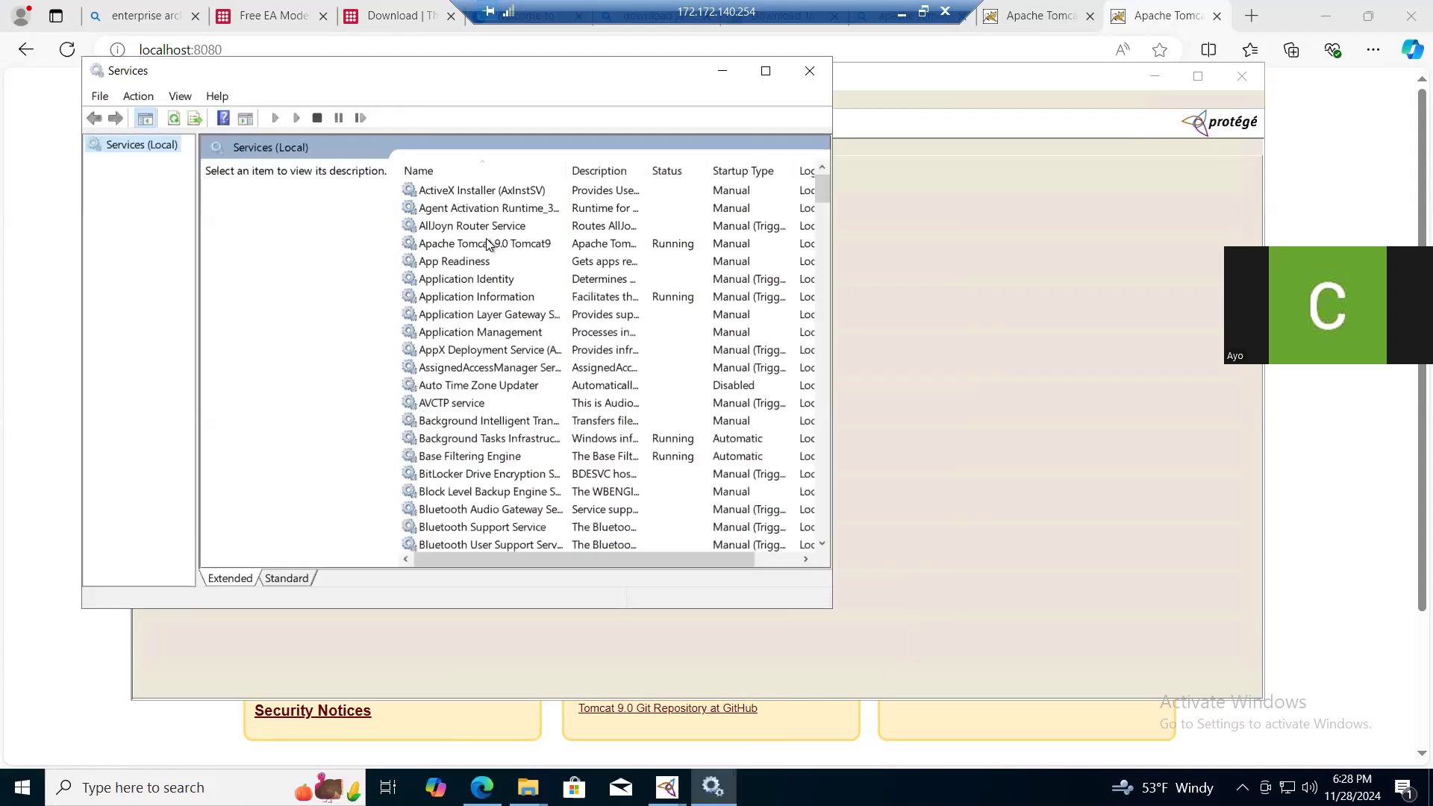
{"action": "left_click", "coordinate": [492, 249]}
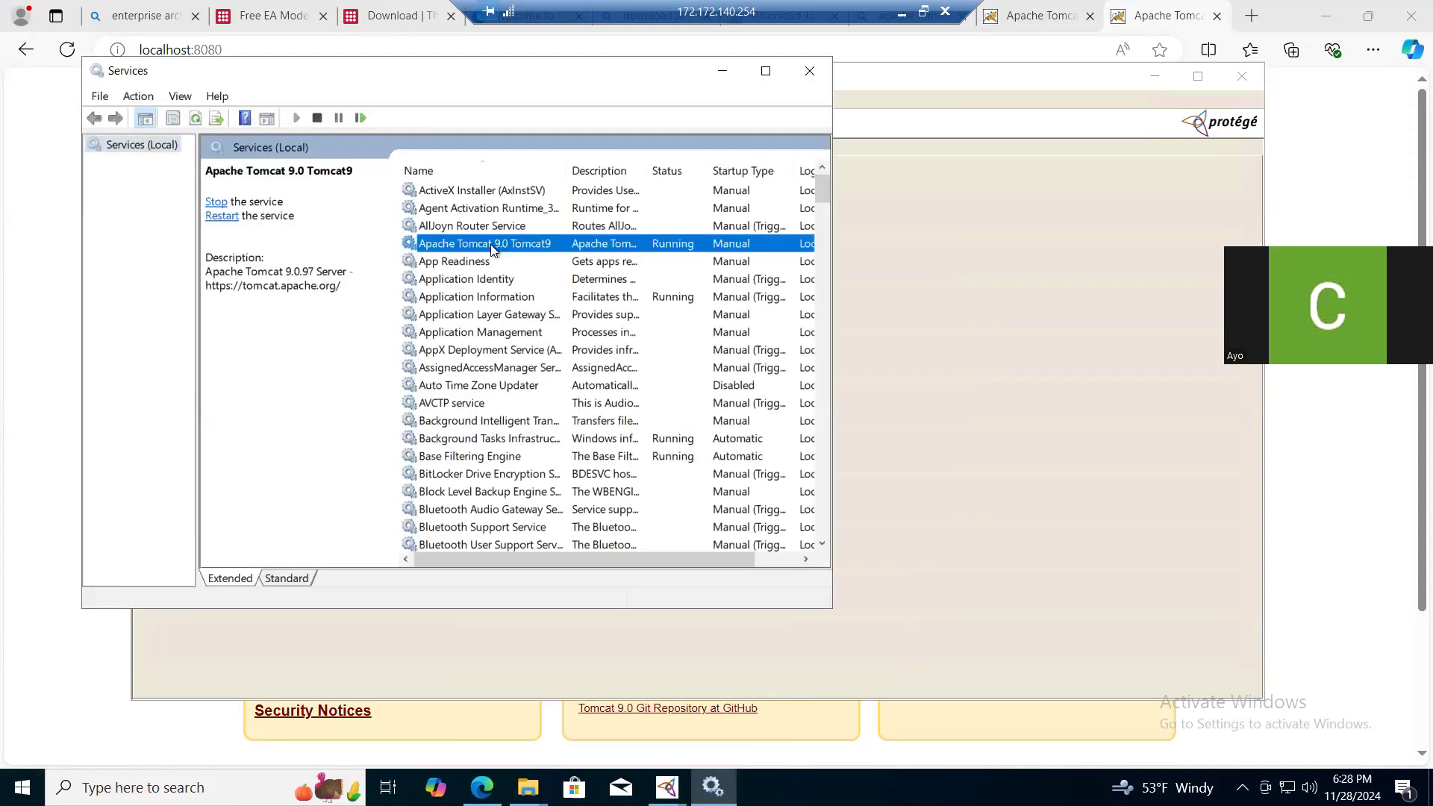
{"action": "right_click", "coordinate": [492, 250]}
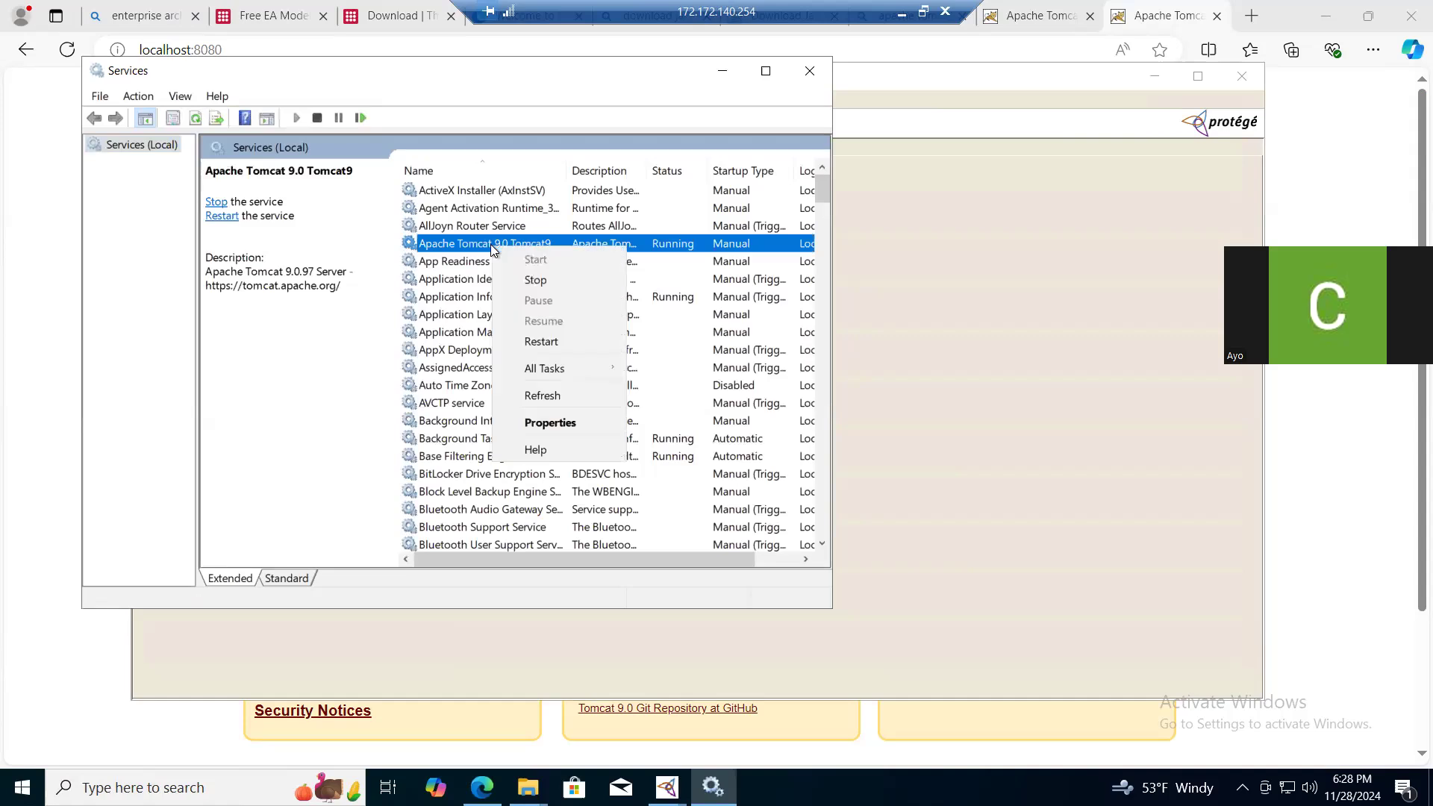
{"action": "left_click", "coordinate": [557, 398]}
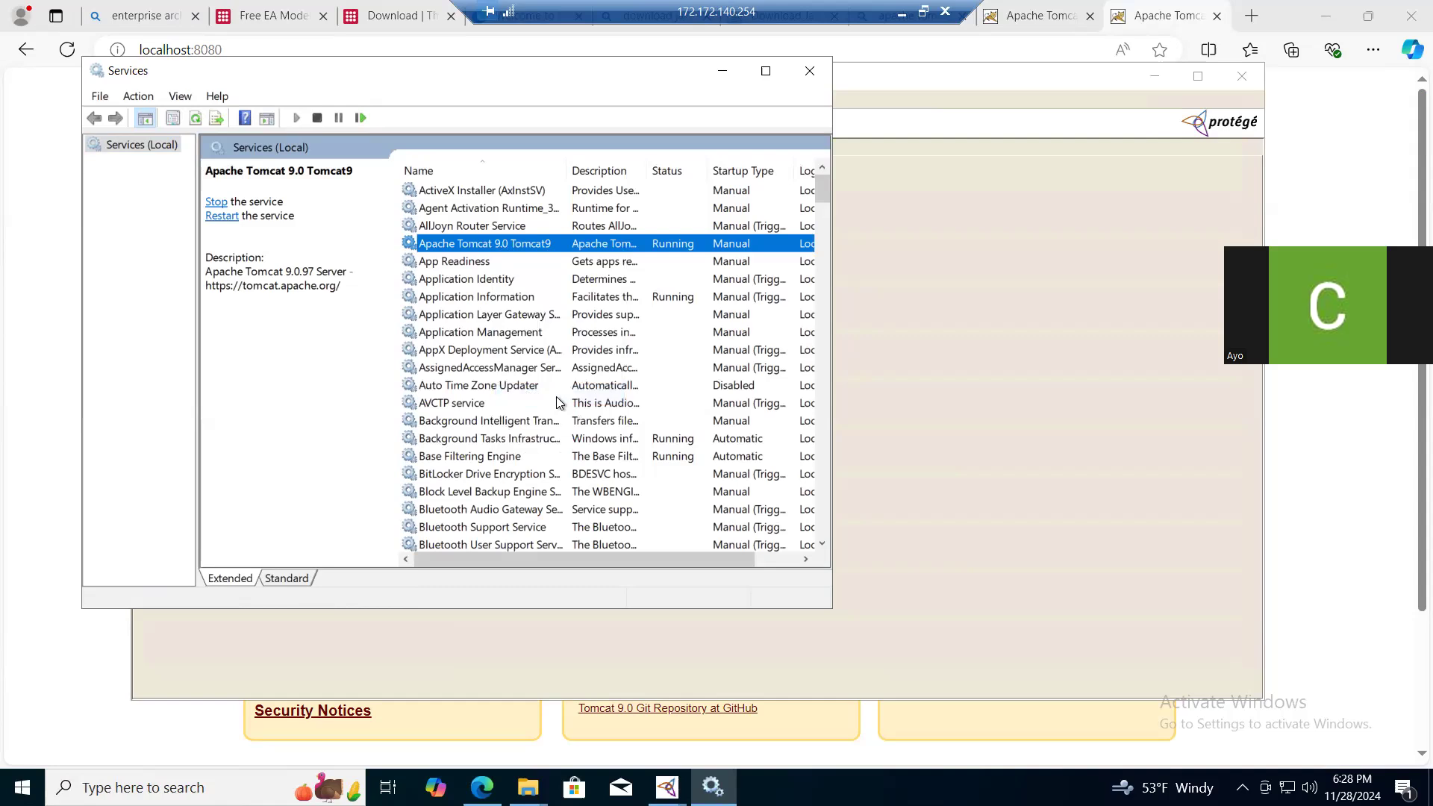
{"action": "right_click", "coordinate": [497, 246]}
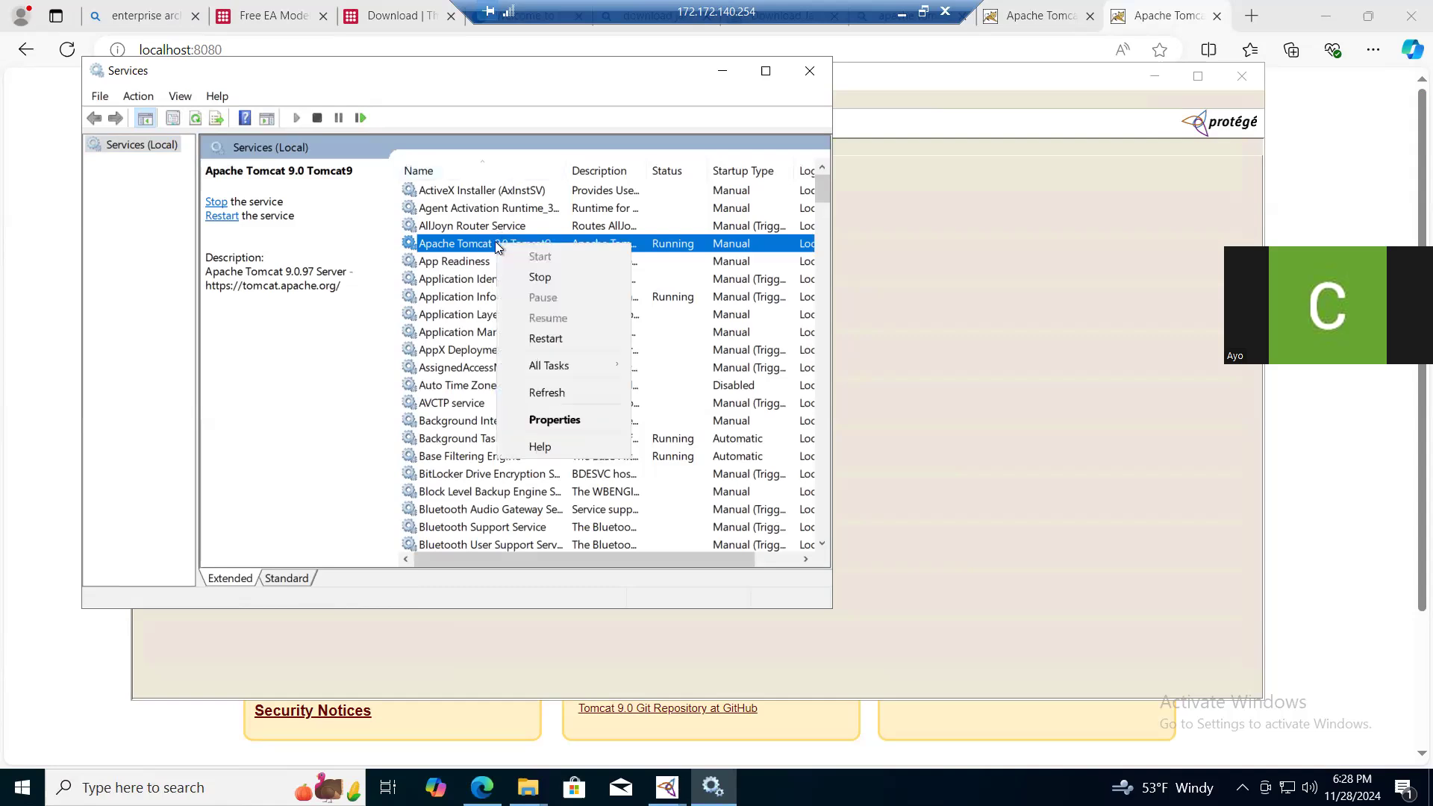
{"action": "left_click", "coordinate": [548, 392]}
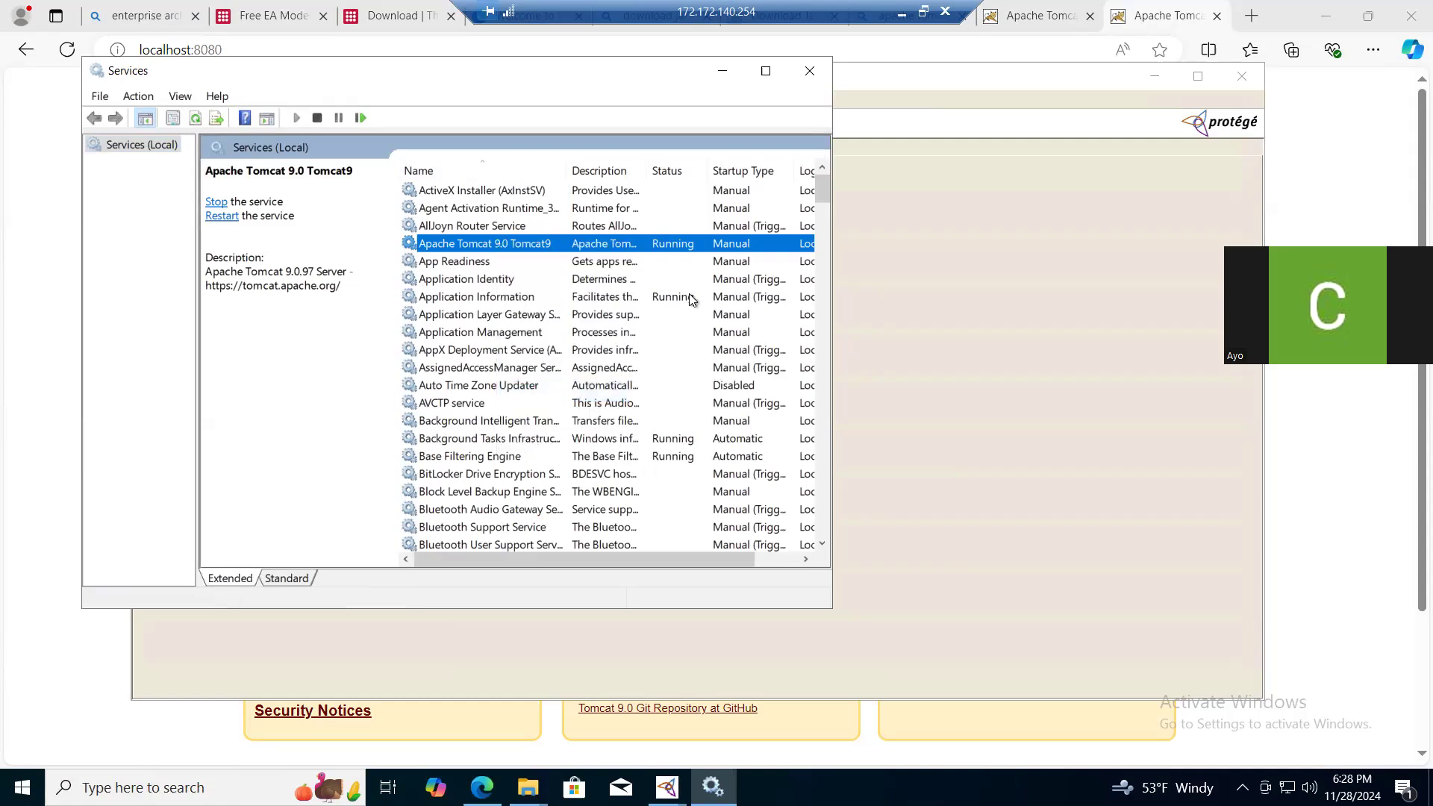
- Close and relaunch Protégé, reopen the recent project store_1005.pprj and move the window clear of the console
{"action": "left_click", "coordinate": [1139, 11]}
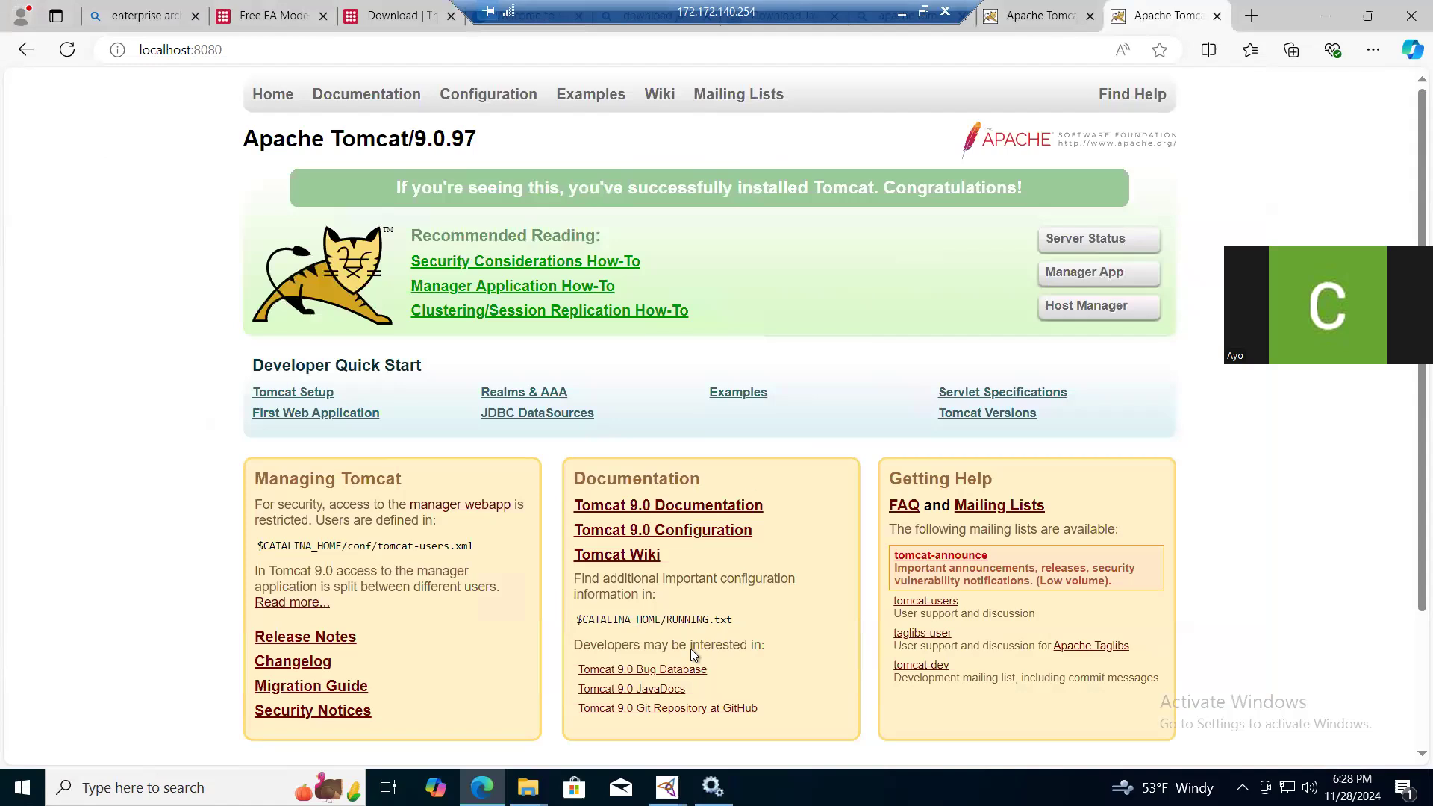
{"action": "mouse_move", "coordinate": [666, 787]}
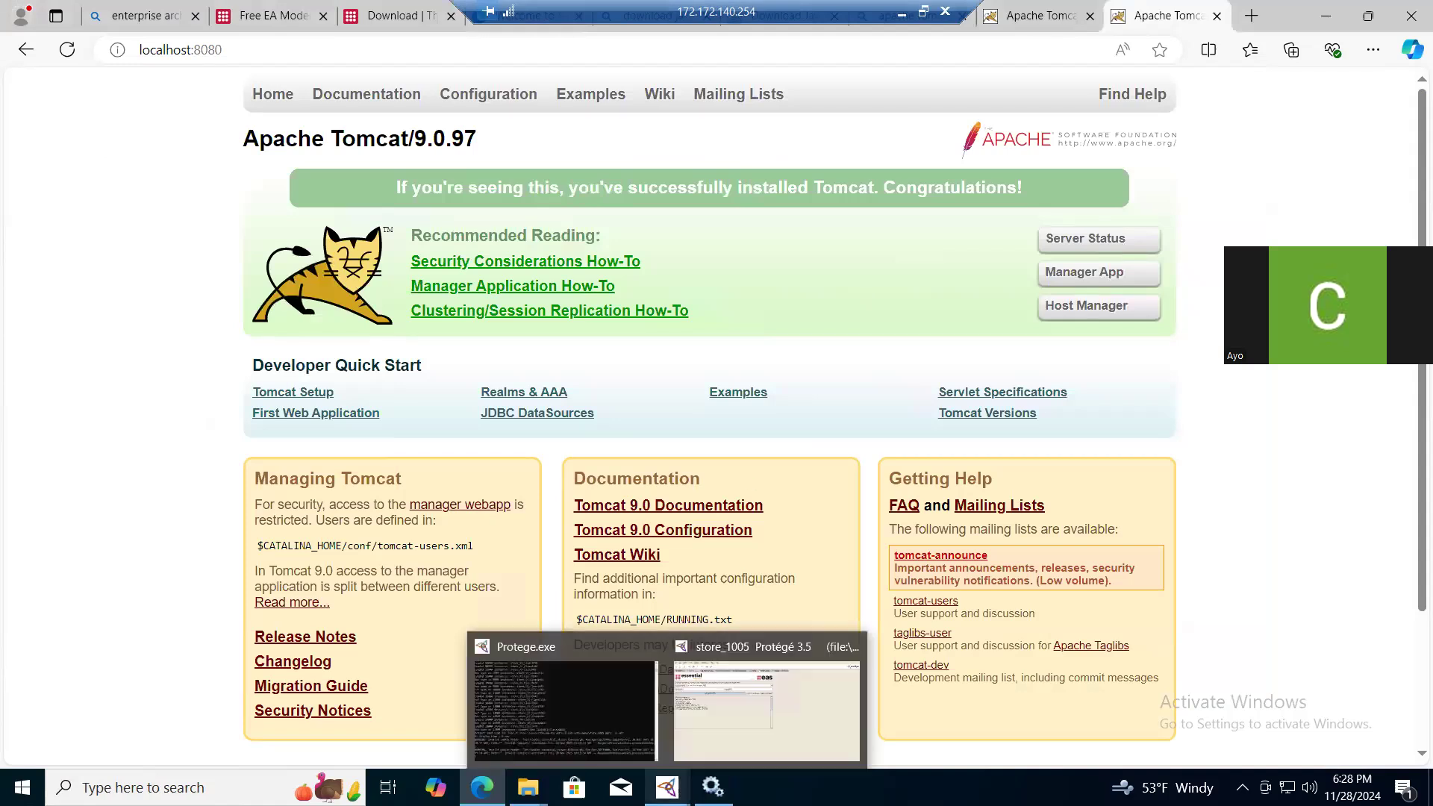
{"action": "left_click", "coordinate": [767, 705]}
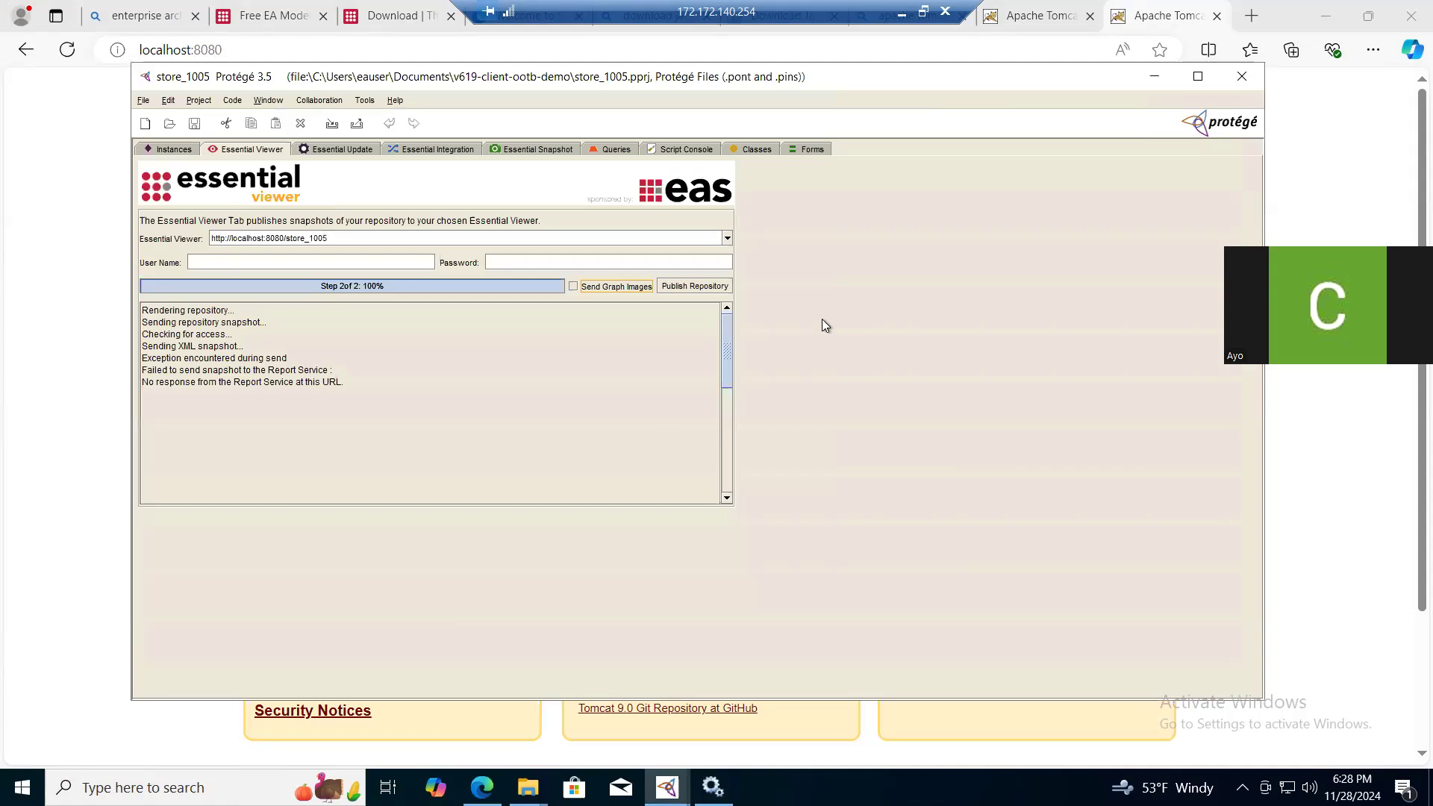
{"action": "left_click", "coordinate": [1241, 78]}
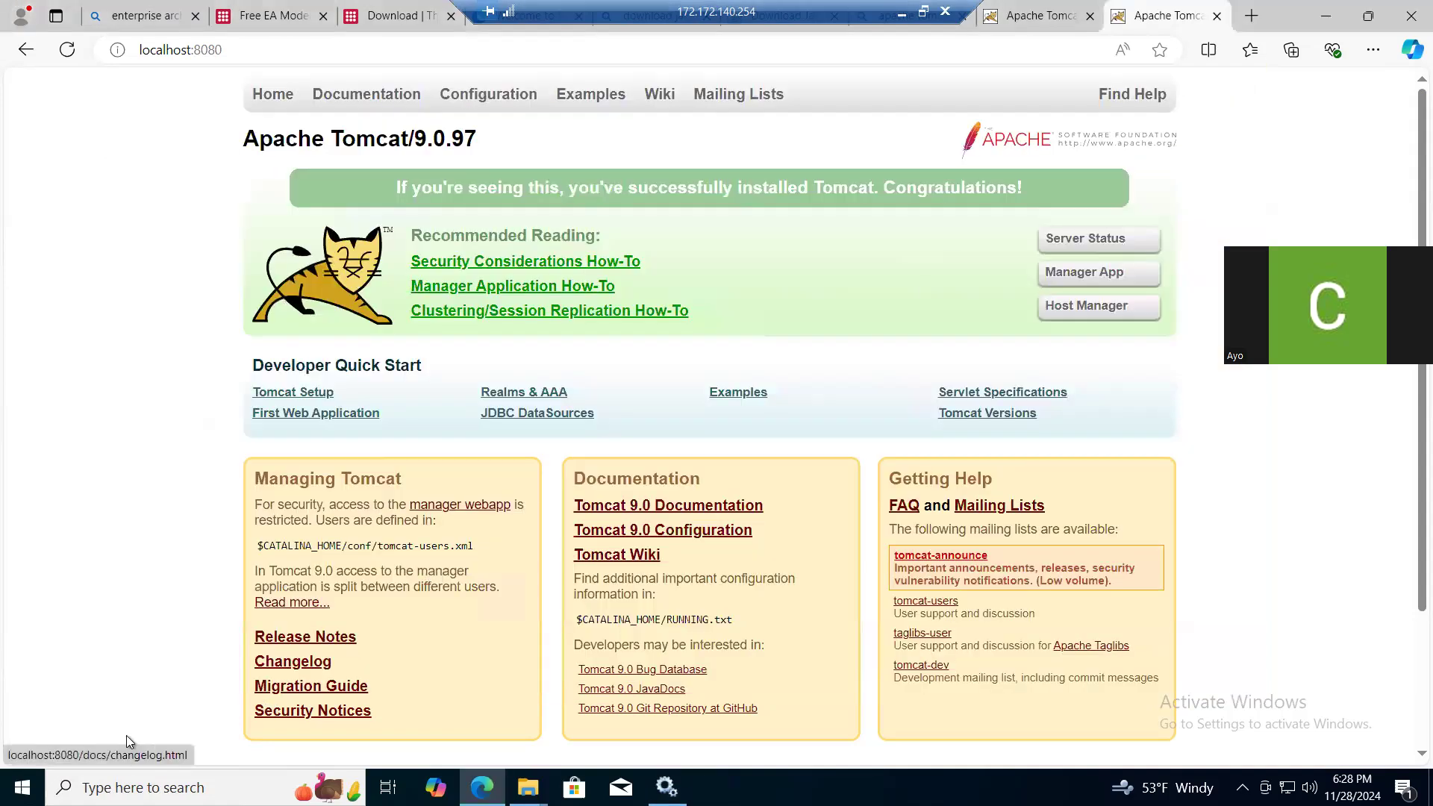
{"action": "key", "text": "super"}
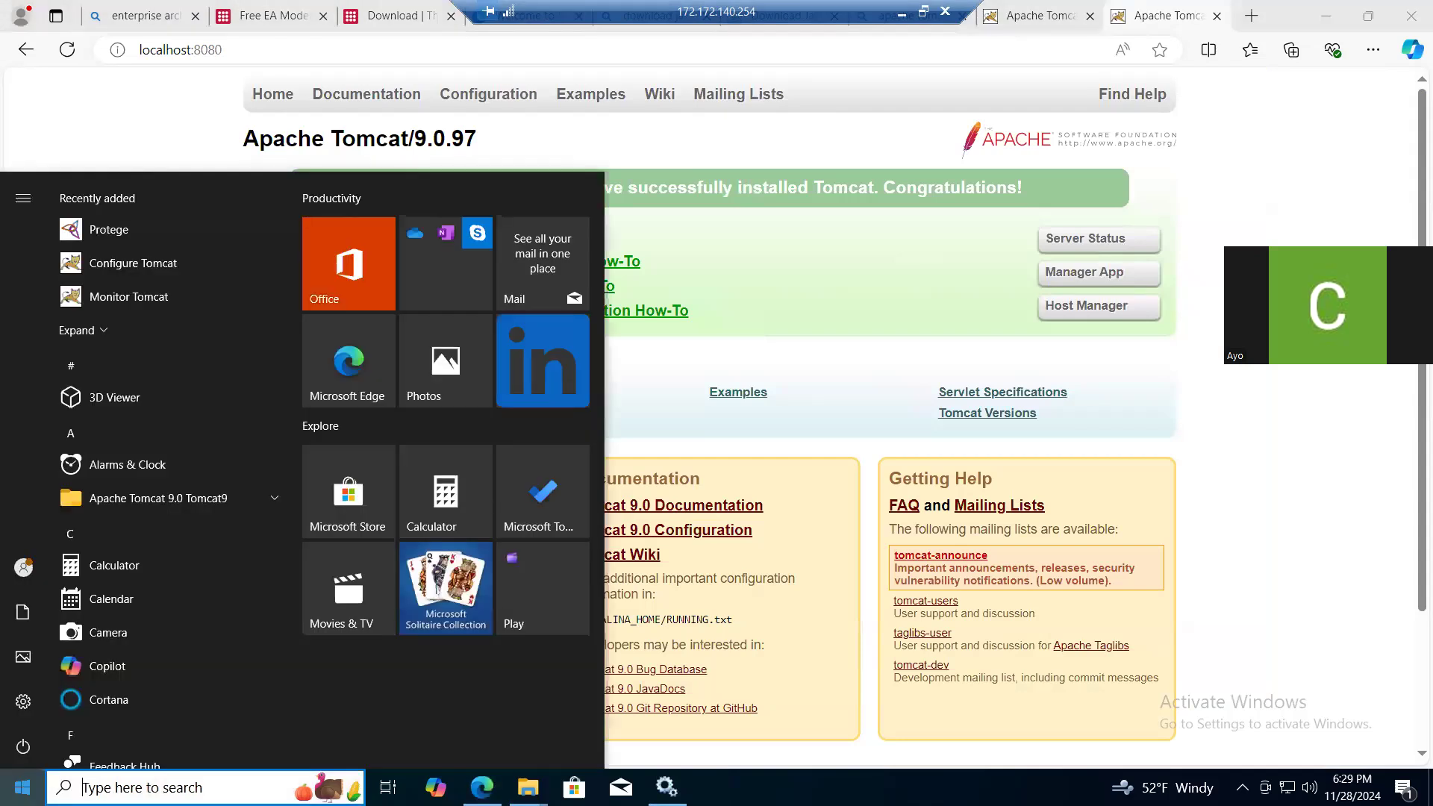
{"action": "left_click", "coordinate": [150, 229]}
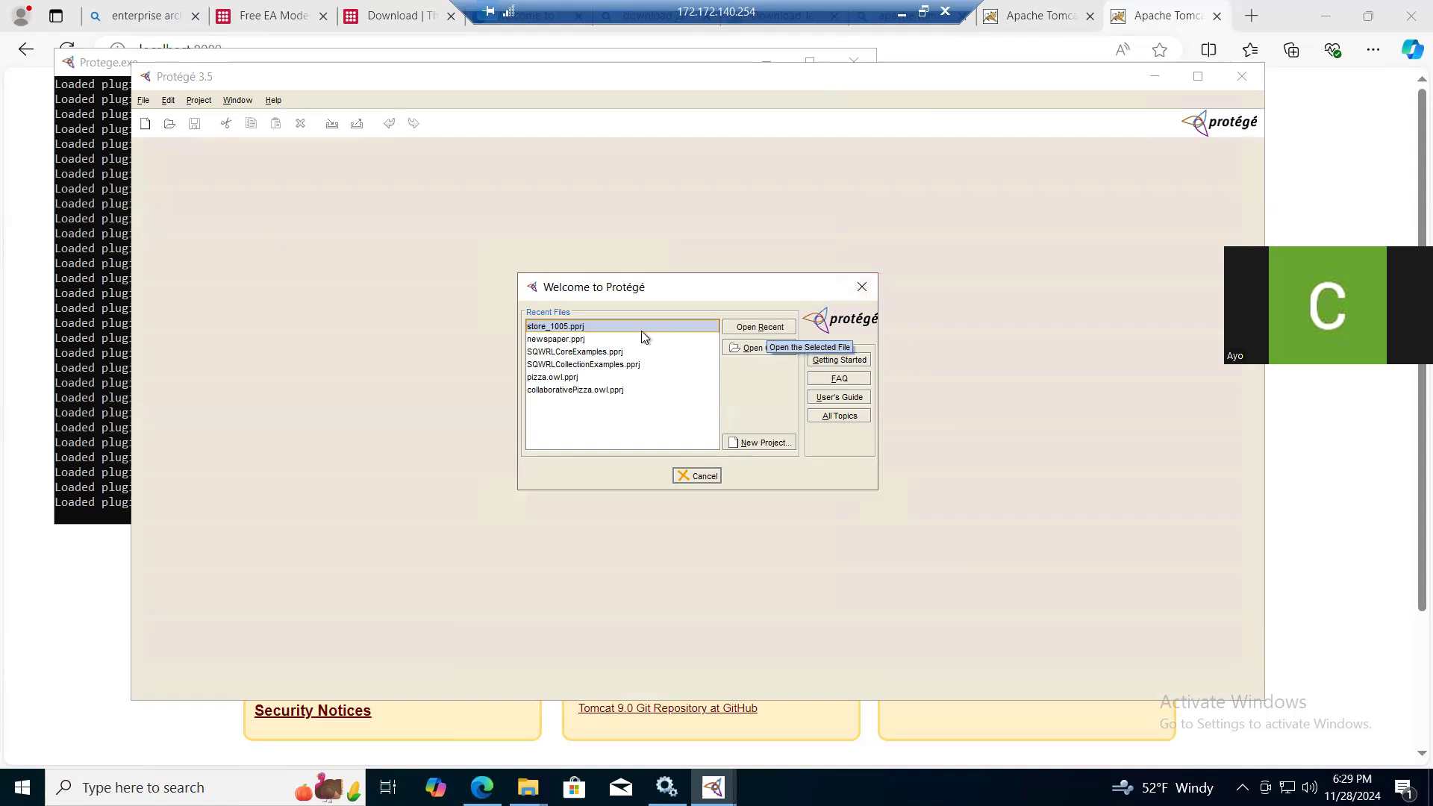
{"action": "double_click", "coordinate": [597, 329]}
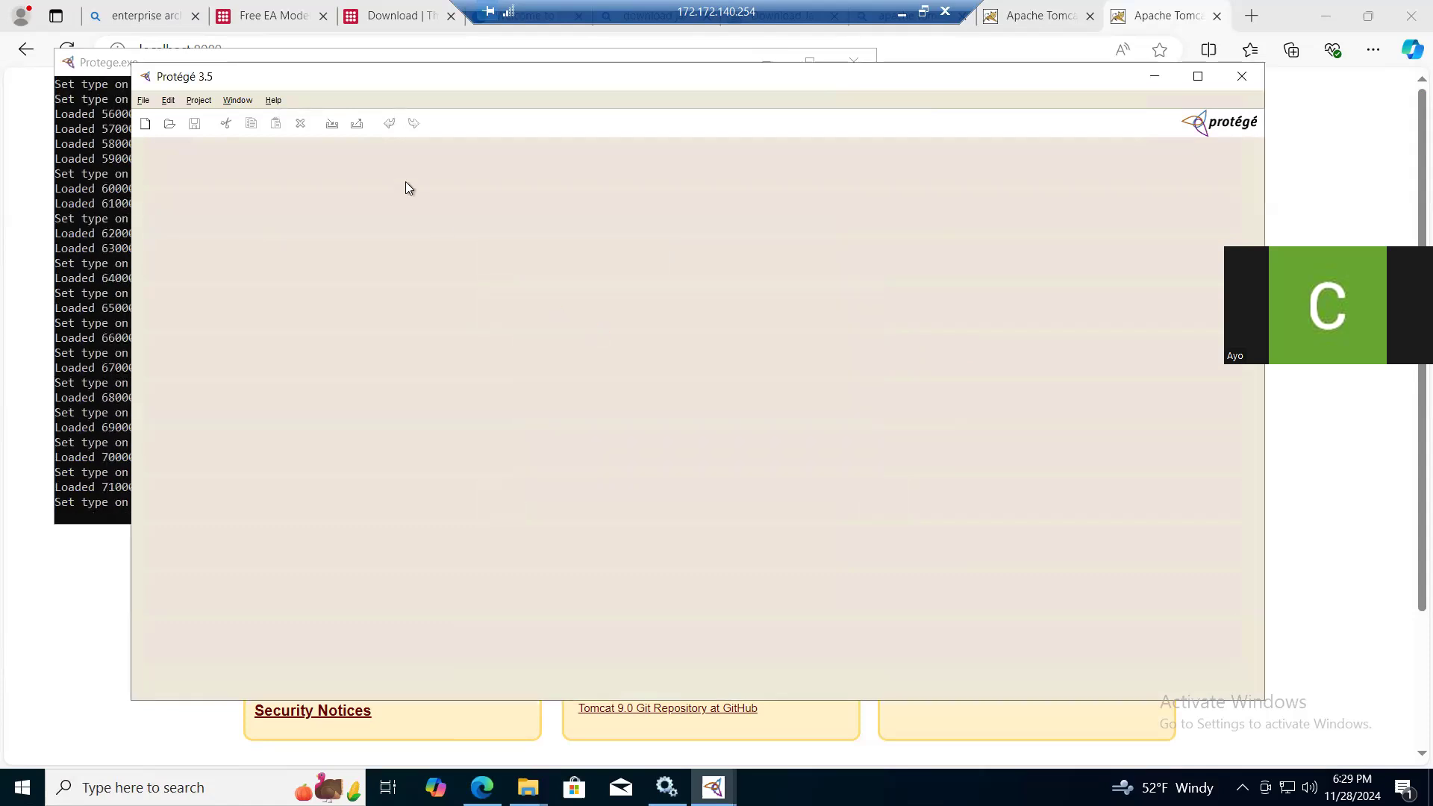
{"action": "left_click_drag", "start_coordinate": [312, 74], "coordinate": [480, 72]}
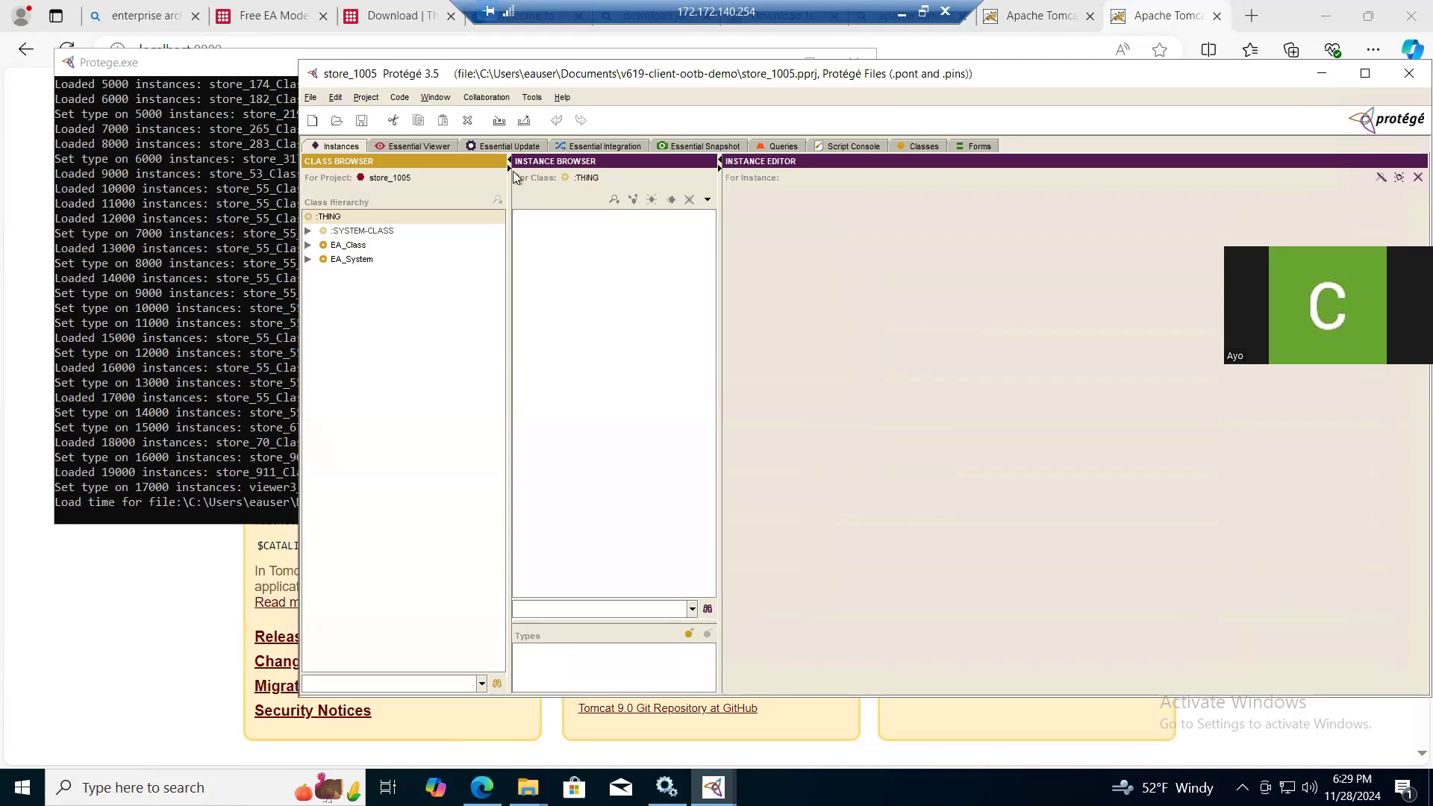
- Replace essential_viewer with store_1005 in the Essential Viewer address for publishing
{"action": "left_click", "coordinate": [429, 149]}
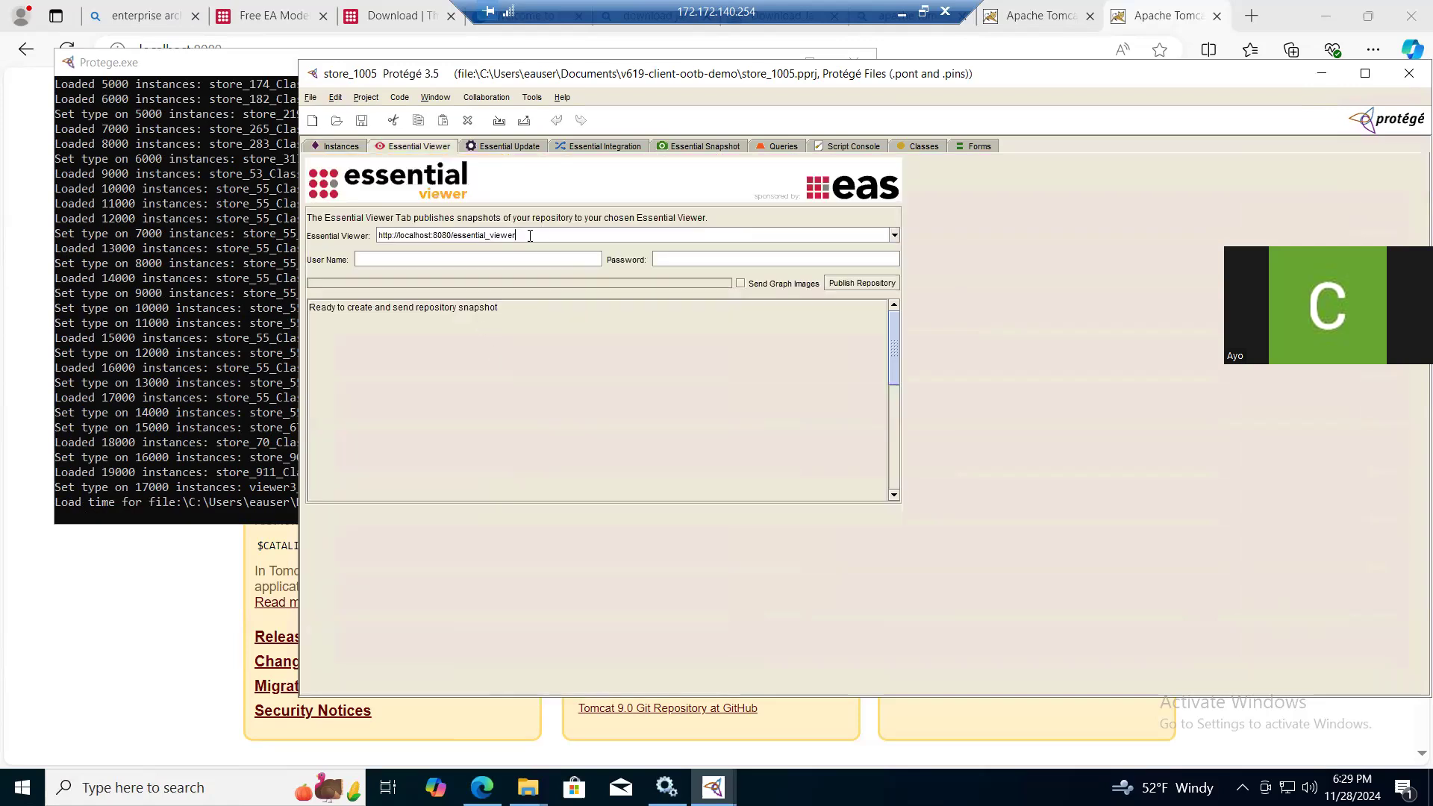
{"action": "key", "text": "BackSpace"}
{"action": "key", "text": "BackSpace"}
{"action": "key", "text": "BackSpace"}
{"action": "key", "text": "BackSpace"}
{"action": "key", "text": "BackSpace"}
{"action": "key", "text": "BackSpace"}
{"action": "key", "text": "BackSpace"}
{"action": "key", "text": "BackSpace"}
{"action": "key", "text": "BackSpace"}
{"action": "key", "text": "BackSpace"}
{"action": "key", "text": "BackSpace"}
{"action": "key", "text": "BackSpace"}
{"action": "key", "text": "BackSpace"}
{"action": "key", "text": "BackSpace"}
{"action": "key", "text": "BackSpace"}
{"action": "key", "text": "BackSpace"}
{"action": "key", "text": "BackSpace"}
{"action": "type", "text": "store_1005"}
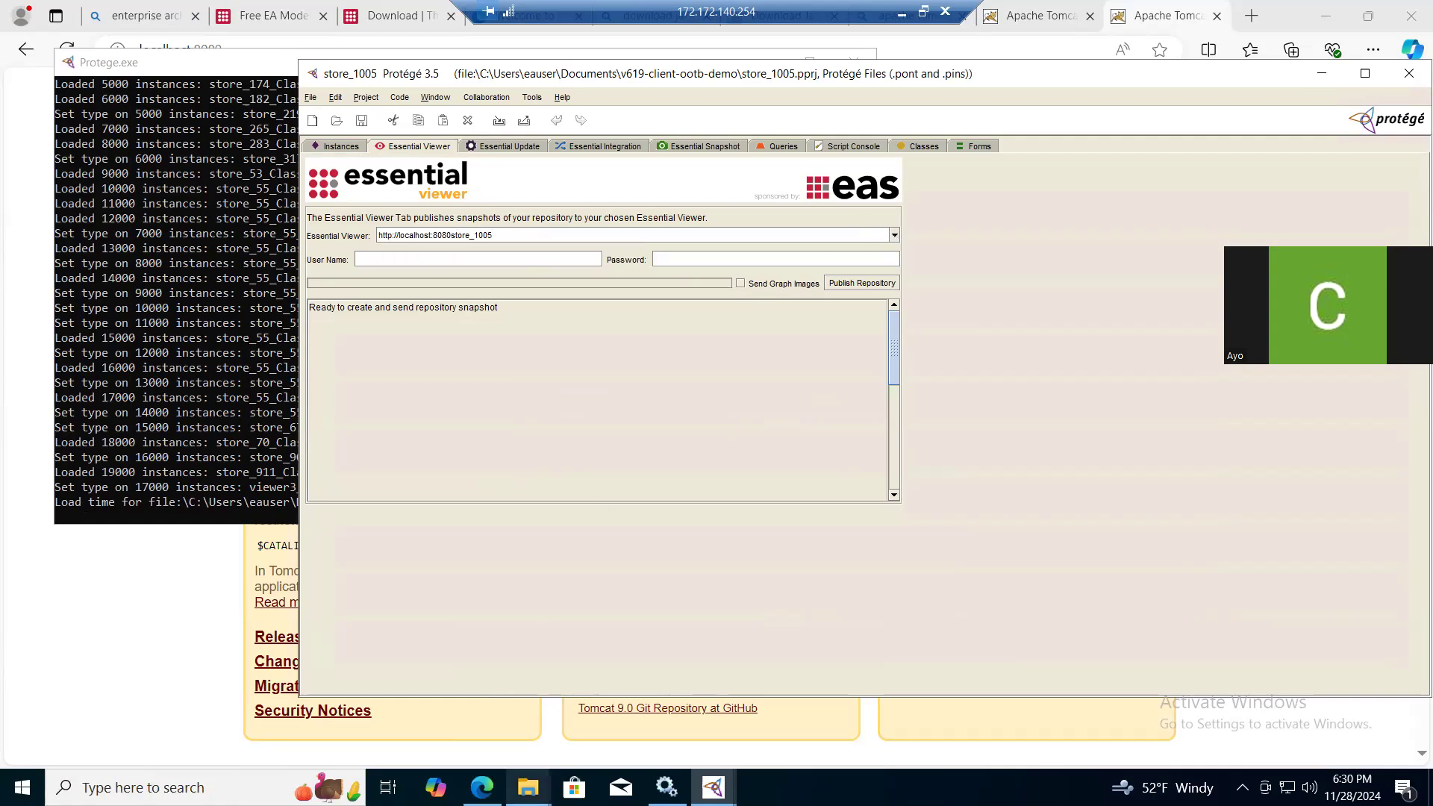
{"action": "mouse_move", "coordinate": [527, 787]}
{"action": "mouse_move", "coordinate": [730, 709]}
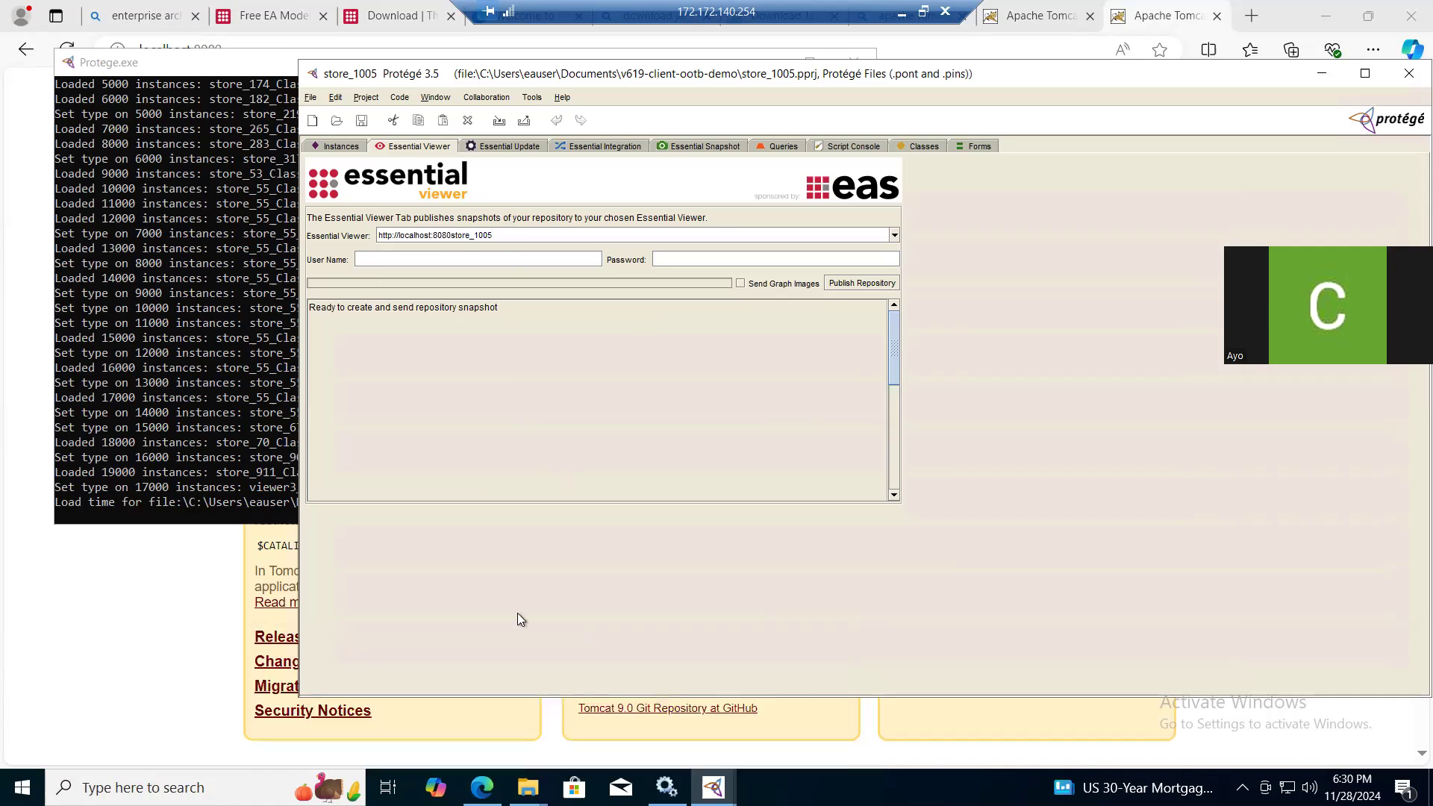
{"action": "mouse_move", "coordinate": [528, 709]}
{"action": "left_click", "coordinate": [840, 284]}
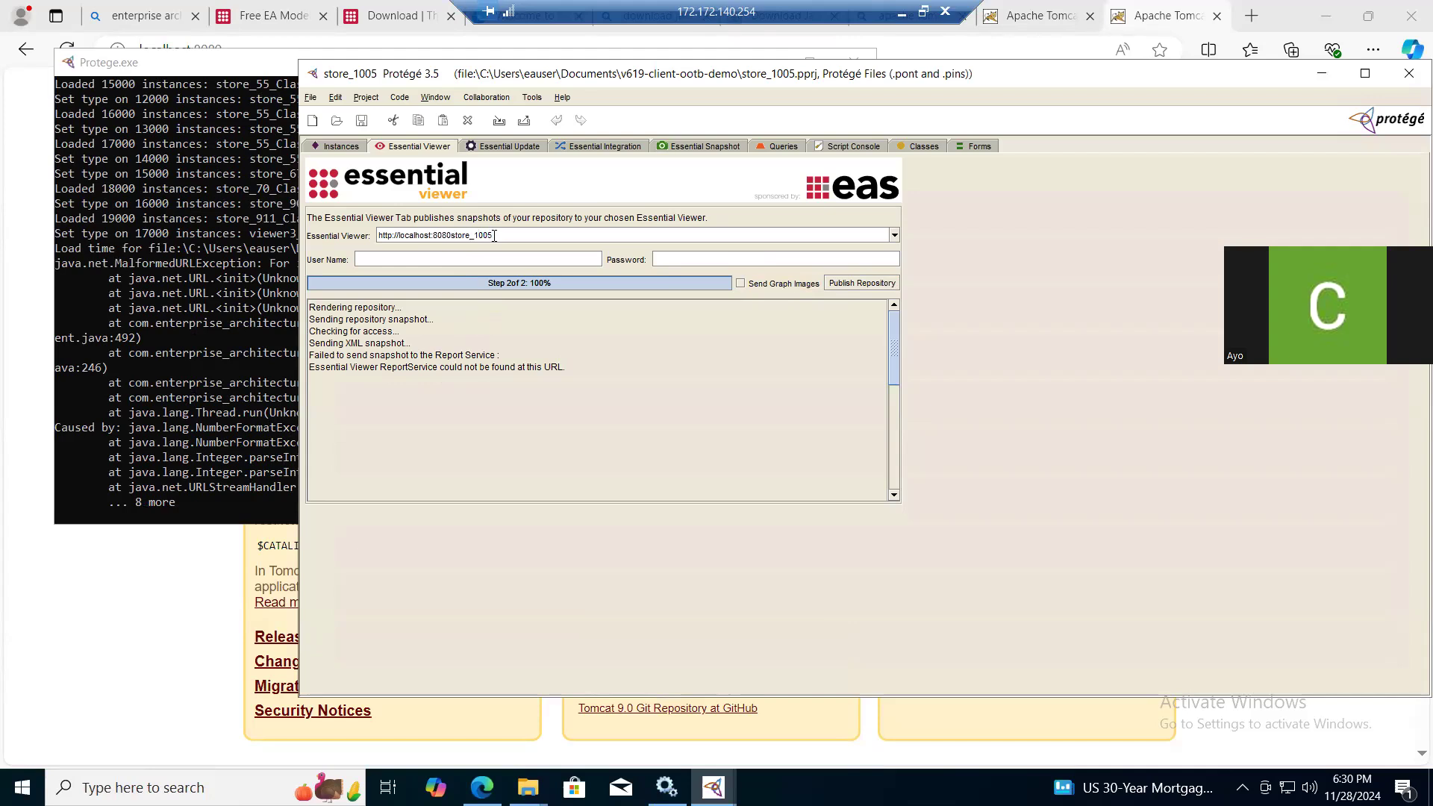
{"action": "type", "text": "/"}
{"action": "left_click", "coordinate": [859, 283]}
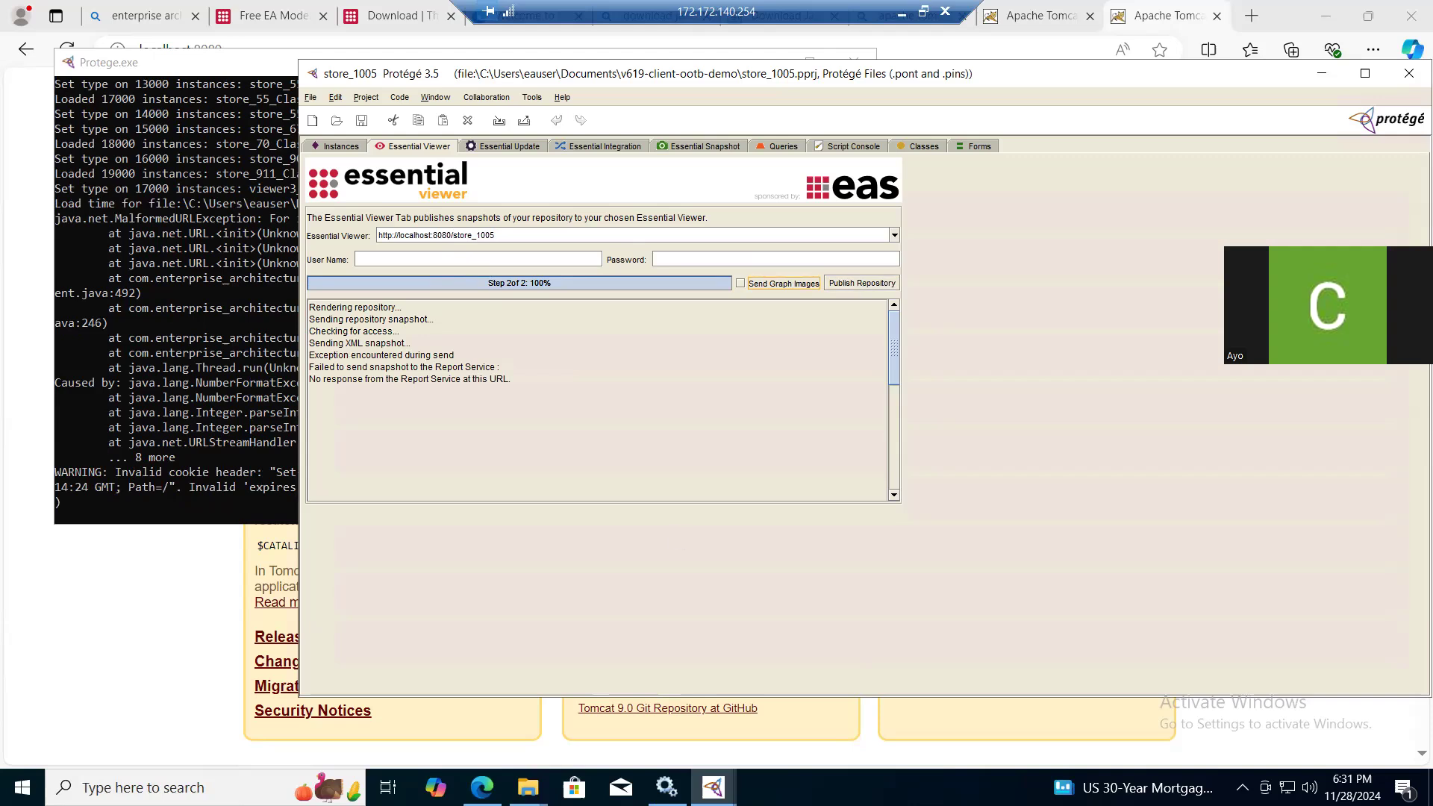
- Copy the store_1005 name from the WAR file and rename the v619-client-ootb-demo folder in Documents to store_1005
{"action": "mouse_move", "coordinate": [528, 787]}
{"action": "mouse_move", "coordinate": [535, 679]}
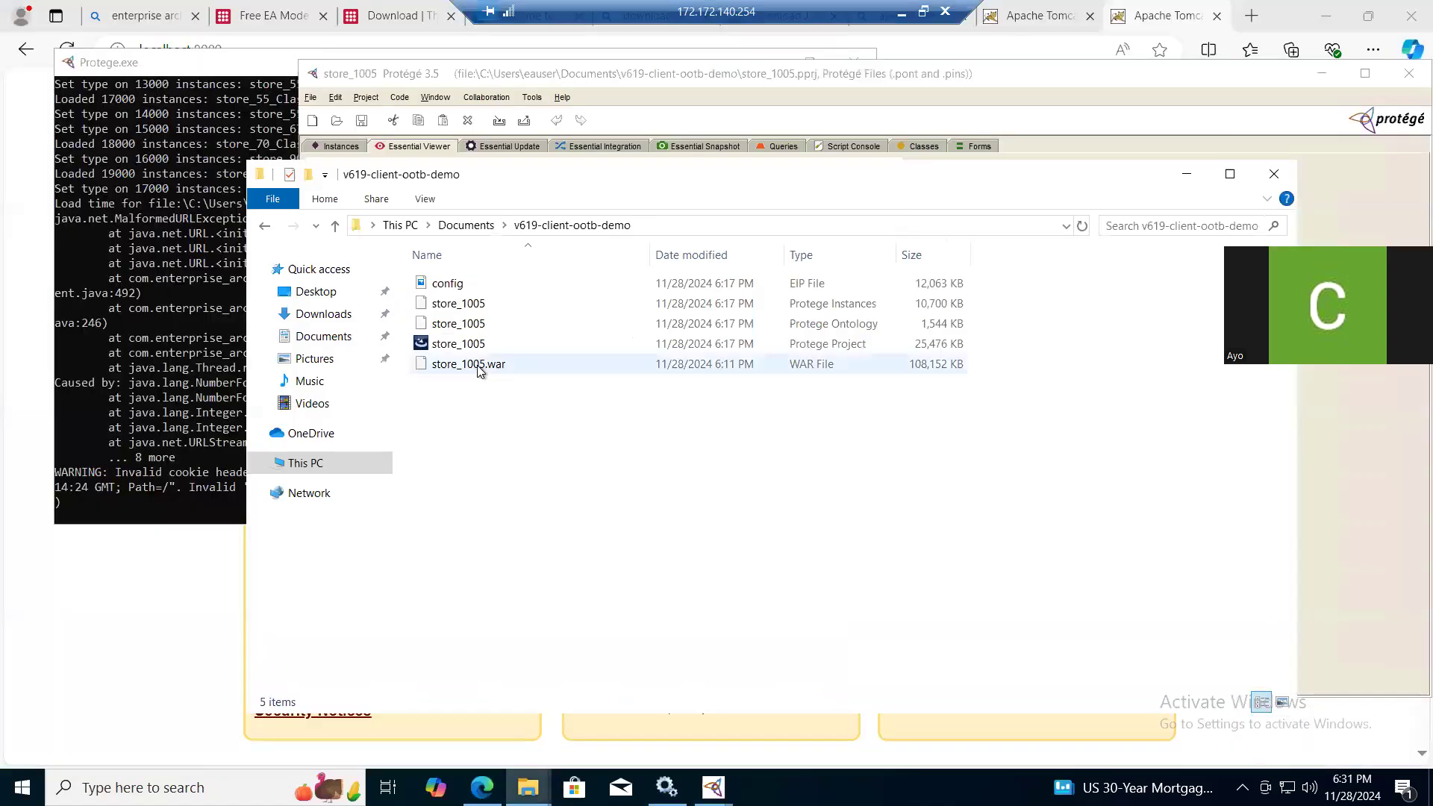
{"action": "left_click", "coordinate": [479, 370]}
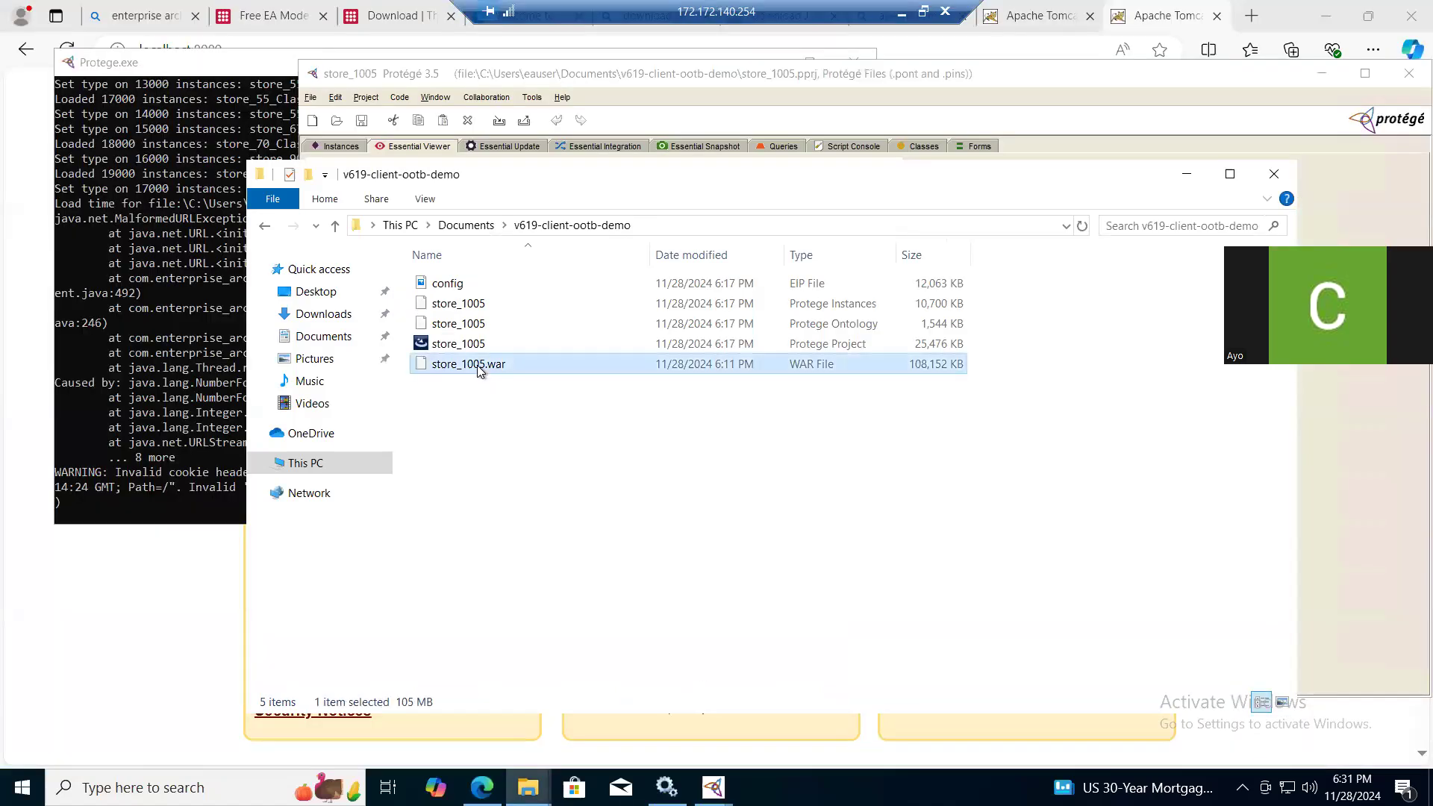
{"action": "right_click", "coordinate": [480, 371]}
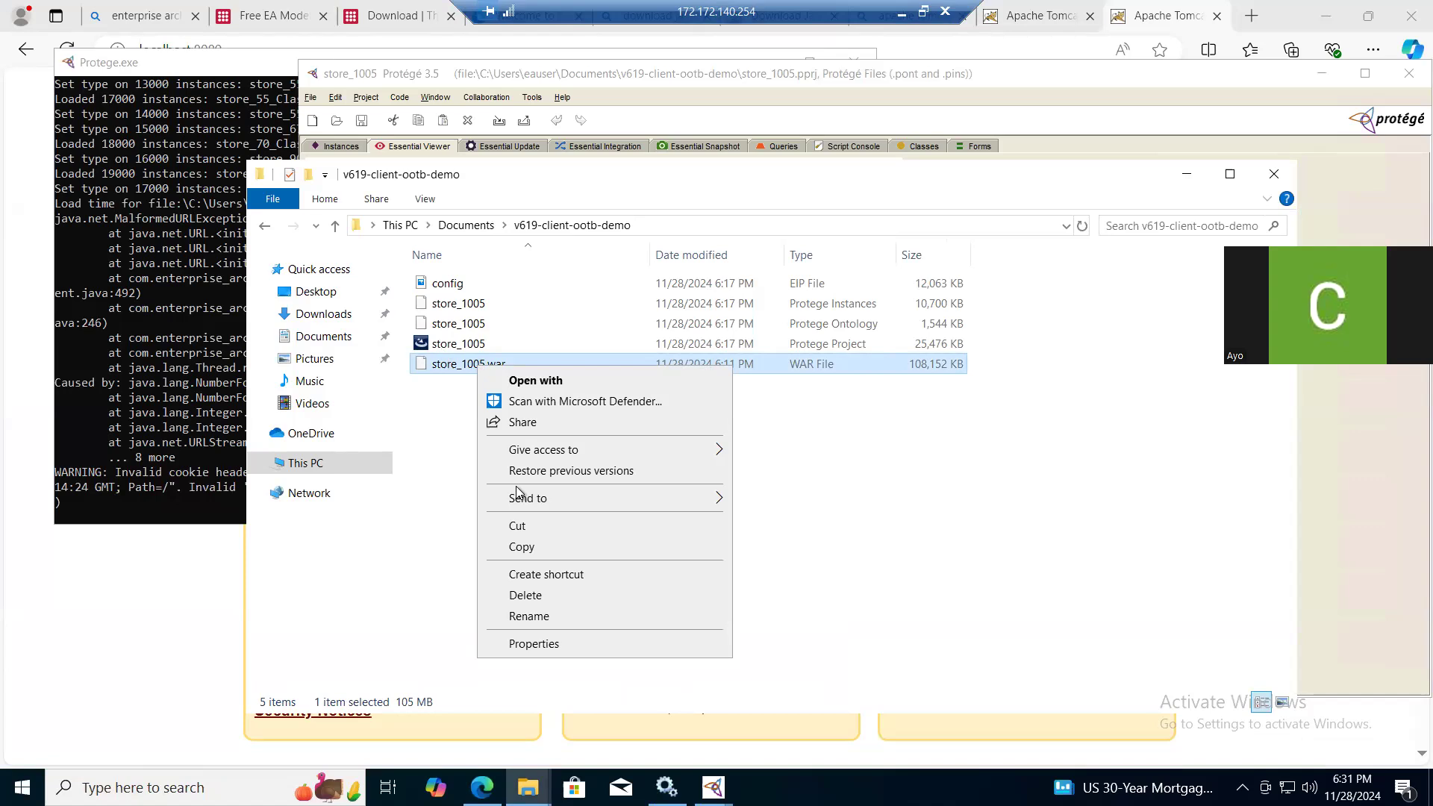
{"action": "left_click", "coordinate": [532, 616]}
{"action": "key", "text": "ctrl+c"}
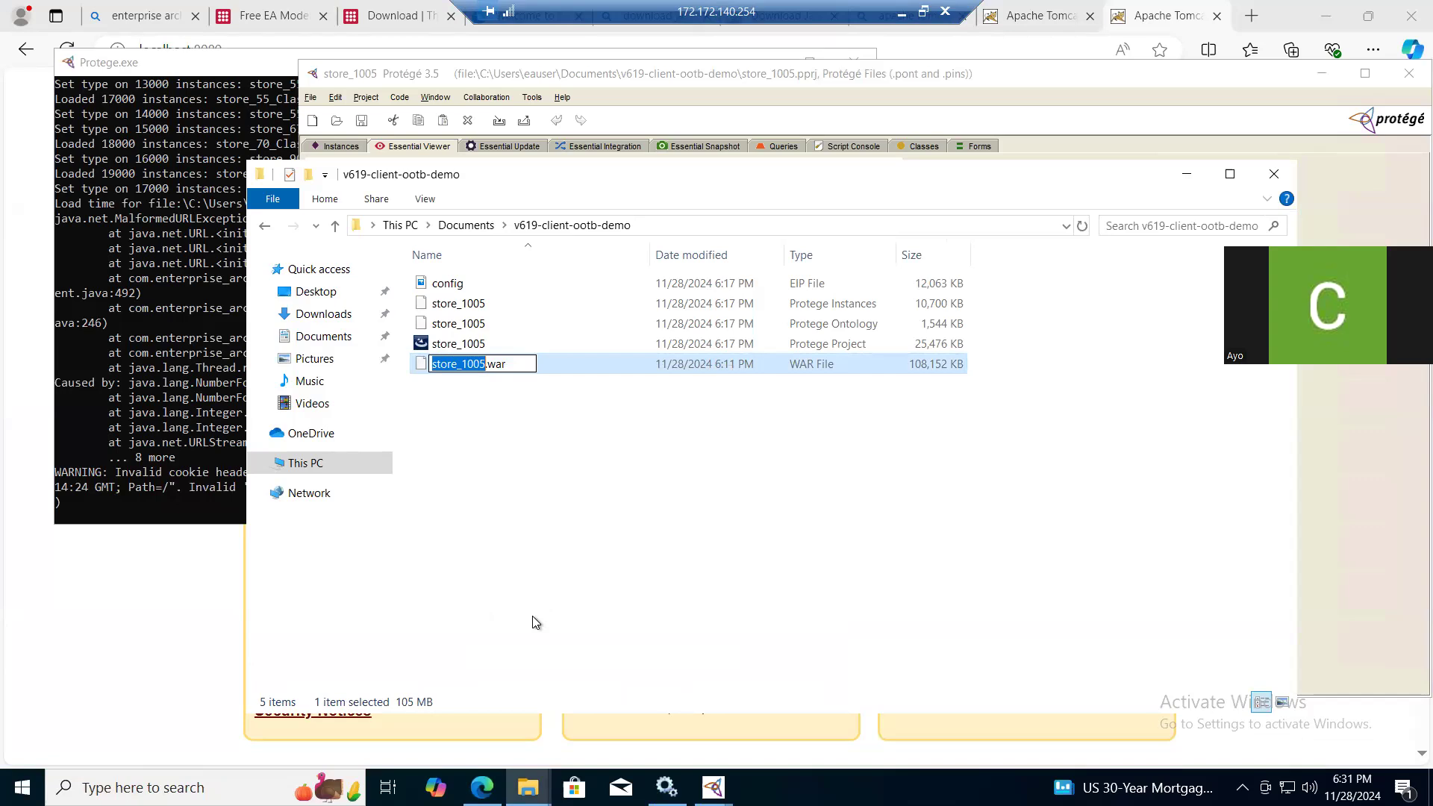
{"action": "left_click", "coordinate": [466, 224]}
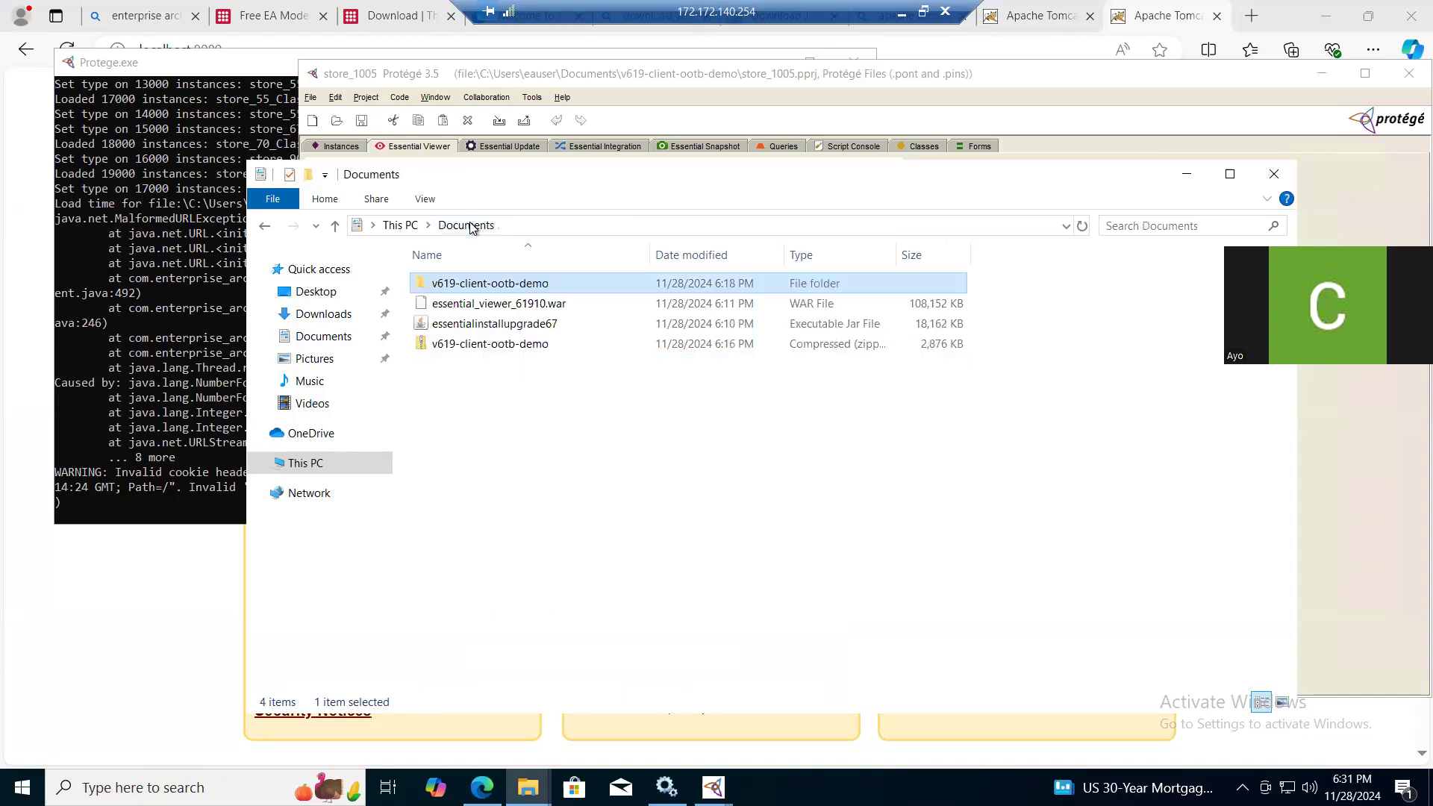
{"action": "right_click", "coordinate": [457, 285]}
{"action": "left_click", "coordinate": [526, 598]}
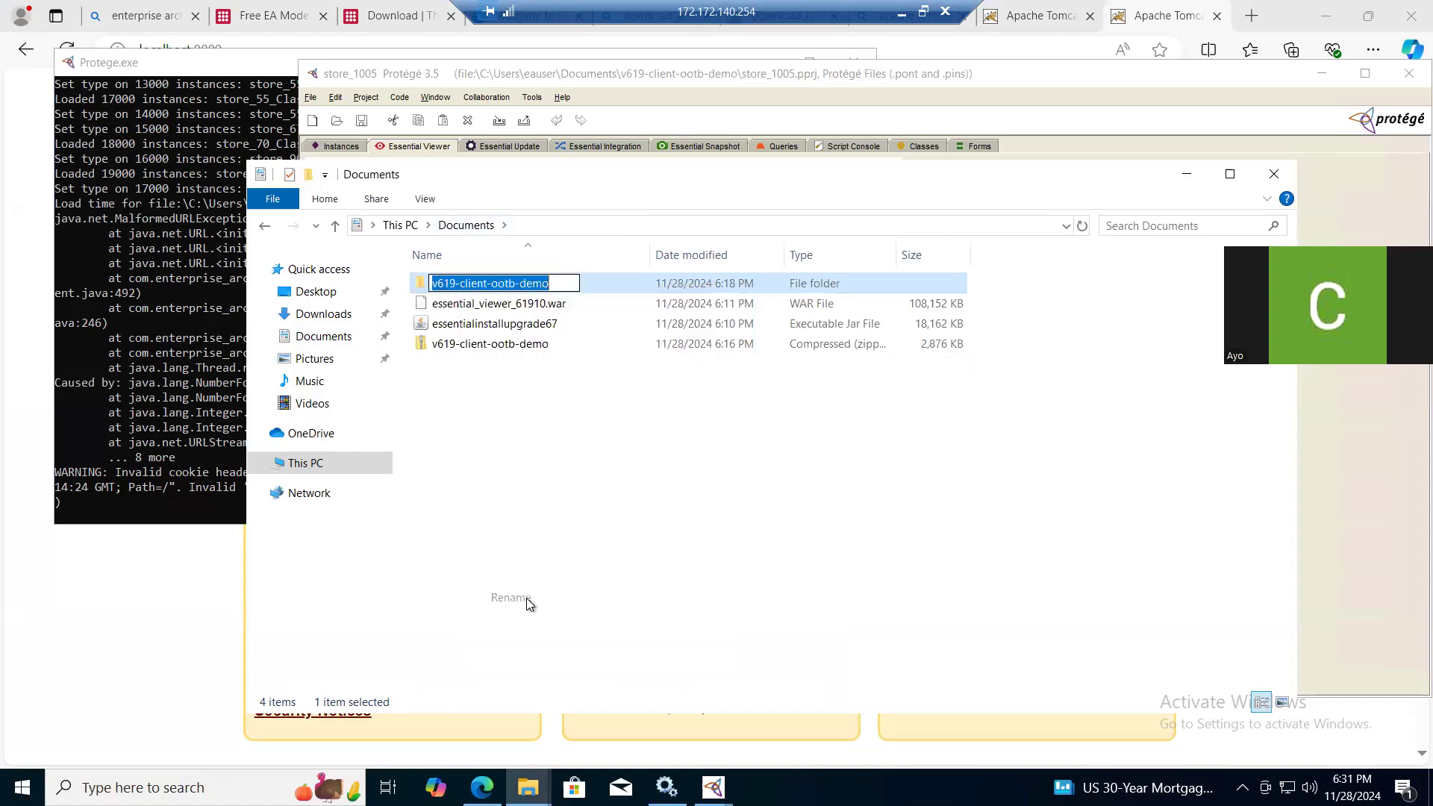
{"action": "key", "text": "ctrl+v"}
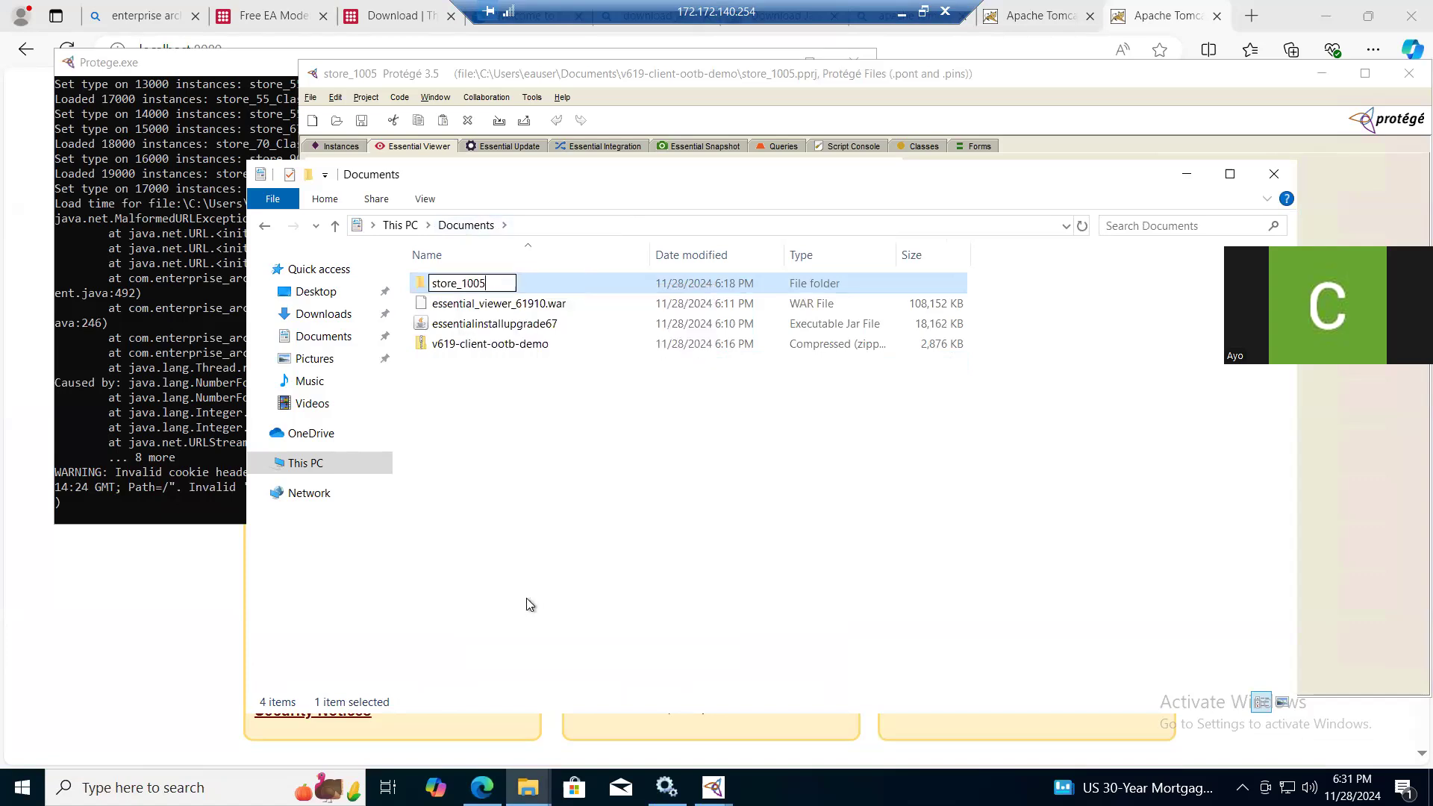
{"action": "left_click", "coordinate": [550, 589]}
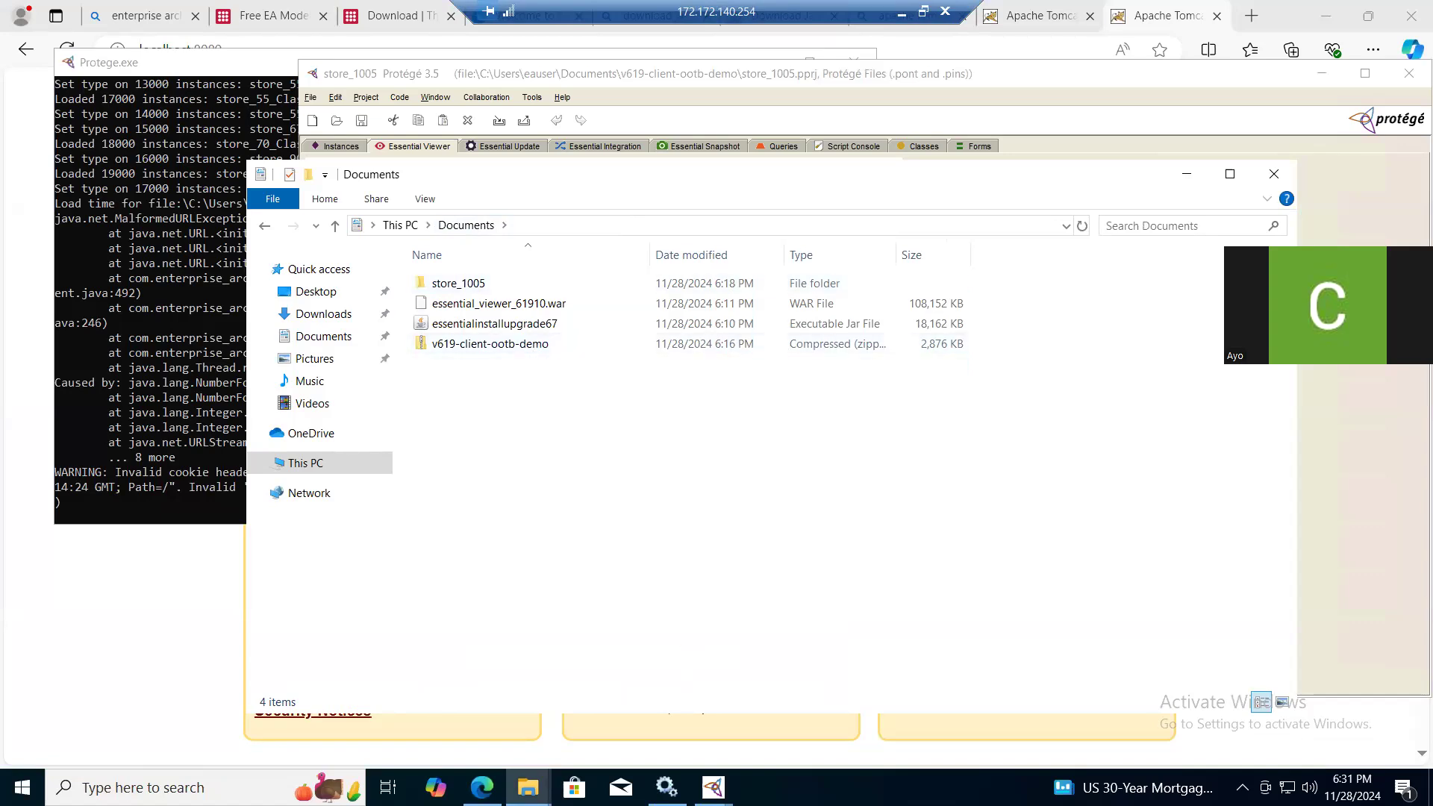
- Close Protégé, relaunch it and dismiss the welcome dialog
{"action": "mouse_move", "coordinate": [713, 788]}
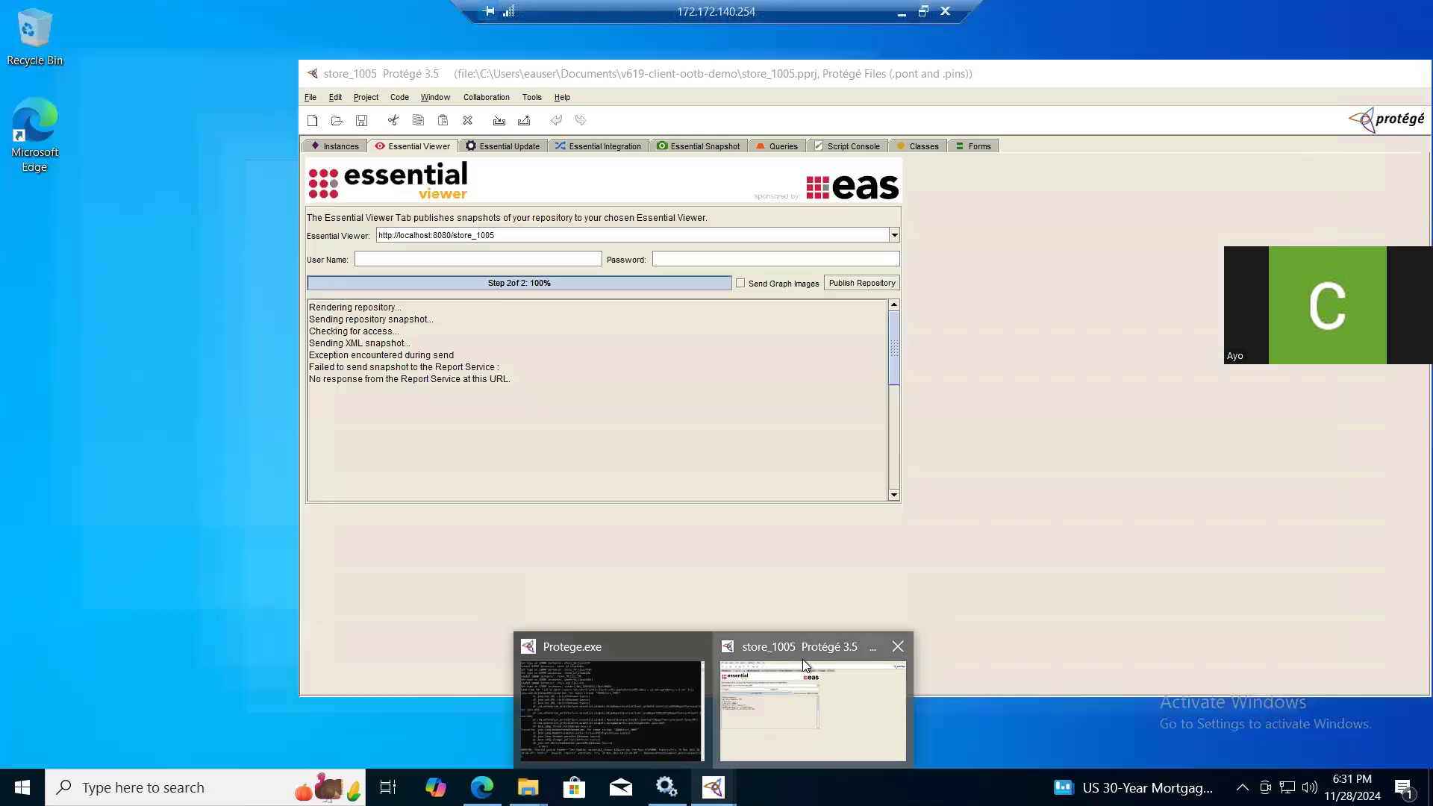
{"action": "left_click", "coordinate": [803, 660]}
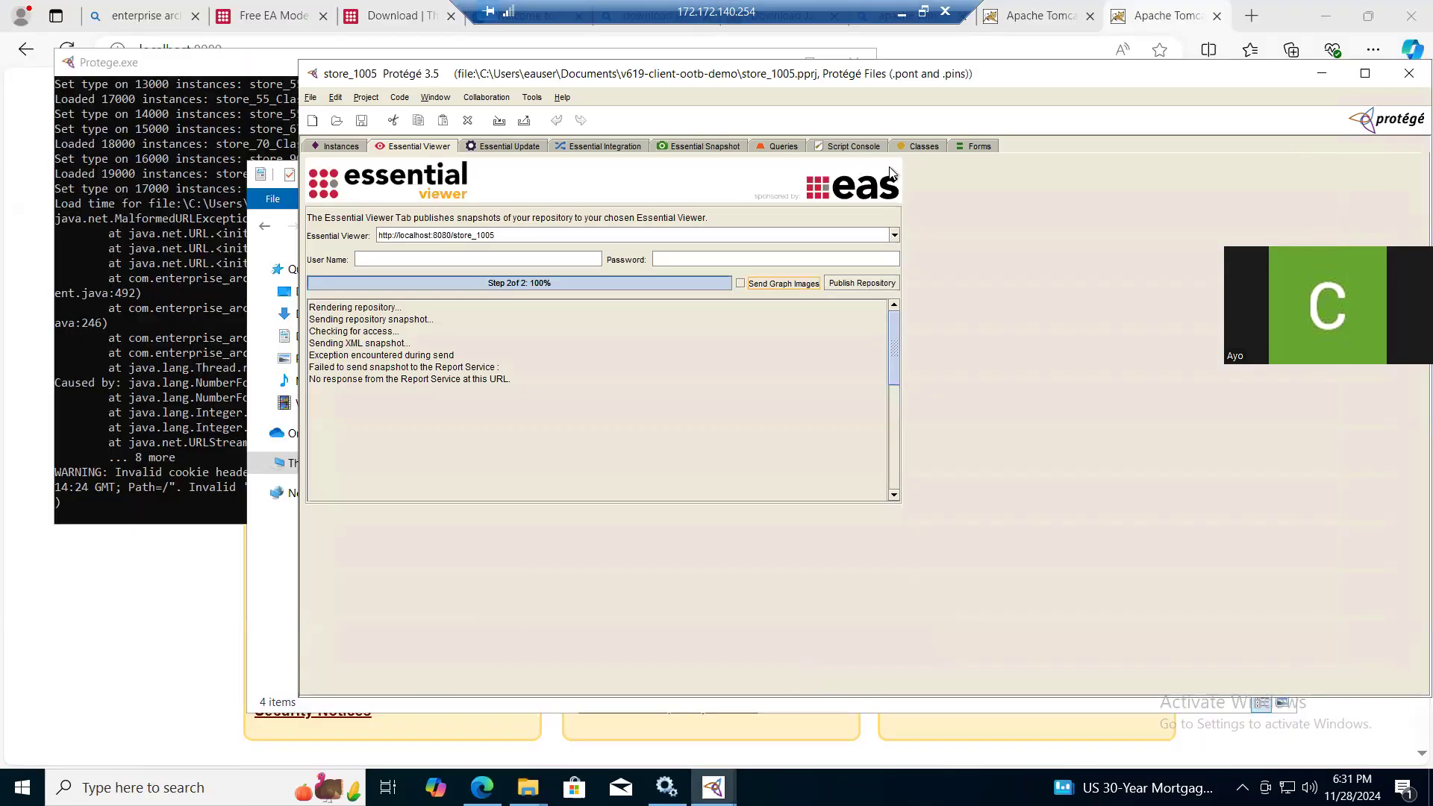
{"action": "left_click", "coordinate": [1407, 76]}
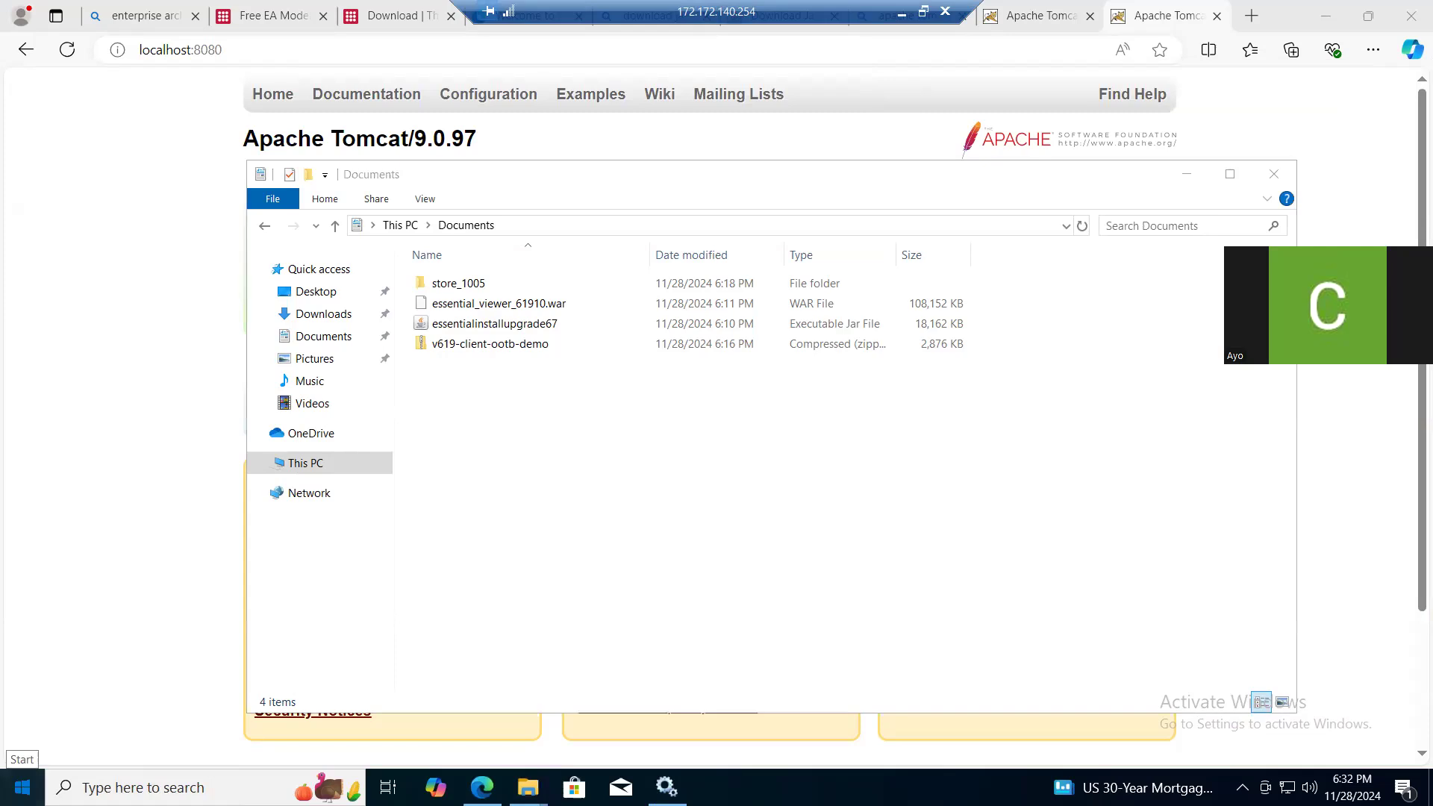
{"action": "key", "text": "super"}
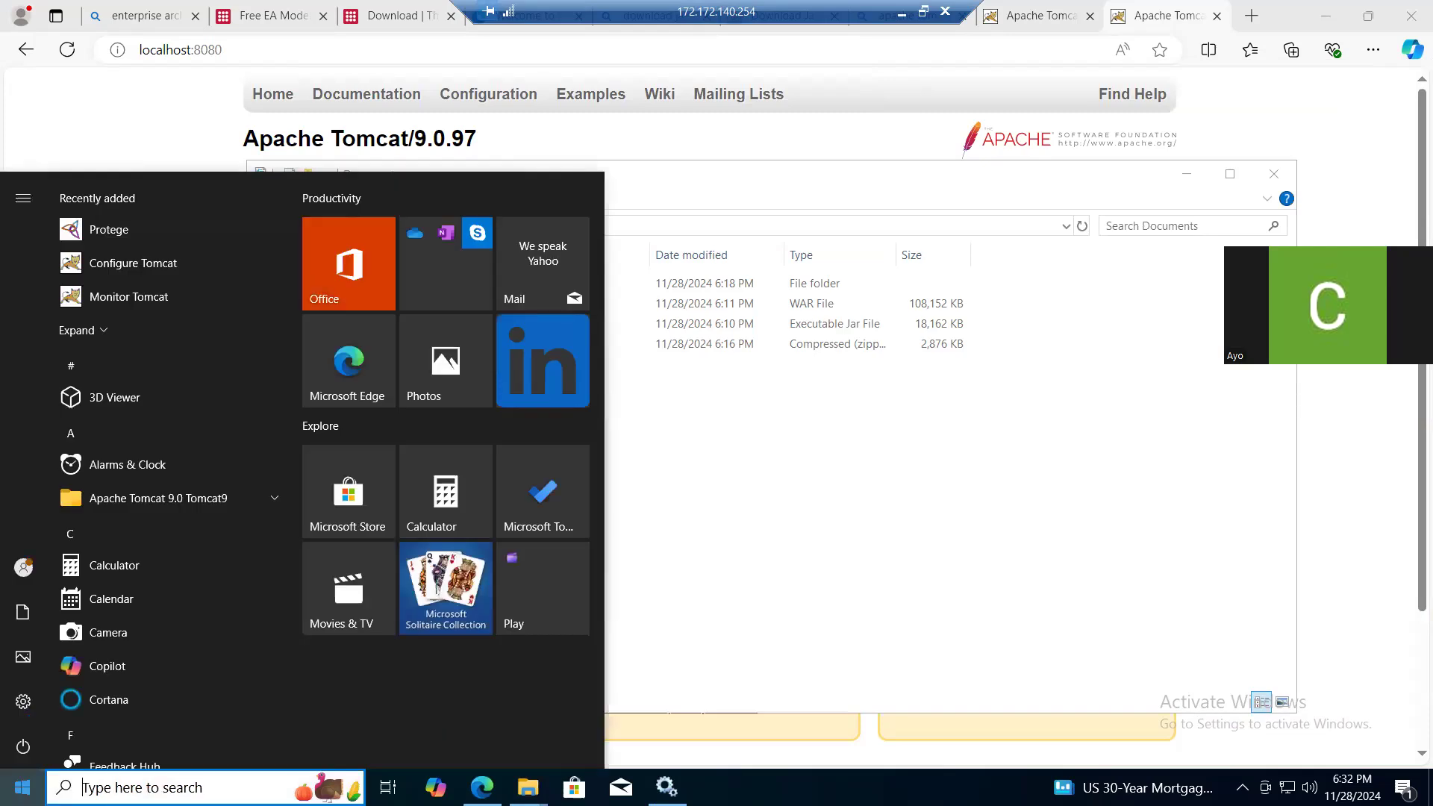
{"action": "left_click", "coordinate": [190, 229]}
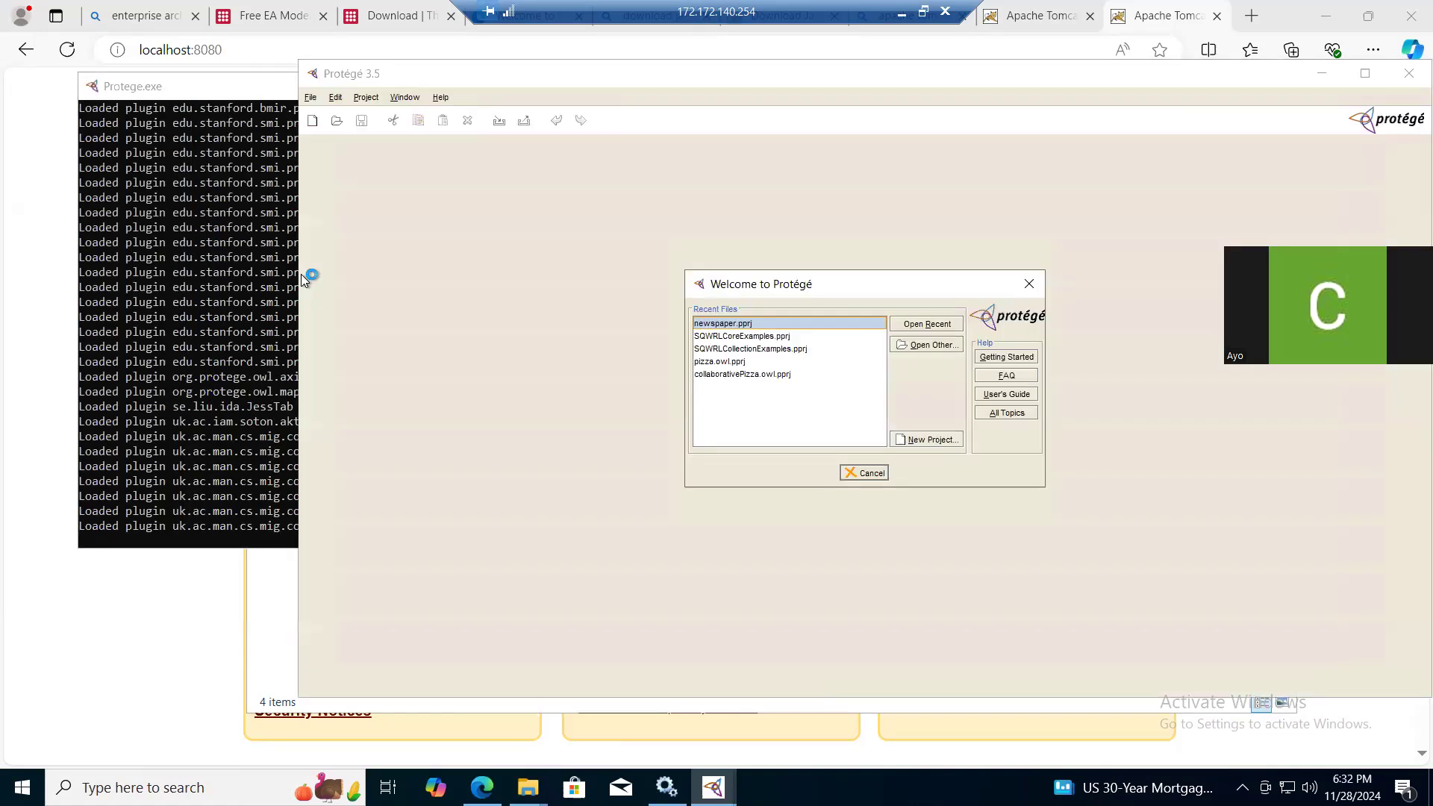
{"action": "left_click", "coordinate": [309, 98]}
{"action": "left_click", "coordinate": [1029, 284]}
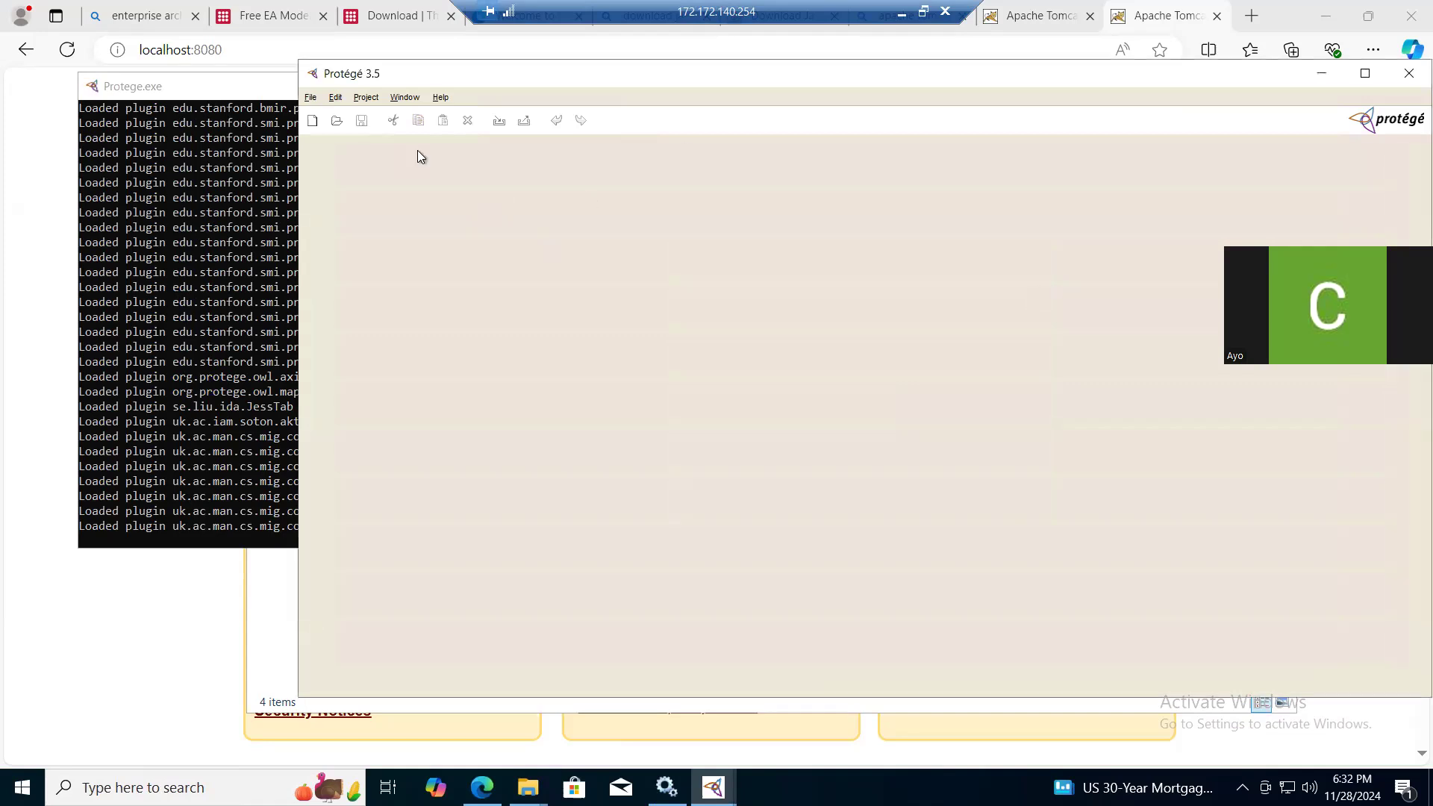
- Open the project store_1005.pprj from the store_1005 folder in Documents
{"action": "left_click", "coordinate": [311, 98]}
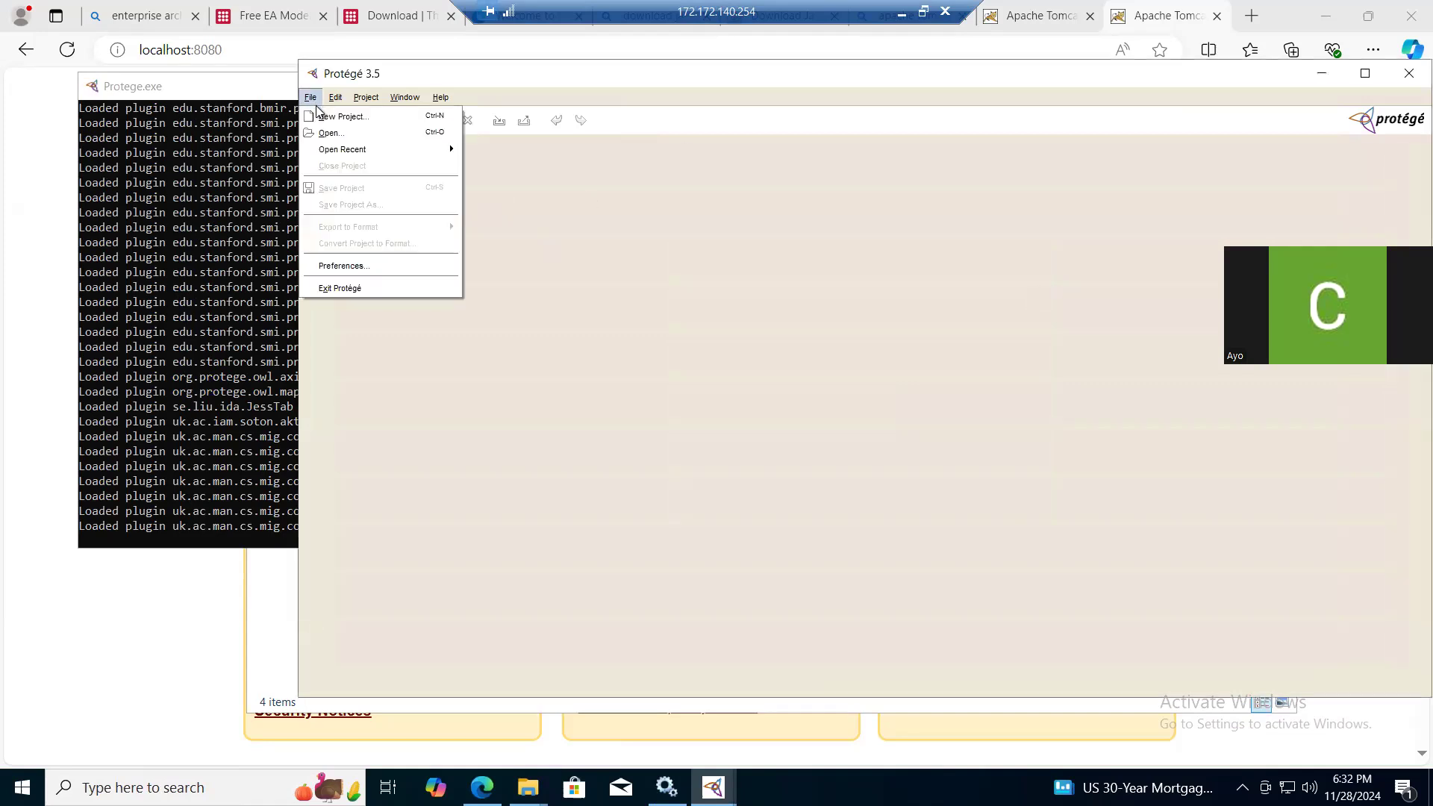
{"action": "left_click", "coordinate": [367, 133]}
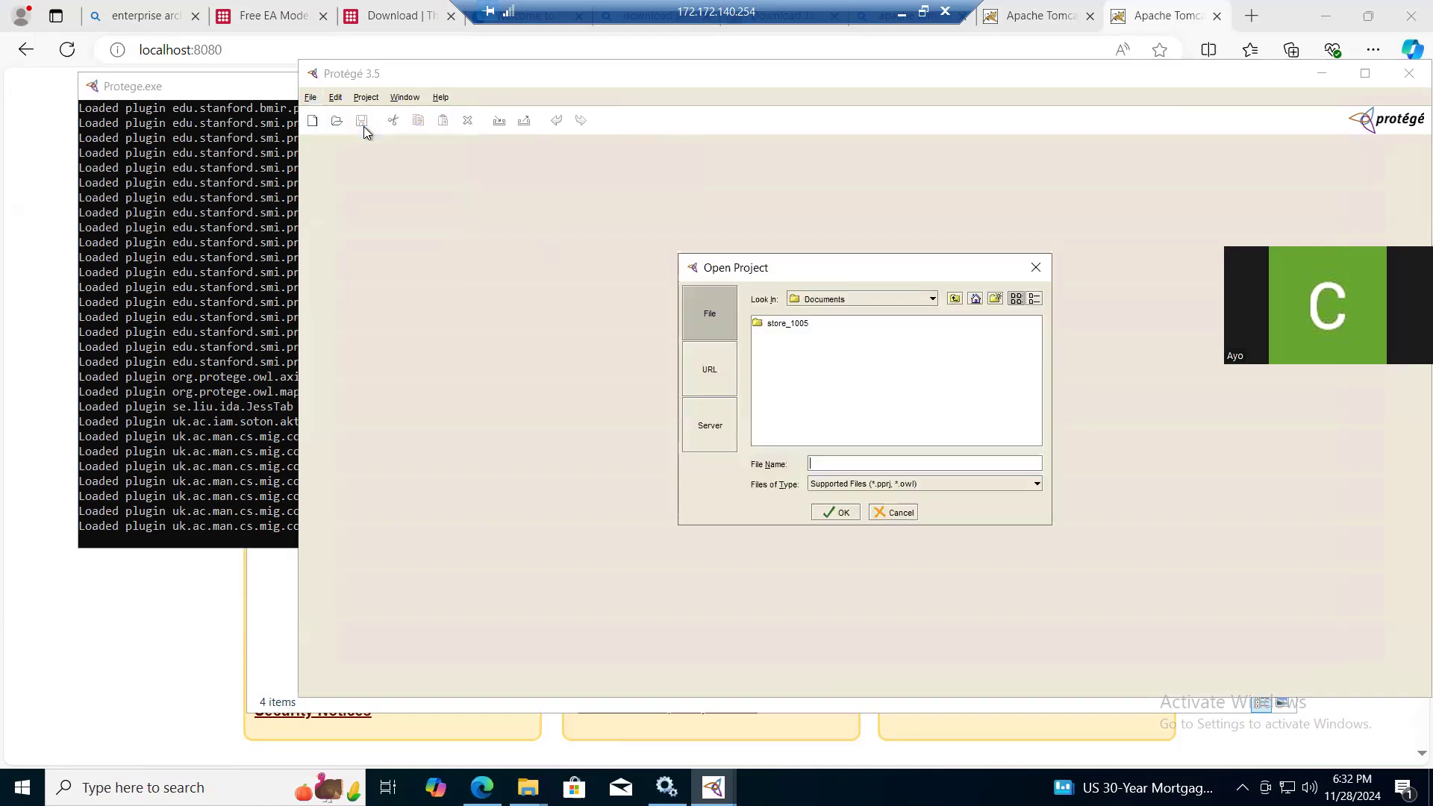
{"action": "double_click", "coordinate": [803, 324]}
{"action": "left_click", "coordinate": [790, 328]}
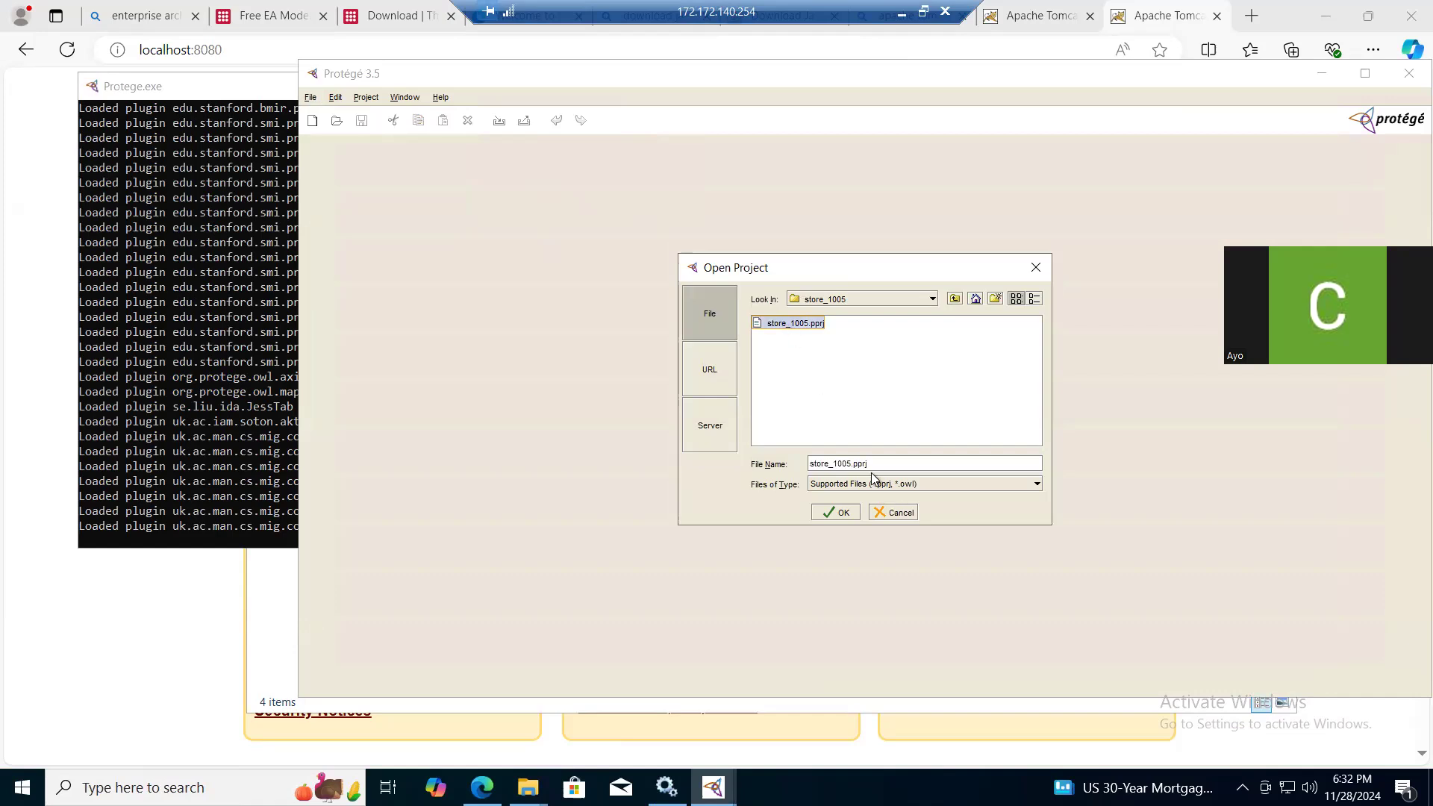
{"action": "left_click", "coordinate": [841, 513]}
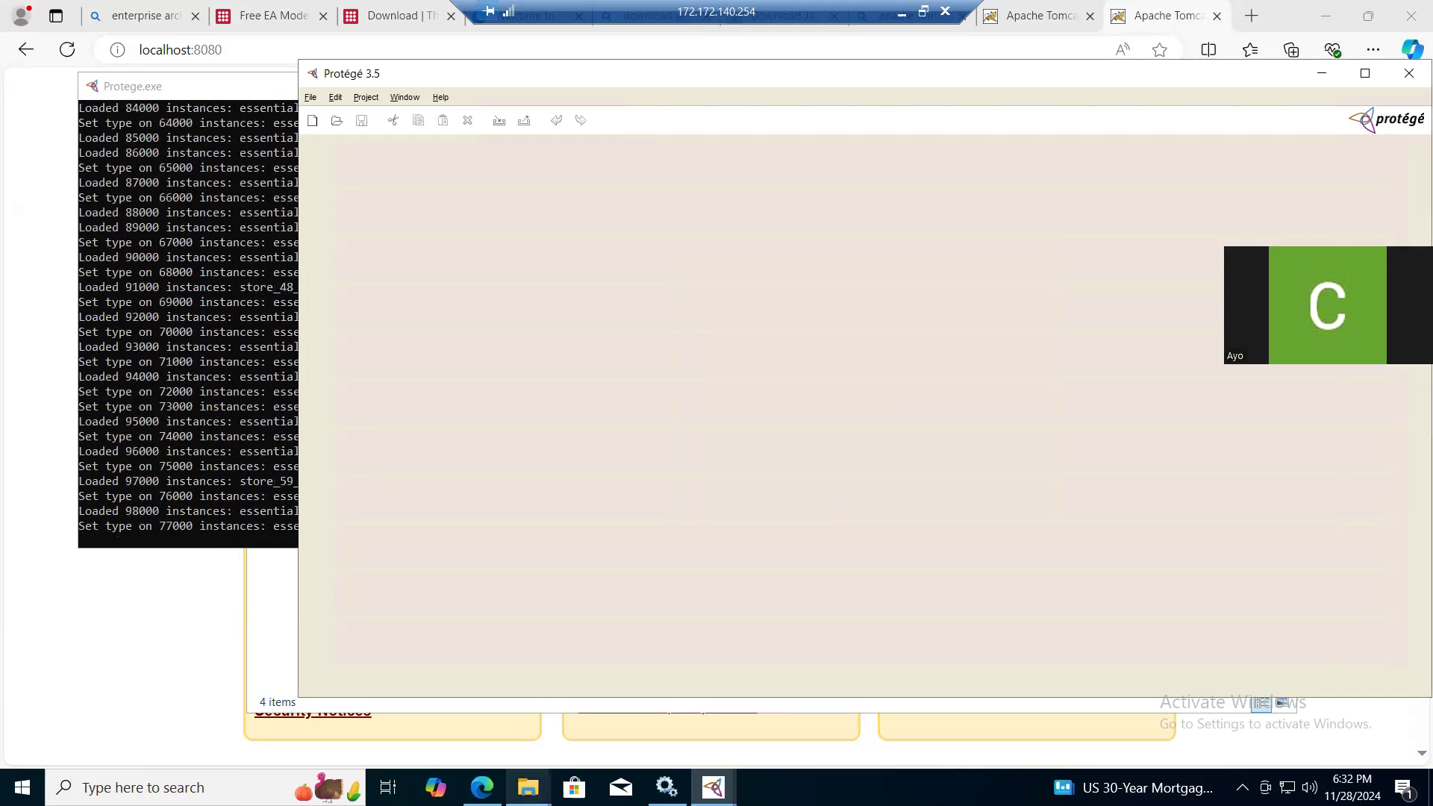
- Switch to File Explorer and check the contents of the store_1005 folder in Documents
{"action": "mouse_move", "coordinate": [528, 787]}
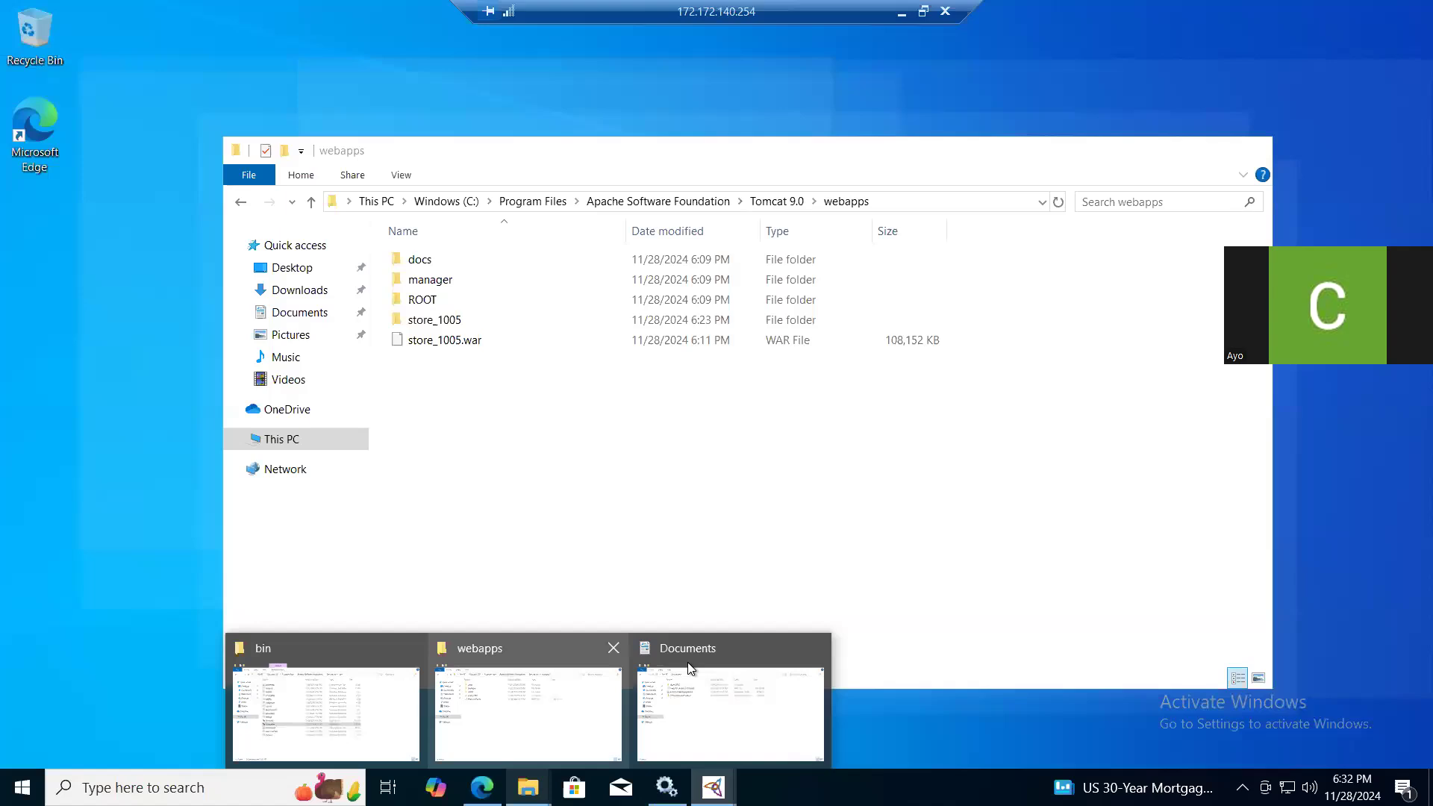
{"action": "left_click", "coordinate": [696, 661]}
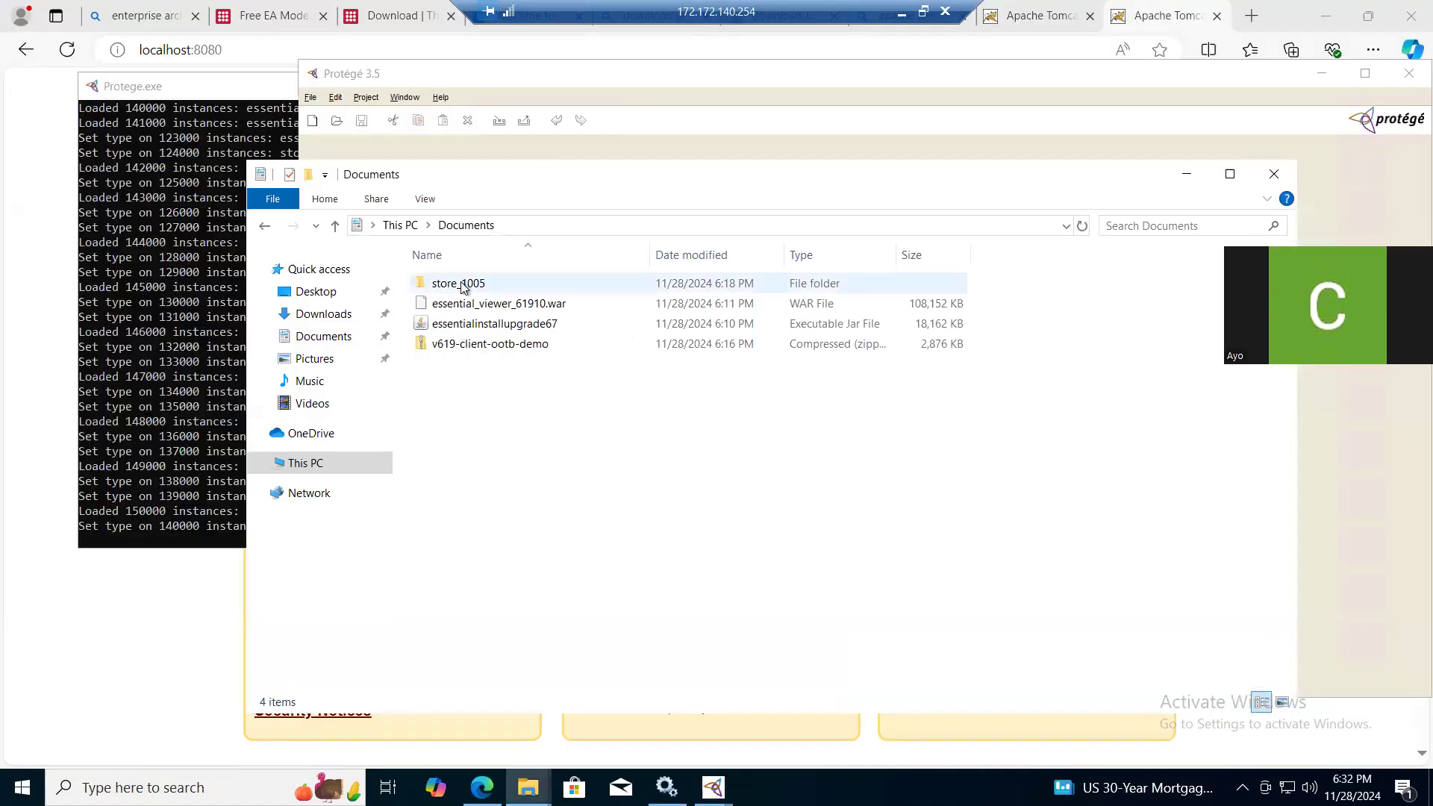
{"action": "double_click", "coordinate": [458, 283]}
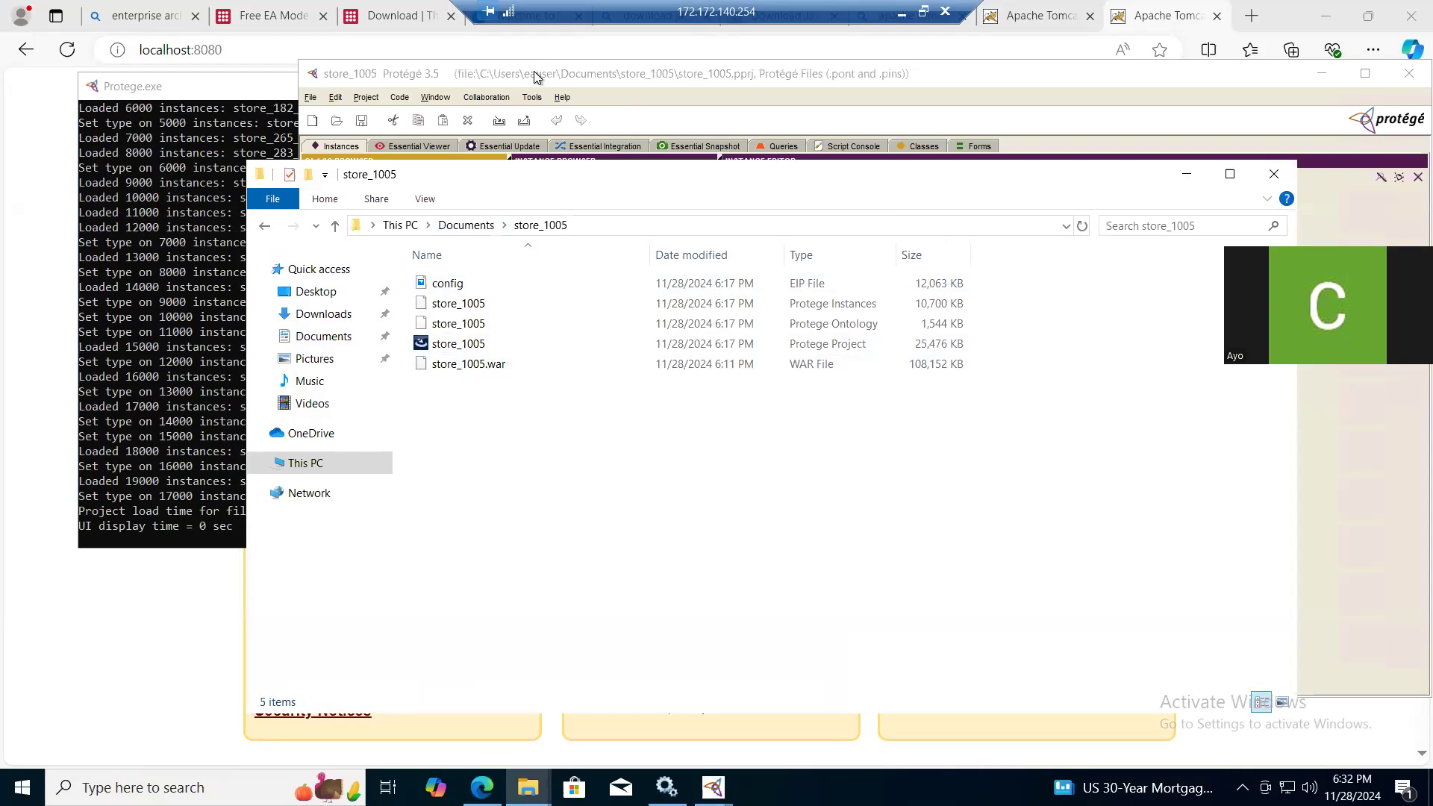
{"action": "left_click", "coordinate": [534, 77]}
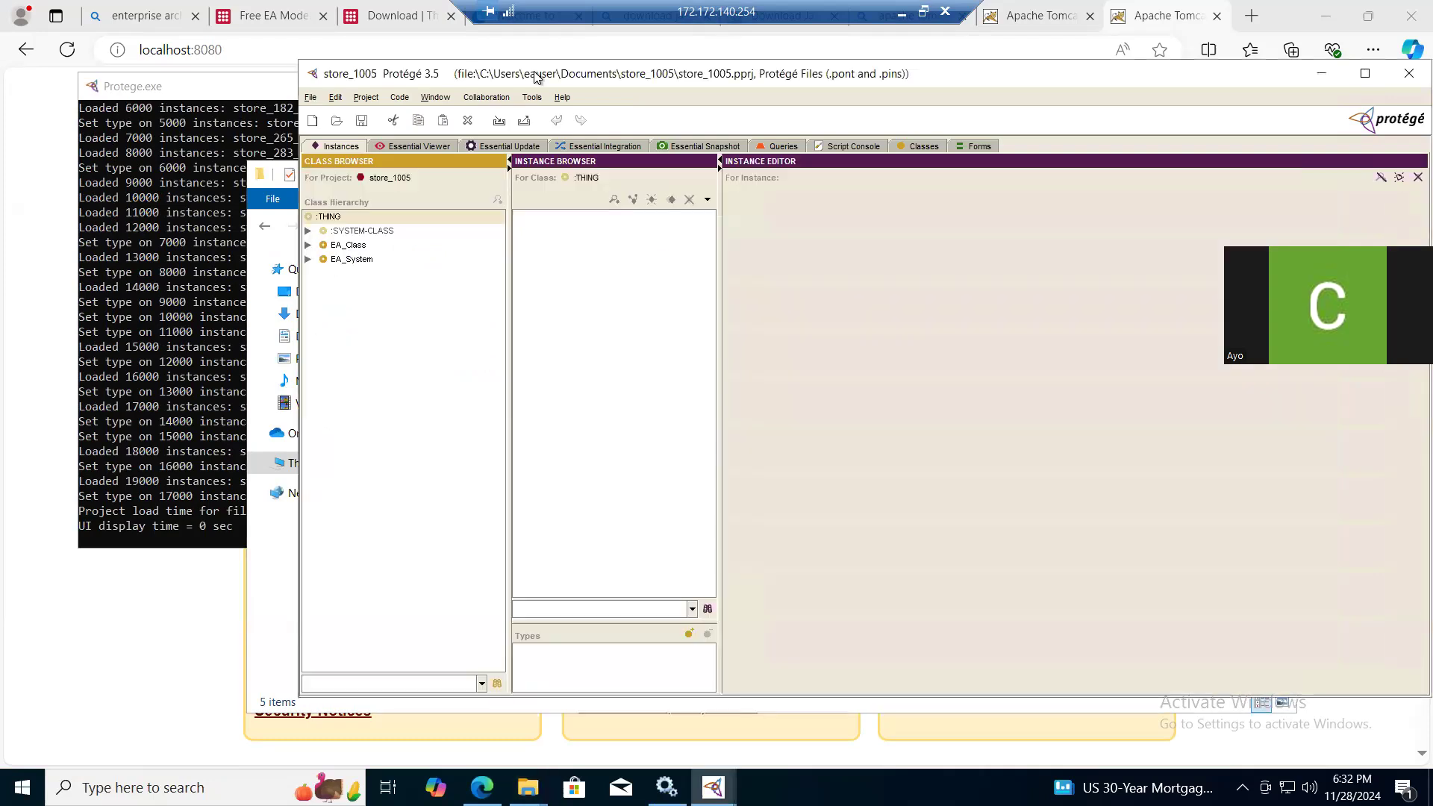
{"action": "left_click", "coordinate": [406, 146]}
{"action": "left_click", "coordinate": [523, 234]}
{"action": "key", "text": "BackSpace"}
{"action": "key", "text": "BackSpace"}
{"action": "key", "text": "BackSpace"}
{"action": "key", "text": "BackSpace"}
{"action": "key", "text": "BackSpace"}
{"action": "key", "text": "BackSpace"}
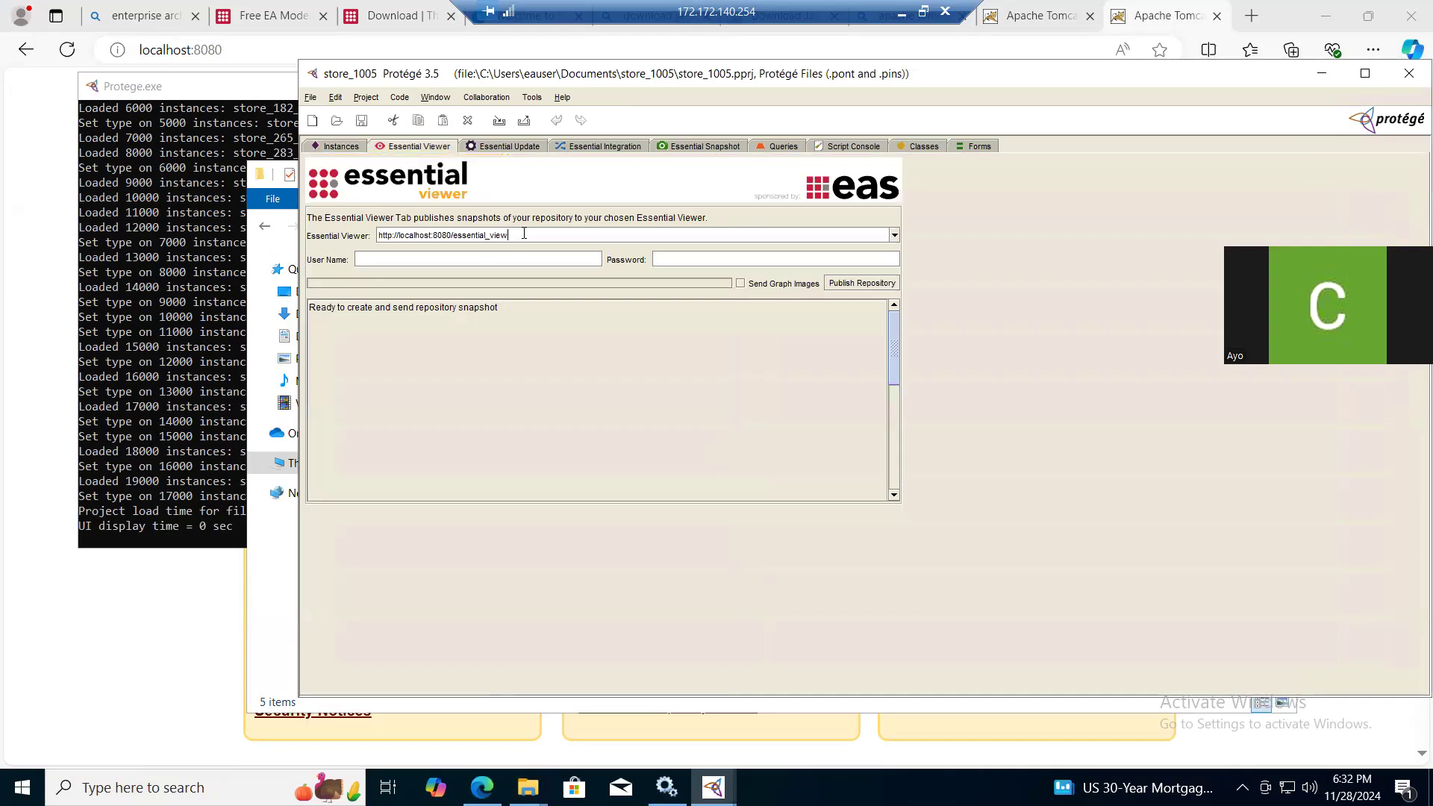
{"action": "type", "text": "1005"}
{"action": "key", "text": "BackSpace"}
{"action": "key", "text": "BackSpace"}
{"action": "key", "text": "BackSpace"}
{"action": "key", "text": "BackSpace"}
{"action": "key", "text": "BackSpace"}
{"action": "key", "text": "BackSpace"}
{"action": "key", "text": "BackSpace"}
{"action": "key", "text": "BackSpace"}
{"action": "key", "text": "BackSpace"}
{"action": "type", "text": "store"}
{"action": "left_click", "coordinate": [859, 284]}
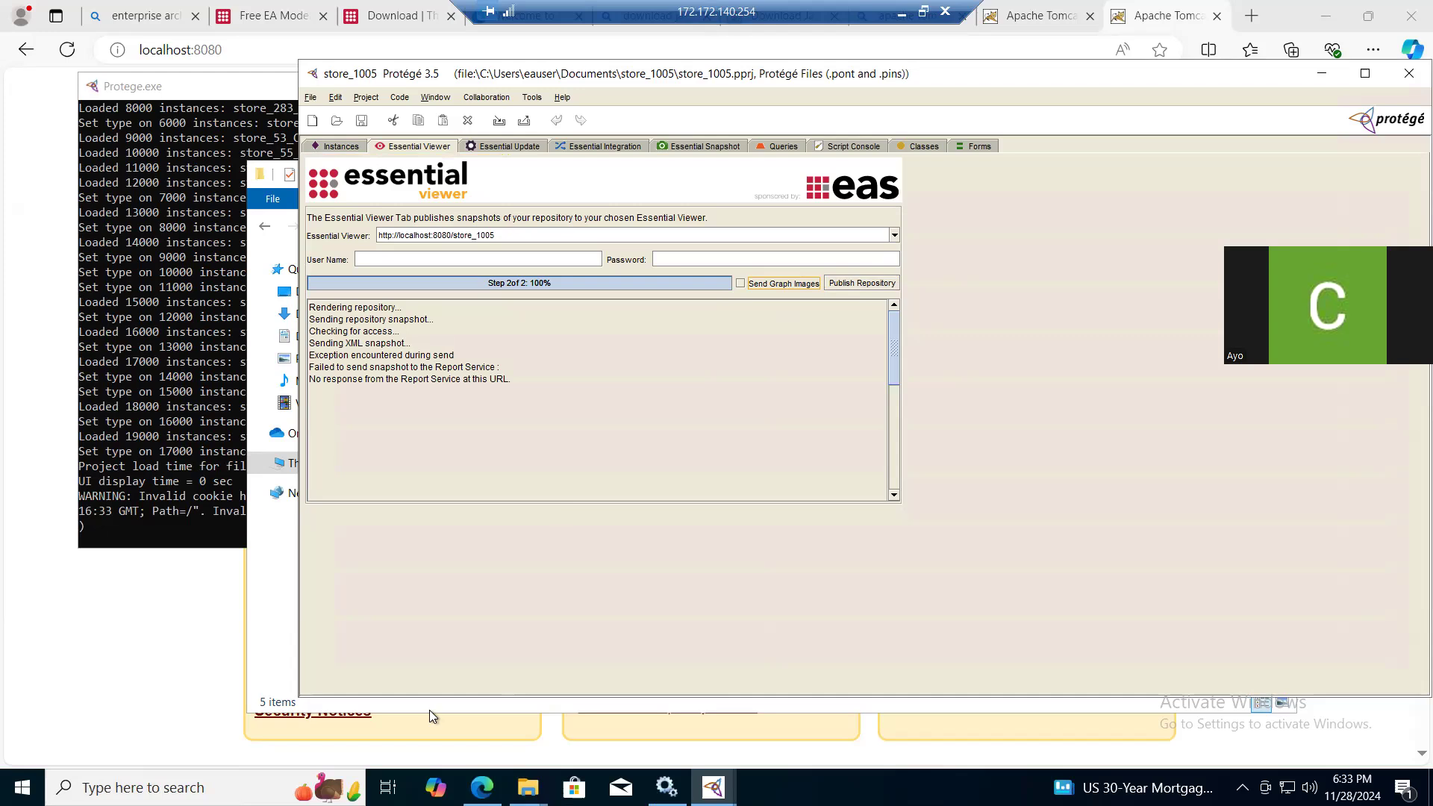
- Switch to File Explorer and inspect the store_1005 folder inside the Tomcat 9.0 webapps folder
{"action": "mouse_move", "coordinate": [482, 787]}
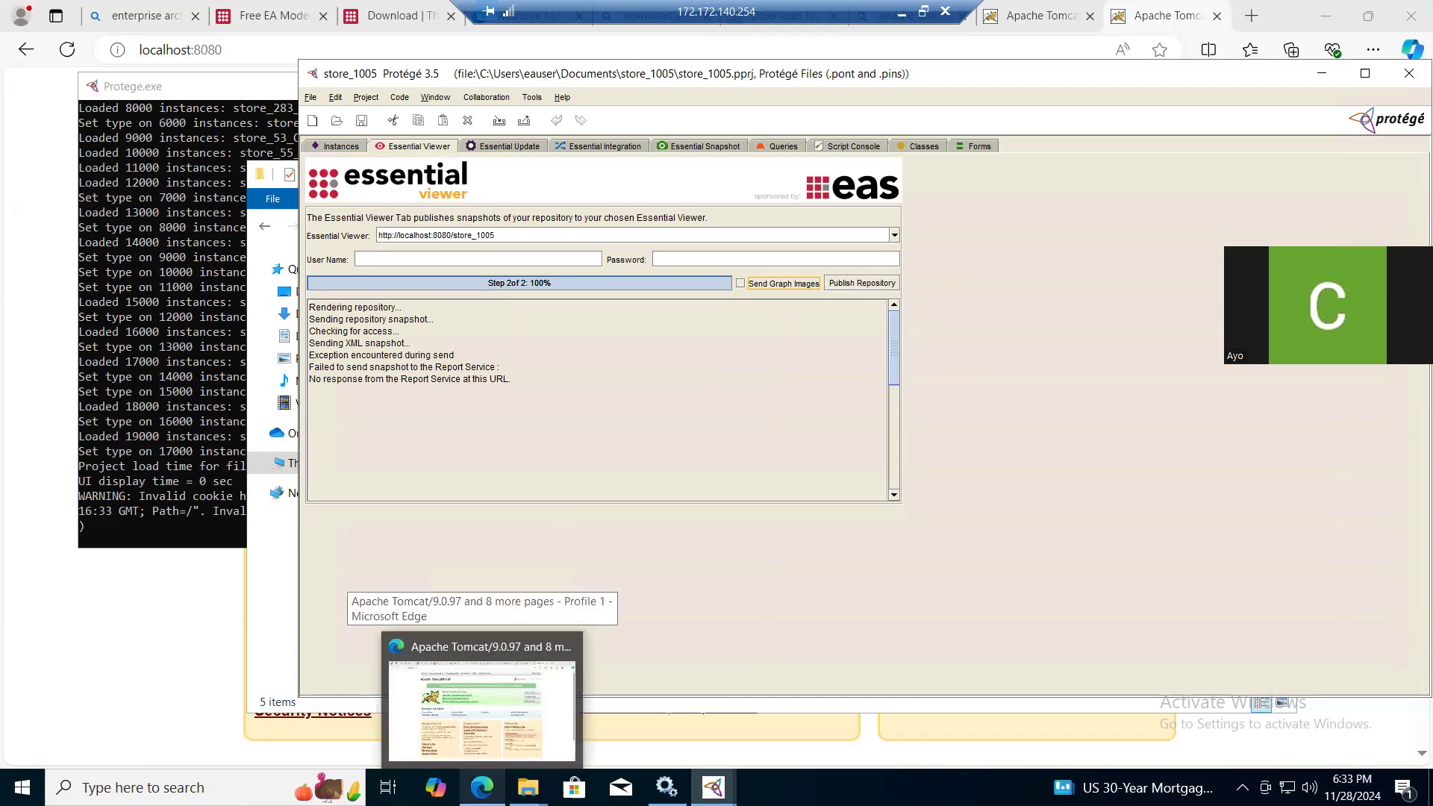
{"action": "mouse_move", "coordinate": [527, 787]}
{"action": "left_click", "coordinate": [552, 663]}
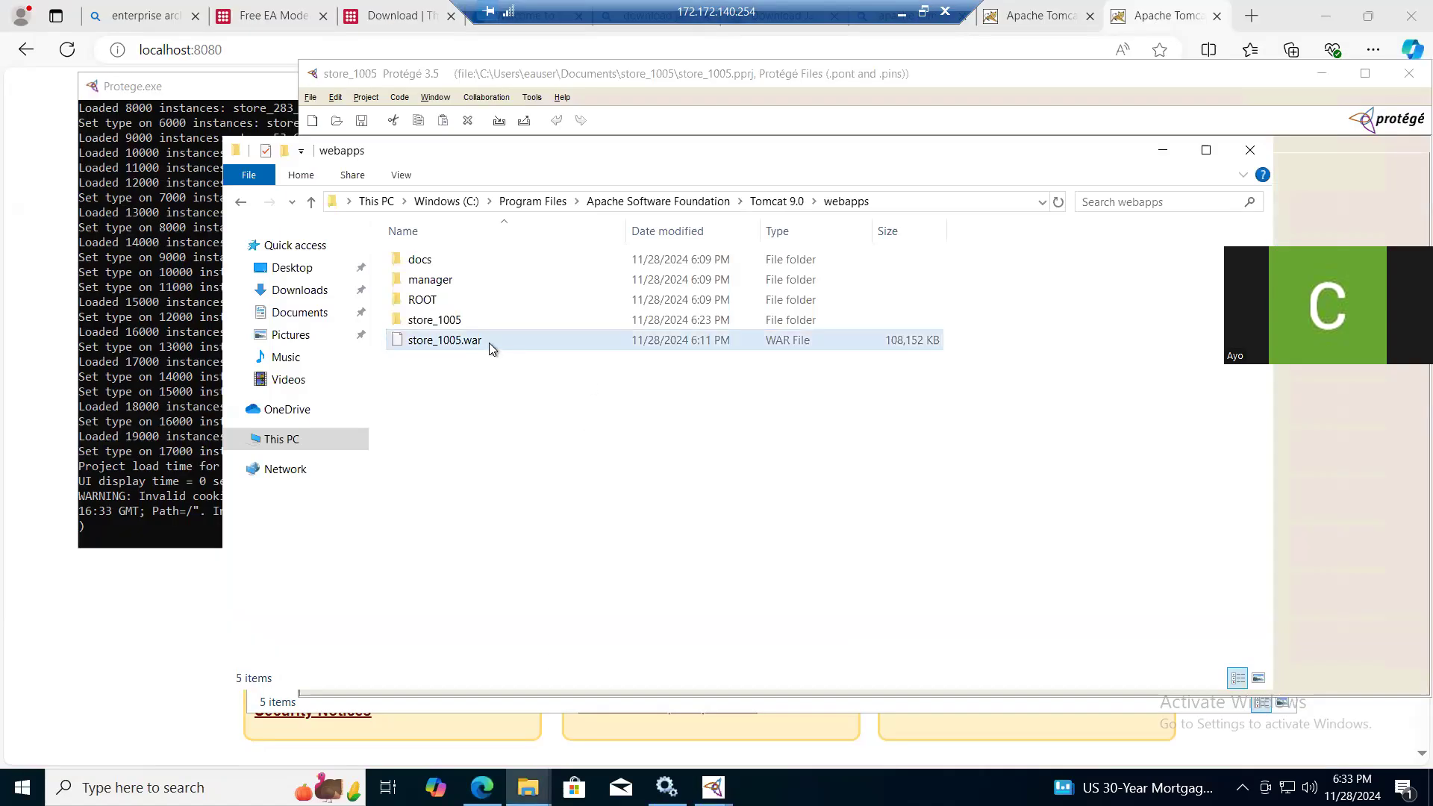
{"action": "left_click", "coordinate": [464, 320]}
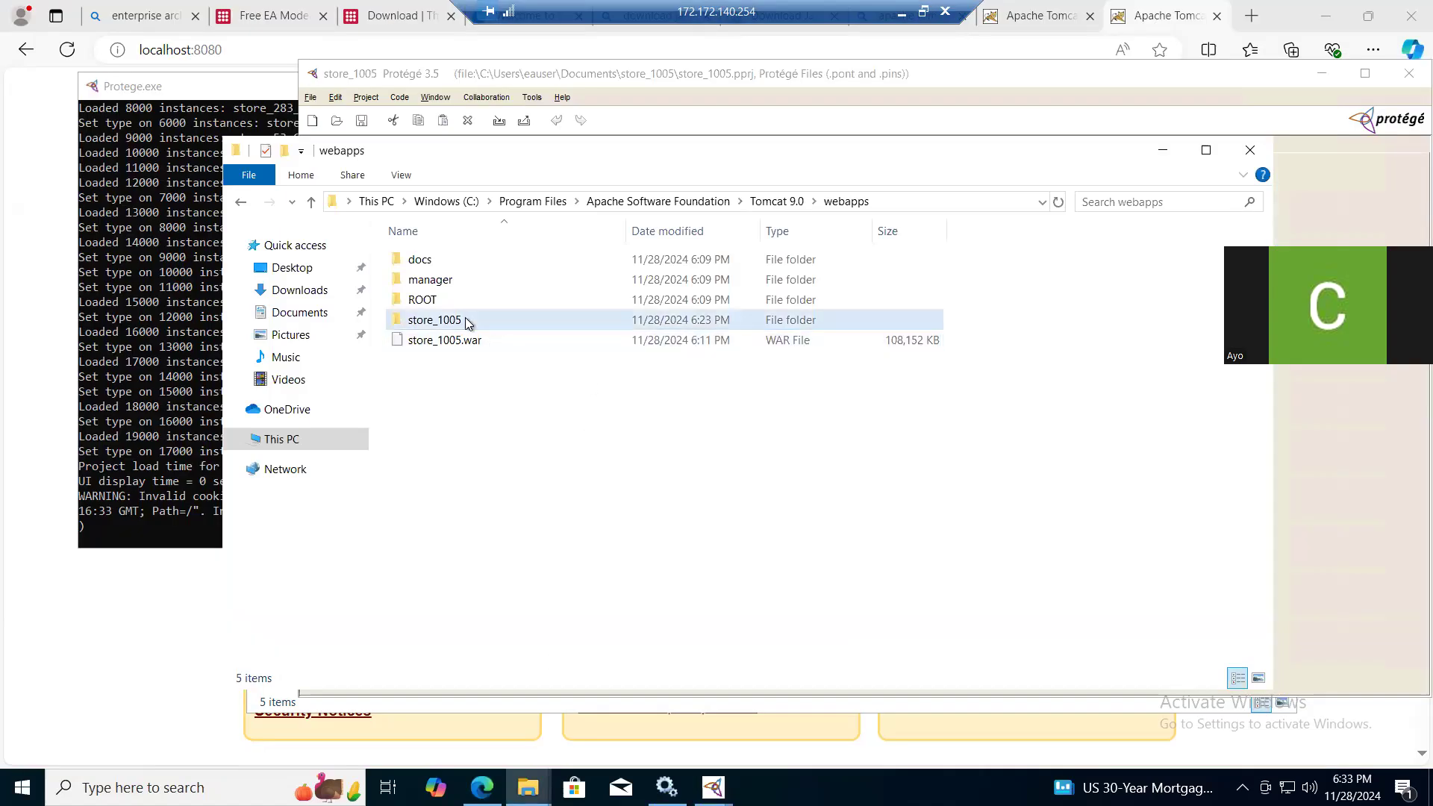
{"action": "right_click", "coordinate": [465, 322]}
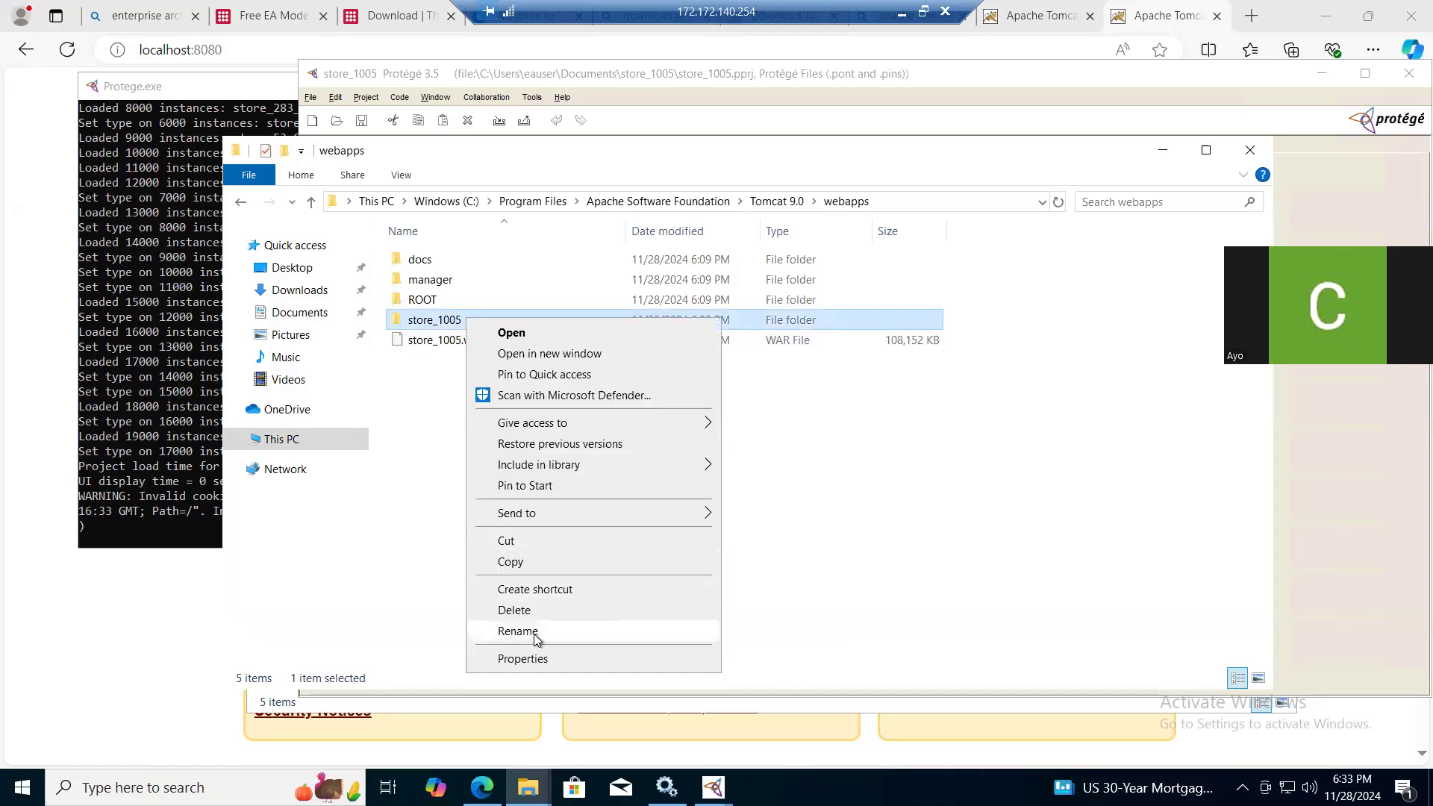
{"action": "left_click", "coordinate": [437, 329]}
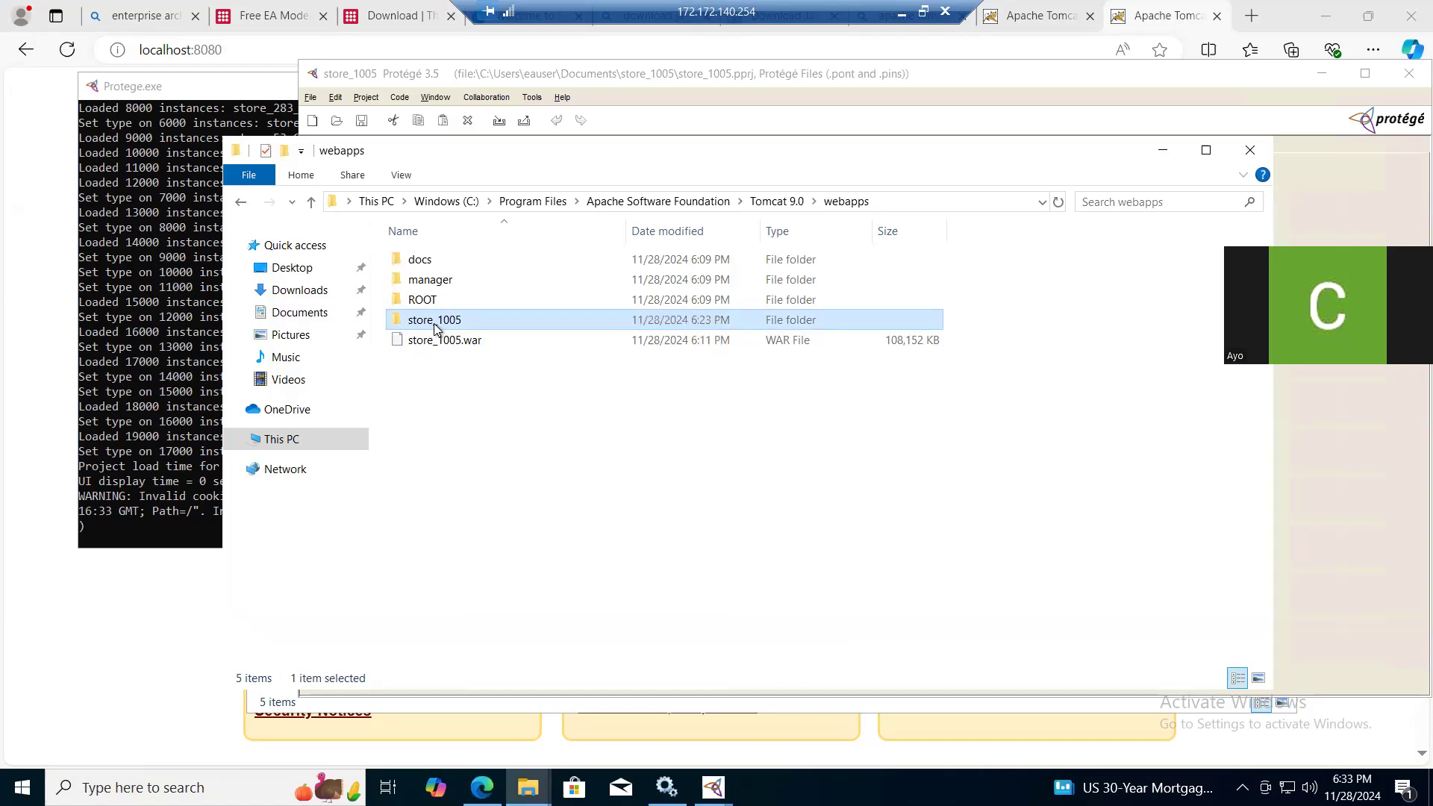
{"action": "double_click", "coordinate": [437, 329]}
{"action": "key", "text": "alt+Left"}
- Switch to the Services console and refresh the Apache Tomcat 9.0 Tomcat9 service
{"action": "left_click", "coordinate": [667, 787]}
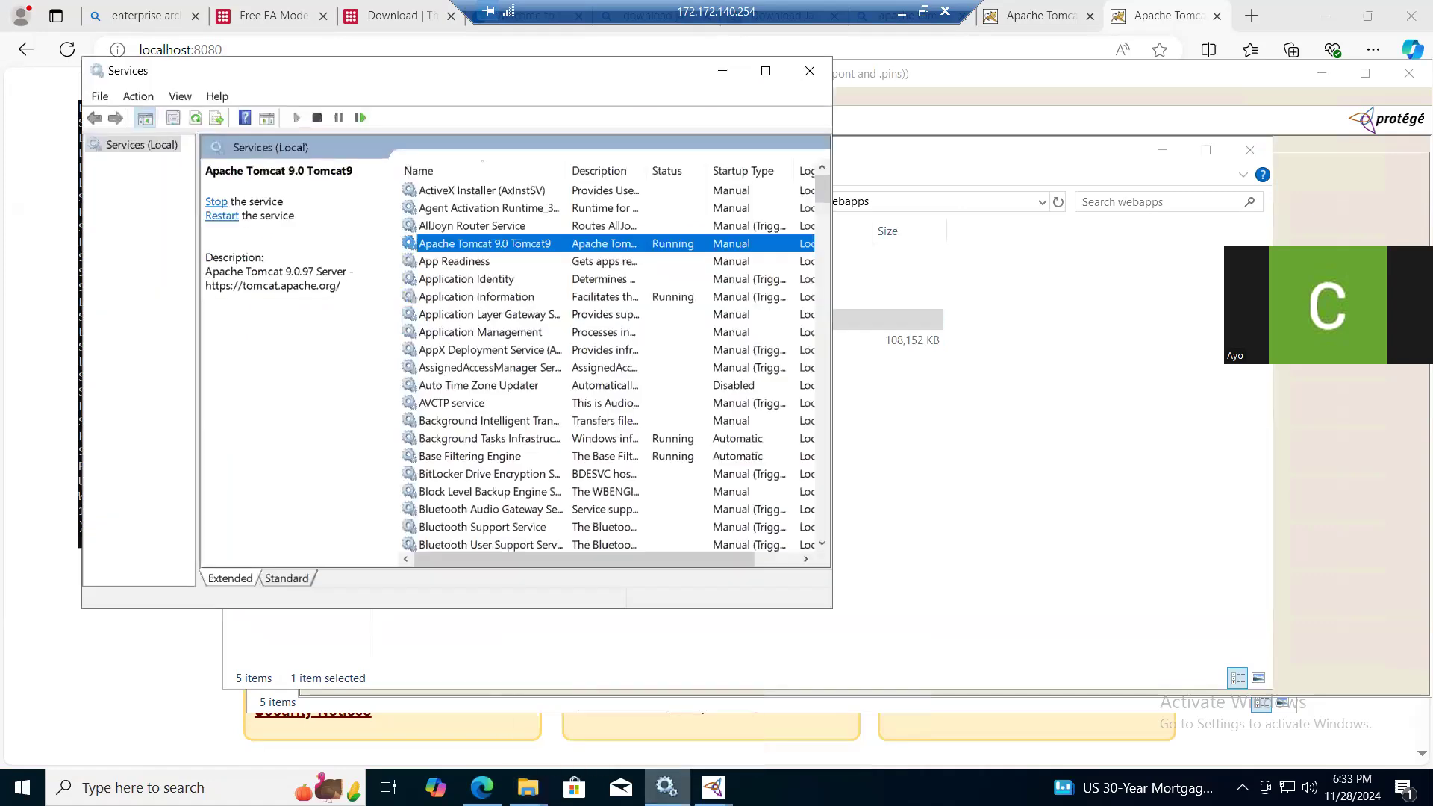
{"action": "right_click", "coordinate": [500, 246]}
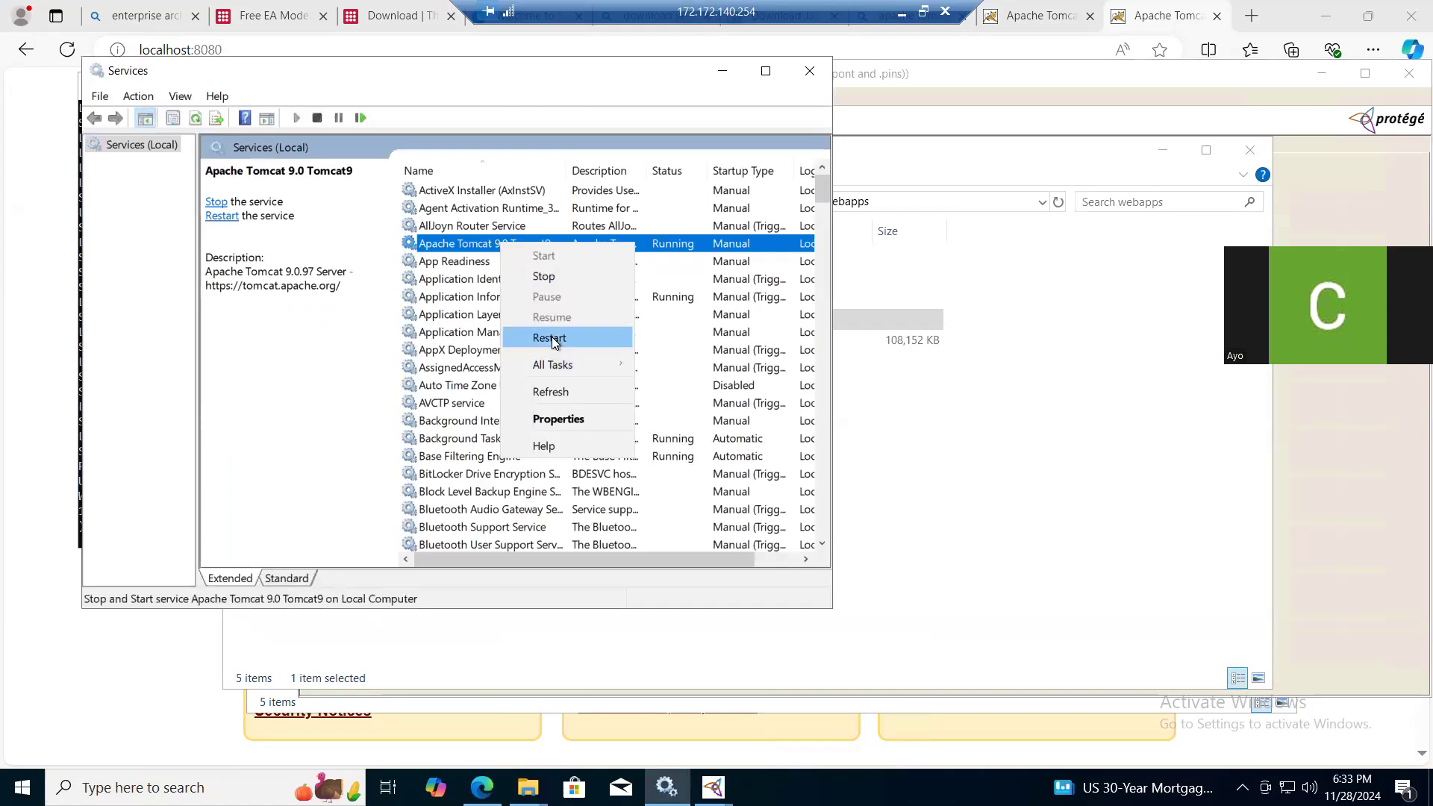
{"action": "left_click", "coordinate": [552, 392]}
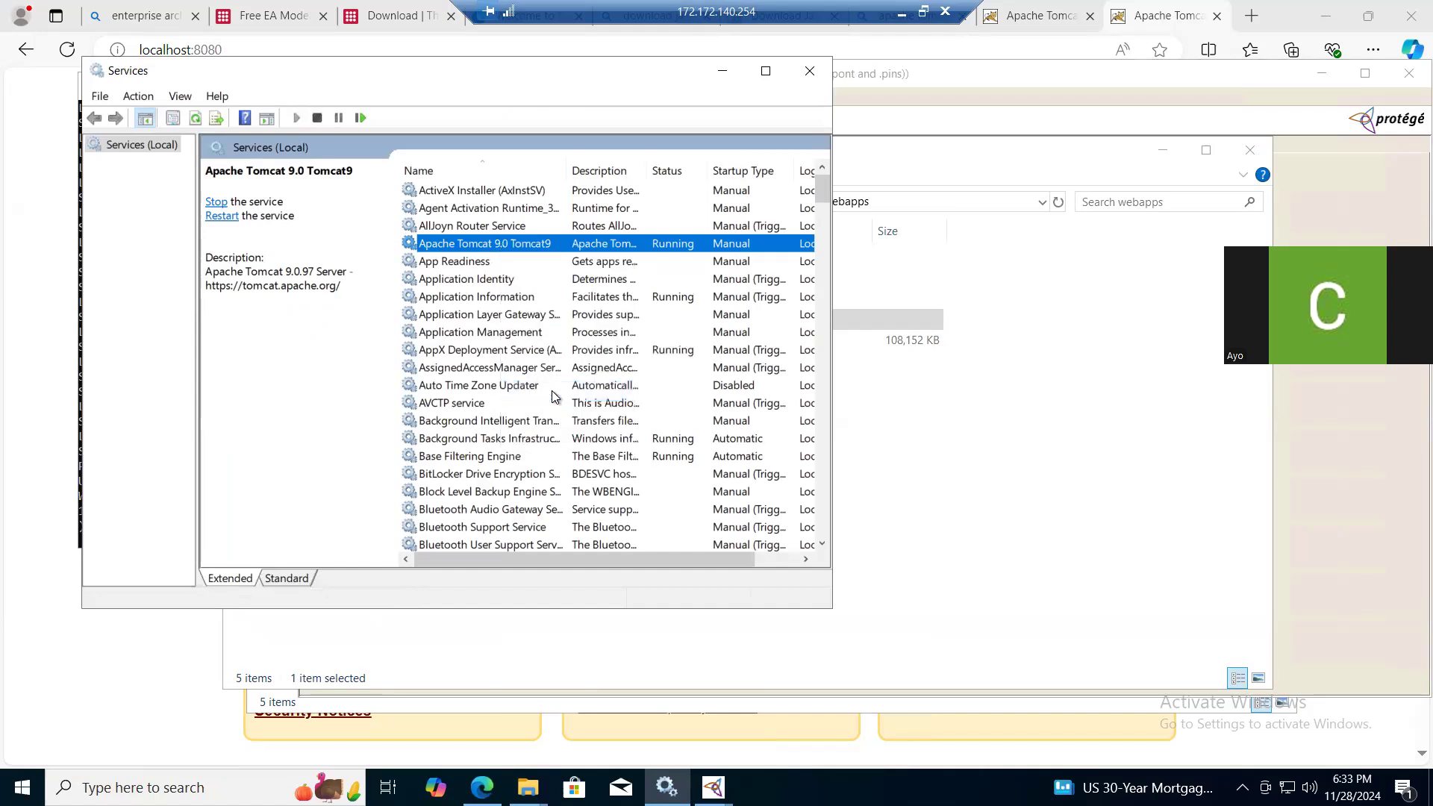
- Switch to Protégé and try publishing the repository to the Essential Viewer again
{"action": "left_click", "coordinate": [712, 788]}
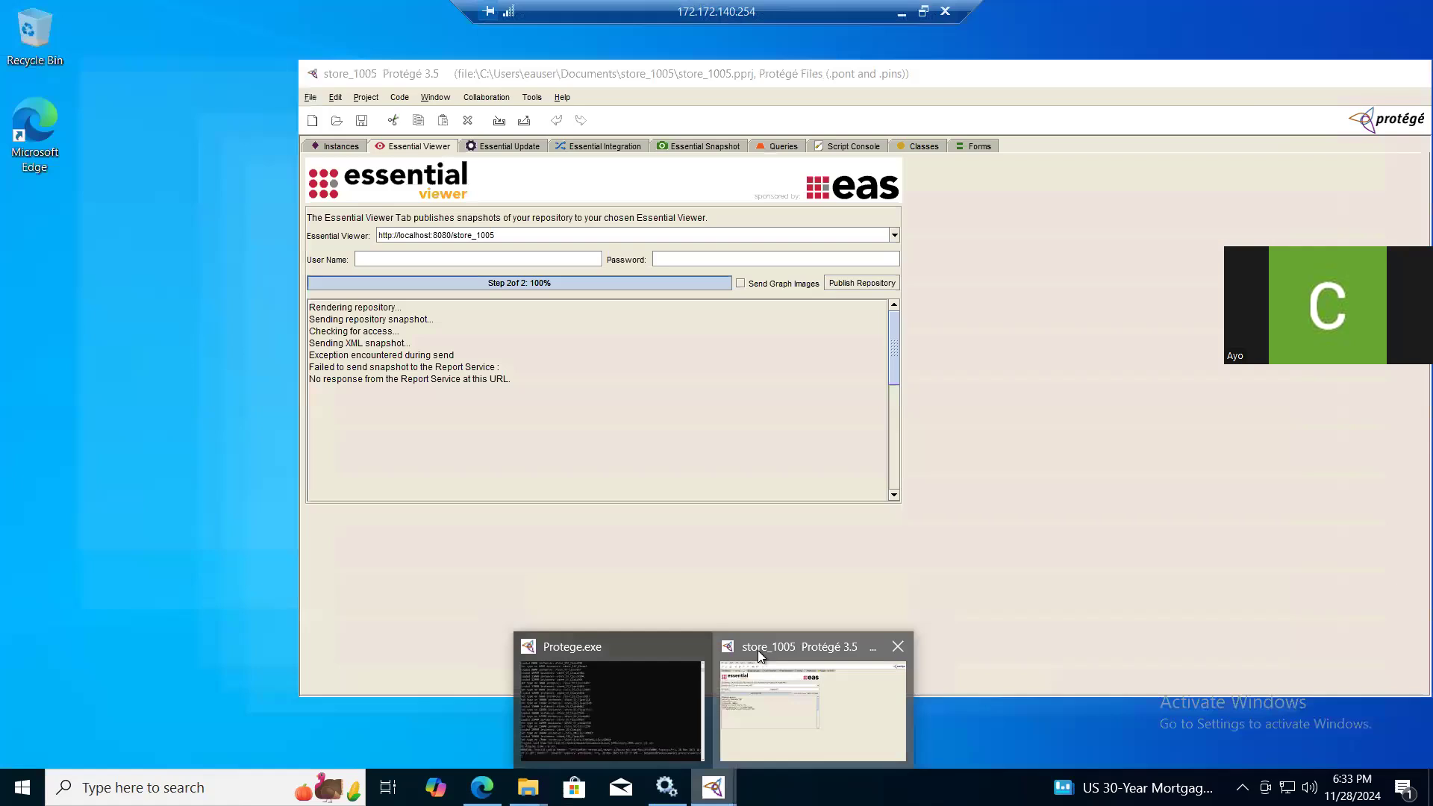
{"action": "left_click", "coordinate": [813, 701]}
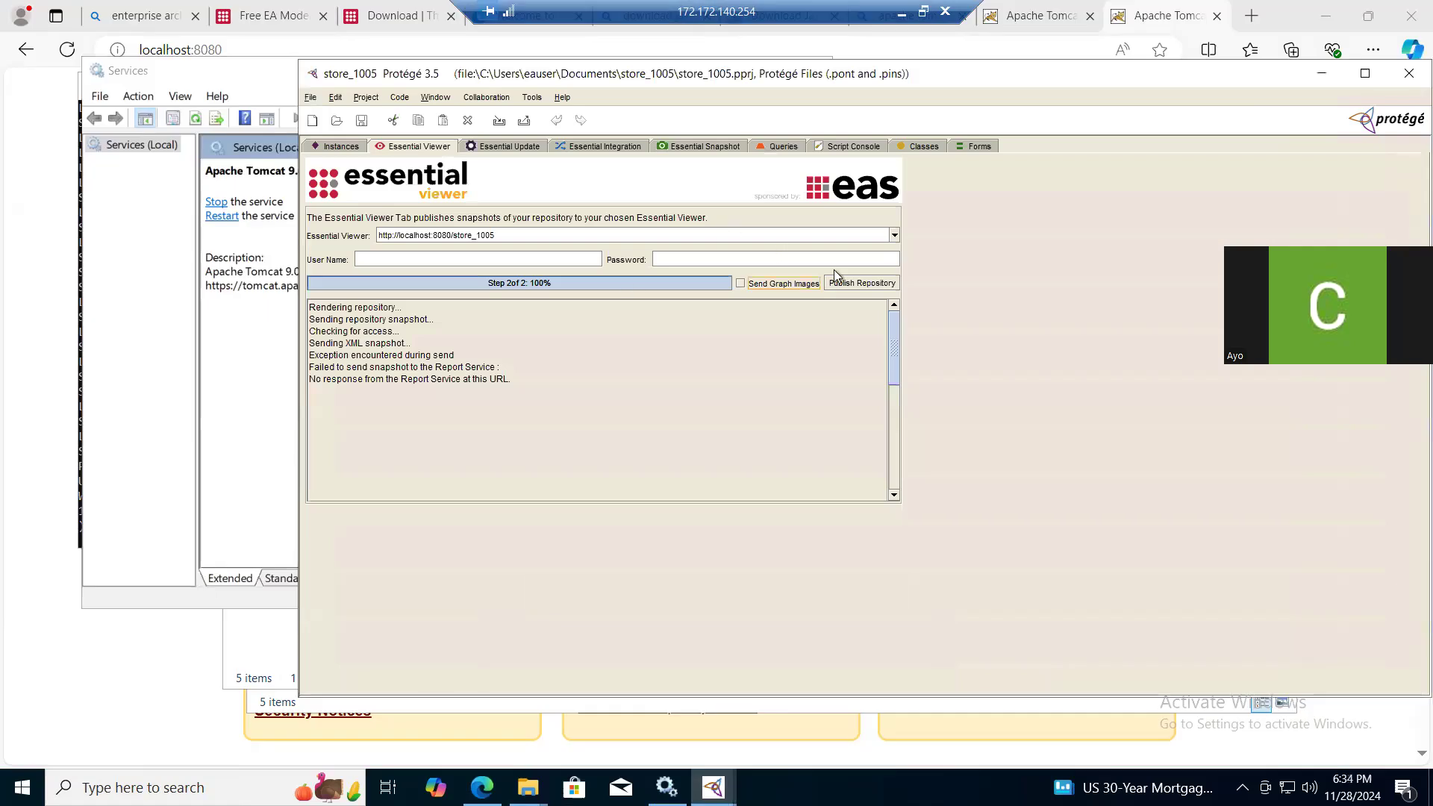
{"action": "left_click", "coordinate": [848, 286]}
- Switch to the Services console and restart the Apache Tomcat 9.0 Tomcat9 service
{"action": "left_click", "coordinate": [261, 424]}
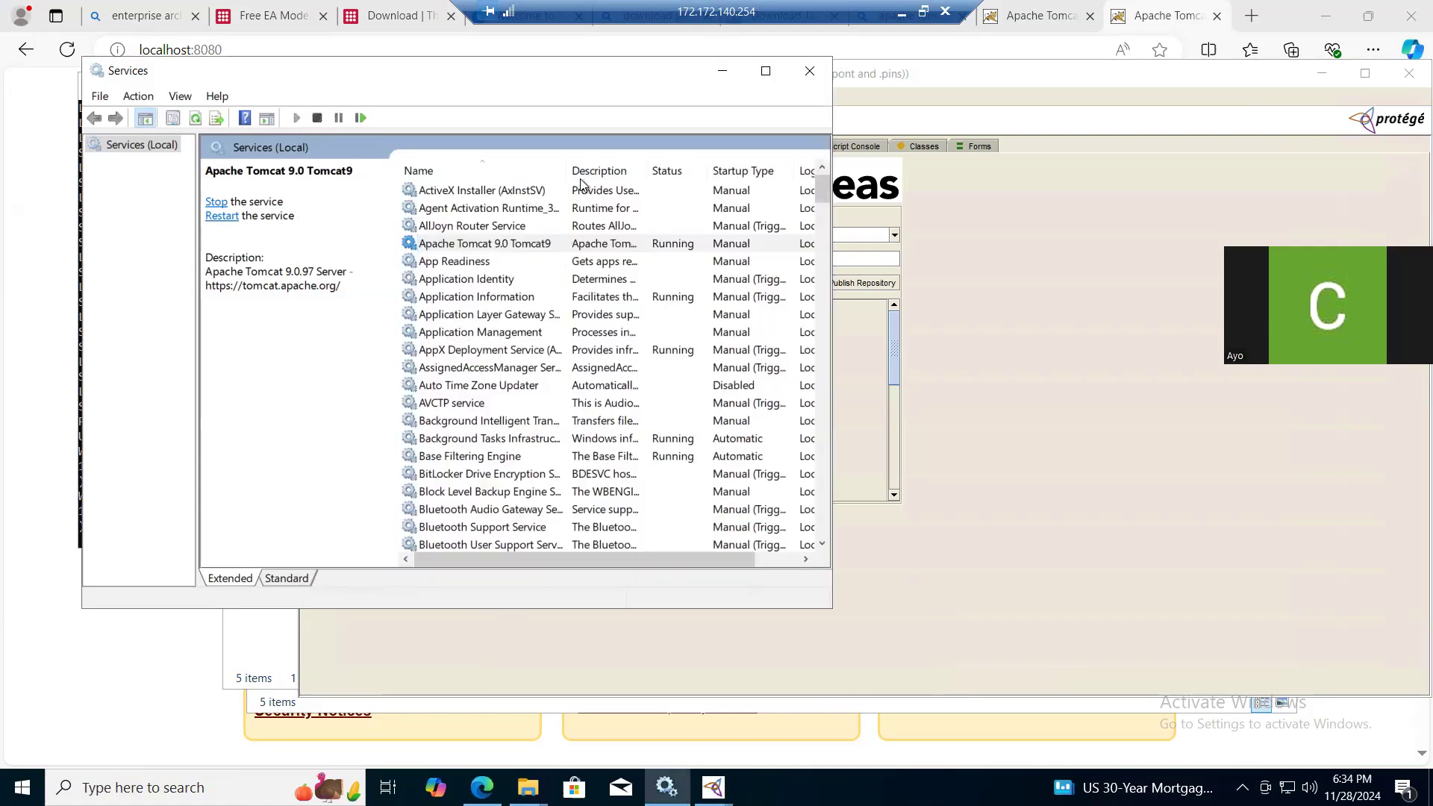
{"action": "right_click", "coordinate": [498, 247]}
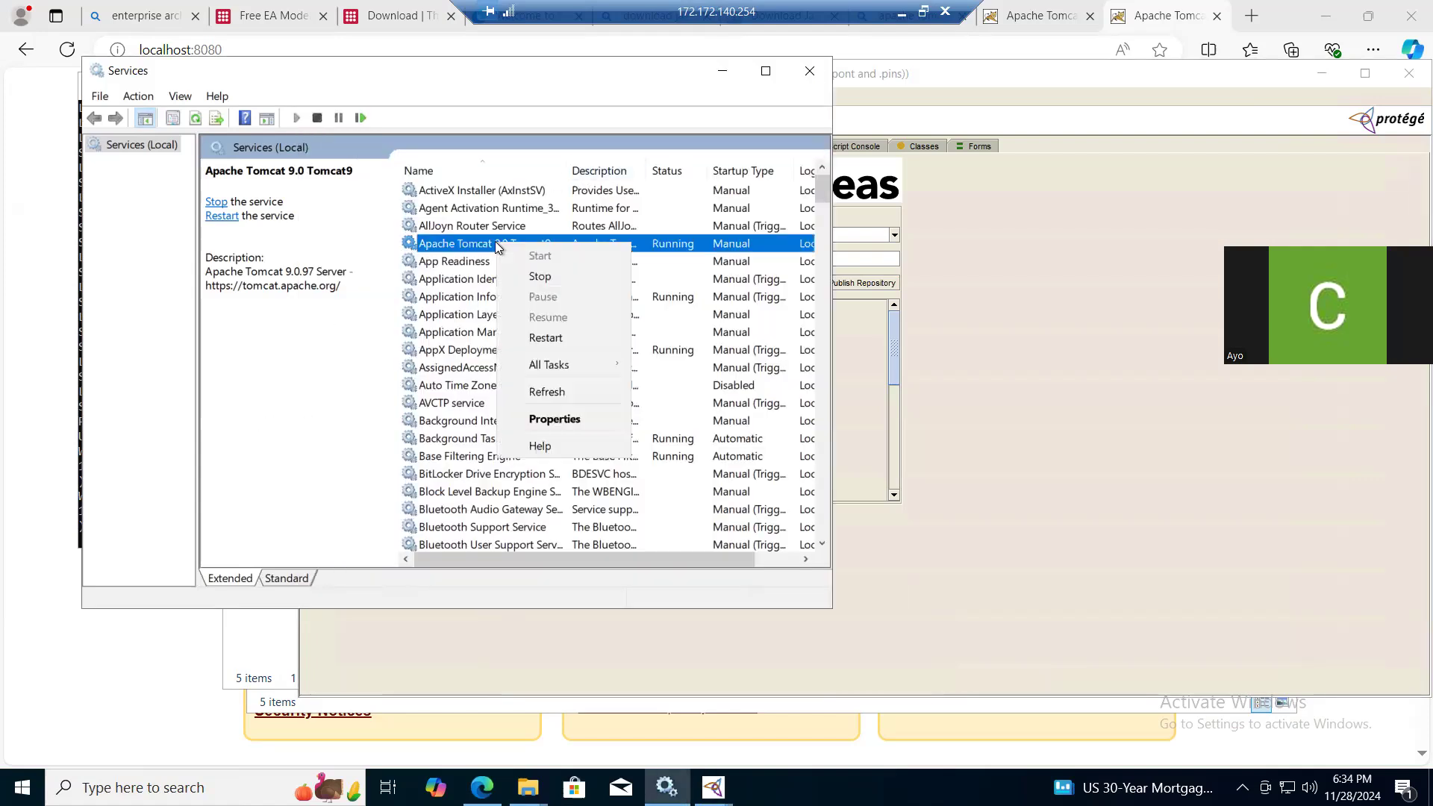
{"action": "left_click", "coordinate": [541, 339]}
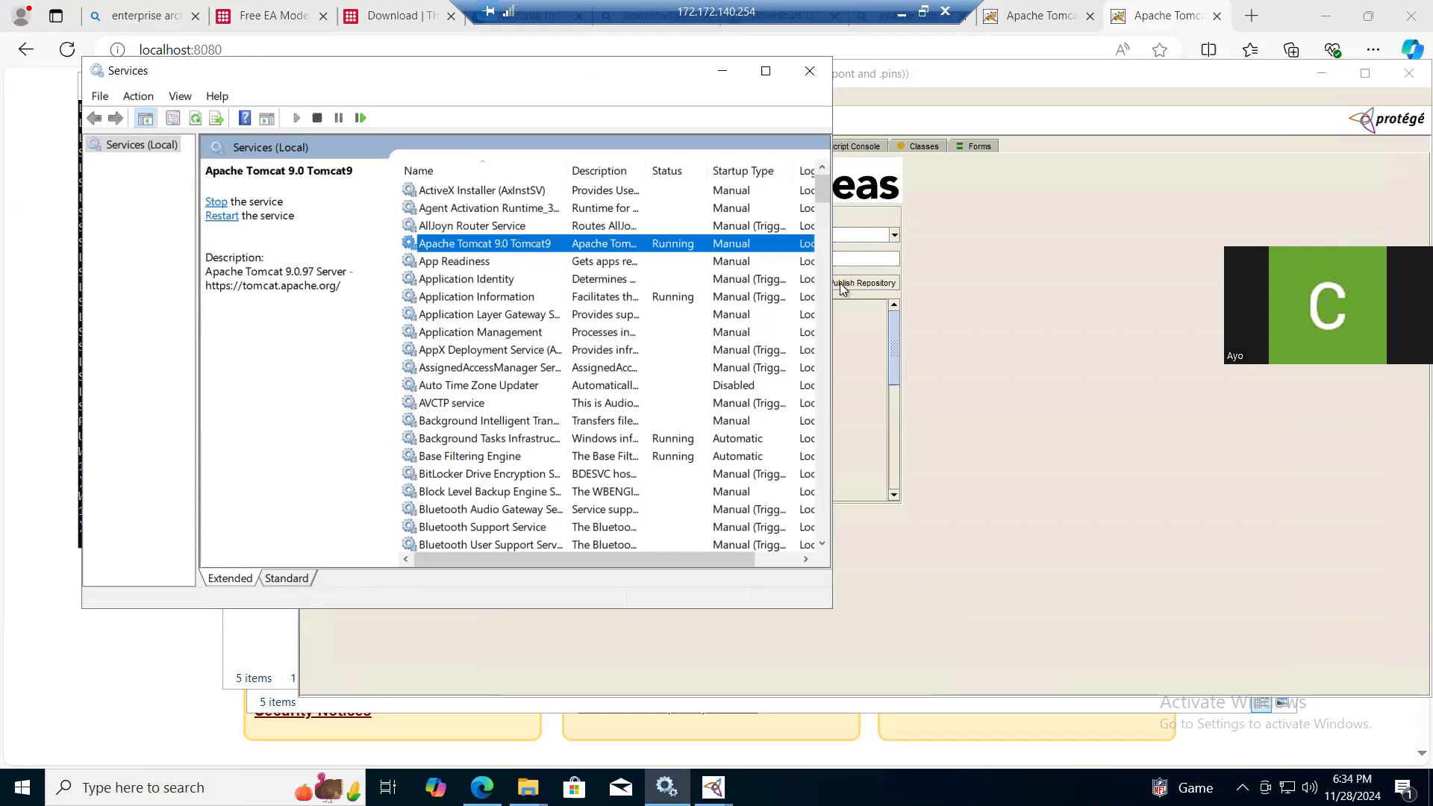
{"action": "left_click", "coordinate": [893, 364]}
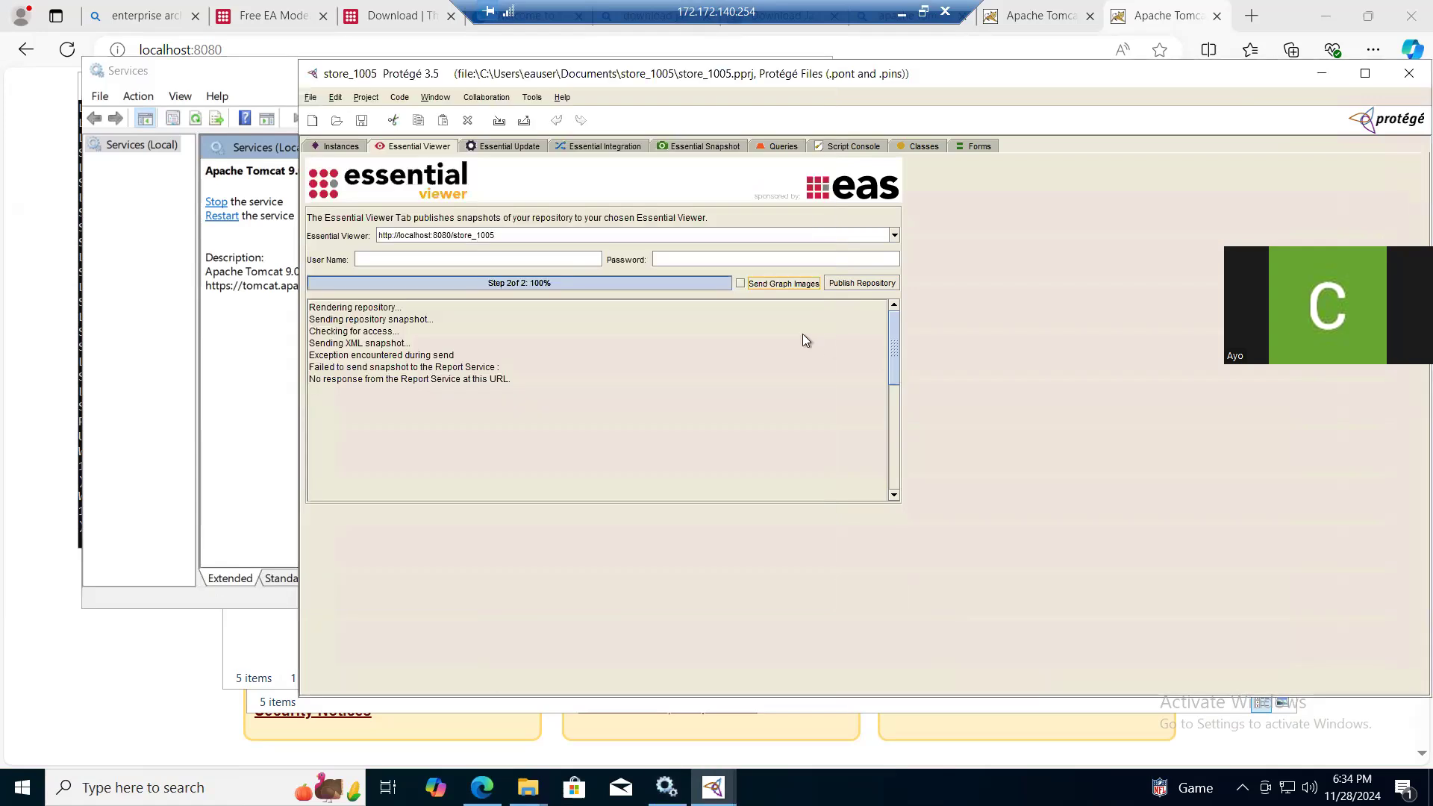
{"action": "left_click", "coordinate": [844, 283]}
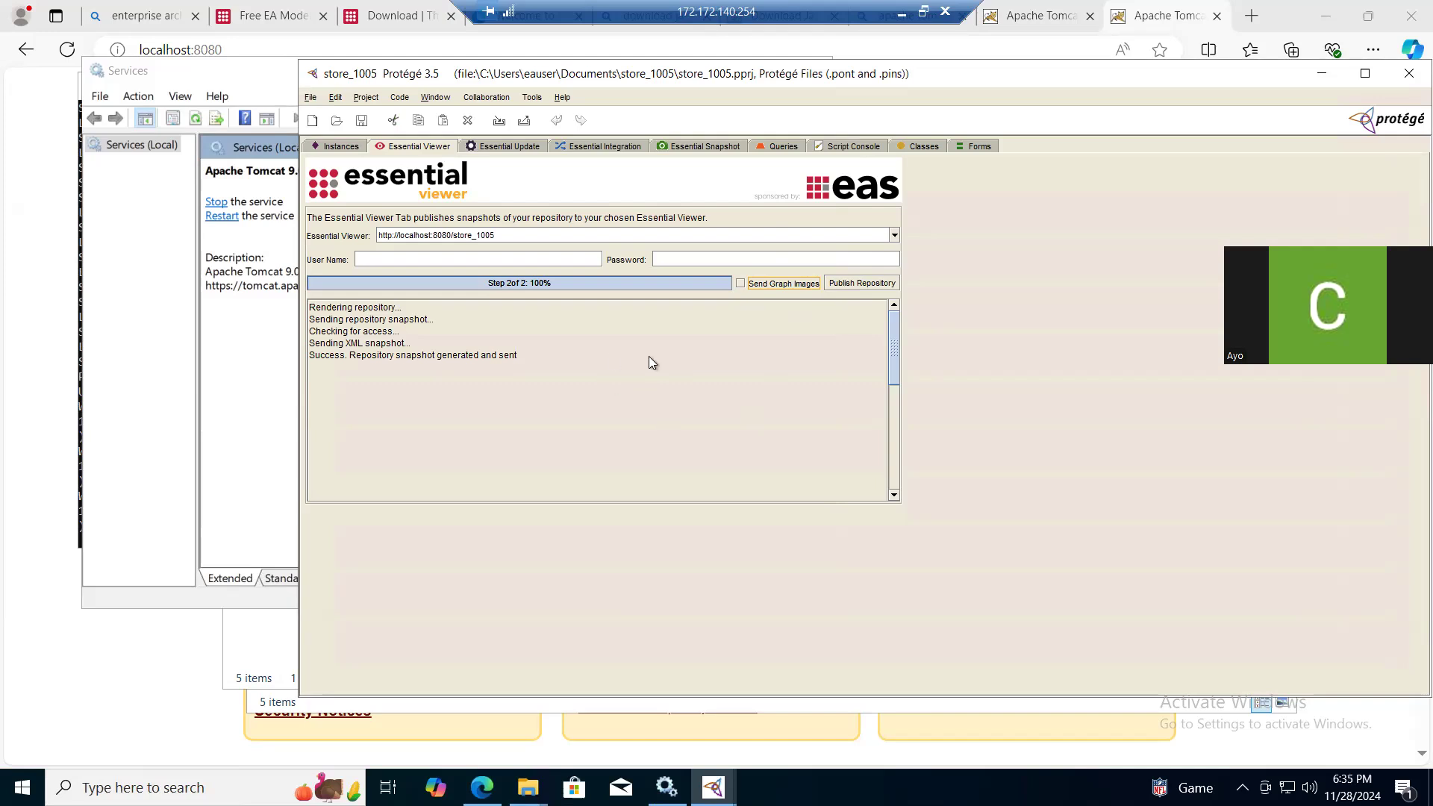
{"action": "left_click", "coordinate": [1158, 14]}
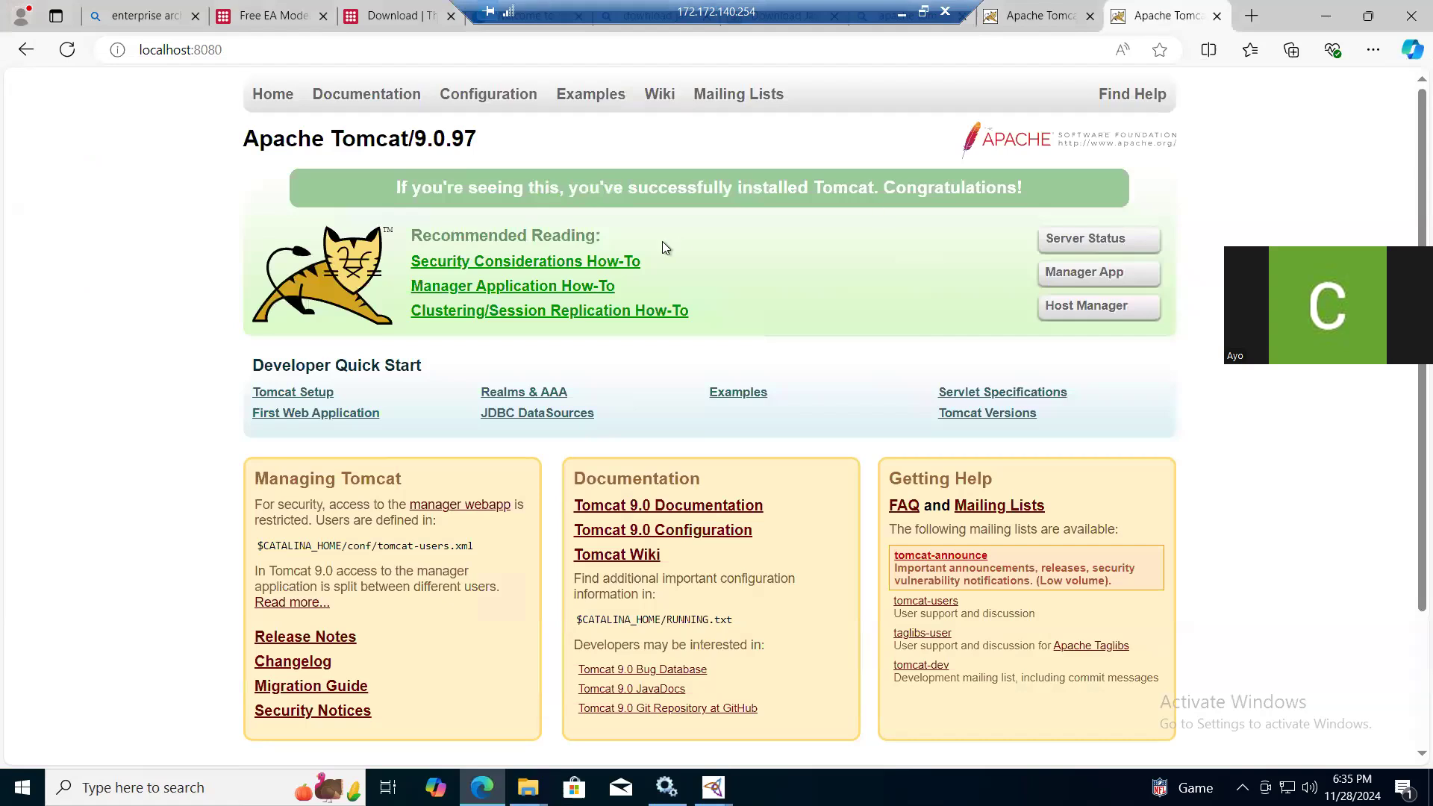
{"action": "left_click", "coordinate": [65, 56]}
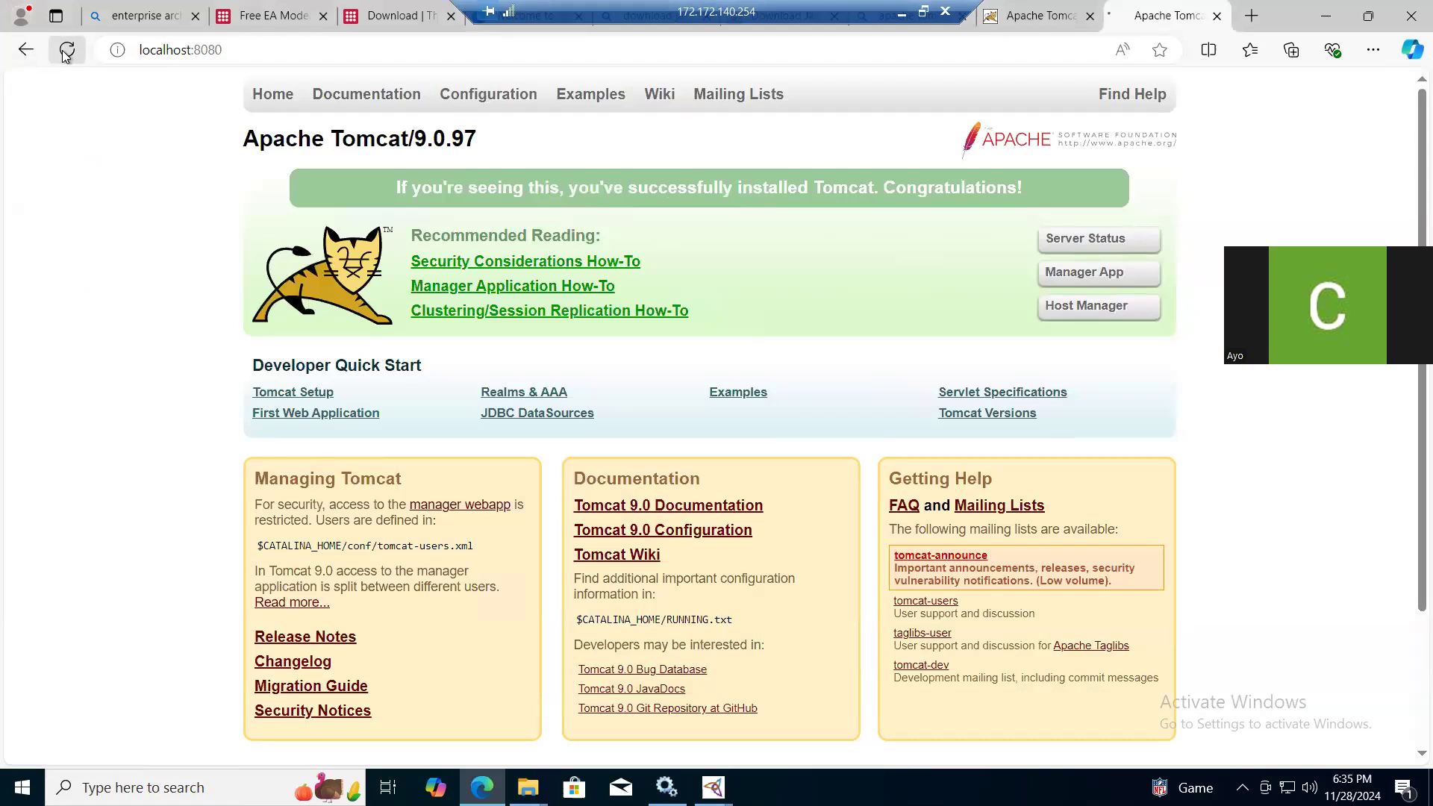
{"action": "left_click", "coordinate": [342, 50]}
{"action": "key", "text": "ctrl+c"}
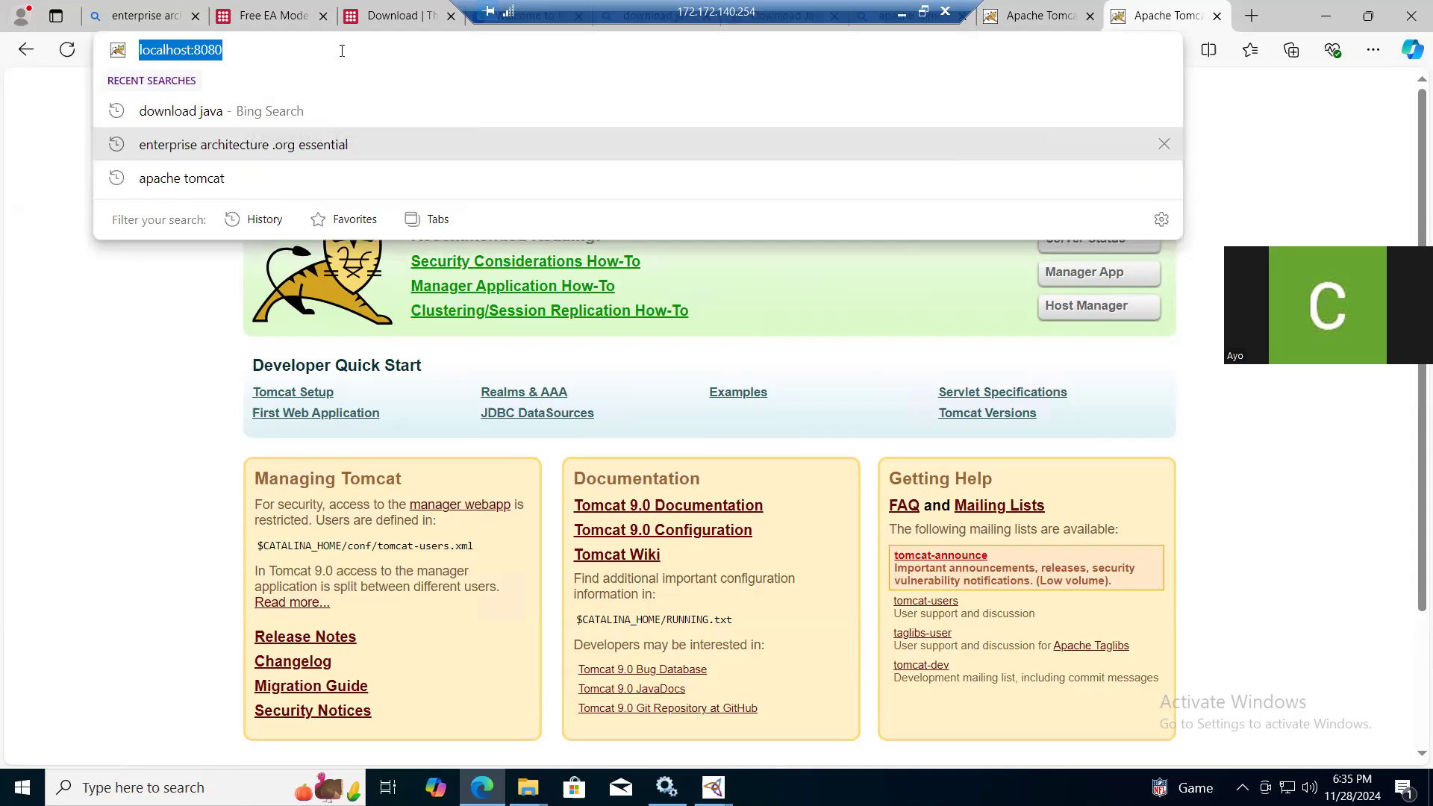
{"action": "left_click", "coordinate": [1253, 15]}
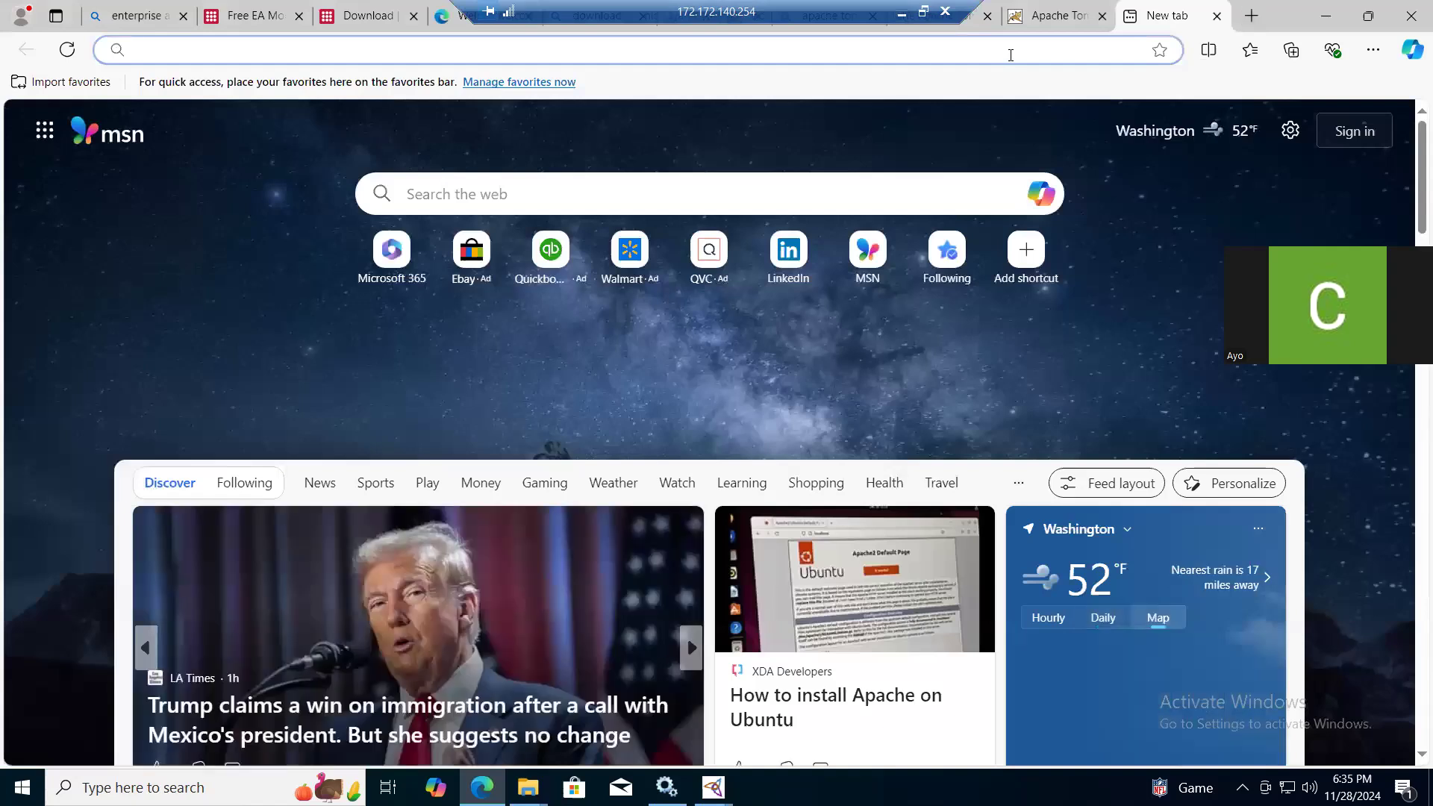
{"action": "key", "text": "ctrl+v"}
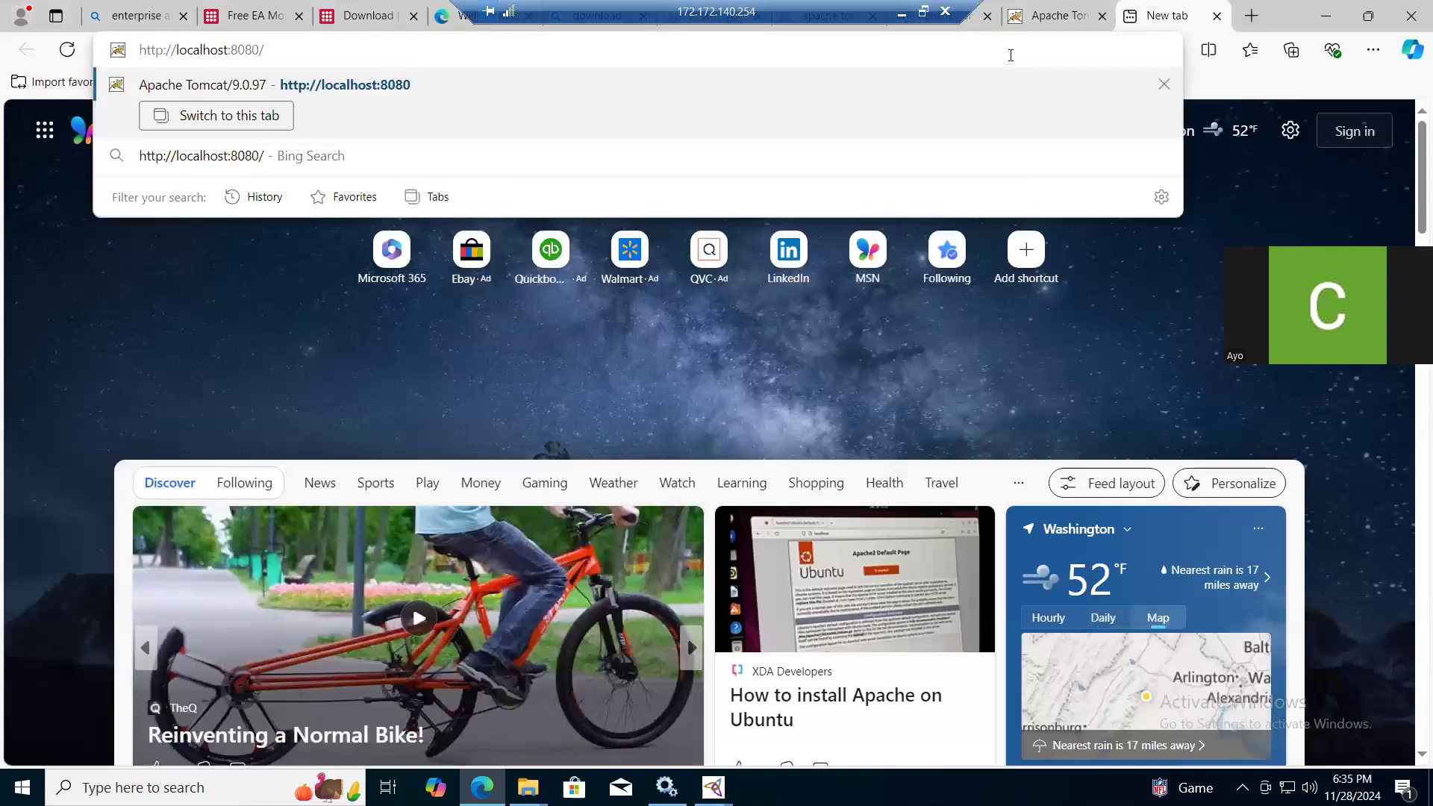
{"action": "type", "text": "sto"}
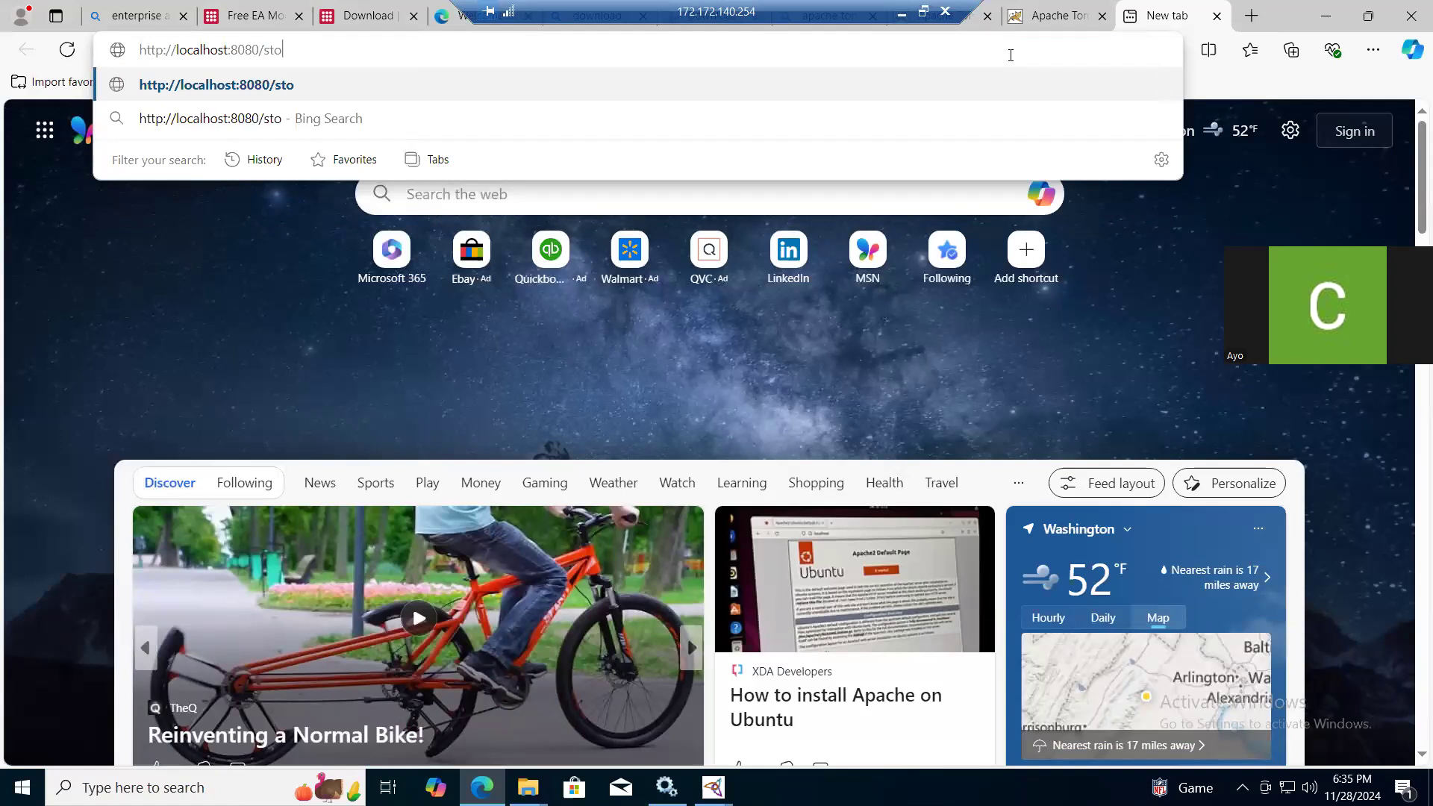
{"action": "type", "text": "re_1005"}
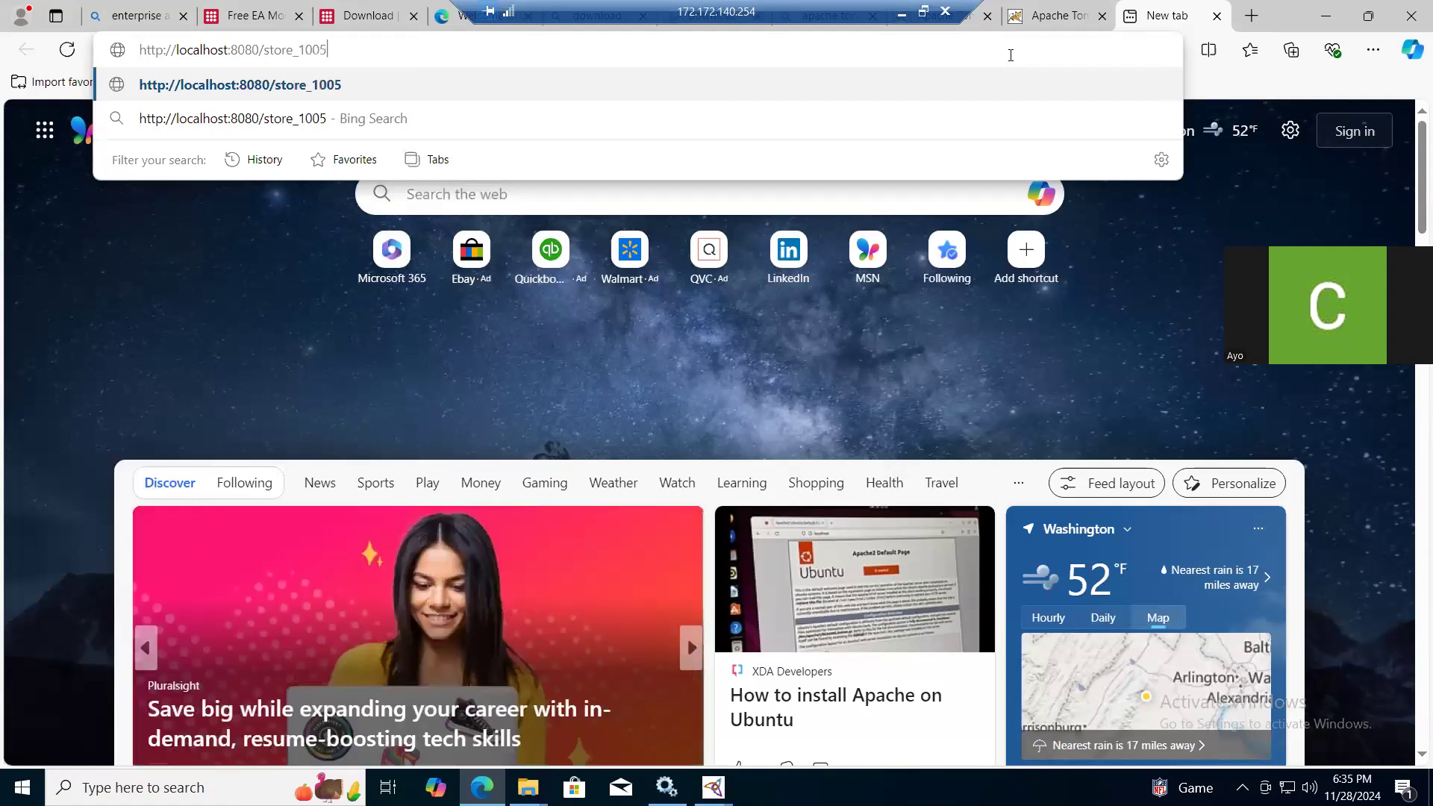
{"action": "key", "text": "Return"}
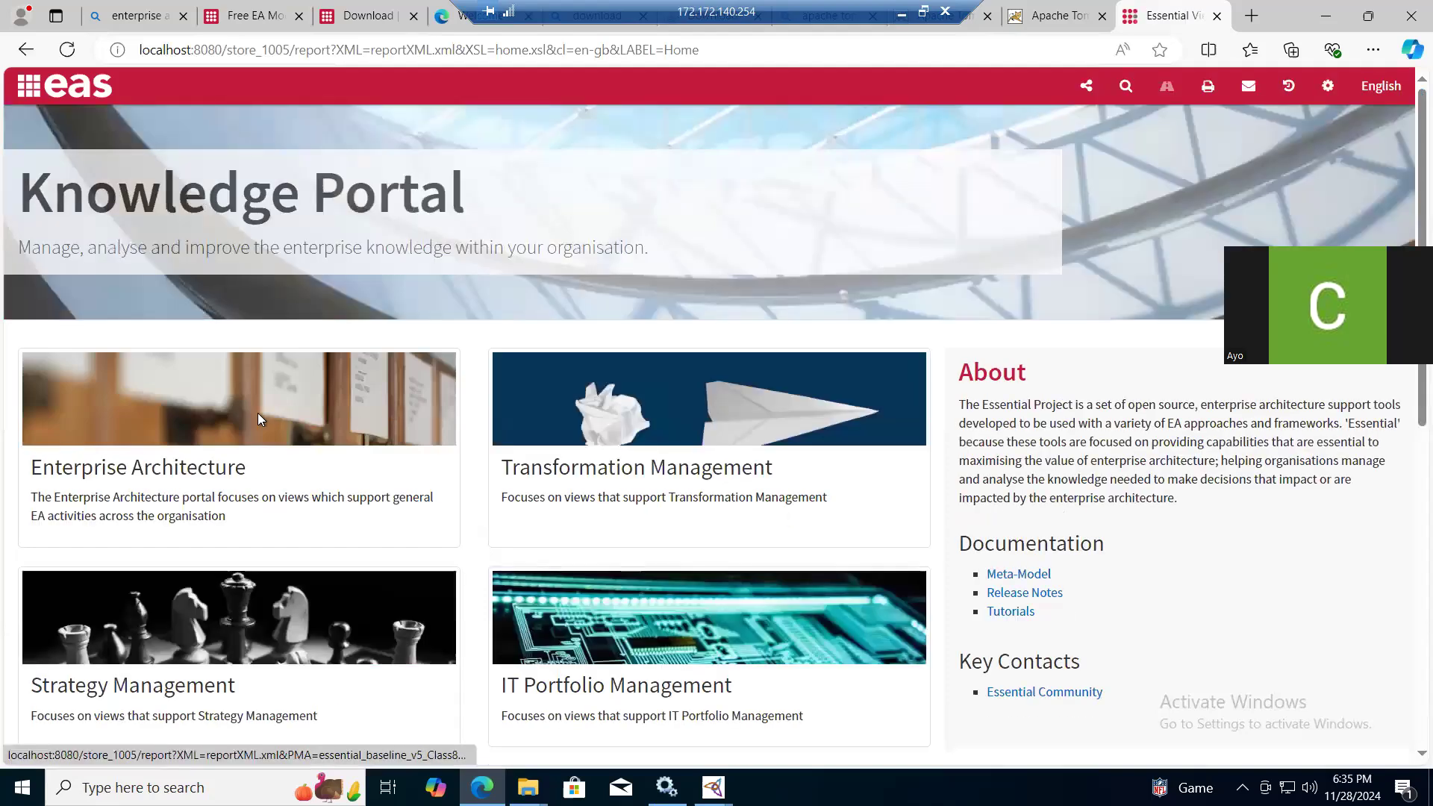
- Open the Enterprise Architecture portal from the Knowledge Portal and look through its available views down to the Application section
{"action": "left_click", "coordinate": [218, 468]}
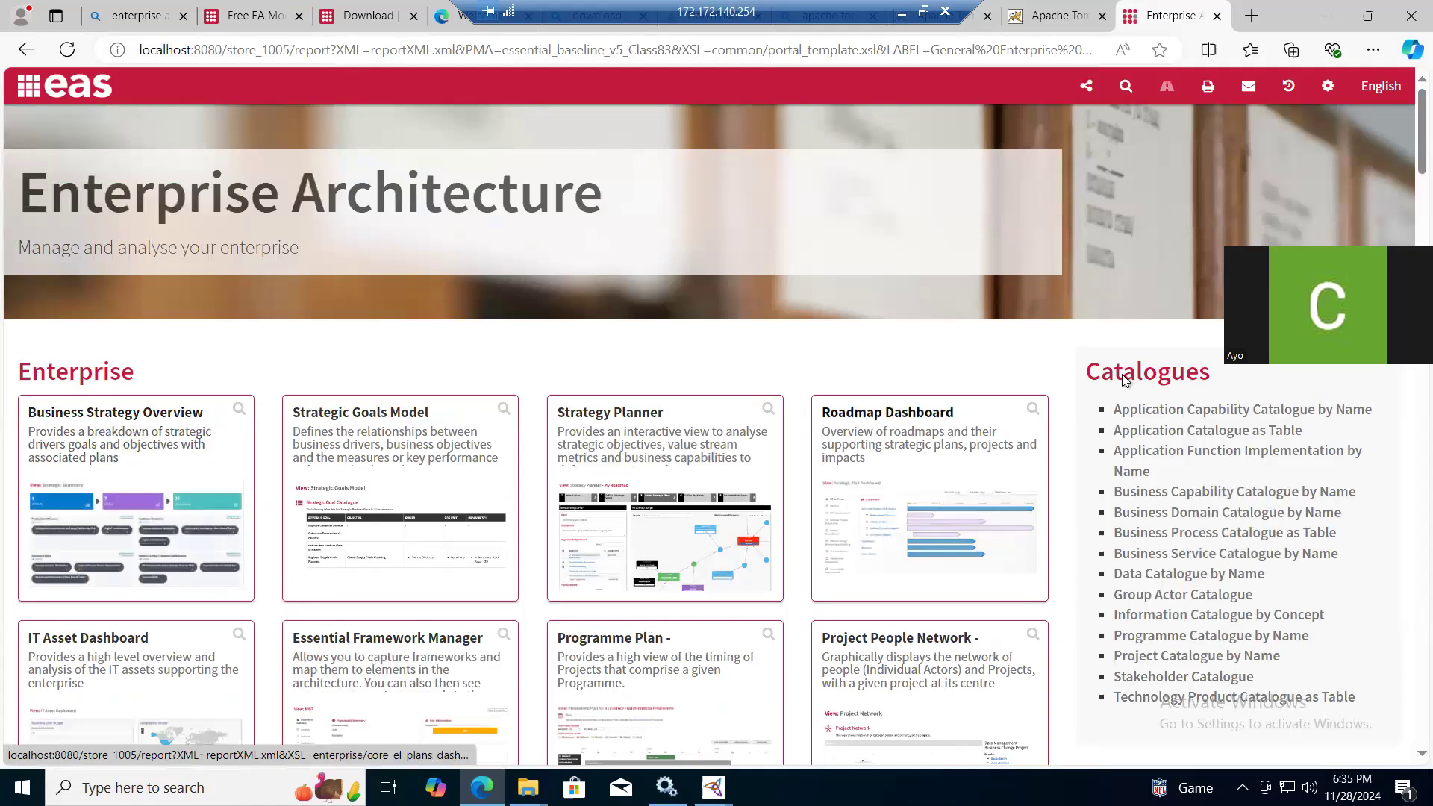
{"action": "scroll", "coordinate": [1409, 127], "scroll_direction": "down", "scroll_amount": 6}
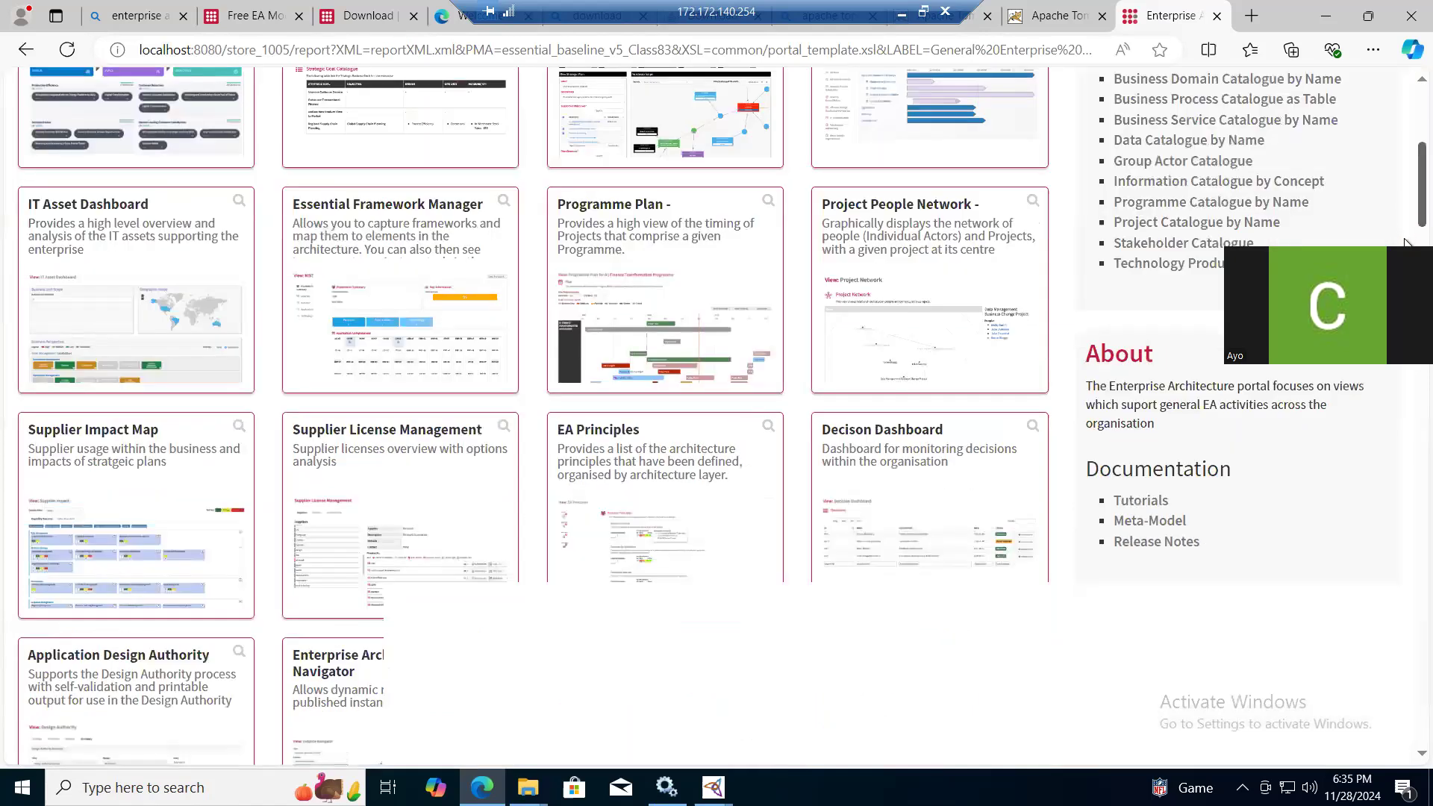
{"action": "scroll", "coordinate": [1406, 243], "scroll_direction": "down", "scroll_amount": 7}
{"action": "scroll", "coordinate": [1406, 243], "scroll_direction": "down", "scroll_amount": 5}
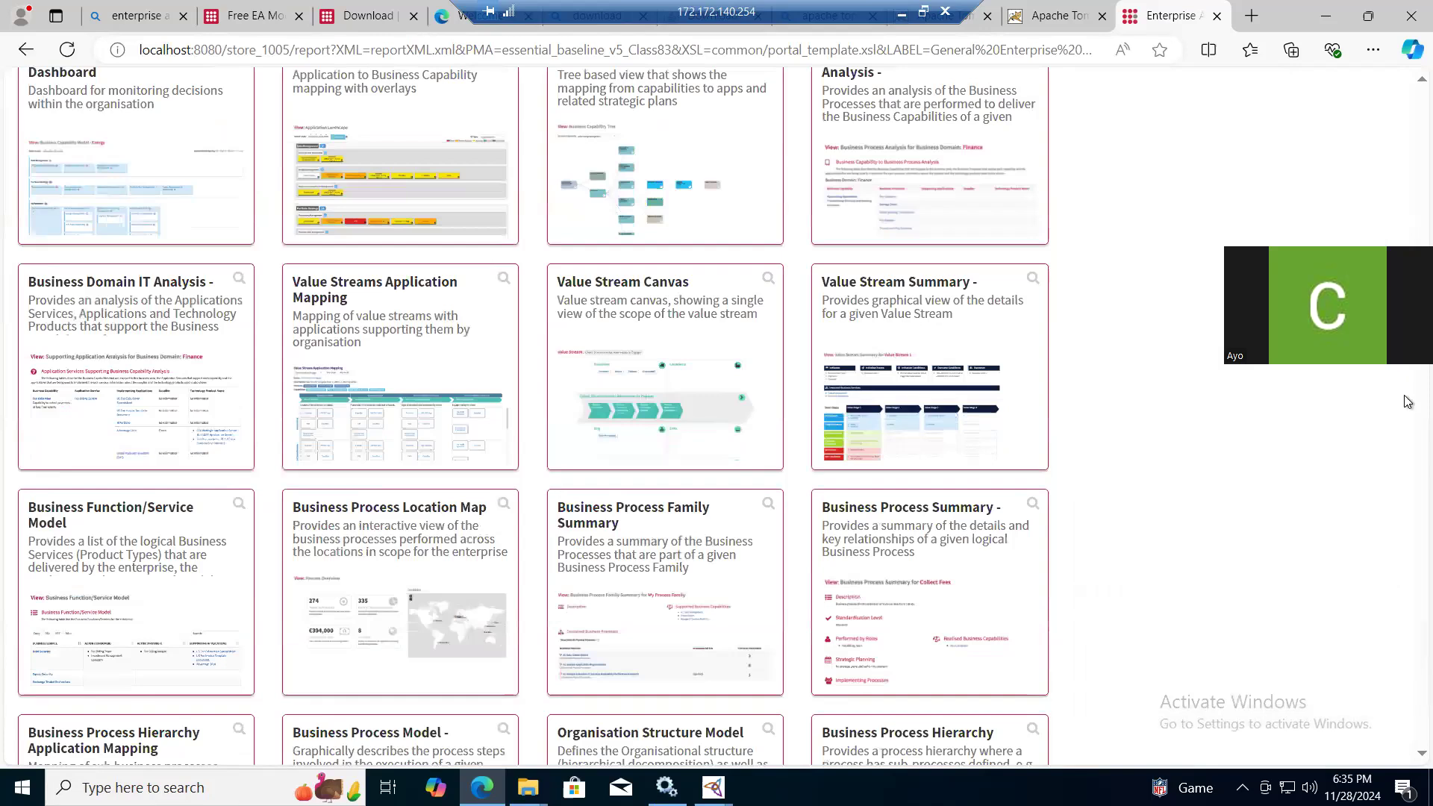
{"action": "scroll", "coordinate": [1408, 418], "scroll_direction": "down", "scroll_amount": 10}
{"action": "scroll", "coordinate": [1406, 382], "scroll_direction": "down", "scroll_amount": 5}
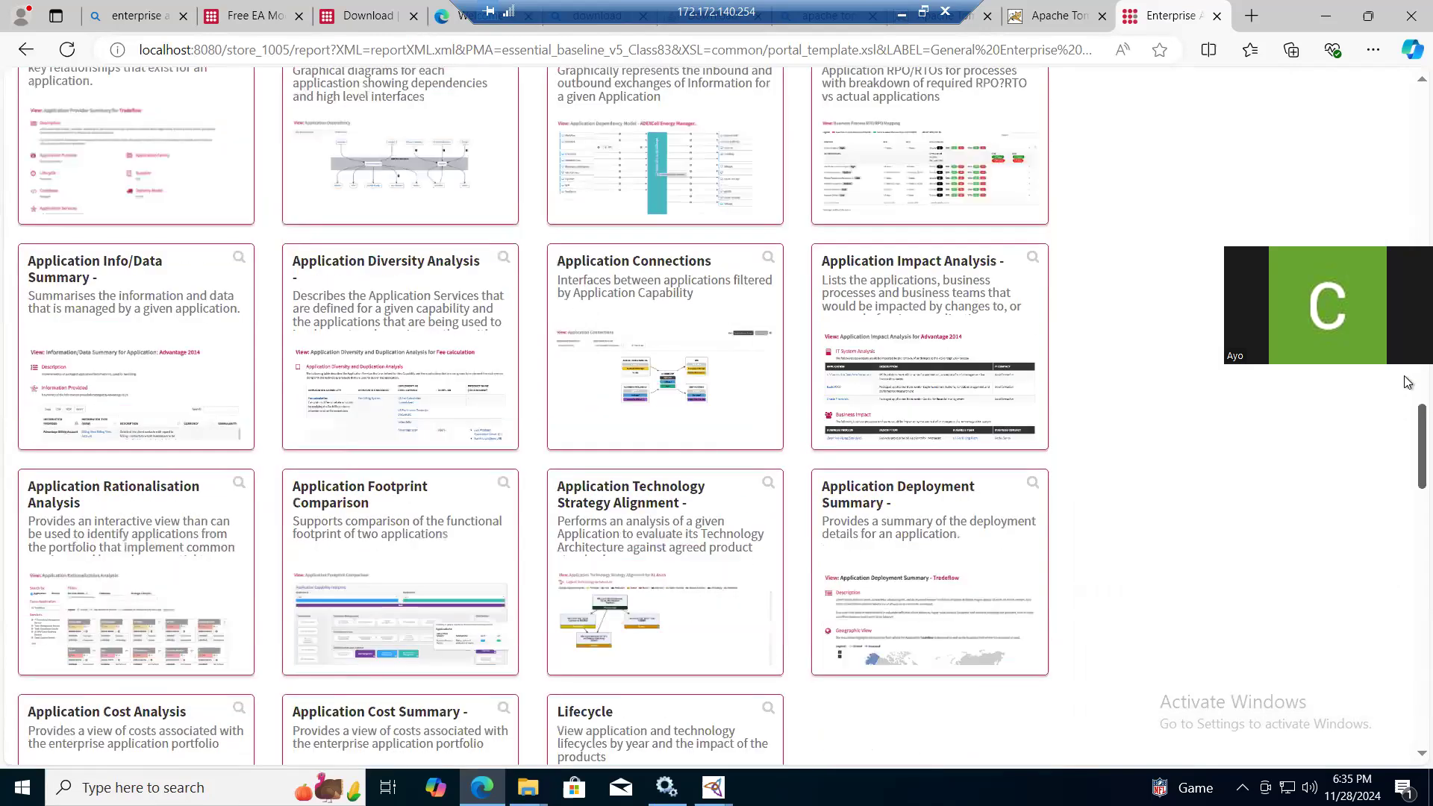
{"action": "scroll", "coordinate": [1407, 382], "scroll_direction": "up", "scroll_amount": 10}
{"action": "scroll", "coordinate": [907, 516], "scroll_direction": "down", "scroll_amount": 2}
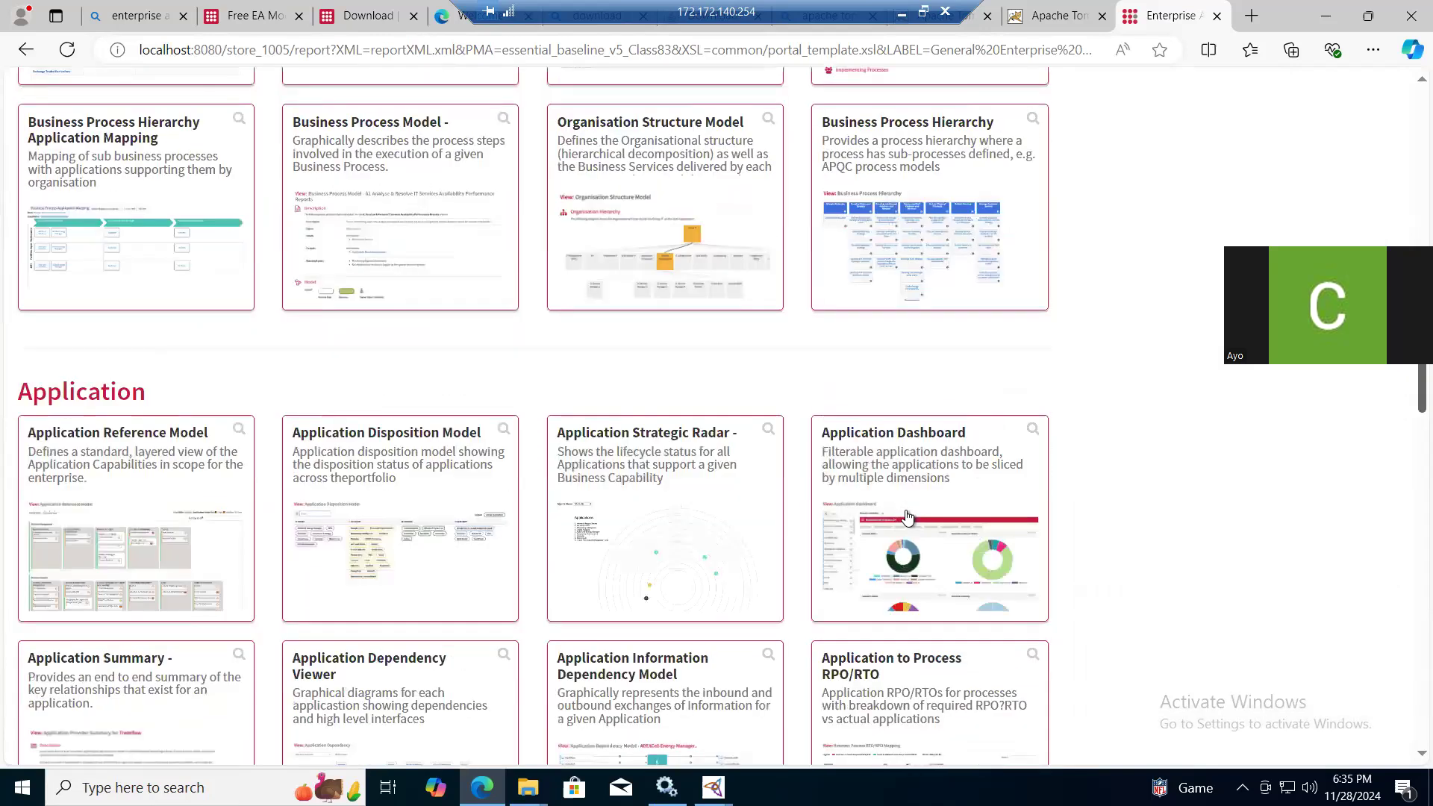
- Open the Application Dashboard view, review its charts and go back to the Enterprise Architecture portal
{"action": "left_click", "coordinate": [907, 516]}
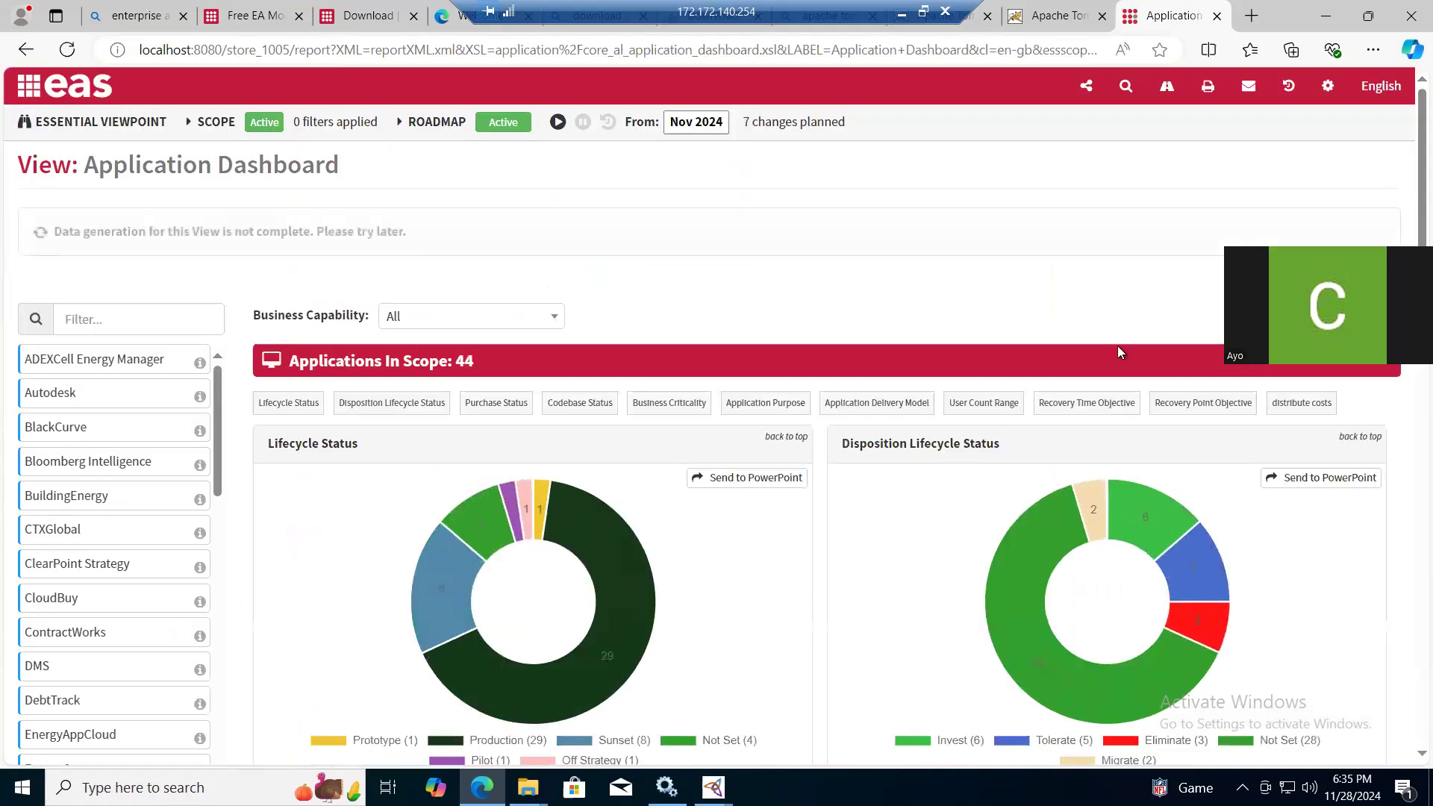
{"action": "scroll", "coordinate": [1406, 160], "scroll_direction": "down", "scroll_amount": 7}
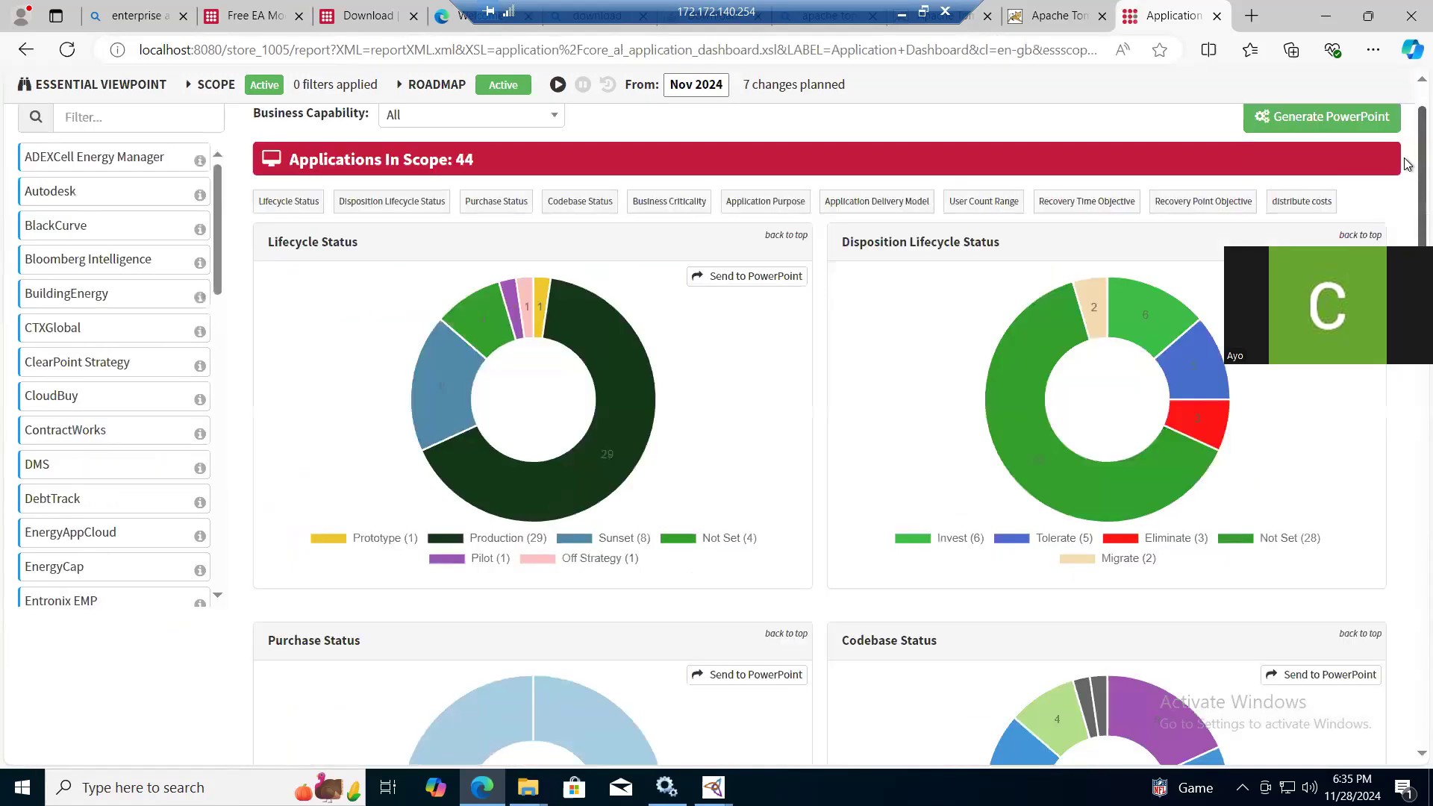
{"action": "scroll", "coordinate": [1406, 240], "scroll_direction": "down", "scroll_amount": 6}
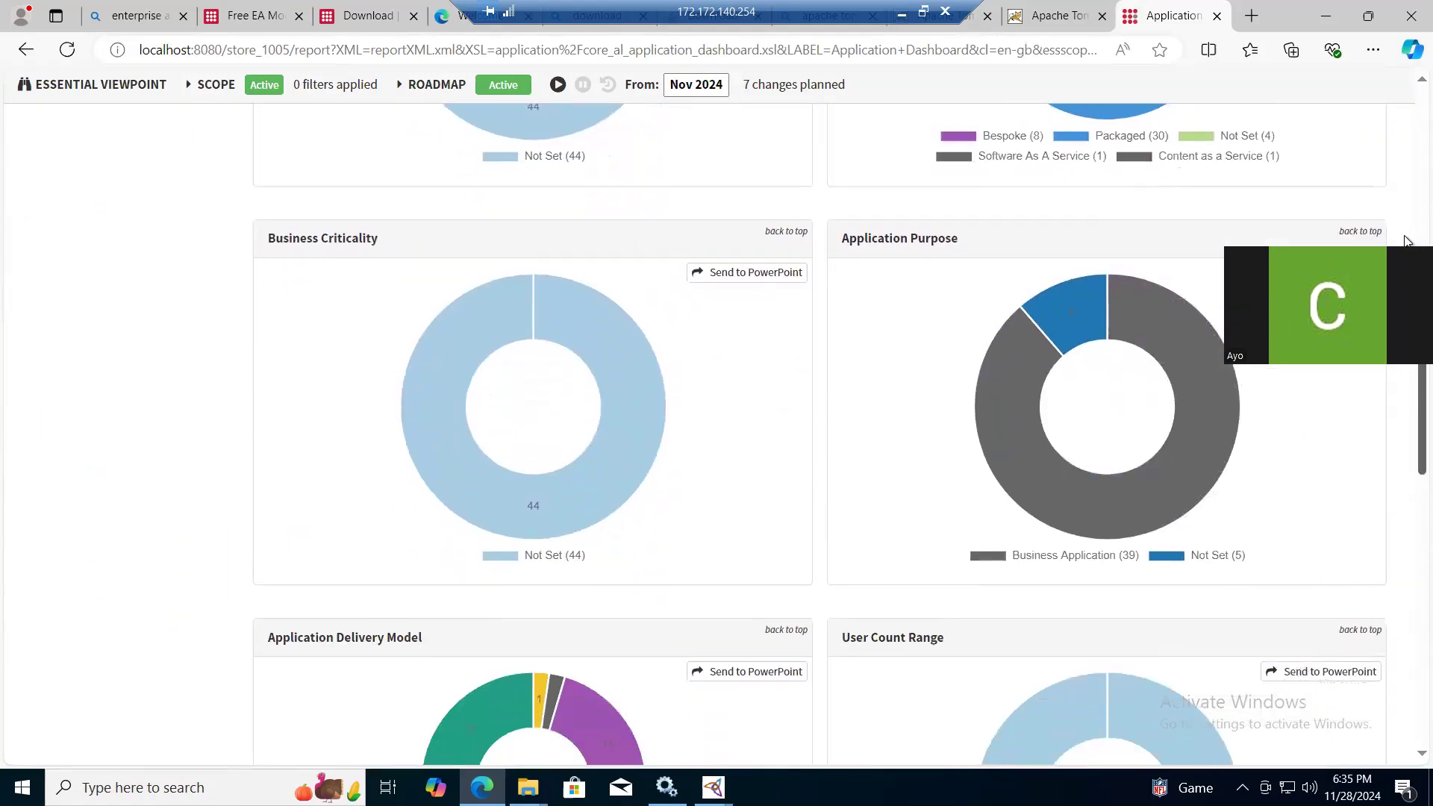
{"action": "left_click", "coordinate": [23, 49]}
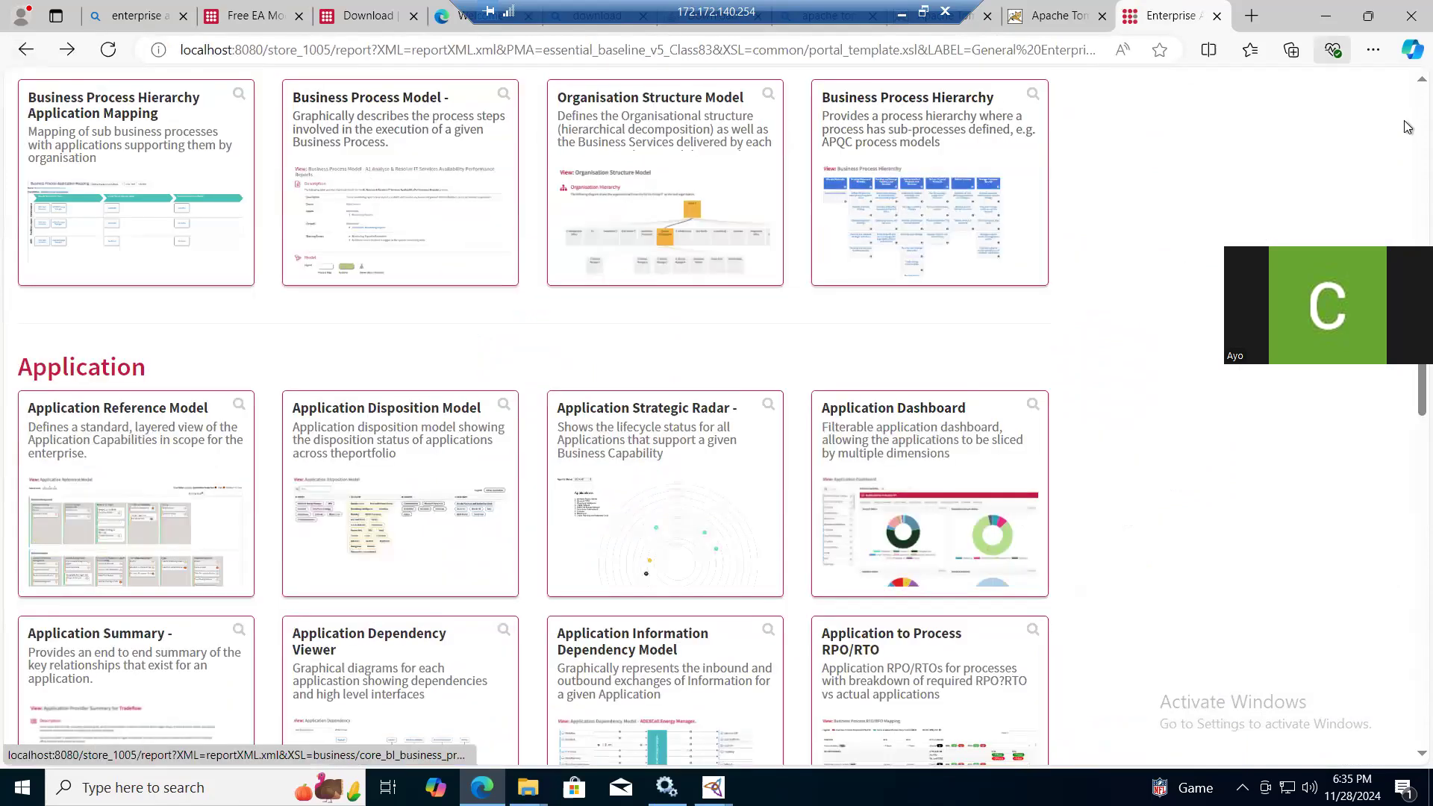
- View the Business Strategy Overview from the Enterprise section, then go back to the Enterprise Architecture portal
{"action": "scroll", "coordinate": [1406, 127], "scroll_direction": "up", "scroll_amount": 8}
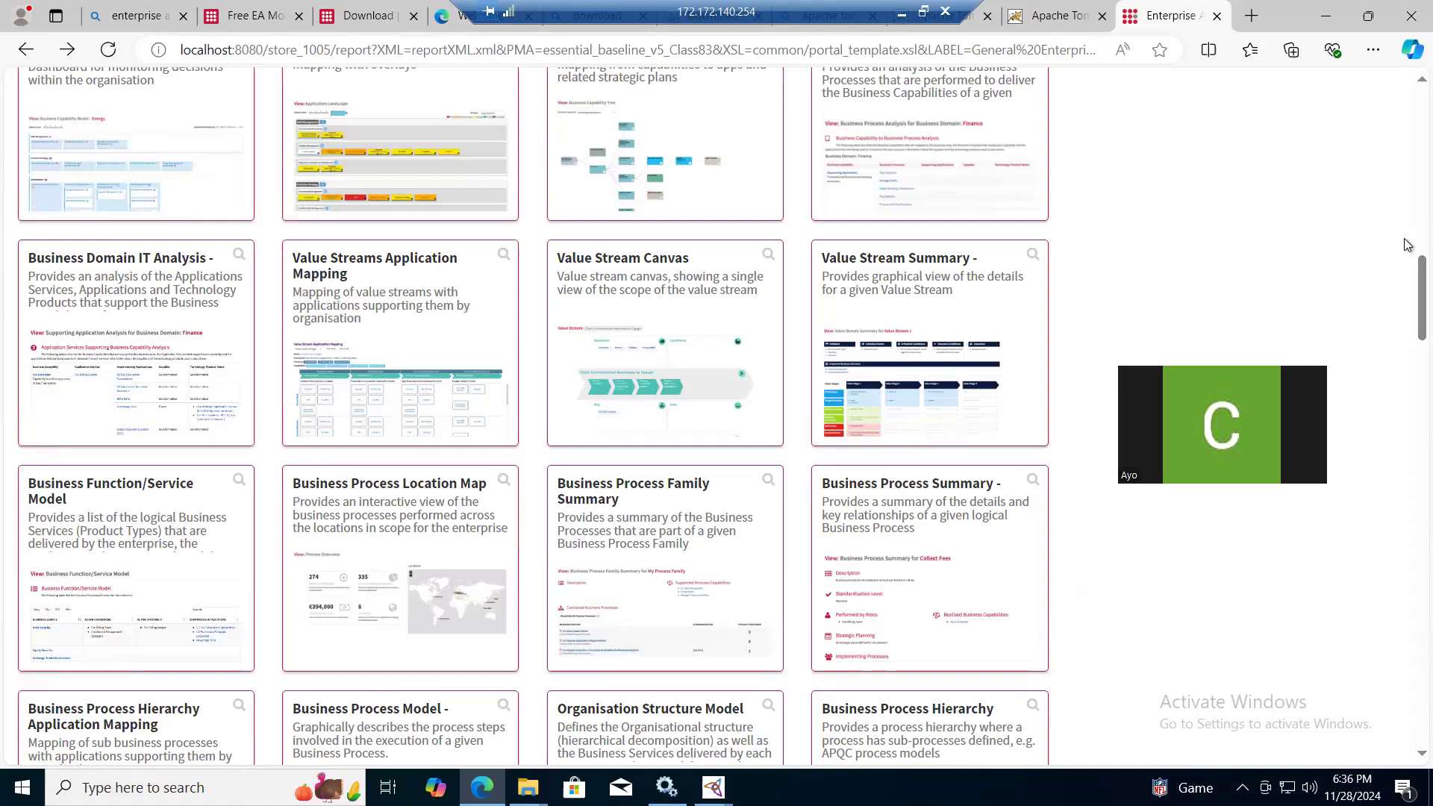
{"action": "scroll", "coordinate": [1406, 209], "scroll_direction": "up", "scroll_amount": 8}
{"action": "scroll", "coordinate": [1407, 130], "scroll_direction": "up", "scroll_amount": 5}
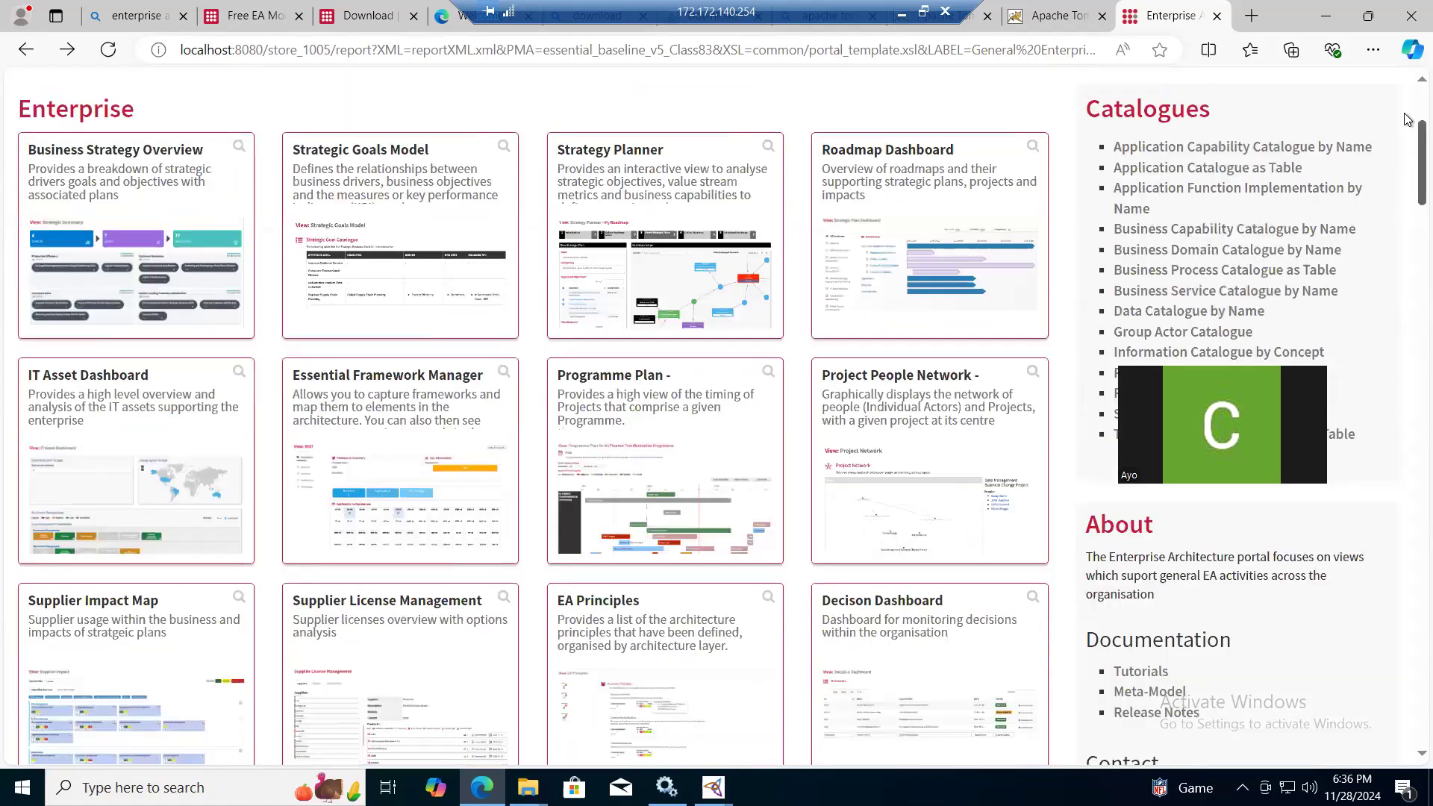
{"action": "scroll", "coordinate": [428, 583], "scroll_direction": "up", "scroll_amount": 3}
{"action": "left_click", "coordinate": [195, 515]}
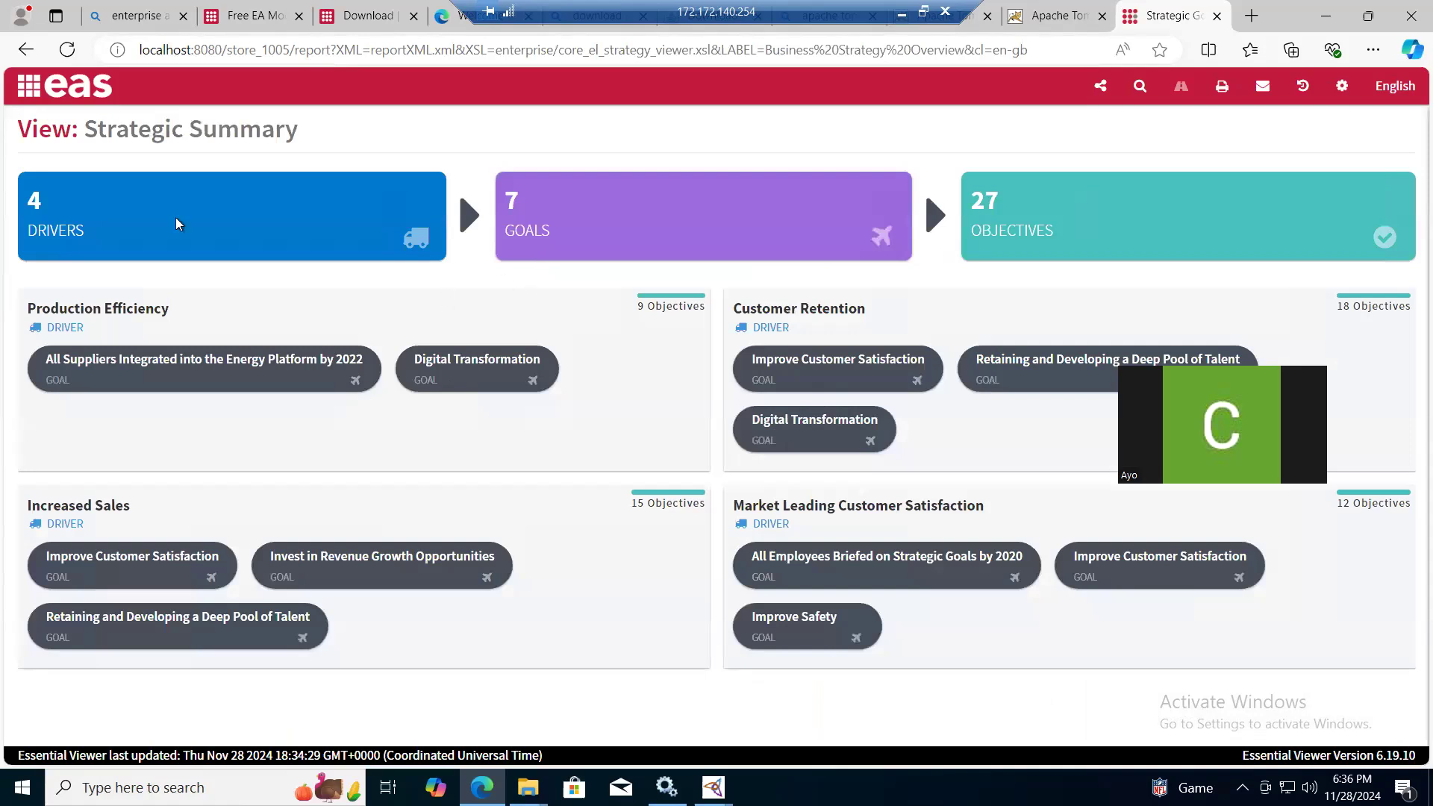
{"action": "left_click", "coordinate": [26, 49]}
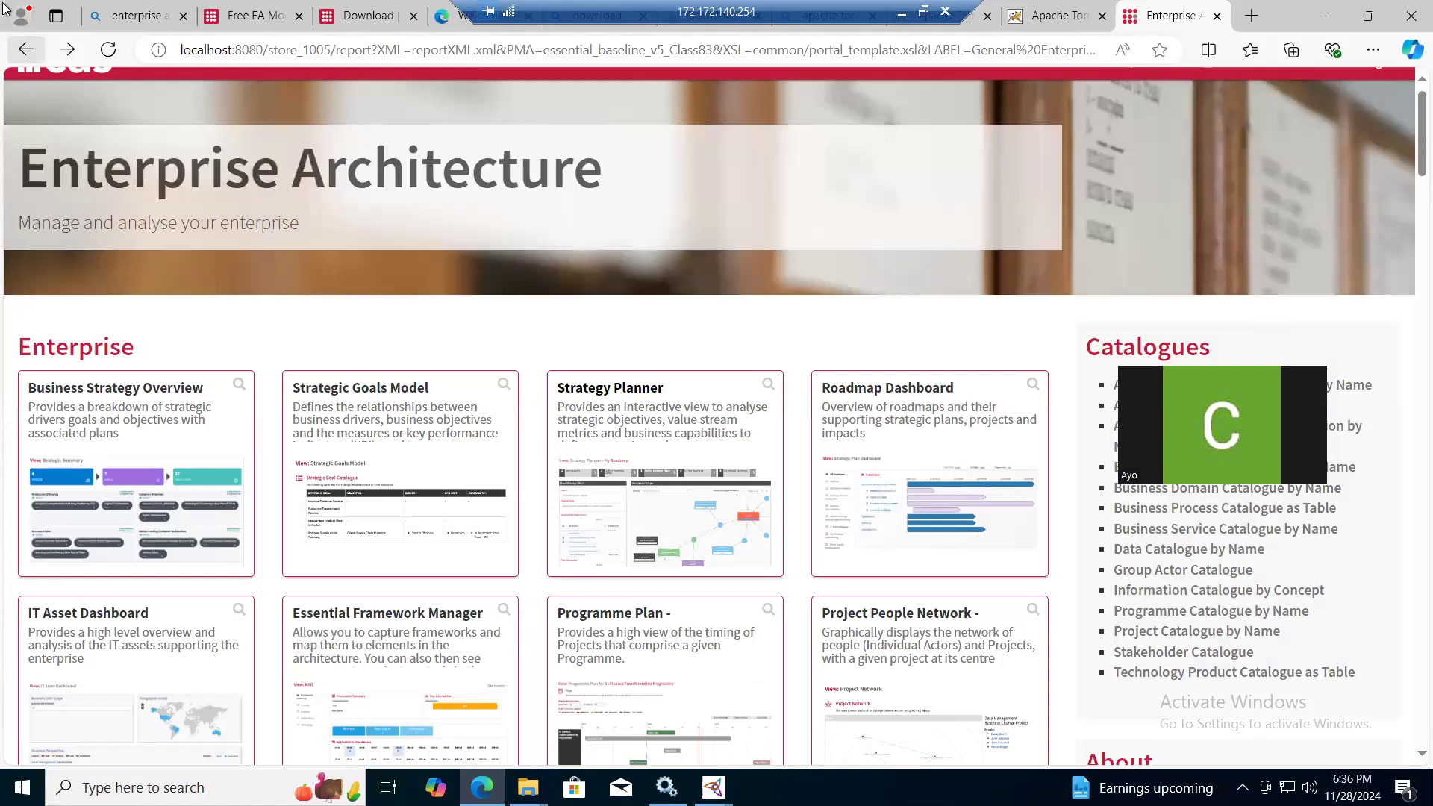
- Return to the Knowledge Portal and open the Strategy Planner from the Transformation Management portal
{"action": "left_click", "coordinate": [25, 49]}
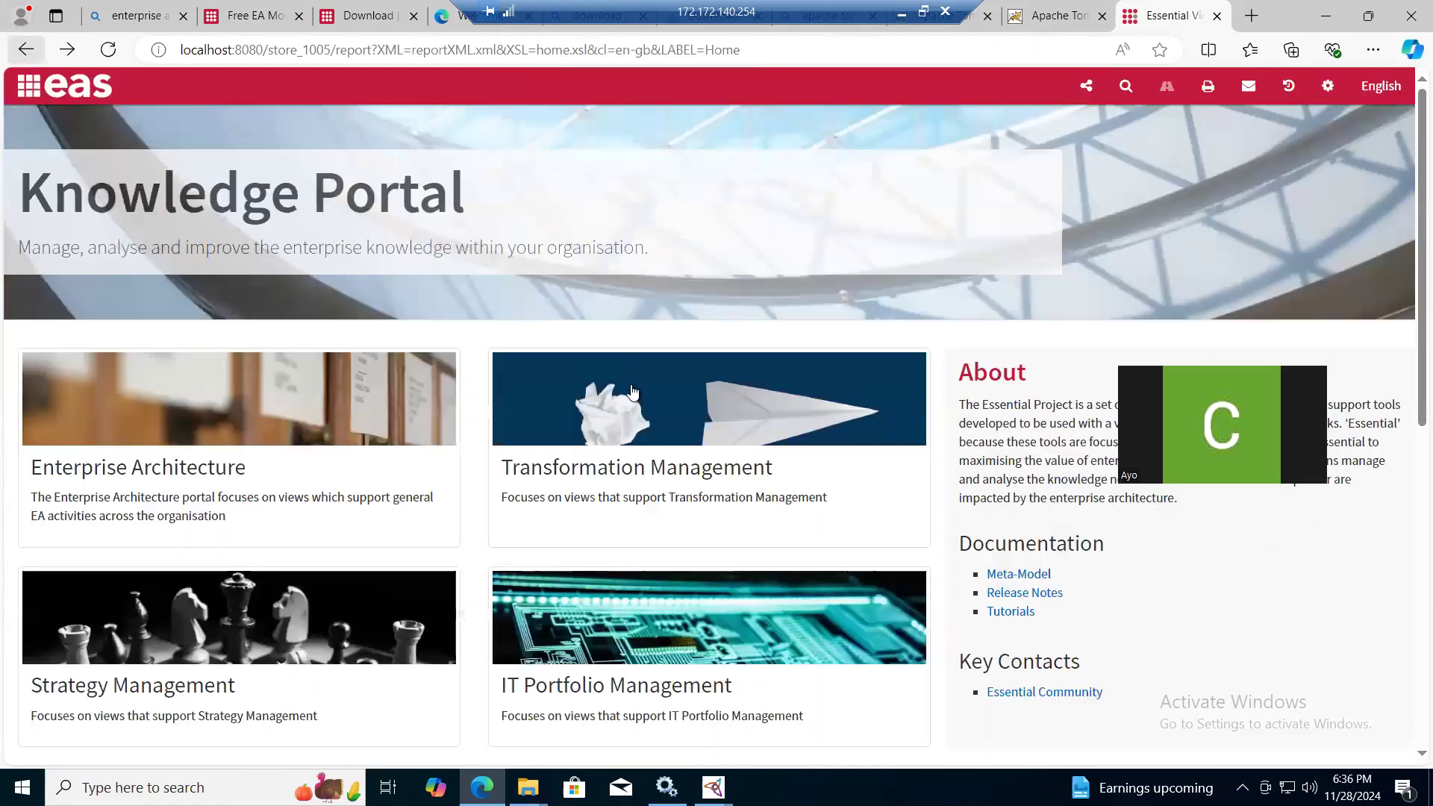
{"action": "left_click", "coordinate": [627, 471]}
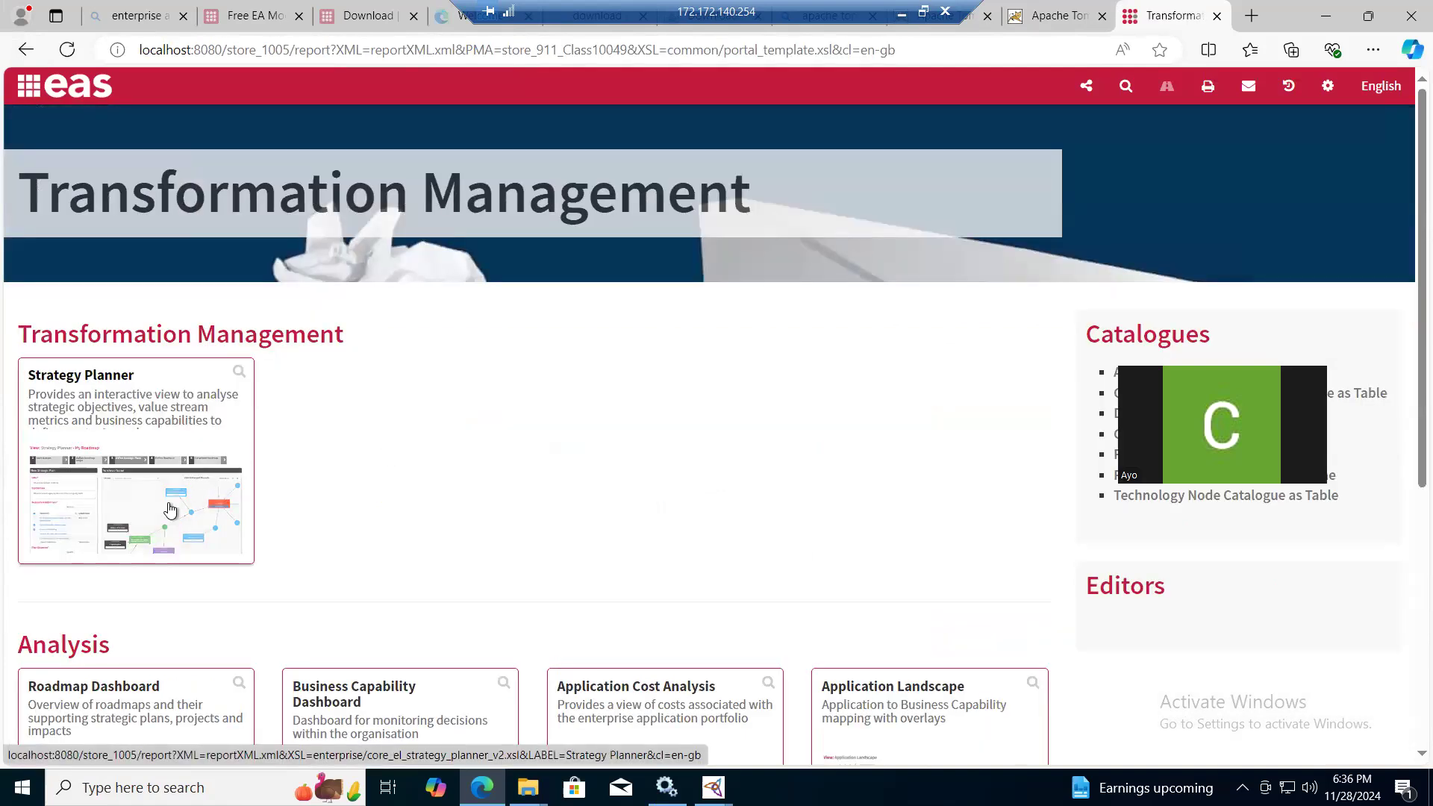
{"action": "left_click", "coordinate": [170, 509]}
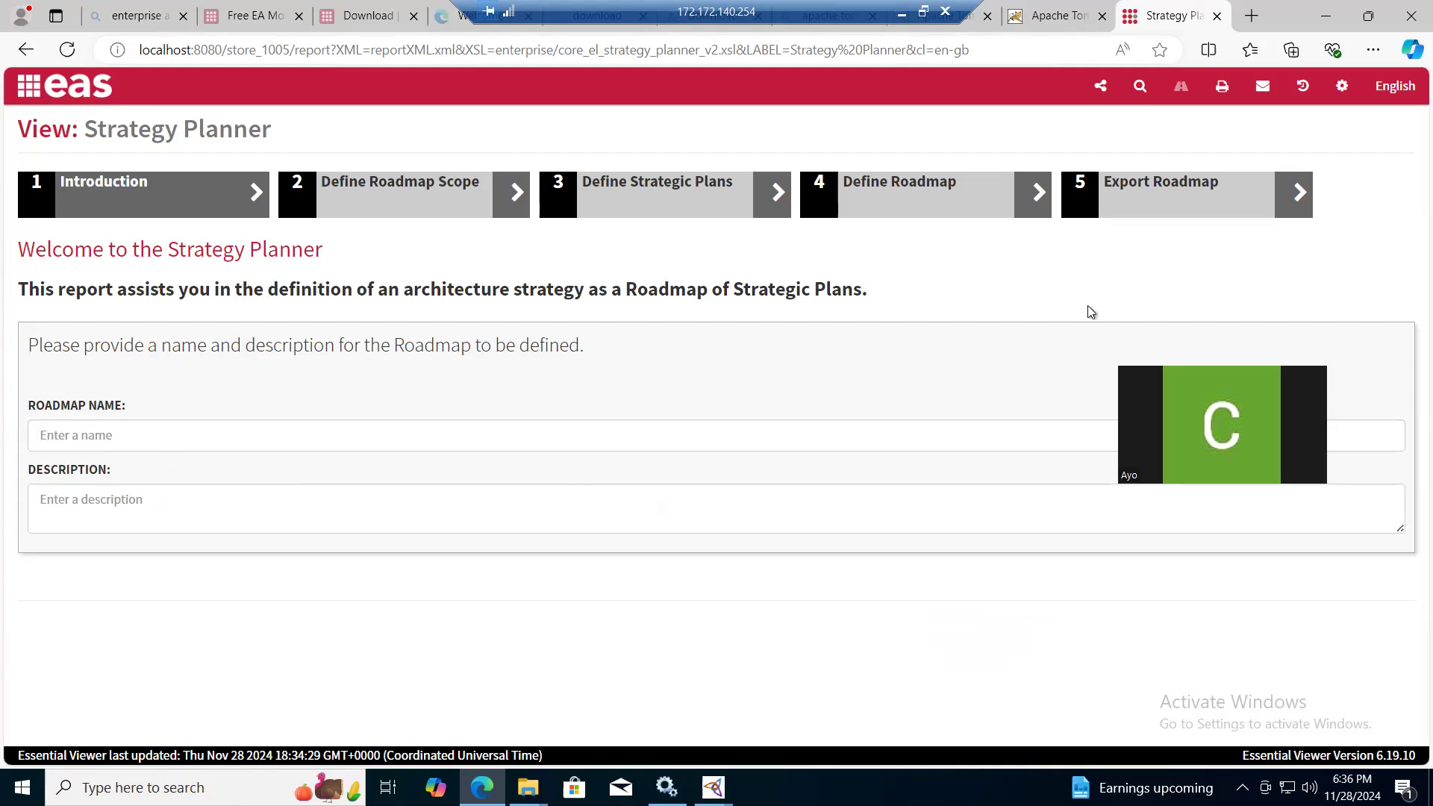
- Examine the Define Roadmap Scope stage and its business capabilities, and go back to the Transformation Management portal
{"action": "left_click", "coordinate": [375, 191]}
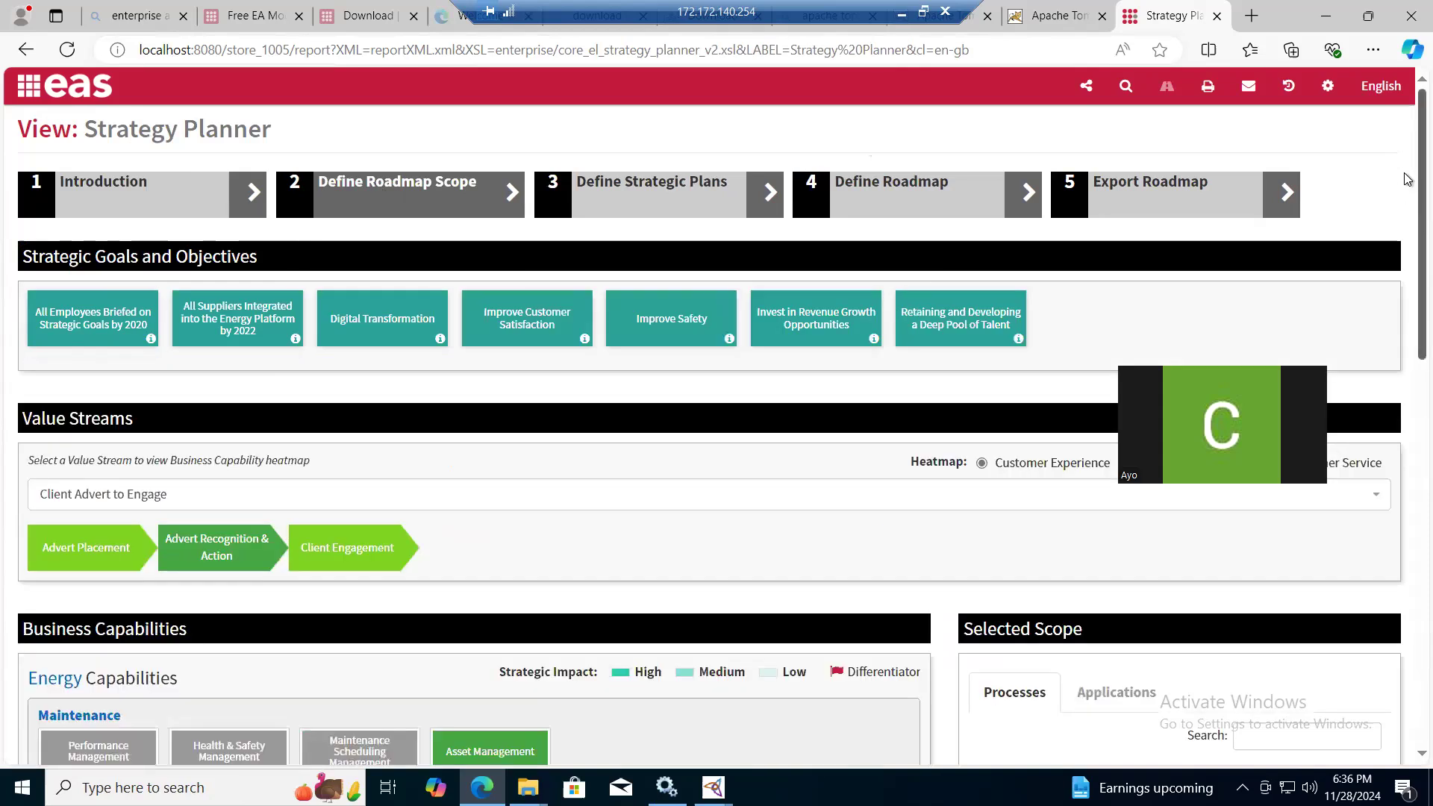
{"action": "scroll", "coordinate": [1407, 181], "scroll_direction": "down", "scroll_amount": 2}
{"action": "scroll", "coordinate": [1407, 330], "scroll_direction": "down", "scroll_amount": 5}
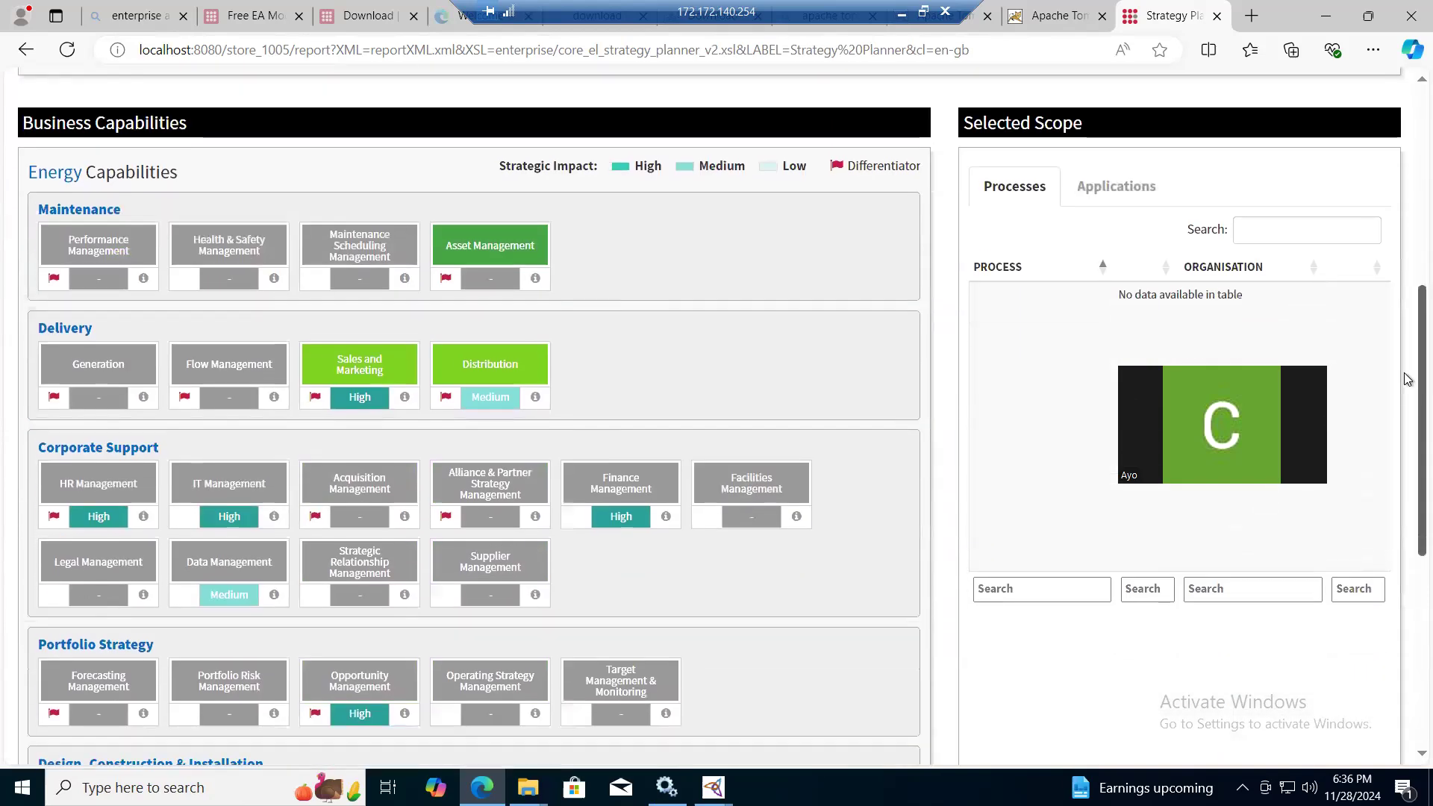
{"action": "left_click", "coordinate": [25, 51]}
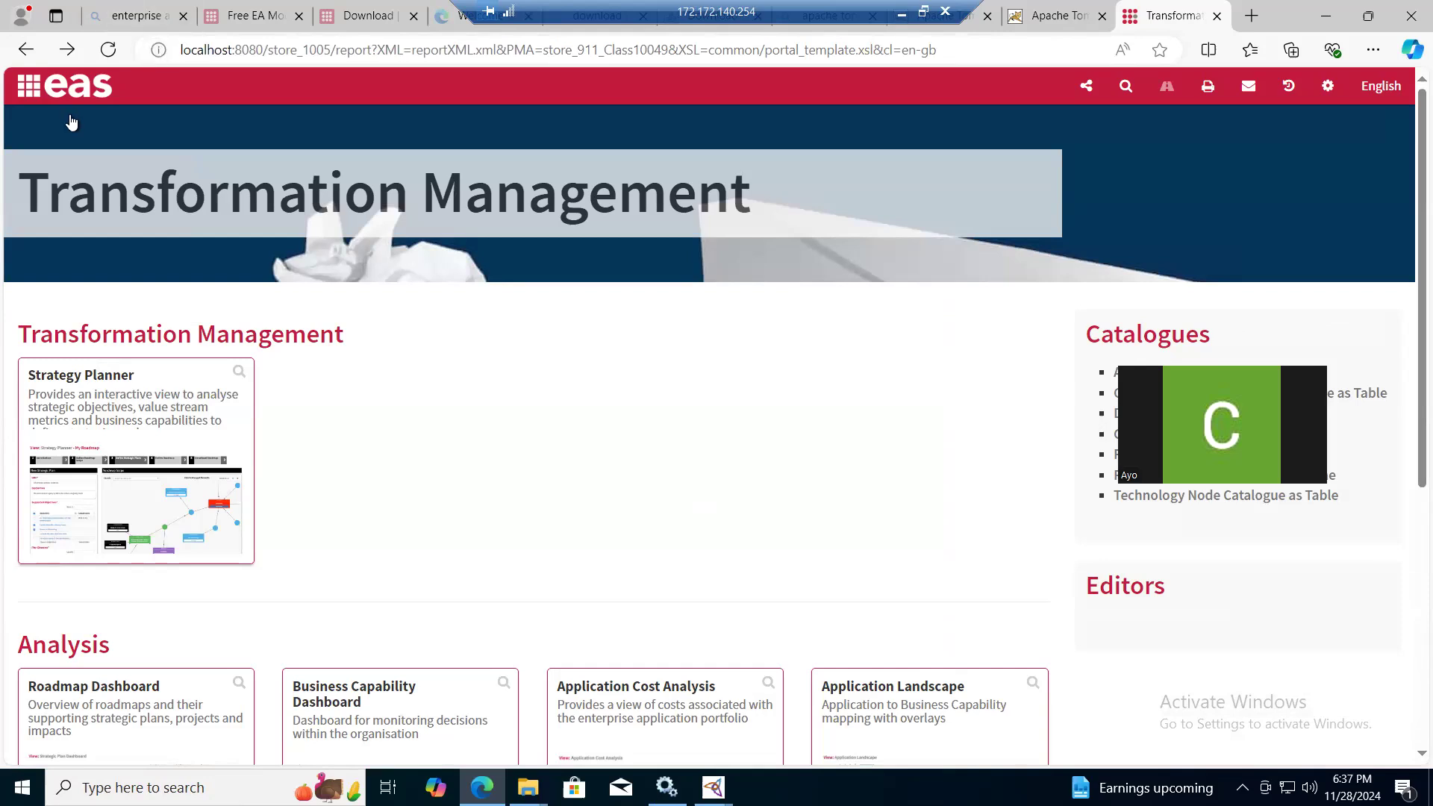
{"action": "key", "text": "super"}
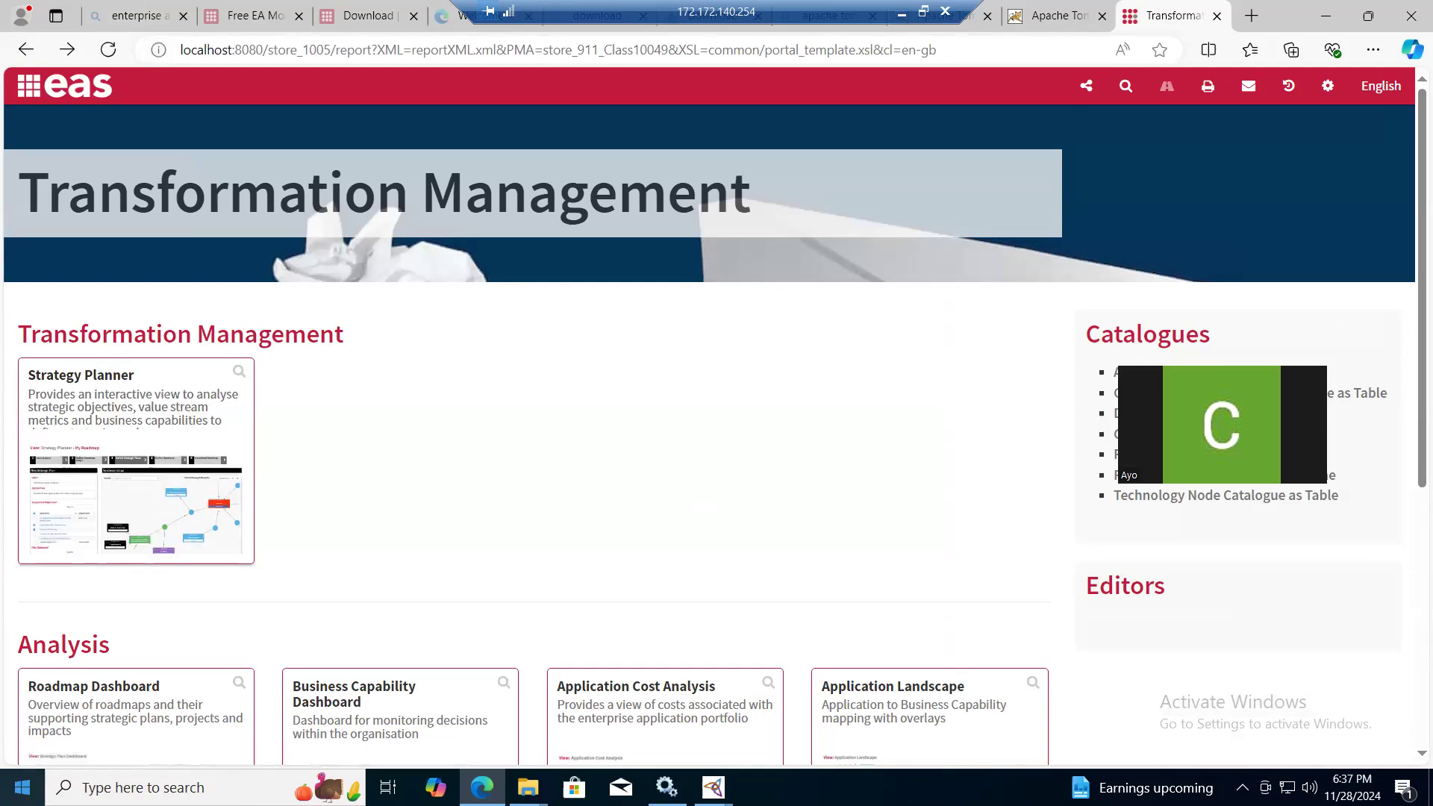
- Find Windows Defender Firewall on the VM and open the inbound rules in its advanced settings
{"action": "type", "text": "Wi"}
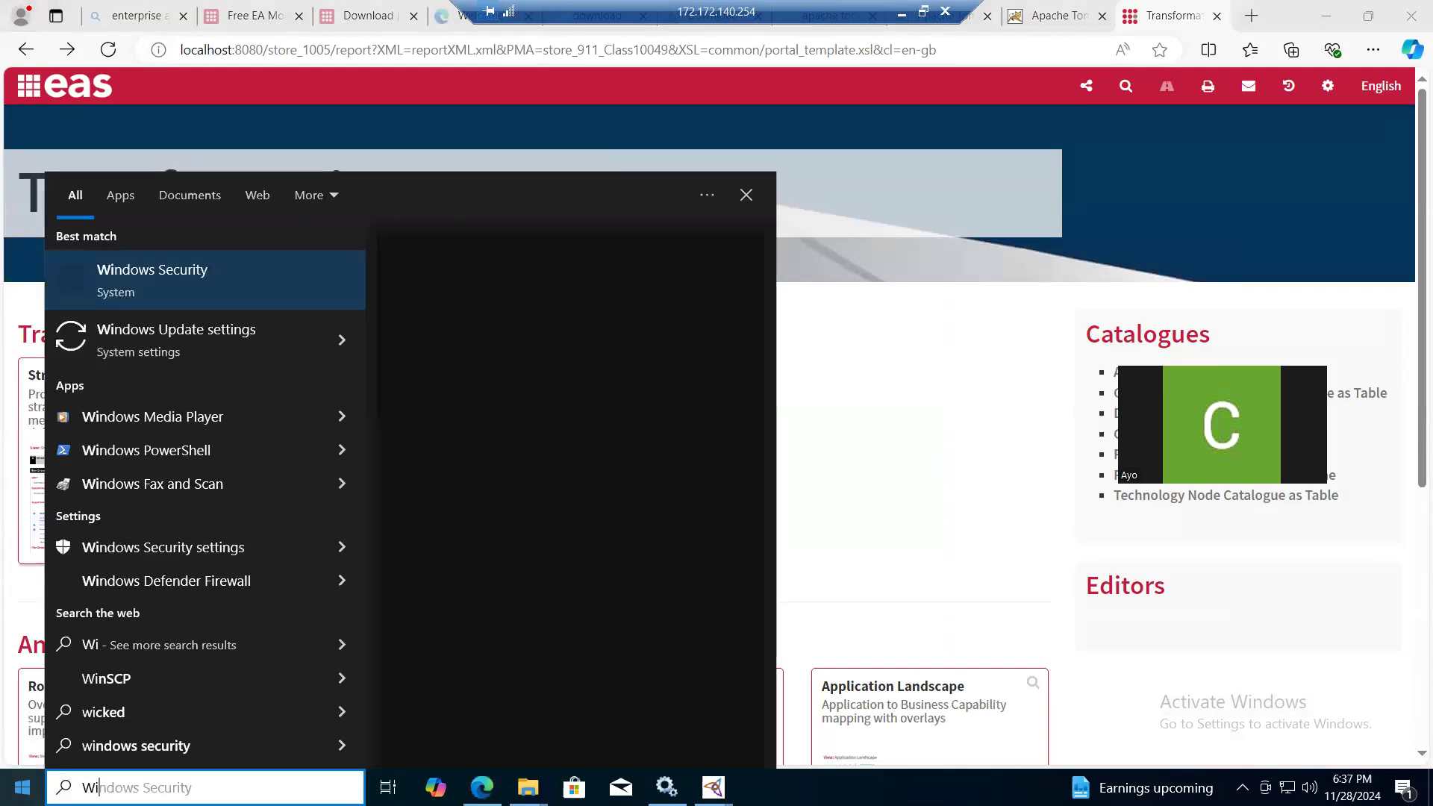
{"action": "type", "text": "ndows def"}
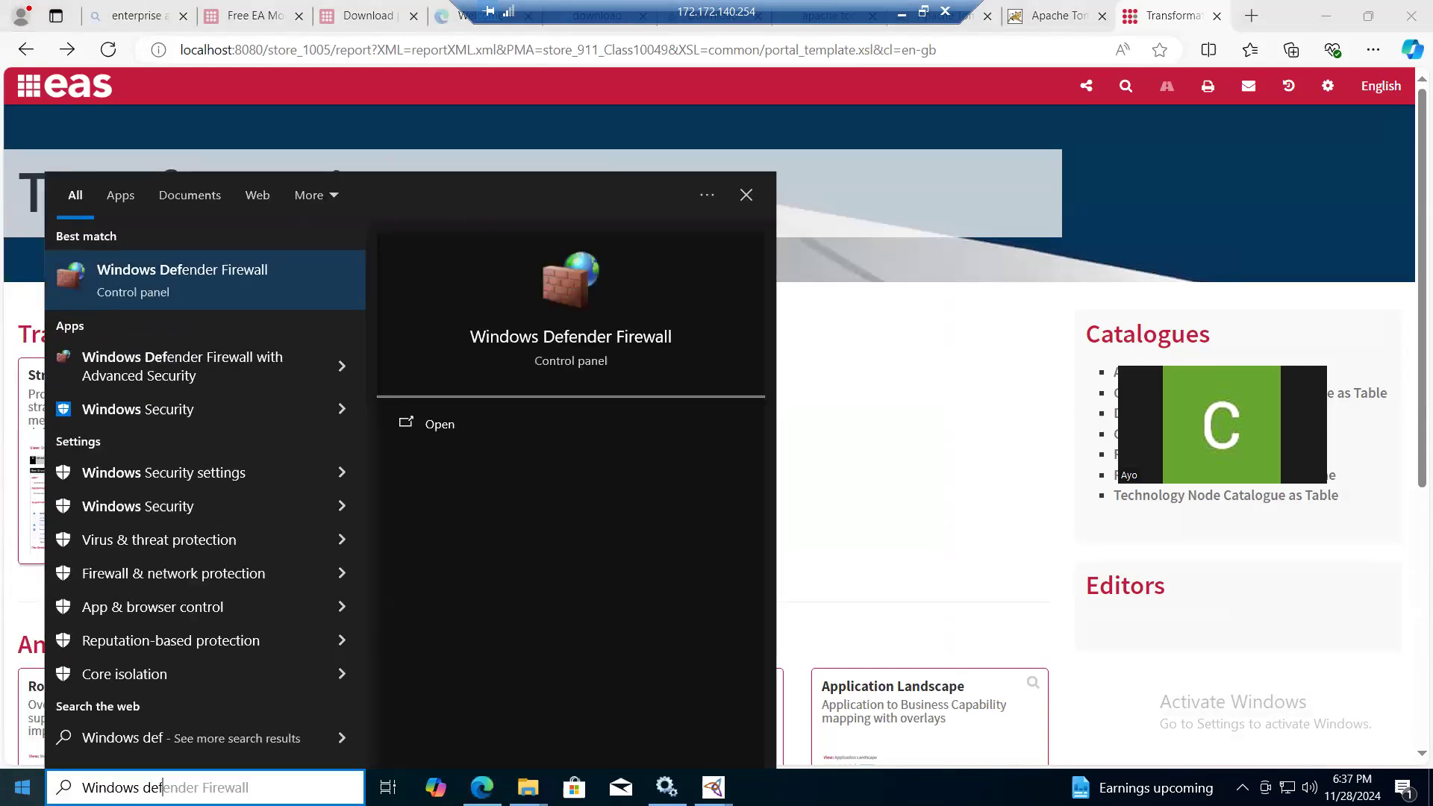
{"action": "type", "text": "ender firewall"}
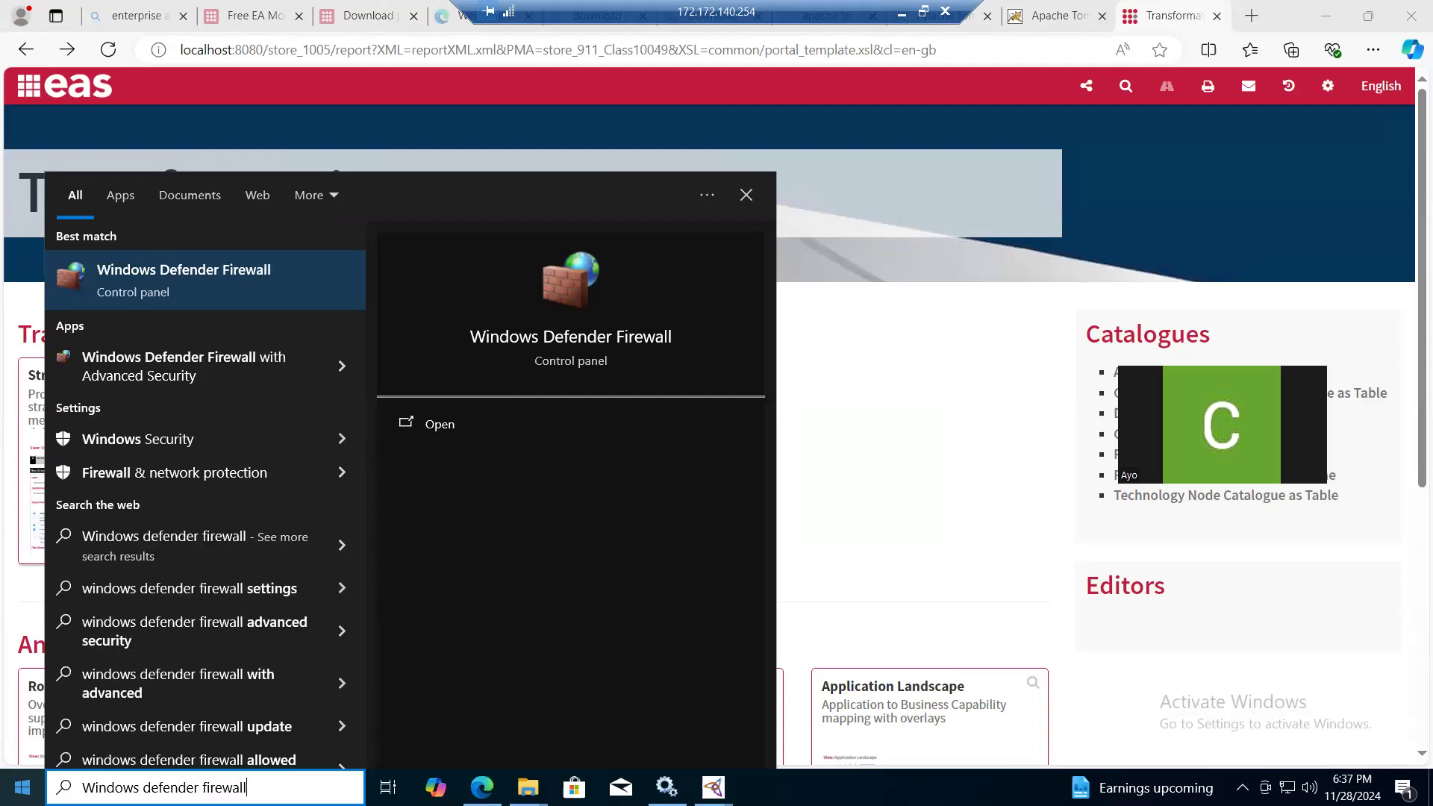
{"action": "left_click", "coordinate": [168, 279]}
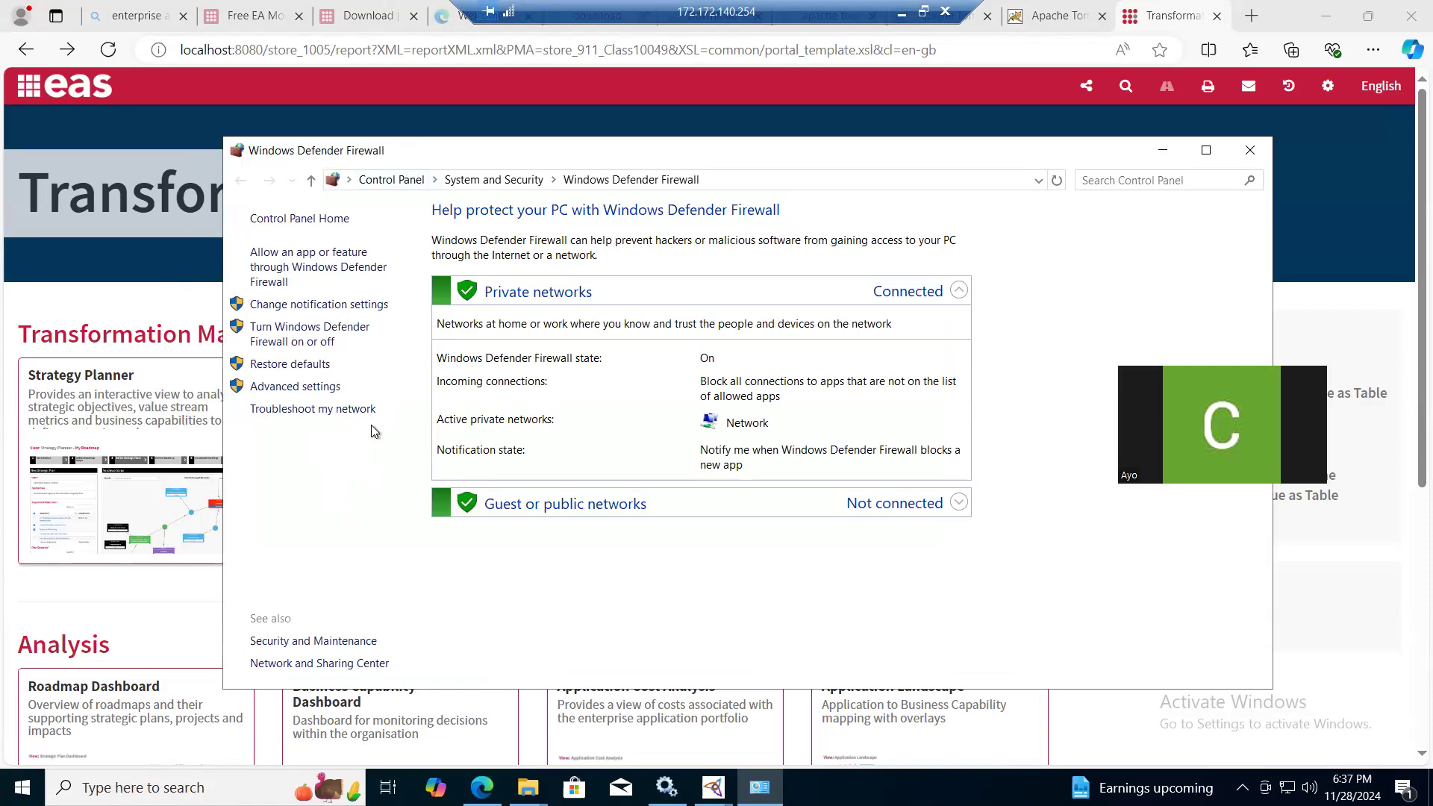
{"action": "left_click", "coordinate": [301, 387]}
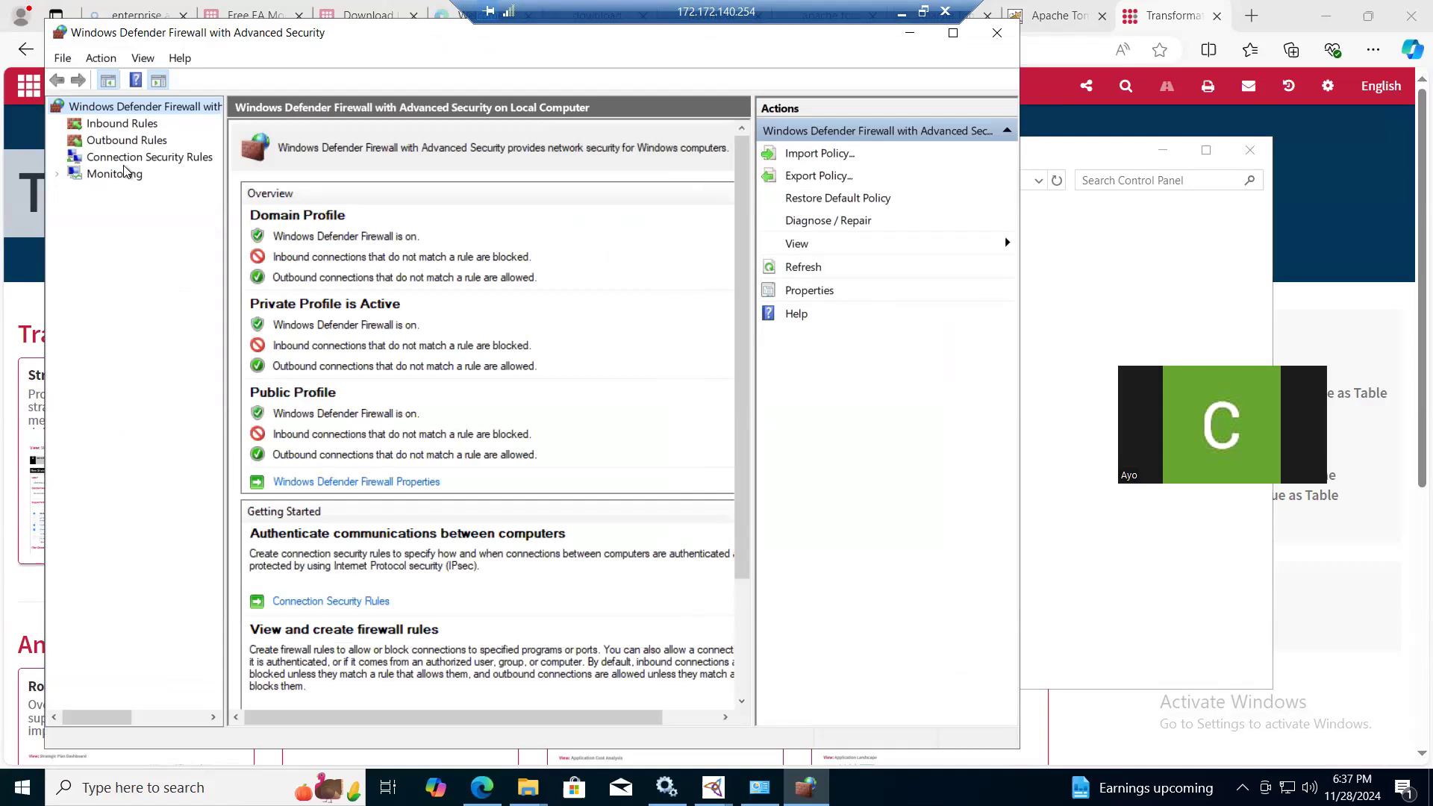
{"action": "left_click", "coordinate": [122, 124]}
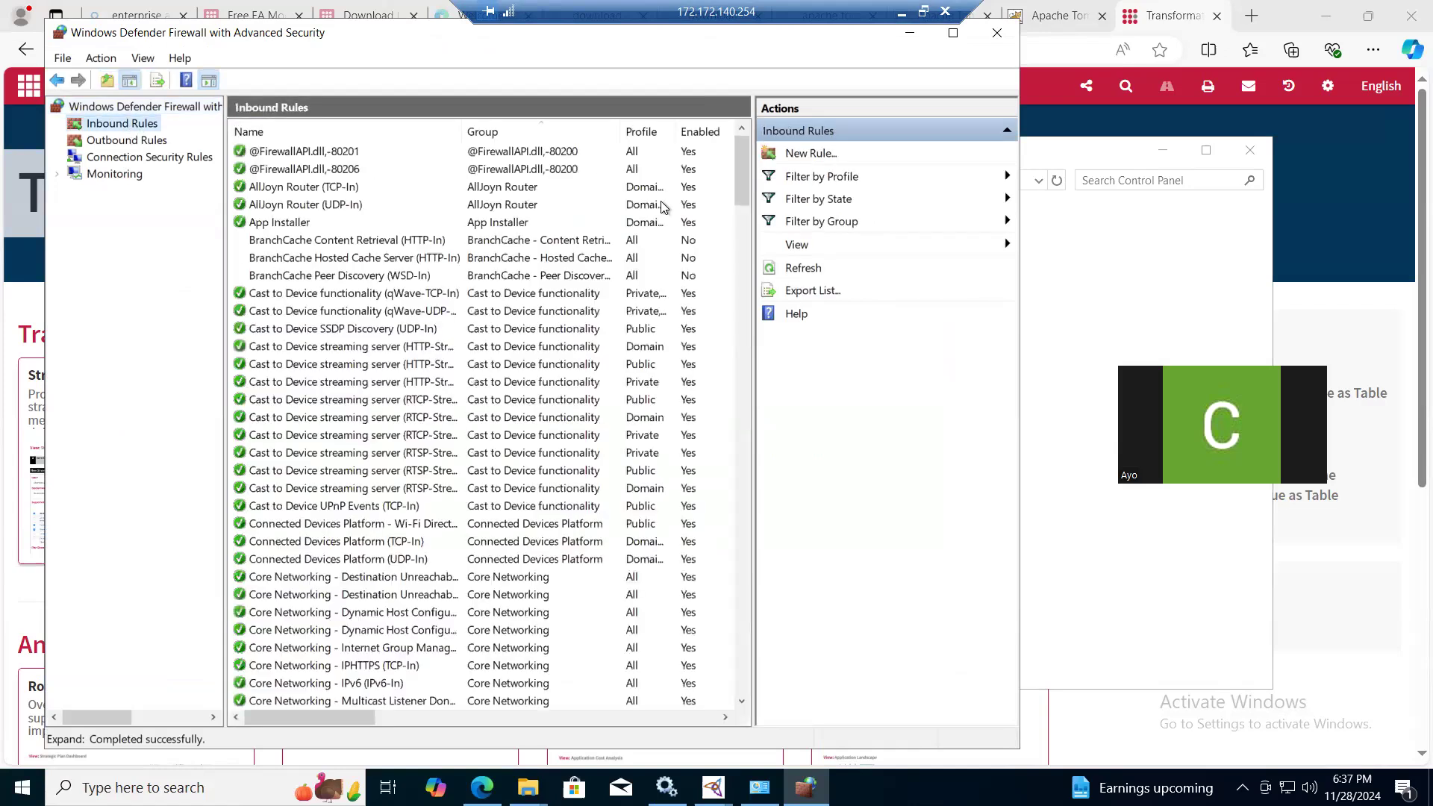
- Start a new inbound port rule that applies to the specific local TCP port 8080
{"action": "left_click", "coordinate": [811, 154]}
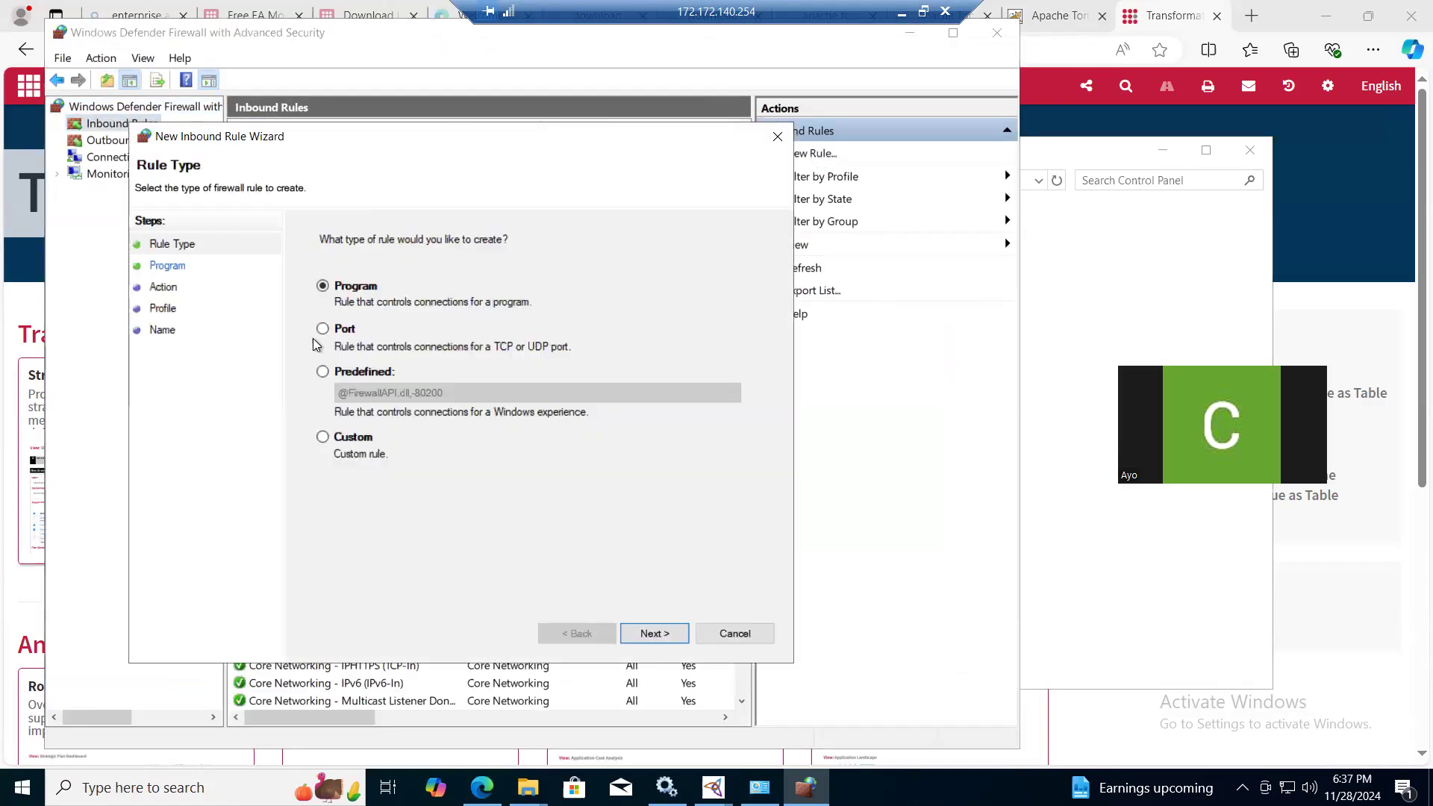
{"action": "left_click", "coordinate": [323, 332]}
{"action": "left_click", "coordinate": [655, 634]}
{"action": "left_click", "coordinate": [522, 388]}
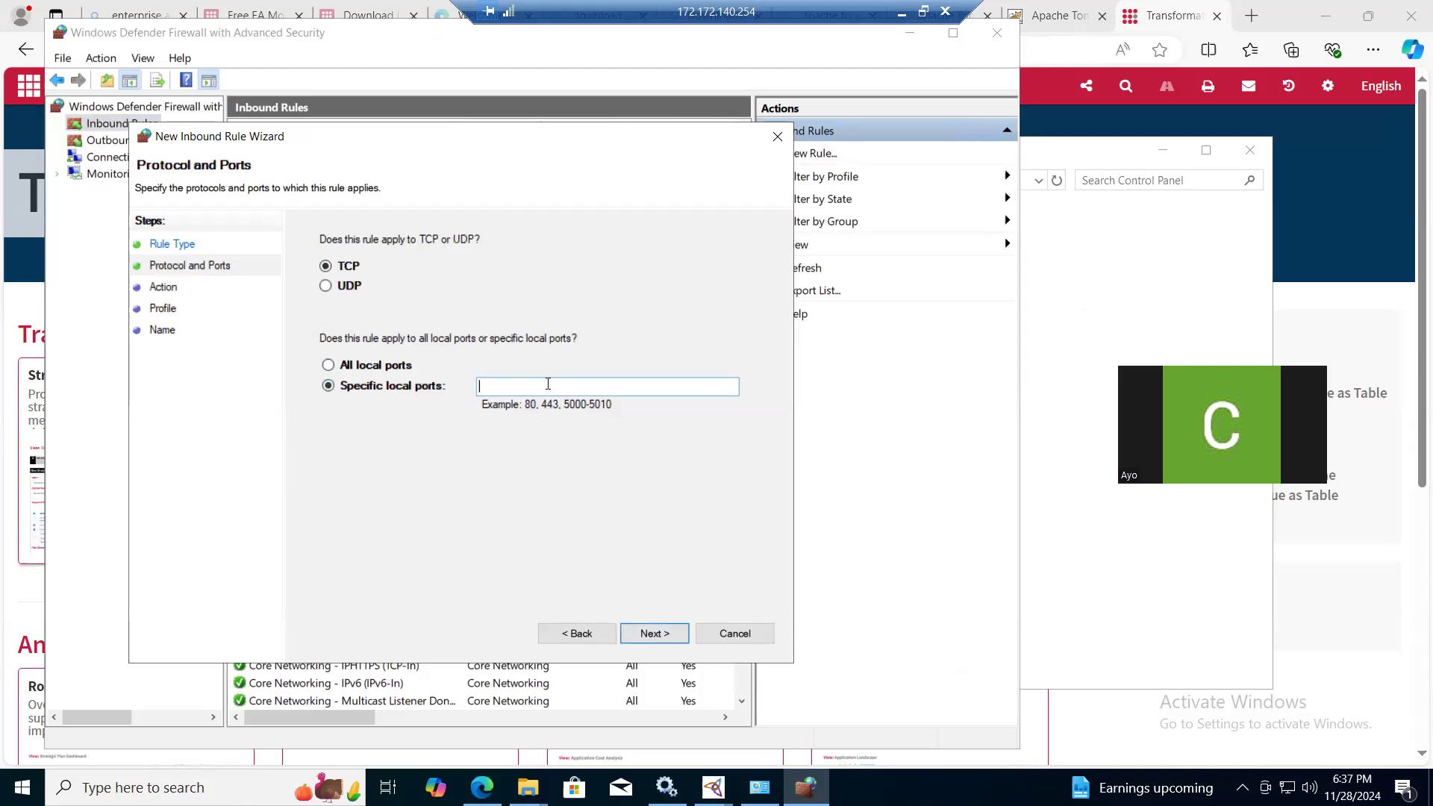
{"action": "type", "text": "8080"}
{"action": "left_click", "coordinate": [648, 636]}
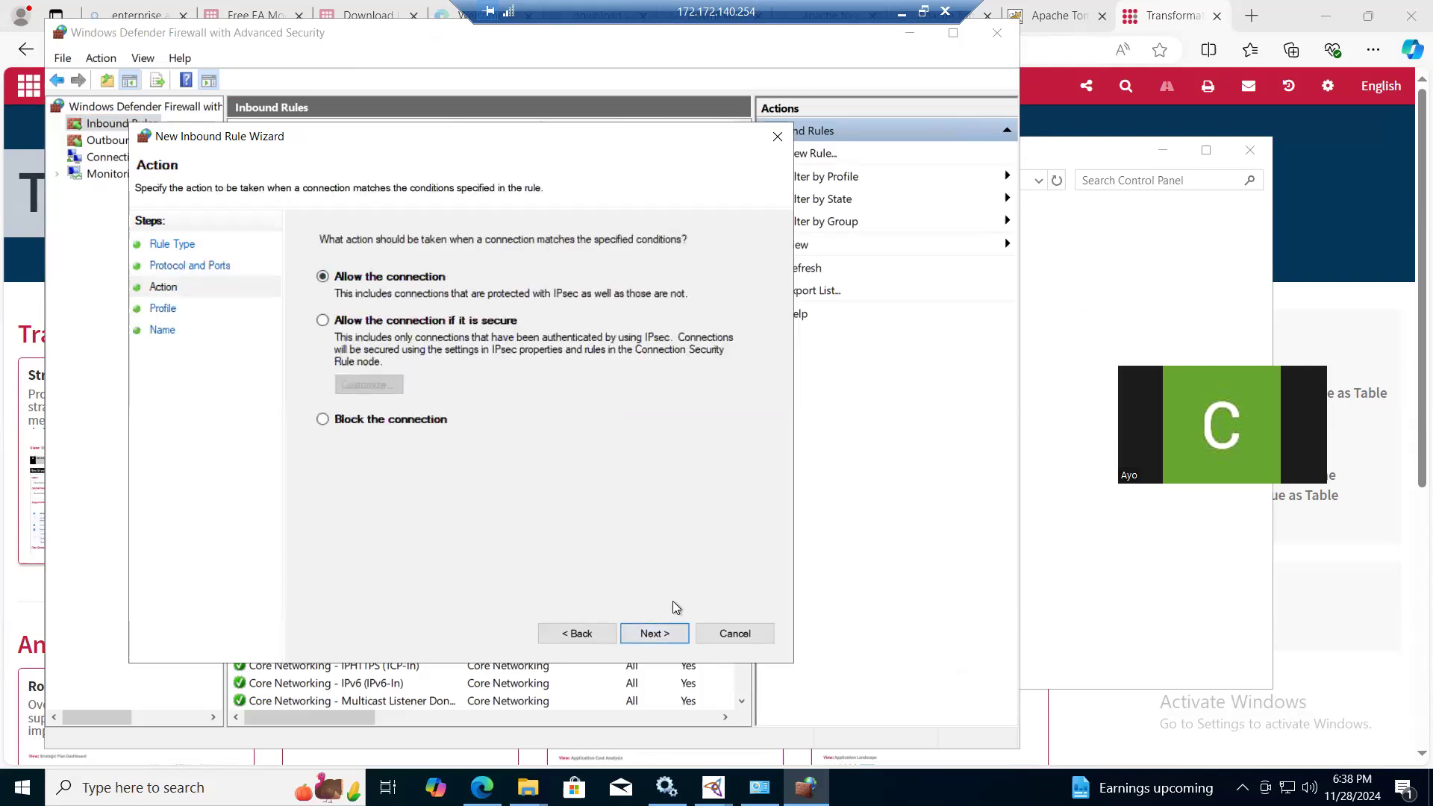
- Allow the connection for the Domain, Private and Public profiles, and create the rule with the name eauserrule
{"action": "left_click", "coordinate": [659, 633]}
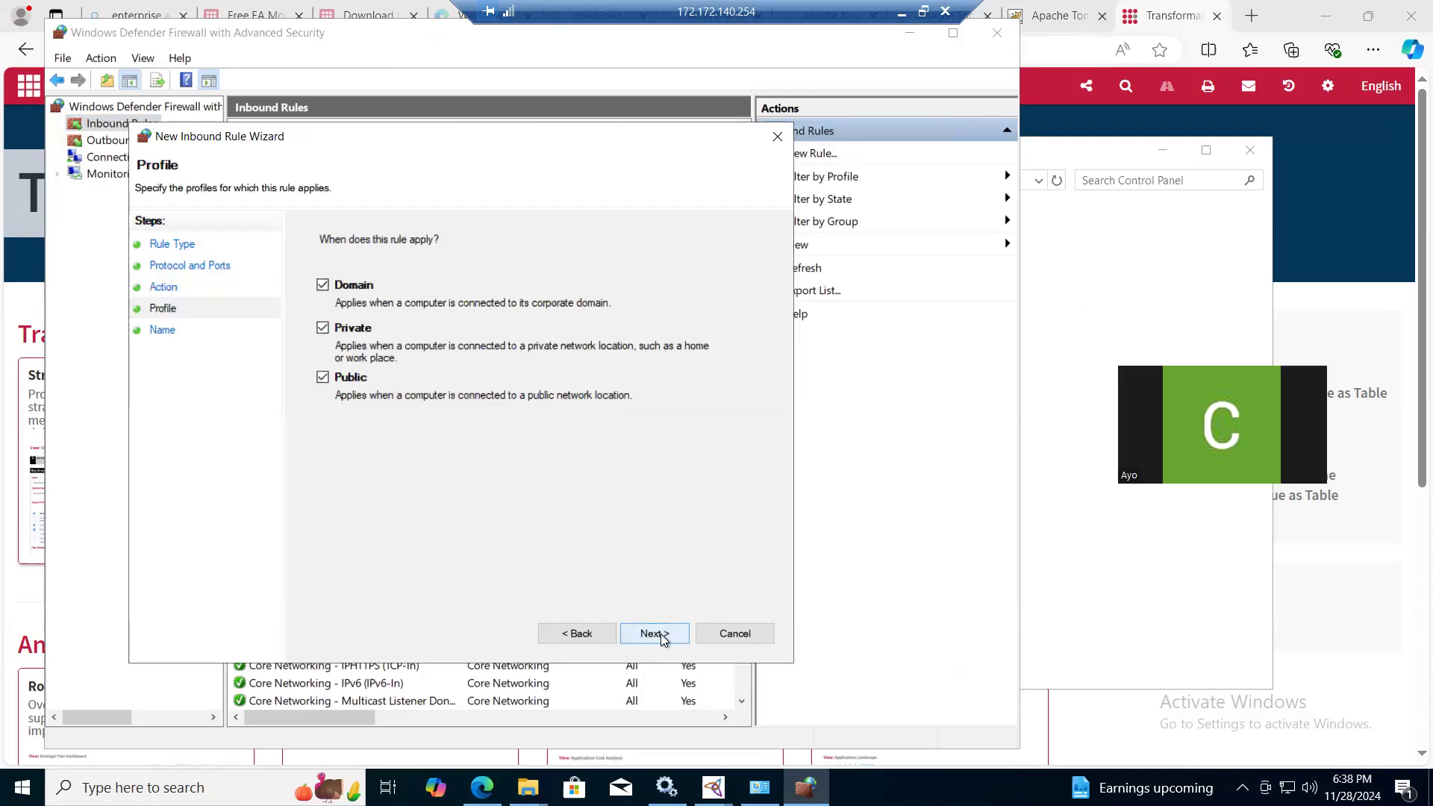
{"action": "left_click", "coordinate": [653, 633]}
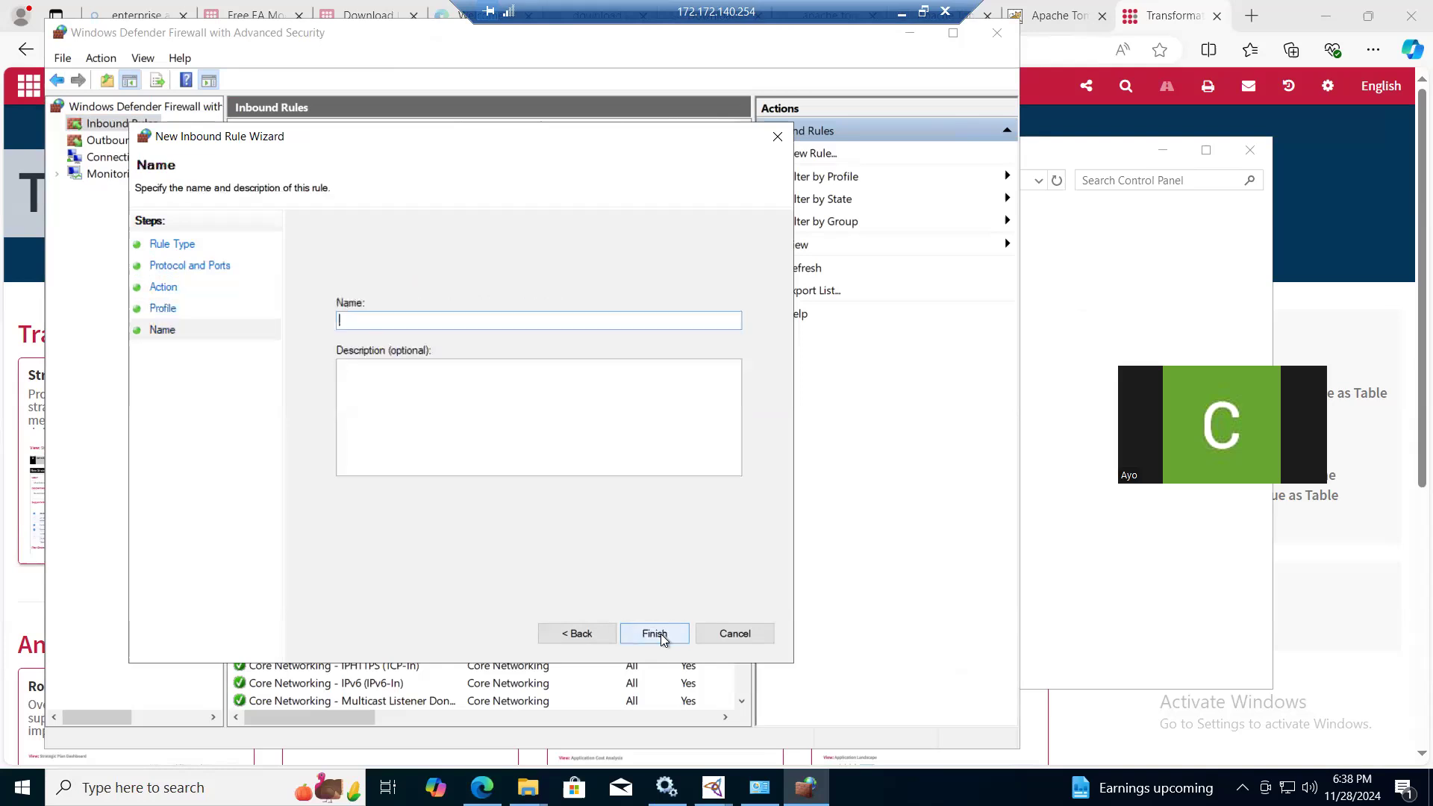
{"action": "type", "text": "eauserrule"}
{"action": "left_click", "coordinate": [653, 633]}
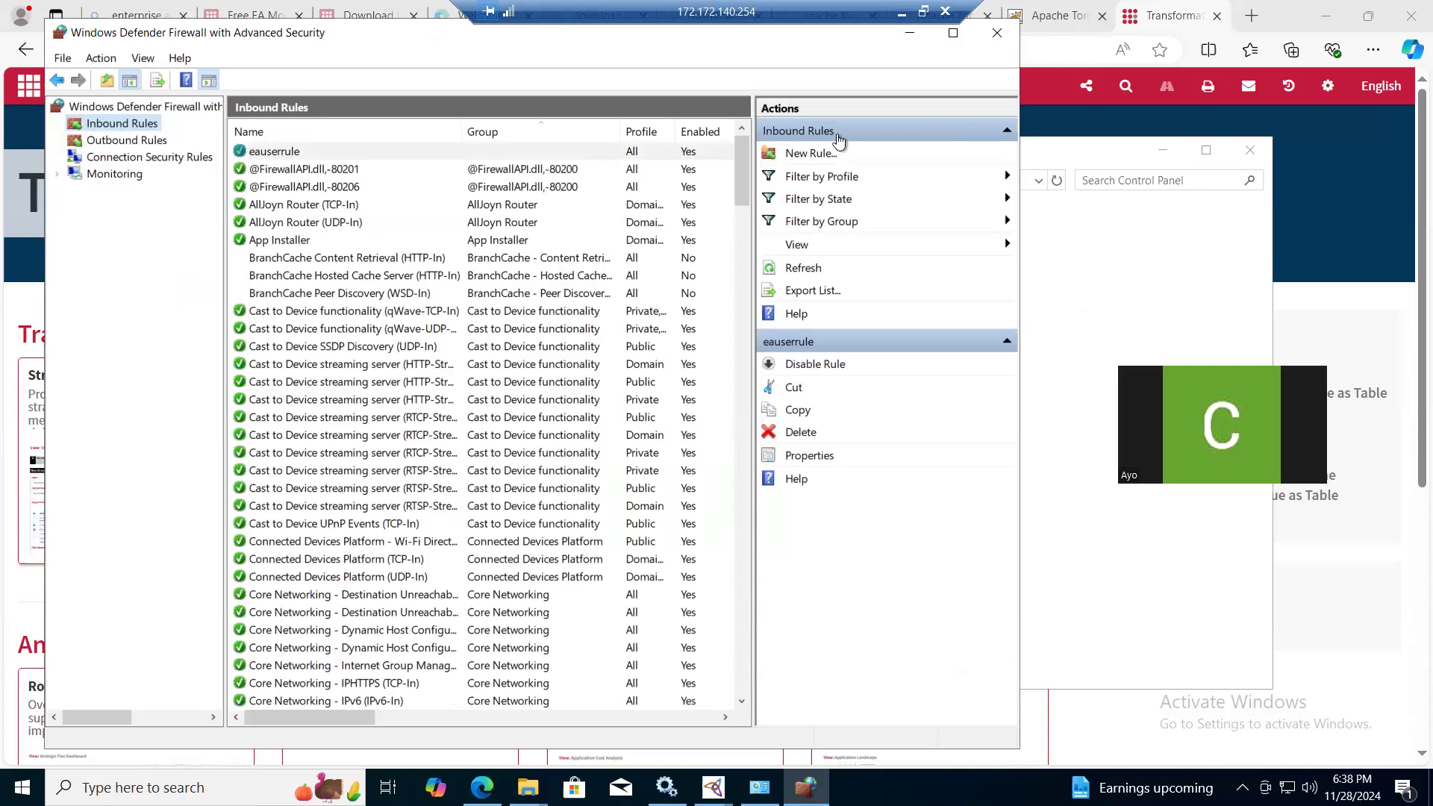
- Switch to the local Azure portal and add an inbound port rule in the enterprisearchitectureos VM's network settings
{"action": "left_click", "coordinate": [900, 12]}
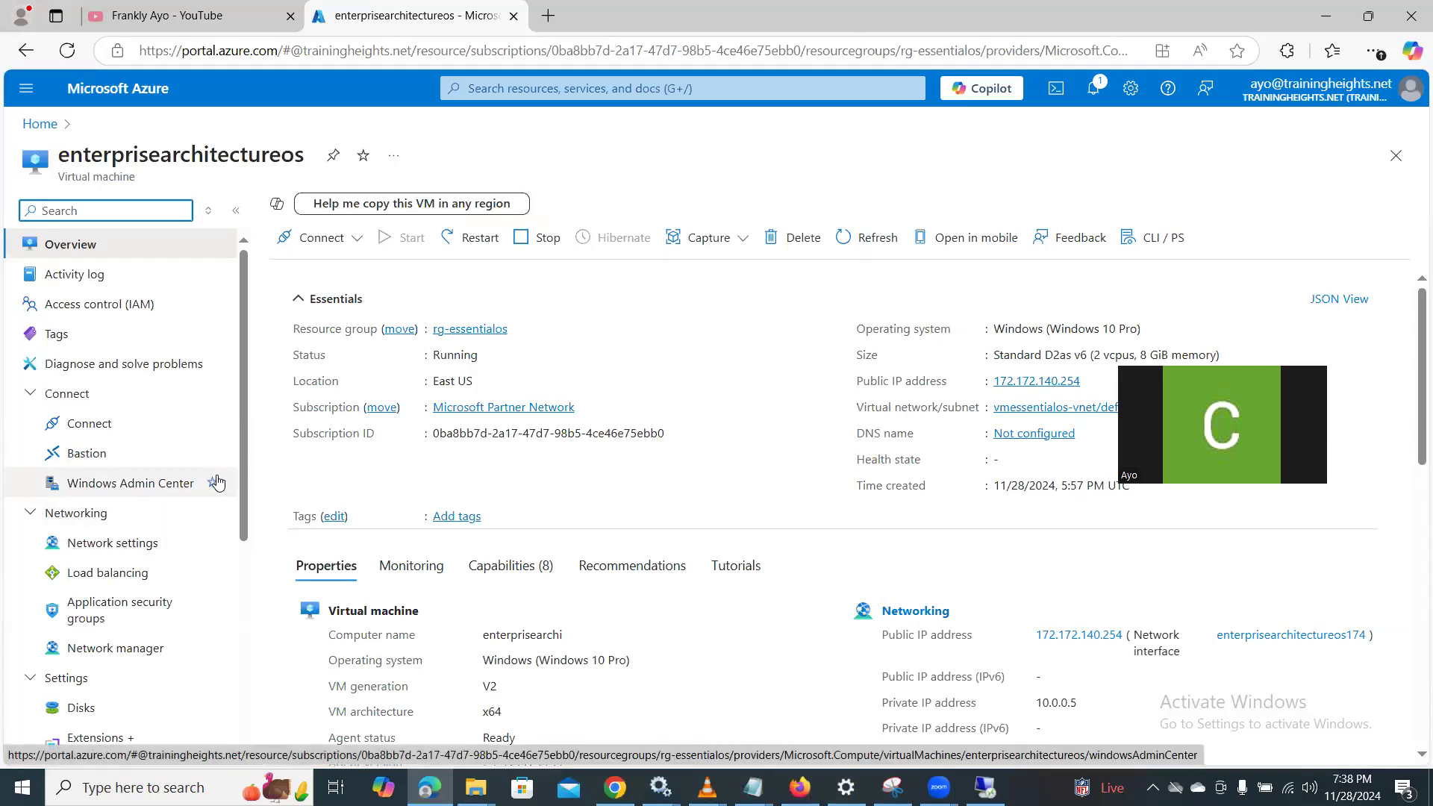
{"action": "left_click", "coordinate": [108, 548]}
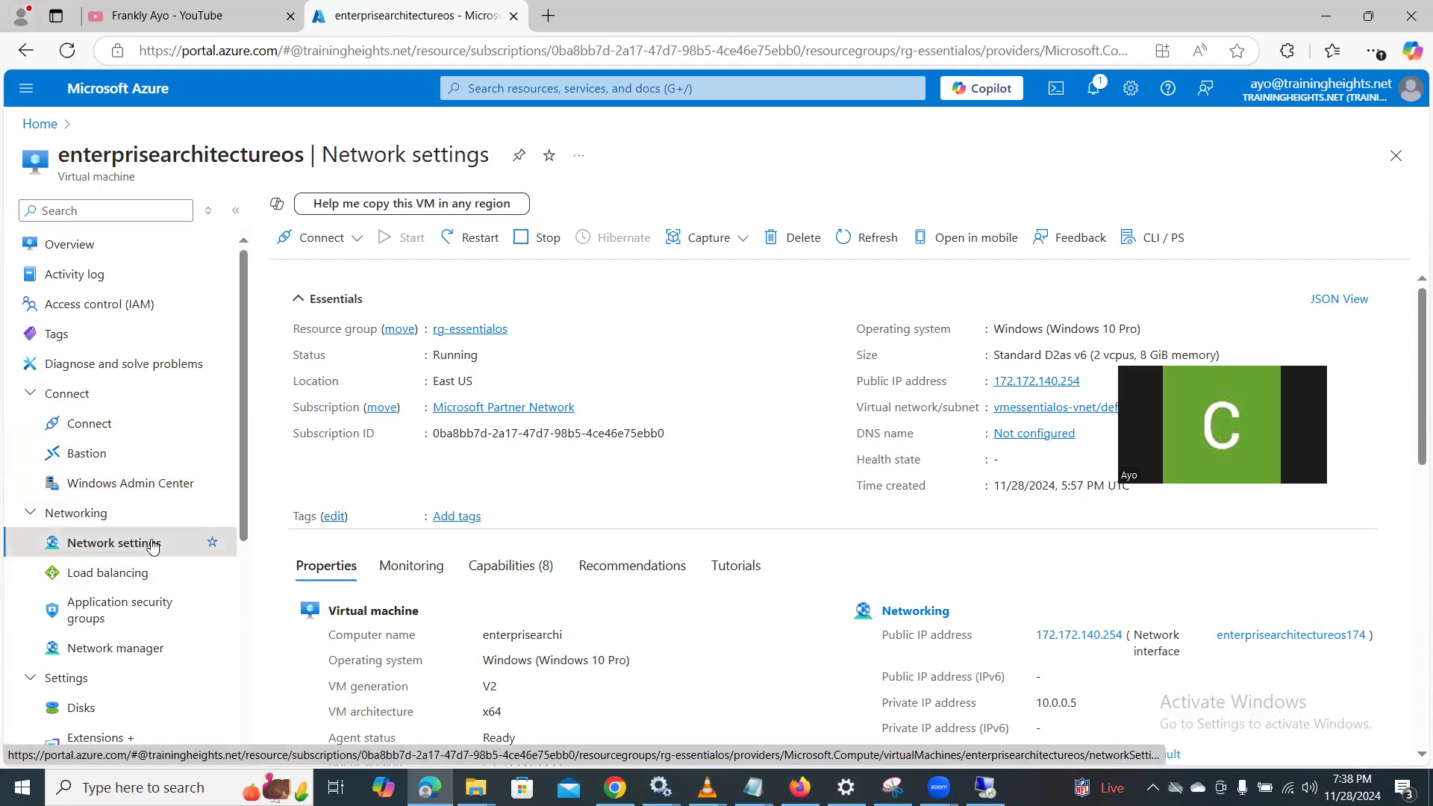
{"action": "left_click", "coordinate": [117, 547]}
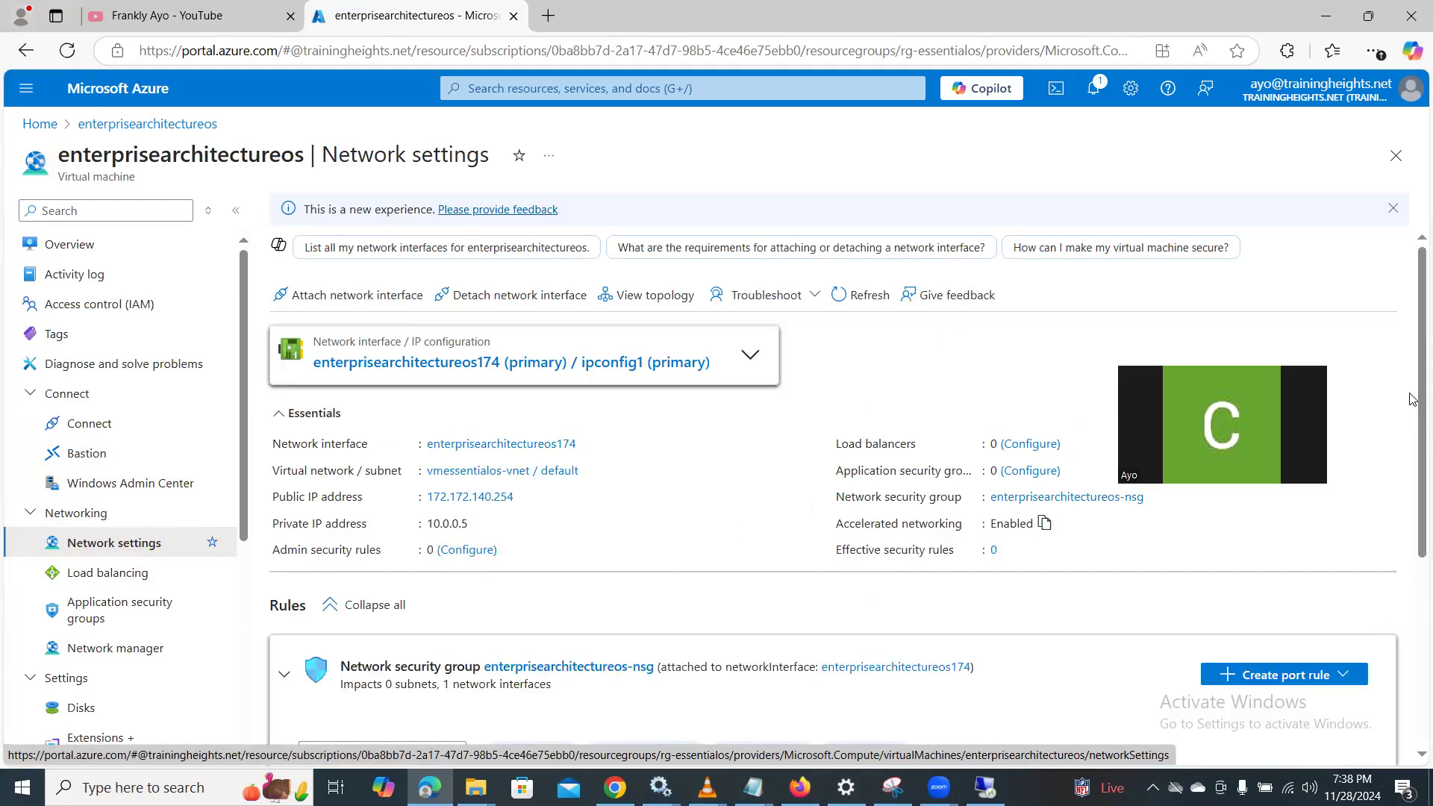
{"action": "scroll", "coordinate": [1413, 399], "scroll_direction": "down", "scroll_amount": 2}
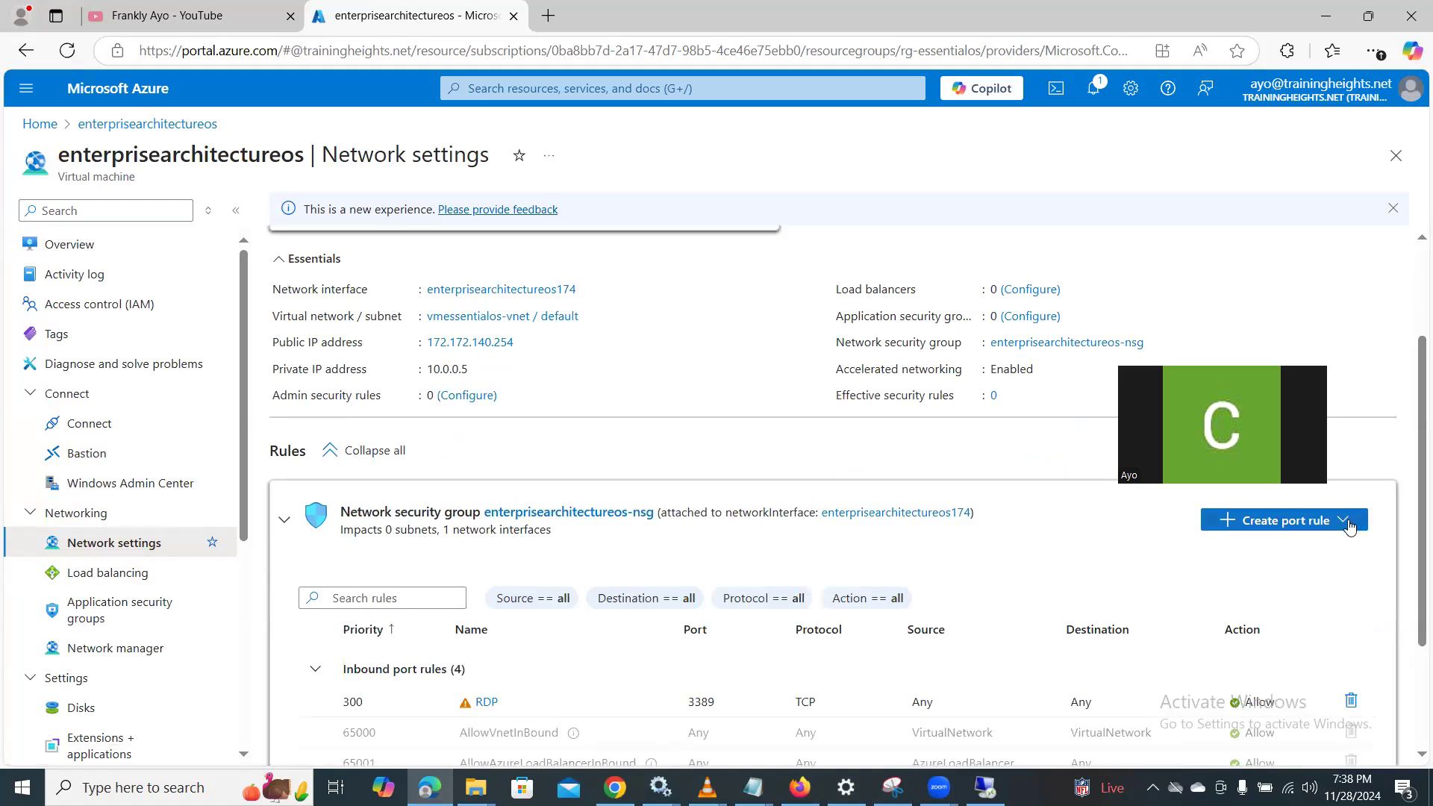
{"action": "left_click", "coordinate": [1349, 526]}
{"action": "left_click", "coordinate": [1316, 547]}
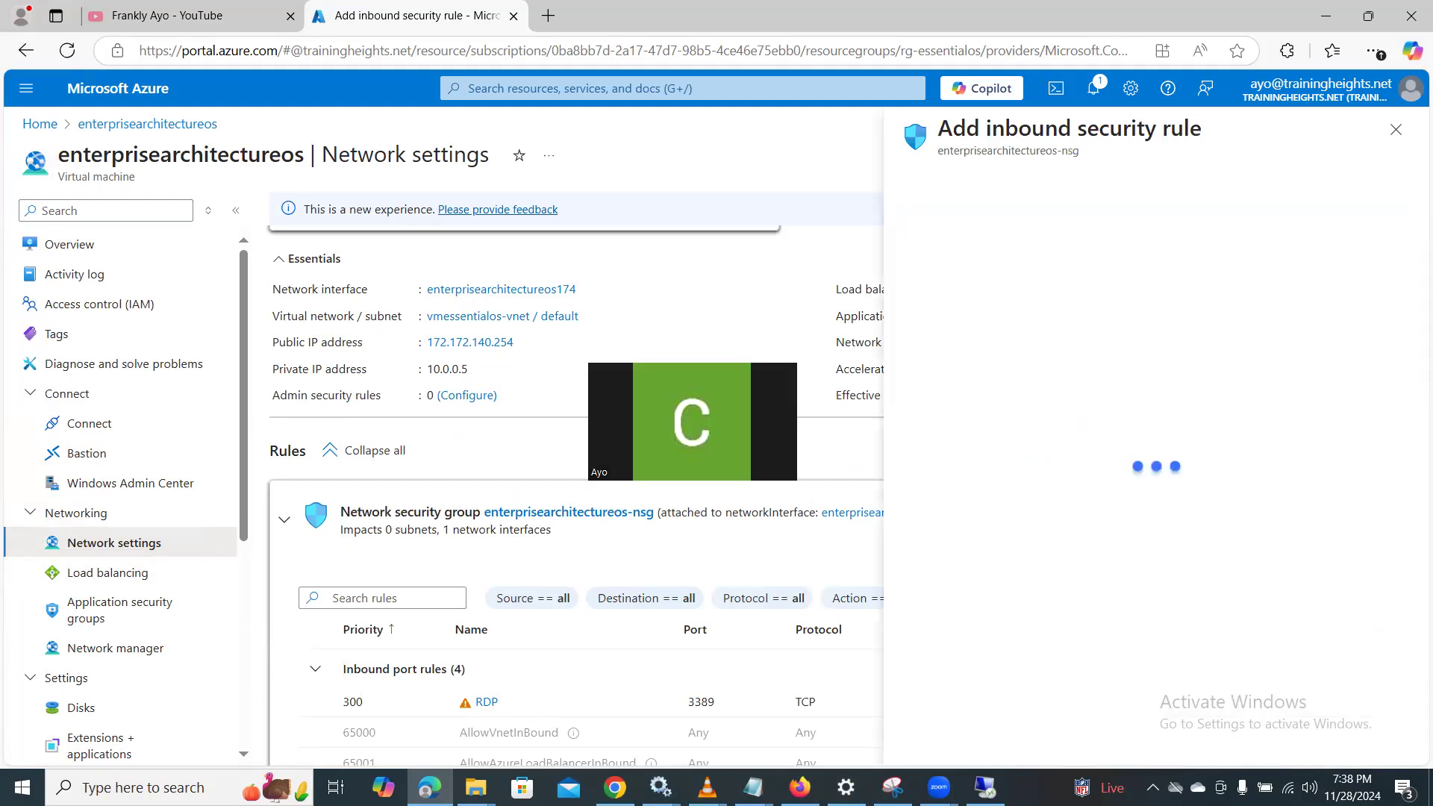
{"action": "left_click_drag", "start_coordinate": [1412, 415], "coordinate": [1414, 575]}
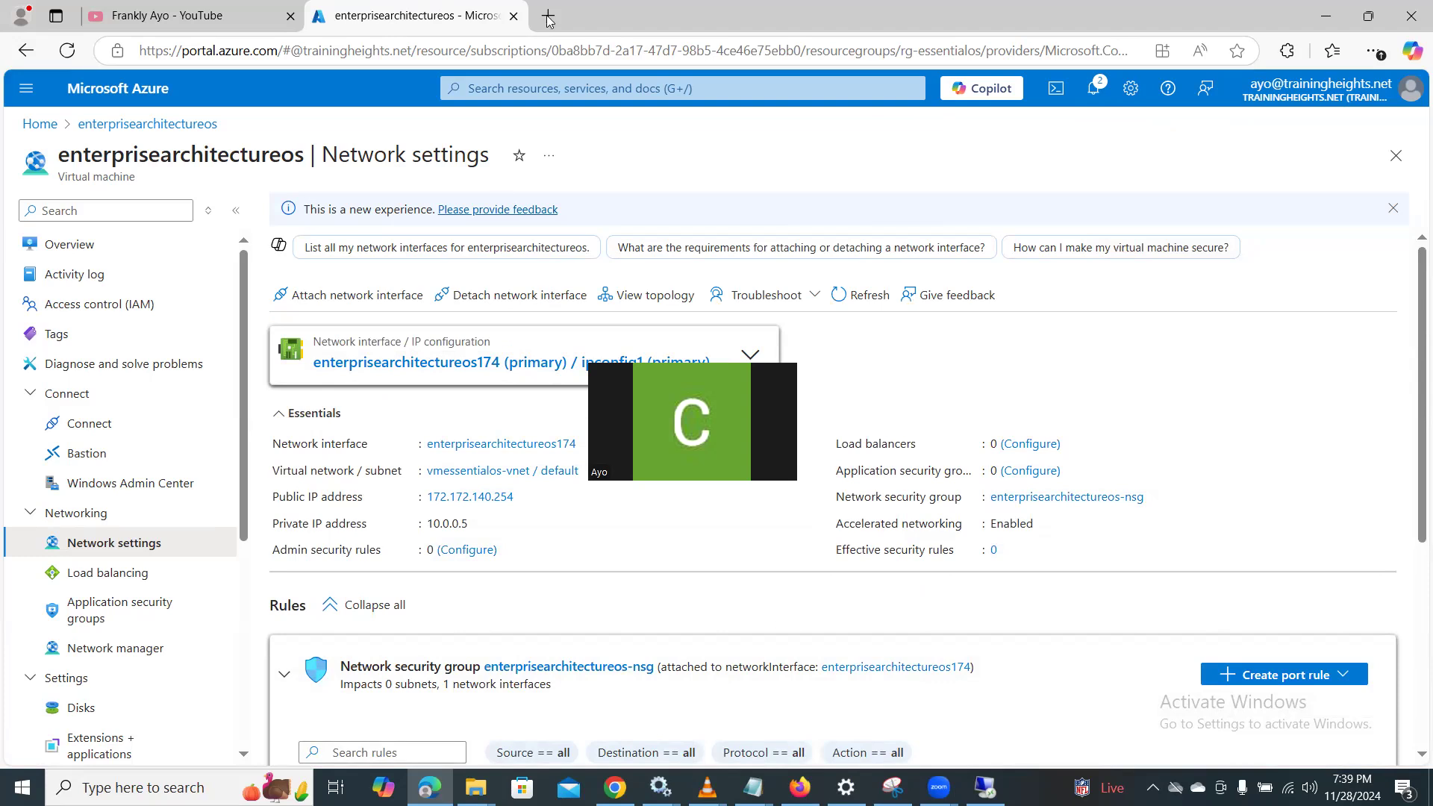
- Copy the VM's public IP address from its overview and load 172.172.140.254:8080 in a new browser tab
{"action": "left_click", "coordinate": [112, 251]}
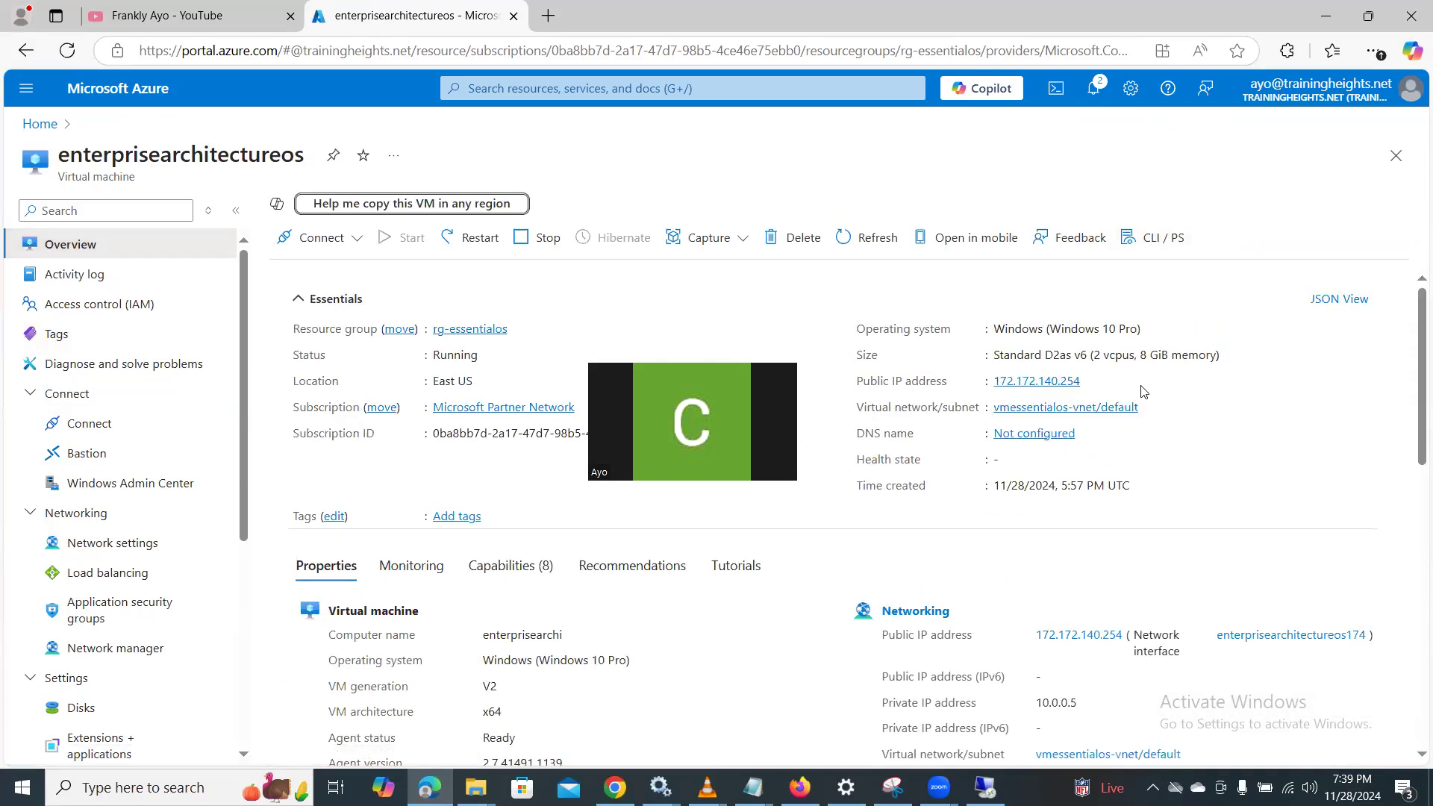
{"action": "left_click", "coordinate": [1090, 382]}
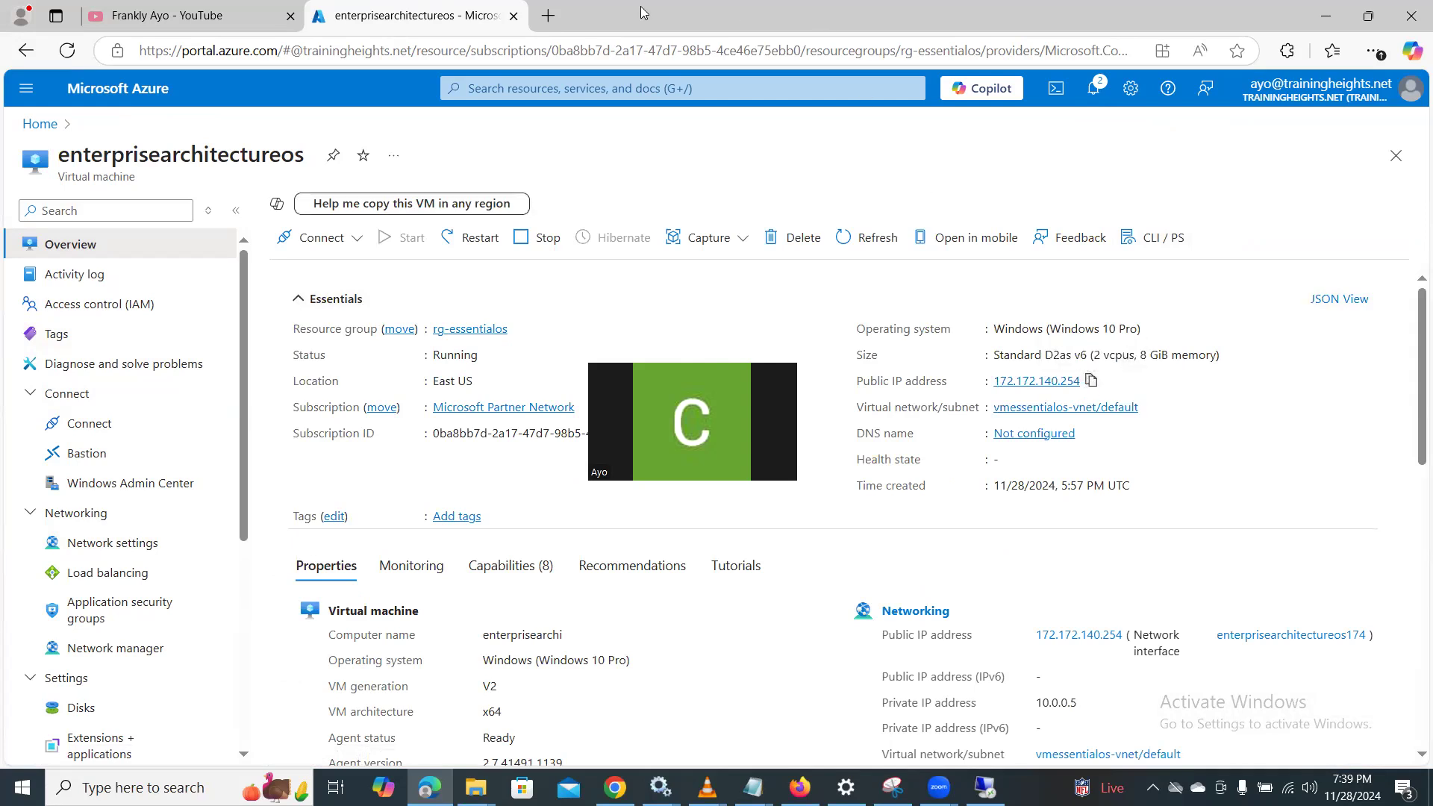
{"action": "left_click", "coordinate": [548, 16]}
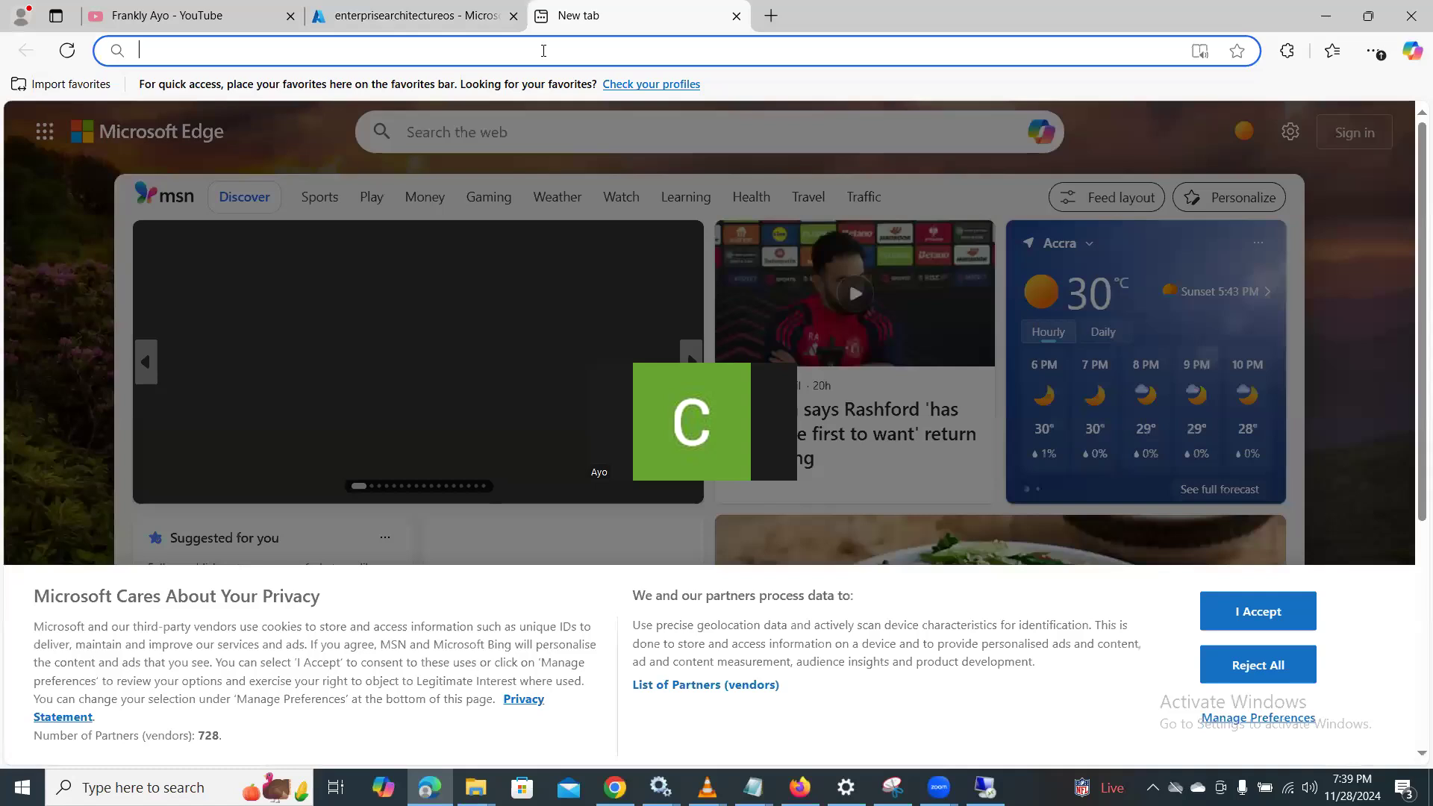
{"action": "key", "text": "ctrl+v"}
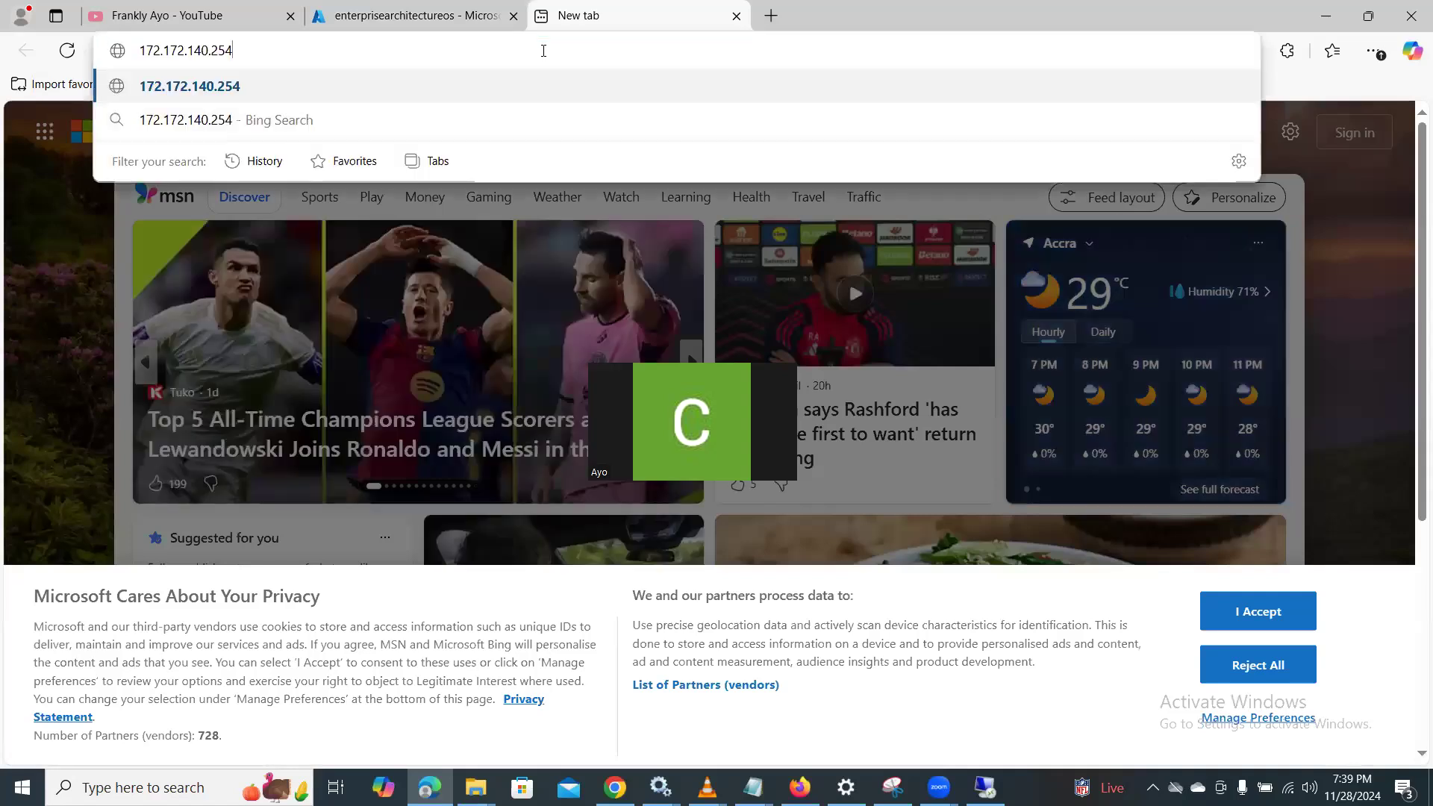
{"action": "type", "text": ":8080"}
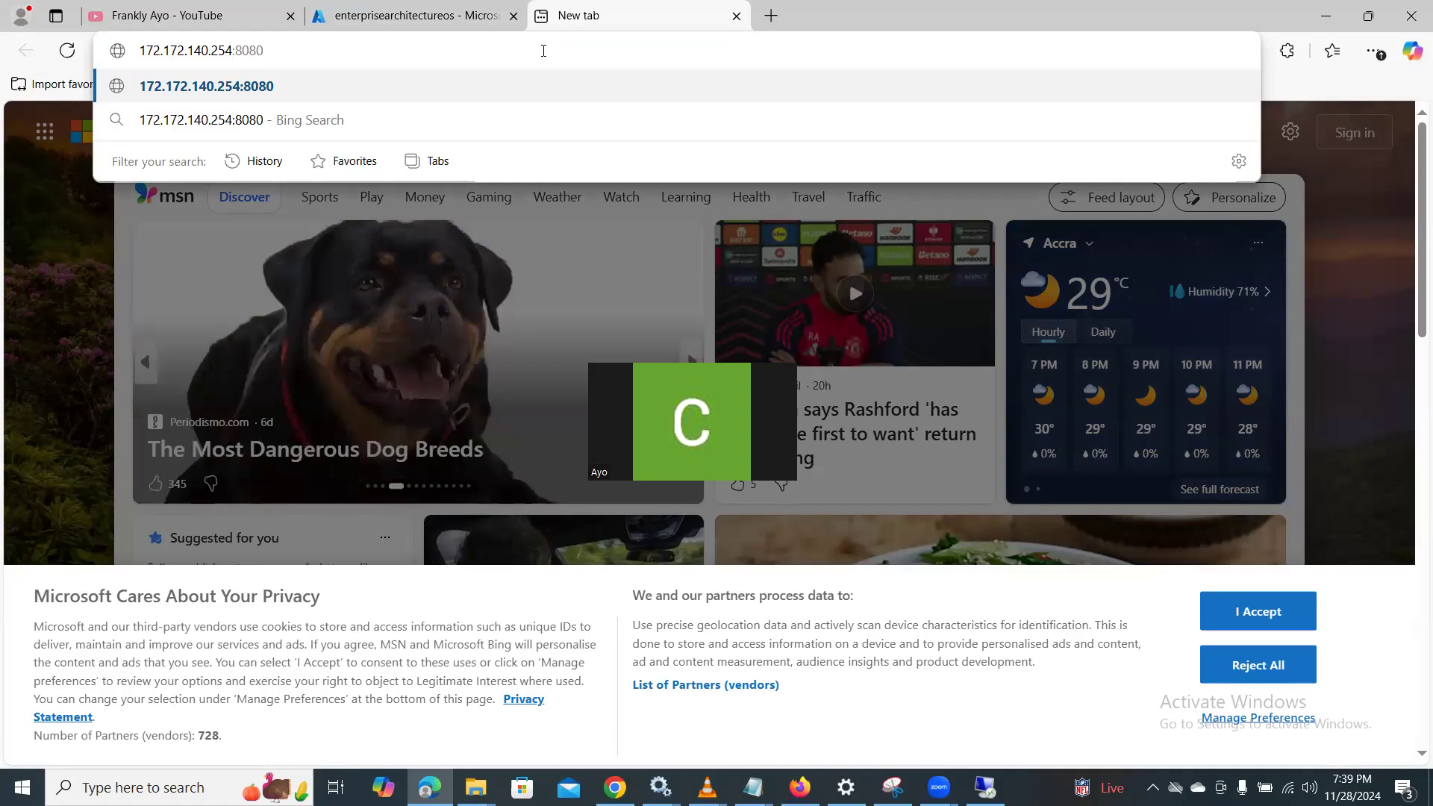
{"action": "key", "text": "Return"}
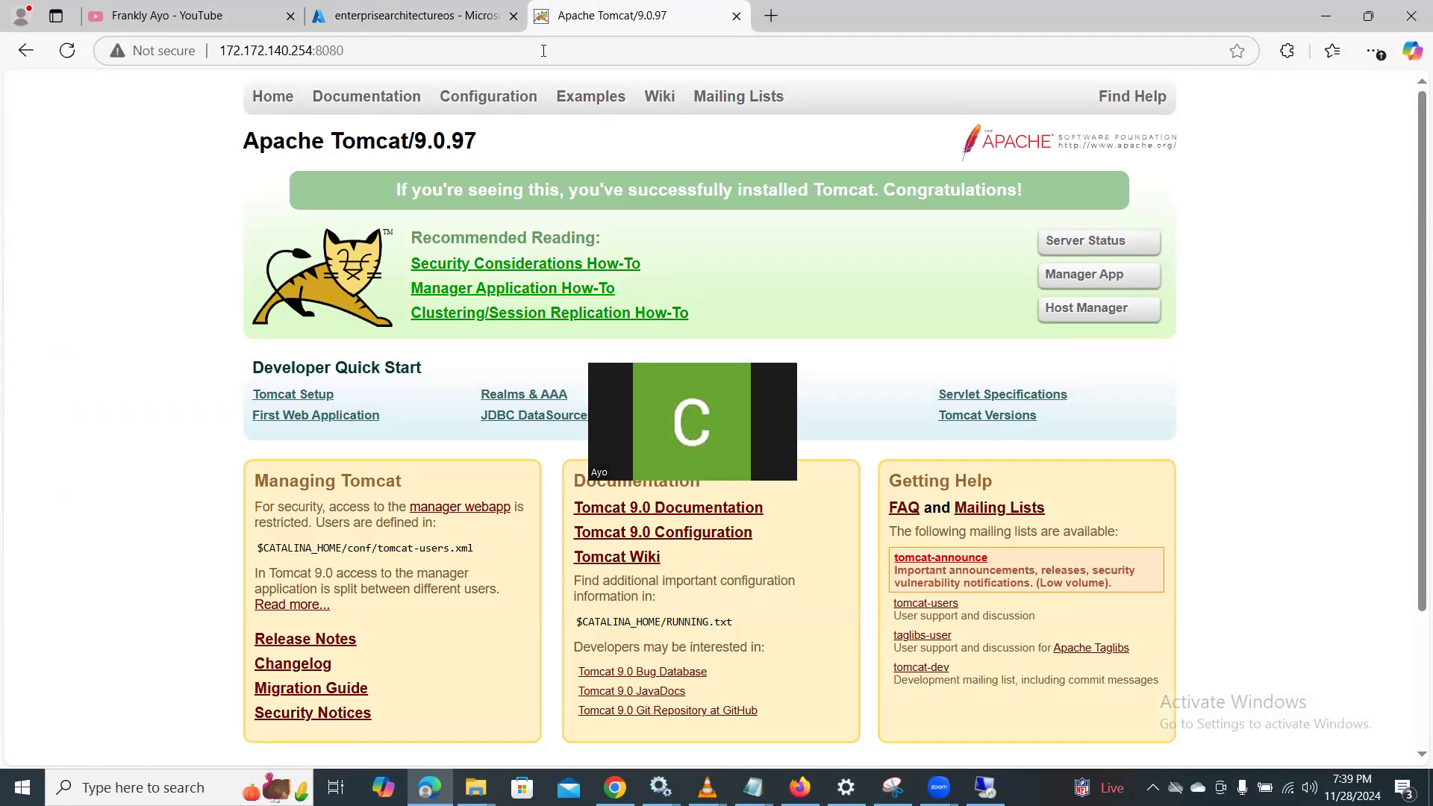
- Load the published Essential Viewer at 172.172.140.254:8080/store_1005
{"action": "left_click", "coordinate": [574, 50]}
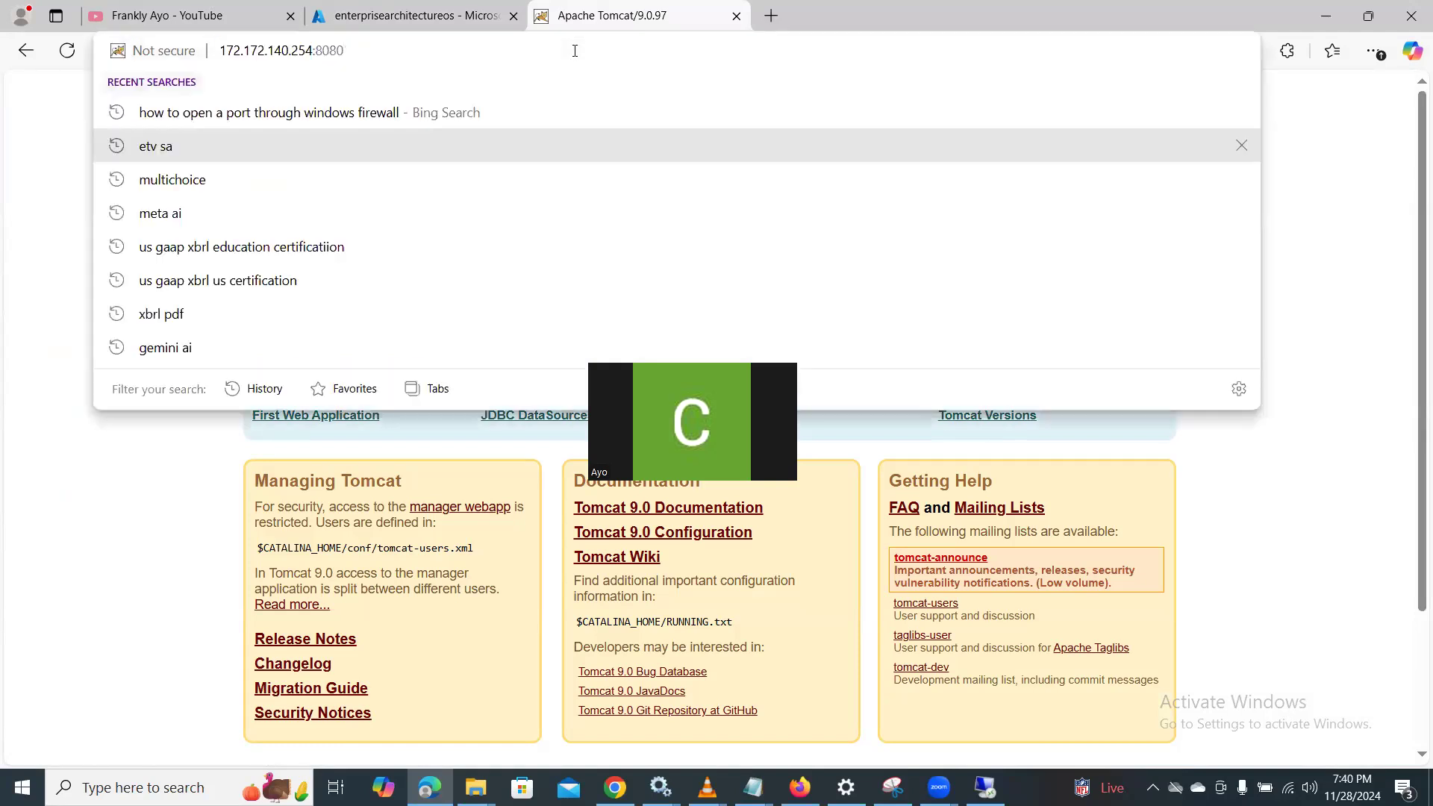
{"action": "type", "text": "/"}
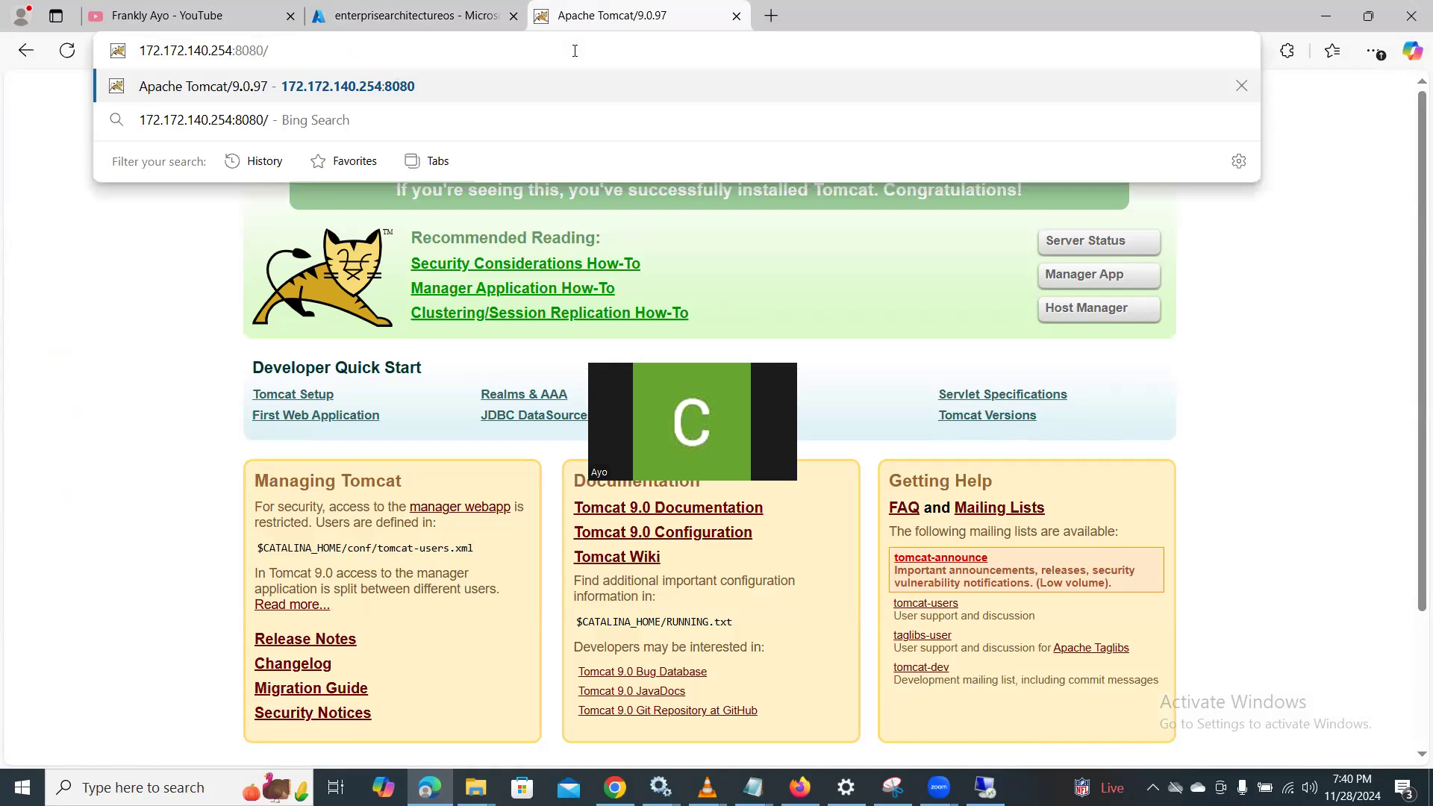
{"action": "type", "text": "sto"}
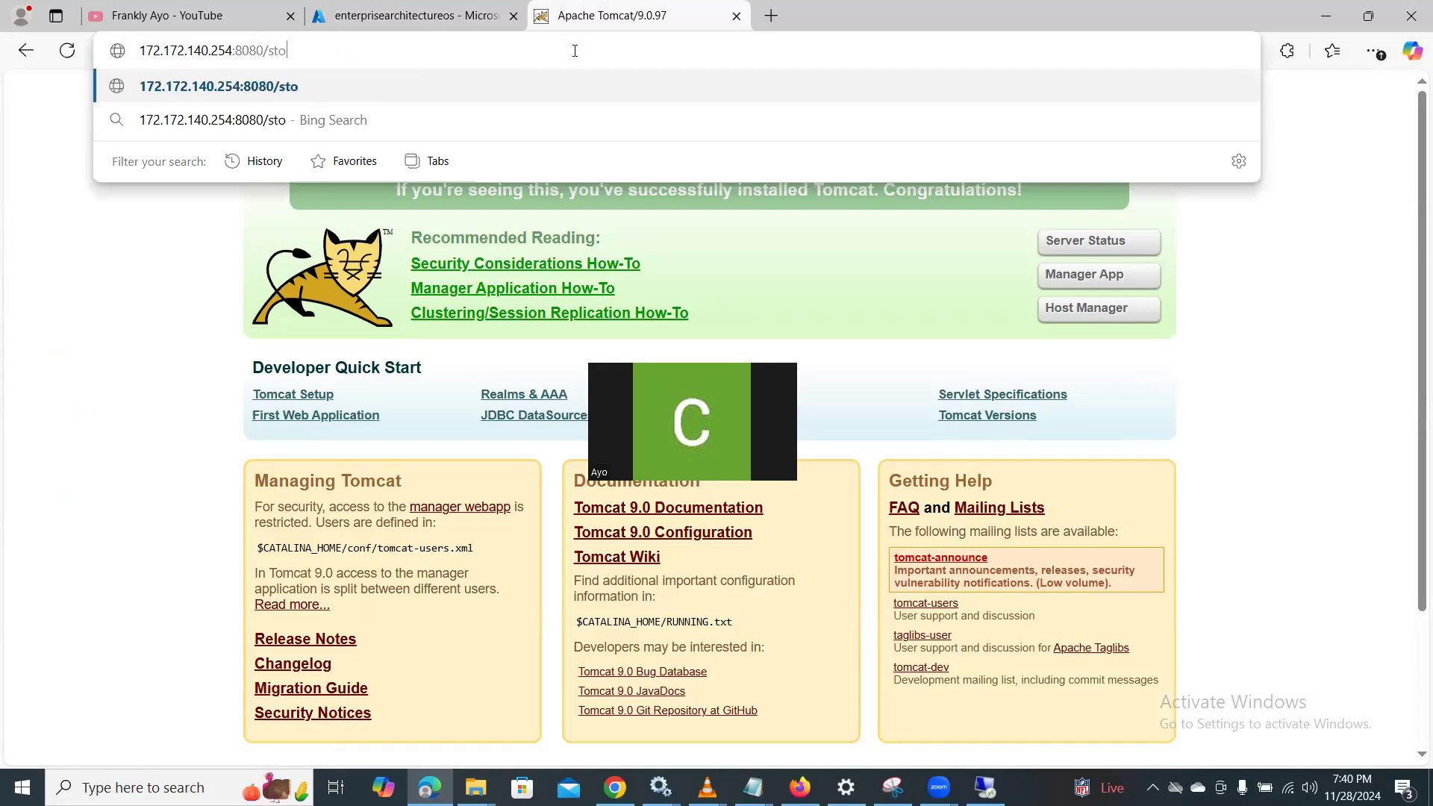
{"action": "type", "text": "re_1005"}
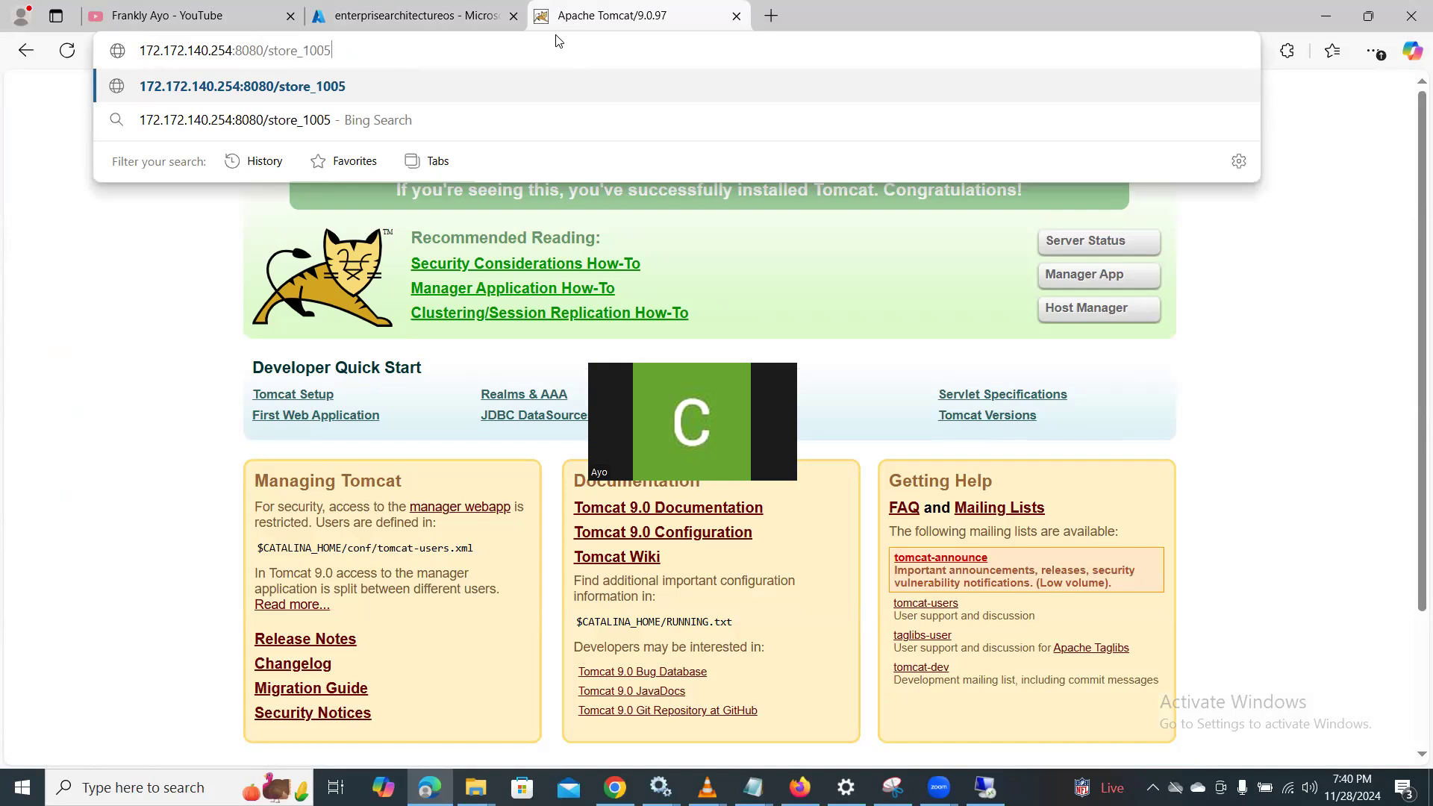
{"action": "key", "text": "Return"}
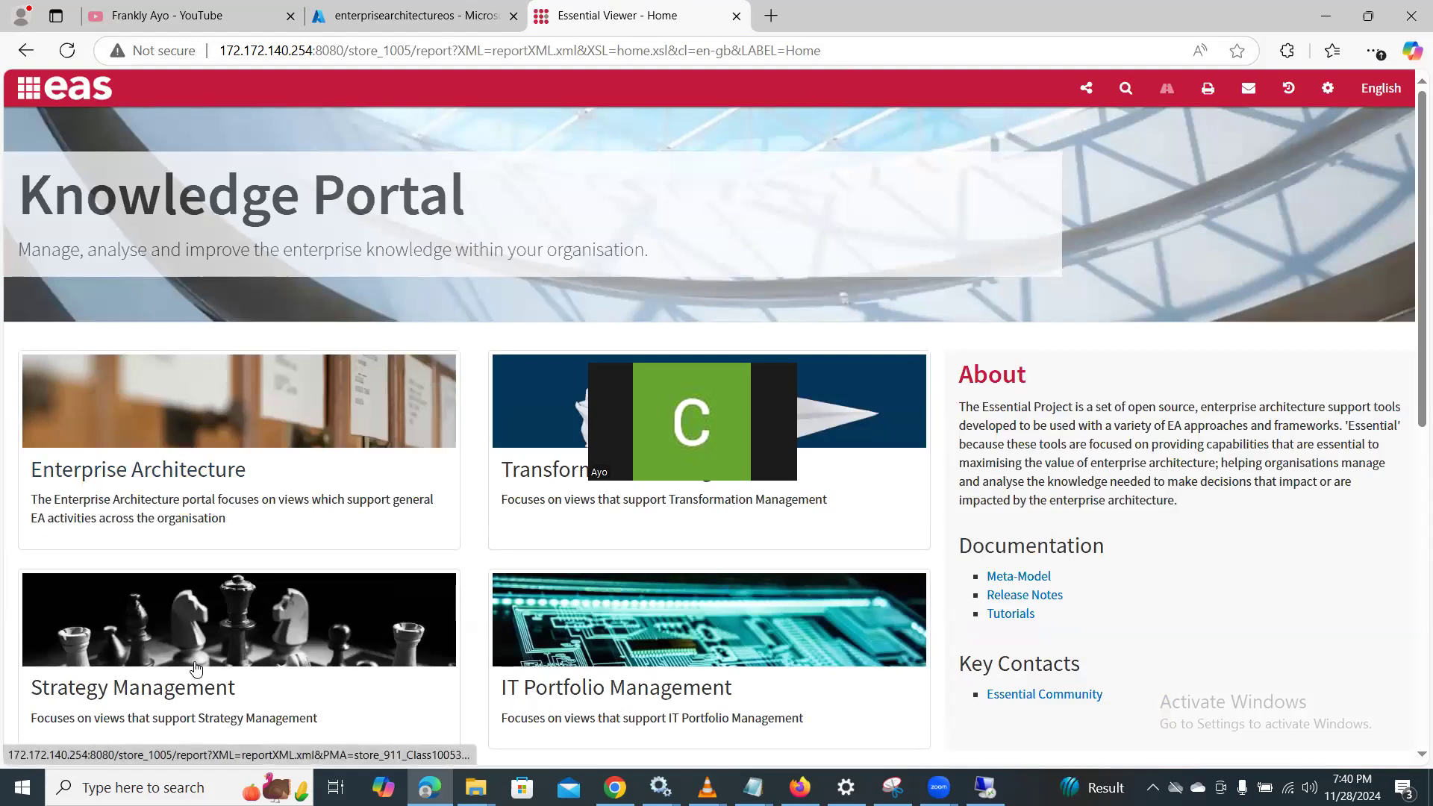
- Open the Strategic Goals Model from the Strategy Management portal and view it by goals and by organisation
{"action": "left_click", "coordinate": [188, 694]}
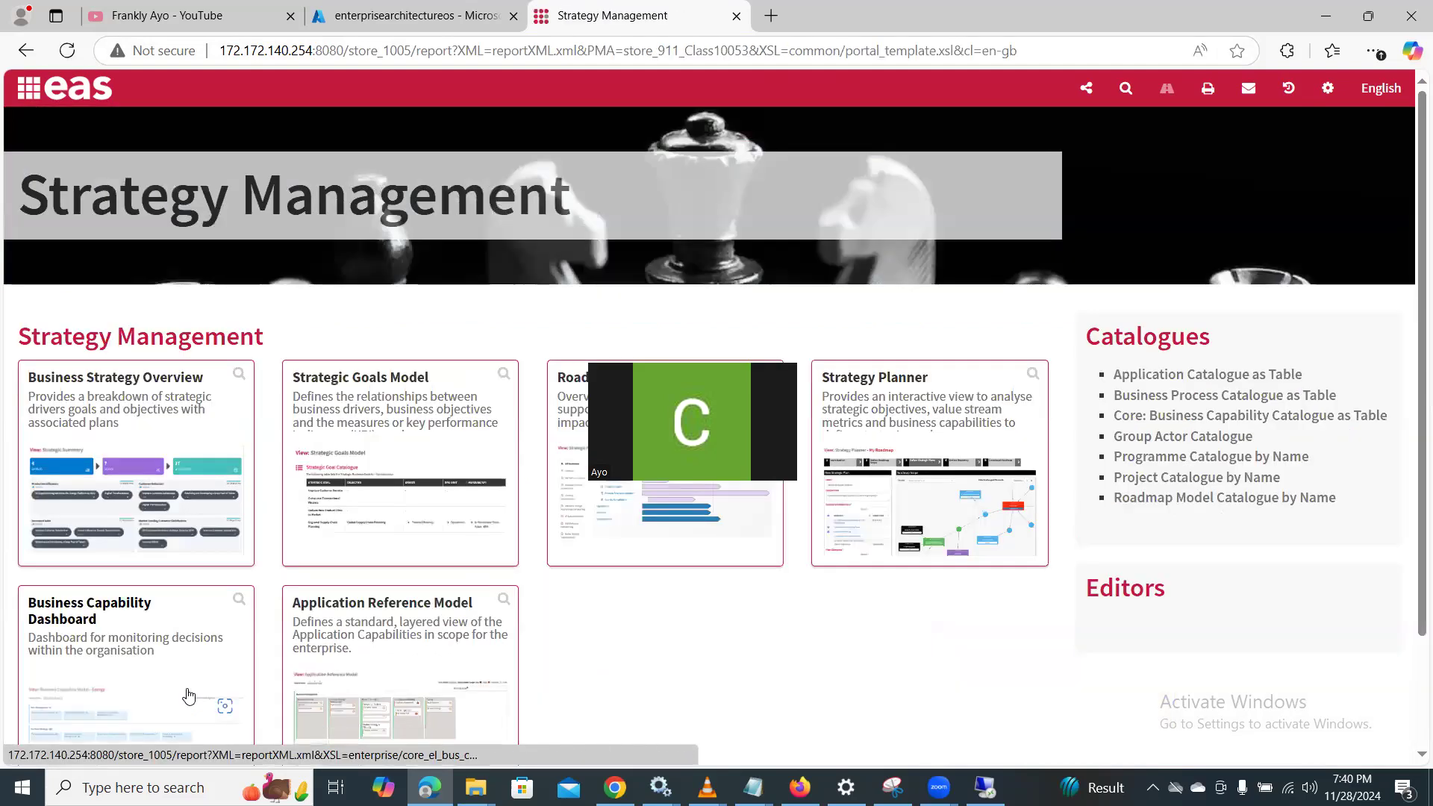
{"action": "left_click", "coordinate": [395, 383]}
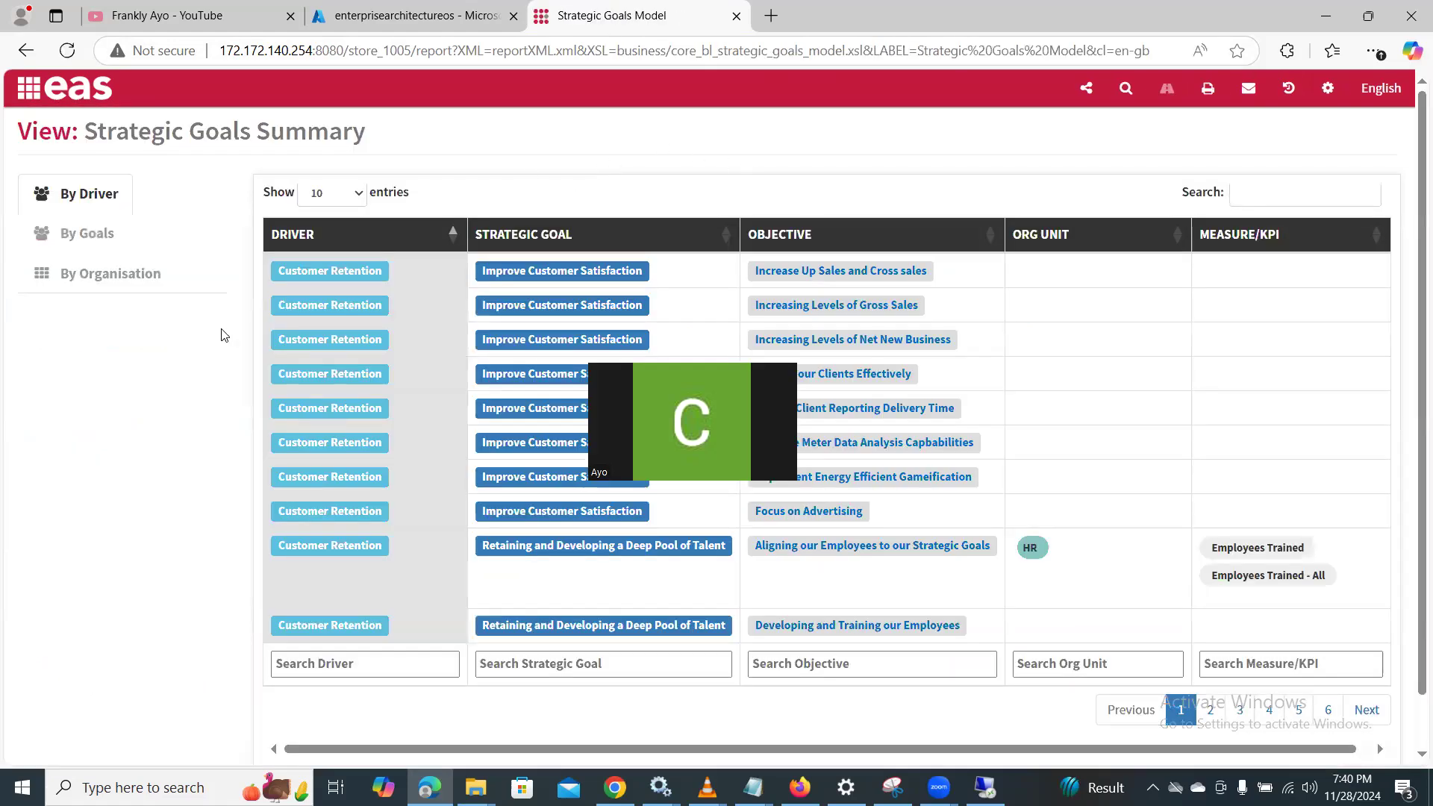
{"action": "left_click", "coordinate": [84, 237]}
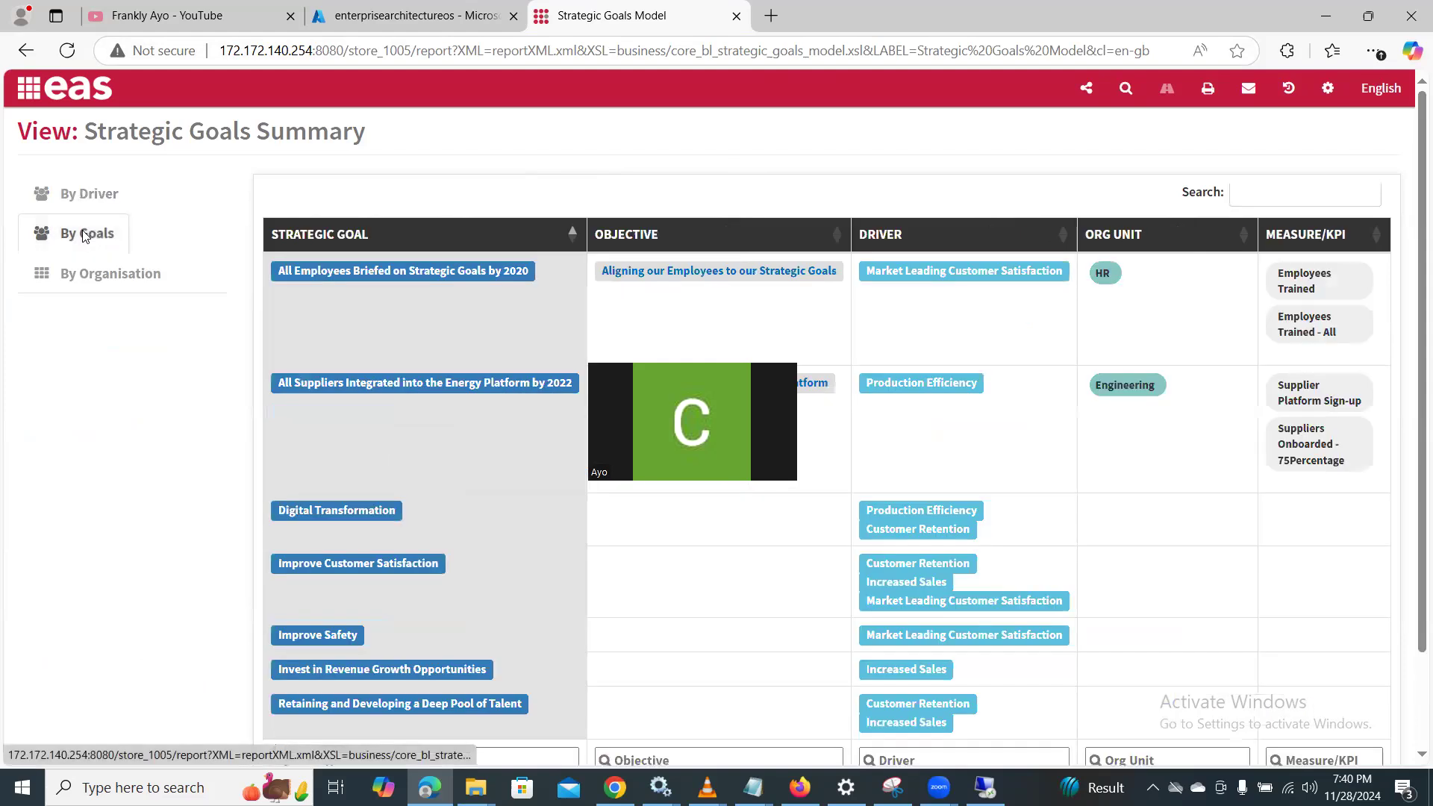
{"action": "left_click", "coordinate": [96, 285]}
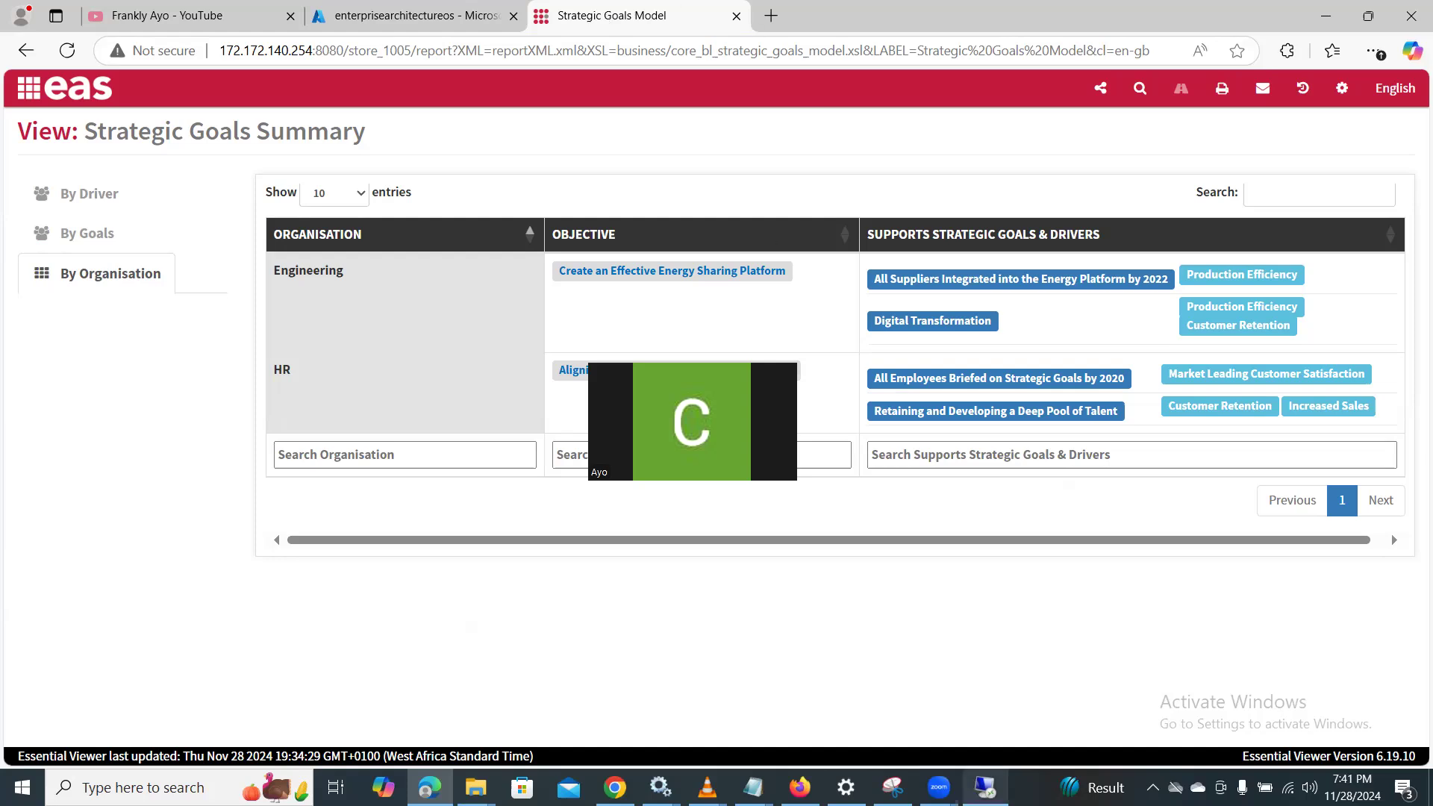
- Switch to the remote VM to view the store_1005 project in Protégé, and return to the local browser
{"action": "left_click", "coordinate": [985, 787]}
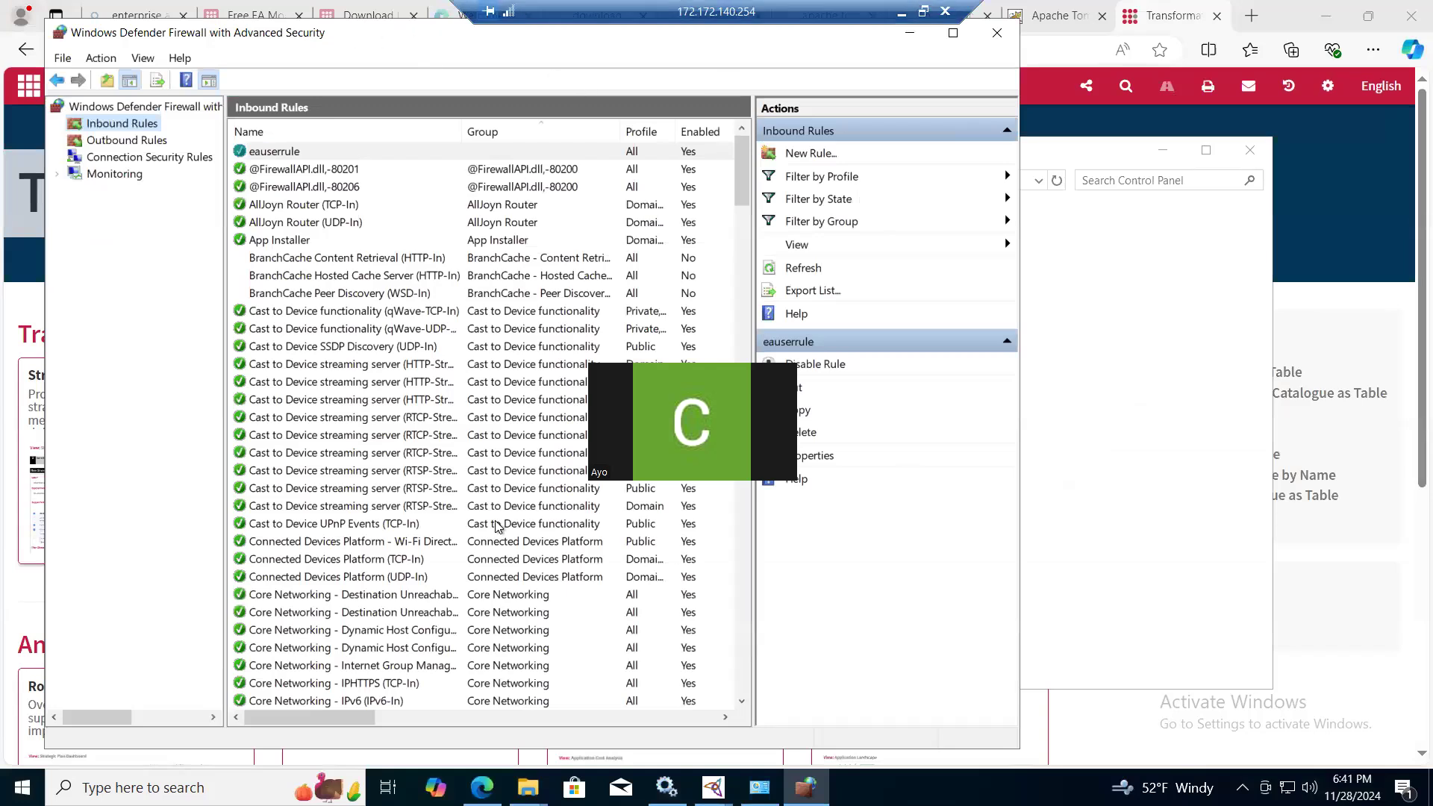
{"action": "left_click", "coordinate": [713, 788]}
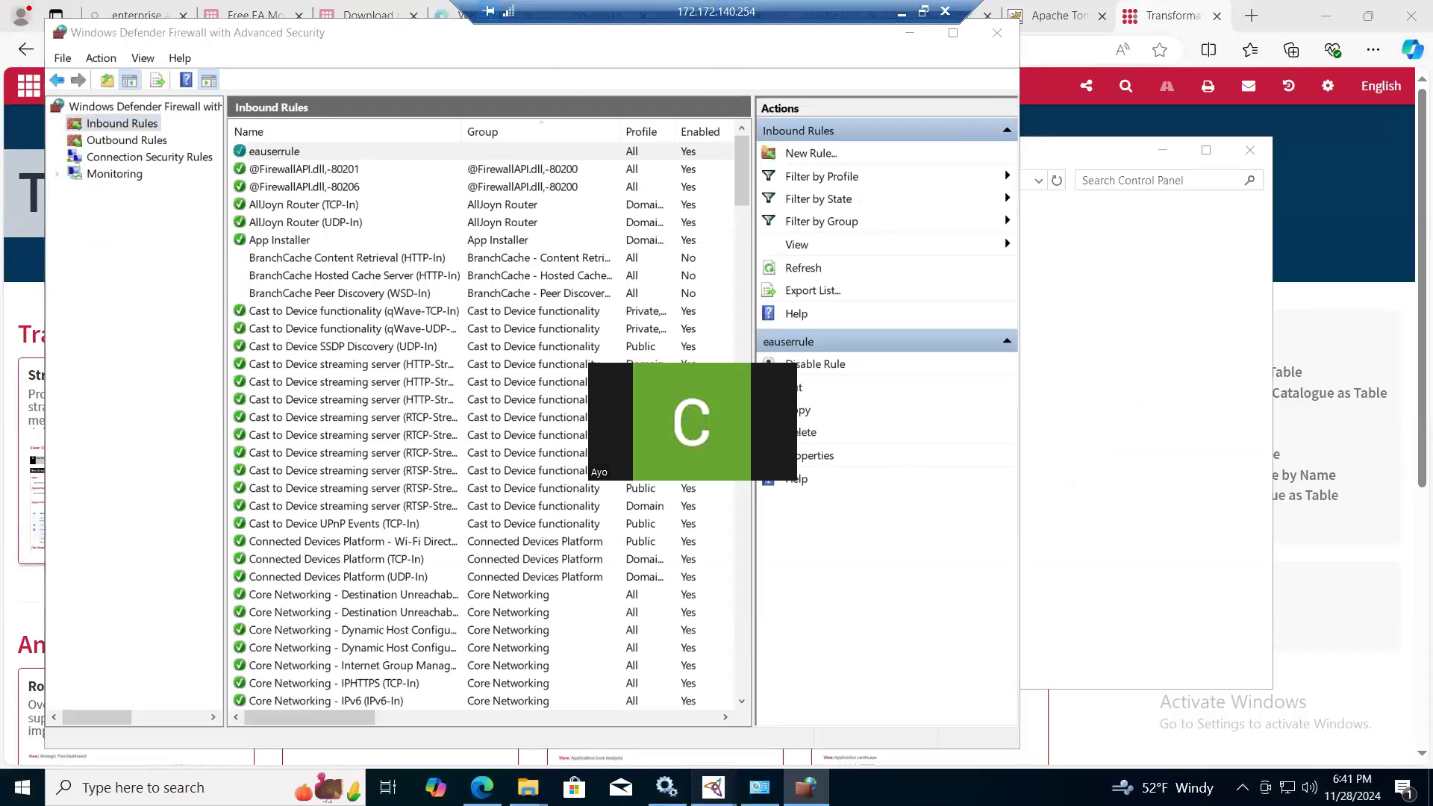
{"action": "left_click", "coordinate": [813, 701]}
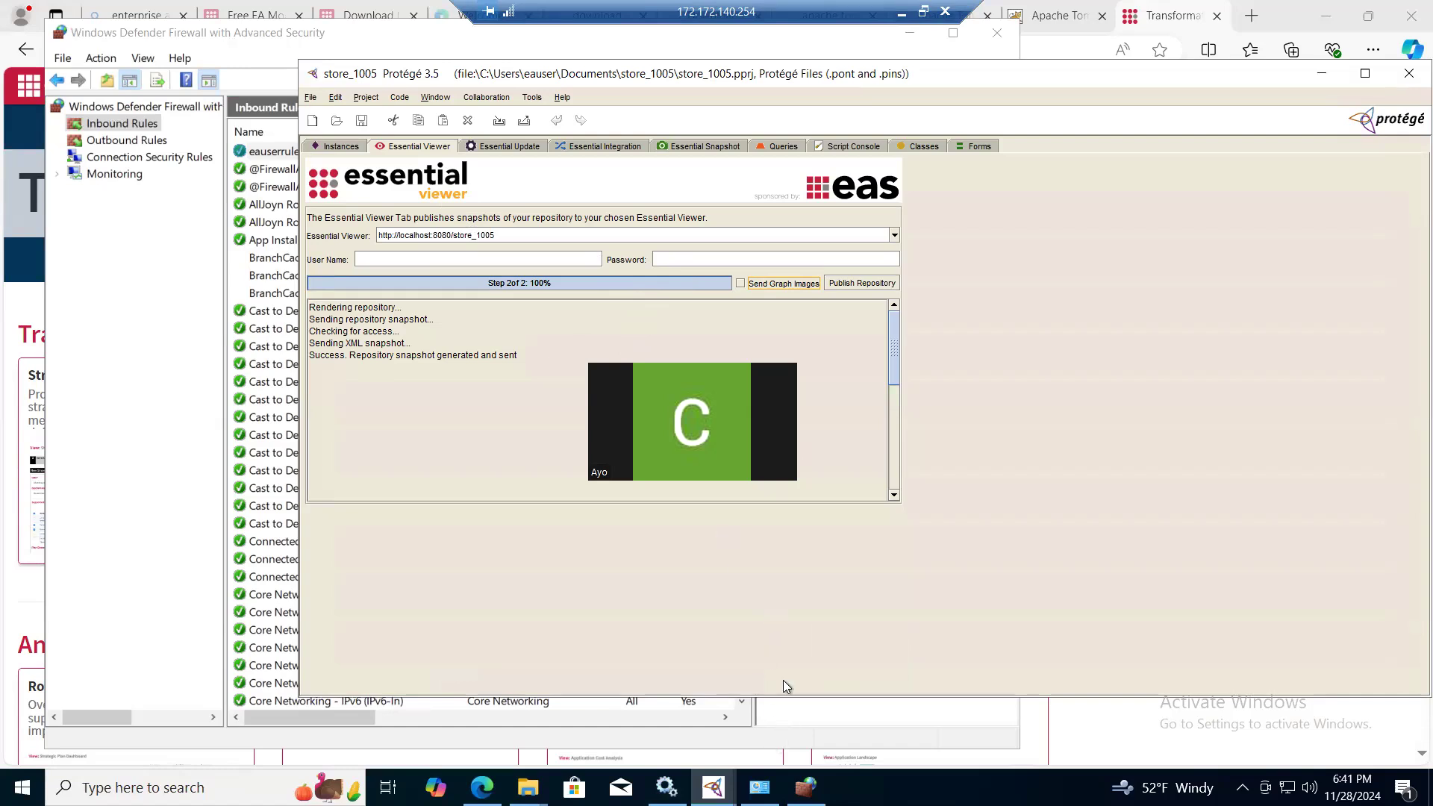
{"action": "left_click", "coordinate": [899, 12]}
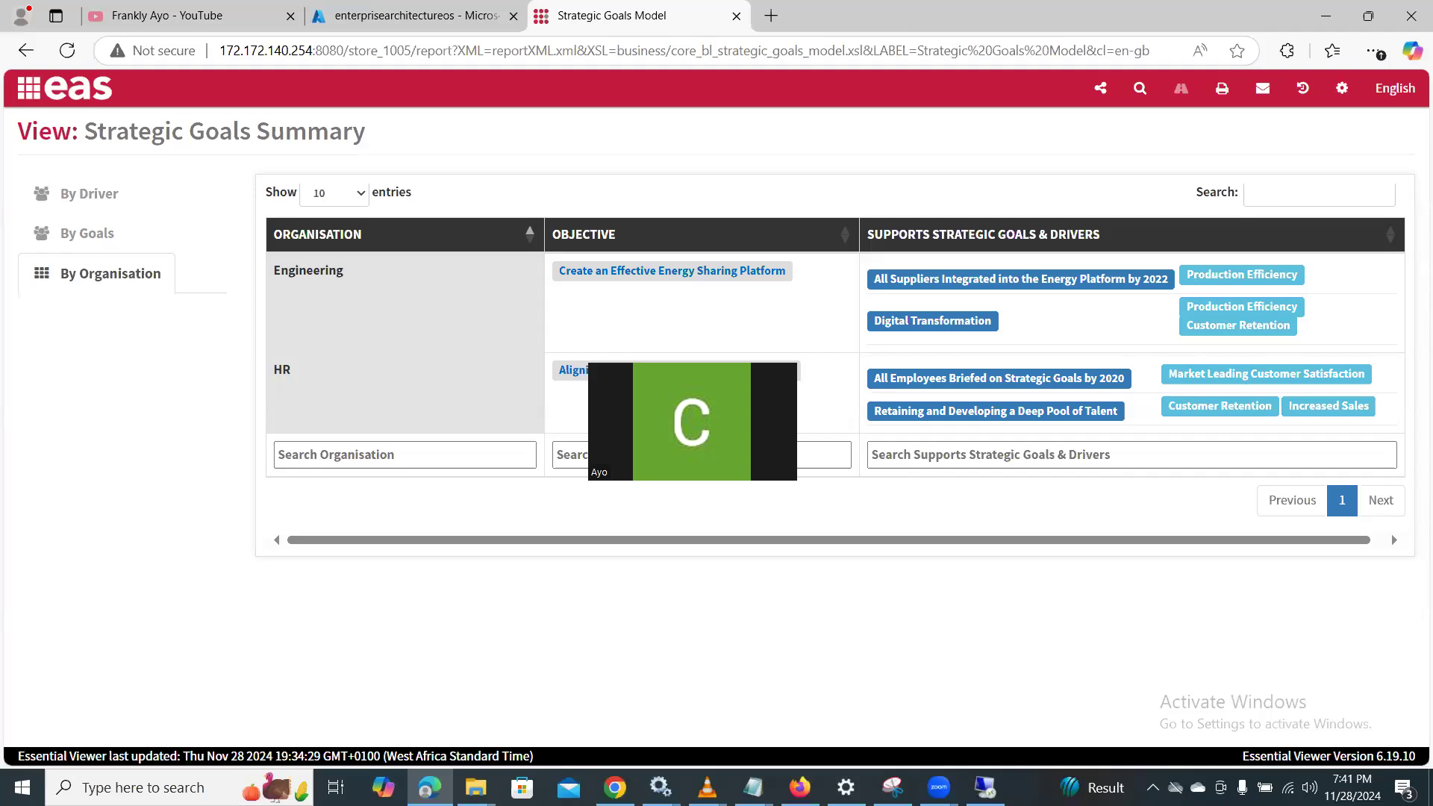
{"action": "mouse_move", "coordinate": [799, 788]}
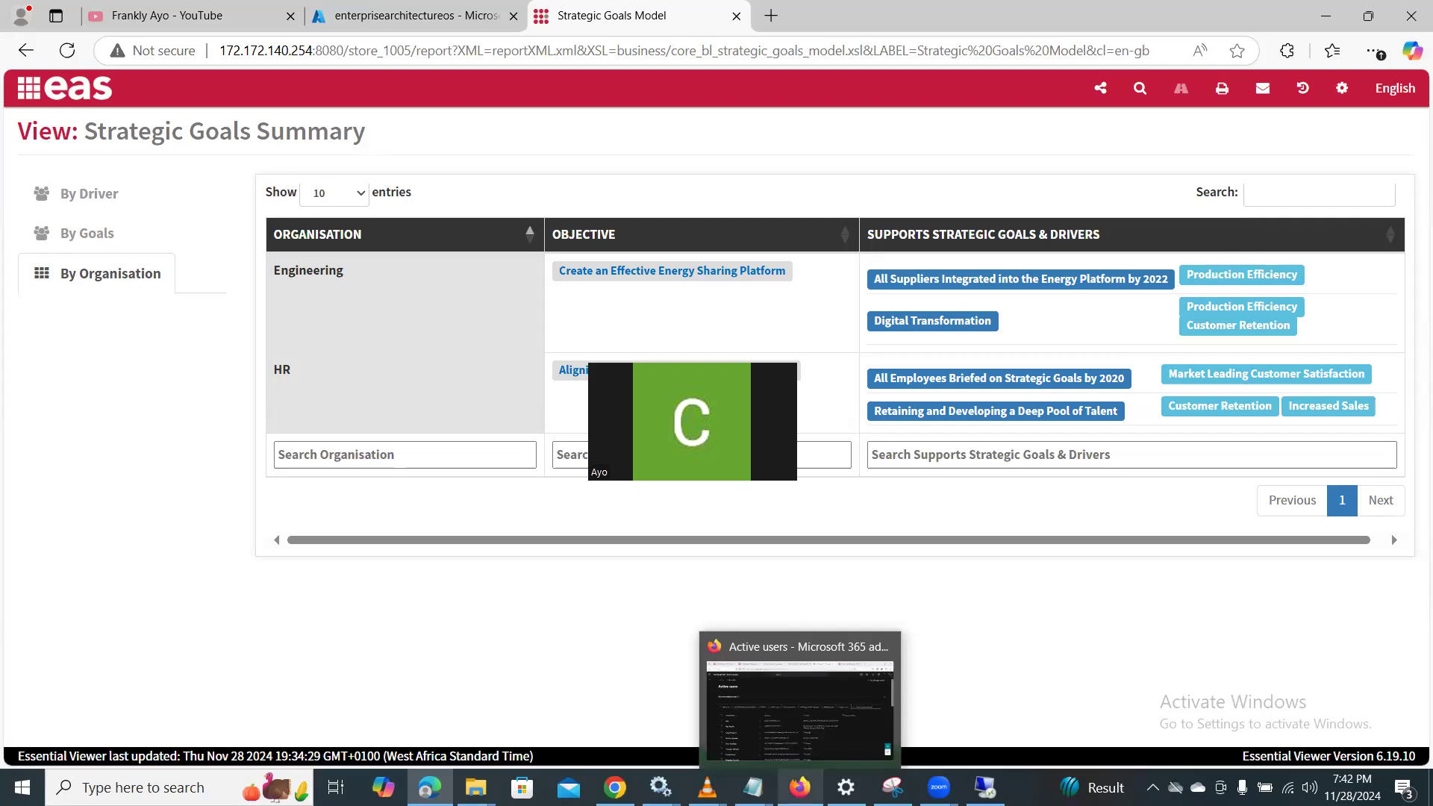
{"action": "mouse_move", "coordinate": [938, 787]}
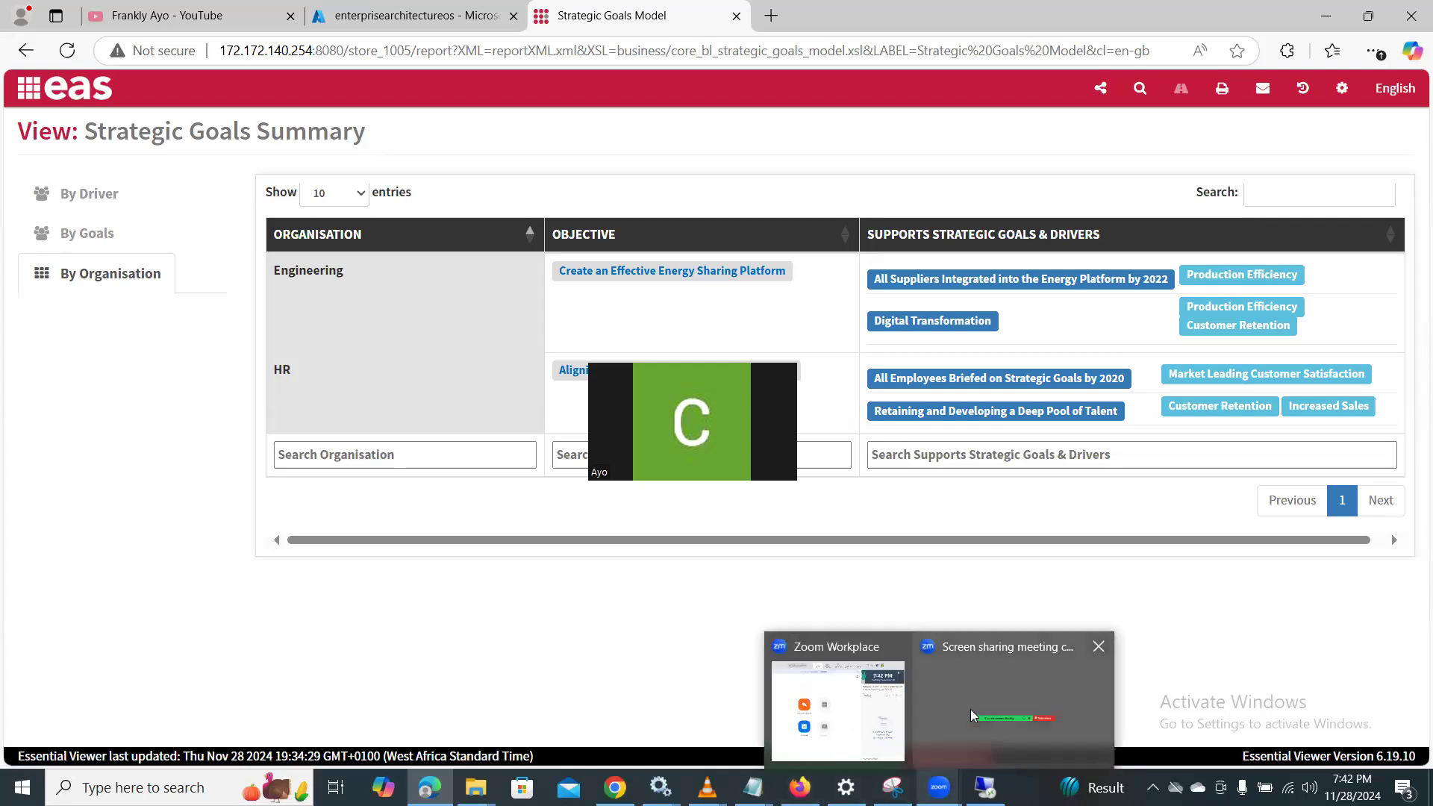